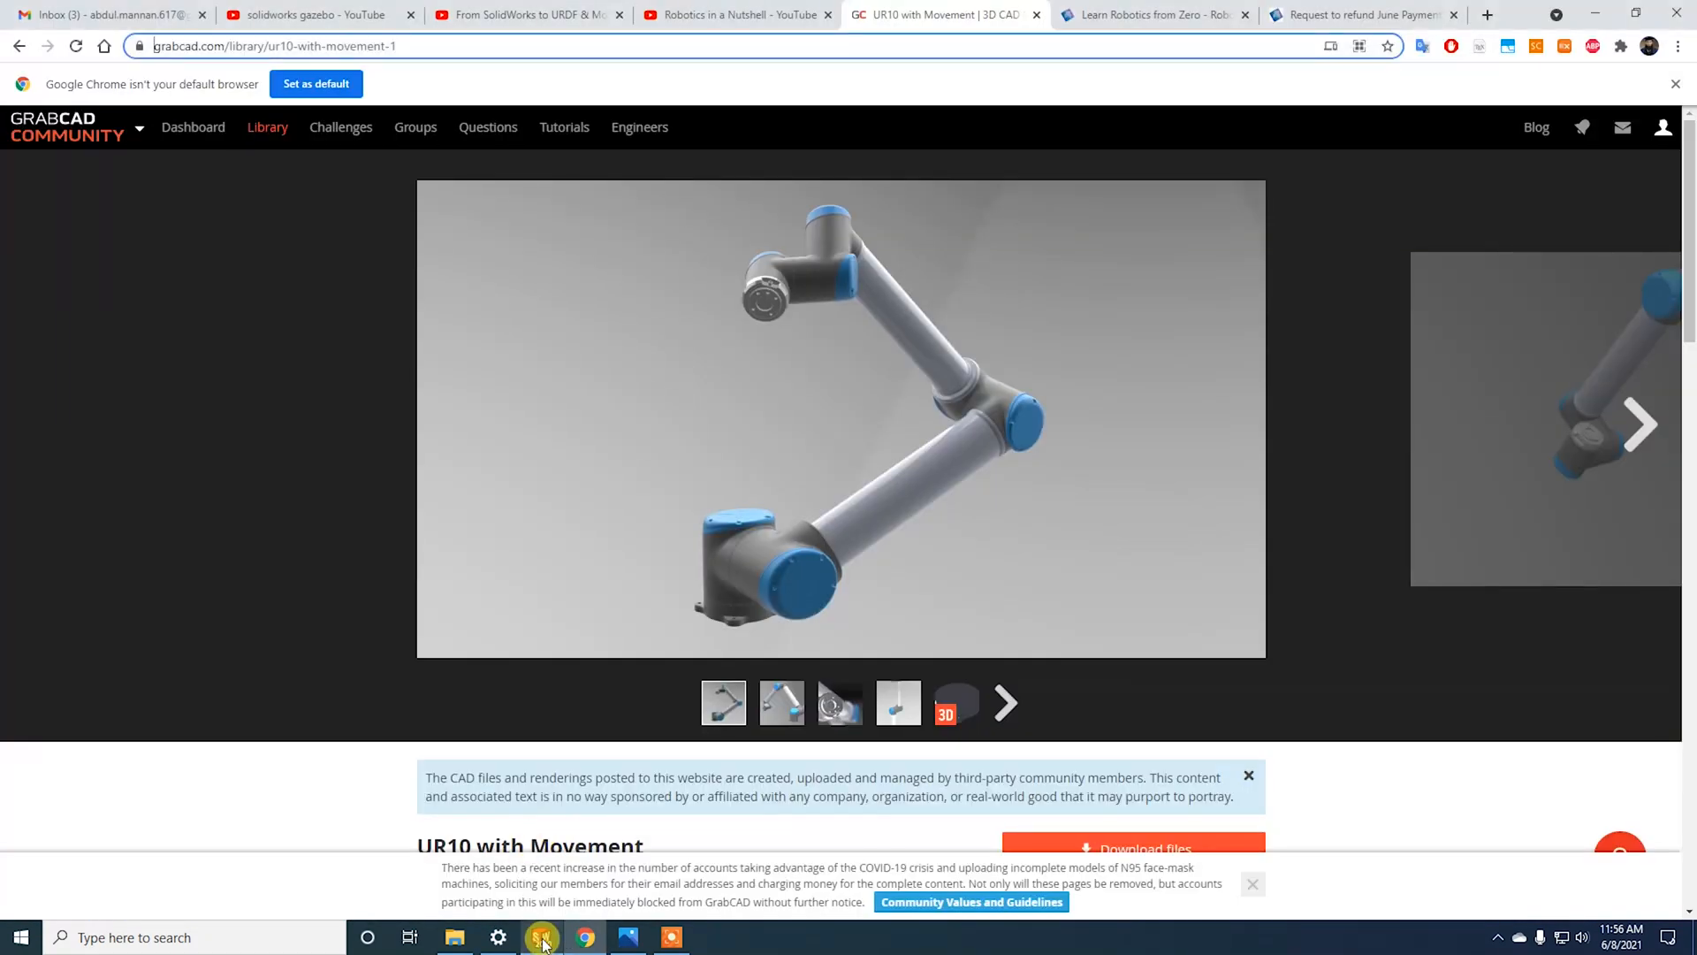
# Step: Switch to SOLIDWORKS and open the assembly UR10_movable.SLDASM from the Downloads folder ur_screen2 > UR10
pyautogui.click(542, 939)
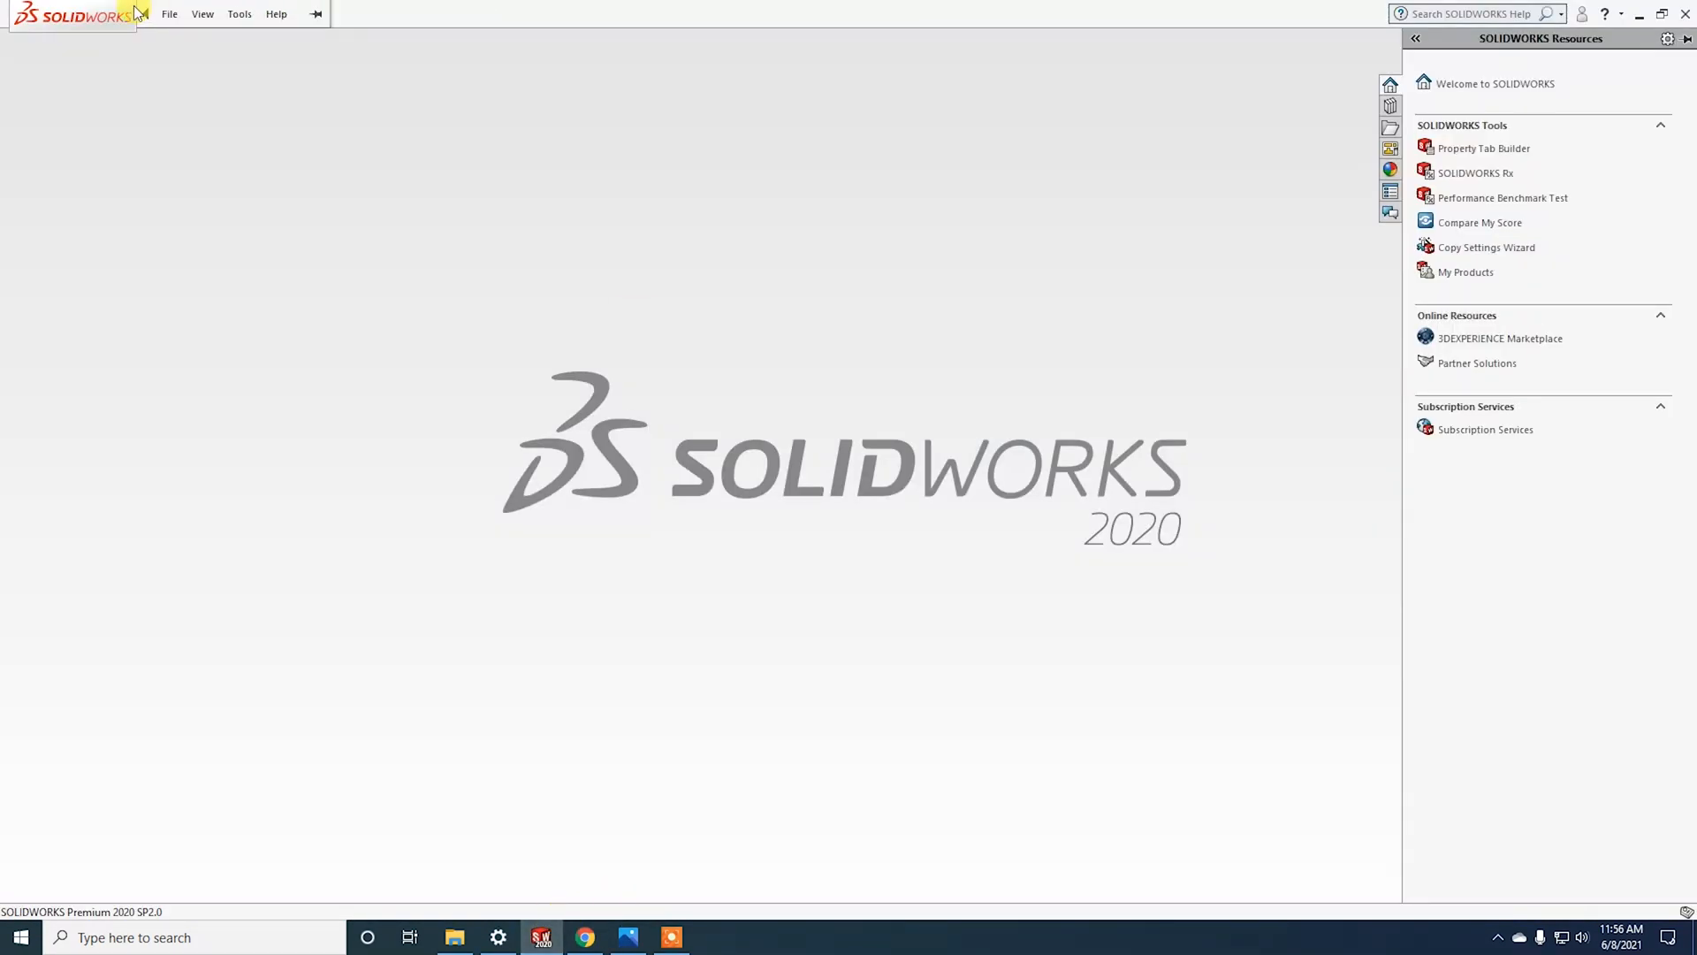
pyautogui.click(170, 14)
pyautogui.click(171, 65)
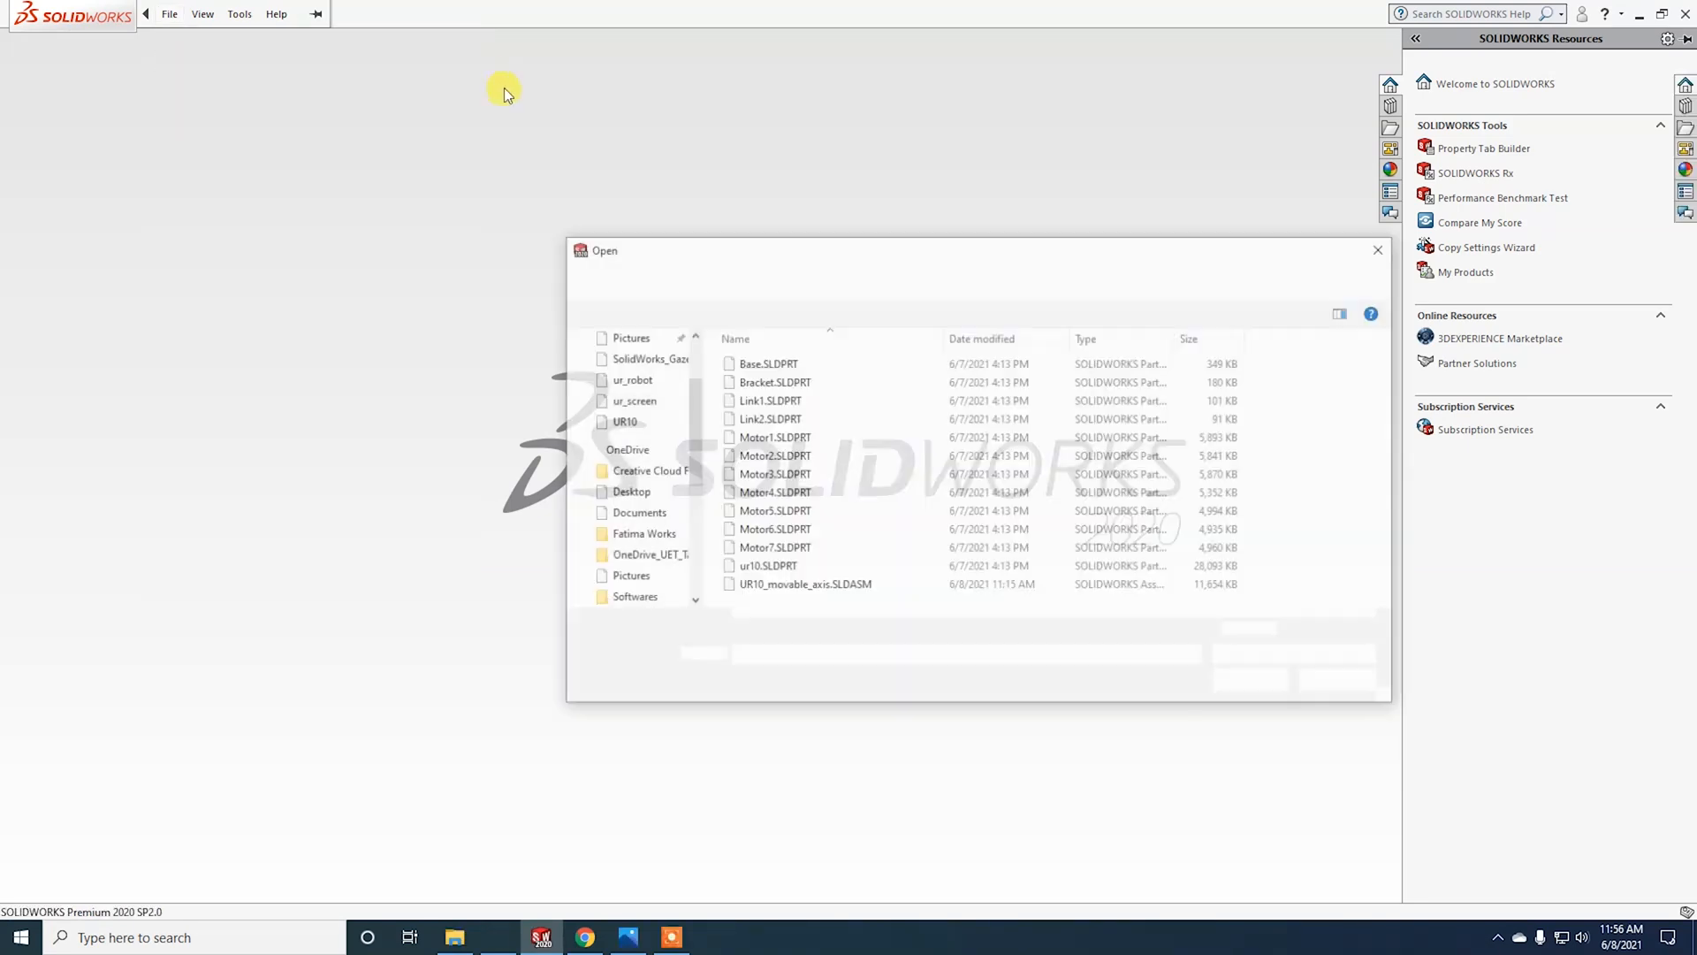
pyautogui.scroll(-3, 672, 487)
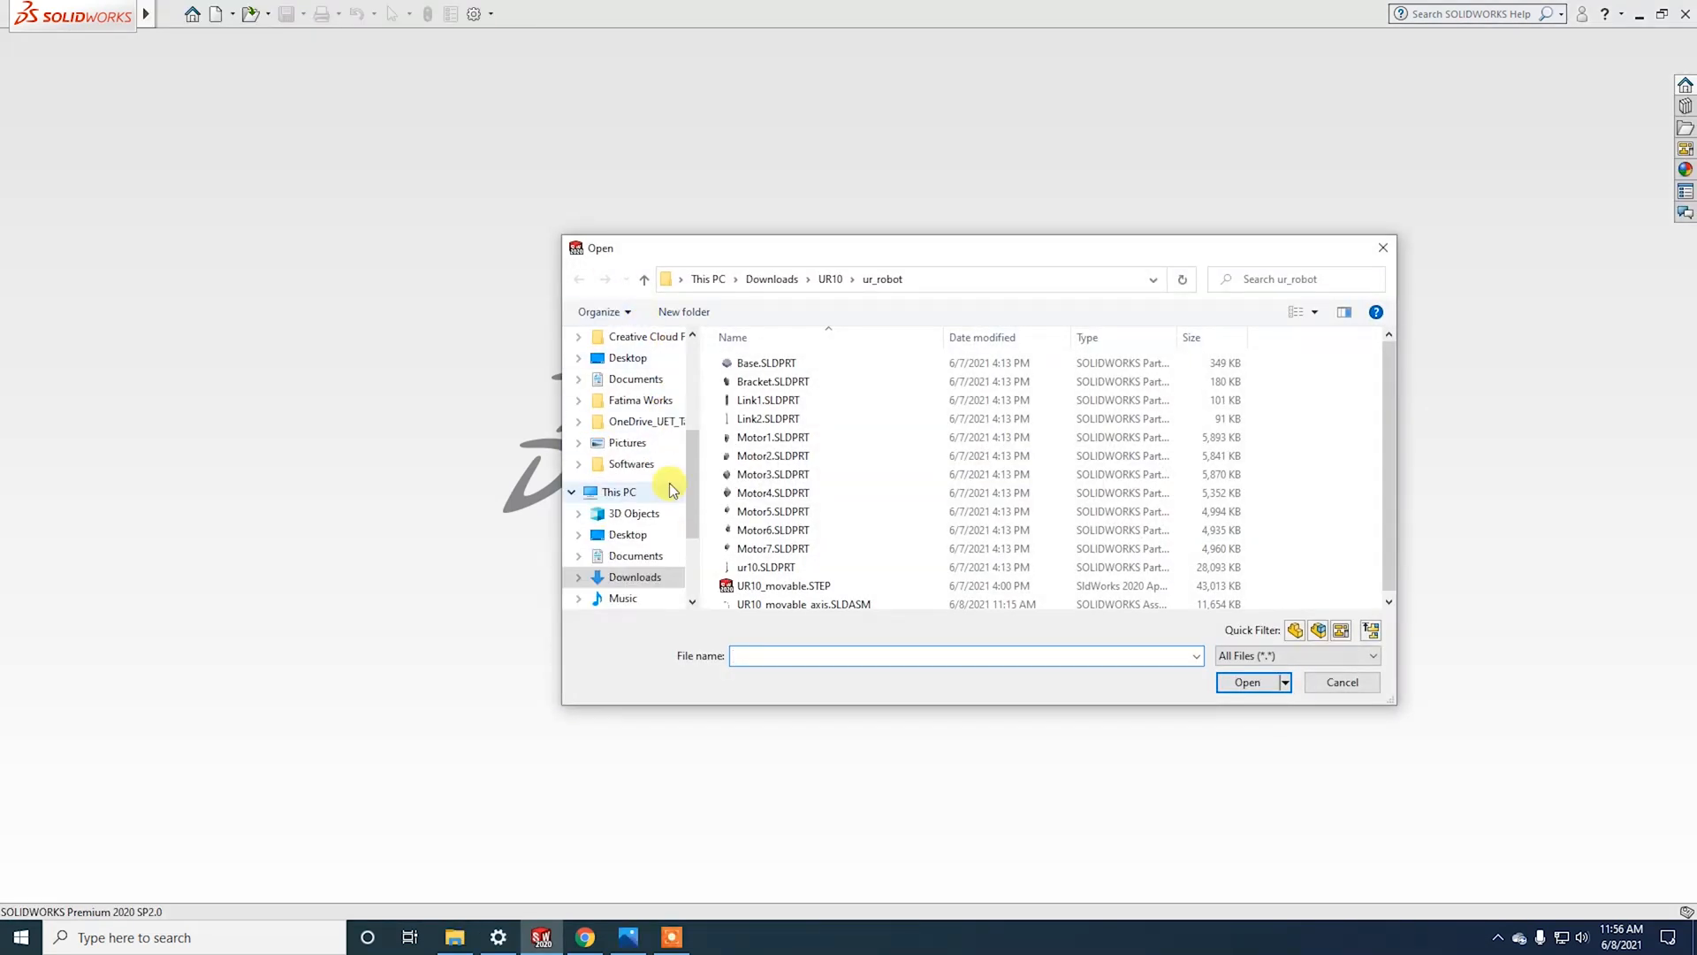
pyautogui.click(635, 534)
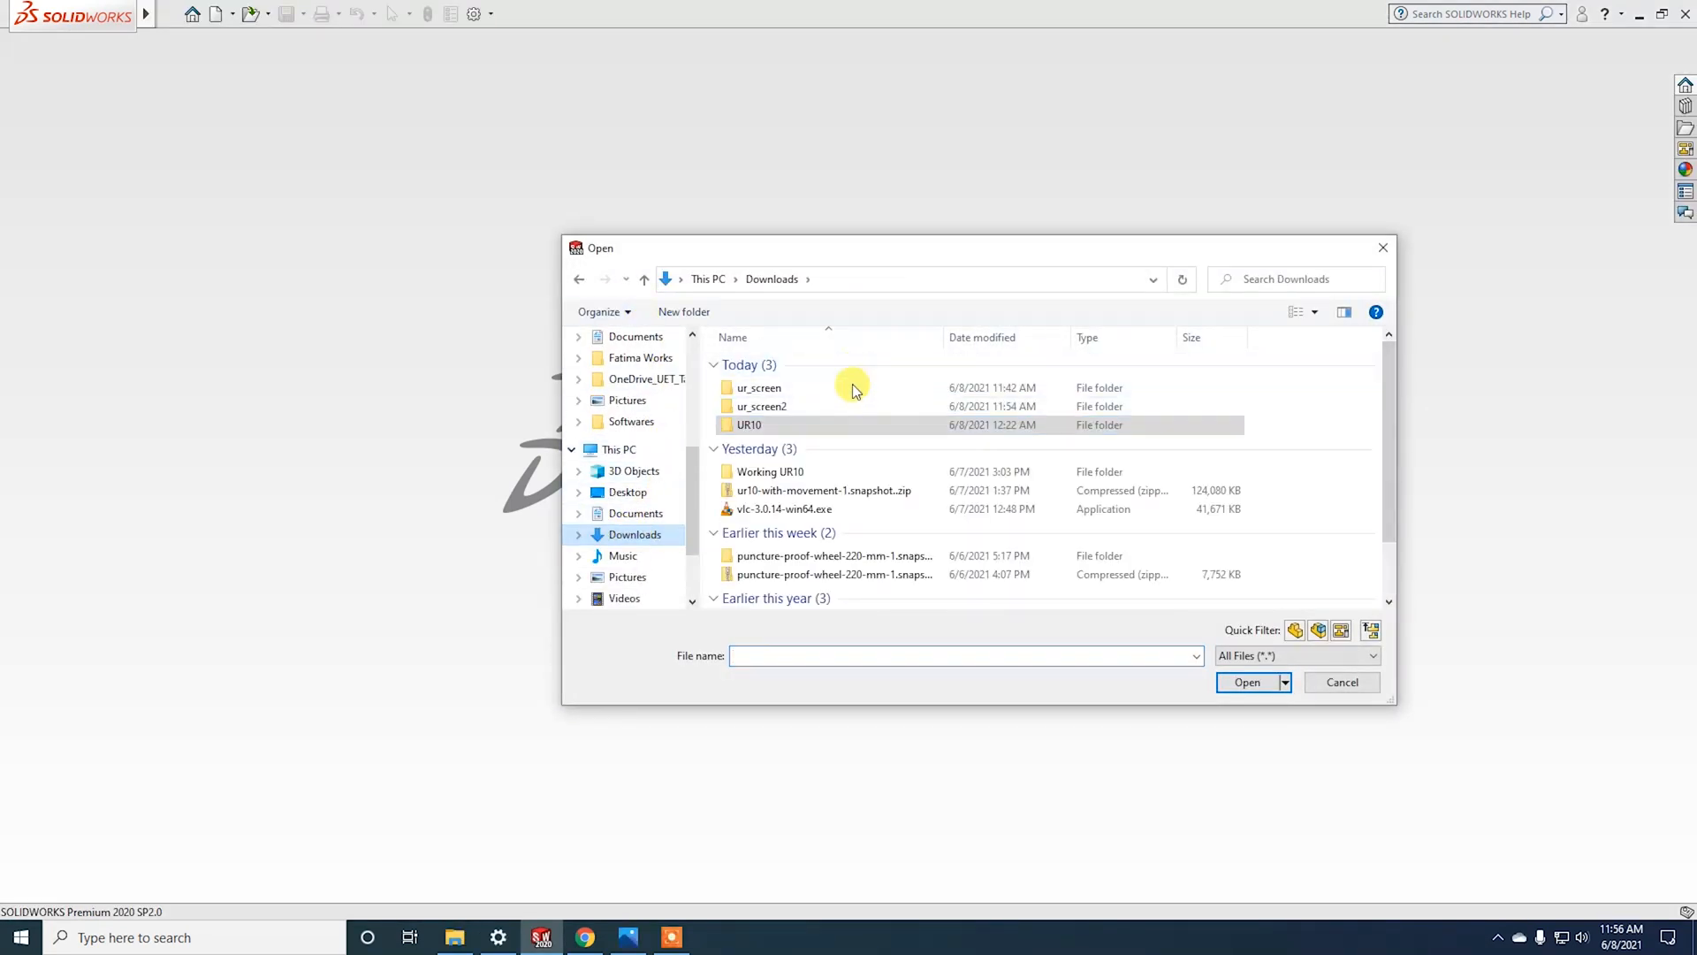
pyautogui.scroll(-1, 796, 415)
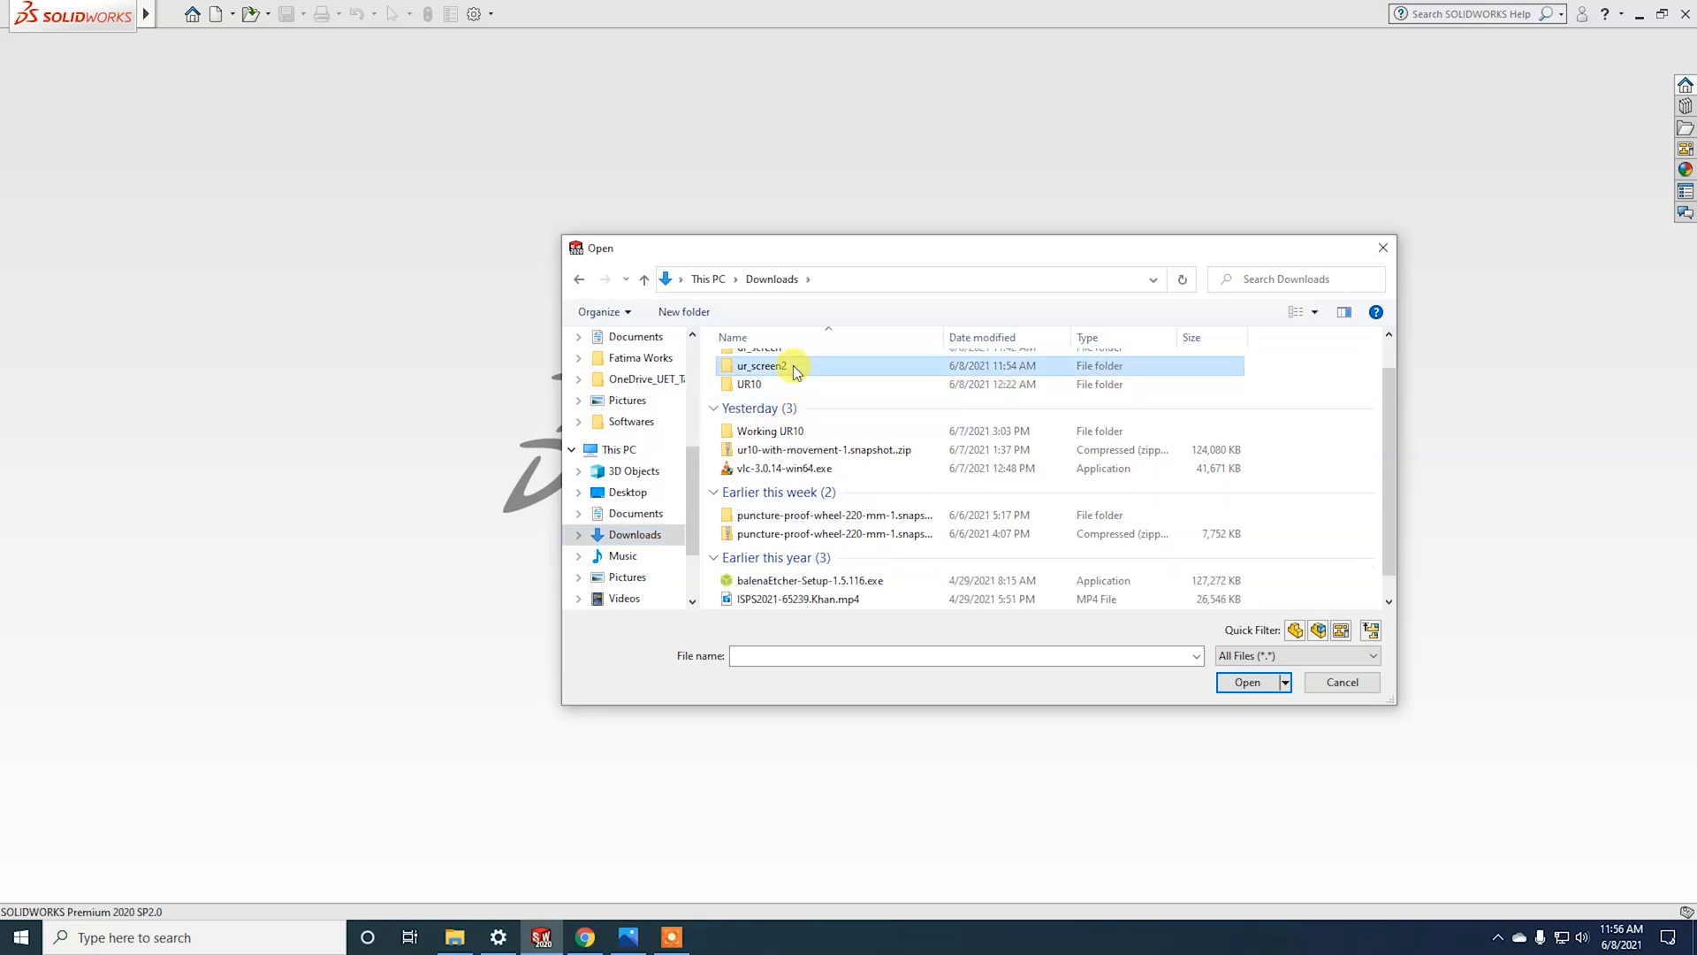
pyautogui.doubleClick(793, 364)
pyautogui.doubleClick(778, 402)
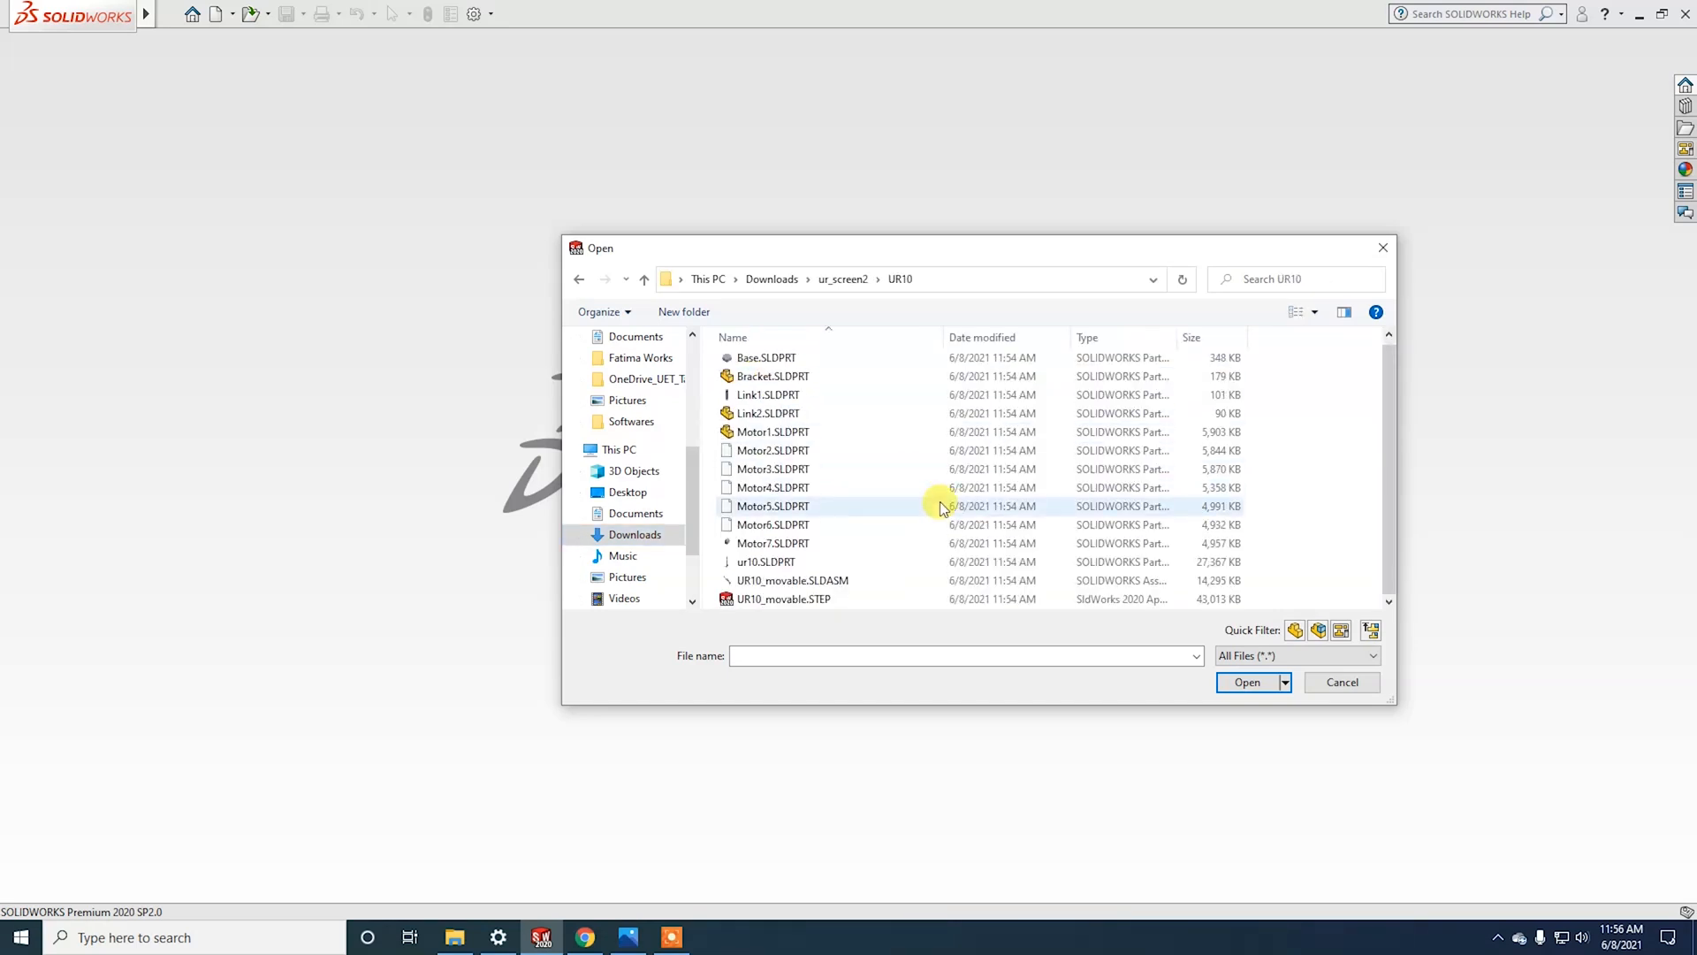
pyautogui.click(848, 580)
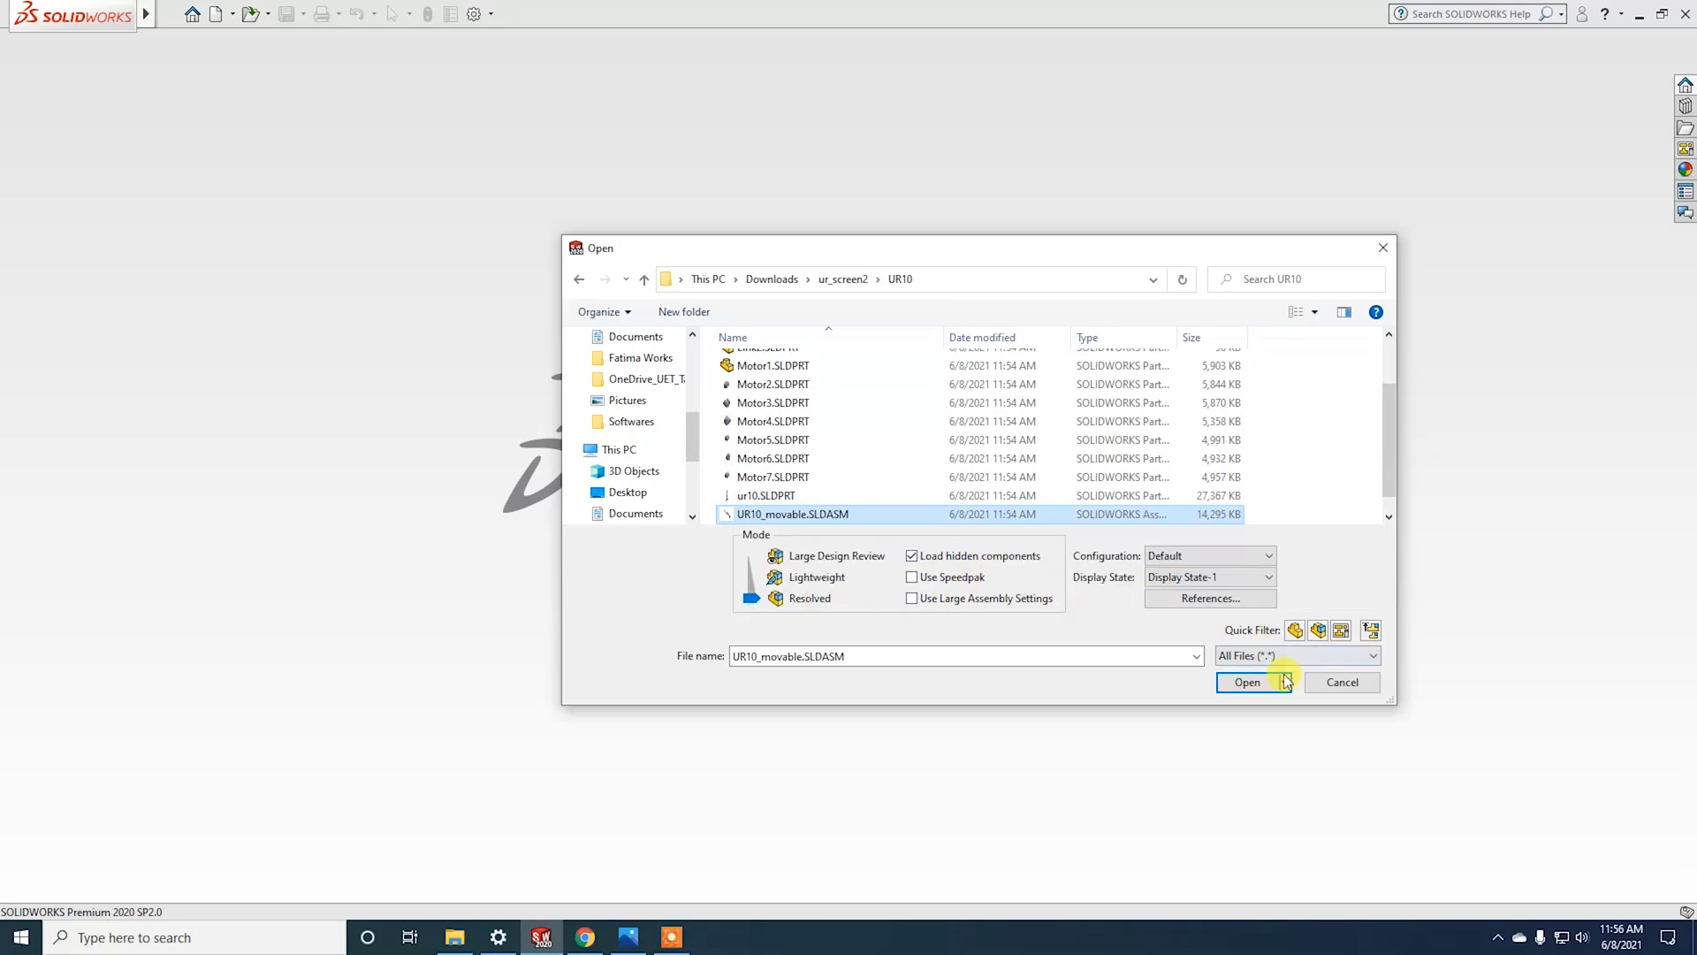
pyautogui.click(1249, 685)
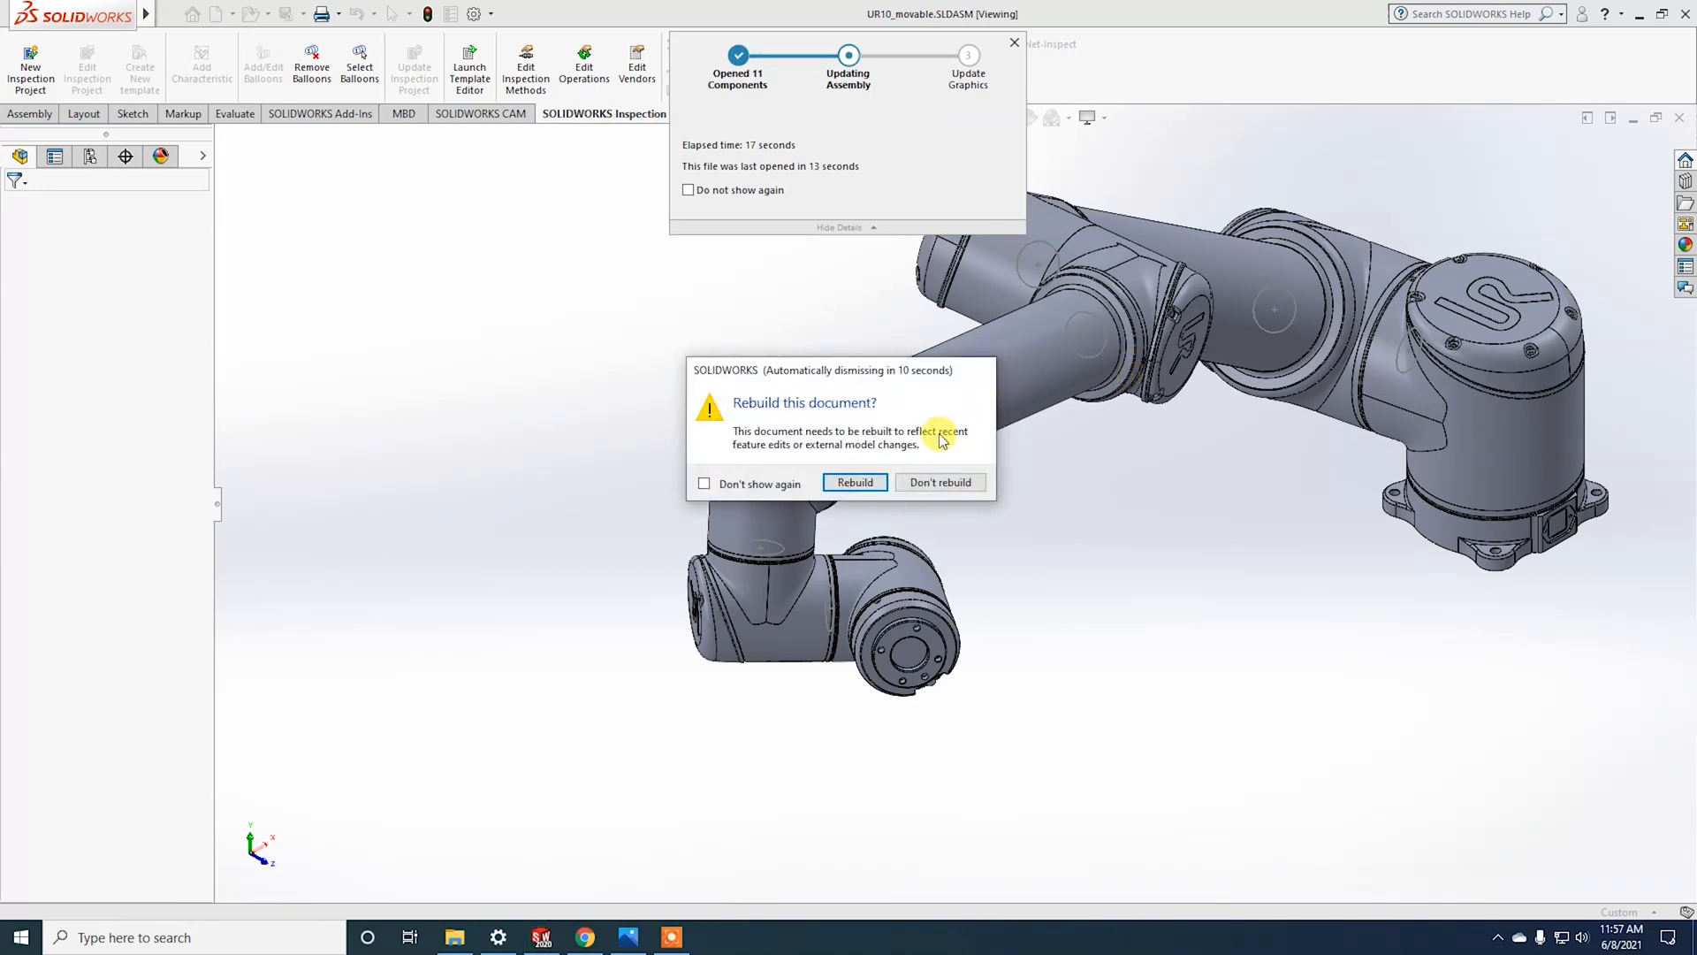
# Step: Rebuild the assembly with any changed referenced documents opened, and save all modified documents in the current version
pyautogui.click(854, 482)
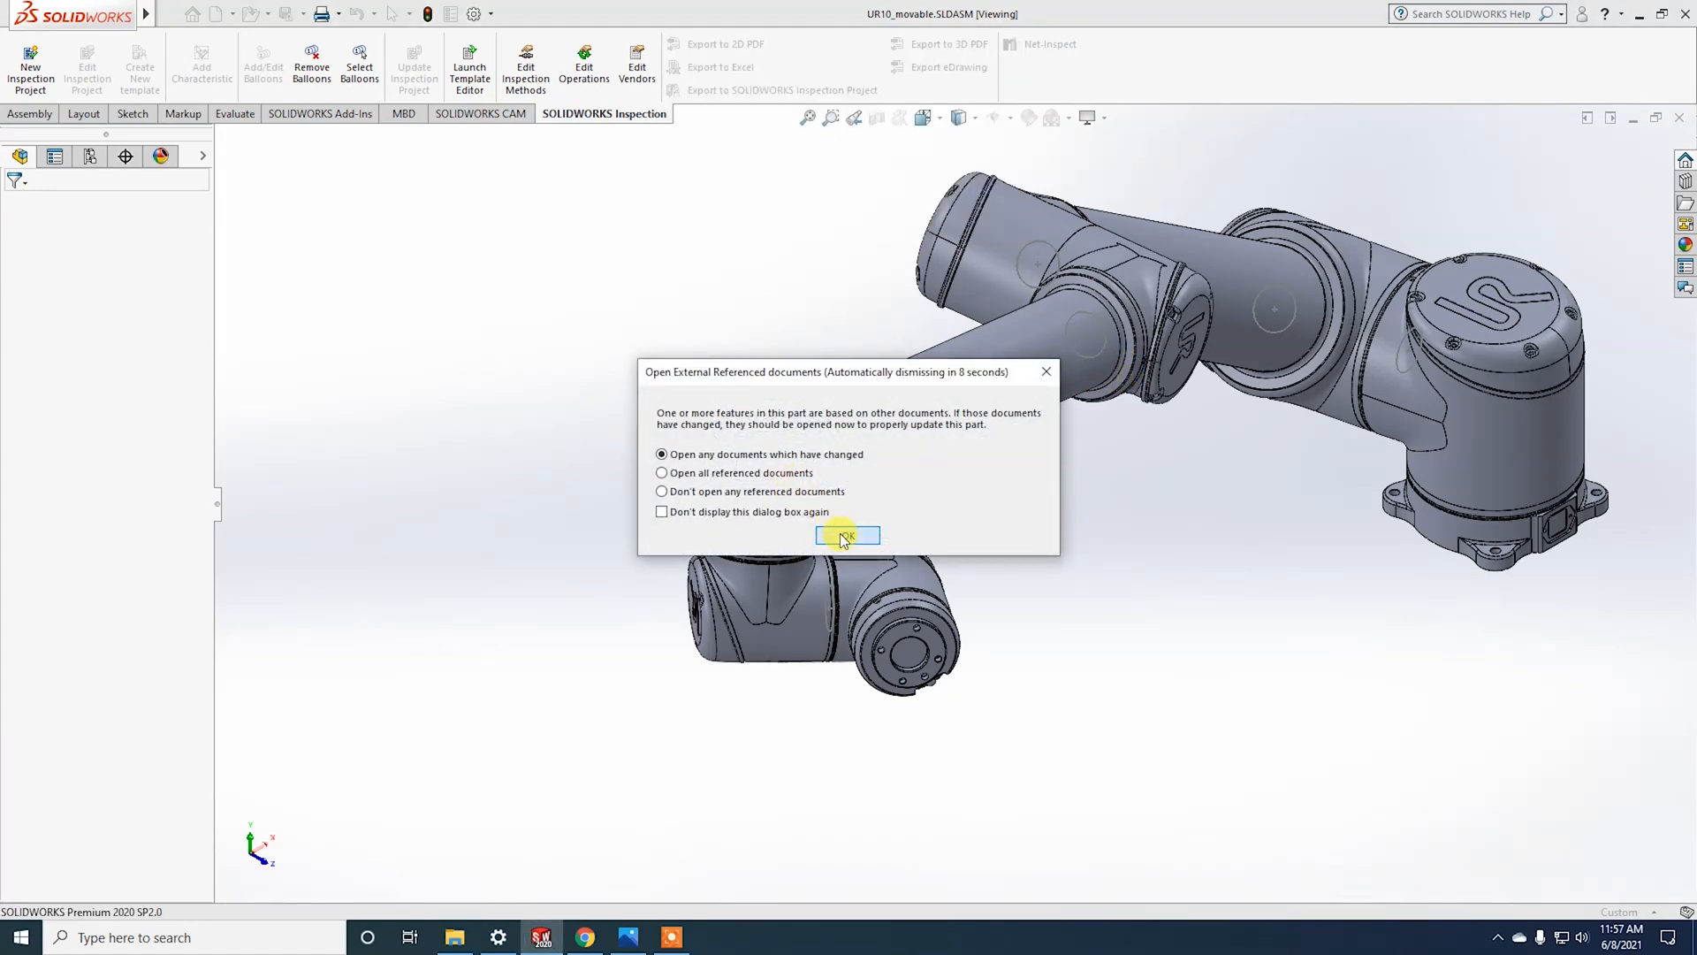
pyautogui.click(843, 532)
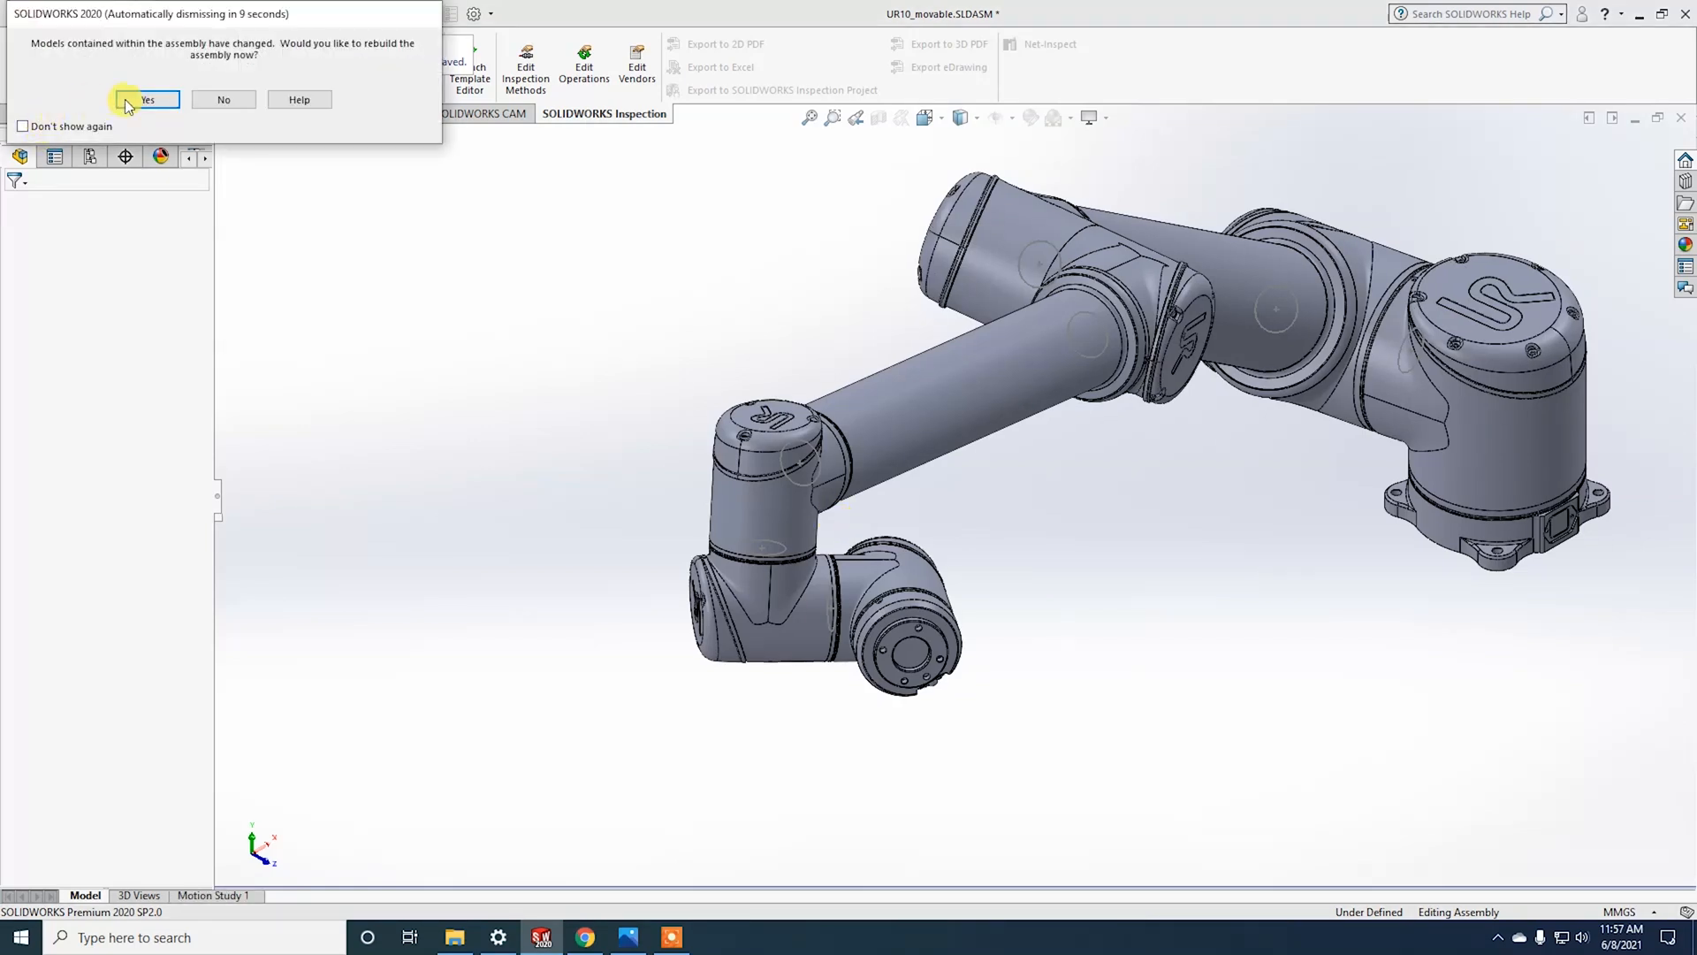
pyautogui.click(142, 101)
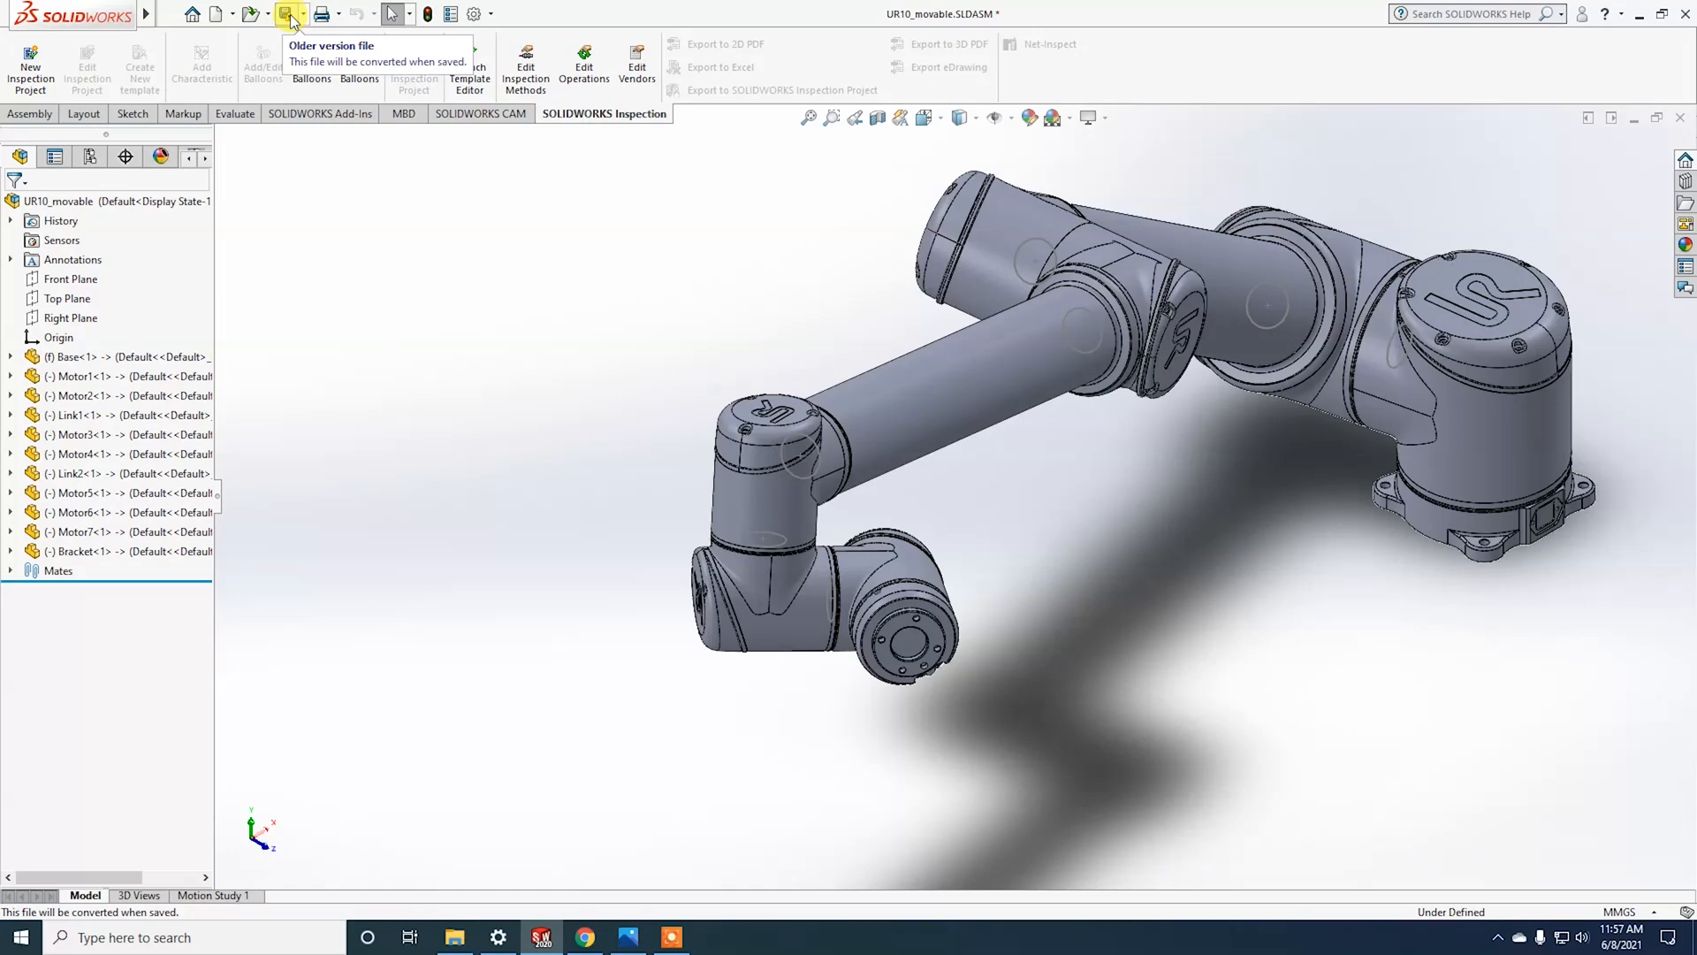
pyautogui.click(288, 15)
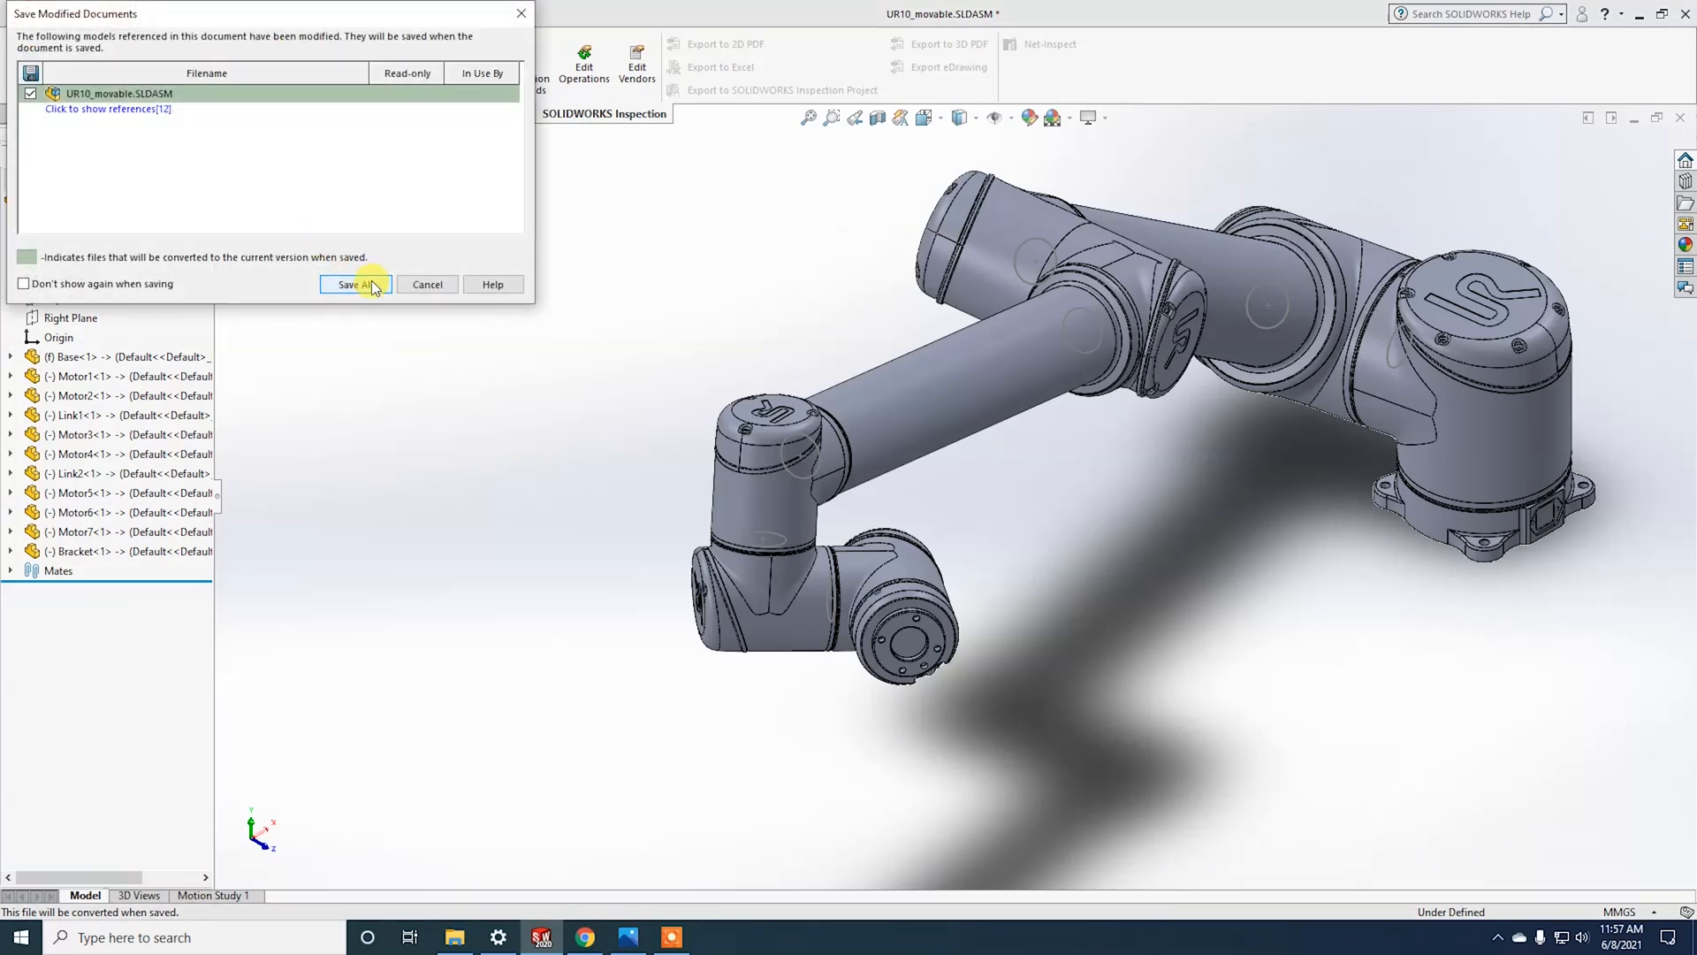
pyautogui.click(371, 284)
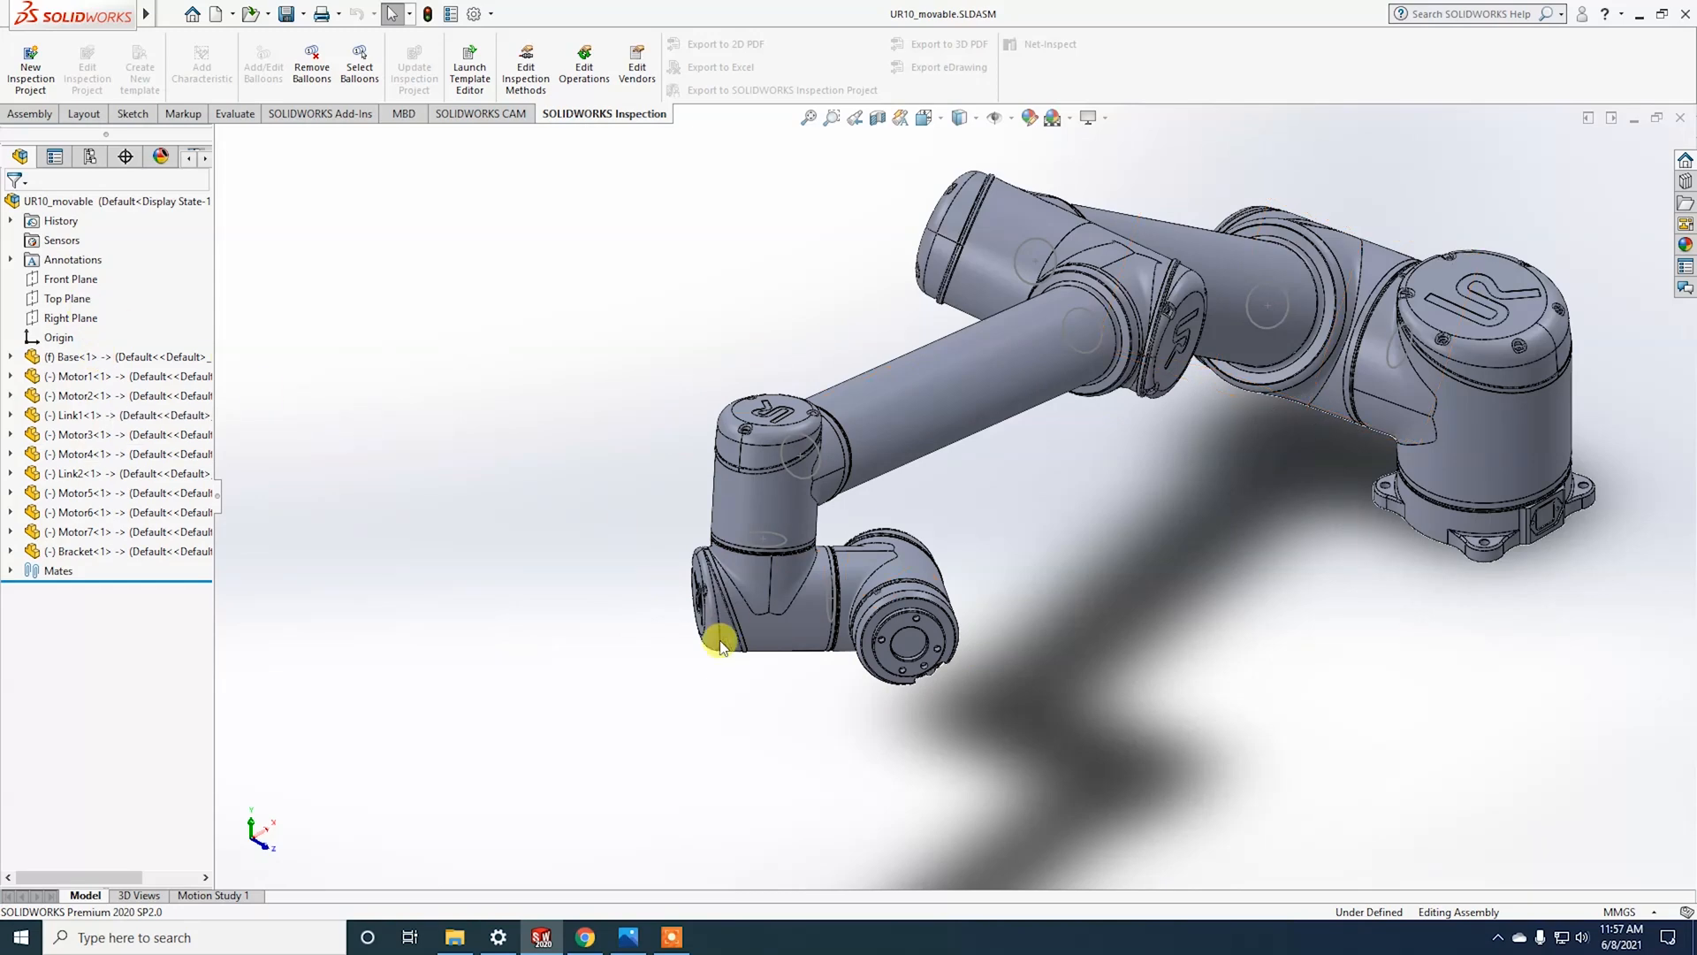
# Step: Examine the robot arm's base and compare the Base component's origin with the assembly origin
pyautogui.moveTo(719, 633); pyautogui.dragTo(693, 401, button='middle')
pyautogui.scroll(-2, 850, 510)
pyautogui.scroll(6, 877, 534)
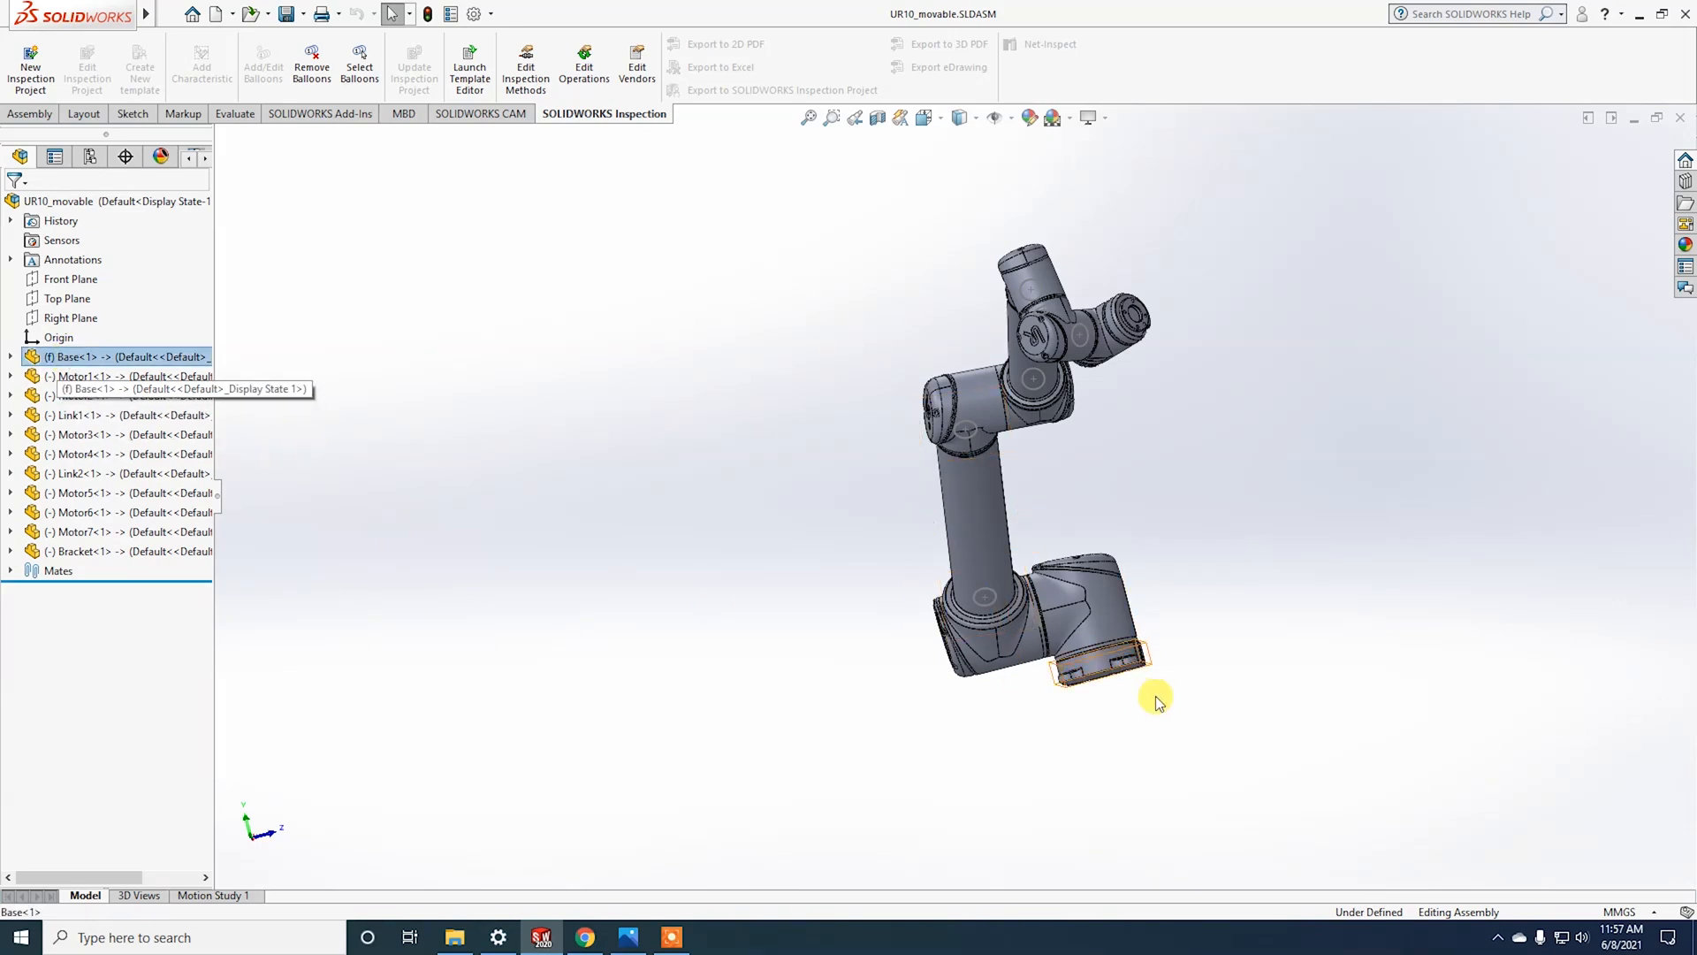
pyautogui.click(1112, 673)
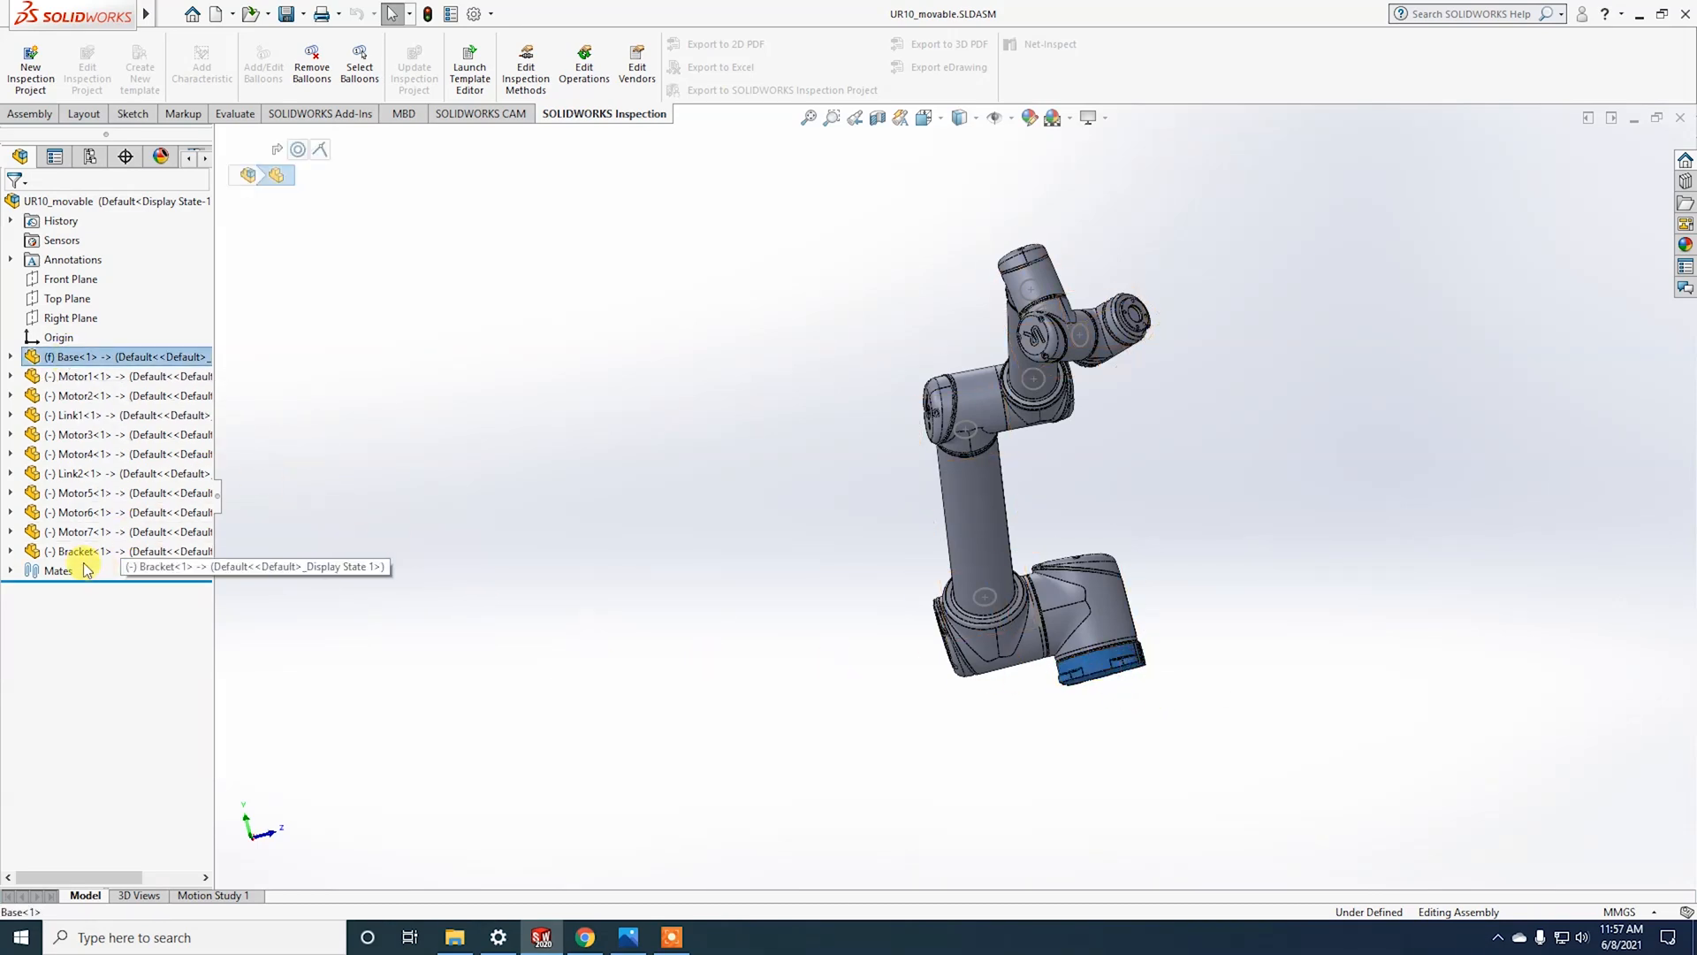
pyautogui.click(10, 357)
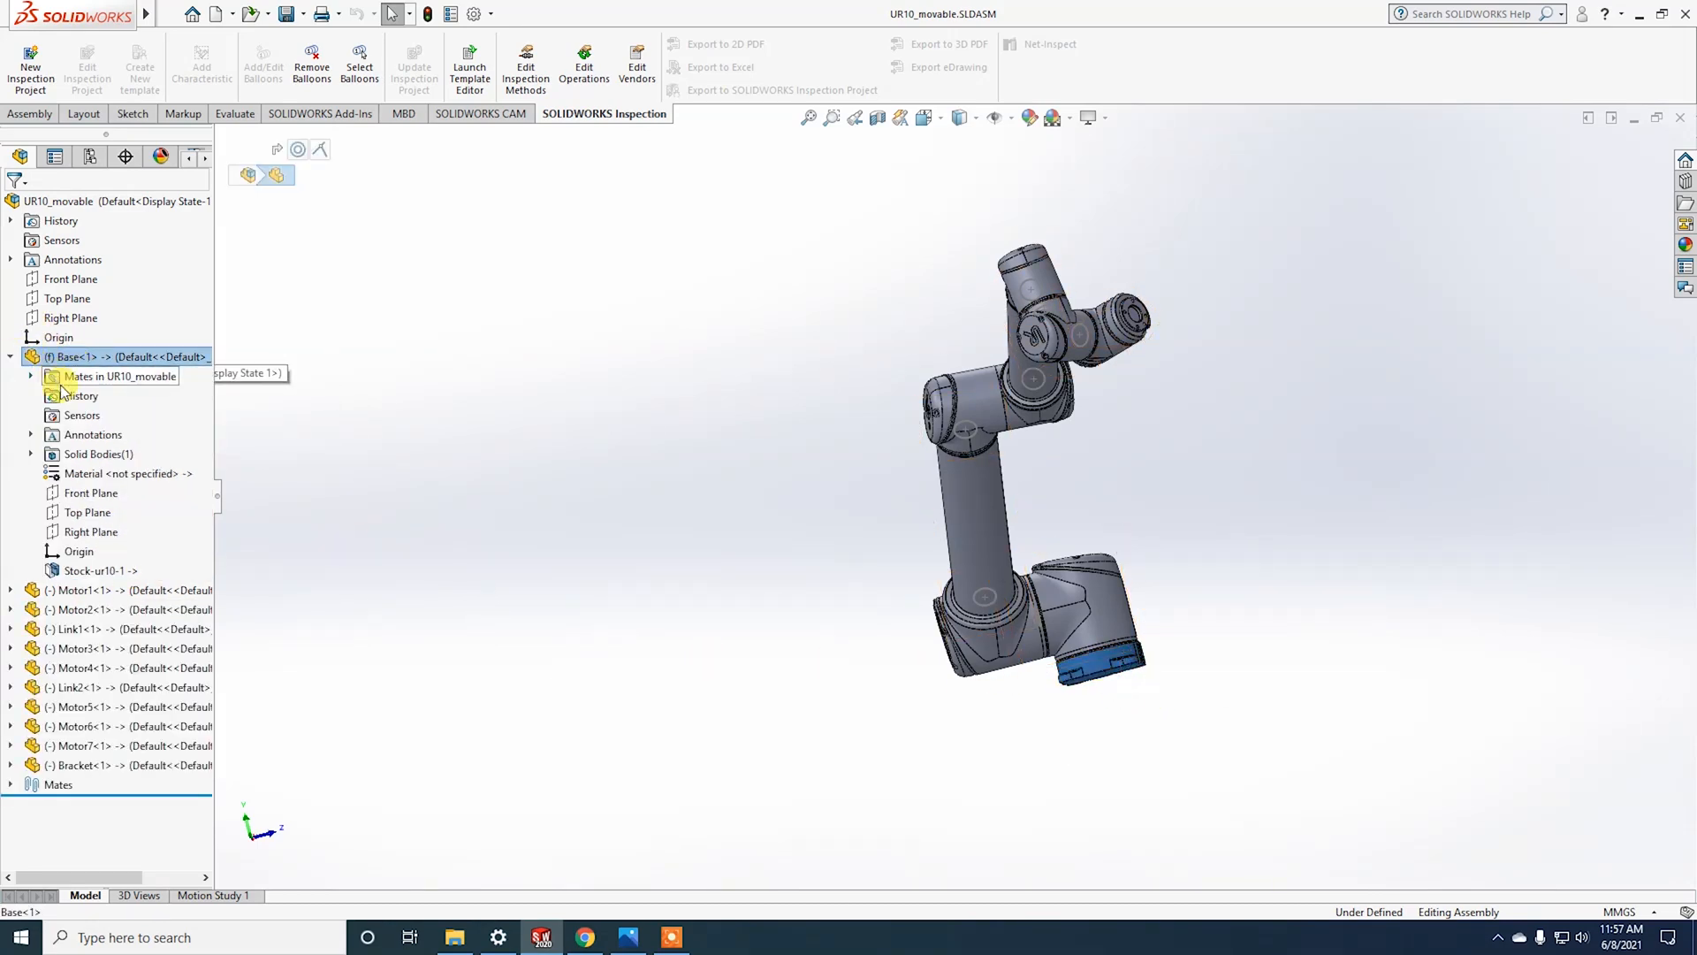
pyautogui.click(79, 551)
pyautogui.moveTo(629, 676); pyautogui.dragTo(704, 617, button='middle')
pyautogui.click(60, 339)
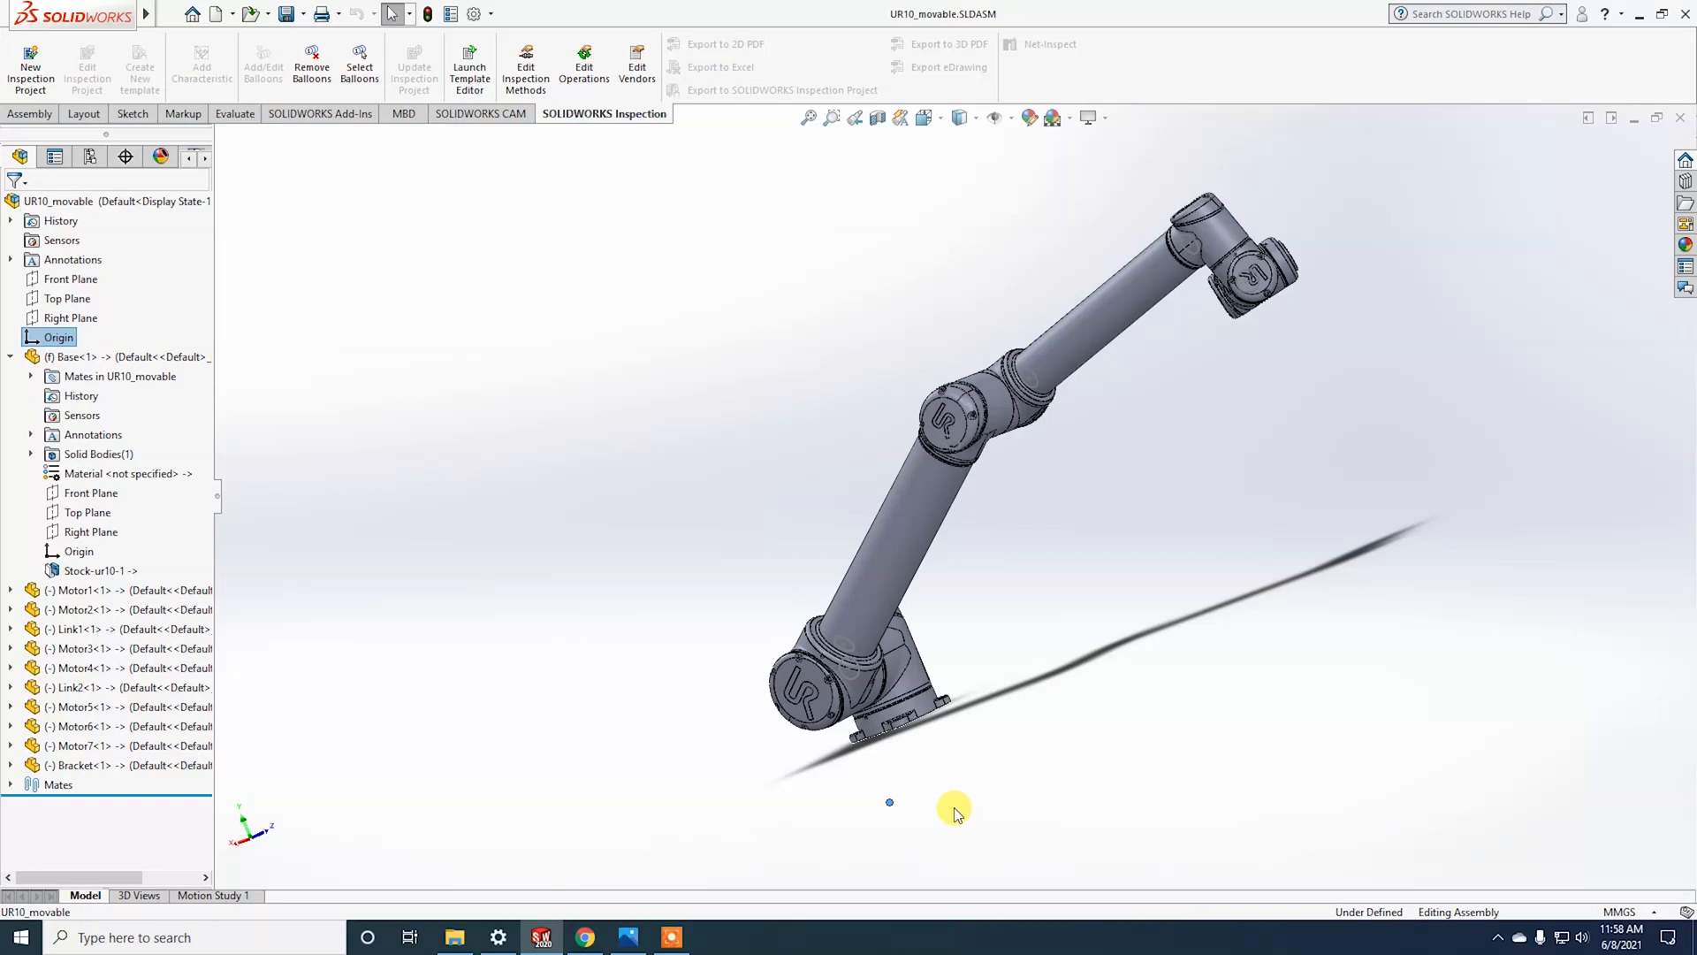
# Step: Float the Base component and mate its origin coincident with the assembly origin, with axes aligned
pyautogui.rightClick(164, 365)
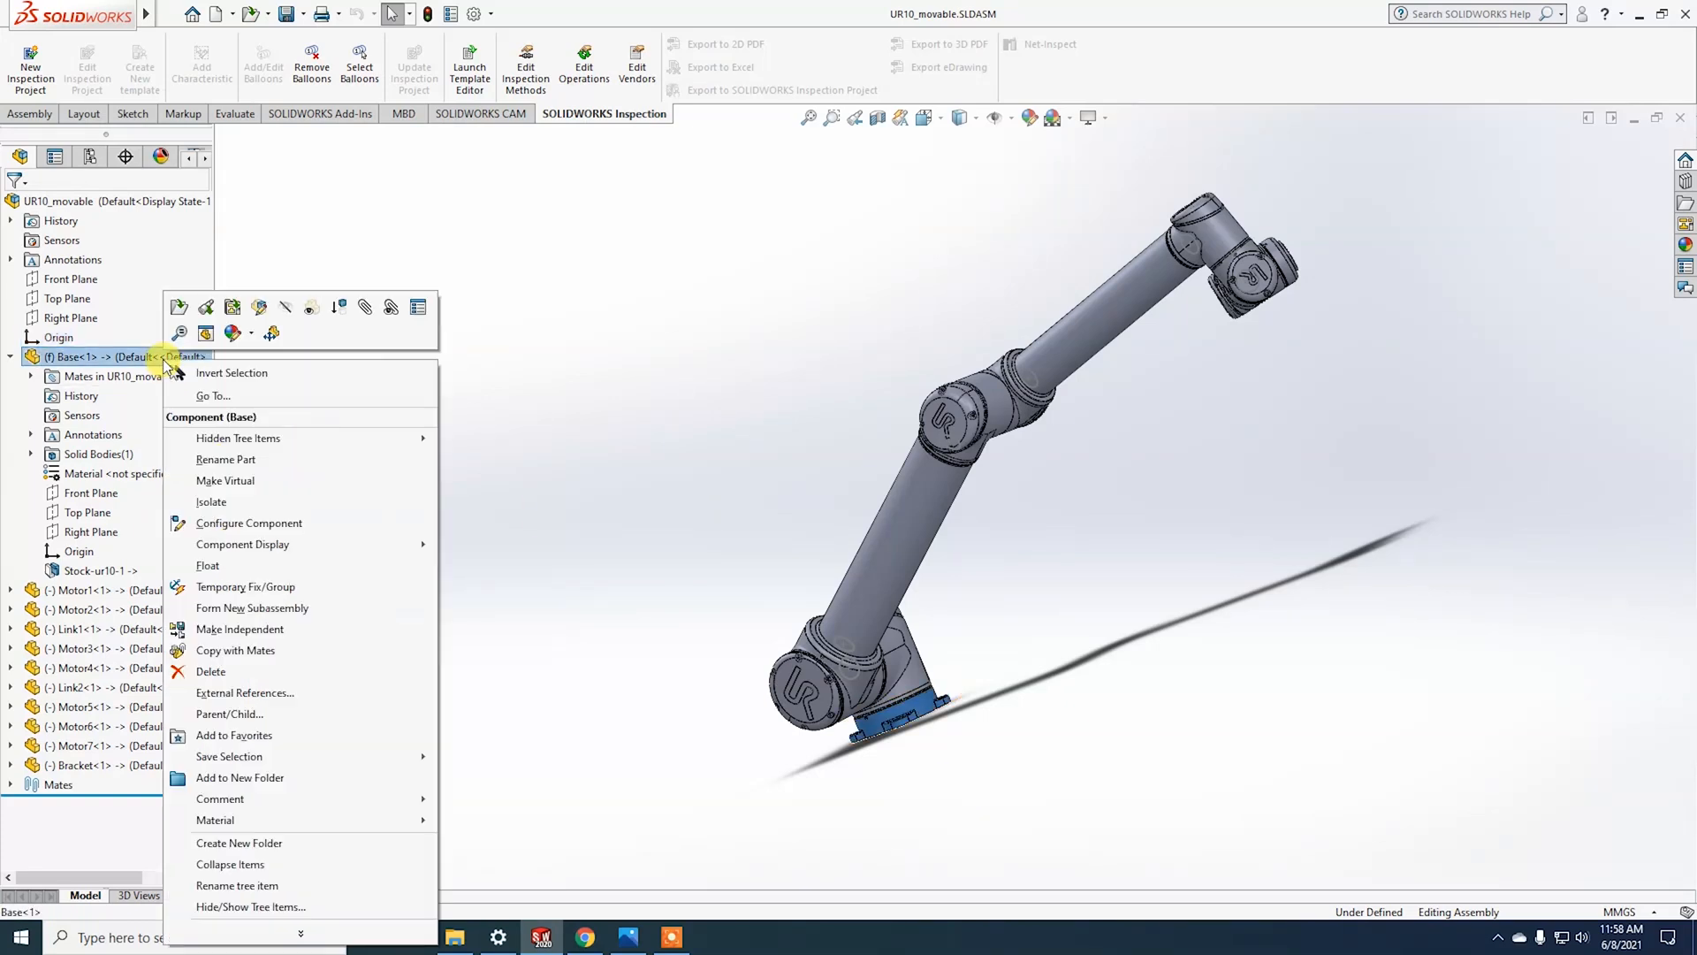
pyautogui.click(228, 566)
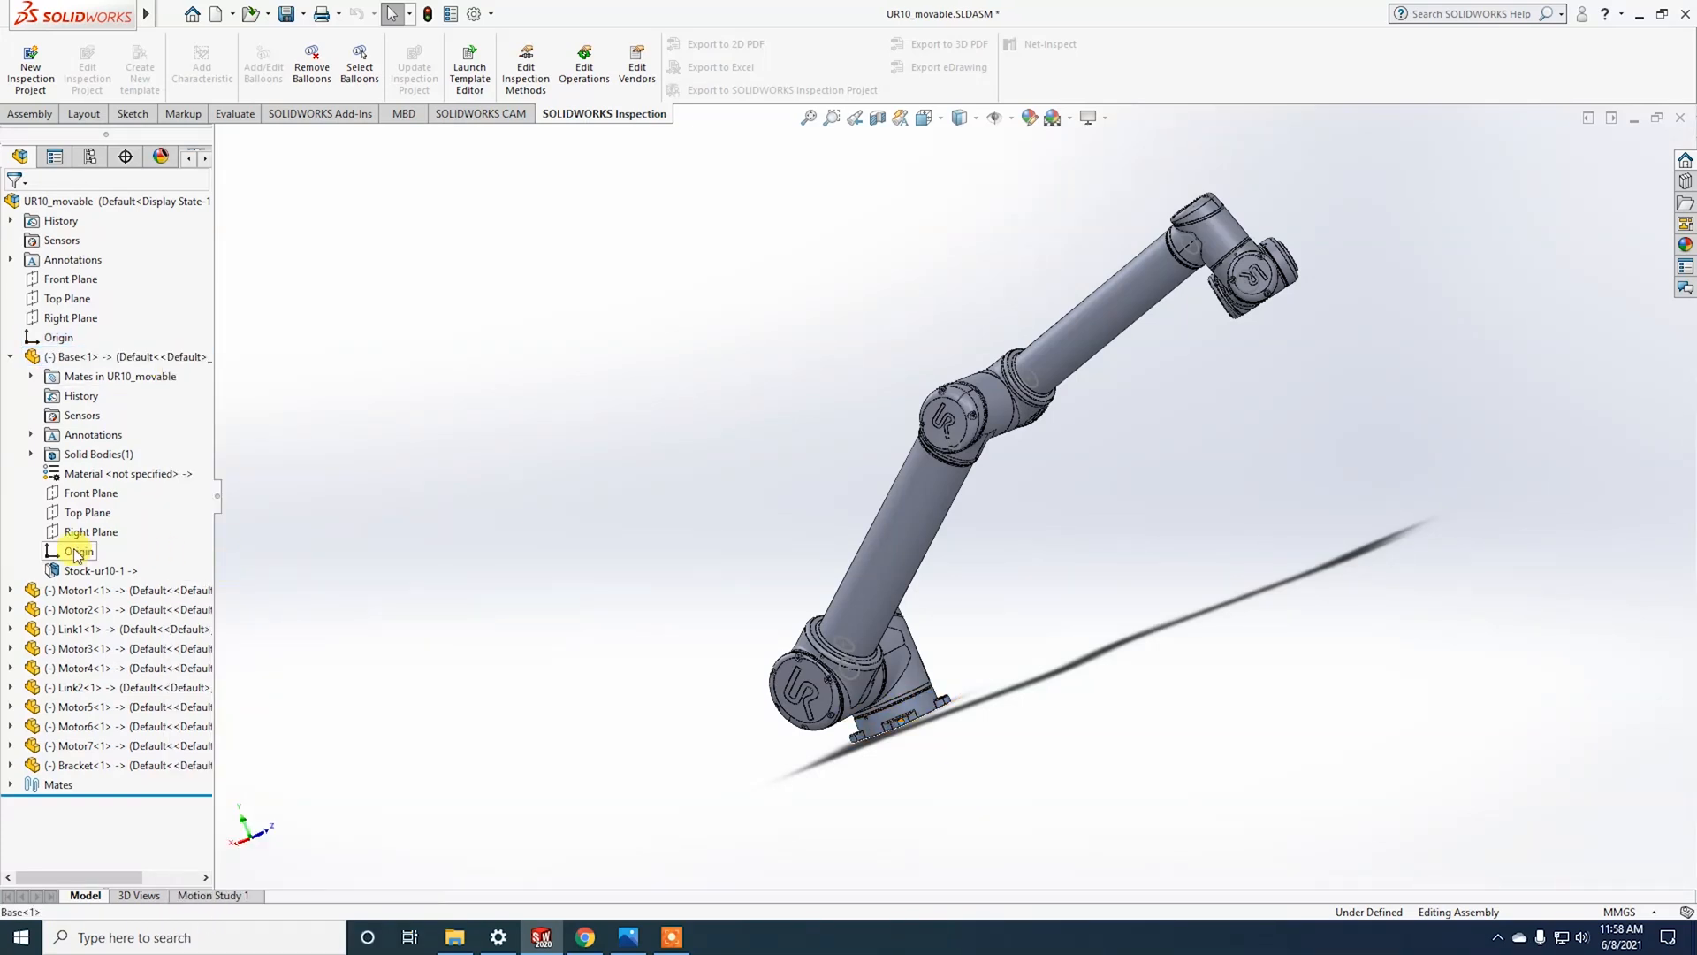
pyautogui.rightClick(97, 553)
pyautogui.press('Escape')
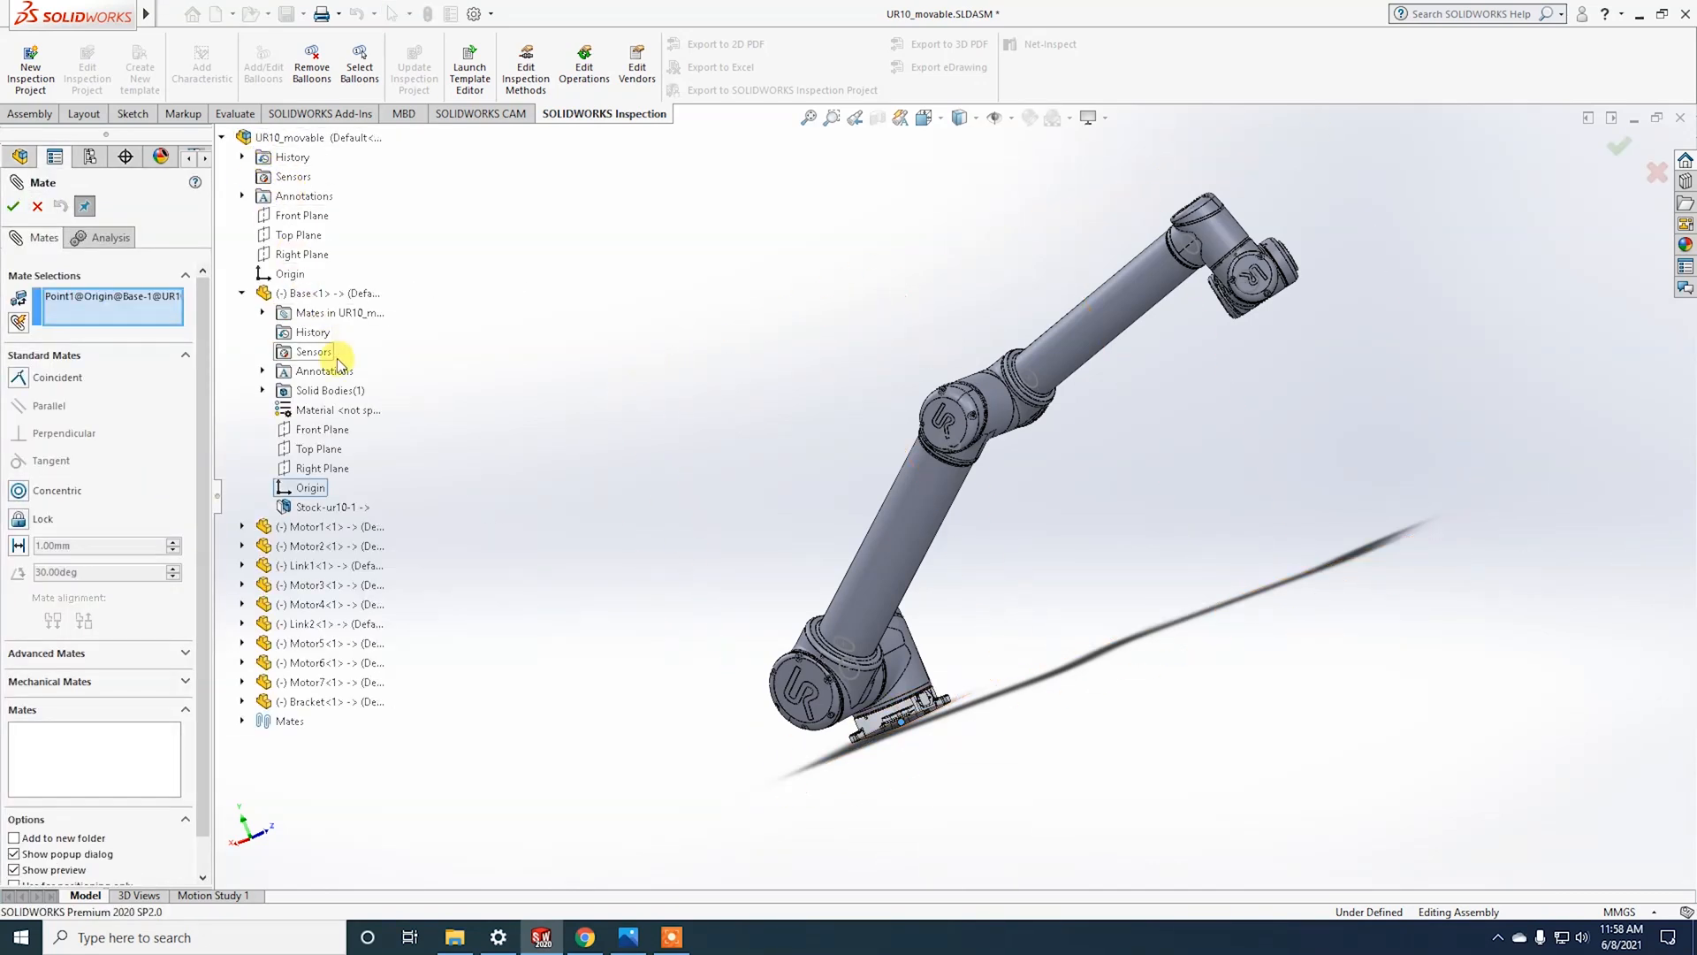
pyautogui.click(290, 274)
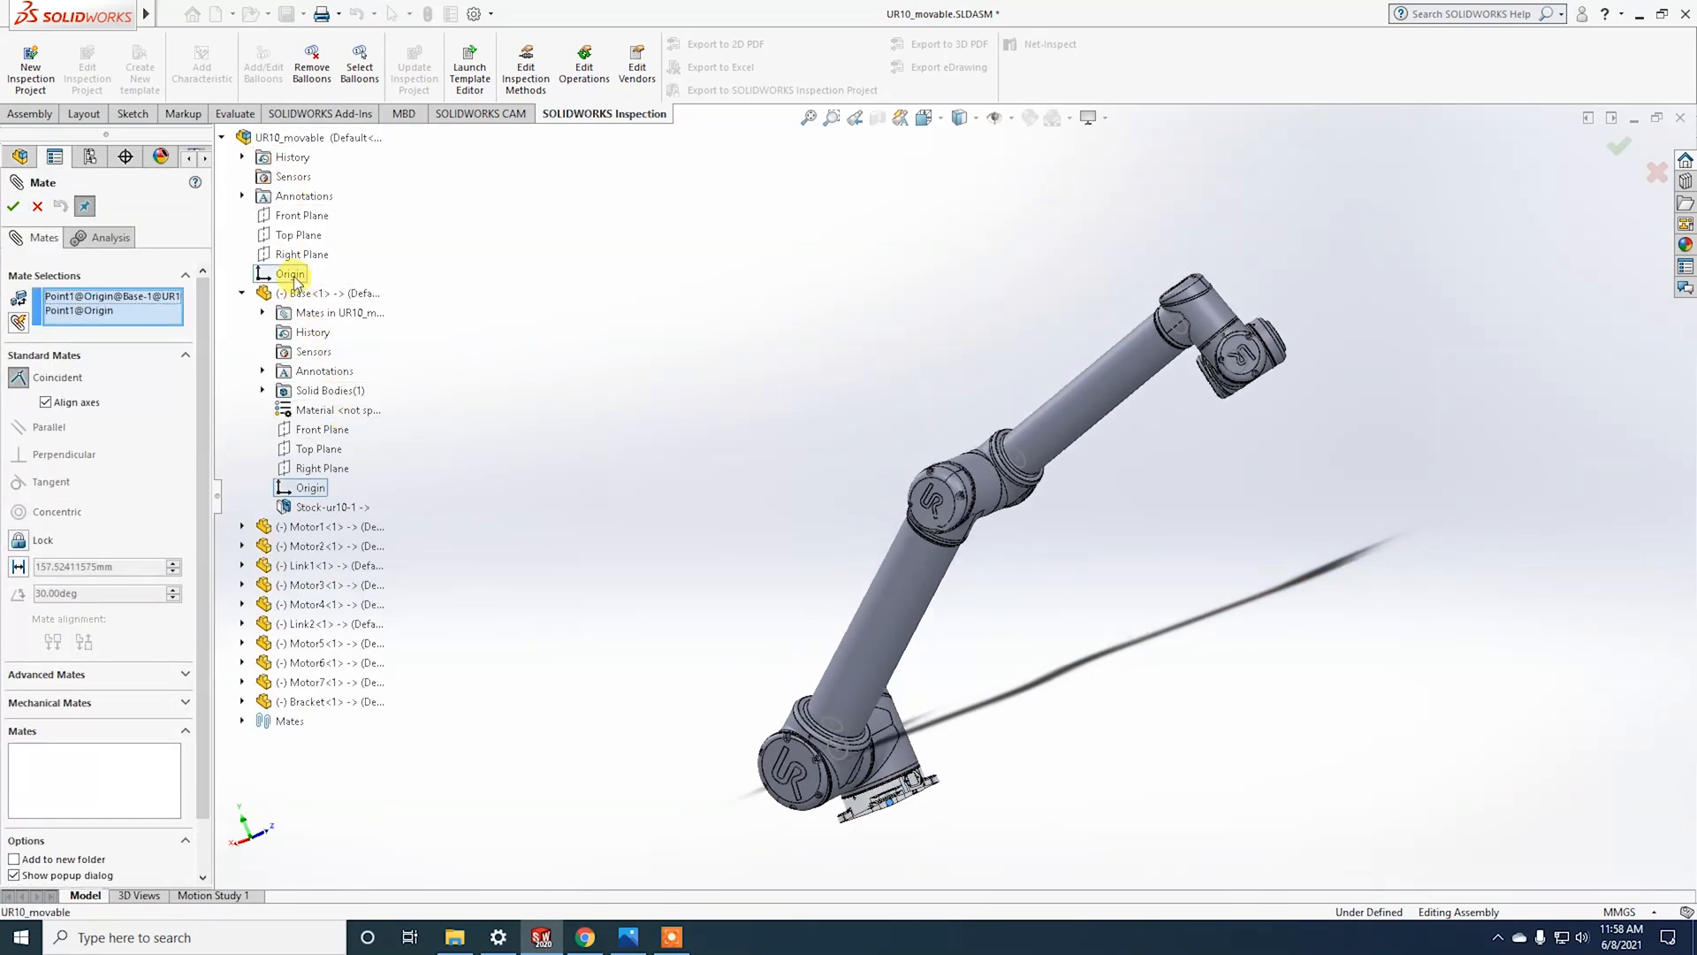
pyautogui.click(12, 206)
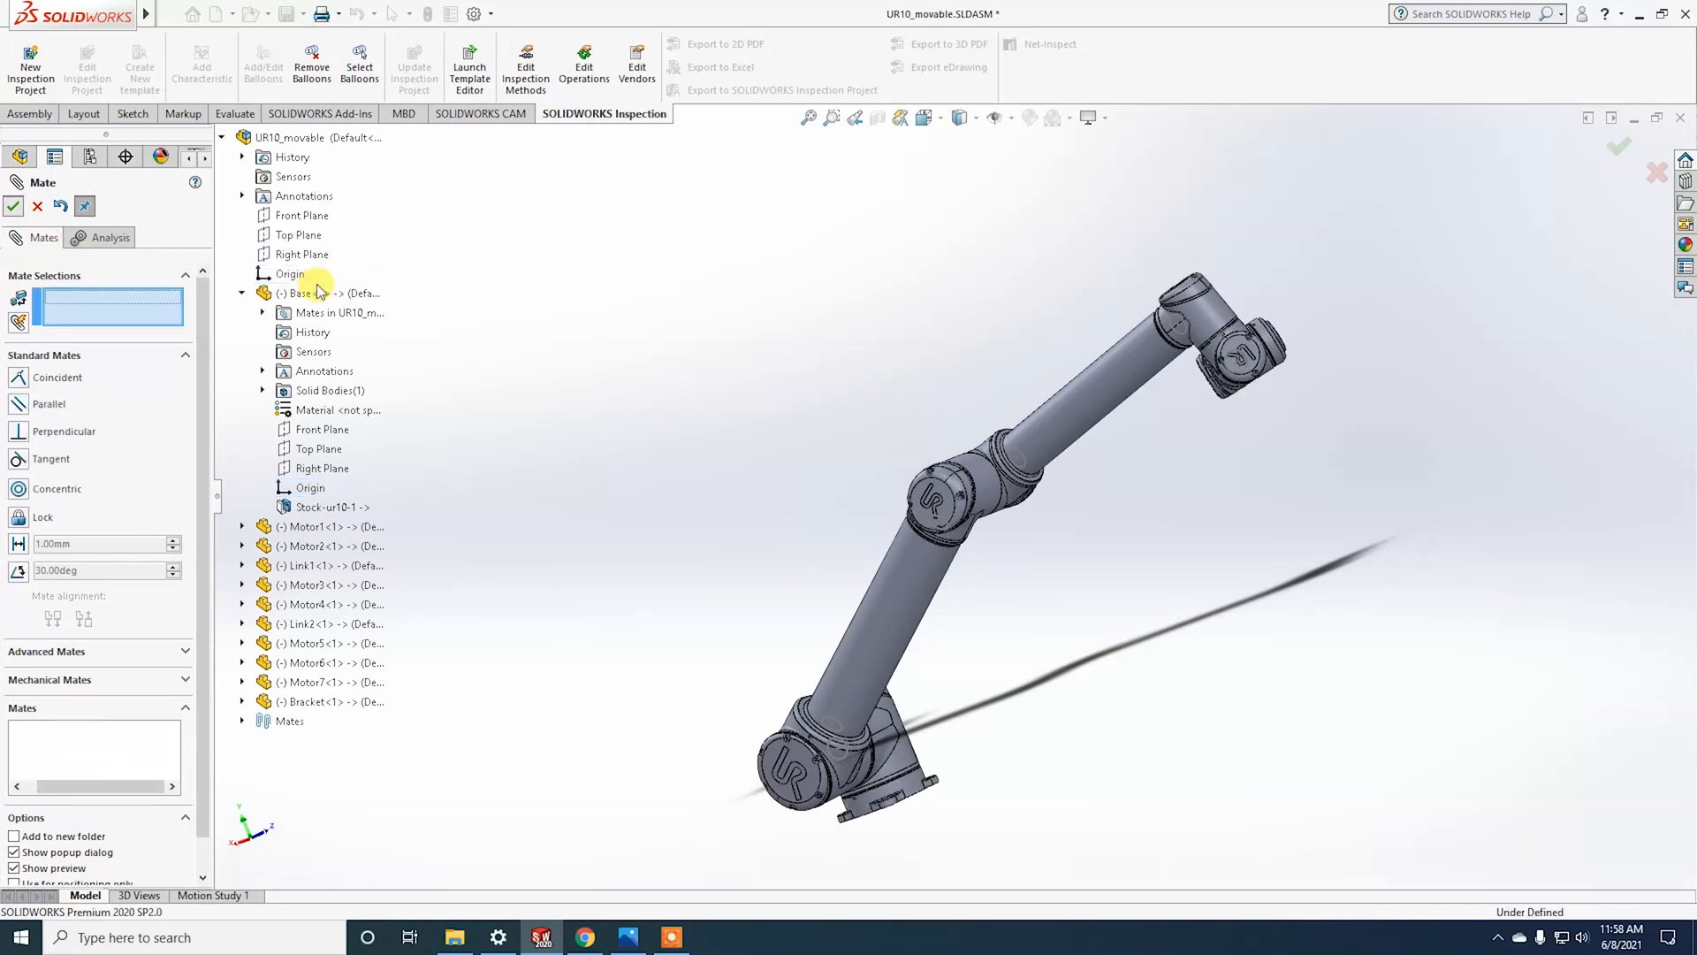
pyautogui.click(13, 206)
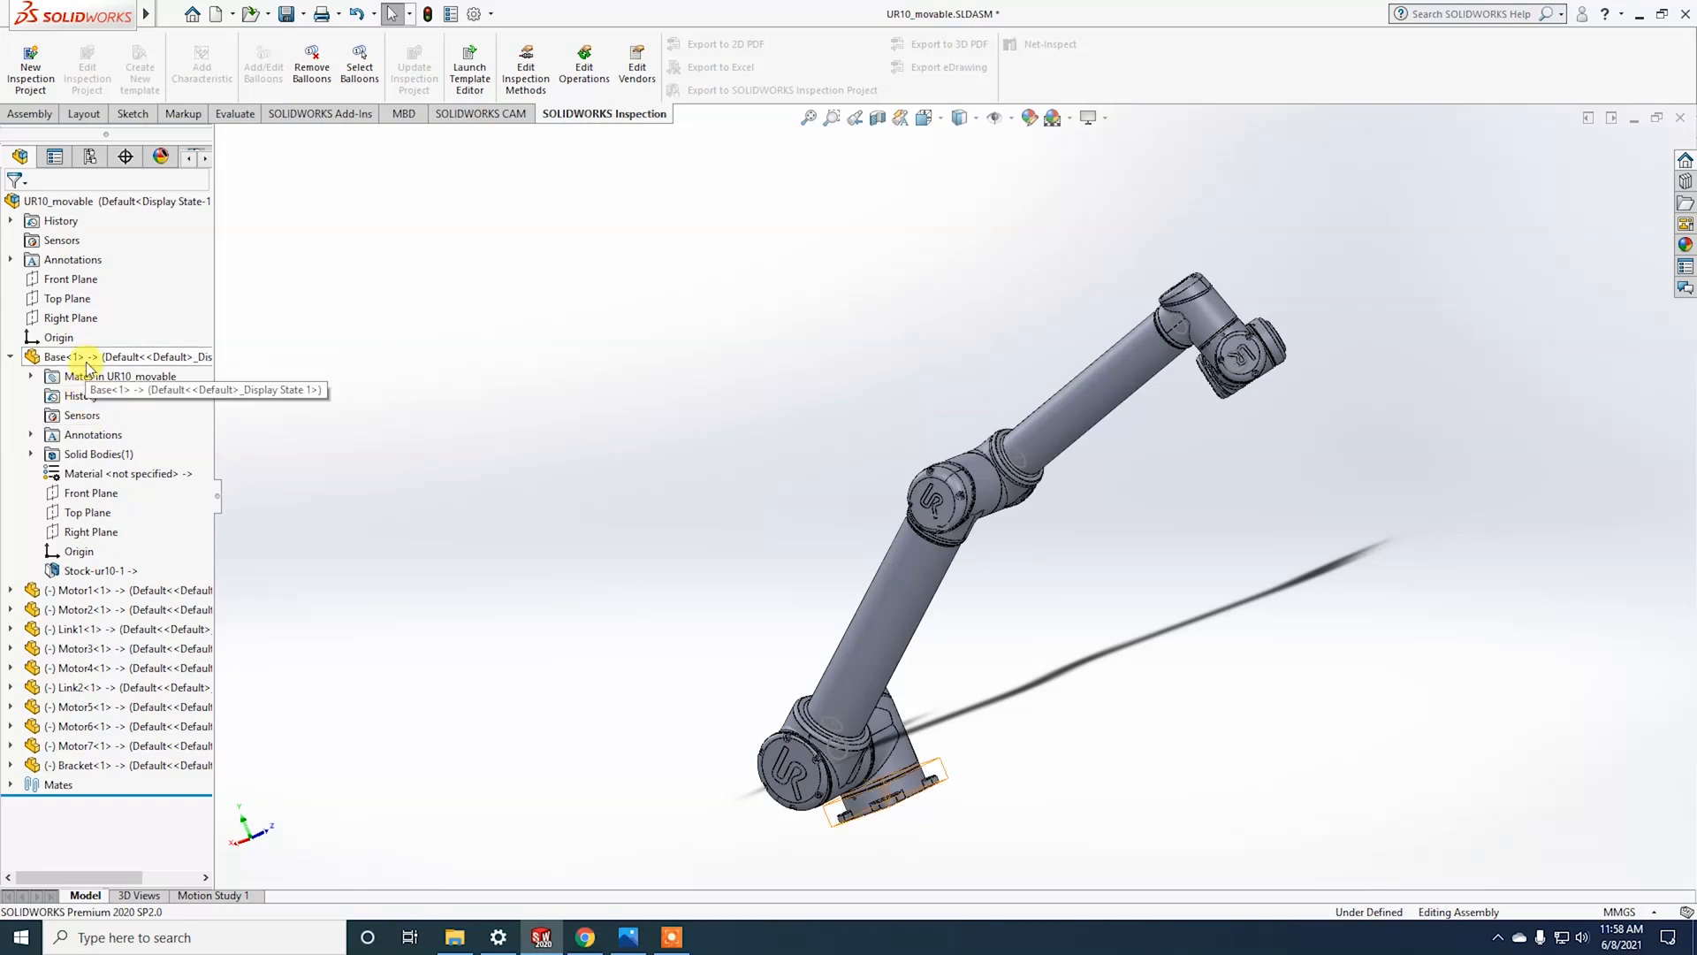
# Step: Fix the Base component in its new position
pyautogui.rightClick(87, 357)
pyautogui.click(152, 563)
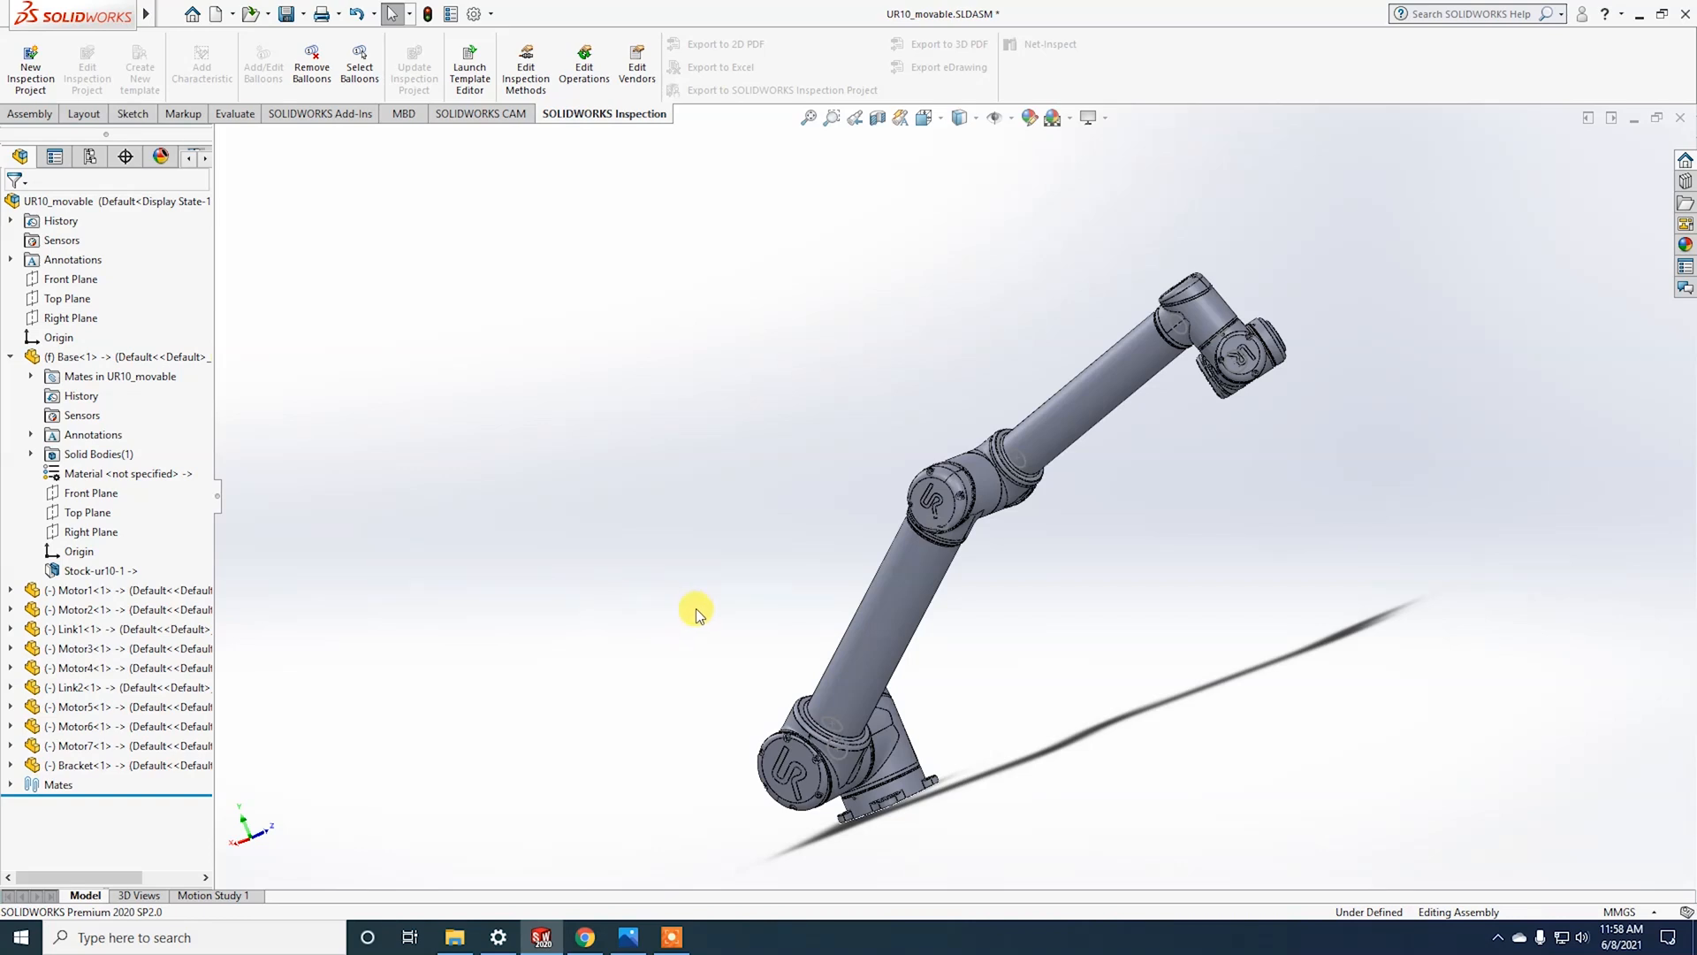
# Step: Create a reference point at the center of the Base component's underside face and name it p1
pyautogui.moveTo(1093, 663); pyautogui.dragTo(976, 745, button='middle')
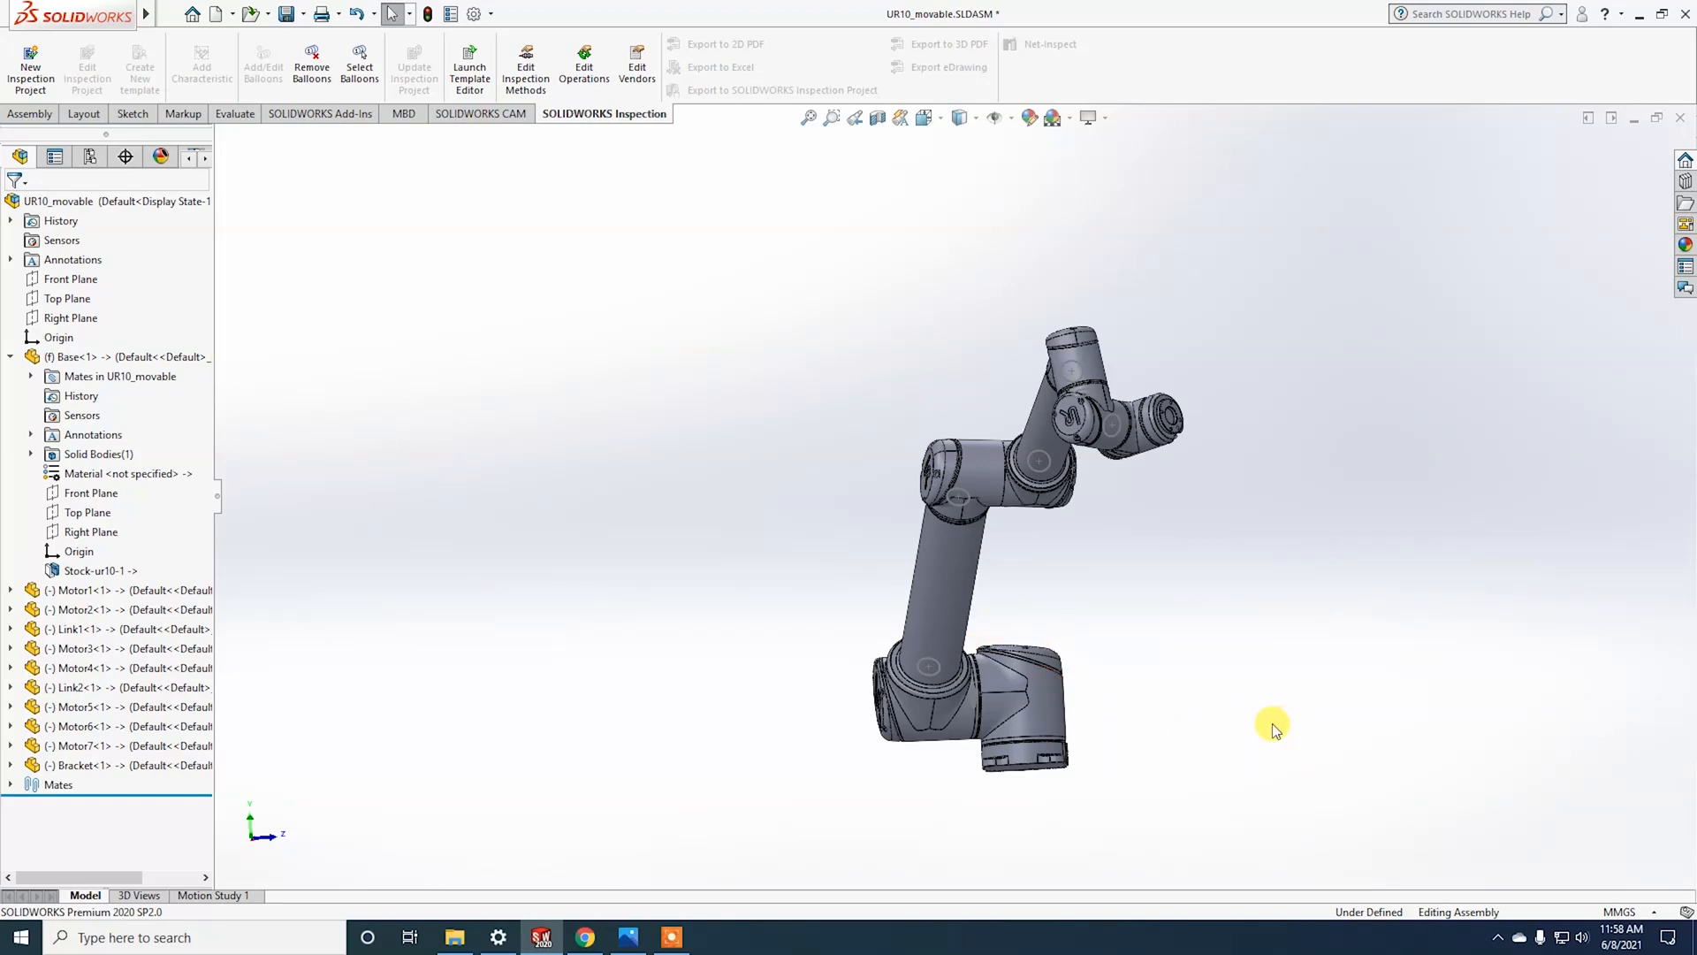
pyautogui.scroll(-5, 1016, 719)
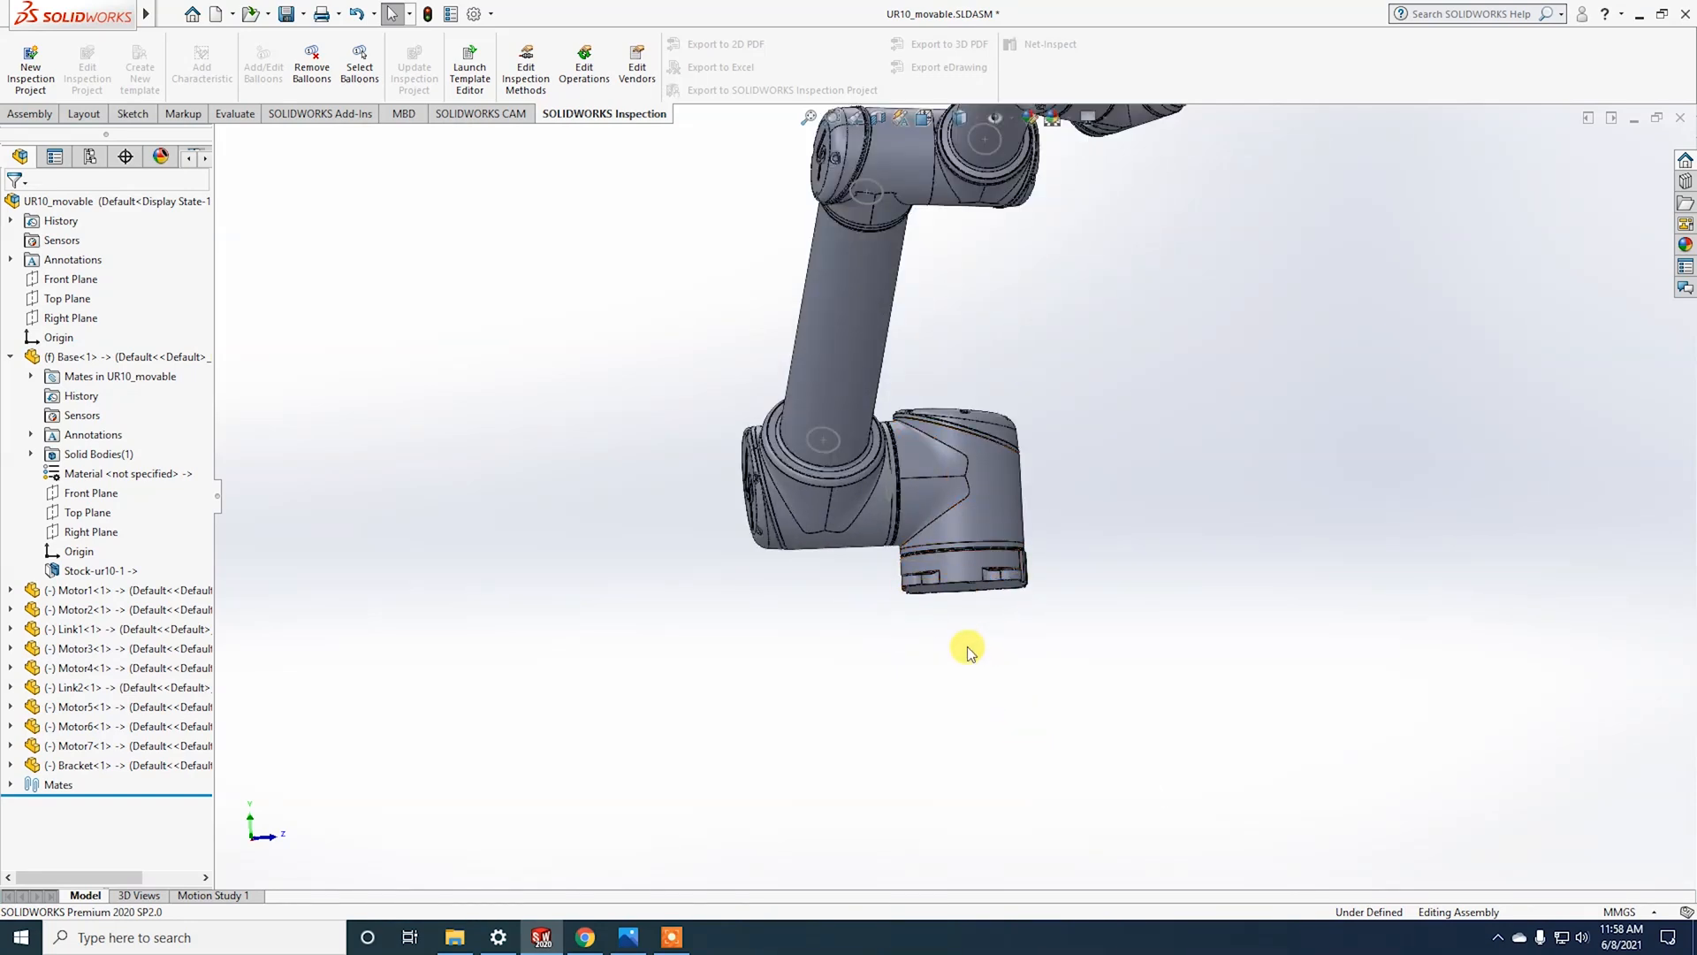
pyautogui.moveTo(769, 719); pyautogui.dragTo(772, 392, button='middle')
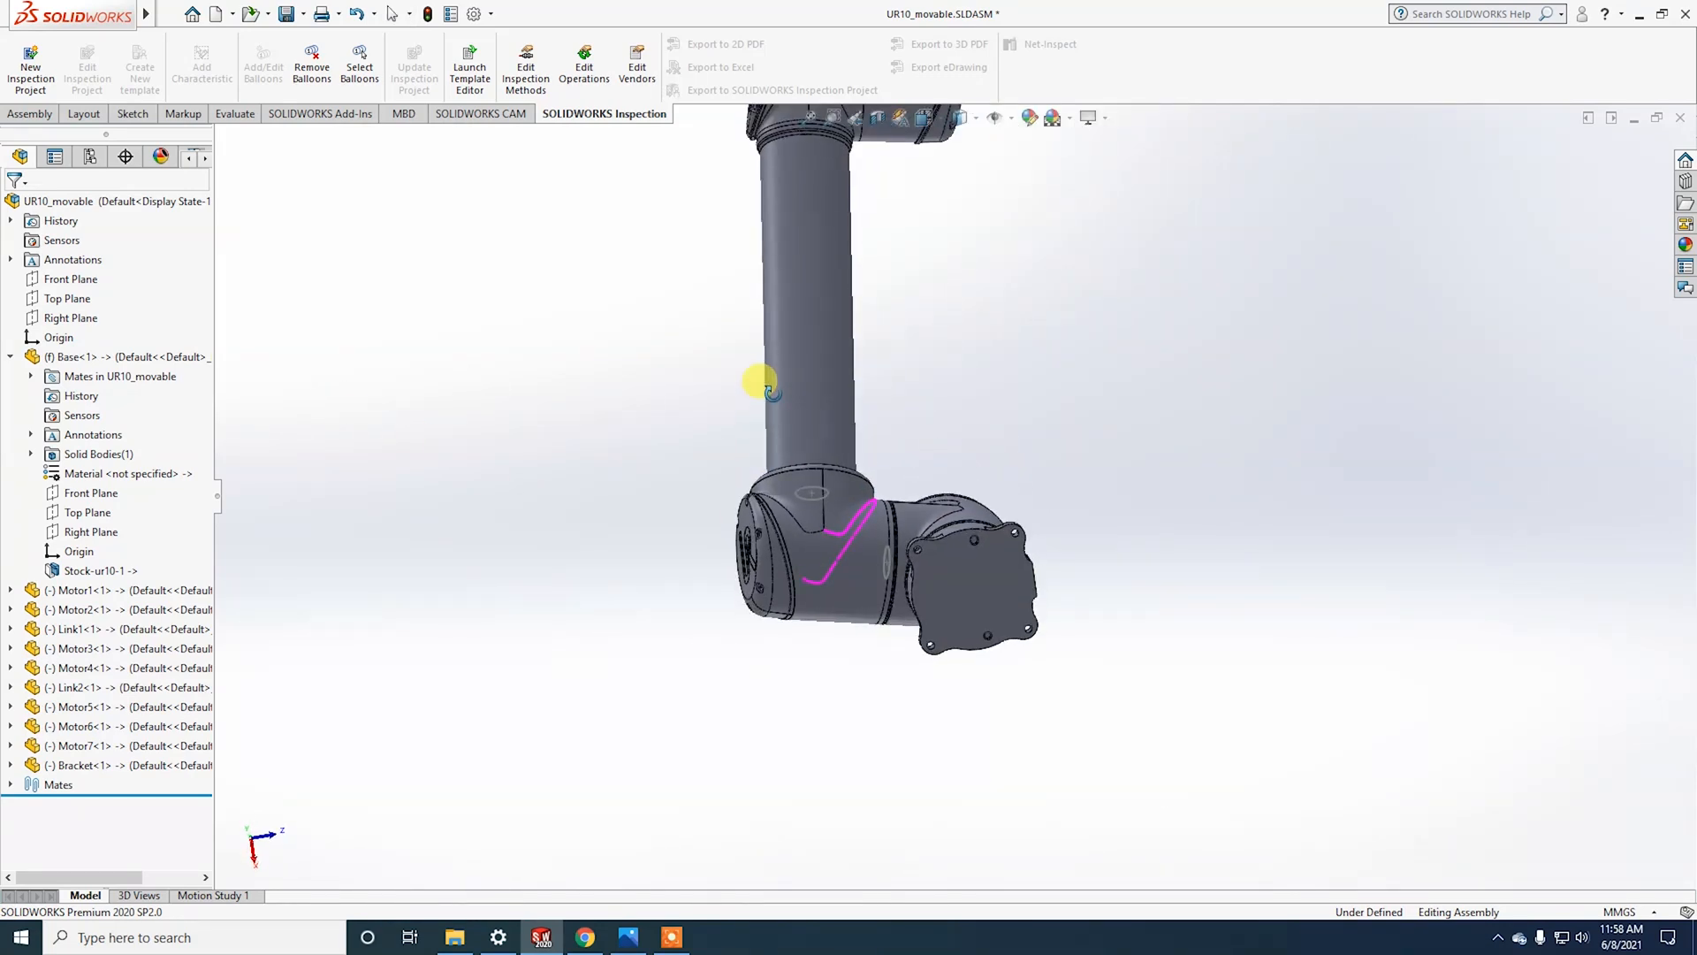
pyautogui.click(27, 114)
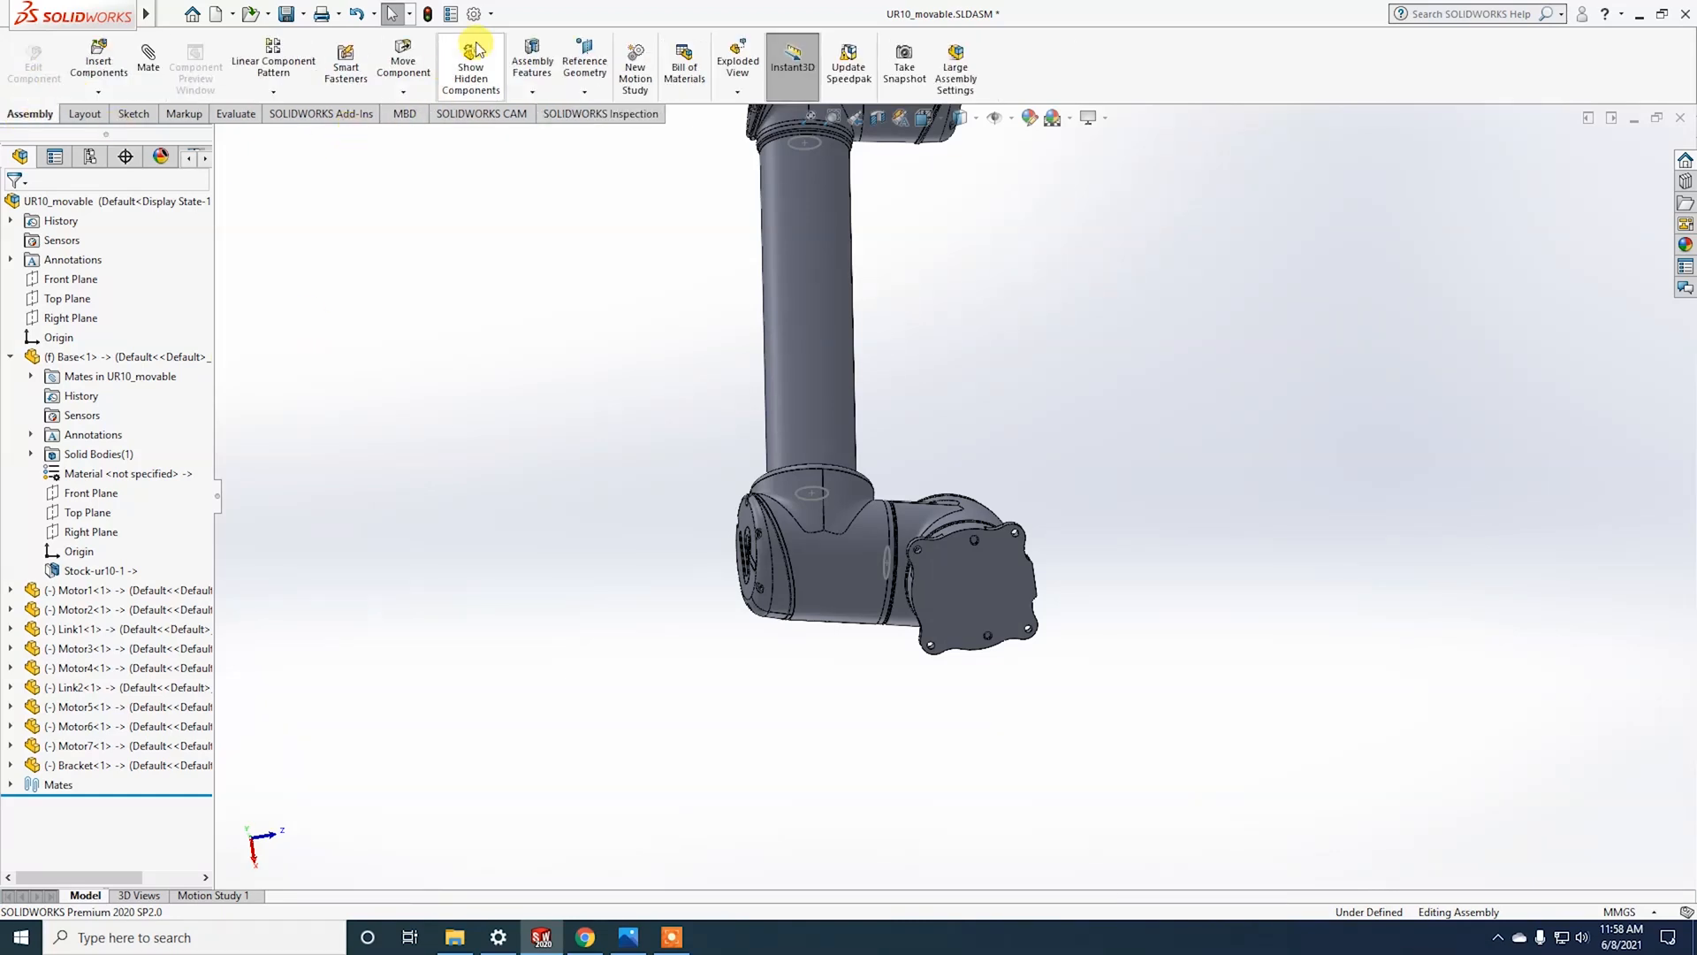
pyautogui.click(585, 71)
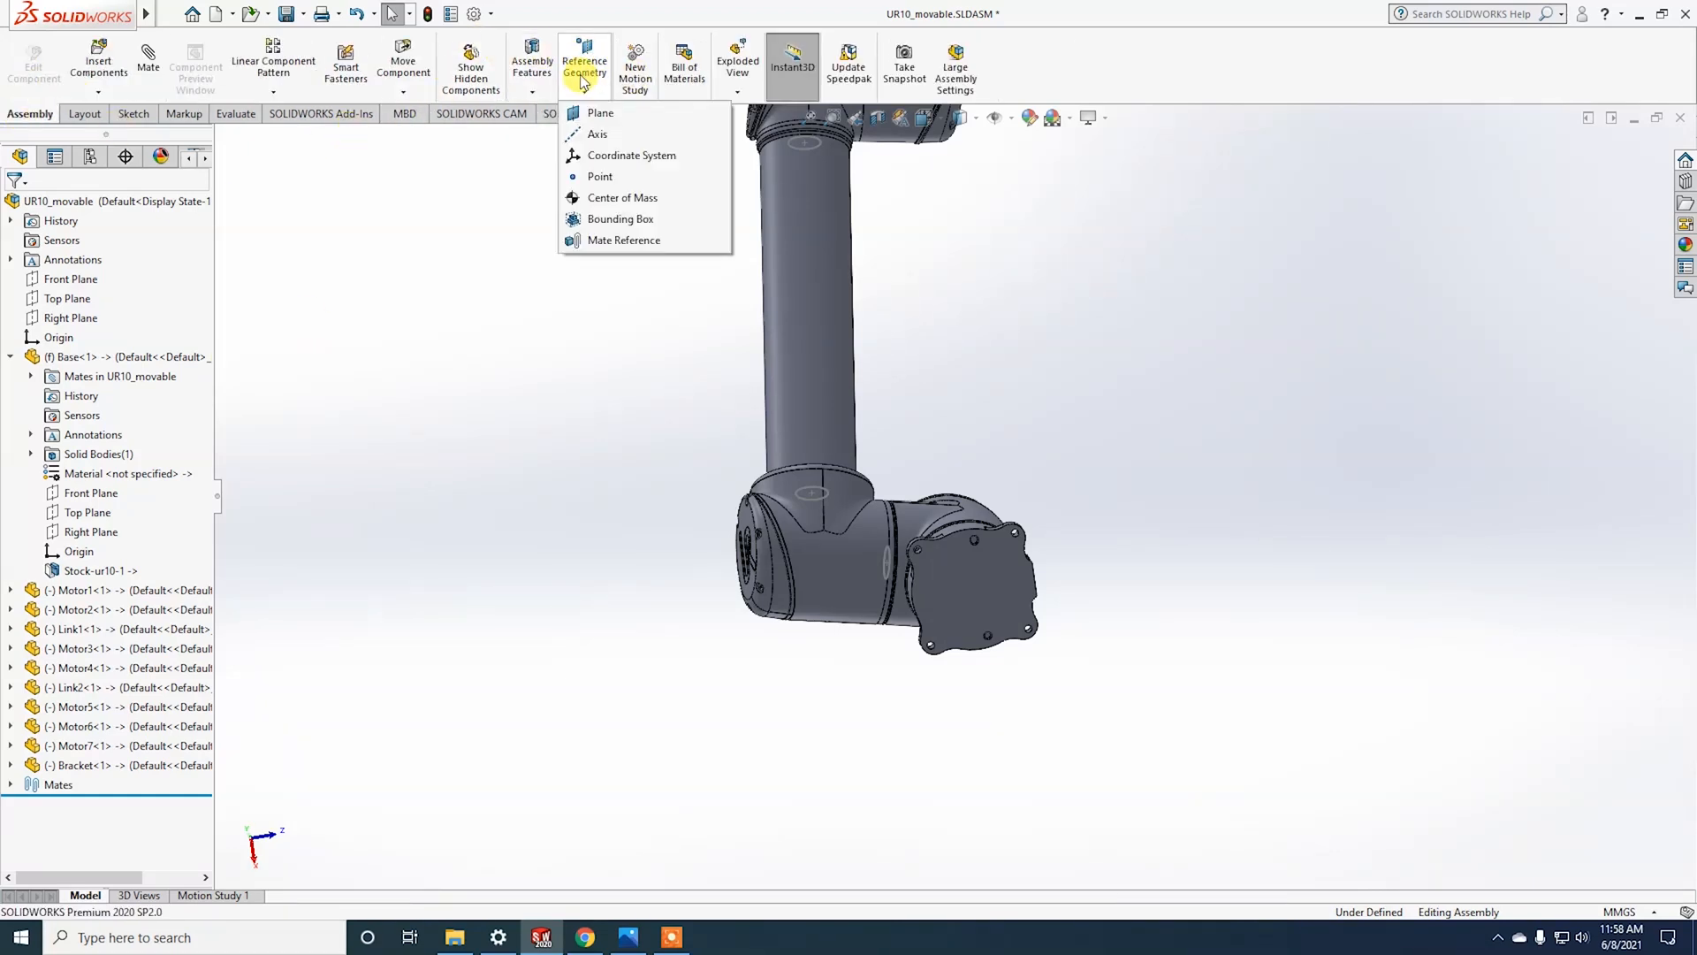
pyautogui.click(600, 176)
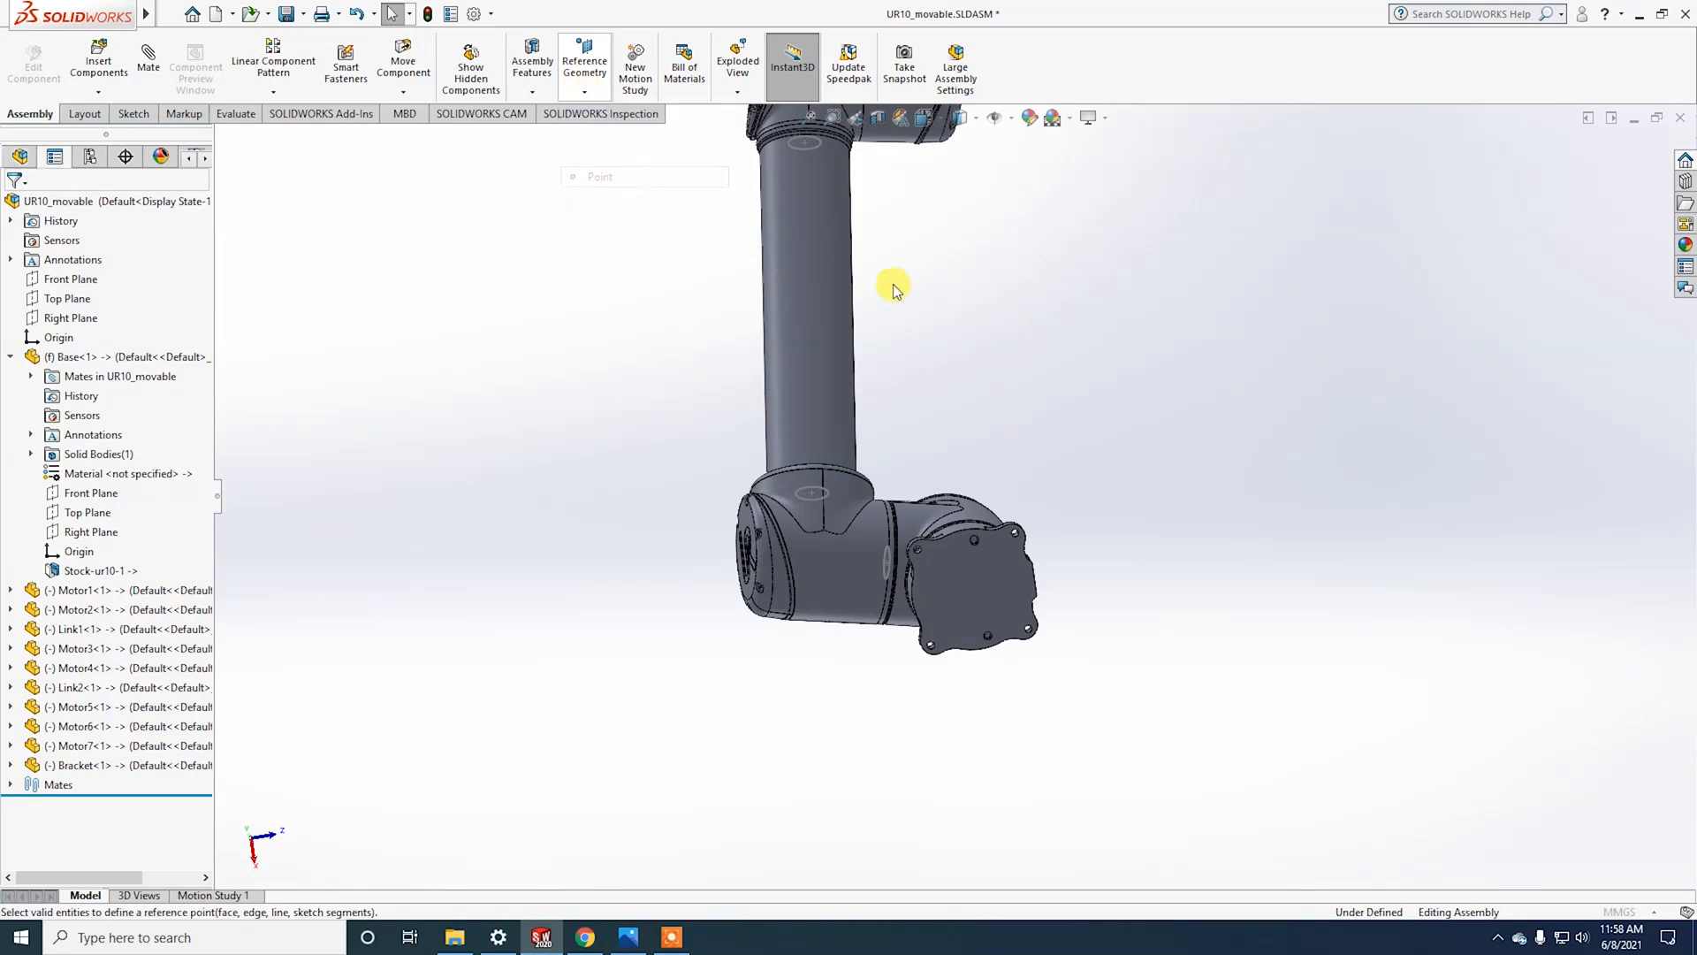
pyautogui.click(970, 594)
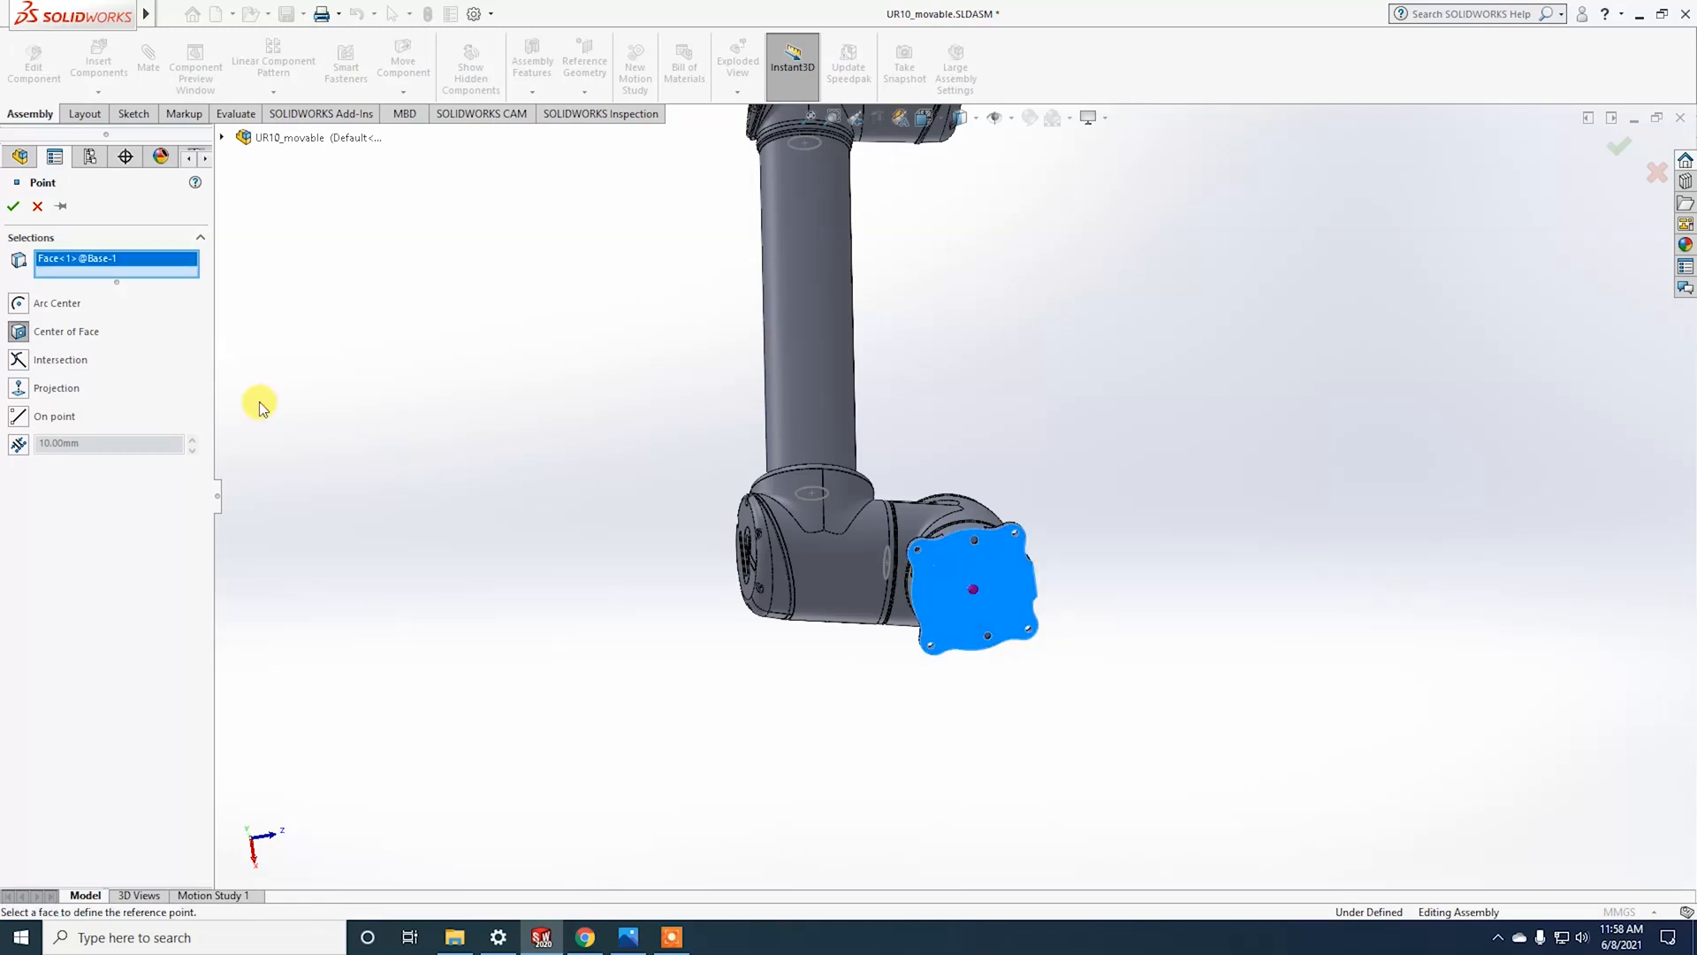
pyautogui.click(13, 209)
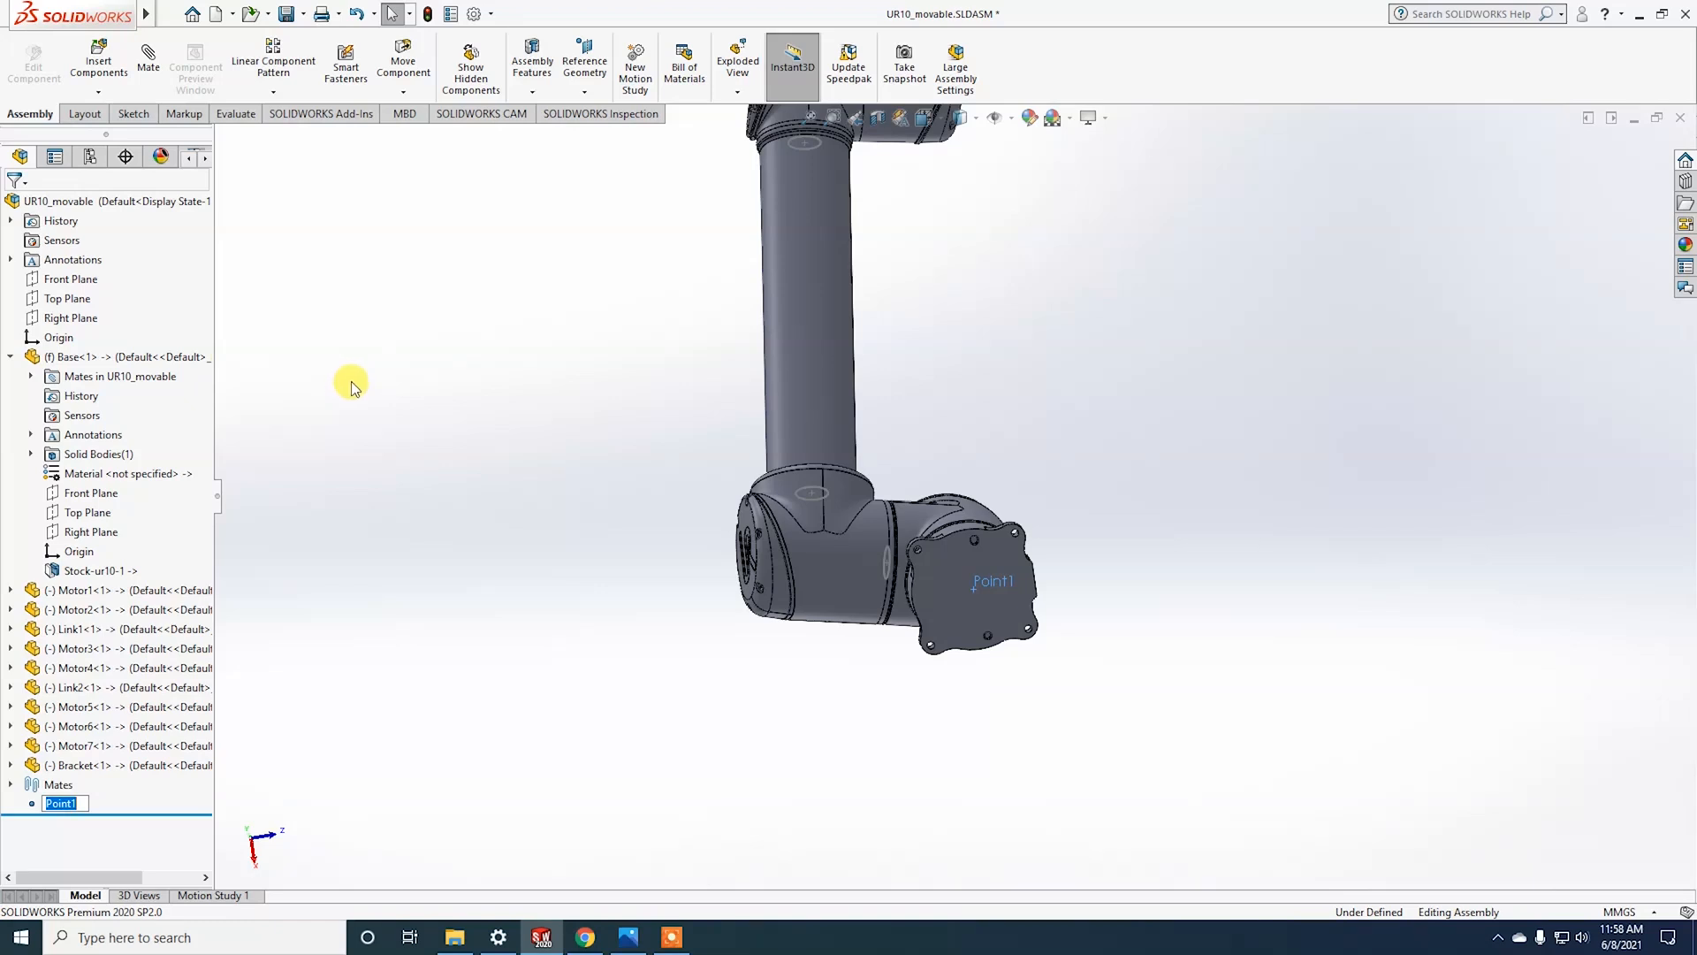
pyautogui.write('p1')
pyautogui.press('Return')
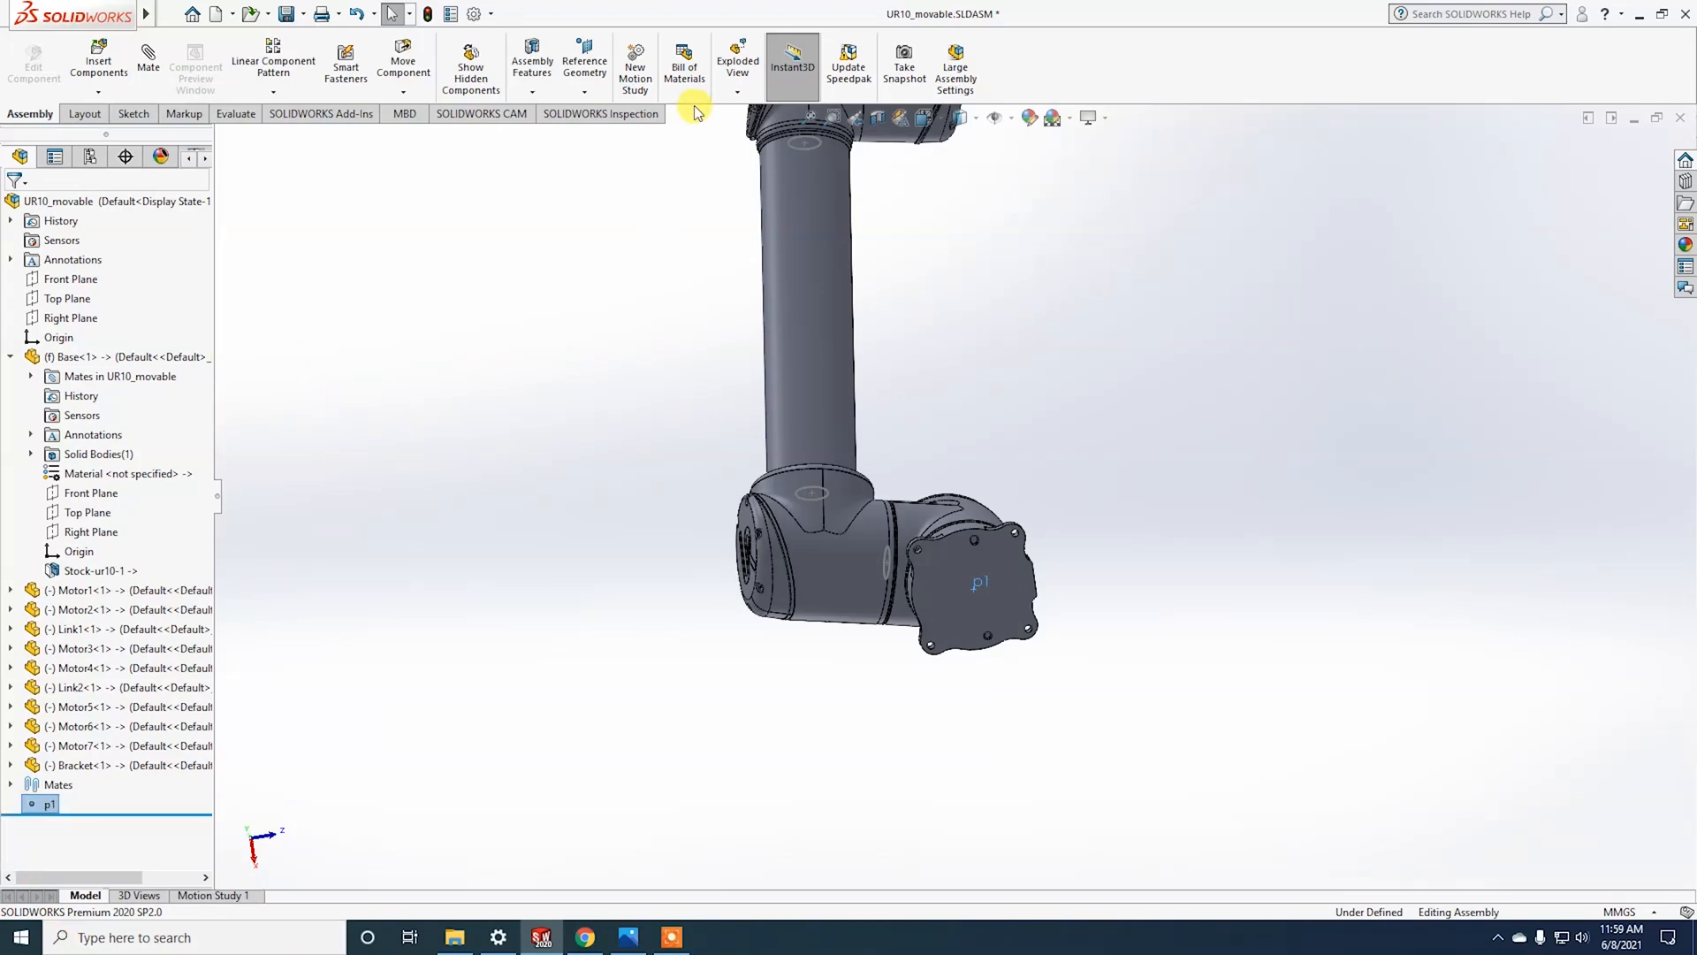
# Step: Rename the reference point on the Base's underside as p0
pyautogui.click(604, 71)
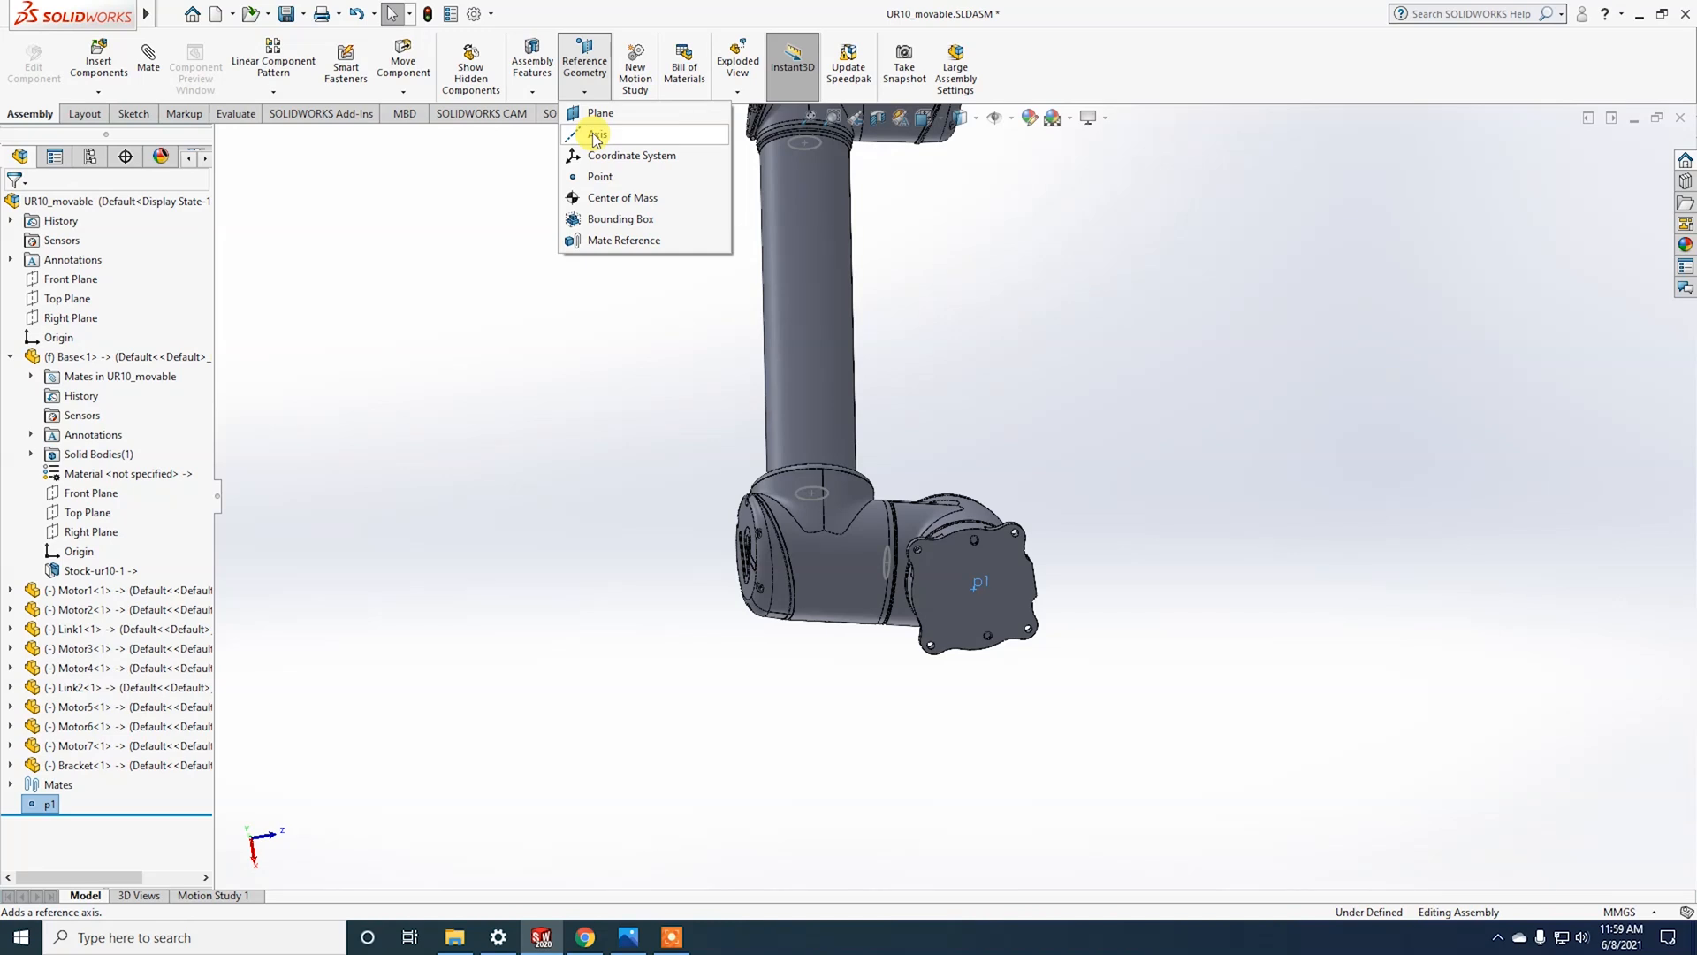
pyautogui.rightClick(49, 804)
pyautogui.click(133, 899)
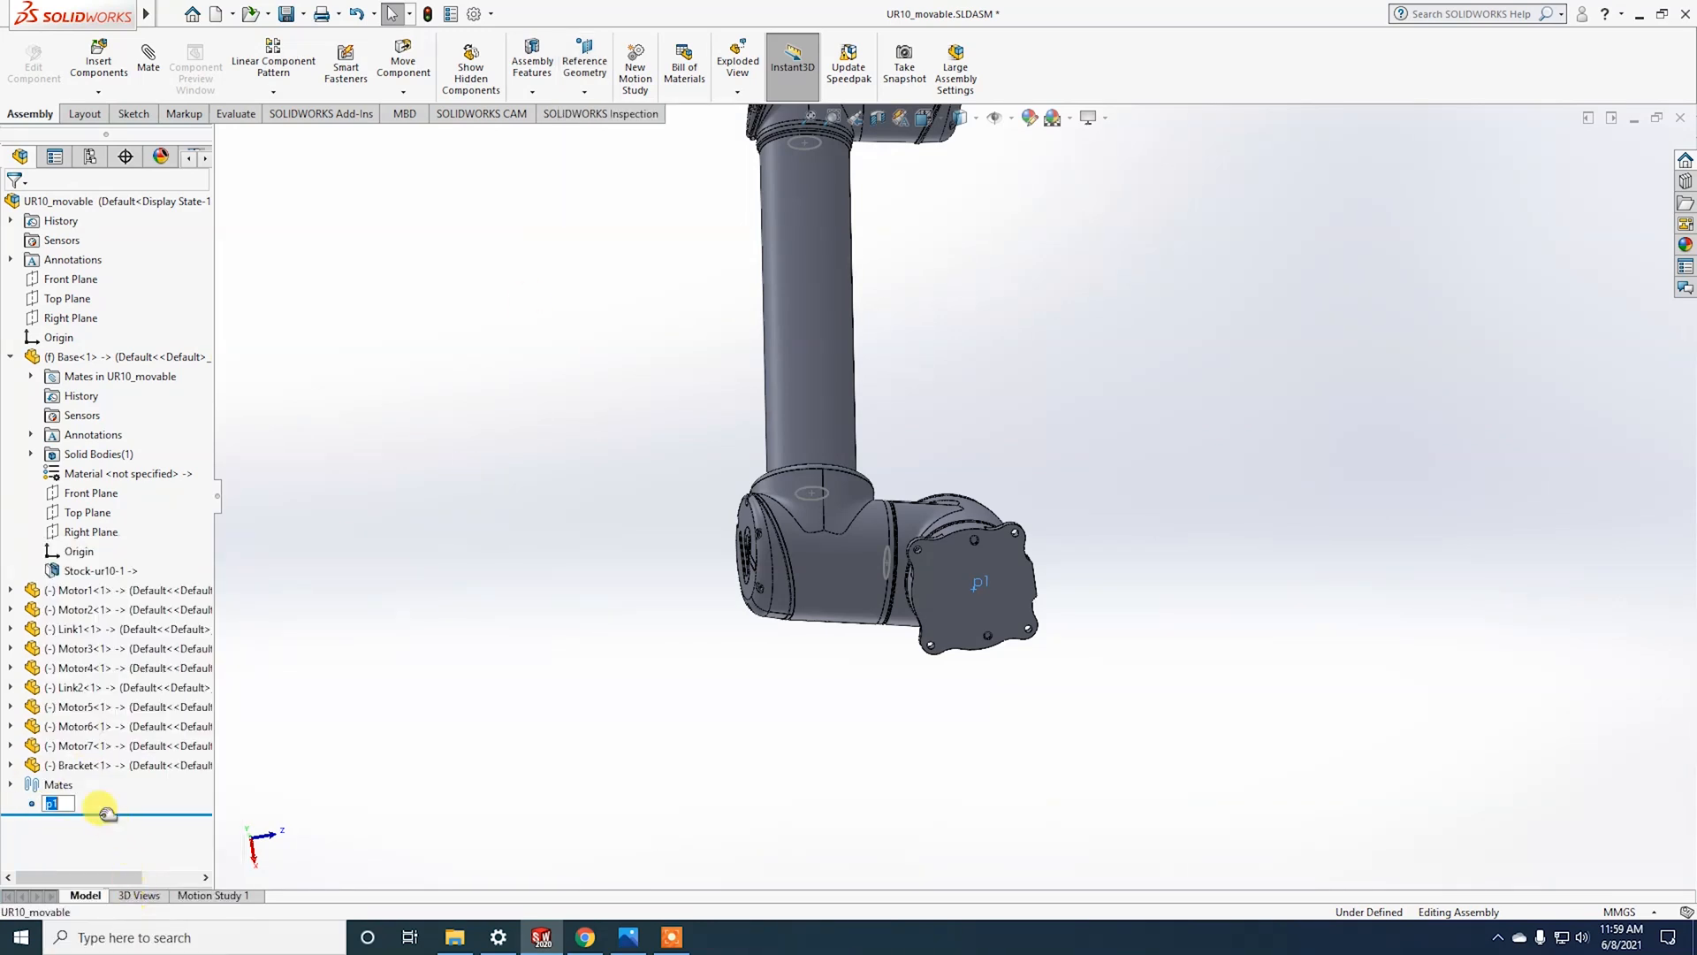
pyautogui.write('p0')
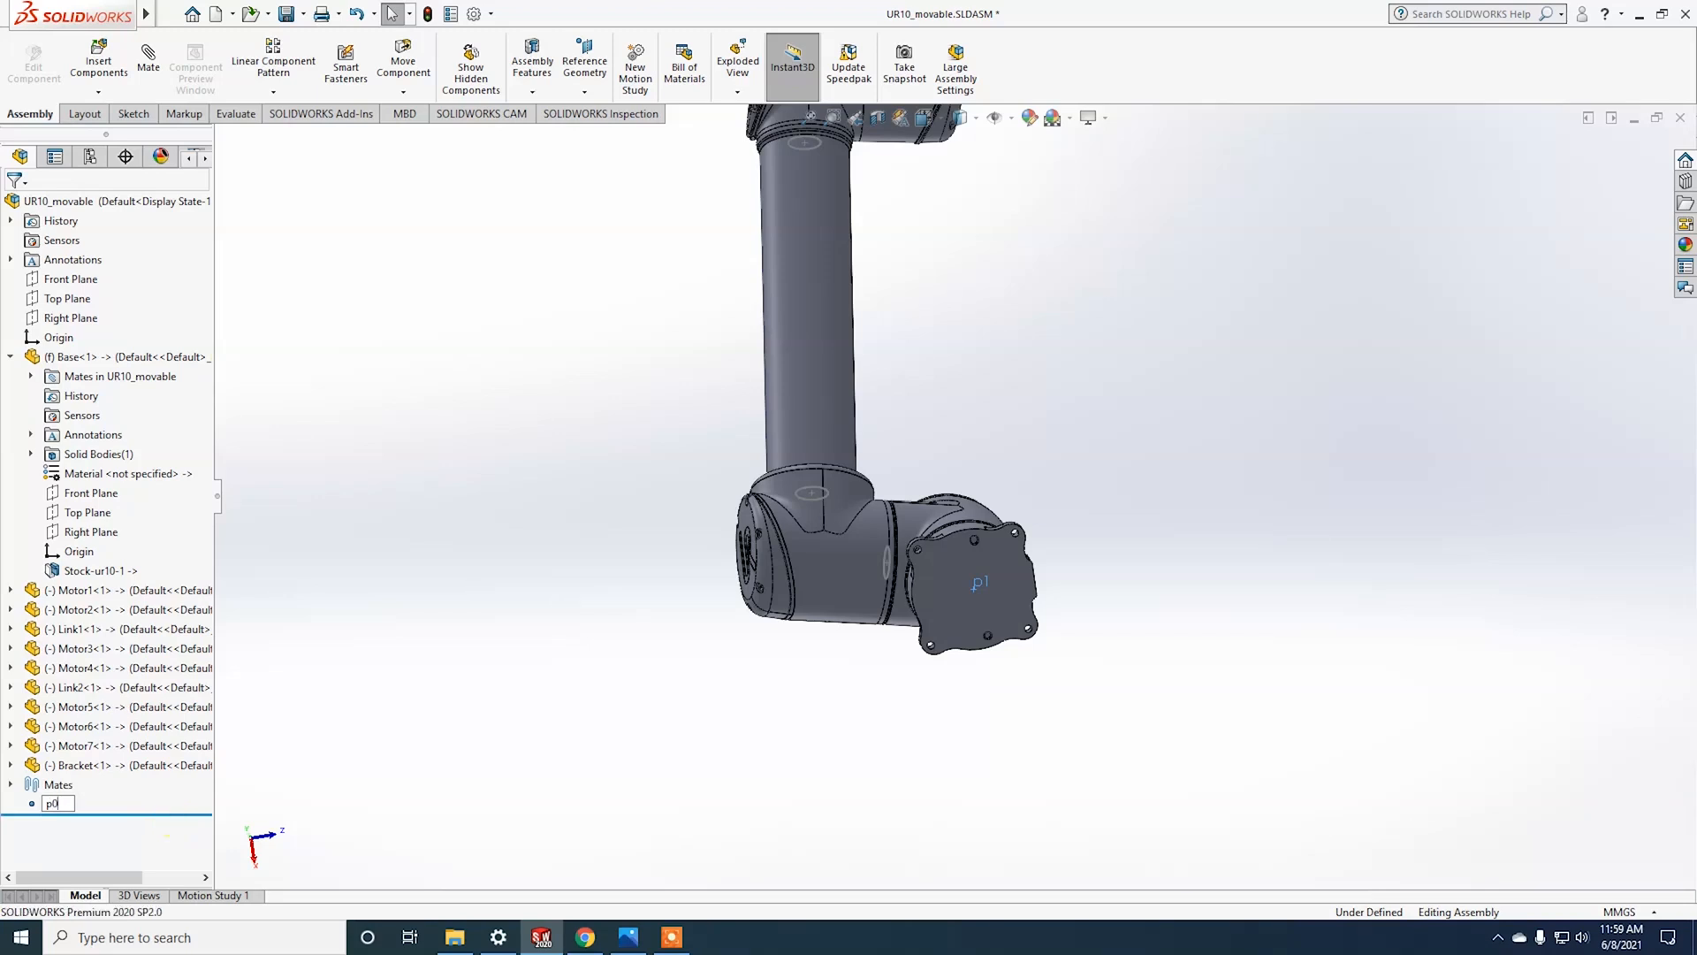
pyautogui.press('Return')
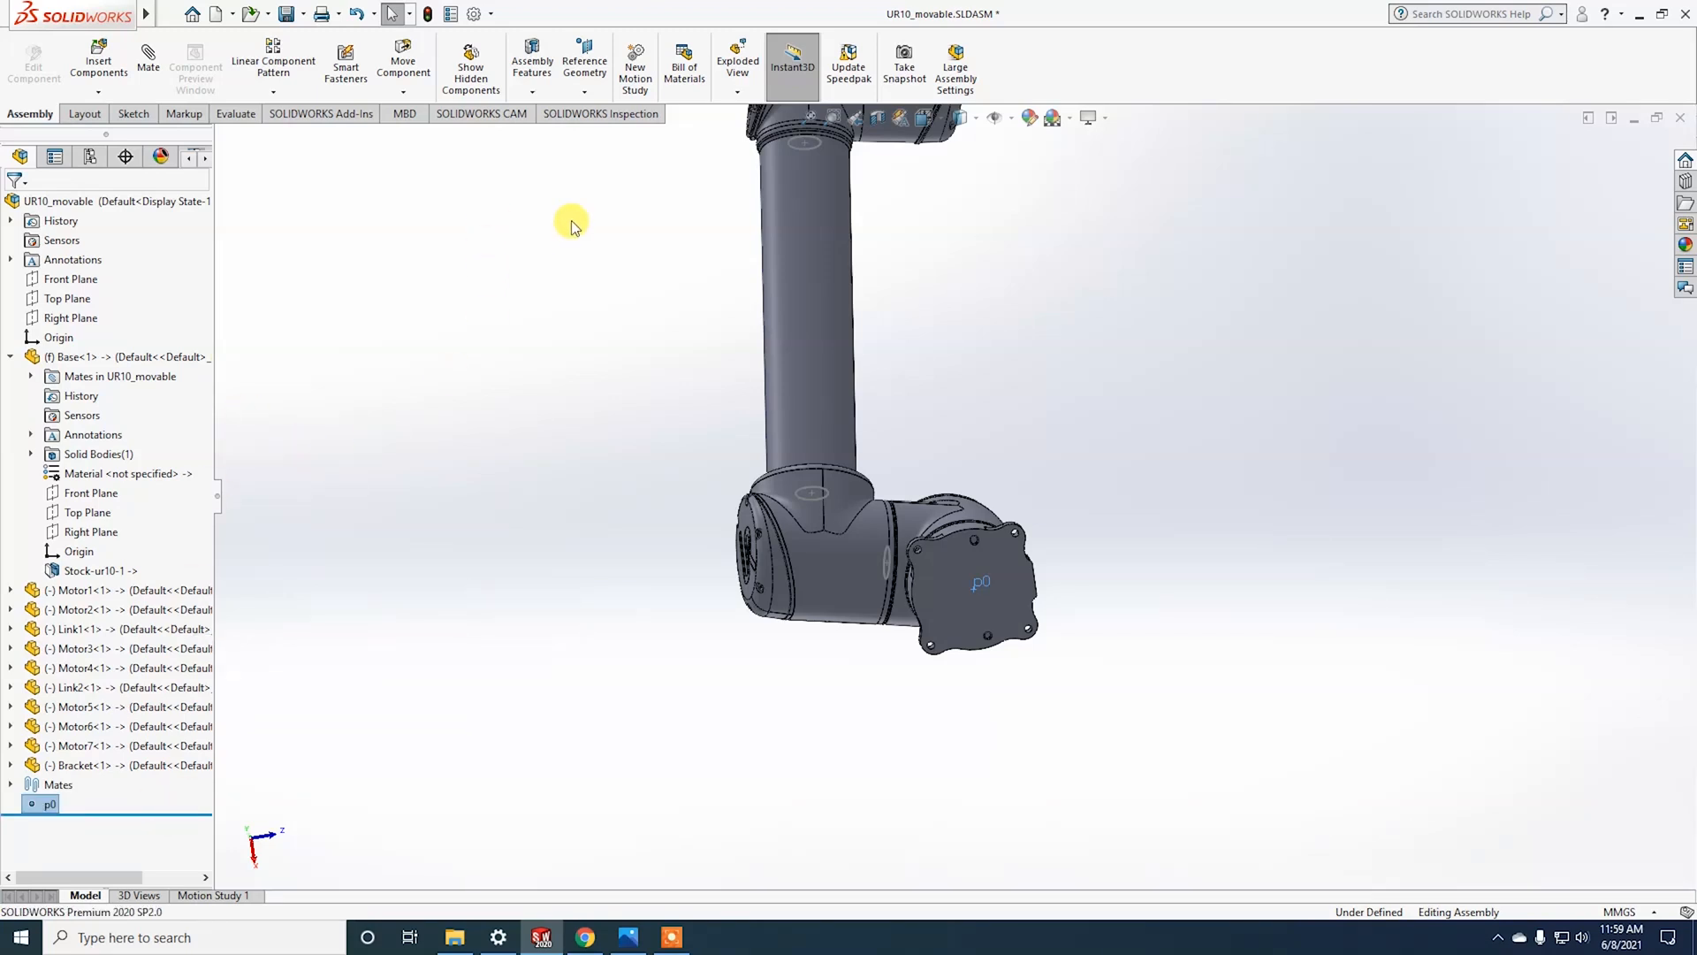
# Step: Create a reference axis through p0 perpendicular to the Base's underside face and name it a0
pyautogui.click(587, 85)
pyautogui.click(593, 137)
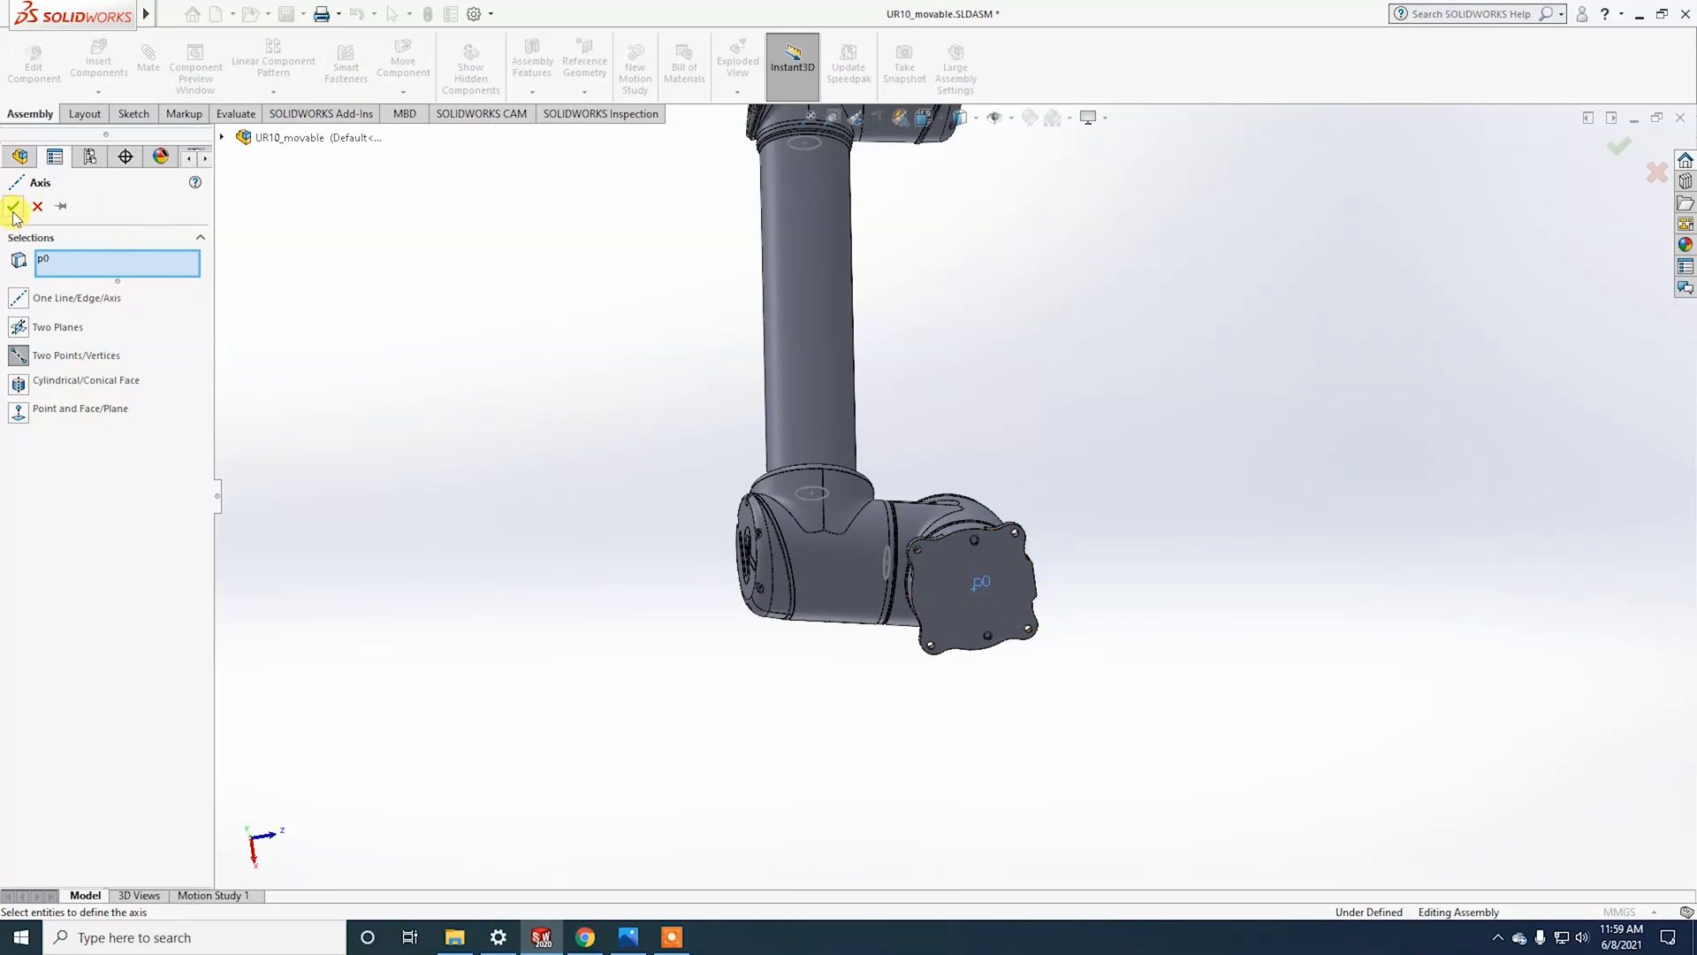
pyautogui.click(979, 596)
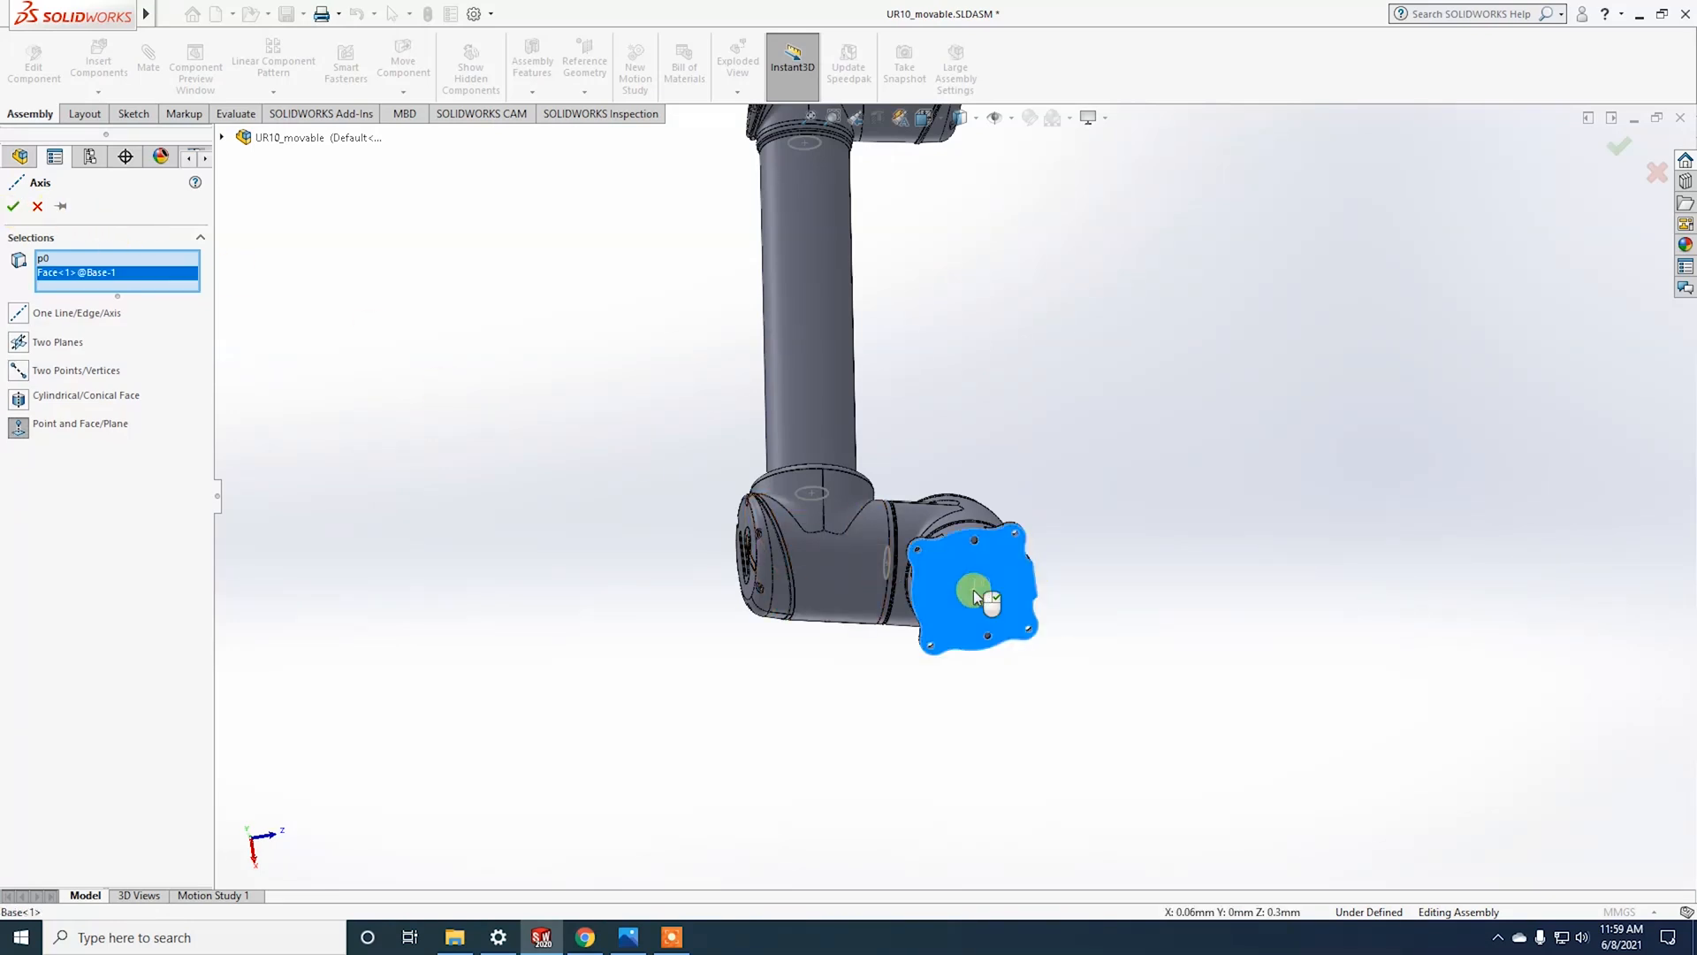
pyautogui.click(14, 206)
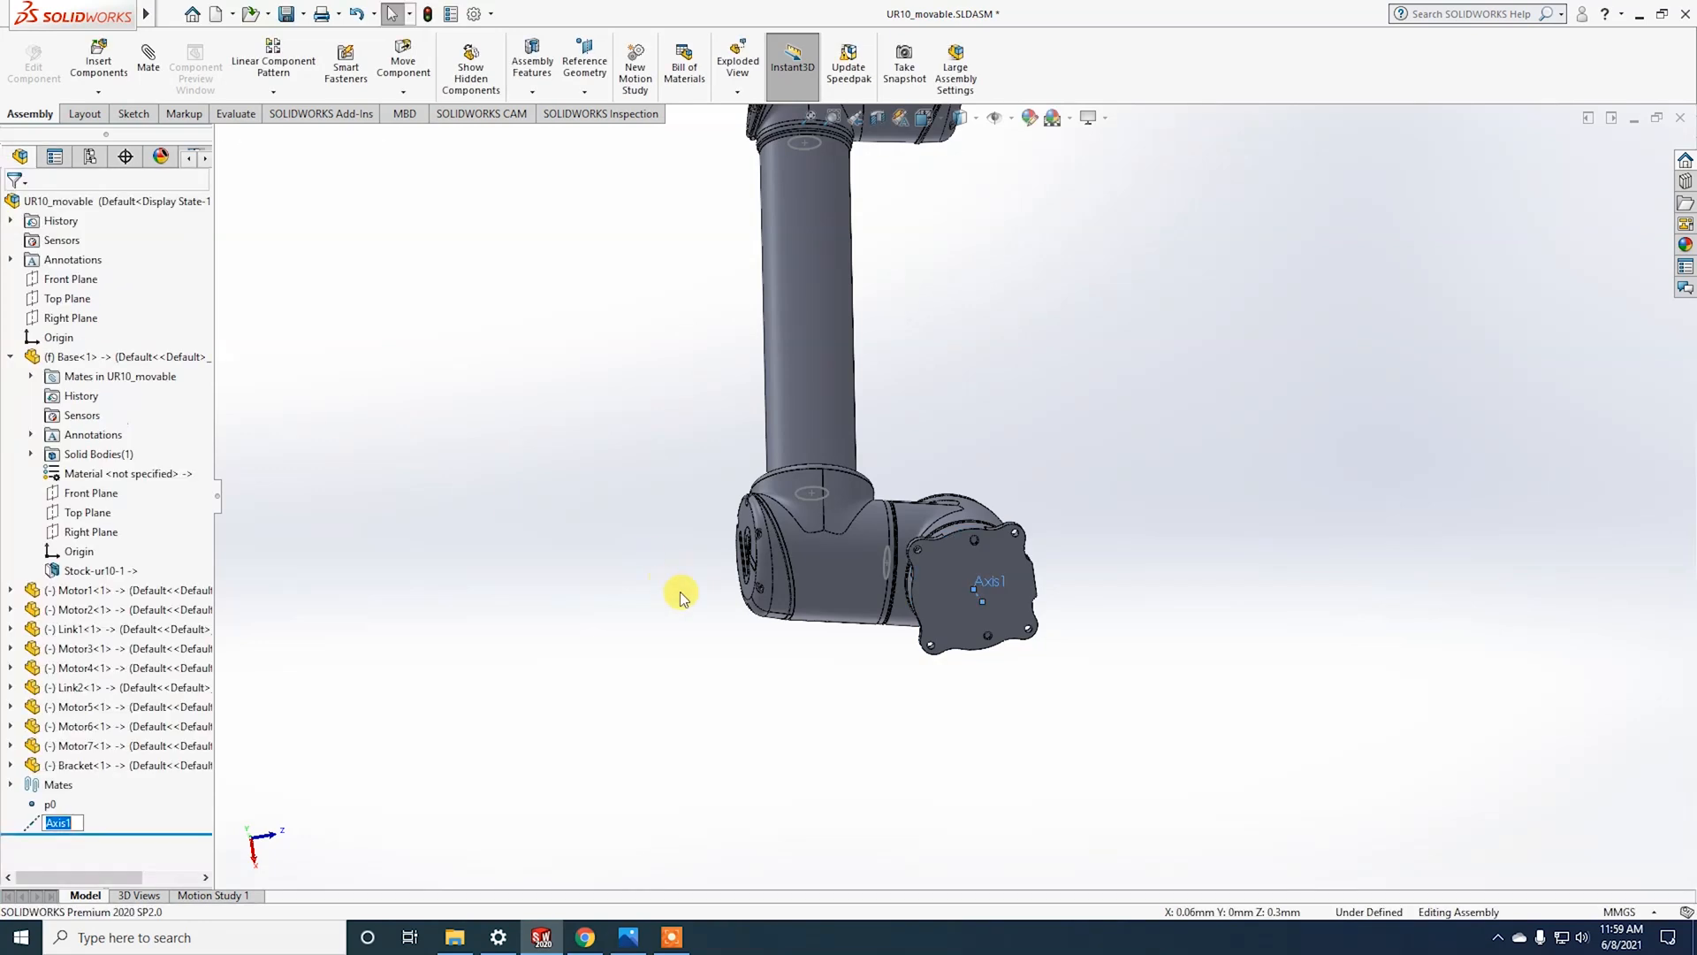
pyautogui.write('a0')
pyautogui.press('Return')
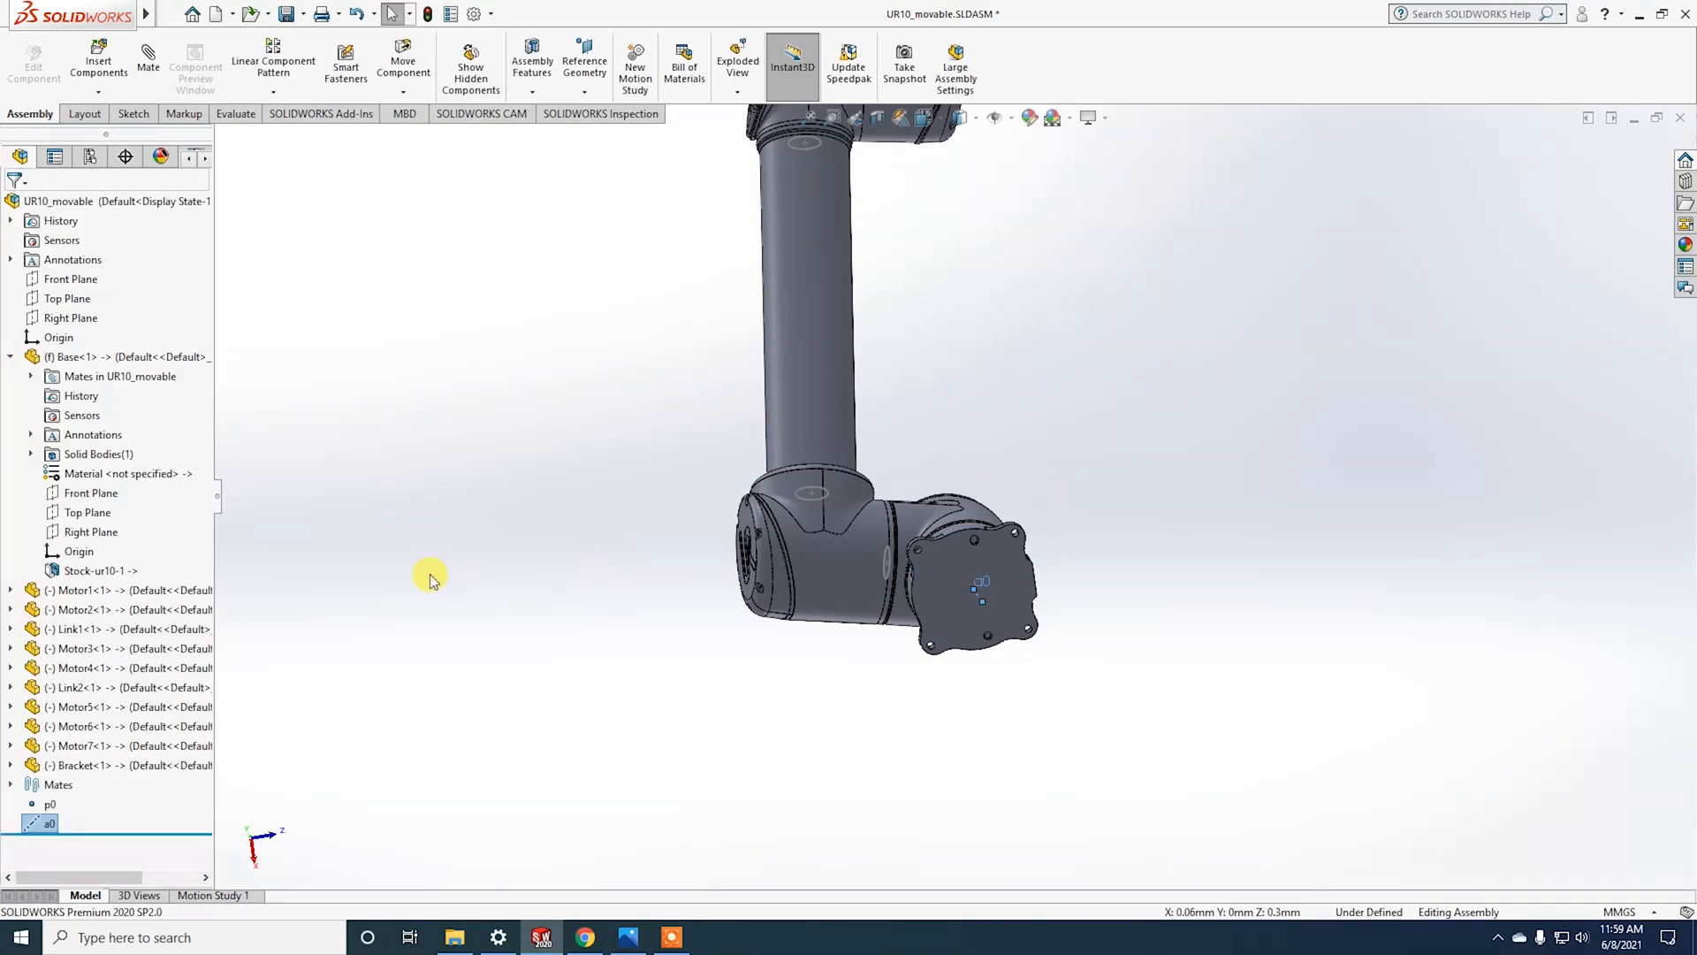
# Step: Create a coordinate system at p0, with Z normal to the Base's underside and reversed to point into the arm, and name it c0
pyautogui.click(51, 804)
pyautogui.click(584, 91)
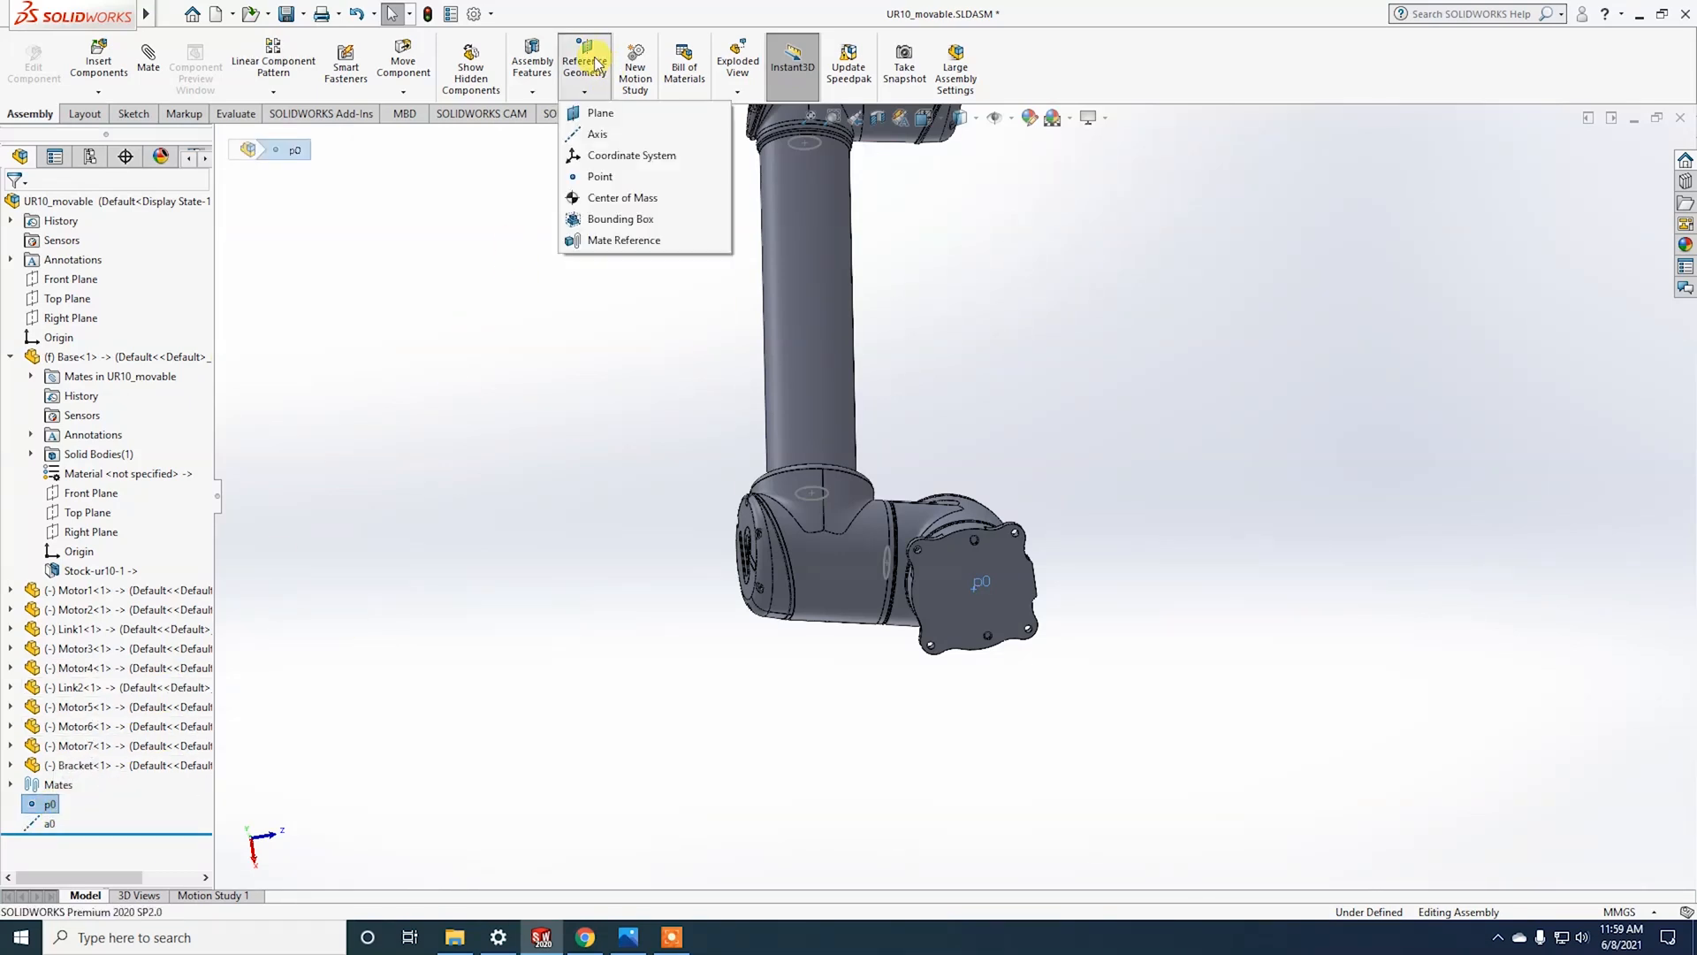
pyautogui.click(601, 157)
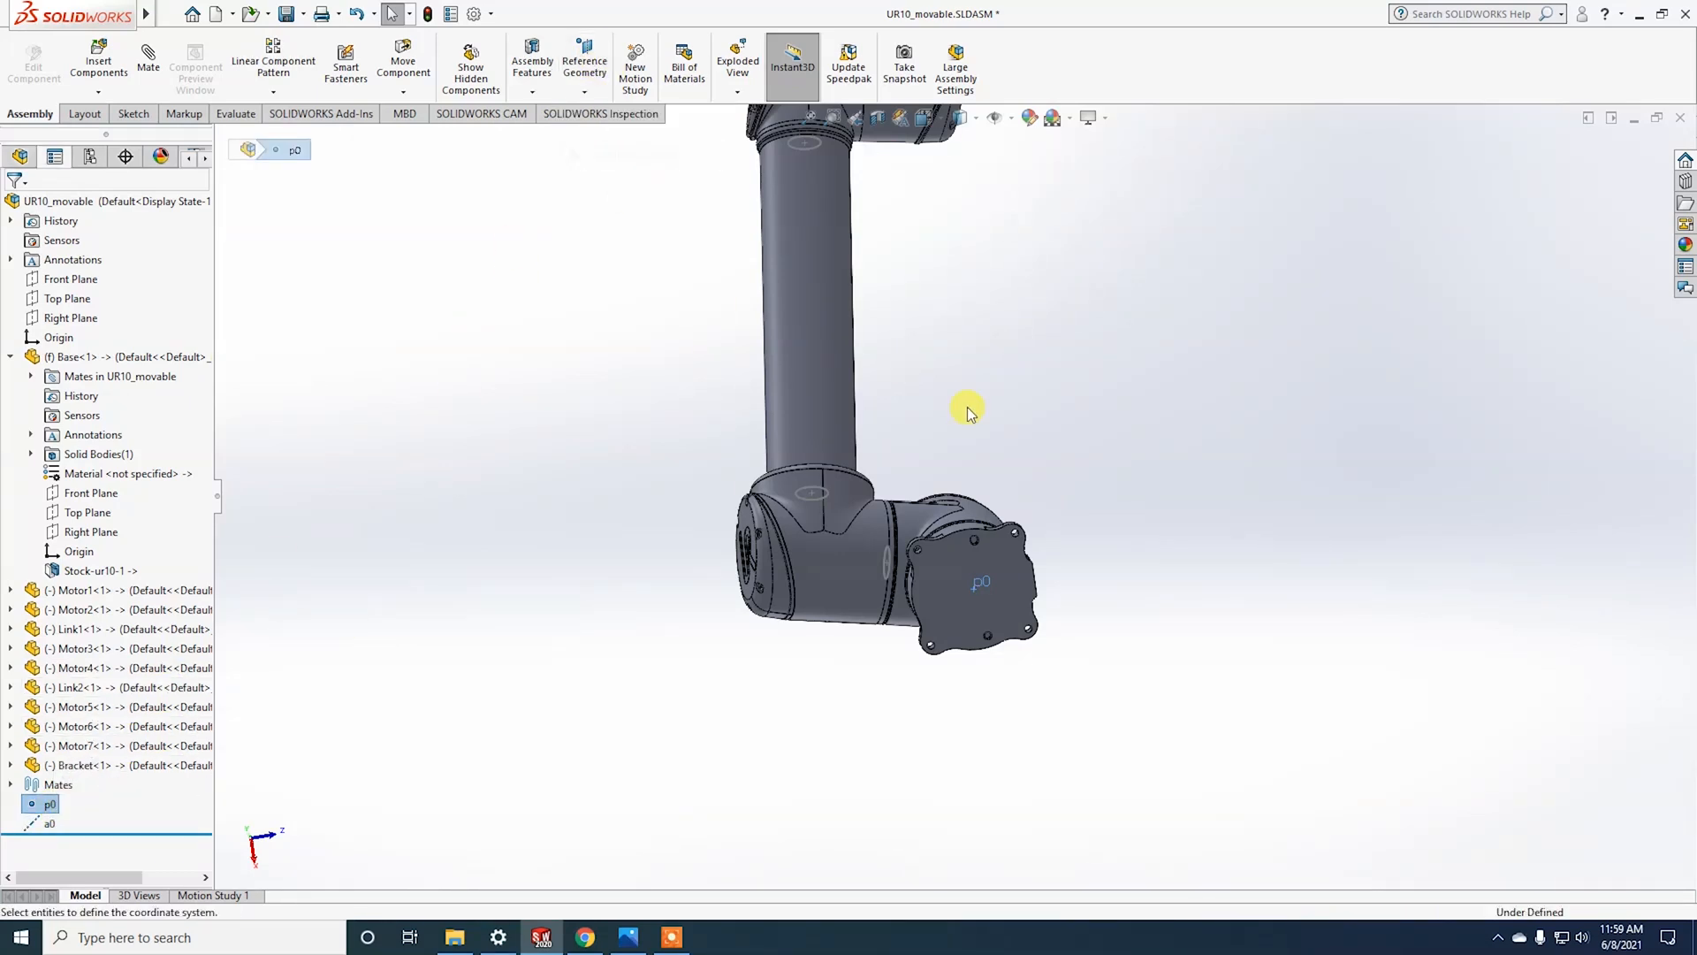
pyautogui.moveTo(1088, 497); pyautogui.dragTo(1139, 712, button='middle')
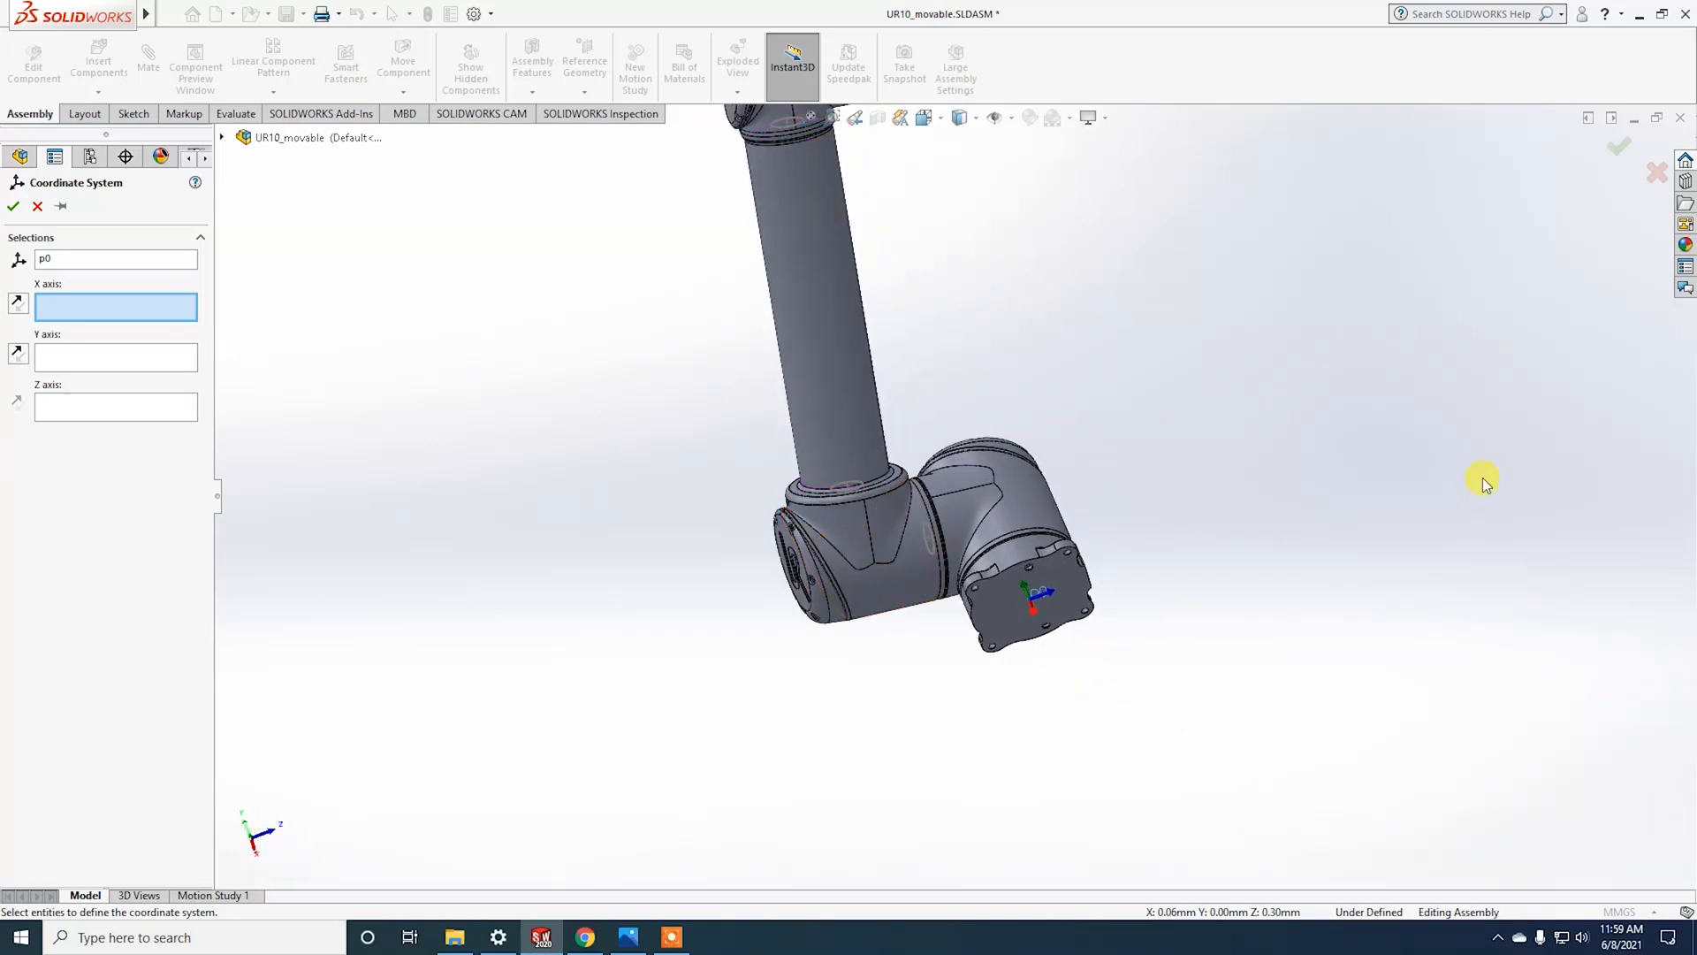
pyautogui.click(164, 404)
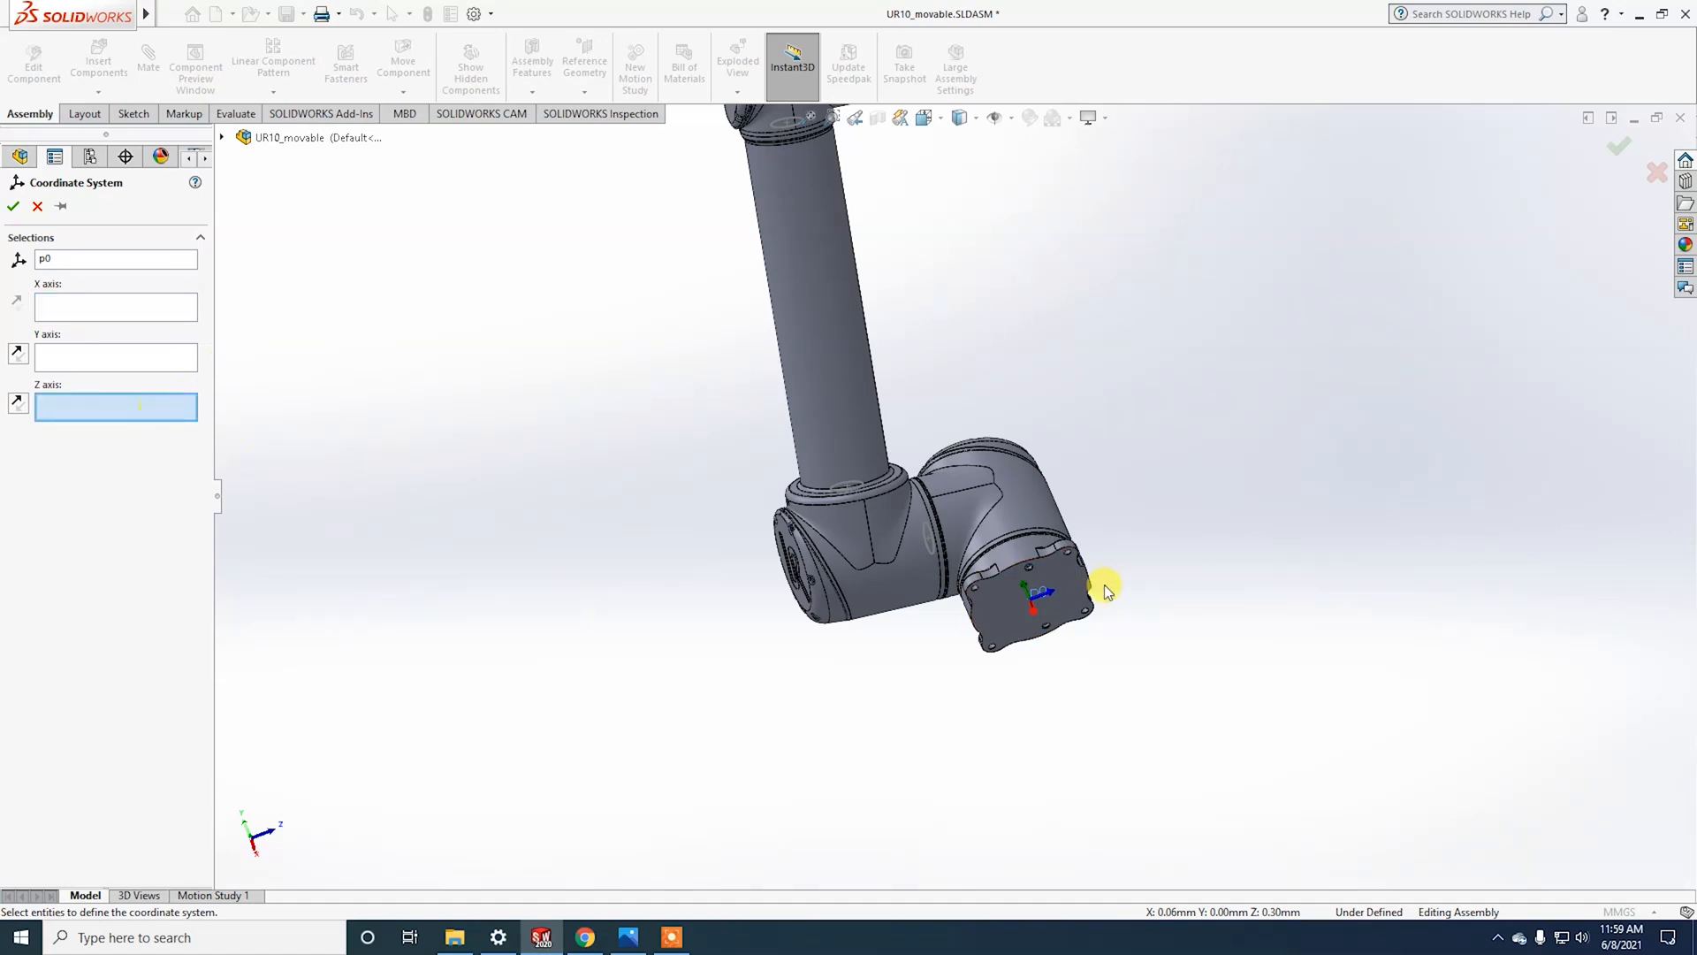
pyautogui.click(1056, 592)
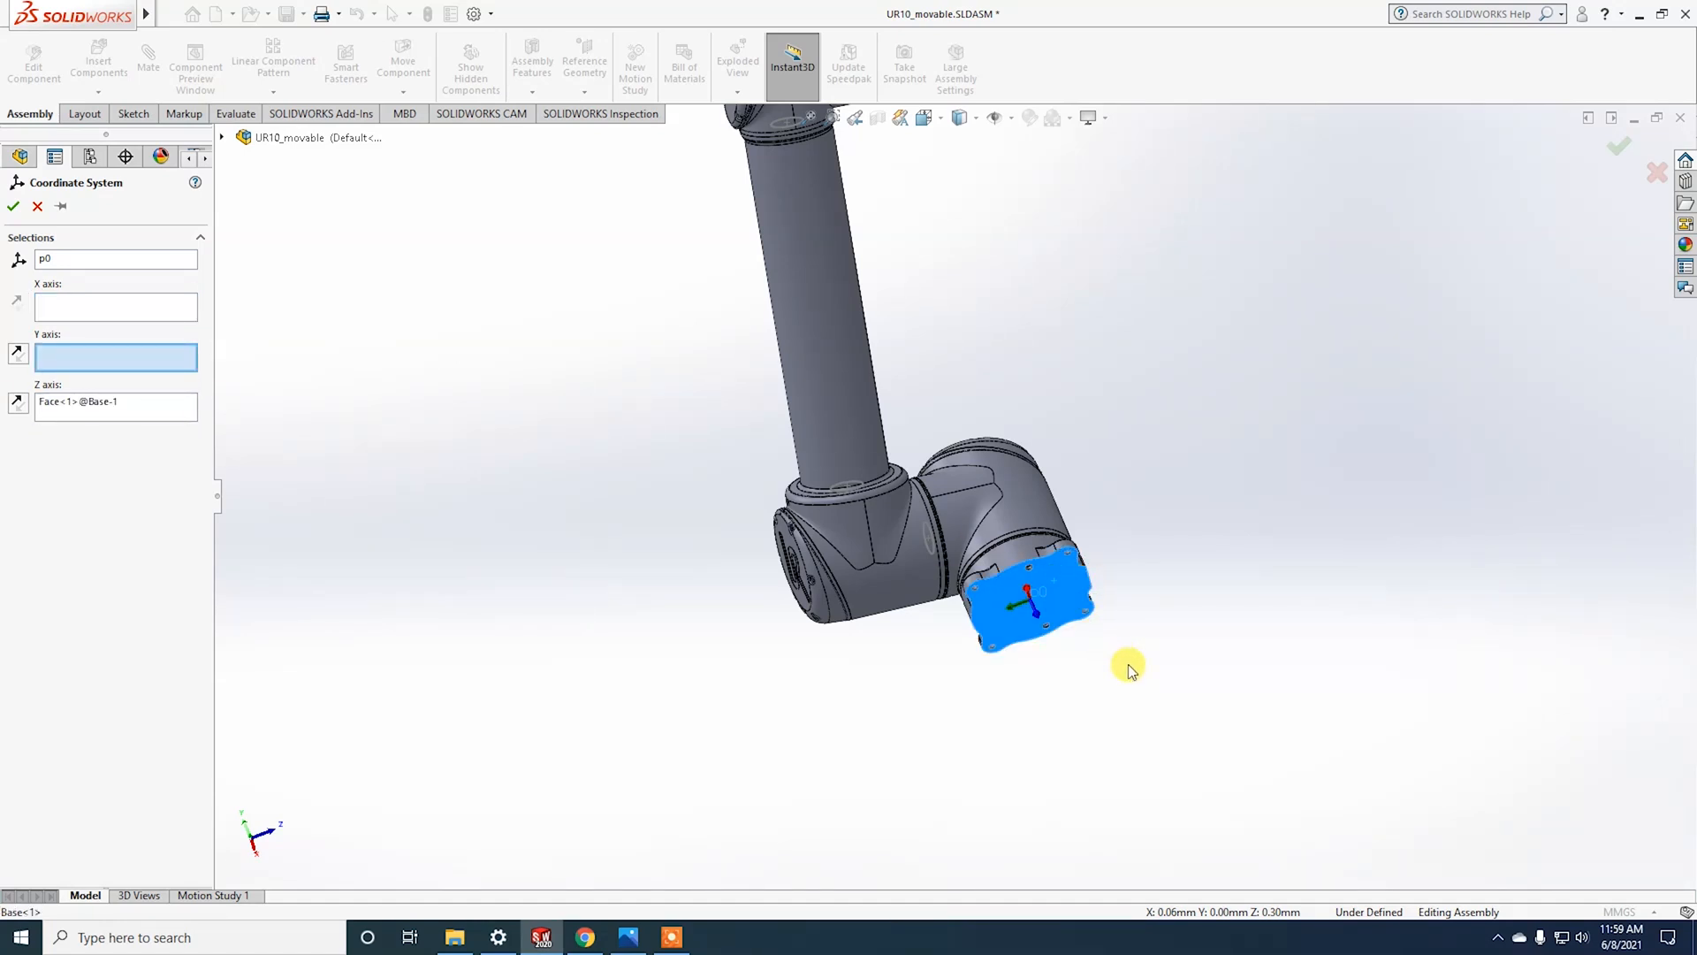
pyautogui.moveTo(690, 587); pyautogui.dragTo(784, 580, button='middle')
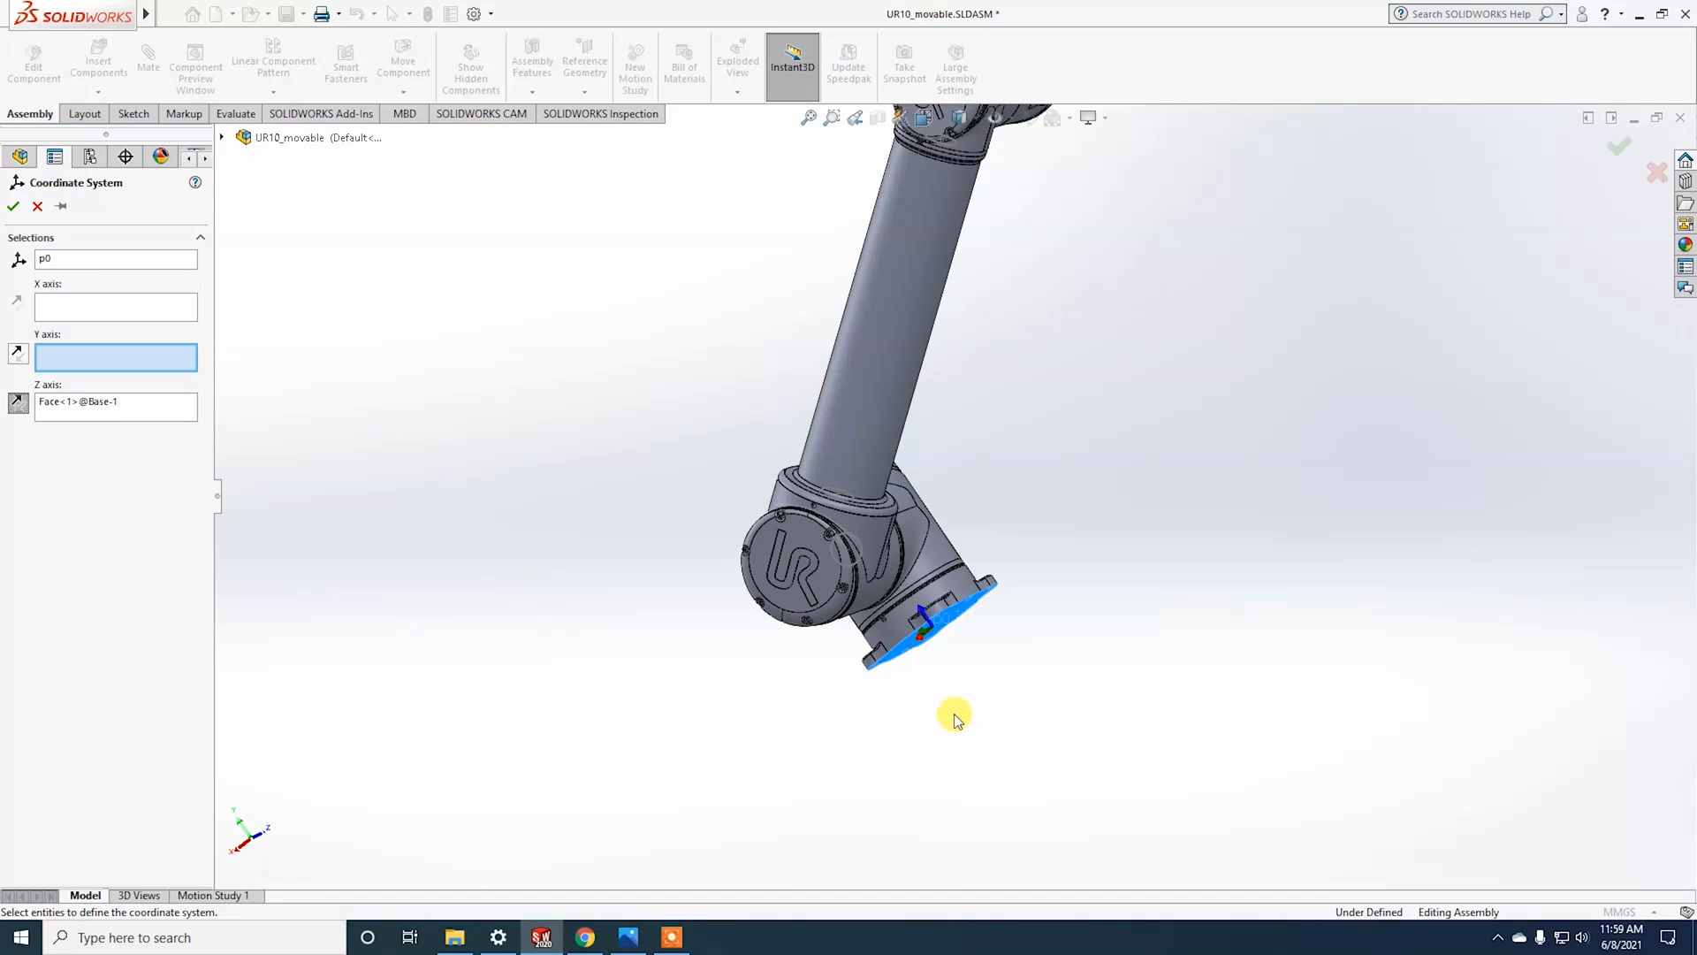
pyautogui.moveTo(955, 712); pyautogui.dragTo(818, 732, button='middle')
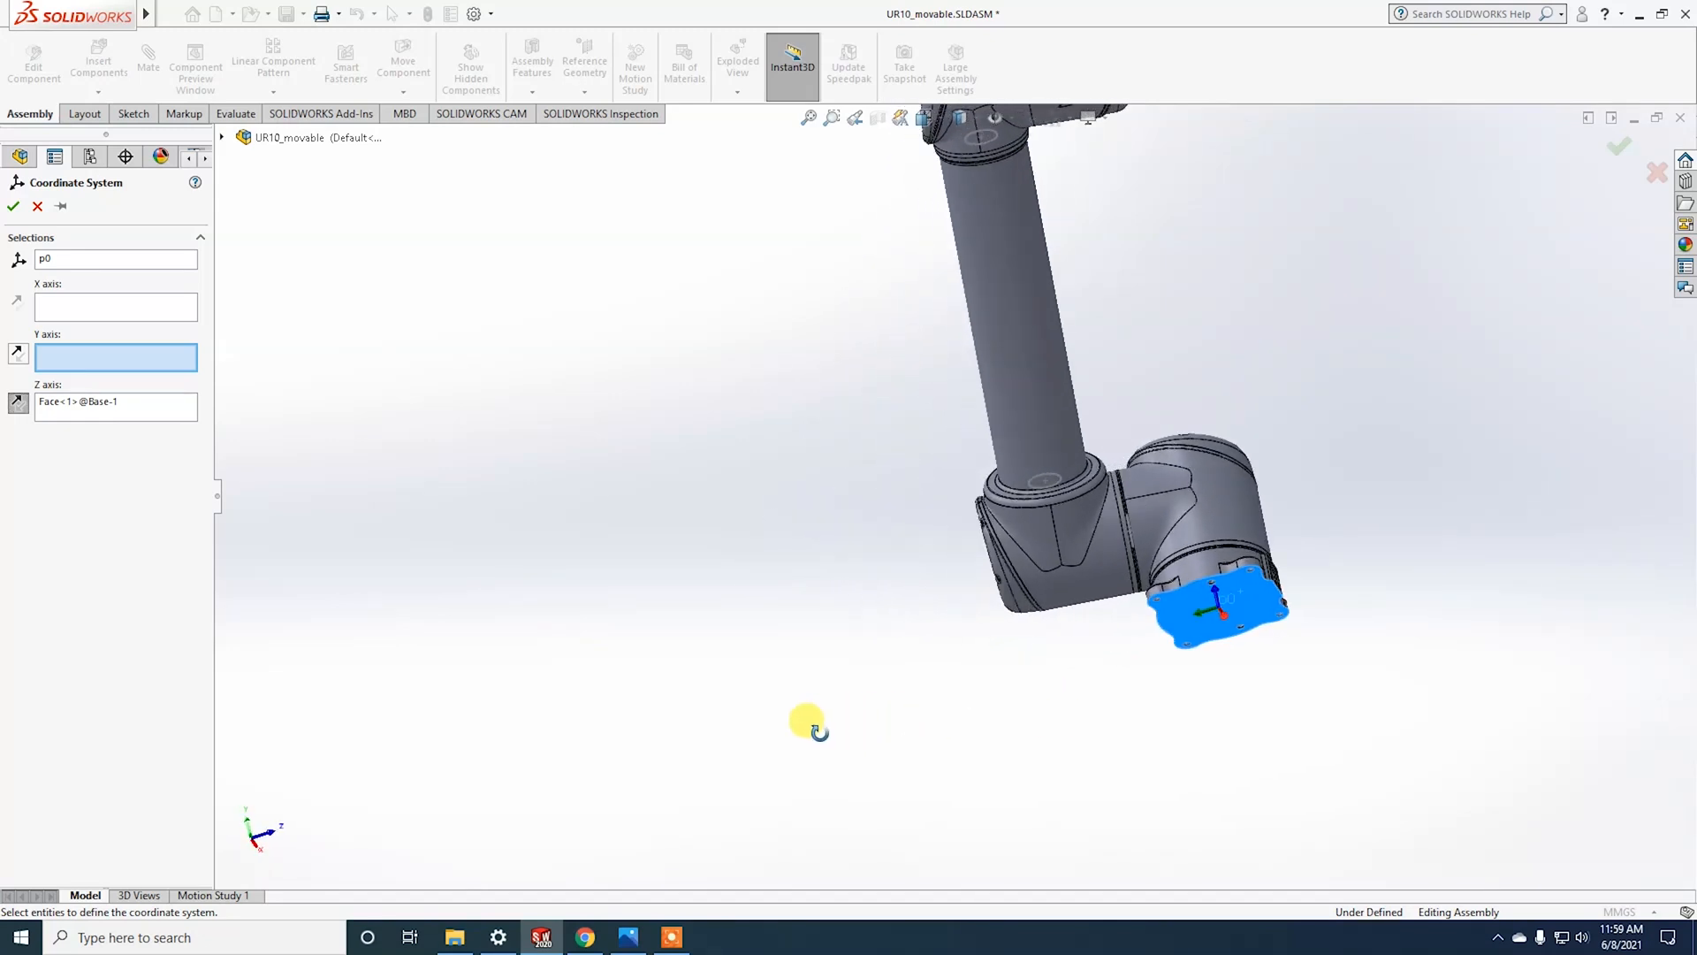
pyautogui.click(11, 208)
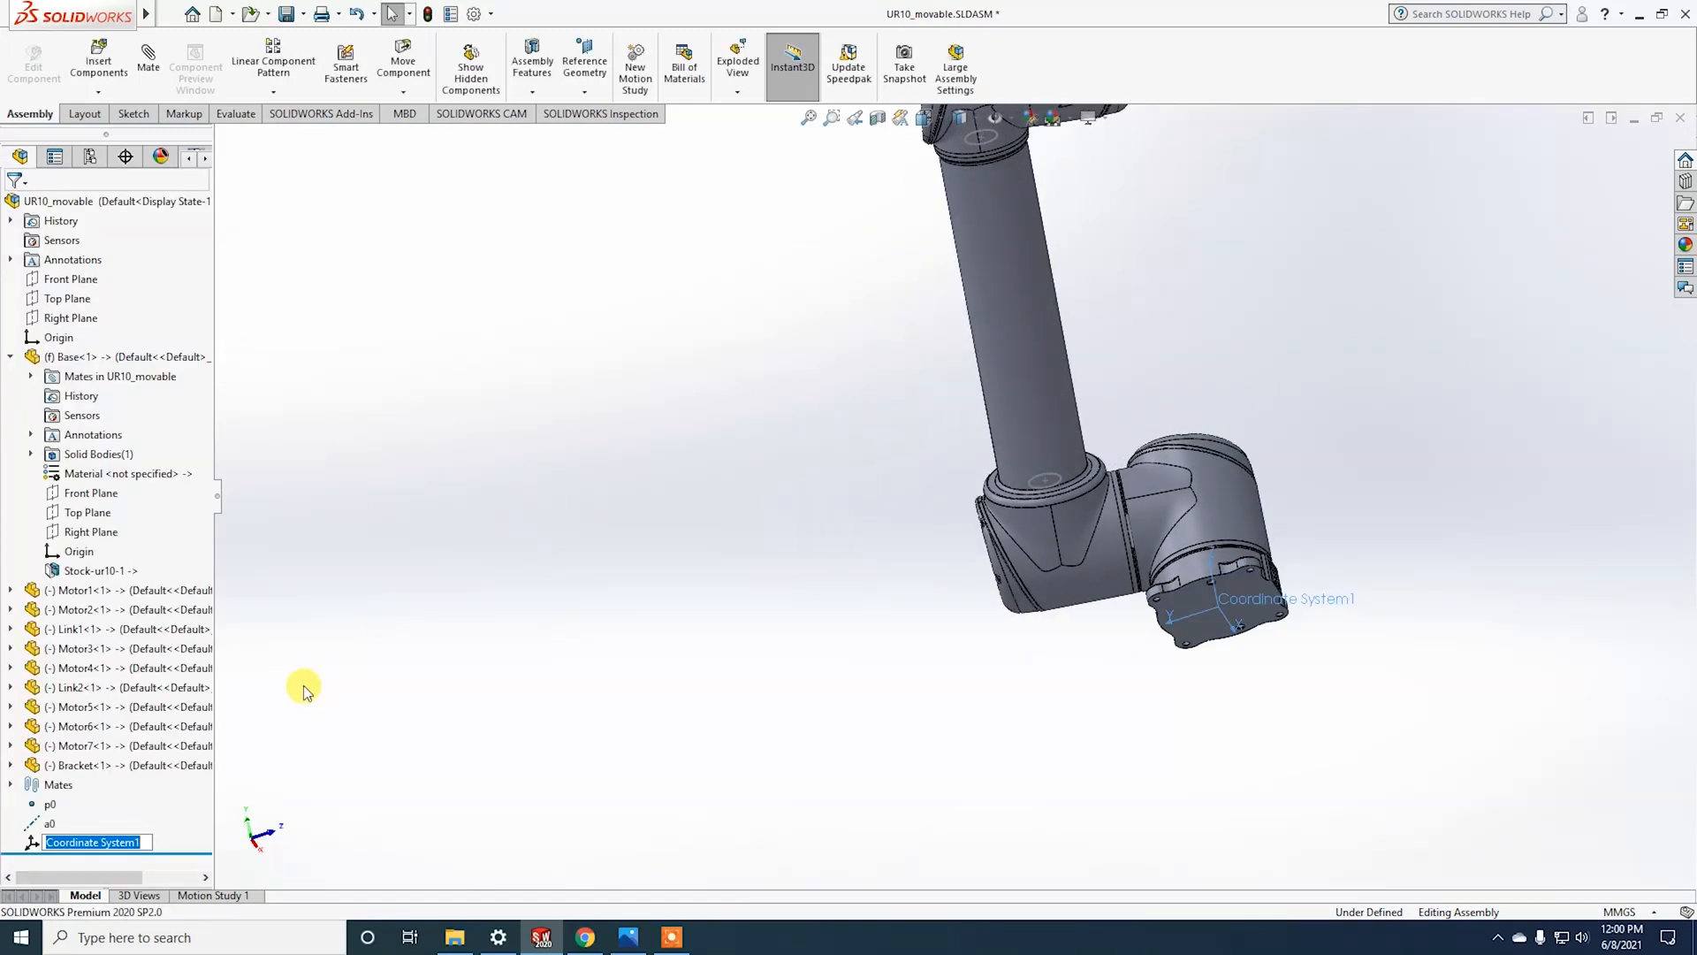
pyautogui.write('c0')
pyautogui.press('Return')
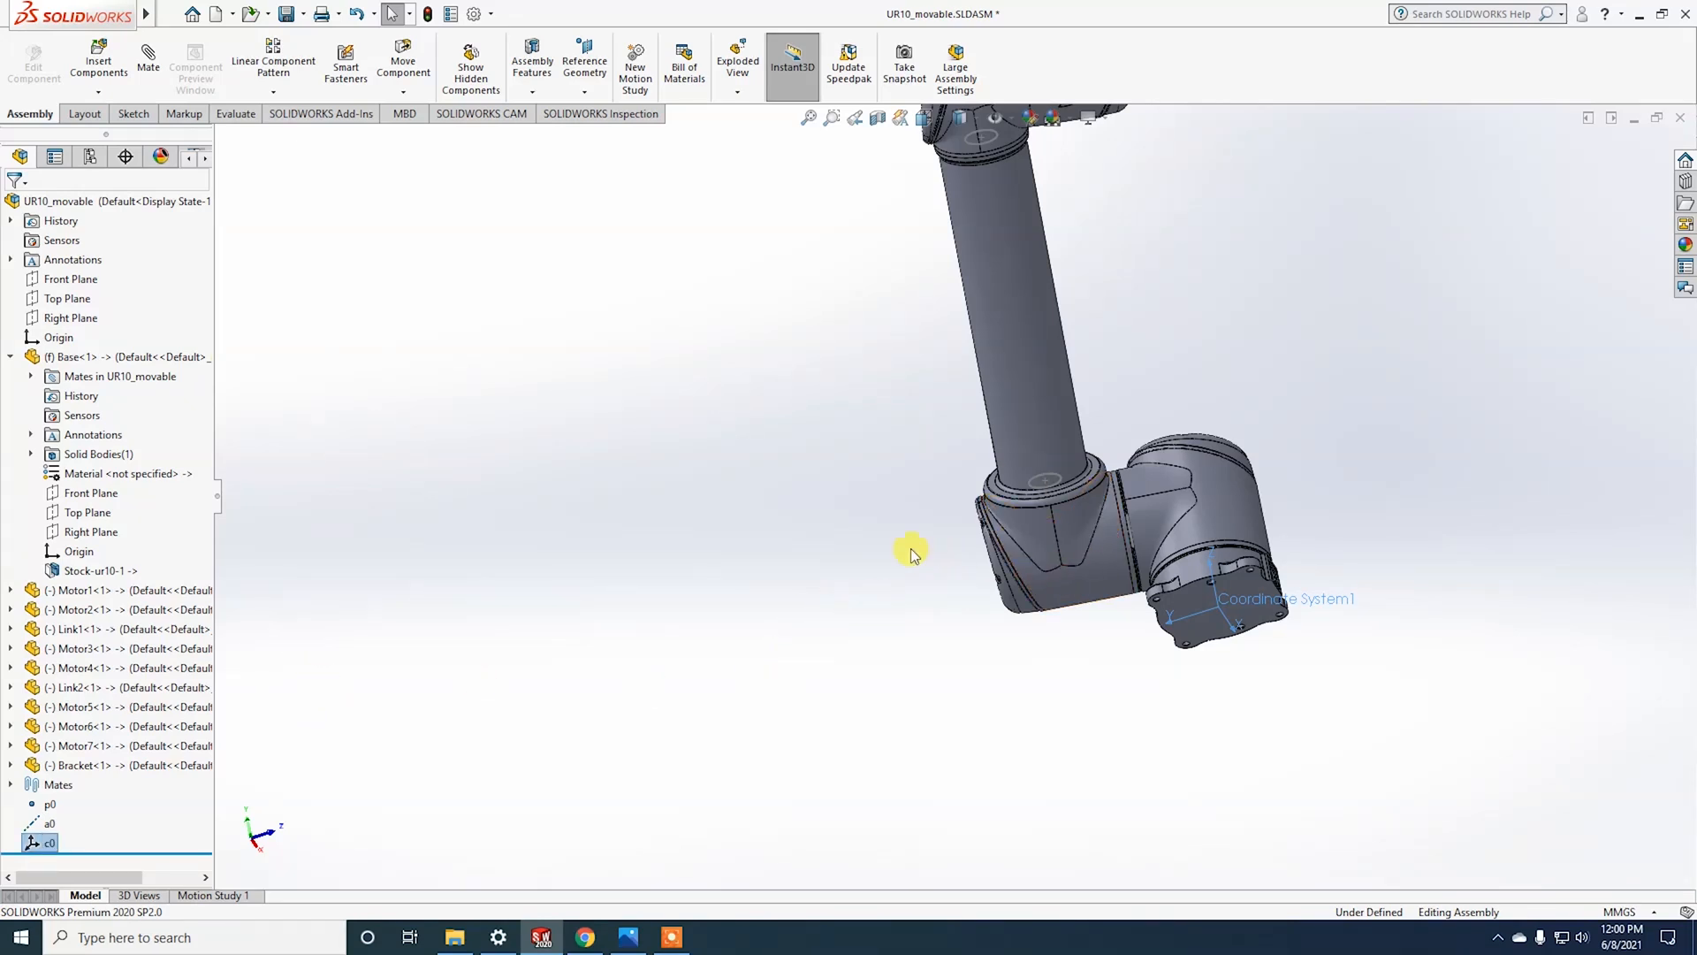
# Step: Hide the Motor1 component to expose the Base's upper face
pyautogui.moveTo(1367, 527); pyautogui.dragTo(1379, 582, button='middle')
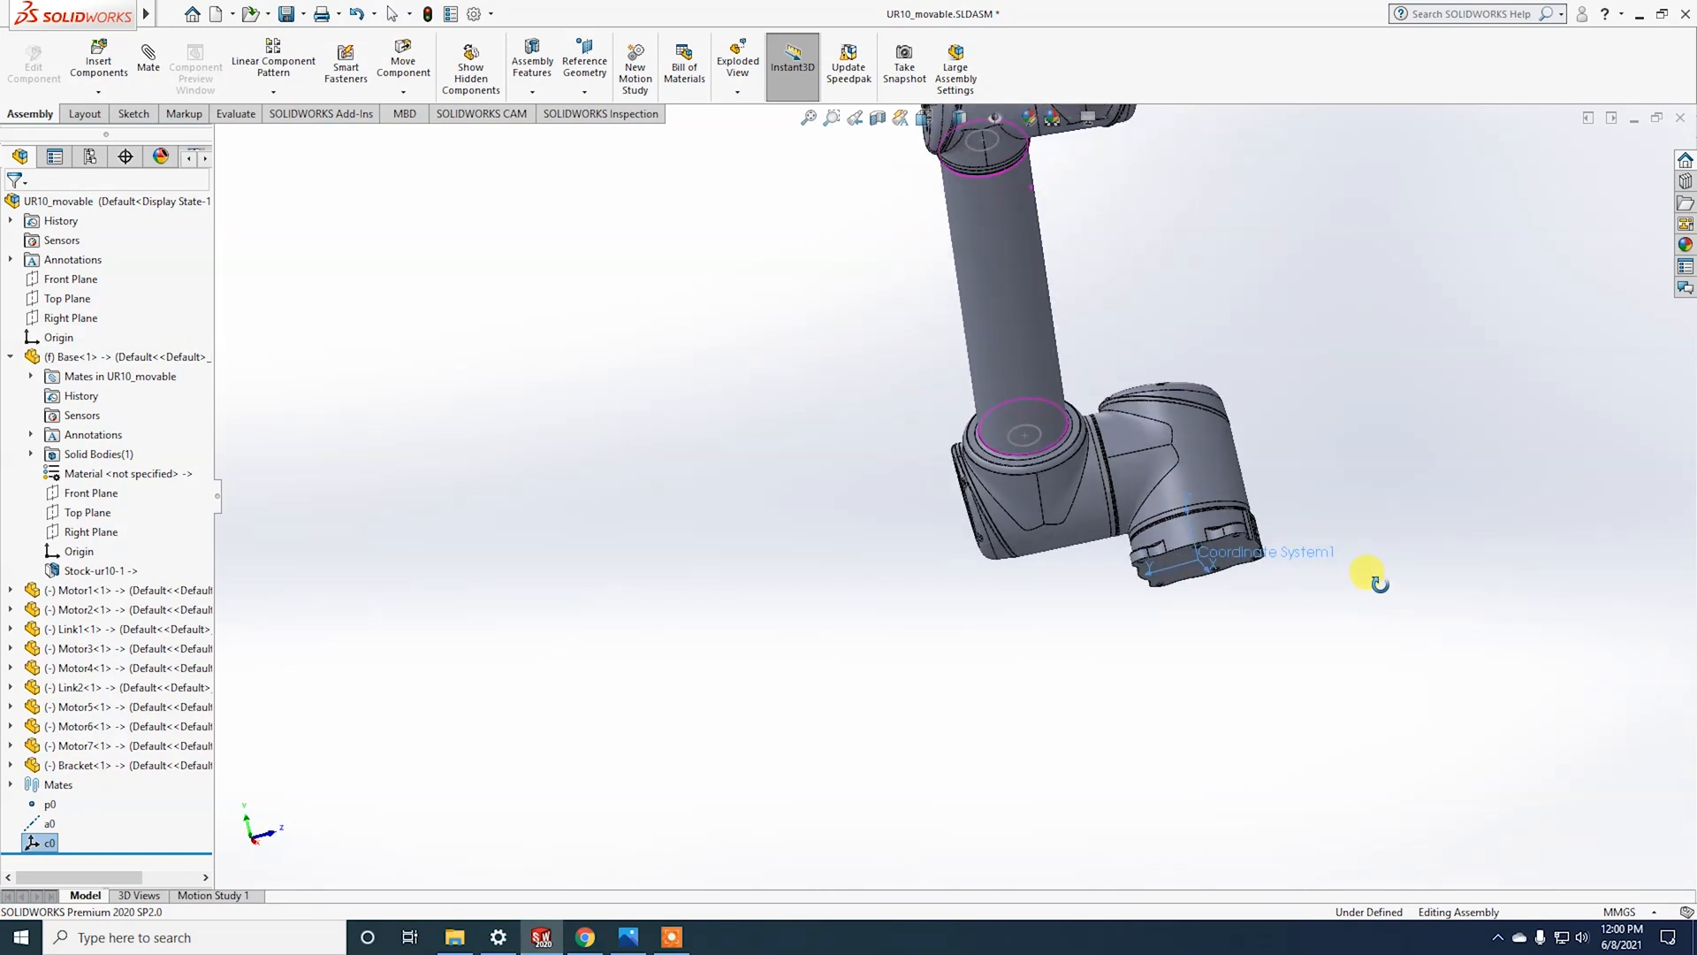
pyautogui.click(10, 358)
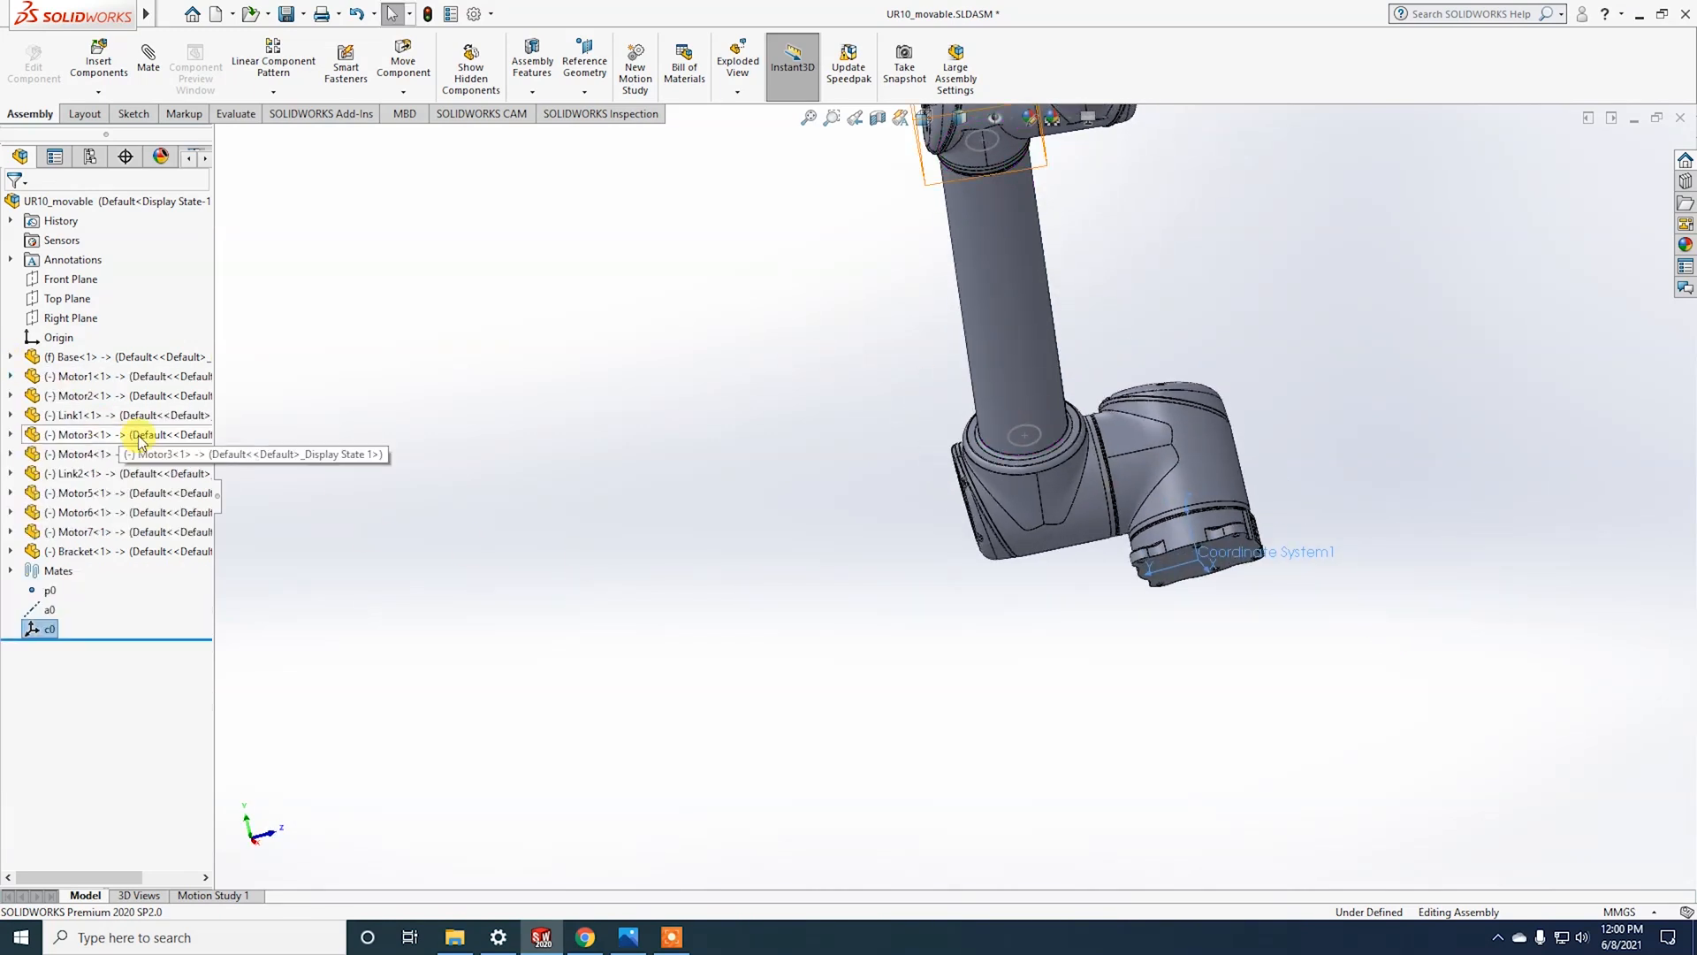
pyautogui.click(126, 379)
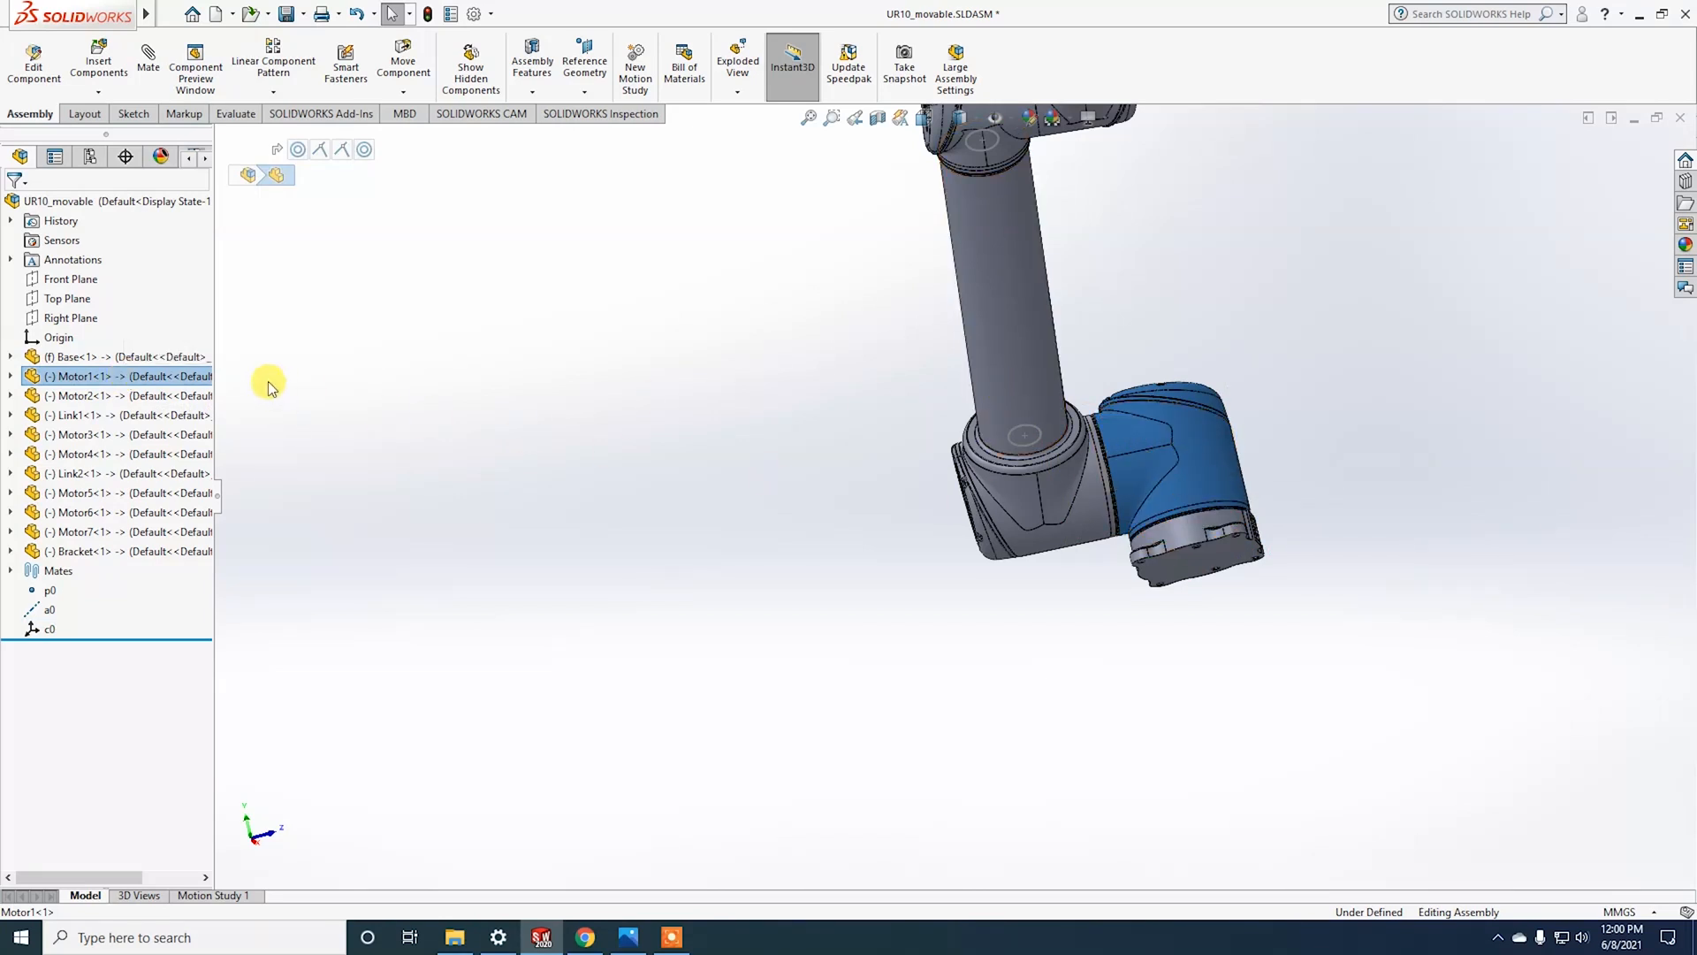
pyautogui.rightClick(160, 381)
pyautogui.click(284, 320)
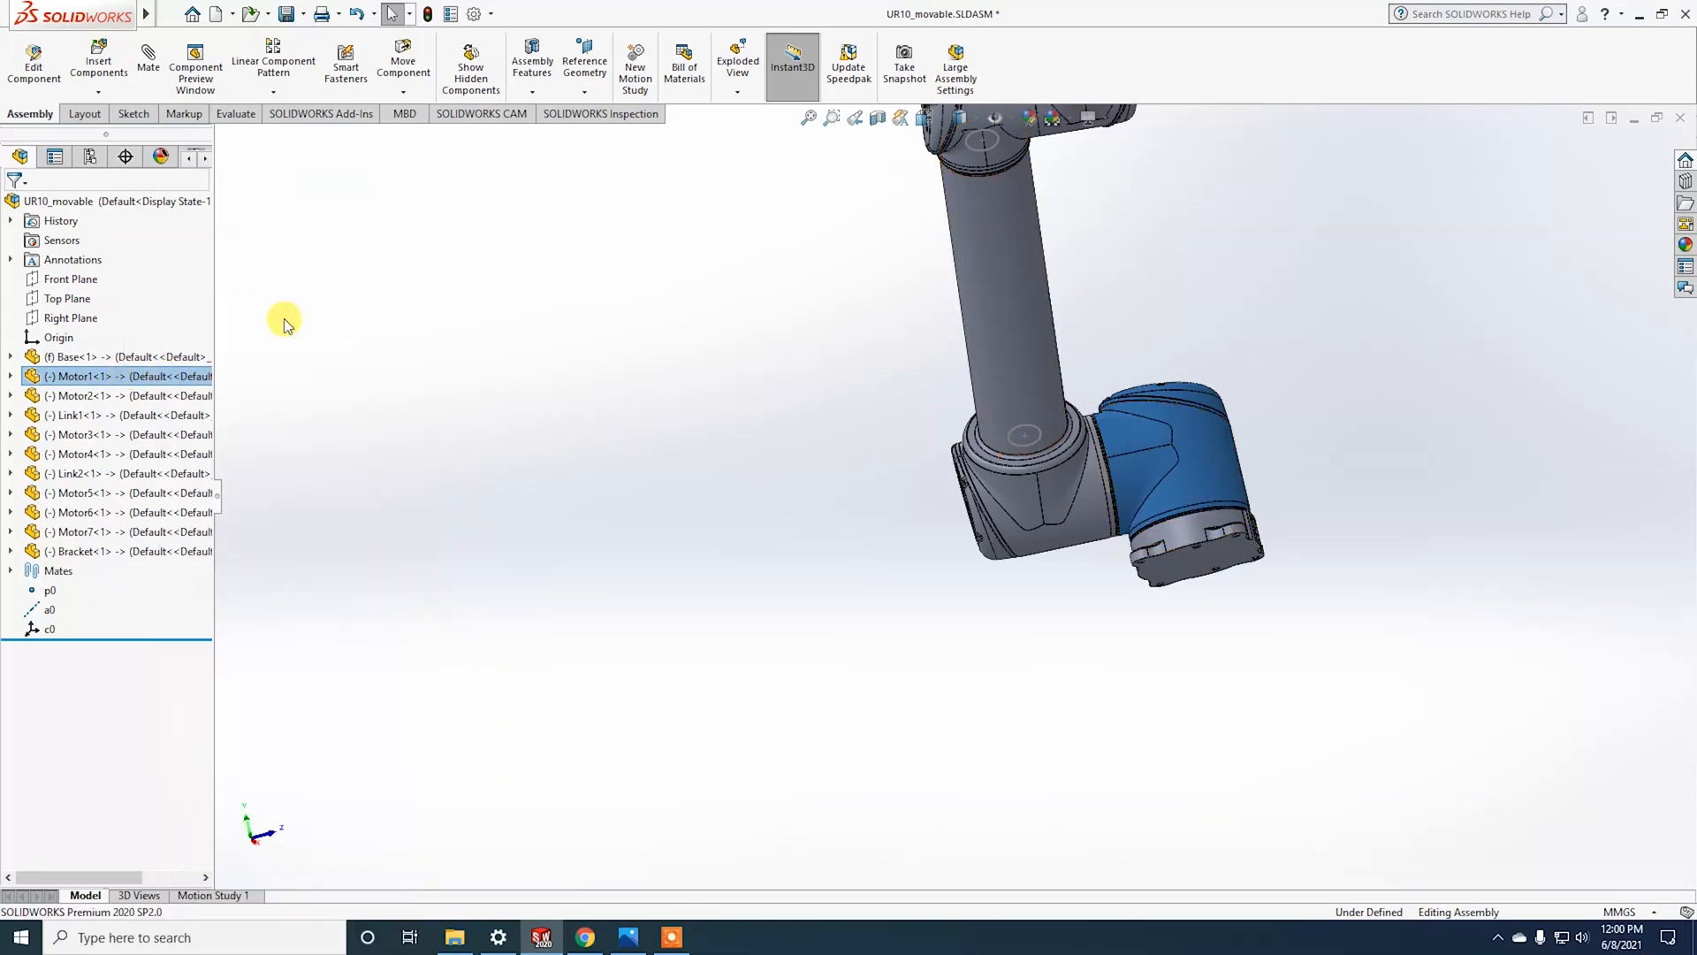
# Step: Create a reference point at the center of the Base's circular upper face and name it p1
pyautogui.moveTo(655, 442); pyautogui.dragTo(999, 424, button='middle')
pyautogui.scroll(-5, 1079, 391)
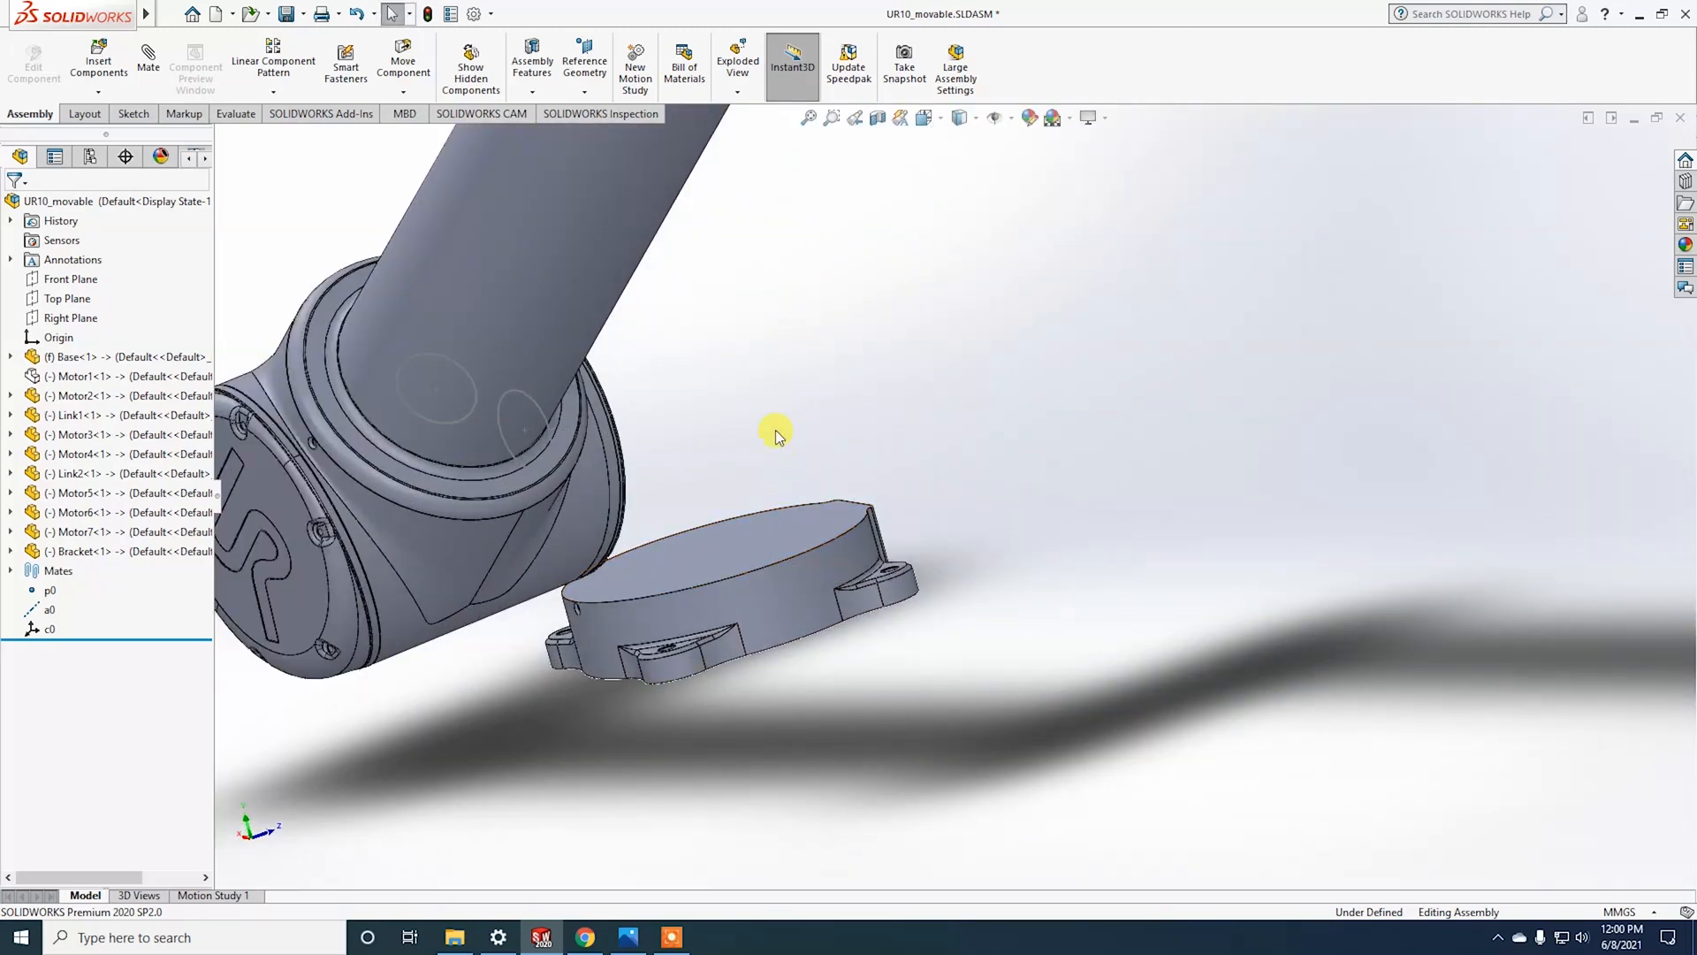
pyautogui.moveTo(857, 400); pyautogui.dragTo(799, 409, button='middle')
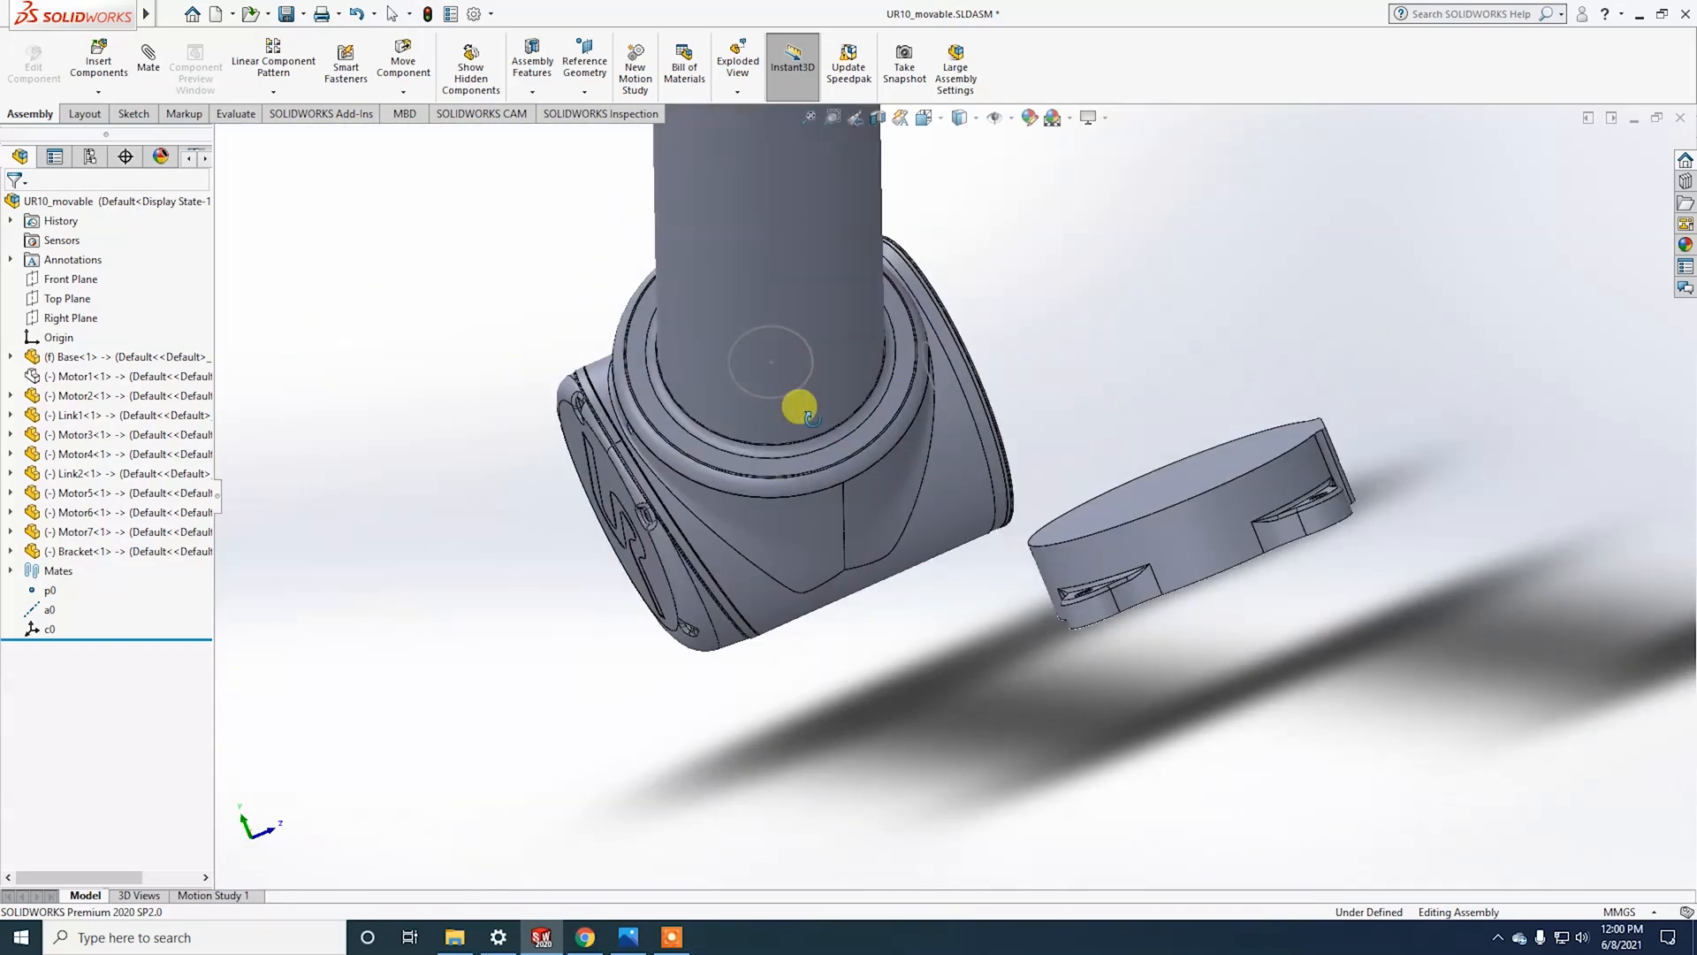
pyautogui.scroll(-3, 637, 414)
pyautogui.scroll(4, 636, 413)
pyautogui.moveTo(717, 375); pyautogui.dragTo(788, 410, button='middle')
pyautogui.click(808, 118)
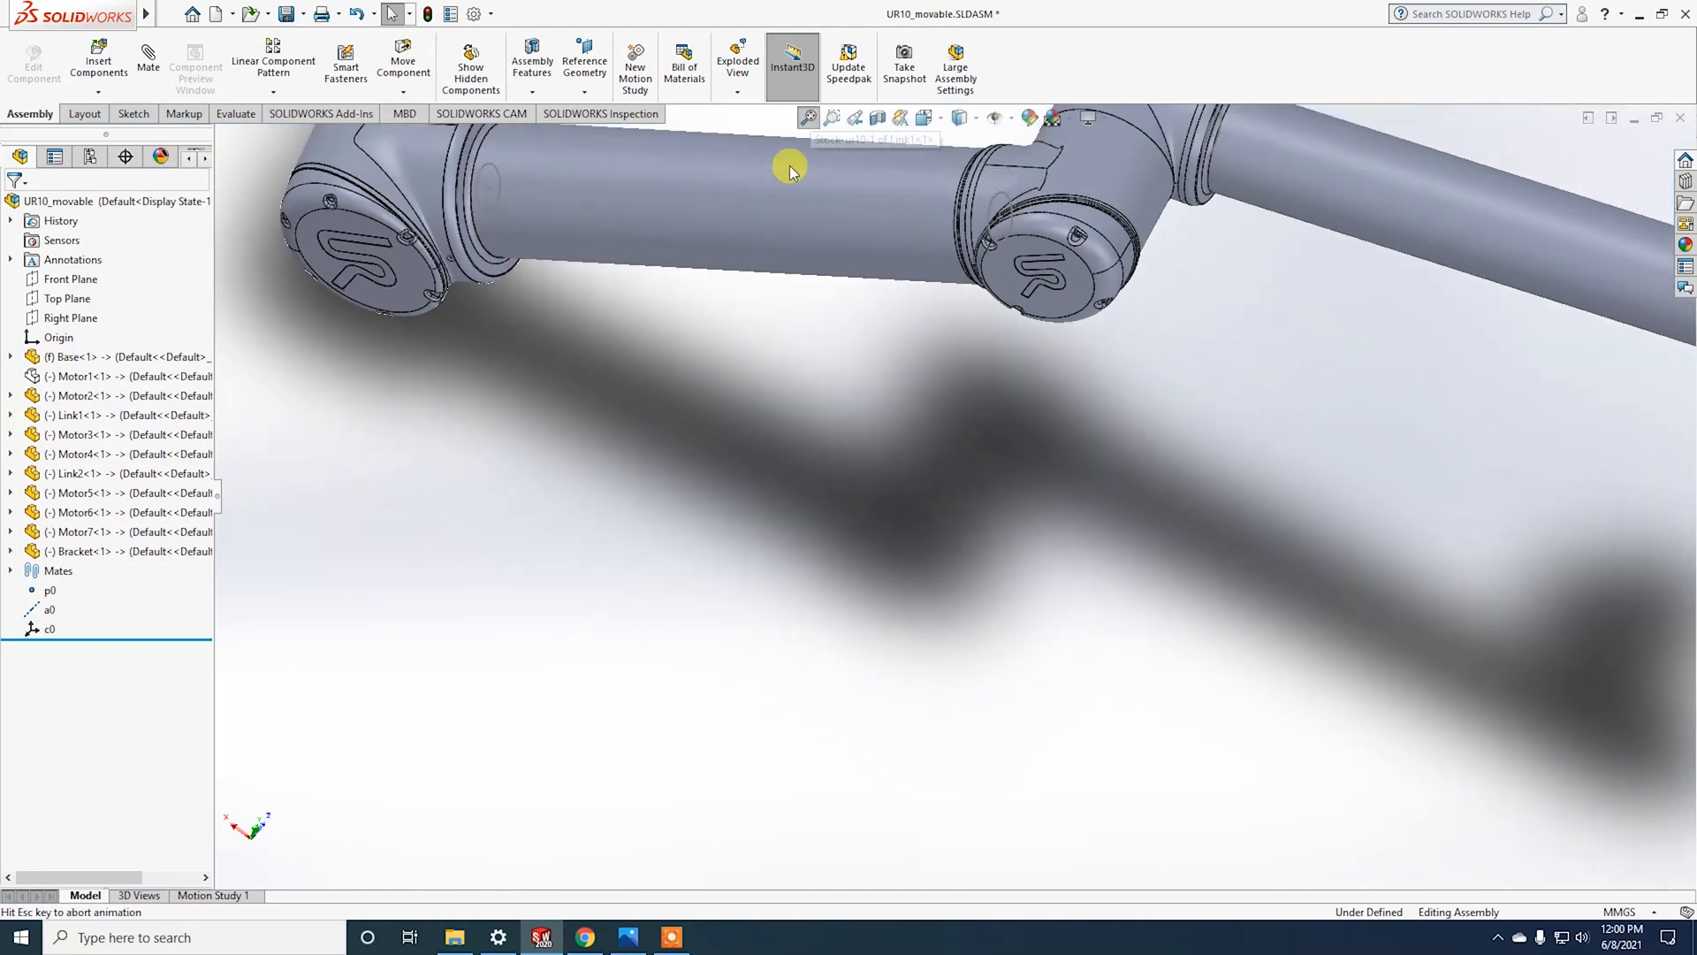
pyautogui.moveTo(760, 329); pyautogui.dragTo(744, 408, button='middle')
pyautogui.scroll(-8, 852, 447)
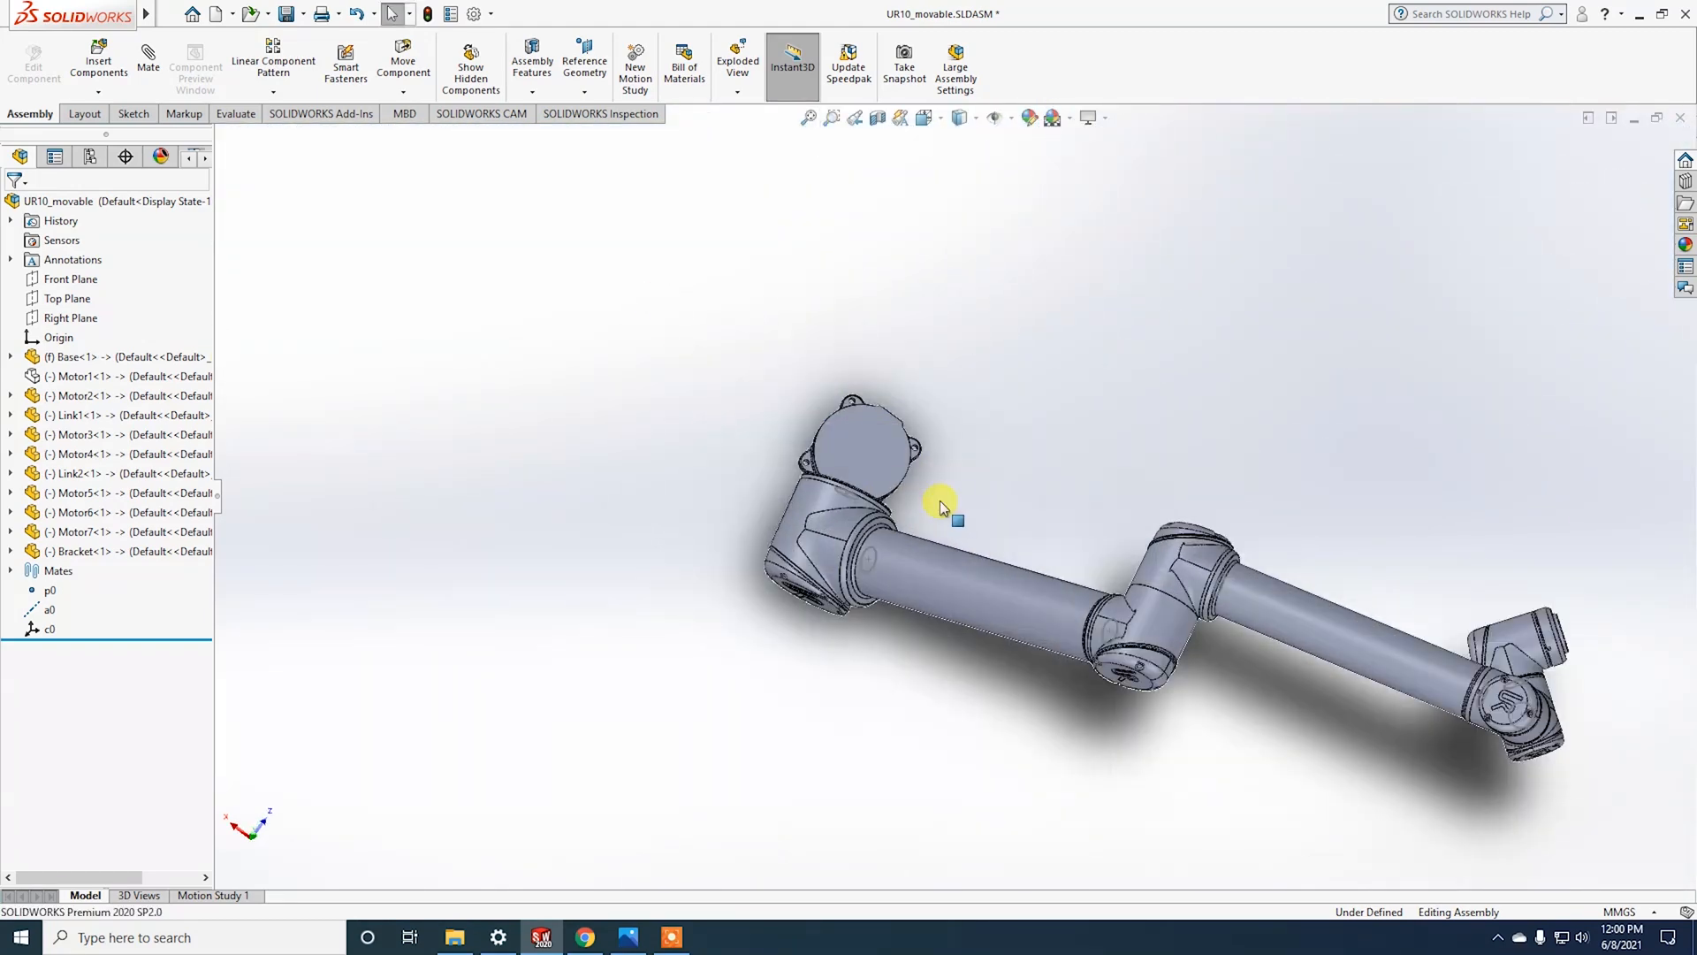
pyautogui.moveTo(992, 440); pyautogui.dragTo(968, 471, button='middle')
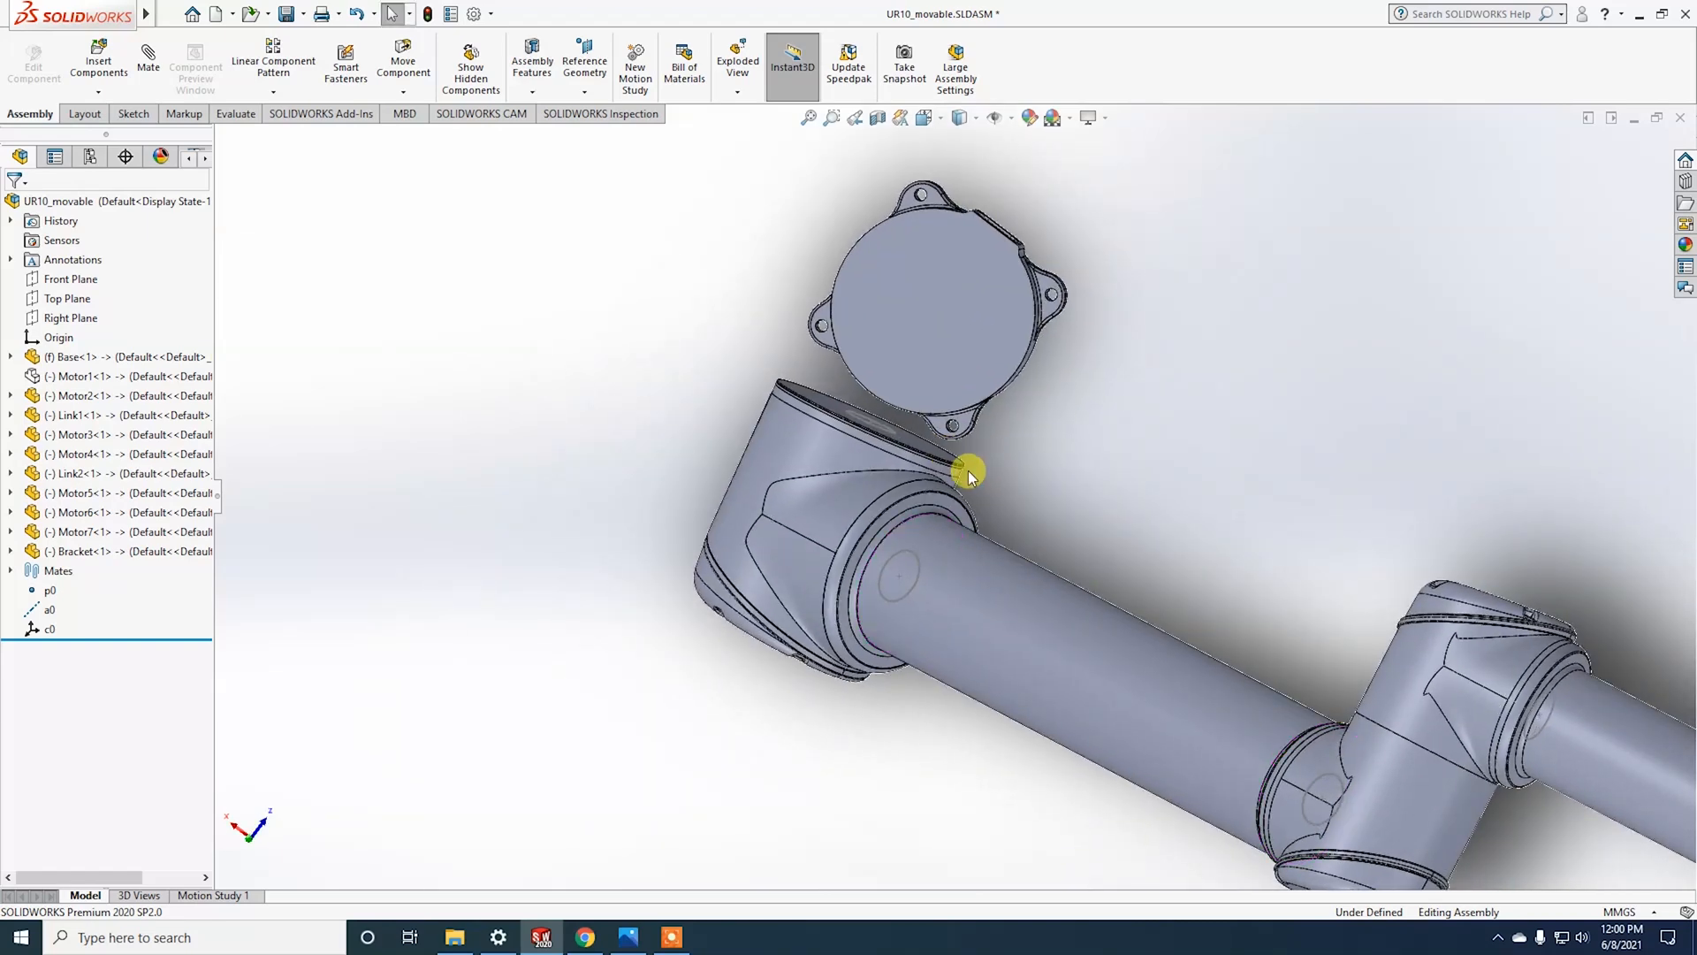
pyautogui.click(587, 86)
pyautogui.click(600, 176)
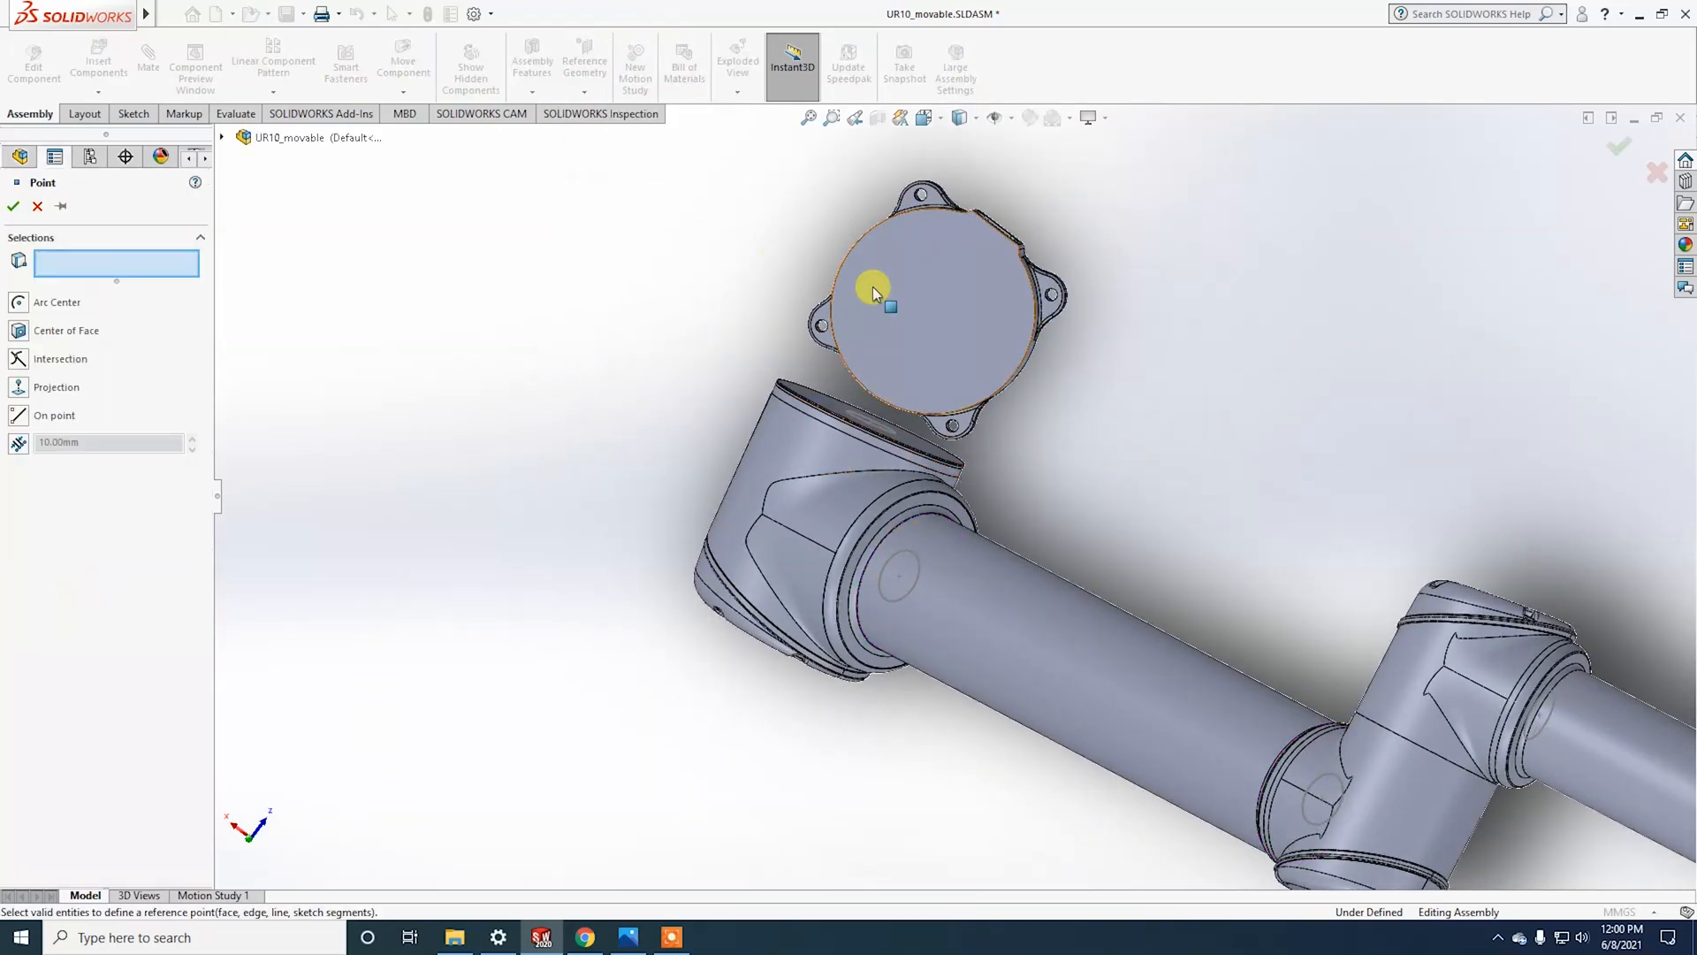
pyautogui.click(941, 302)
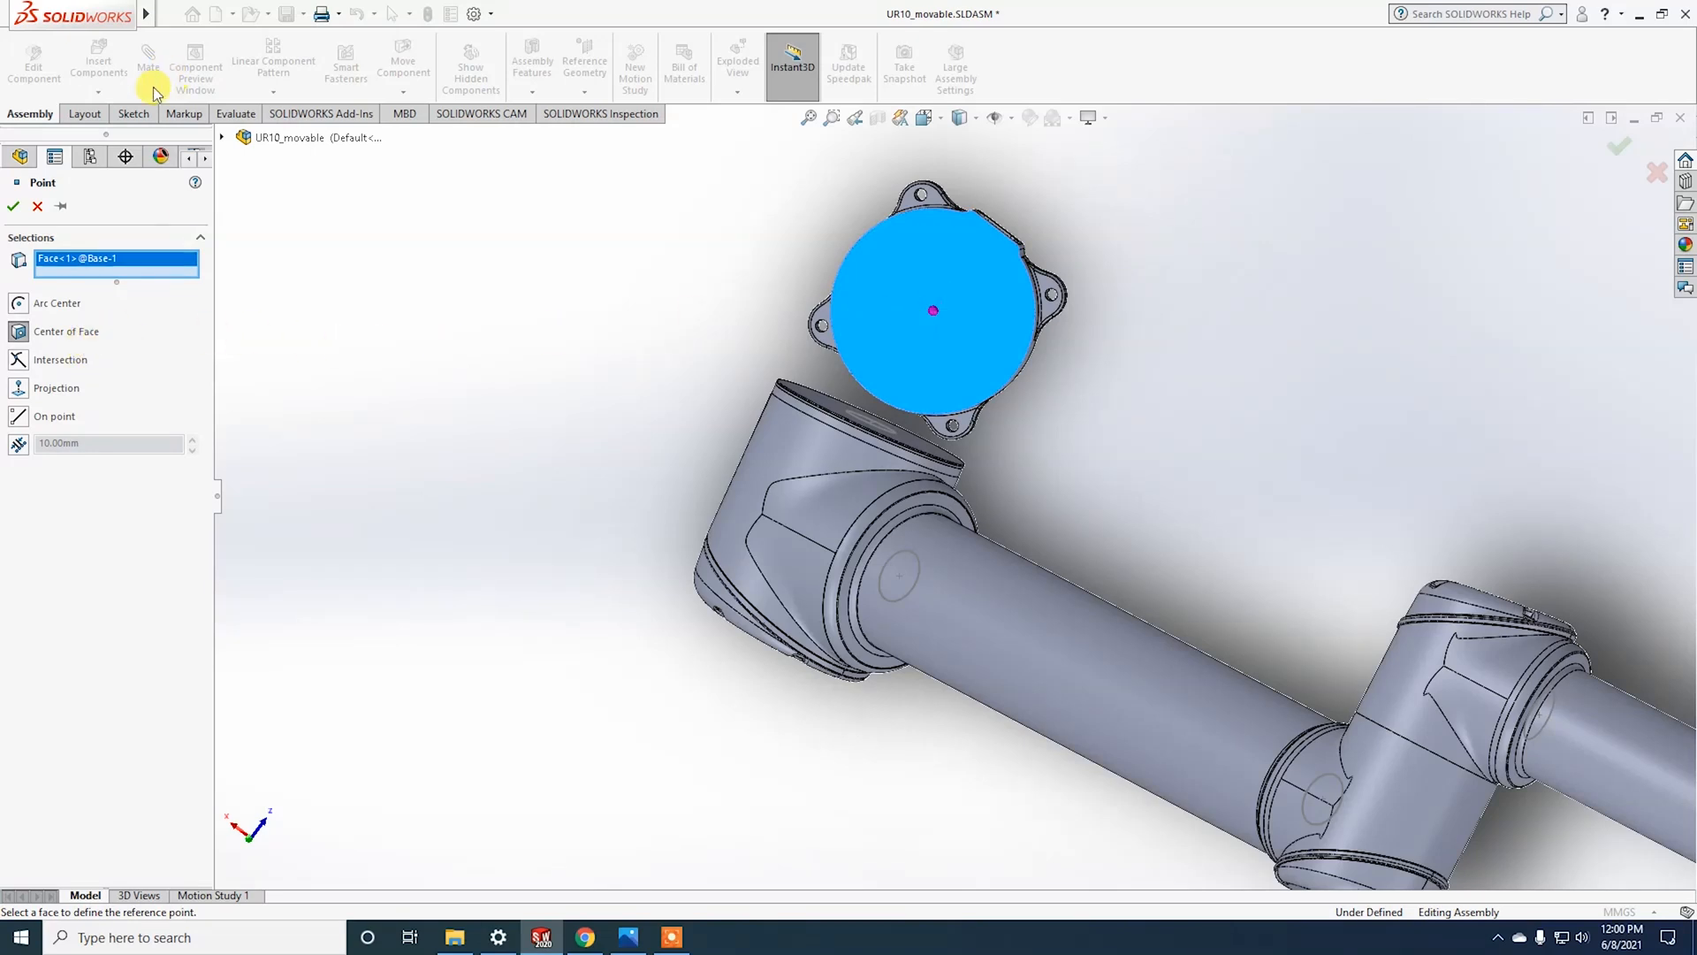
pyautogui.click(14, 206)
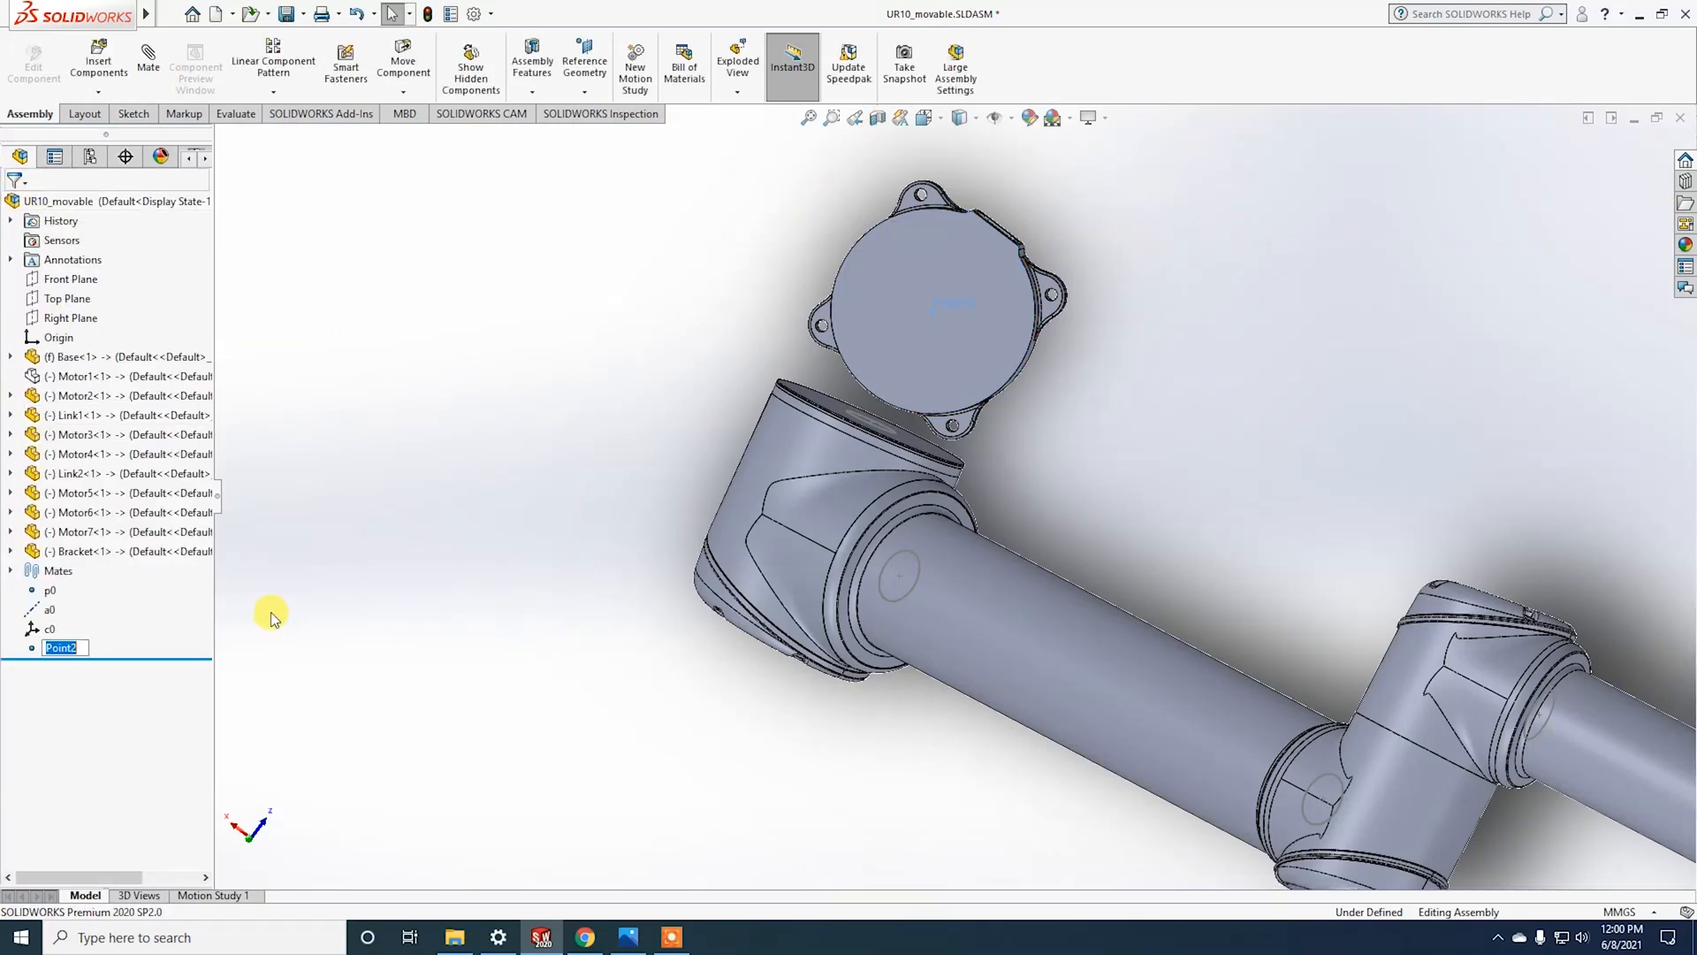
pyautogui.write('p1')
pyautogui.press('Return')
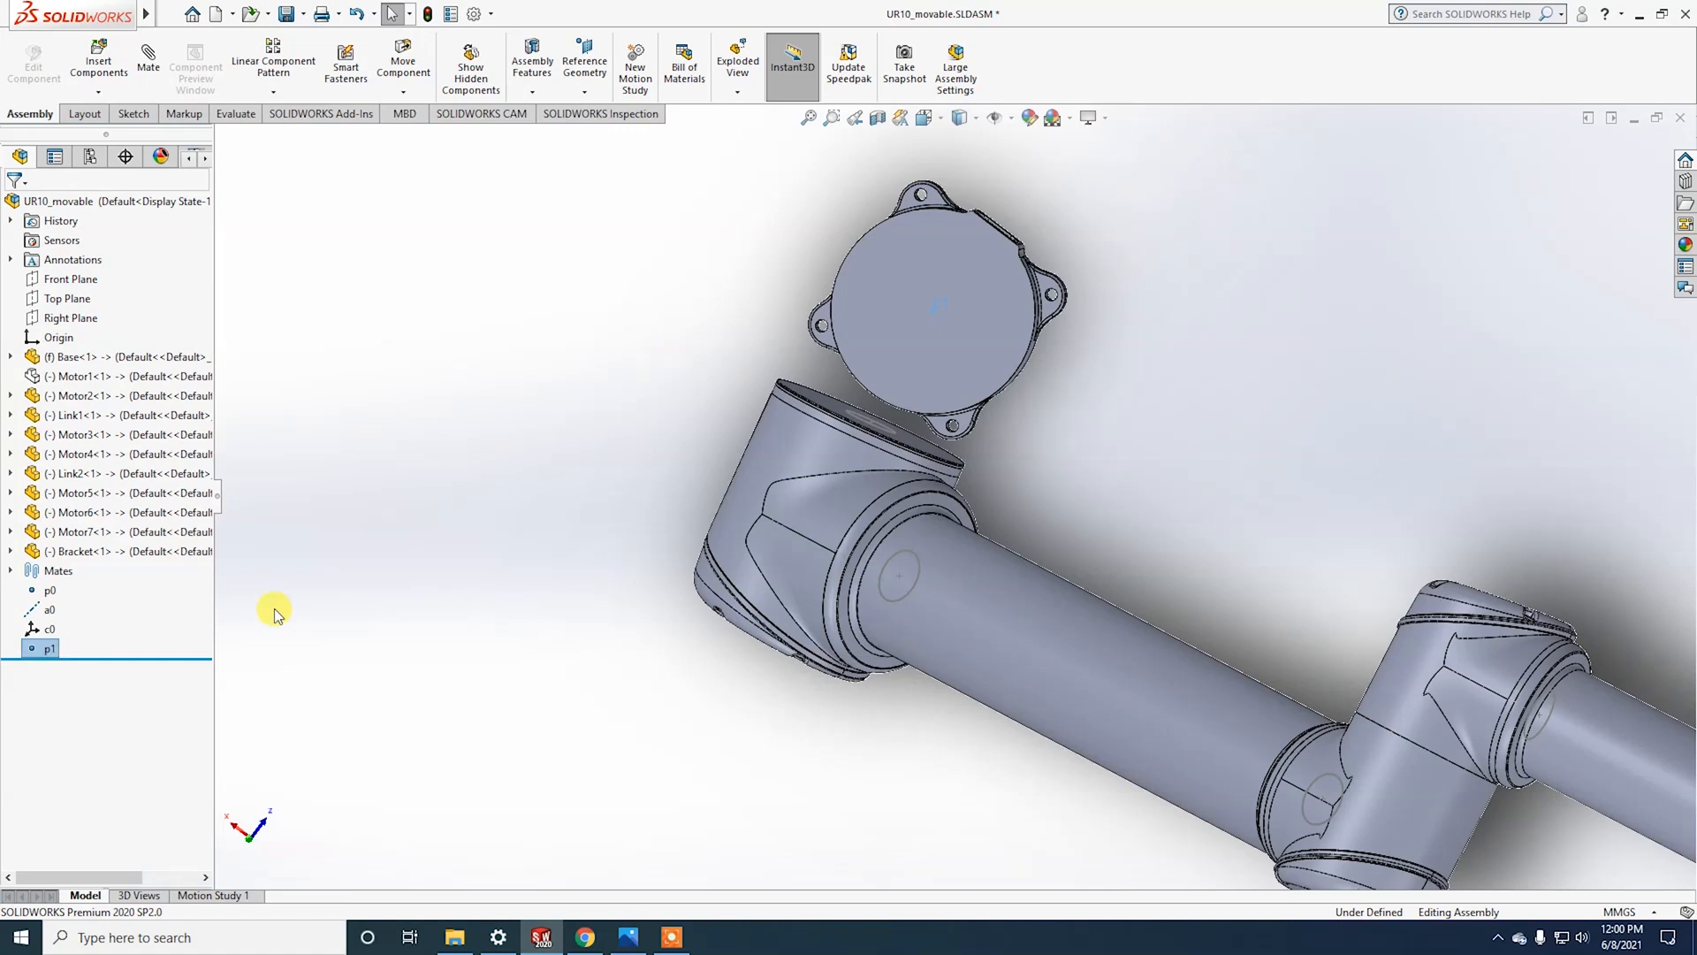
# Step: Create a reference axis through p1 perpendicular to the Base's circular upper face and name it a1
pyautogui.click(584, 62)
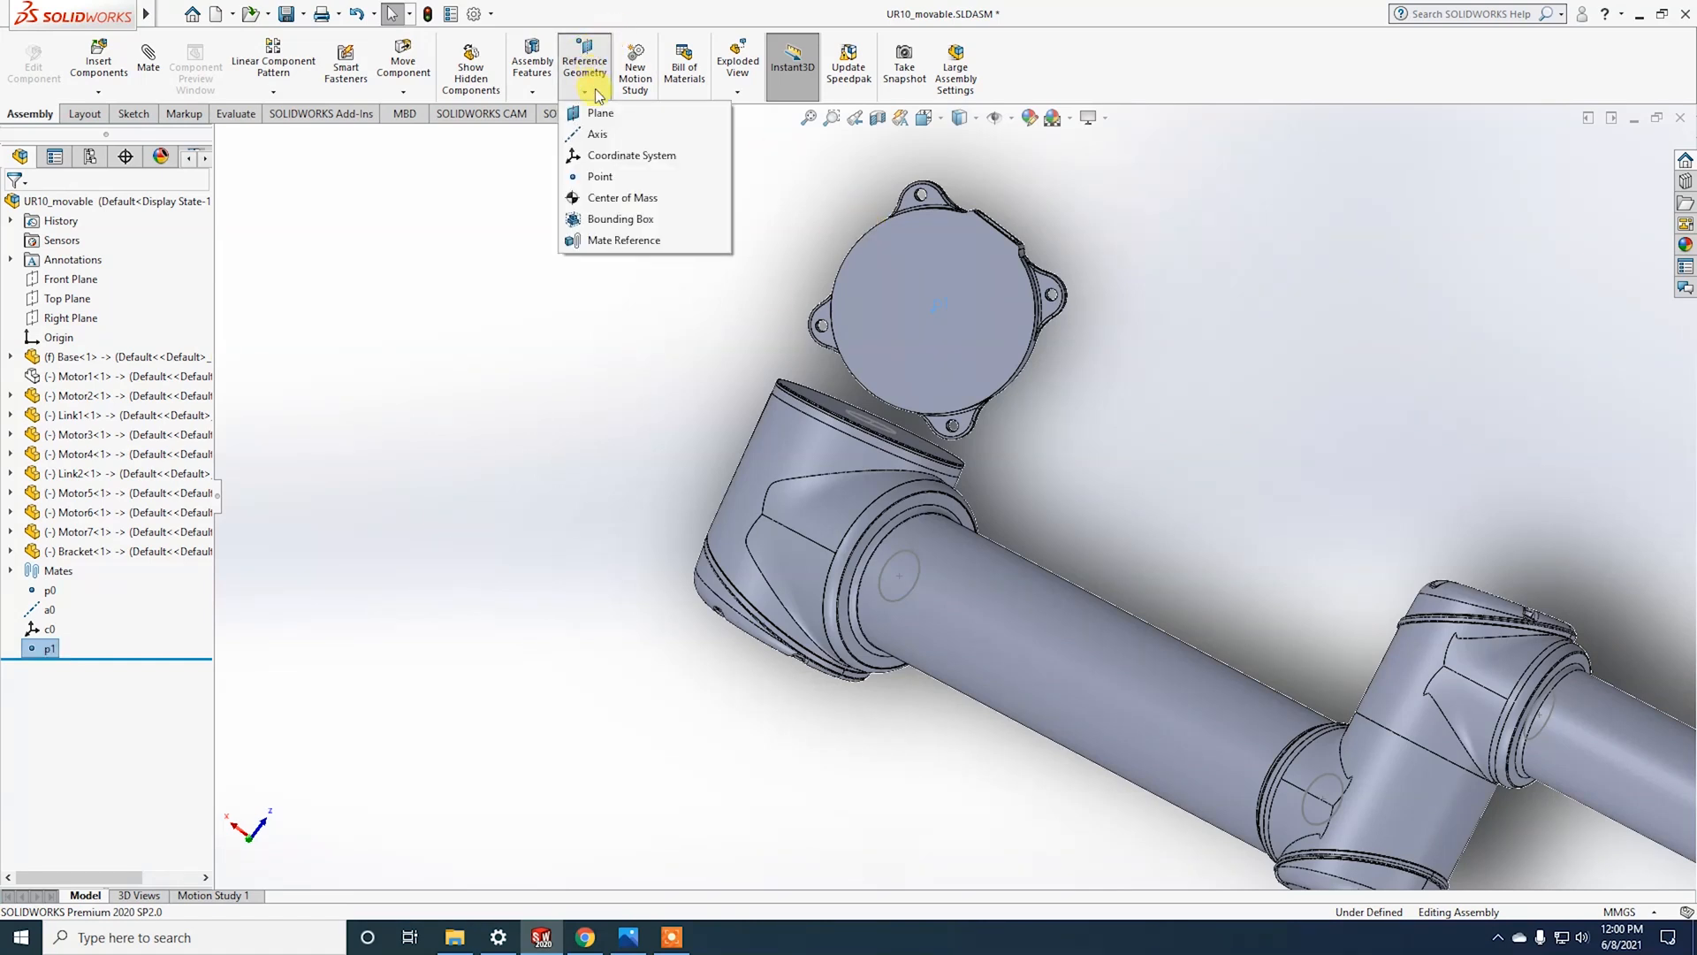
pyautogui.click(619, 137)
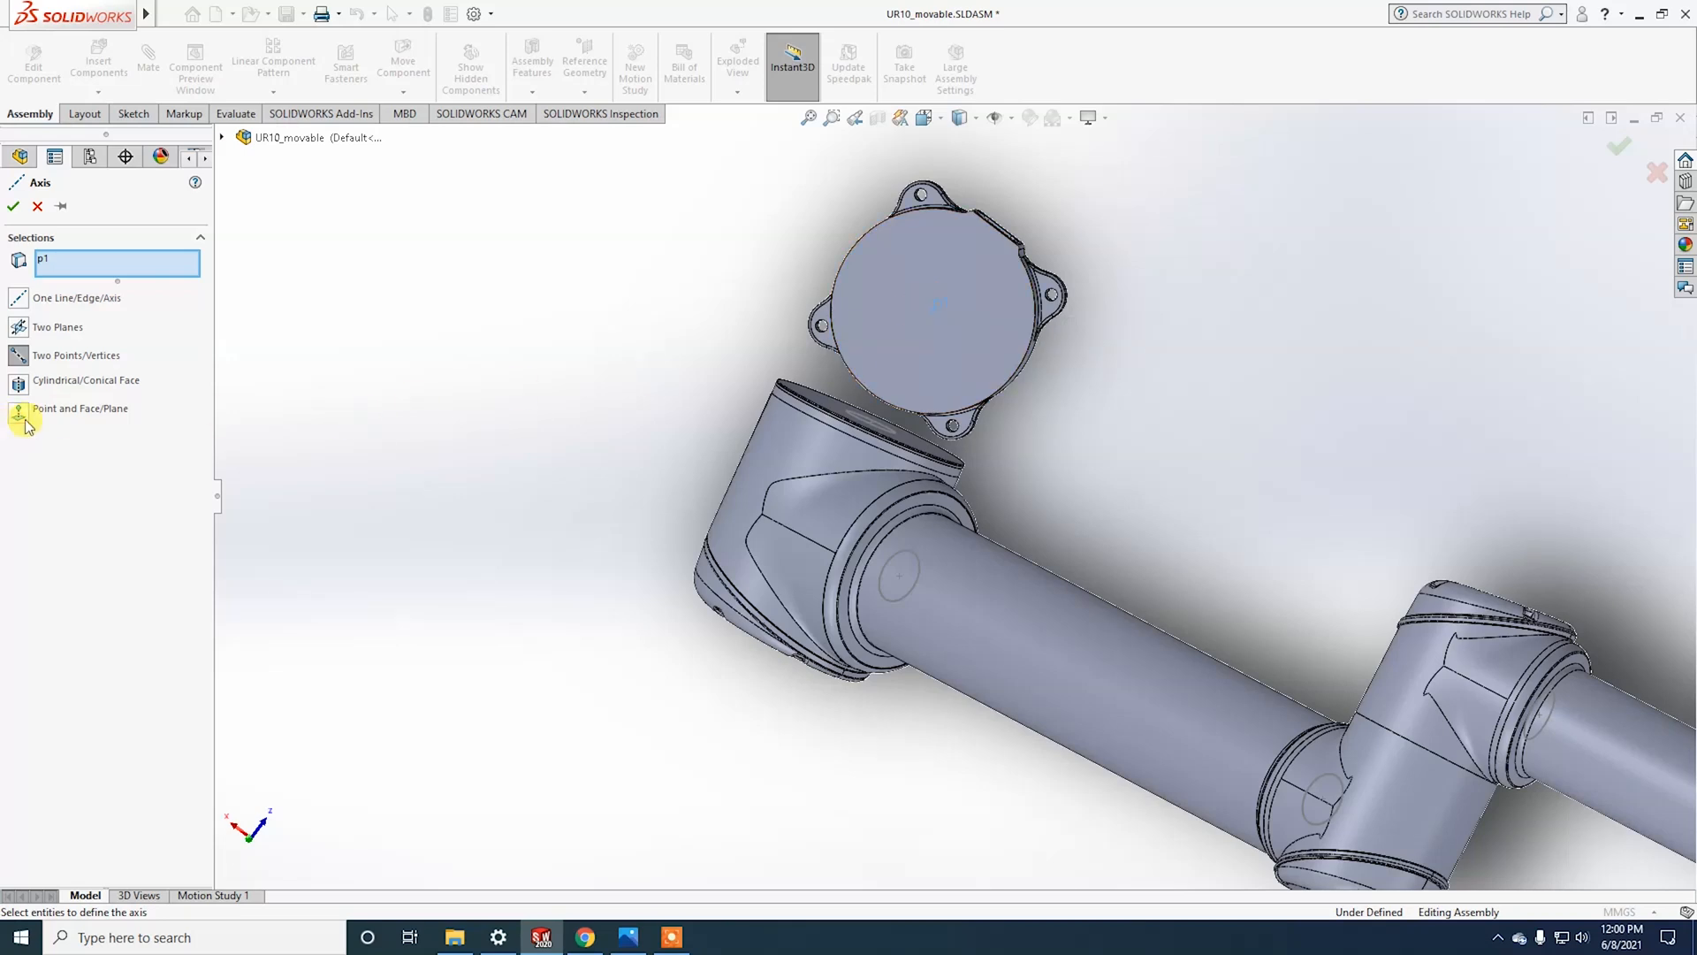
pyautogui.click(945, 320)
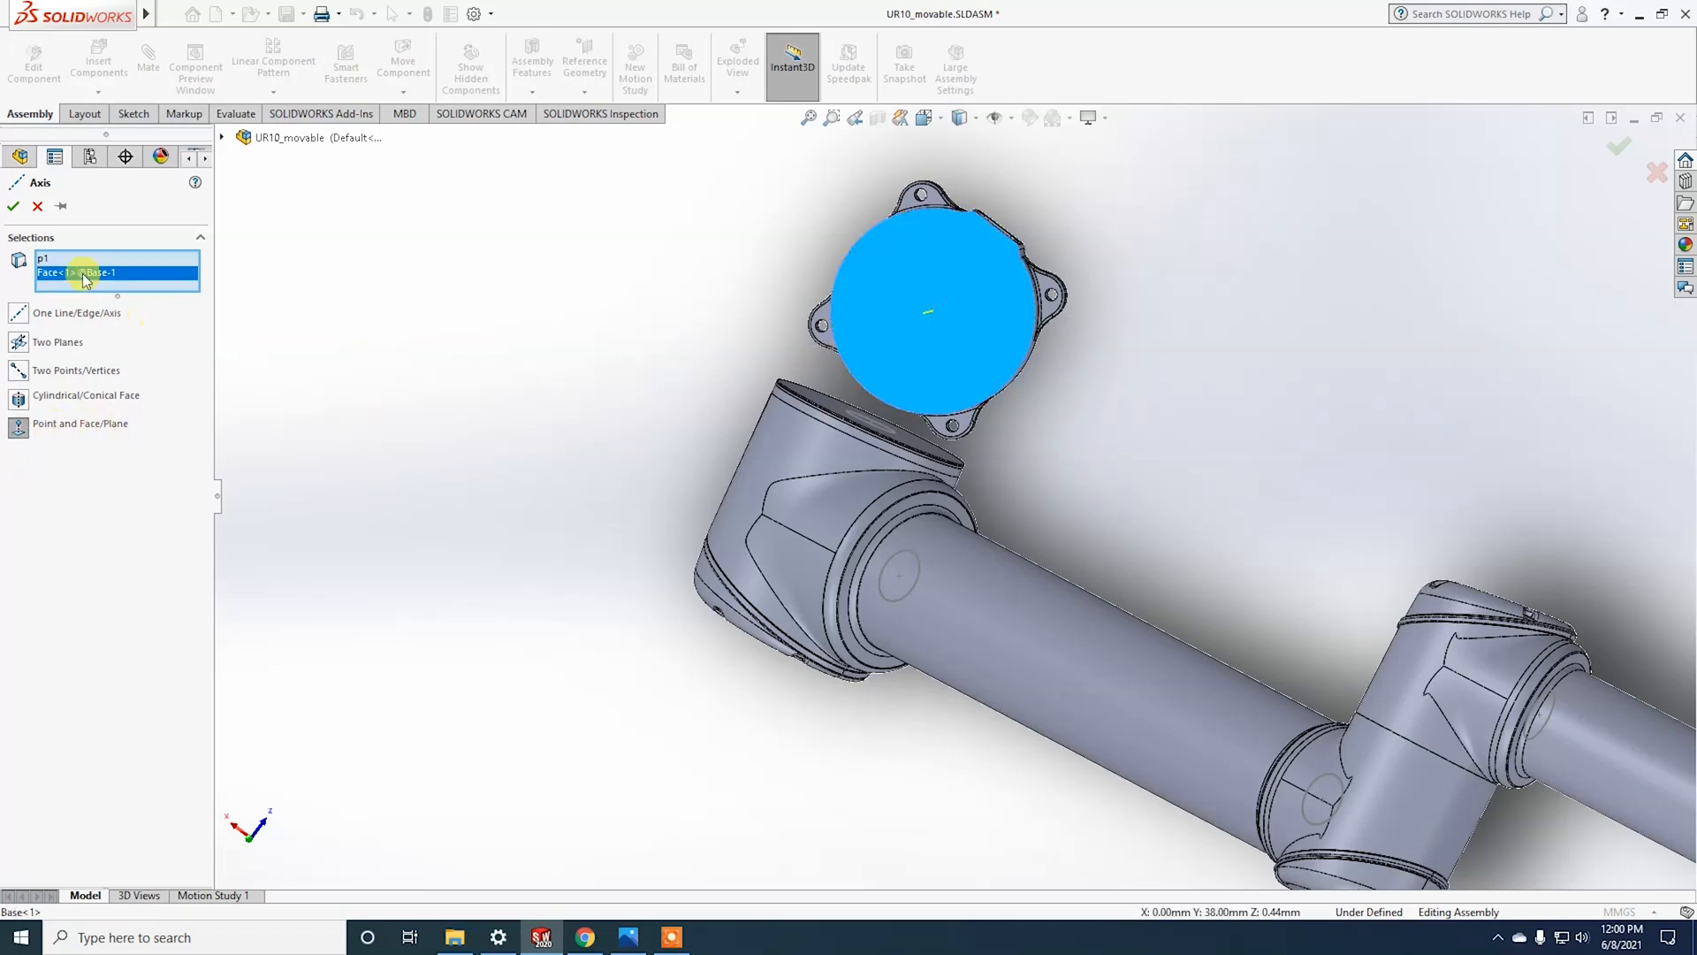
pyautogui.click(13, 207)
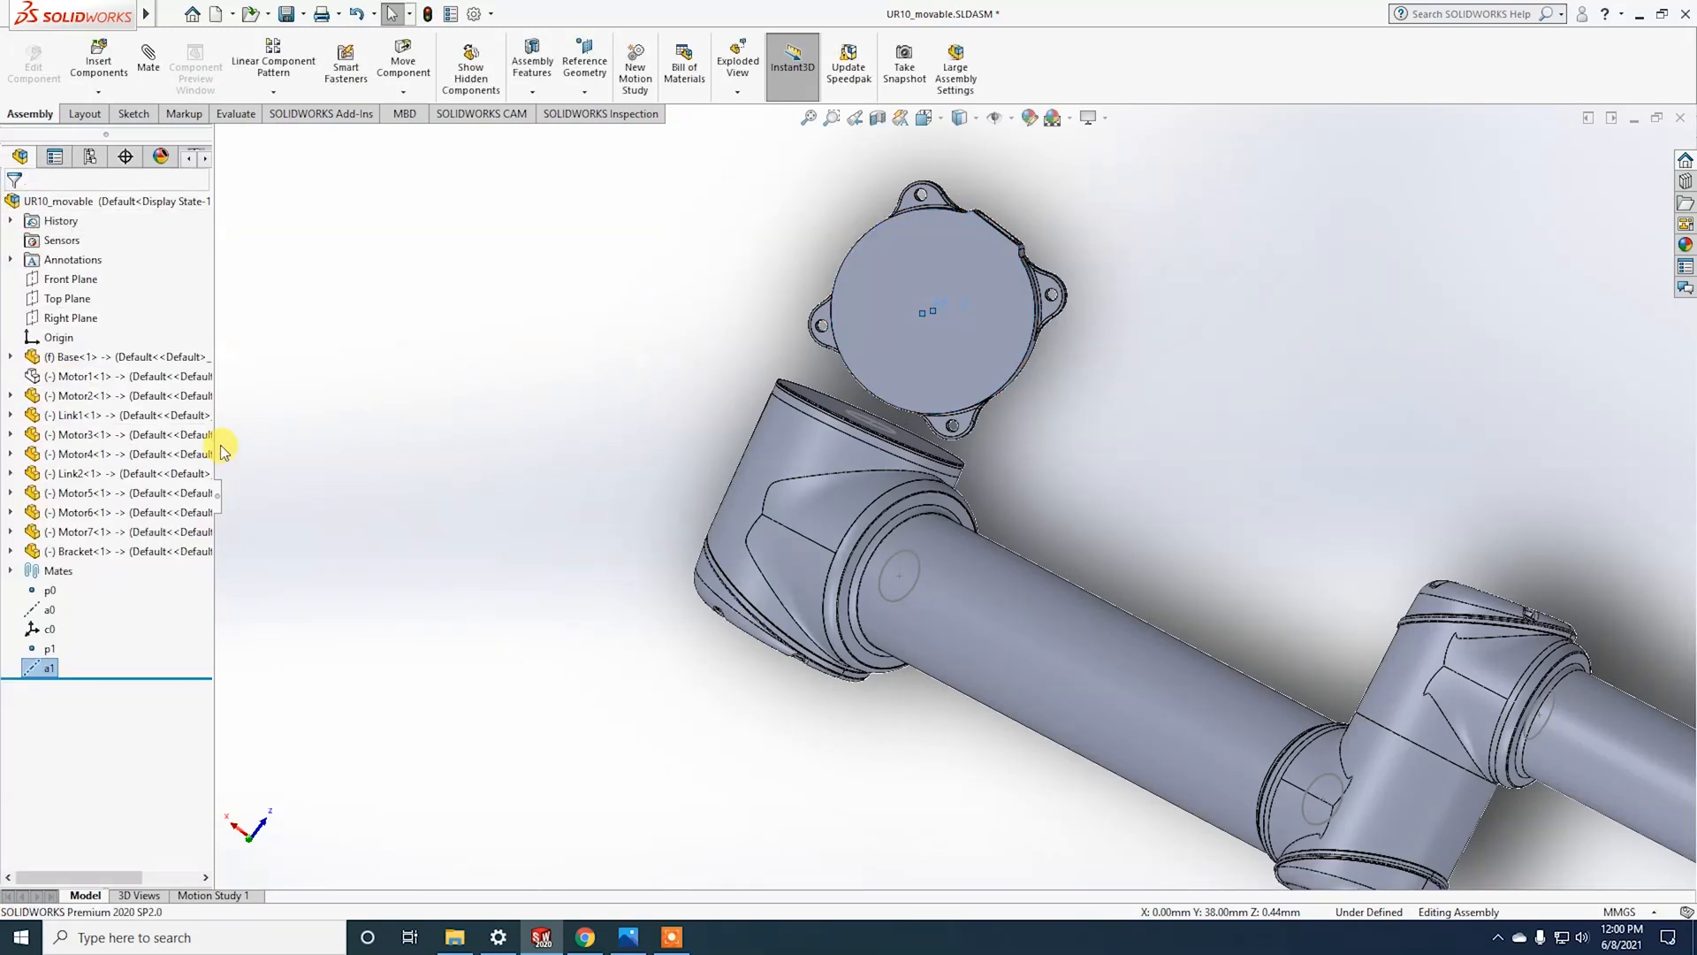
# Step: Create a coordinate system at p1, with Z normal to the Base's circular upper face and pointing outward, and name it c1
pyautogui.click(42, 651)
pyautogui.click(584, 75)
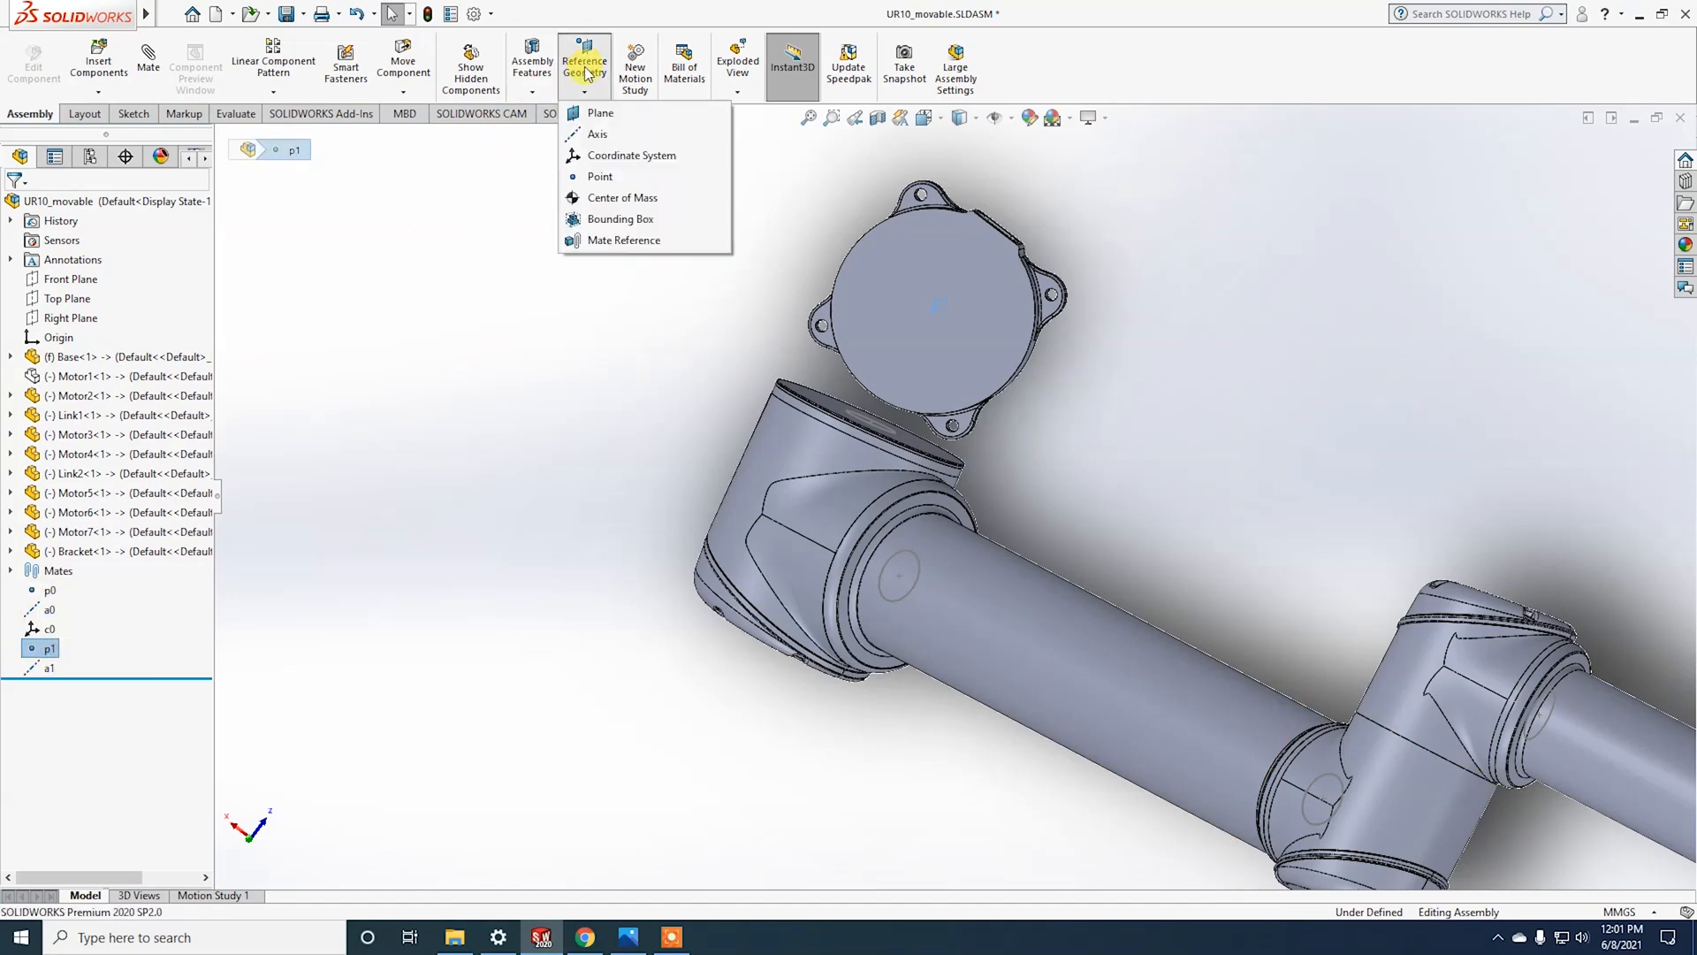
pyautogui.click(610, 155)
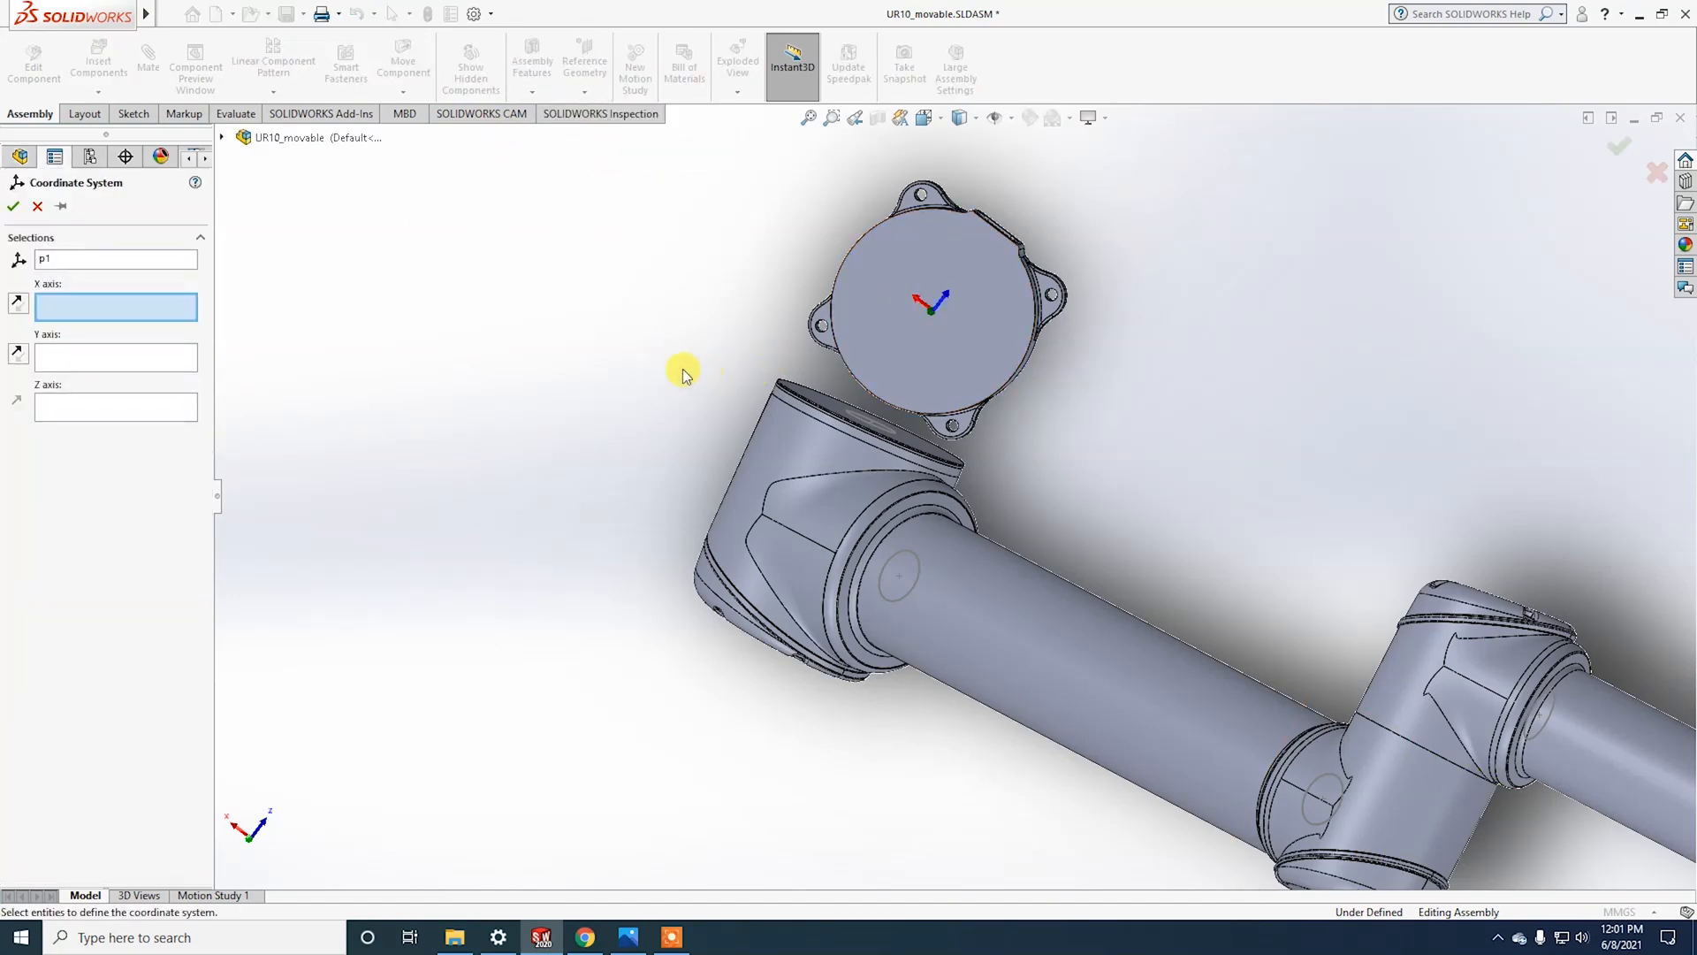
pyautogui.moveTo(683, 372); pyautogui.dragTo(834, 399, button='middle')
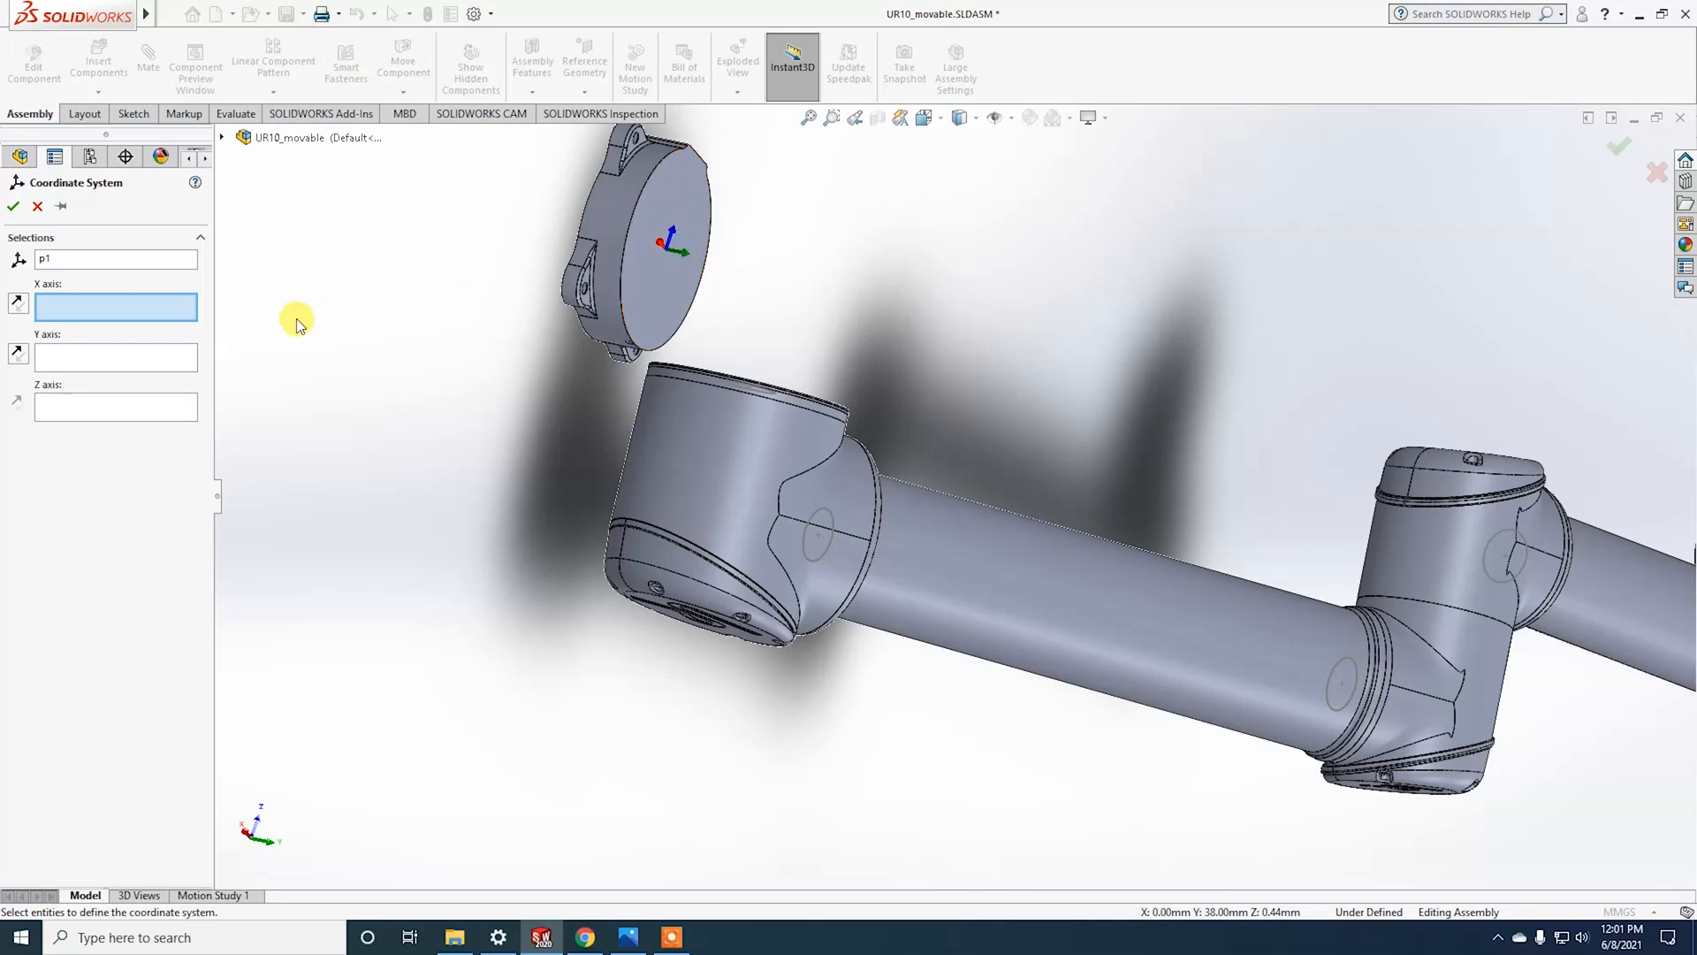
pyautogui.click(97, 404)
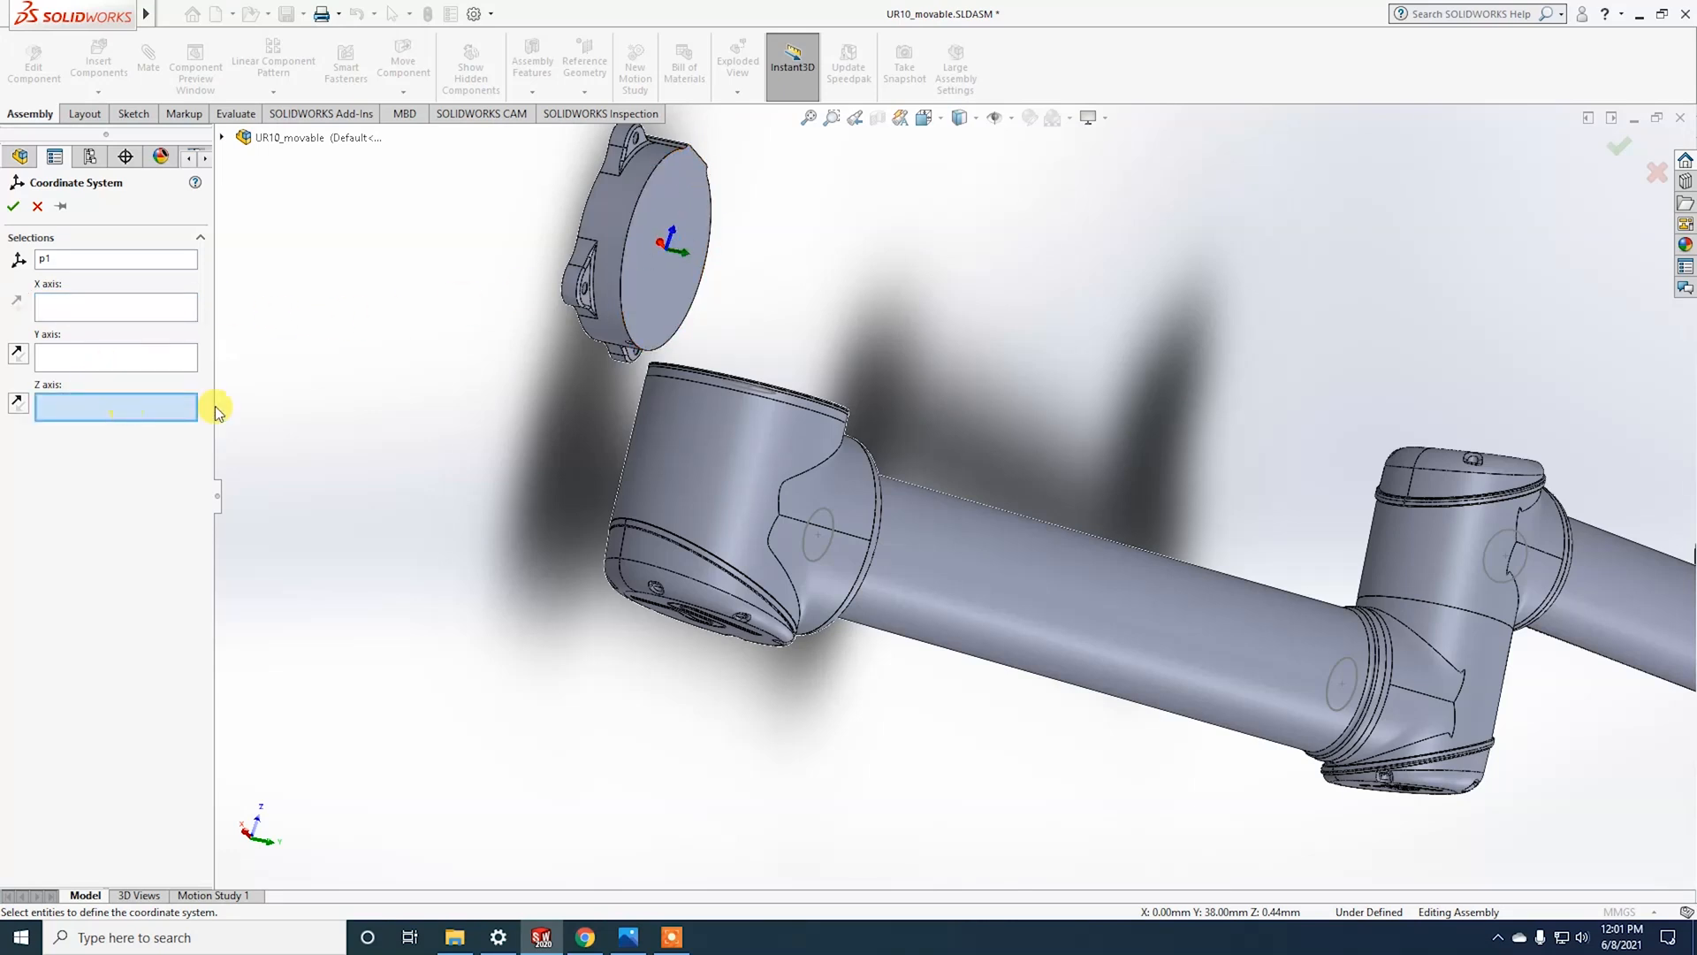
pyautogui.click(679, 217)
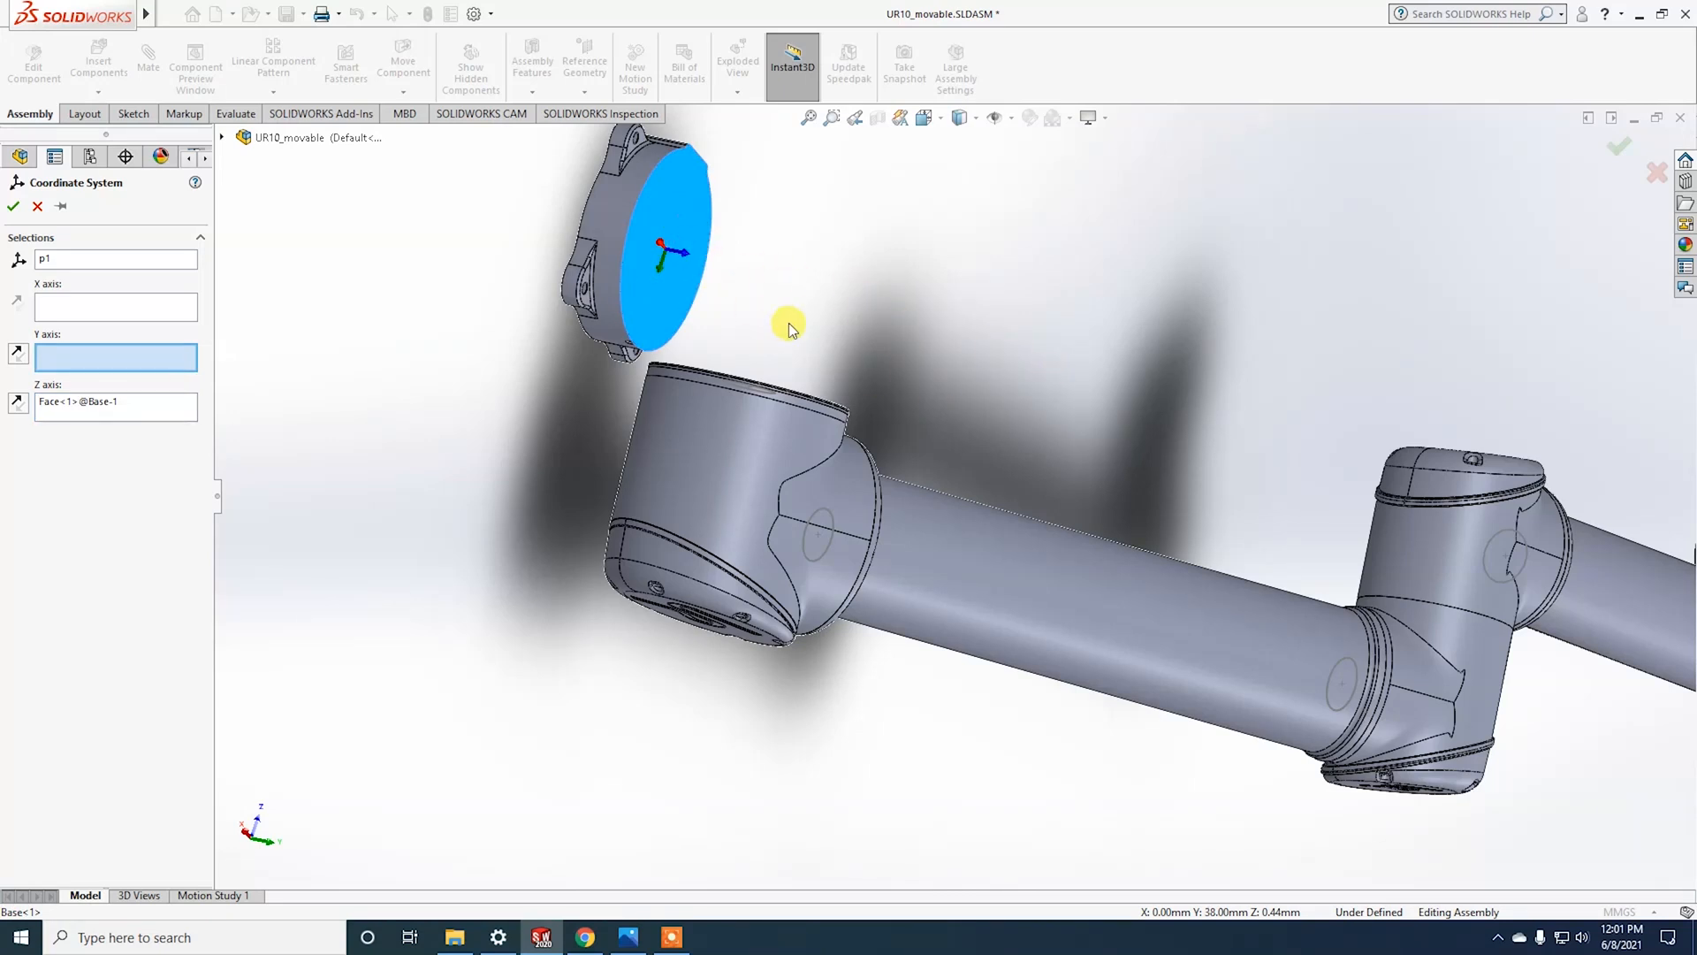
pyautogui.click(14, 206)
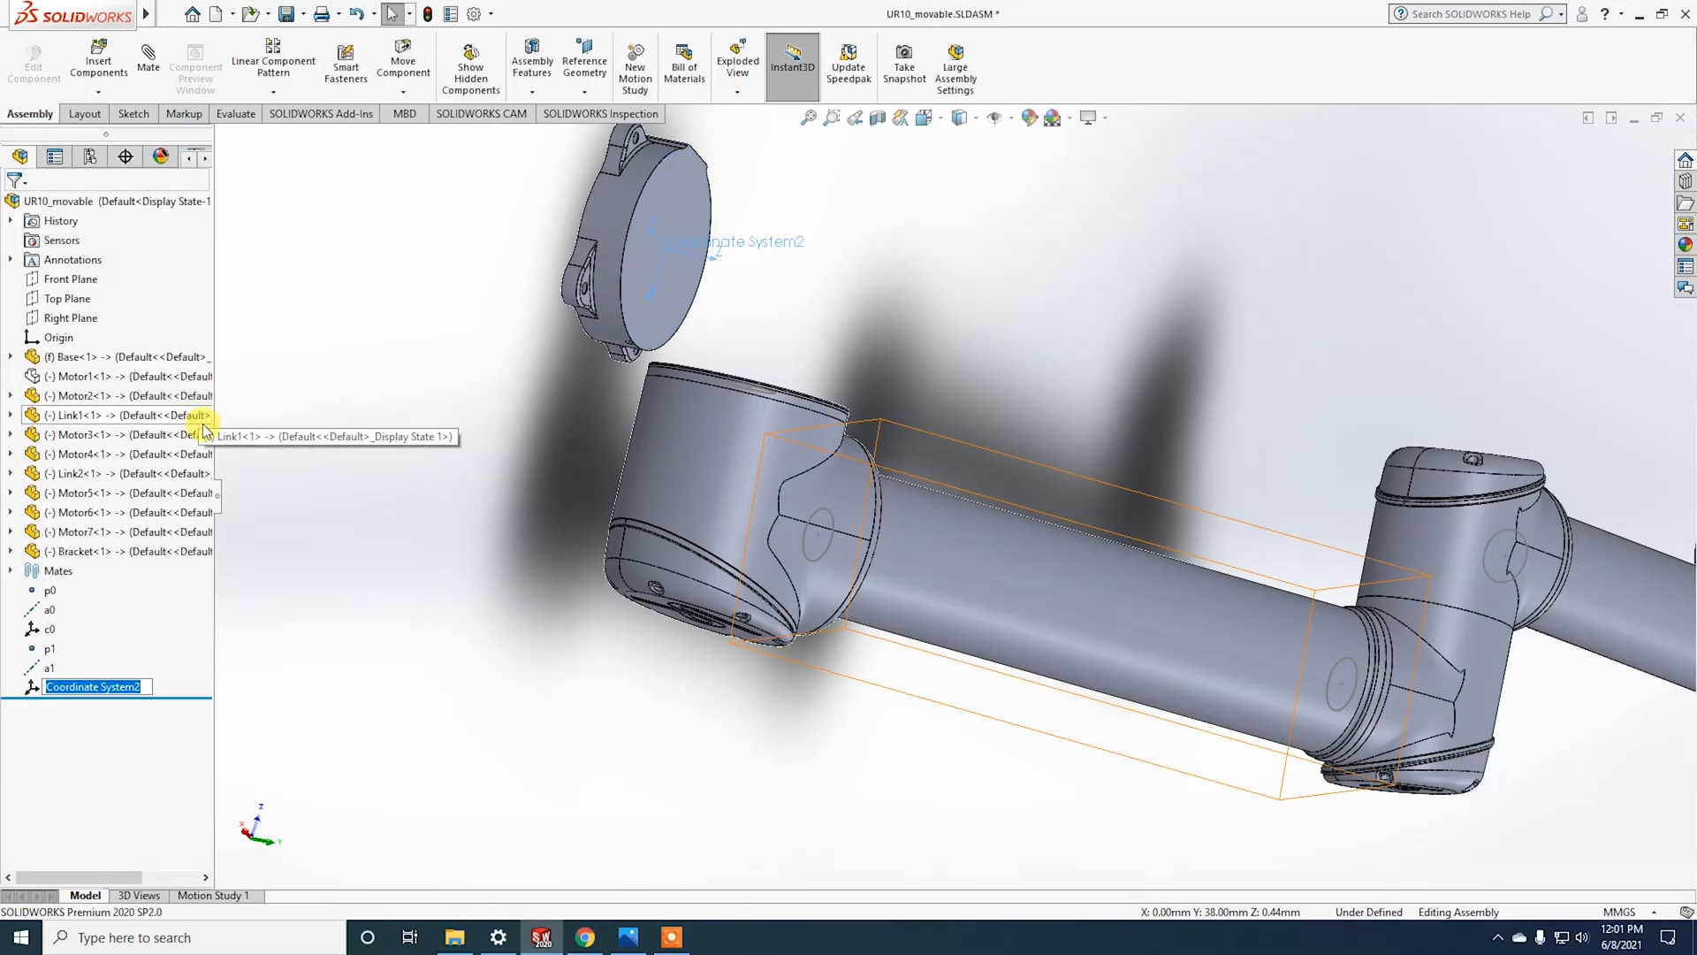
pyautogui.write('c1')
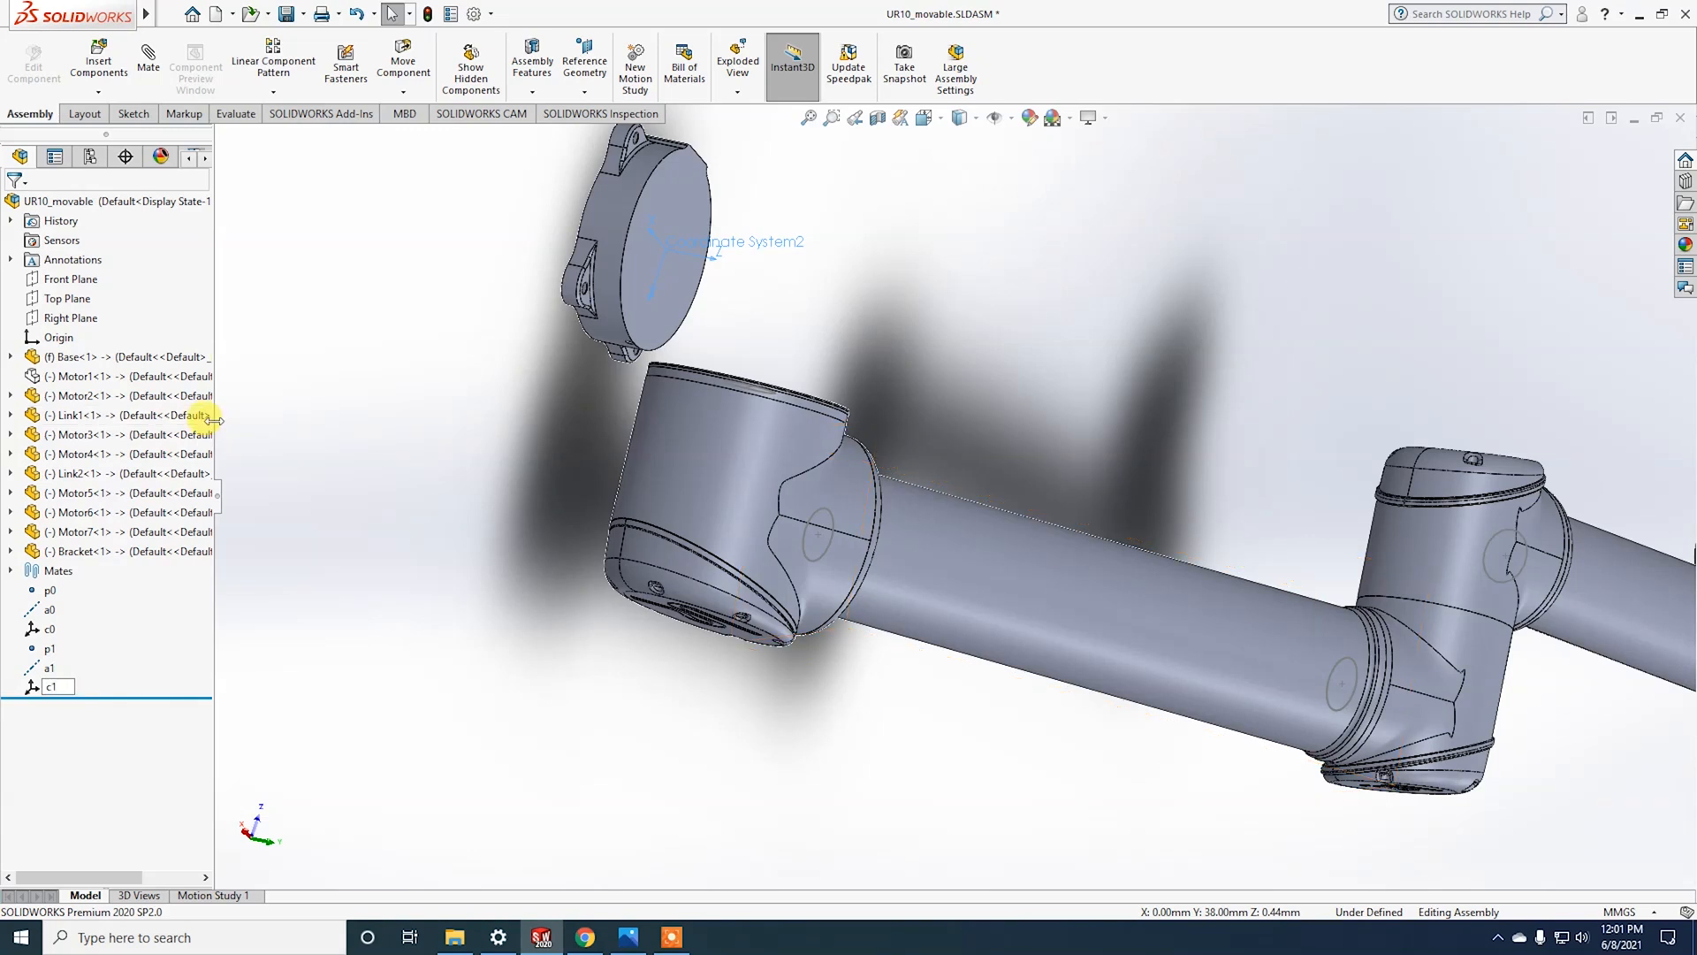
pyautogui.press('Return')
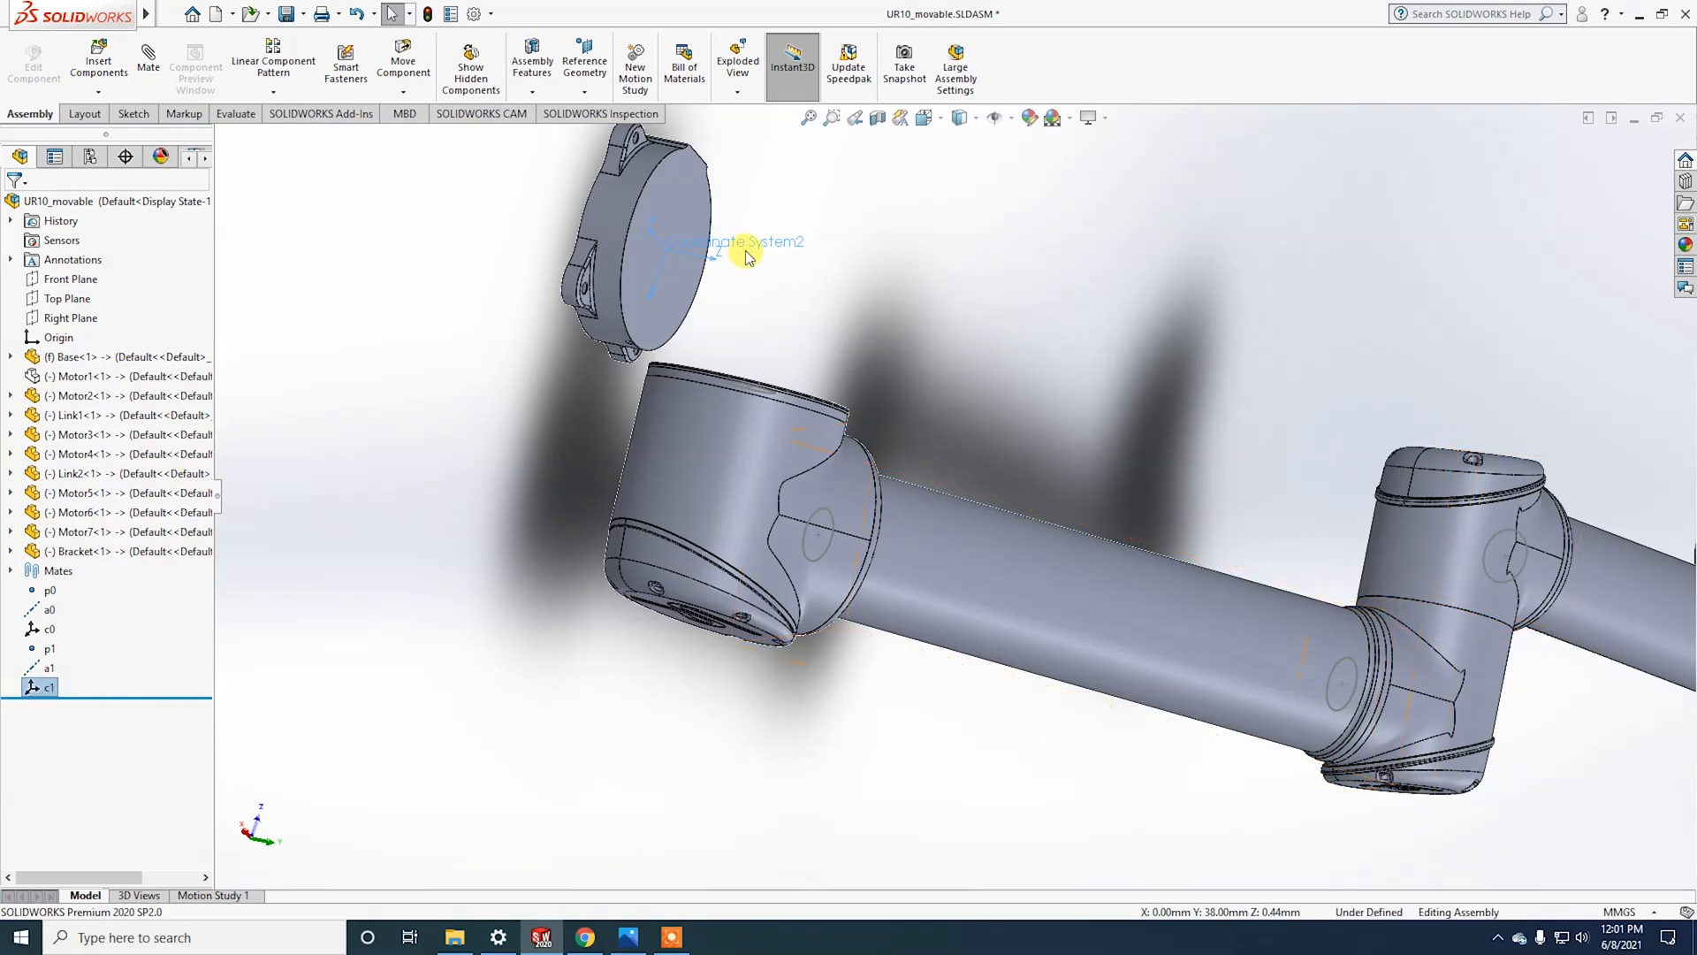
# Step: Show the Motor1 component again and hide Motor2 to expose Motor1's circular joint face
pyautogui.rightClick(88, 378)
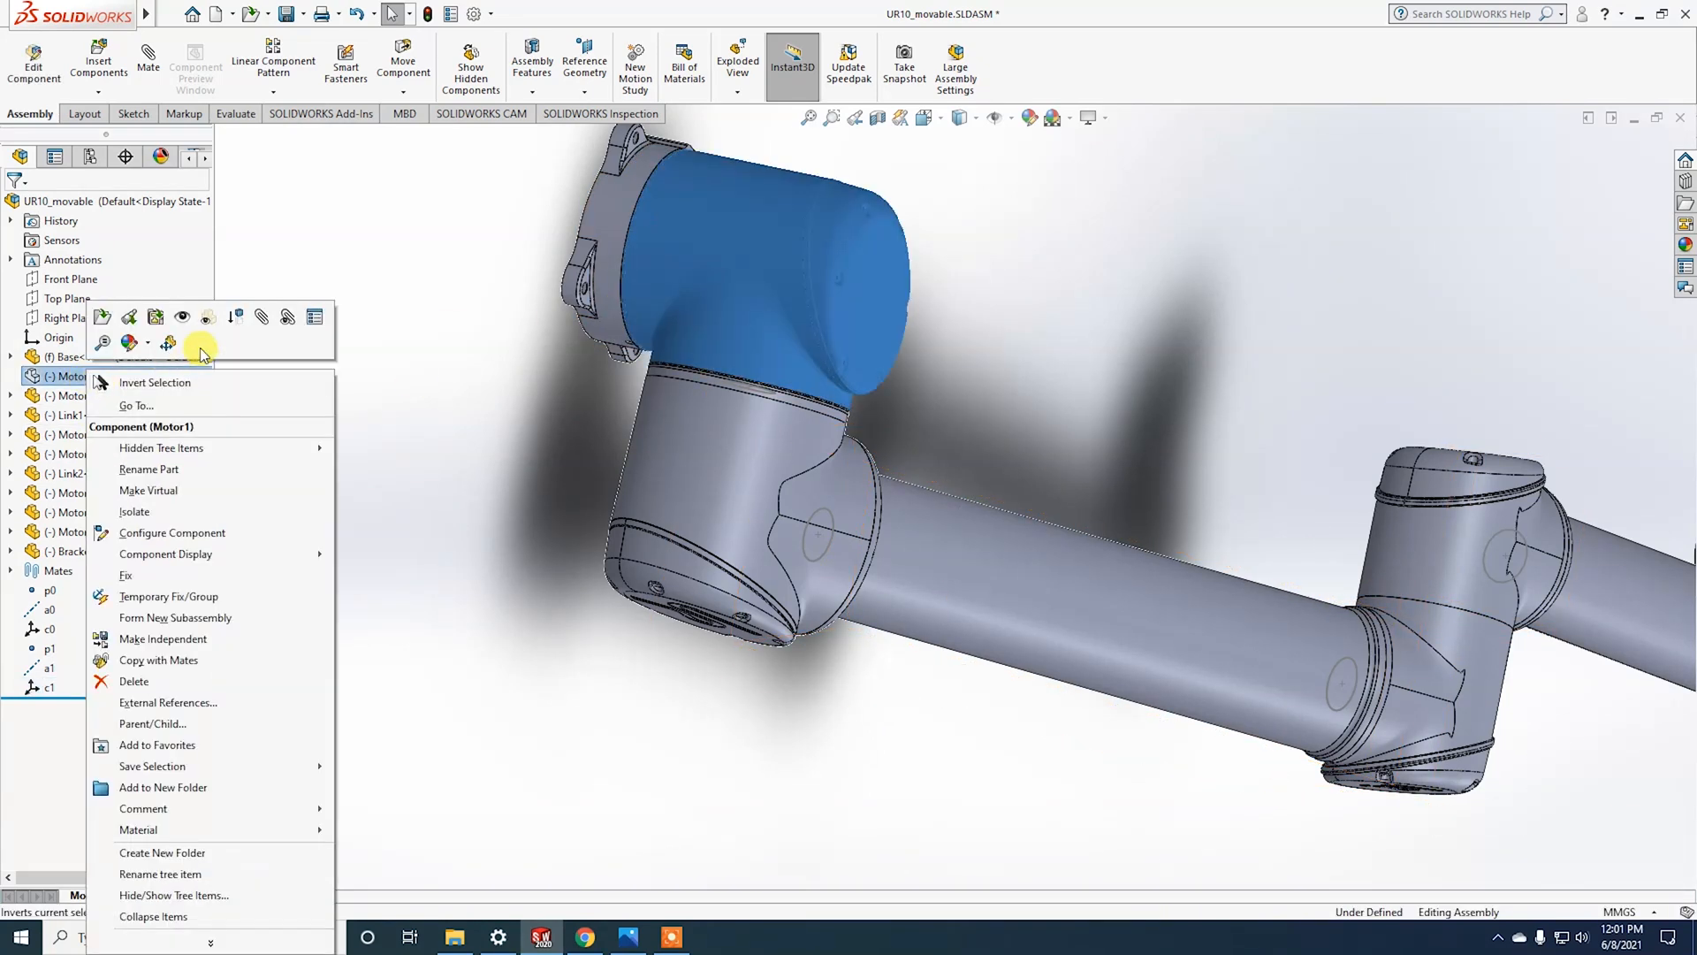
pyautogui.press('Escape')
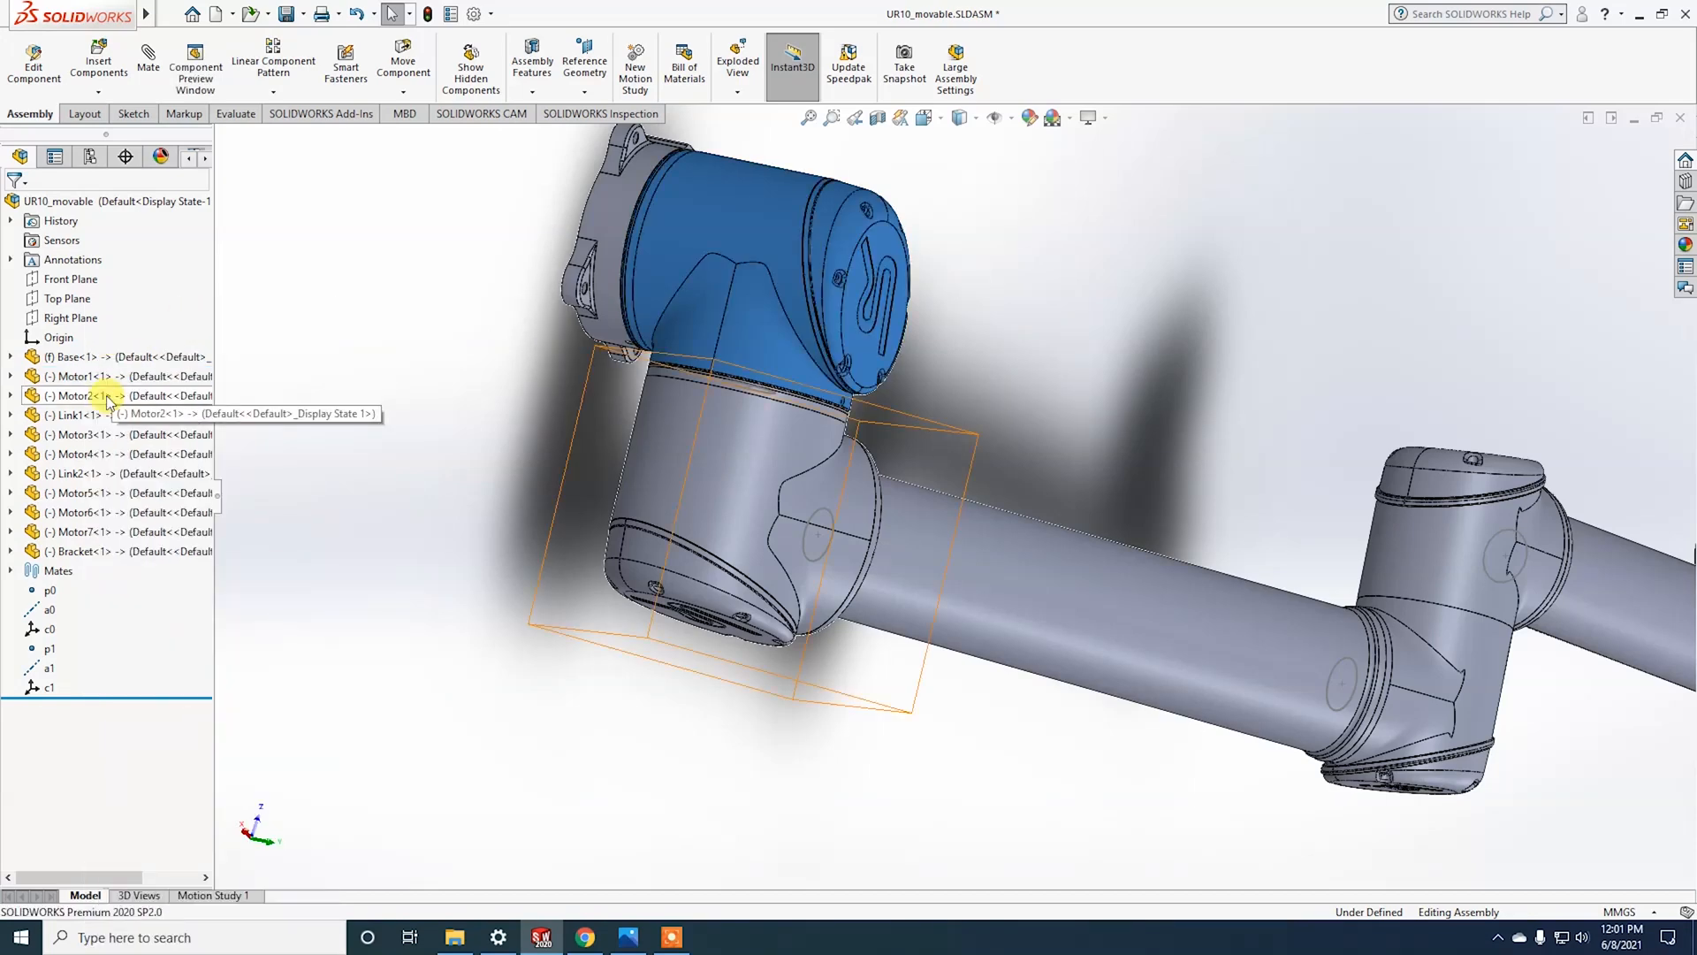
pyautogui.rightClick(112, 396)
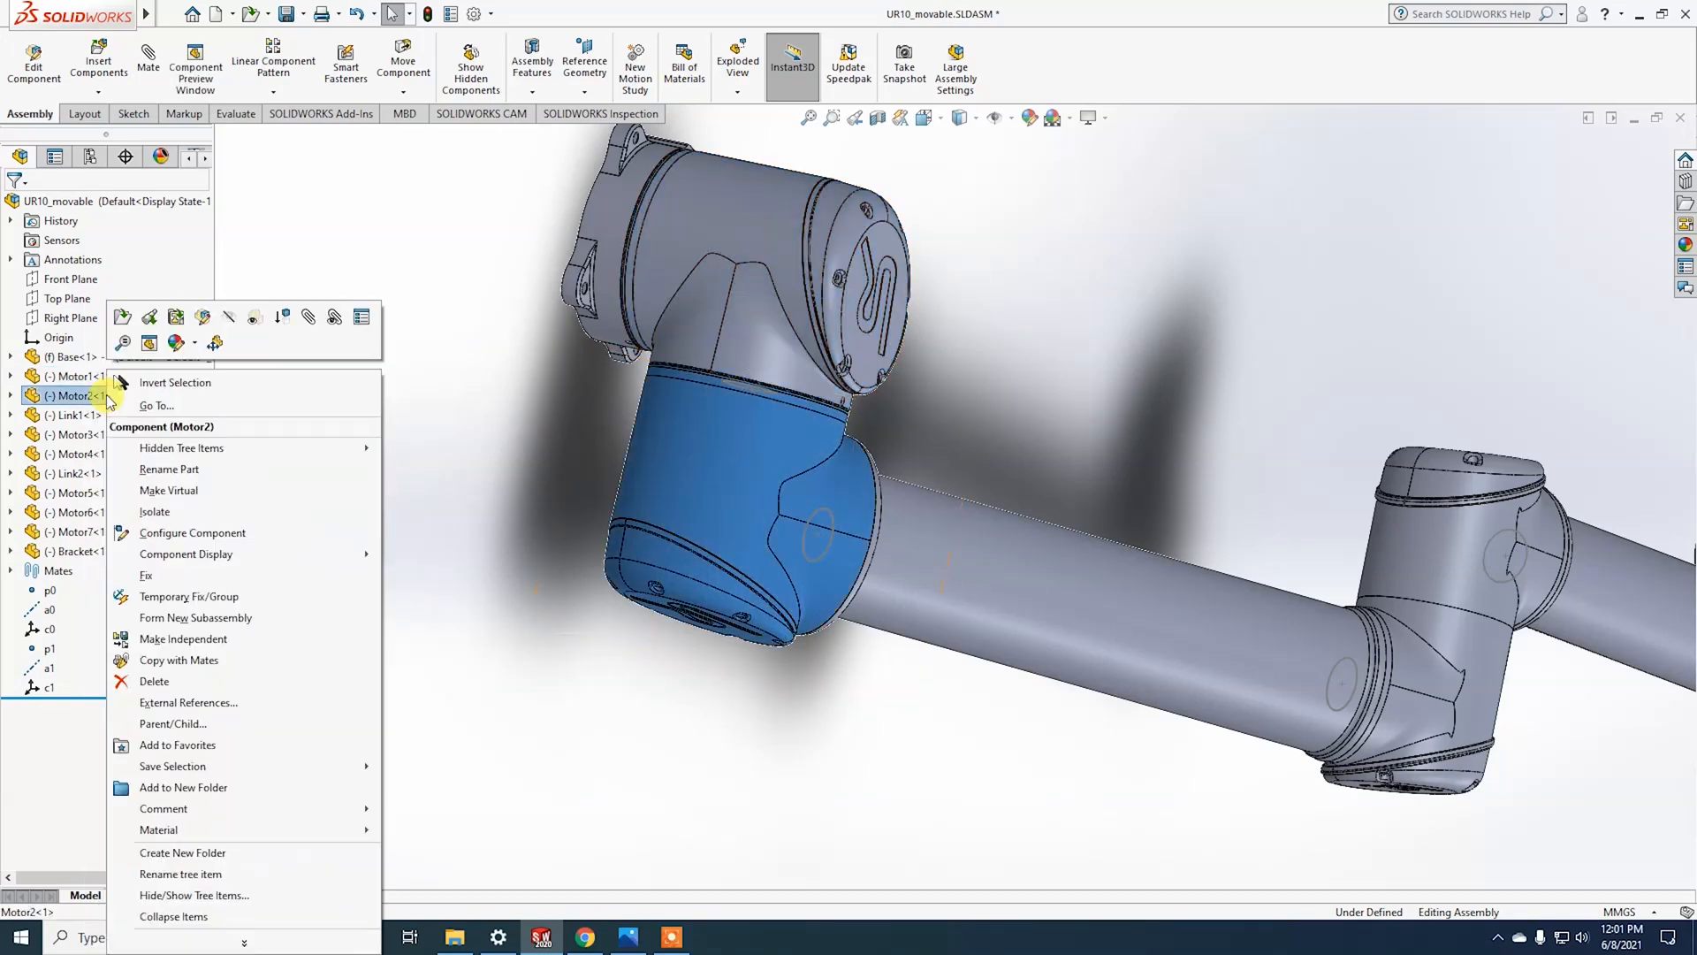
pyautogui.click(229, 316)
# Step: Start a reference point at the center of Motor1's exposed circular joint face
pyautogui.moveTo(644, 469); pyautogui.dragTo(652, 303, button='middle')
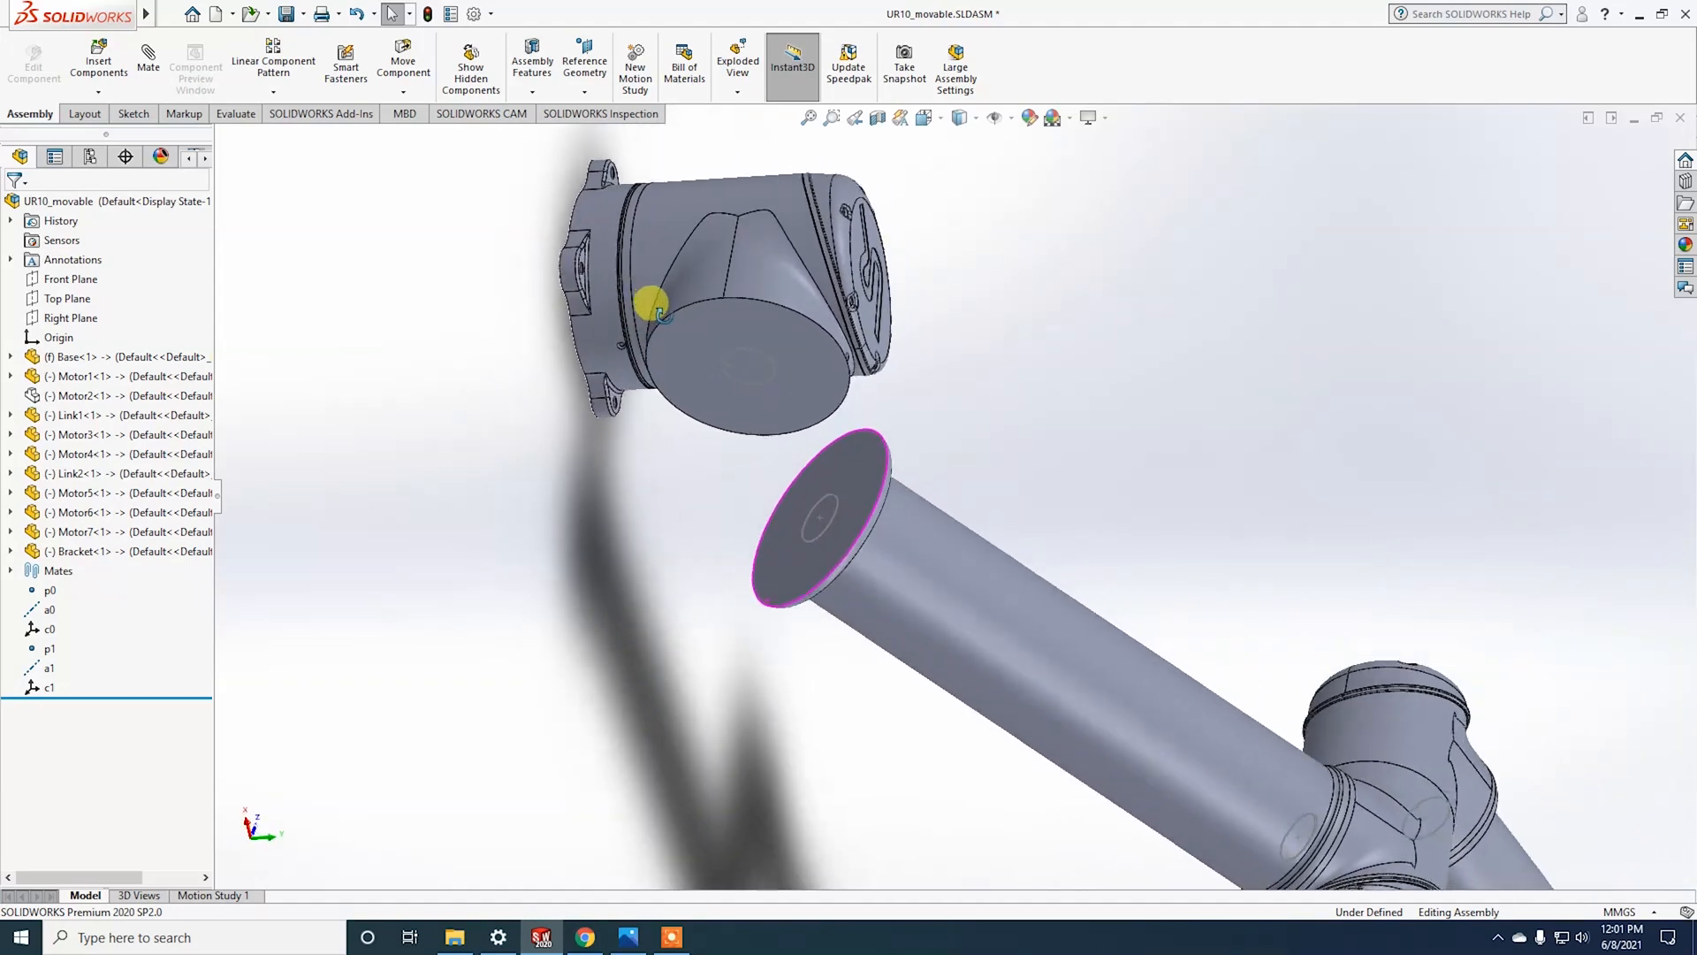
pyautogui.moveTo(755, 366); pyautogui.dragTo(575, 567, button='middle')
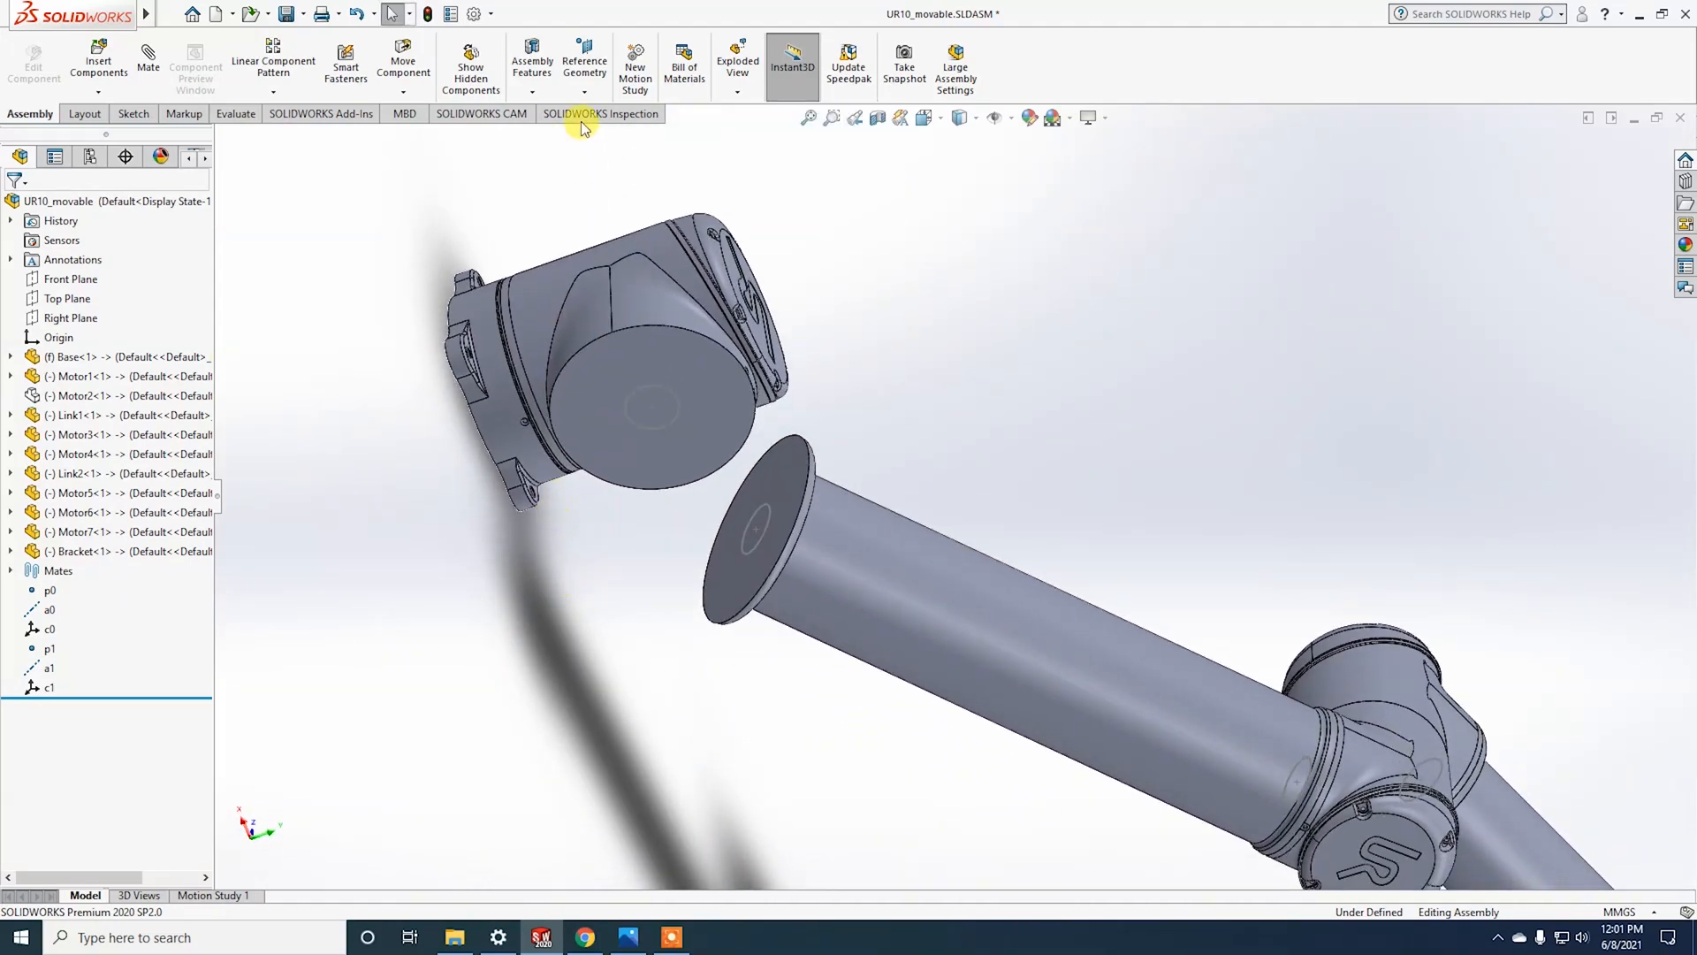
pyautogui.click(583, 75)
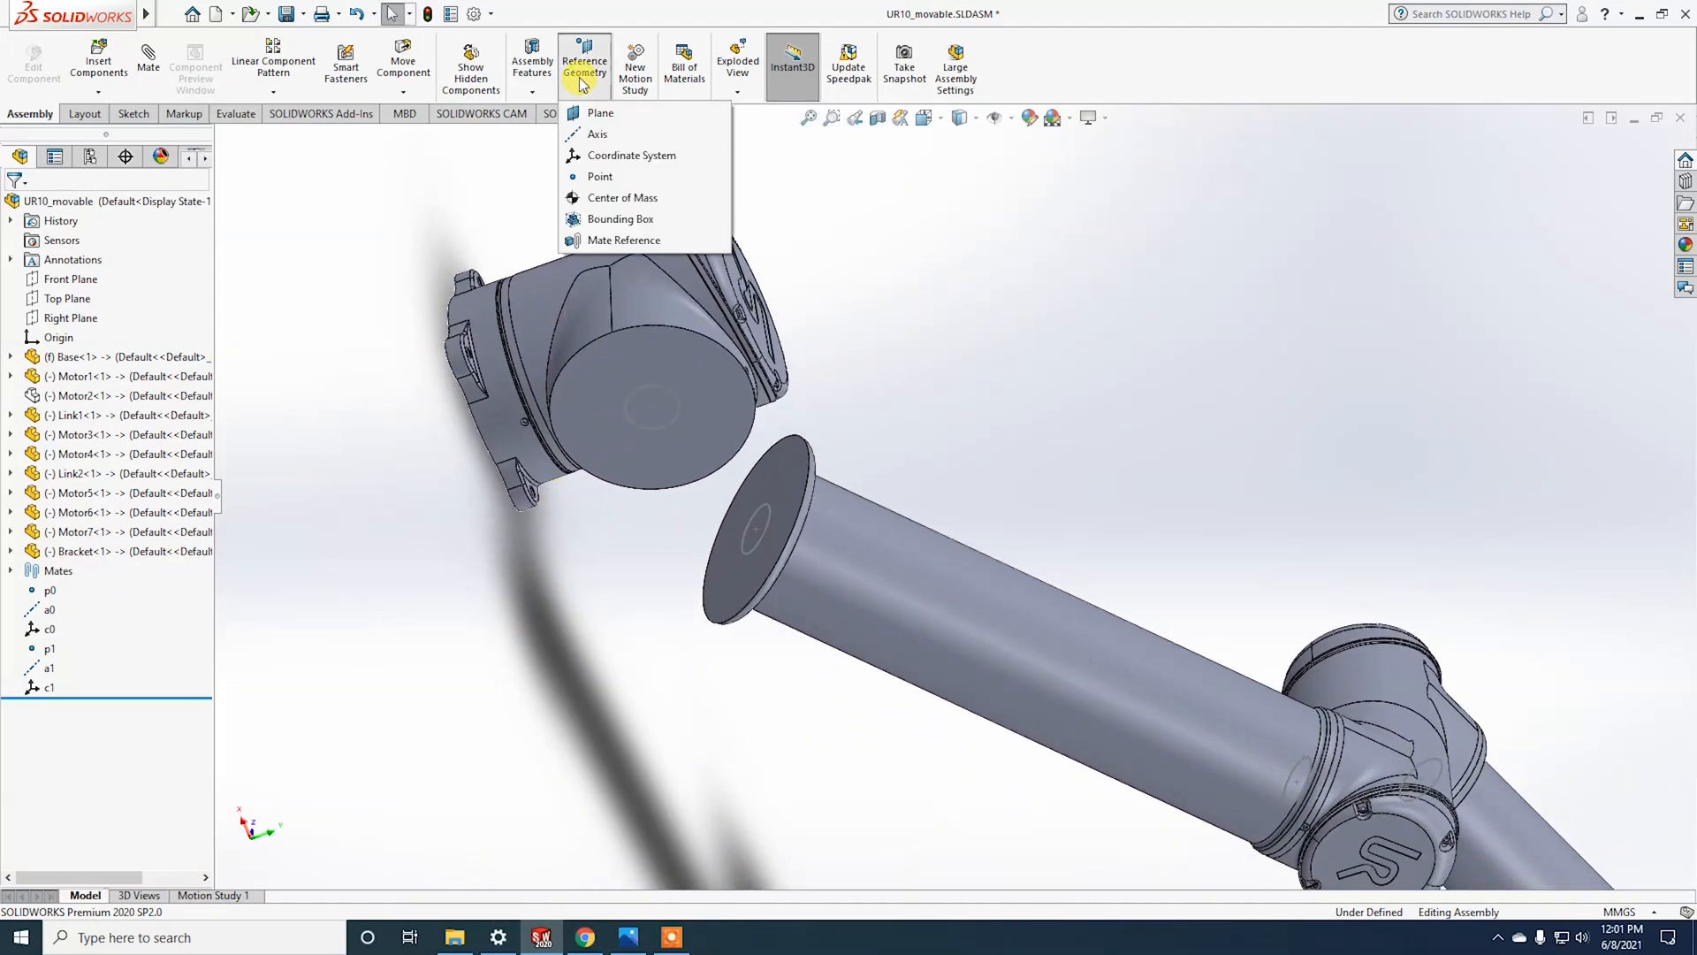
pyautogui.click(596, 178)
pyautogui.click(651, 403)
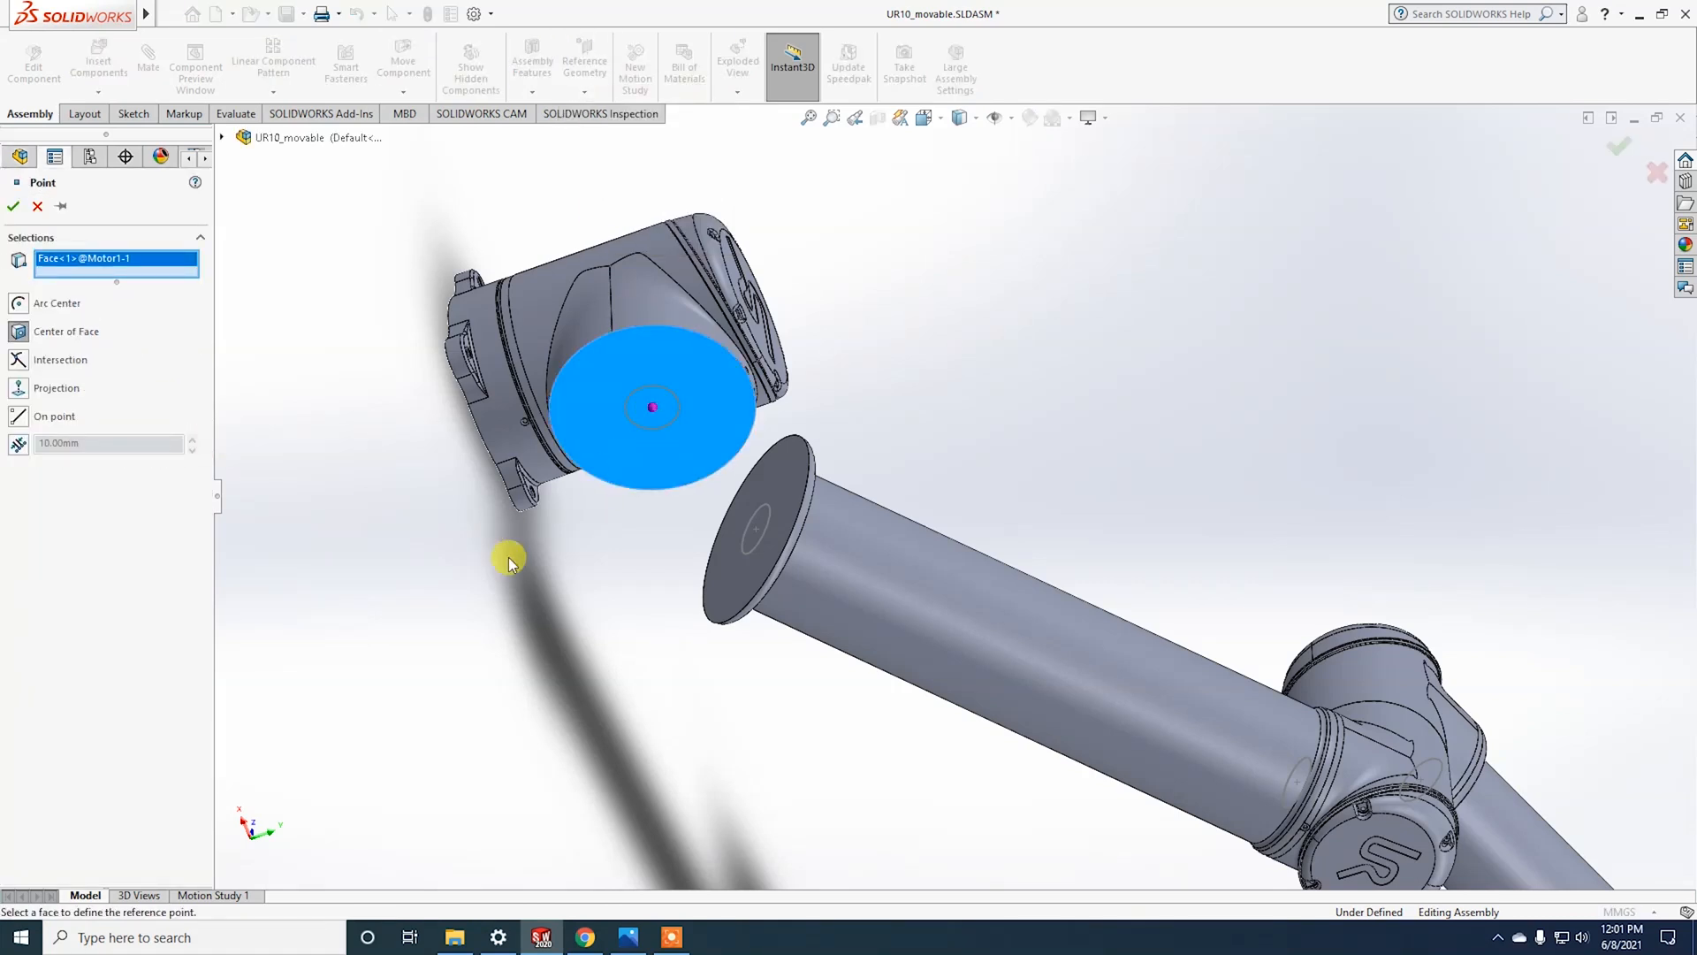
pyautogui.moveTo(510, 562); pyautogui.dragTo(591, 496, button='middle')
pyautogui.moveTo(664, 571); pyautogui.dragTo(651, 454, button='middle')
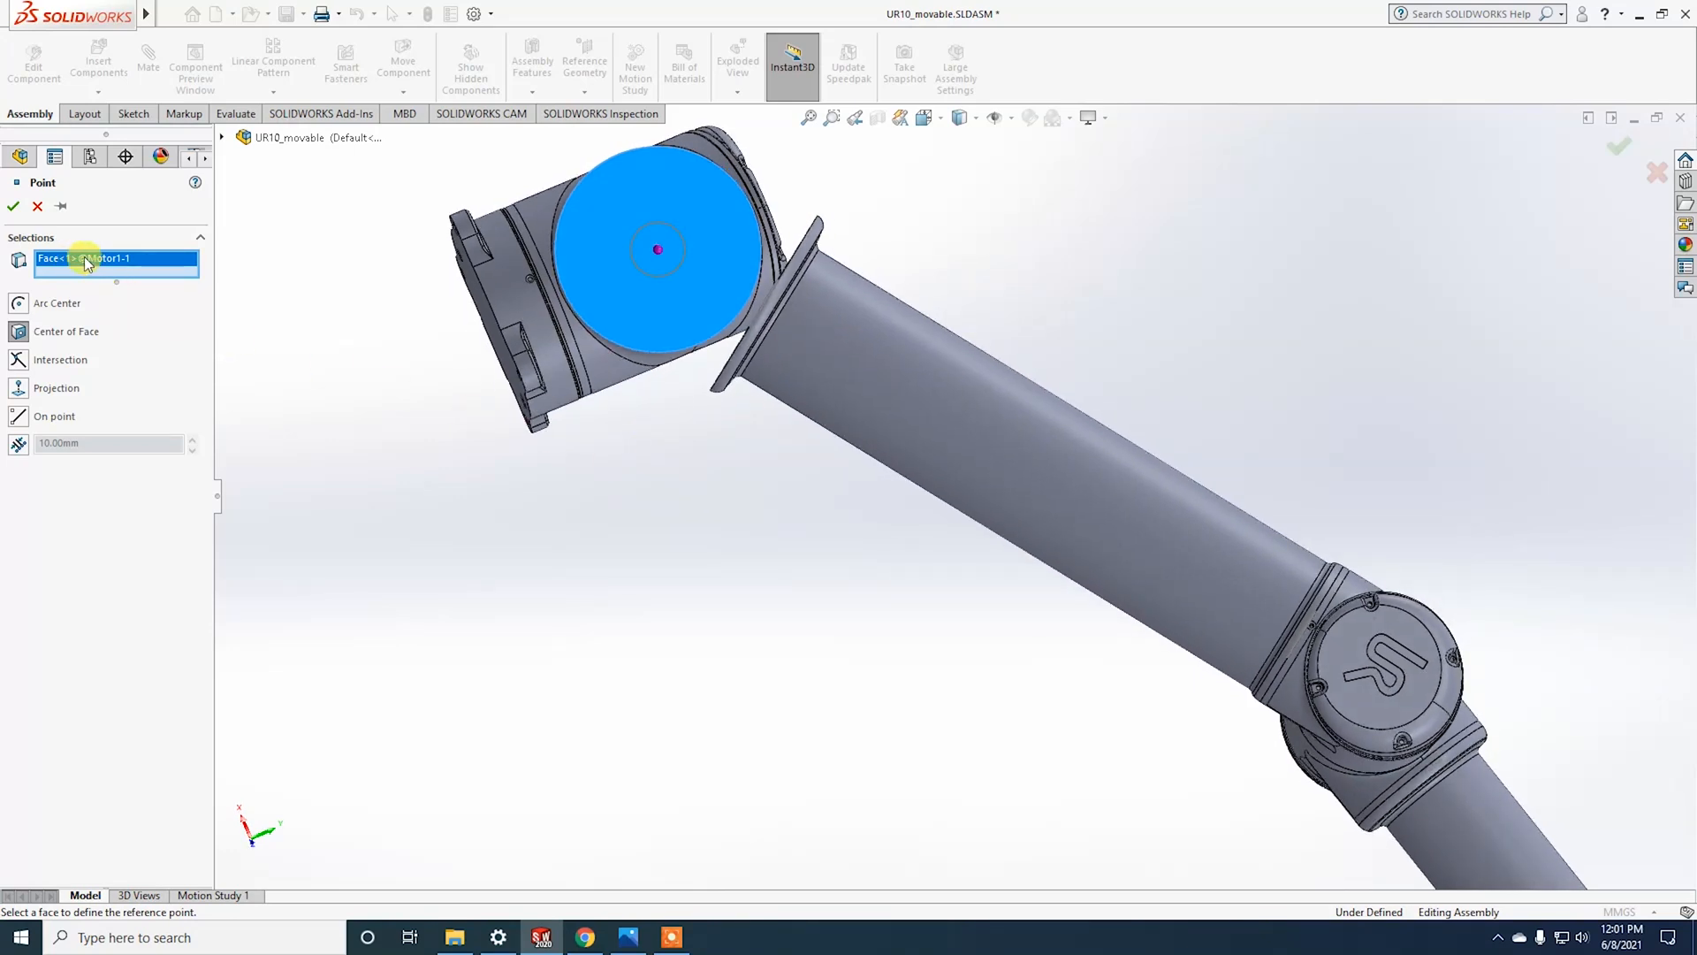
pyautogui.rightClick(86, 263)
pyautogui.click(141, 272)
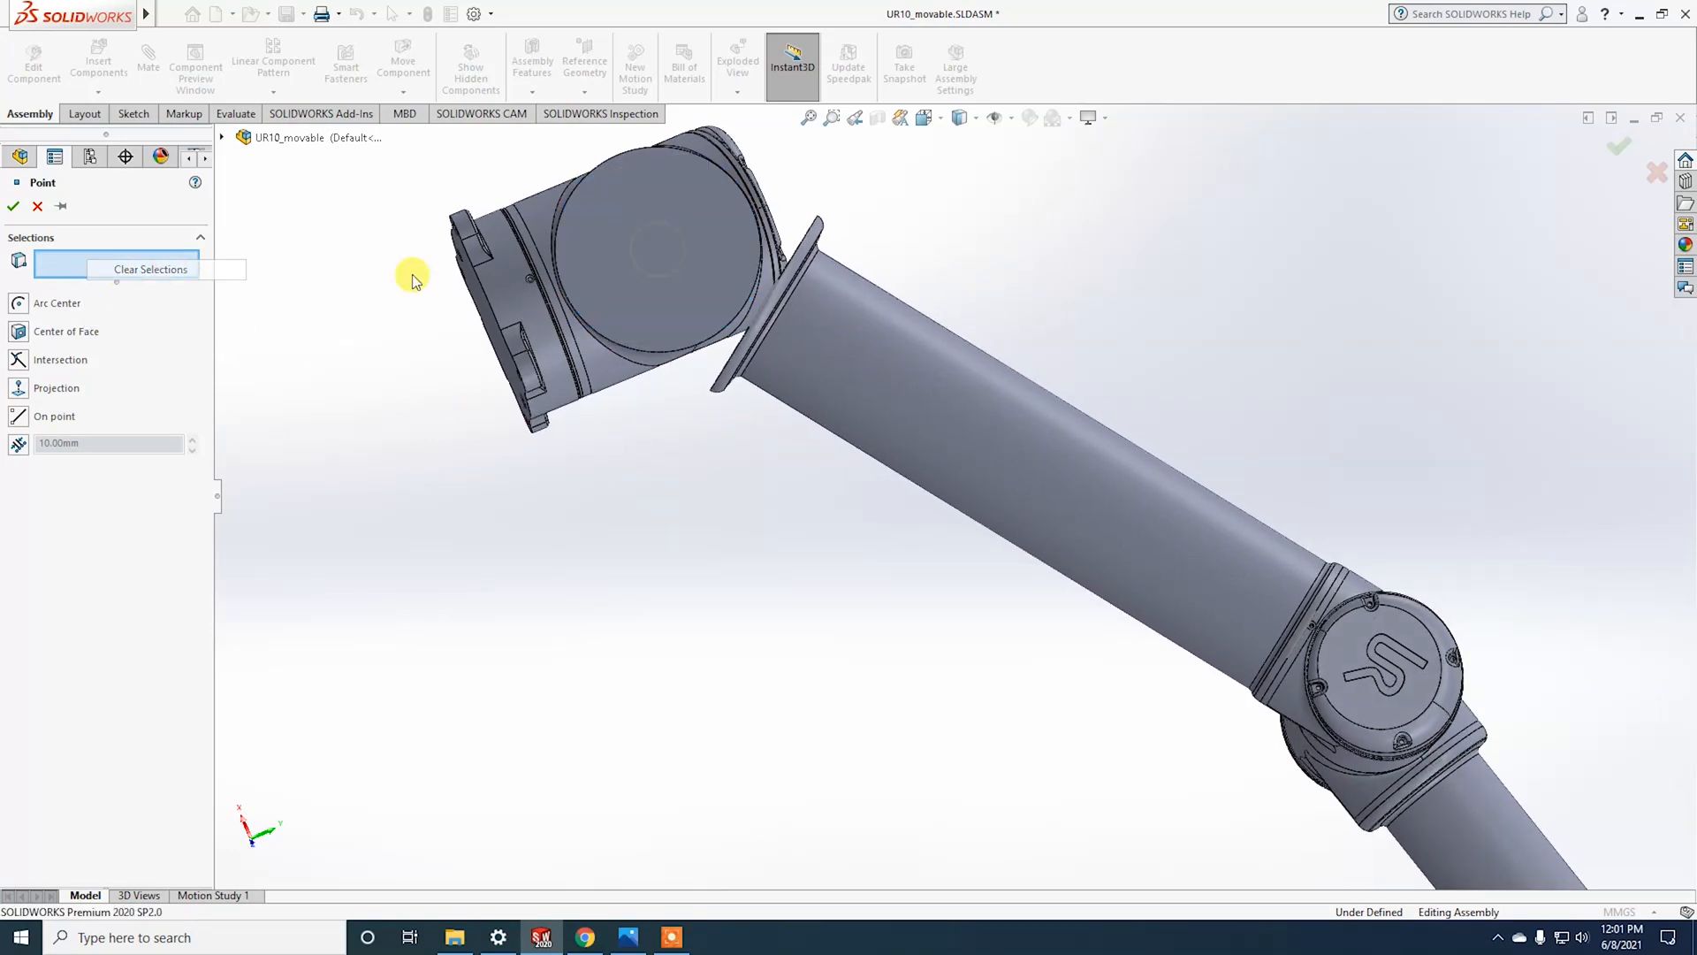
pyautogui.click(658, 249)
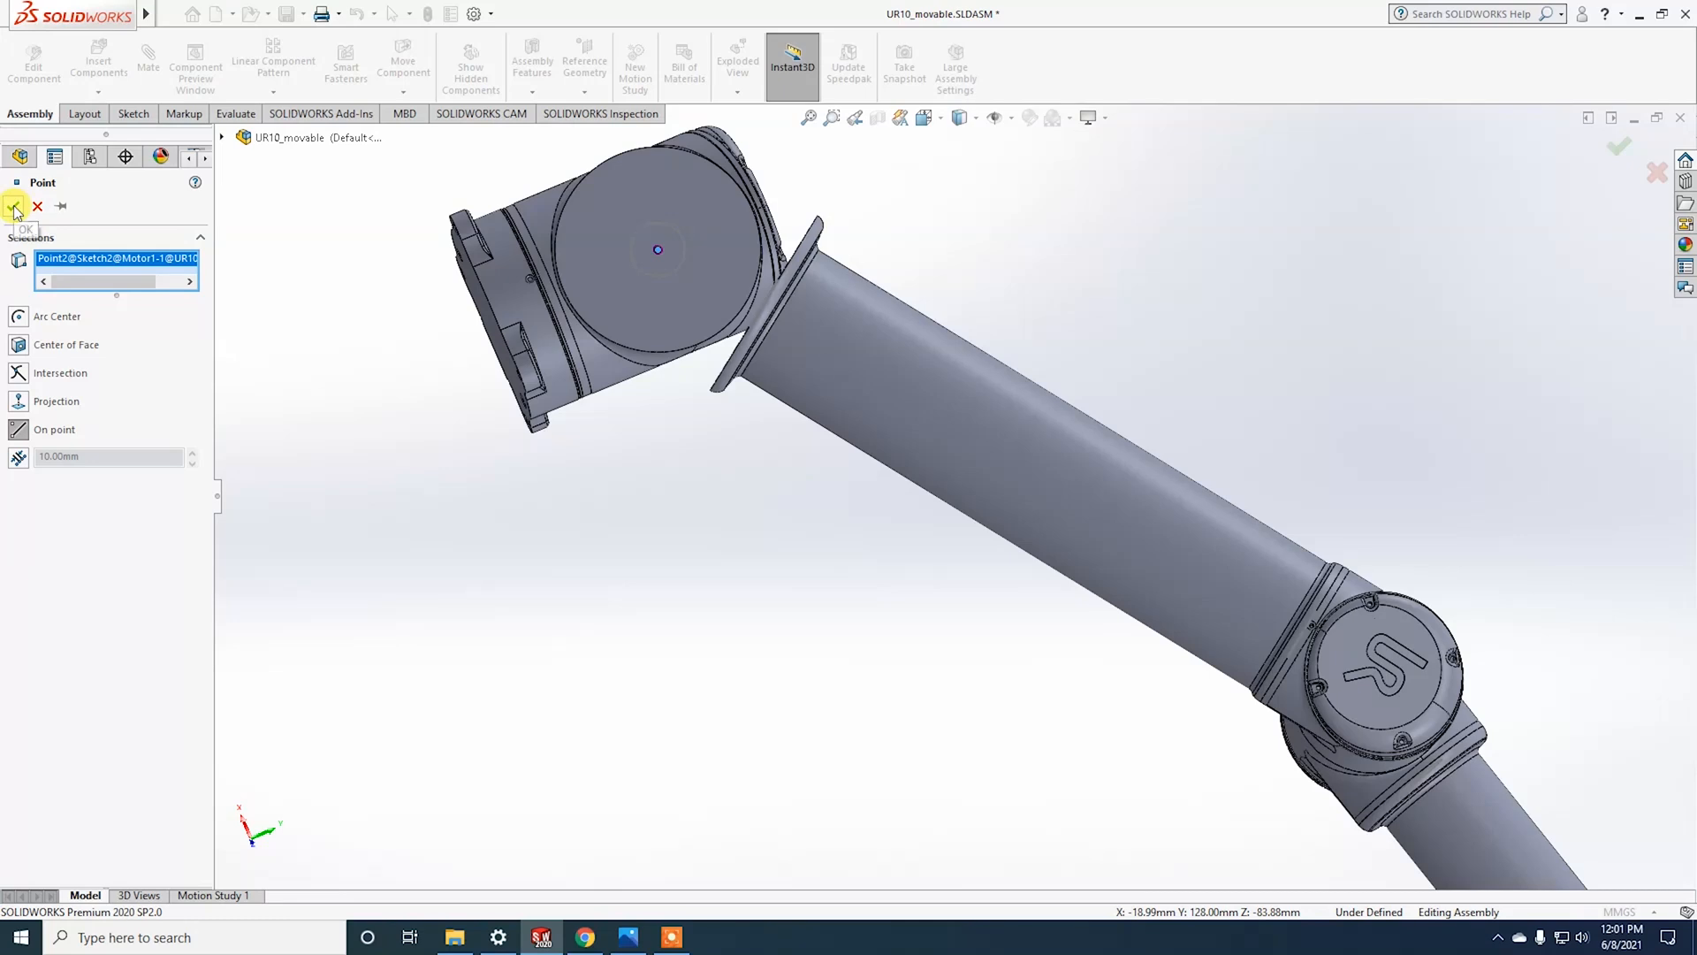
pyautogui.rightClick(80, 258)
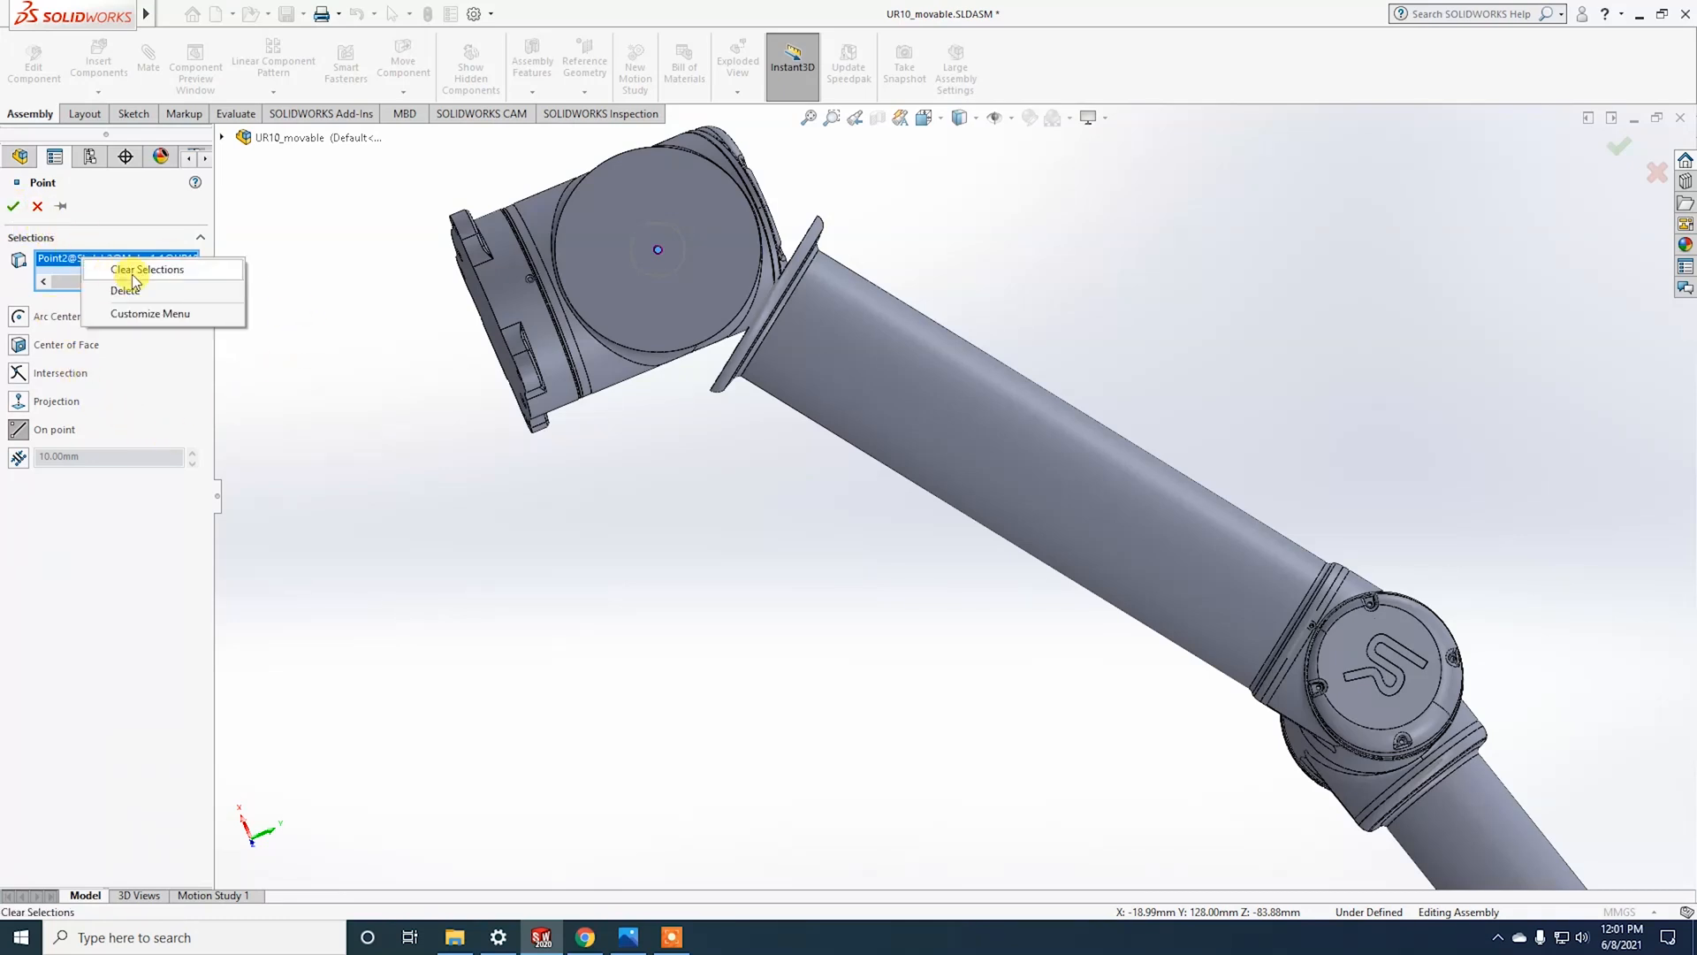
pyautogui.click(120, 270)
# Step: Define the point as the center of face on Motor1's circular joint face and name it p2
pyautogui.click(57, 330)
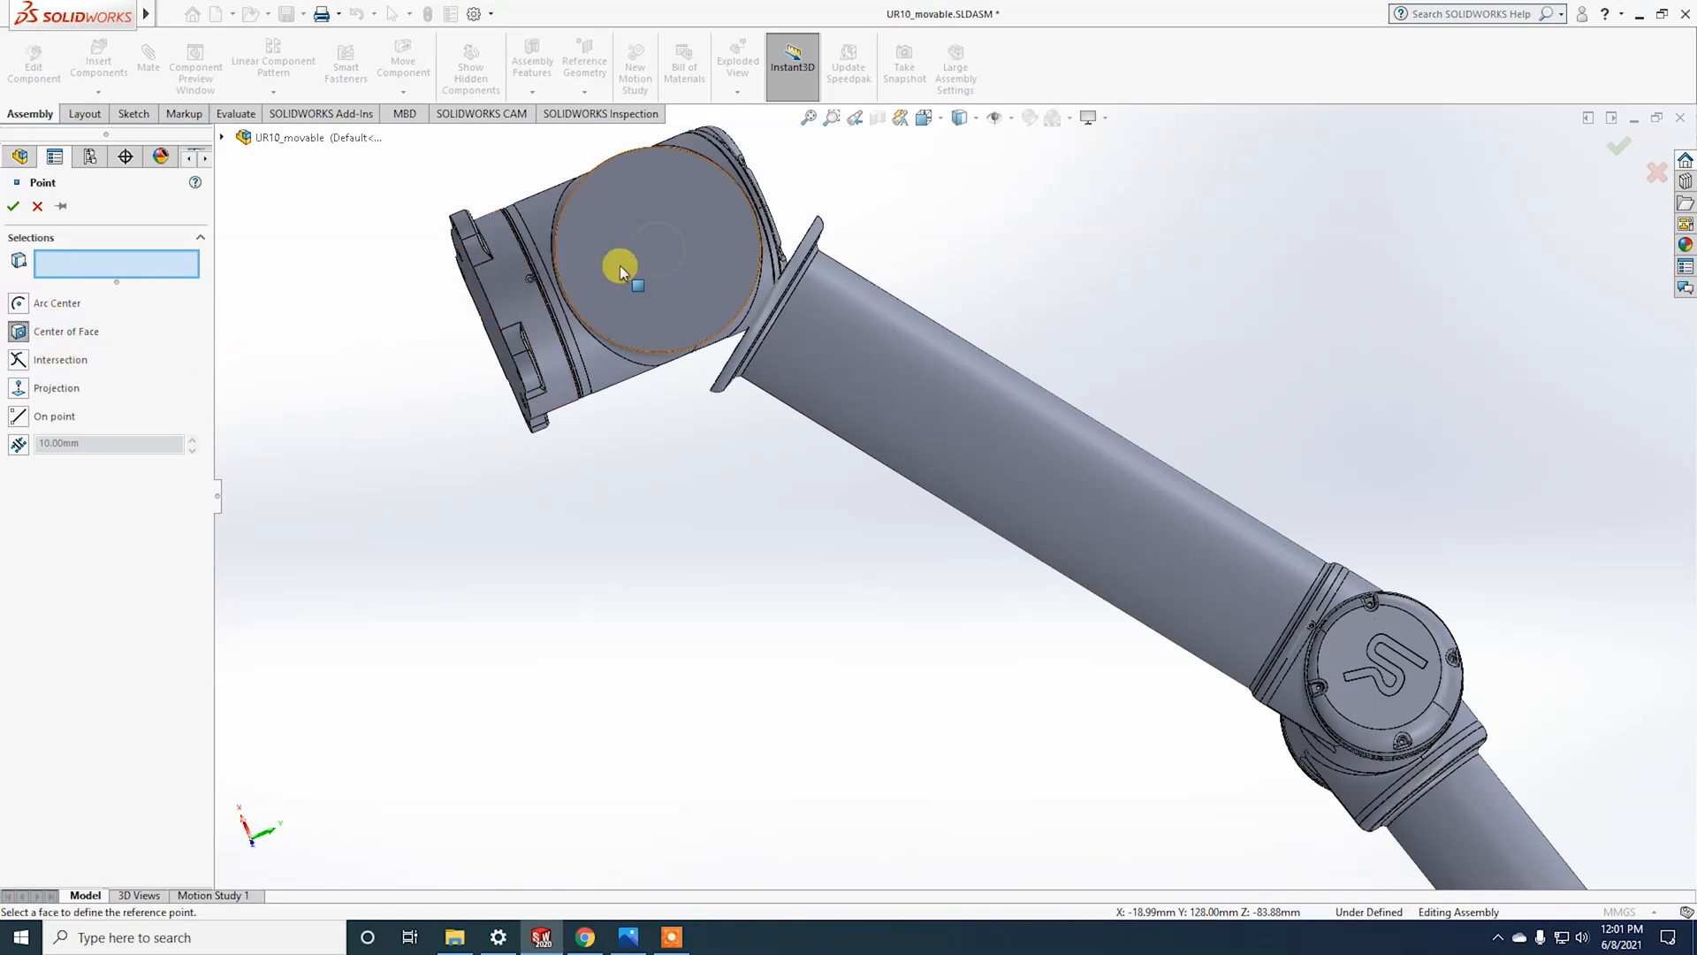
pyautogui.click(695, 239)
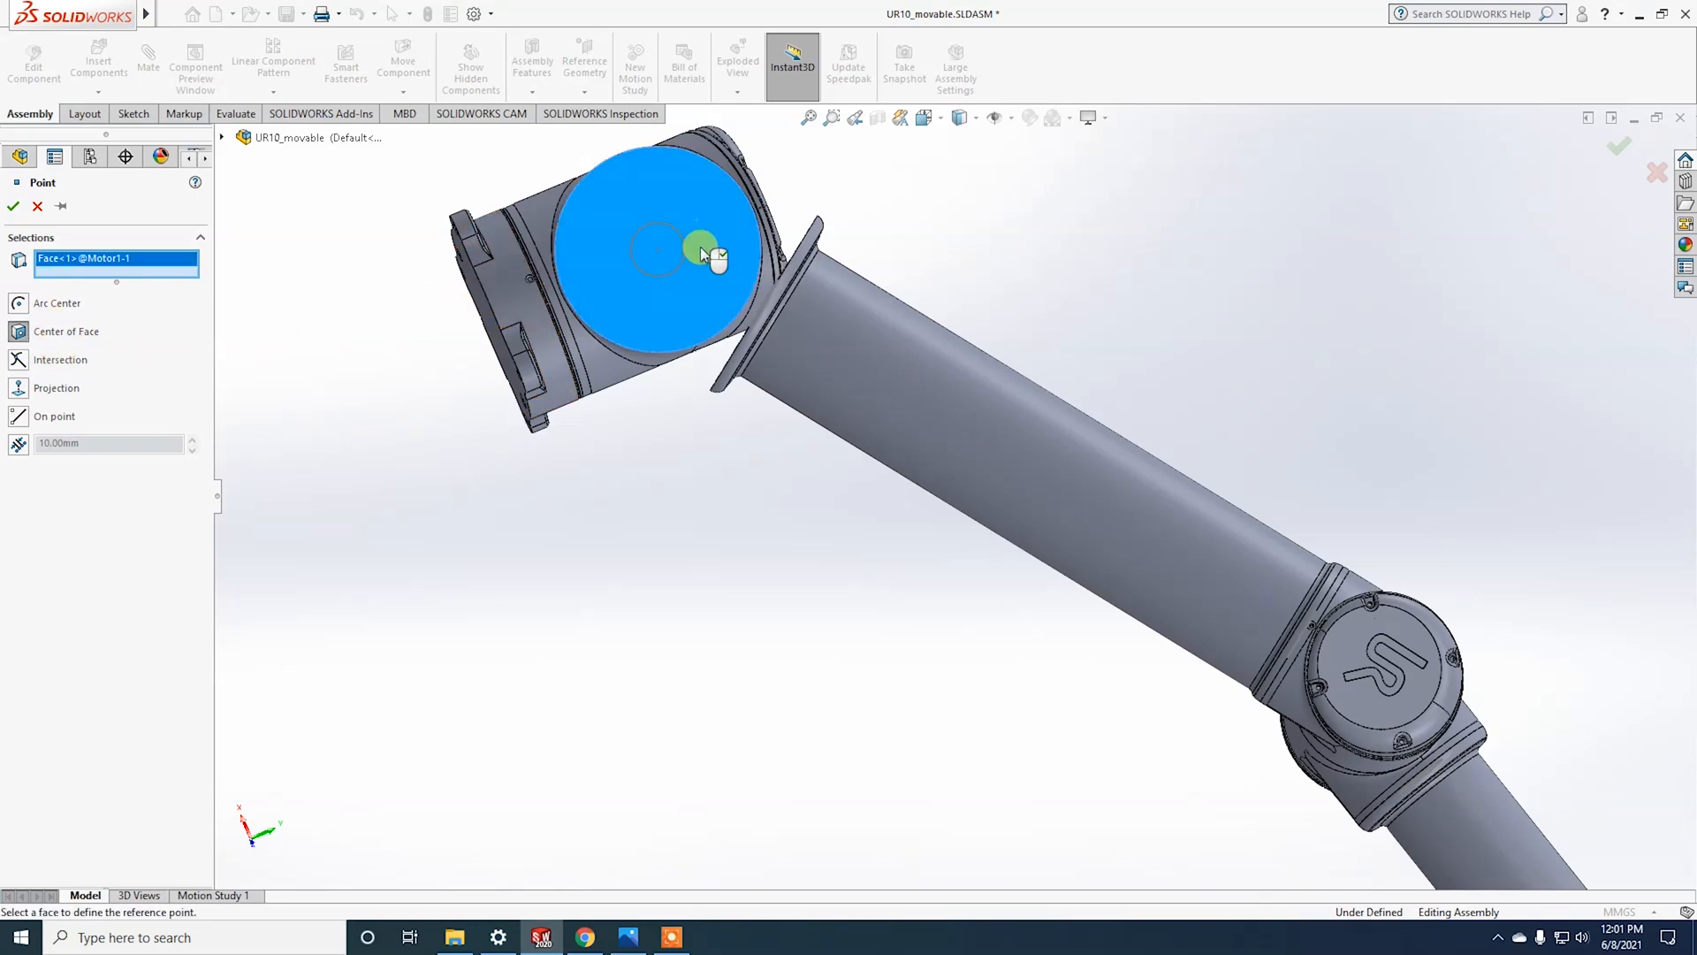
pyautogui.click(13, 209)
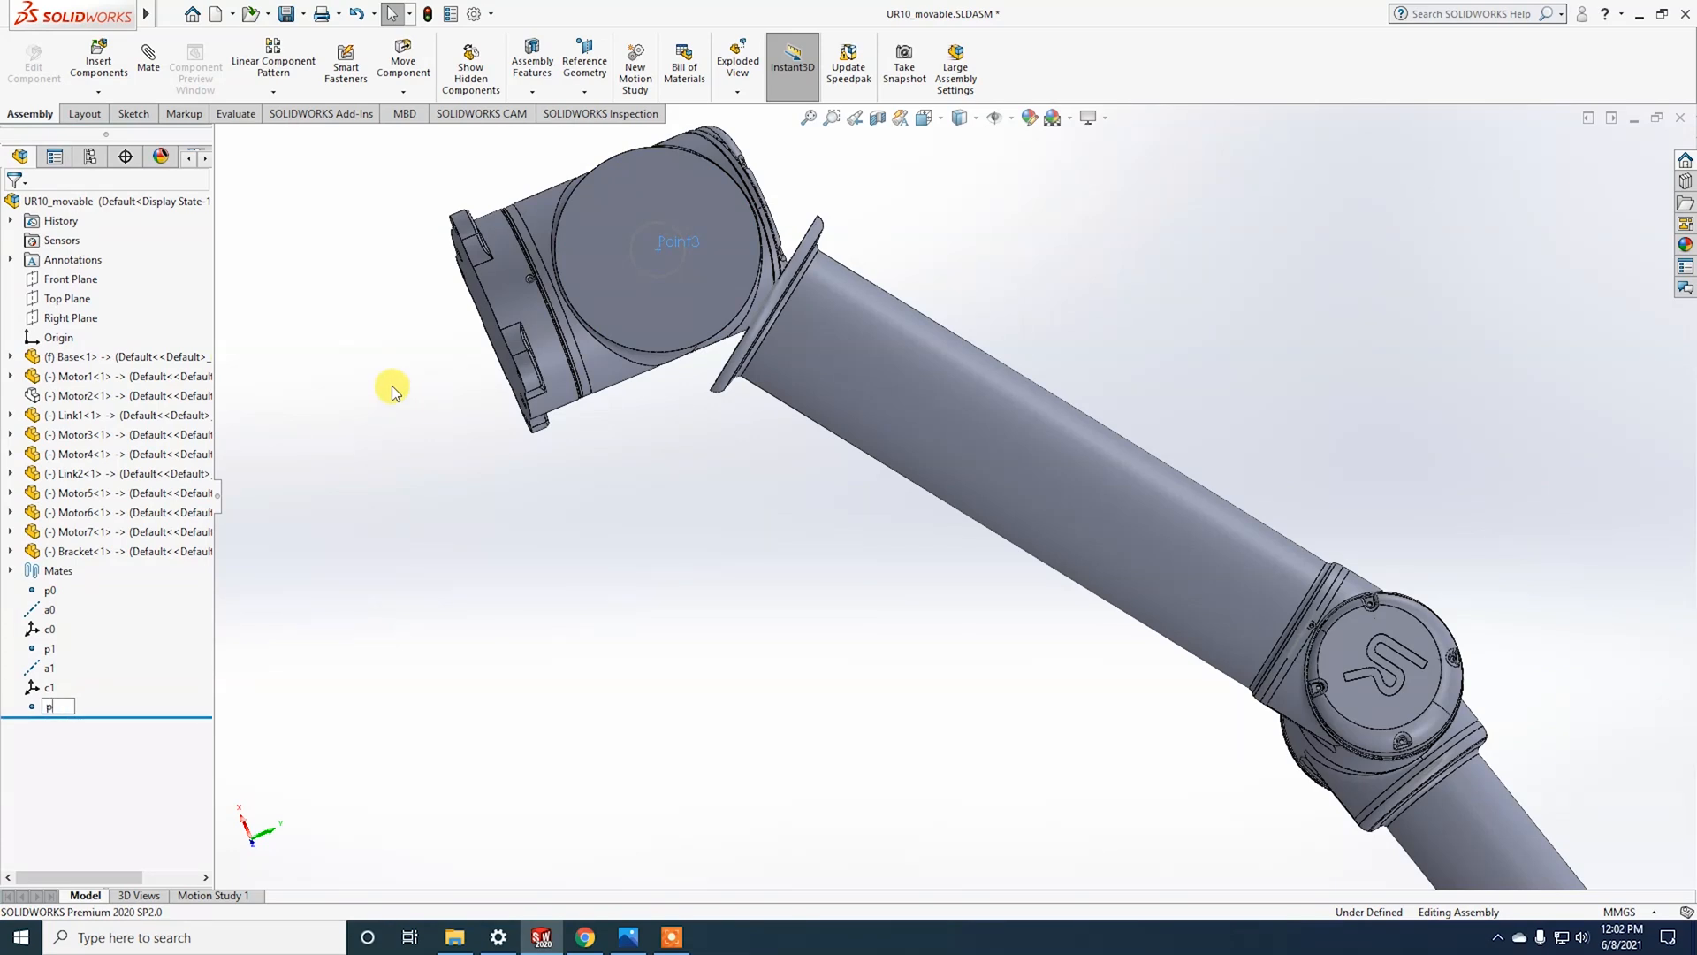
pyautogui.press('Return')
# Step: Create a reference axis through p2 perpendicular to Motor1's circular joint face and name it a2
pyautogui.click(590, 71)
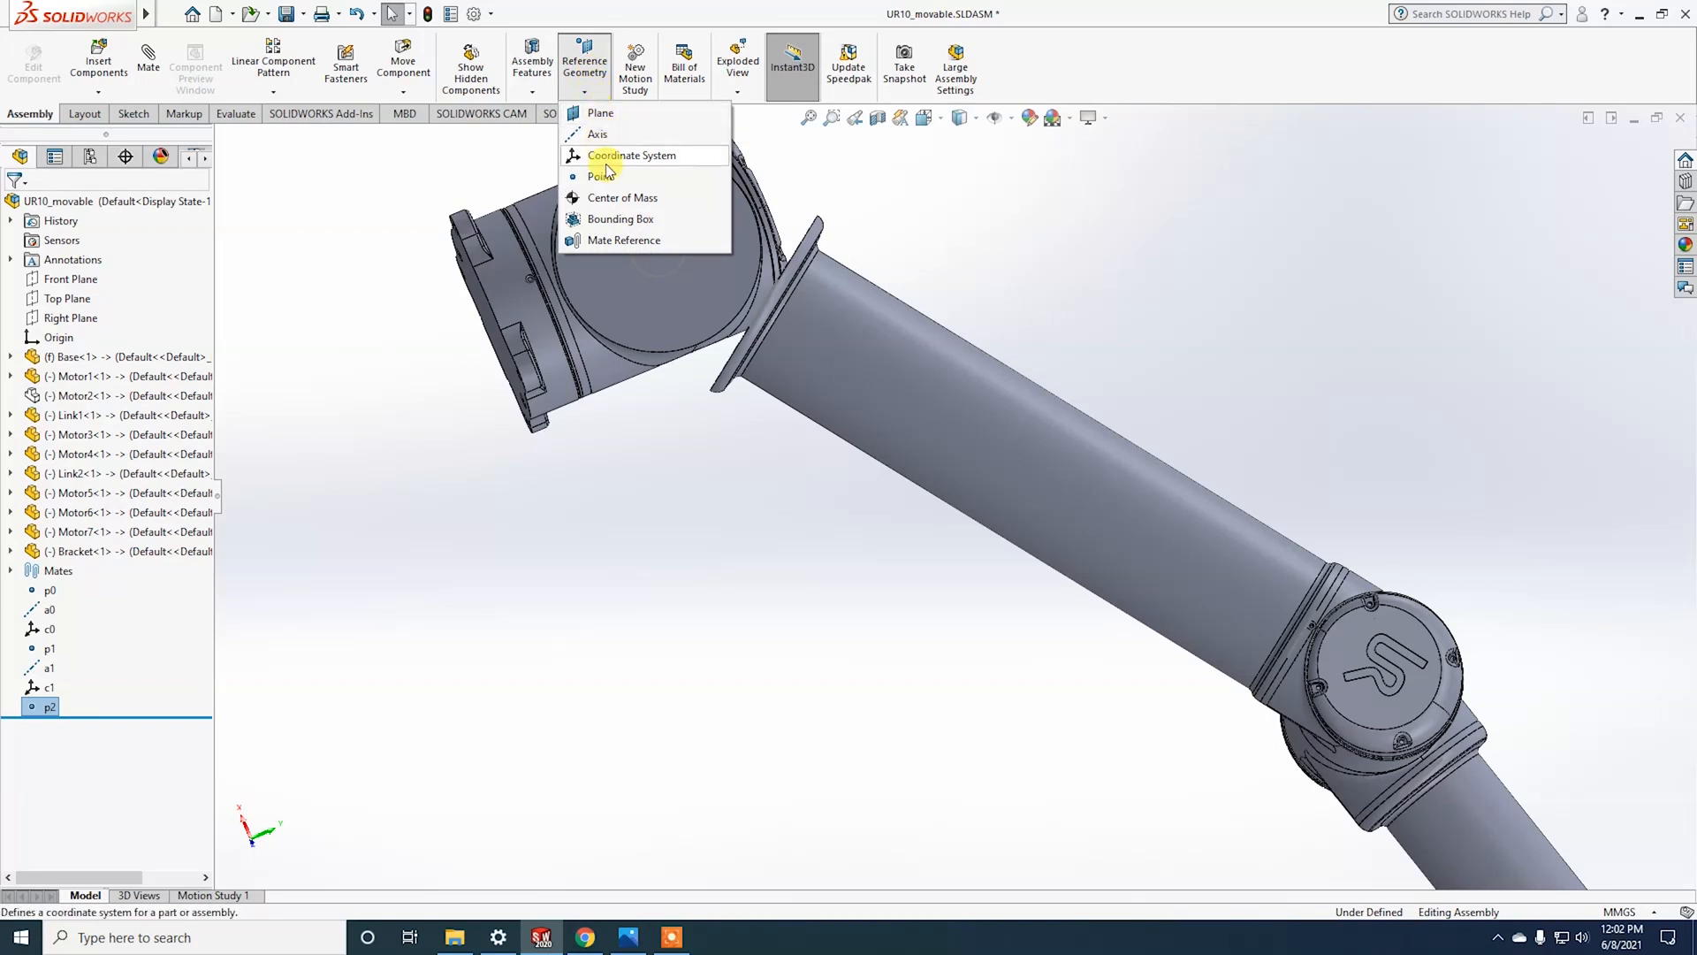
pyautogui.click(598, 134)
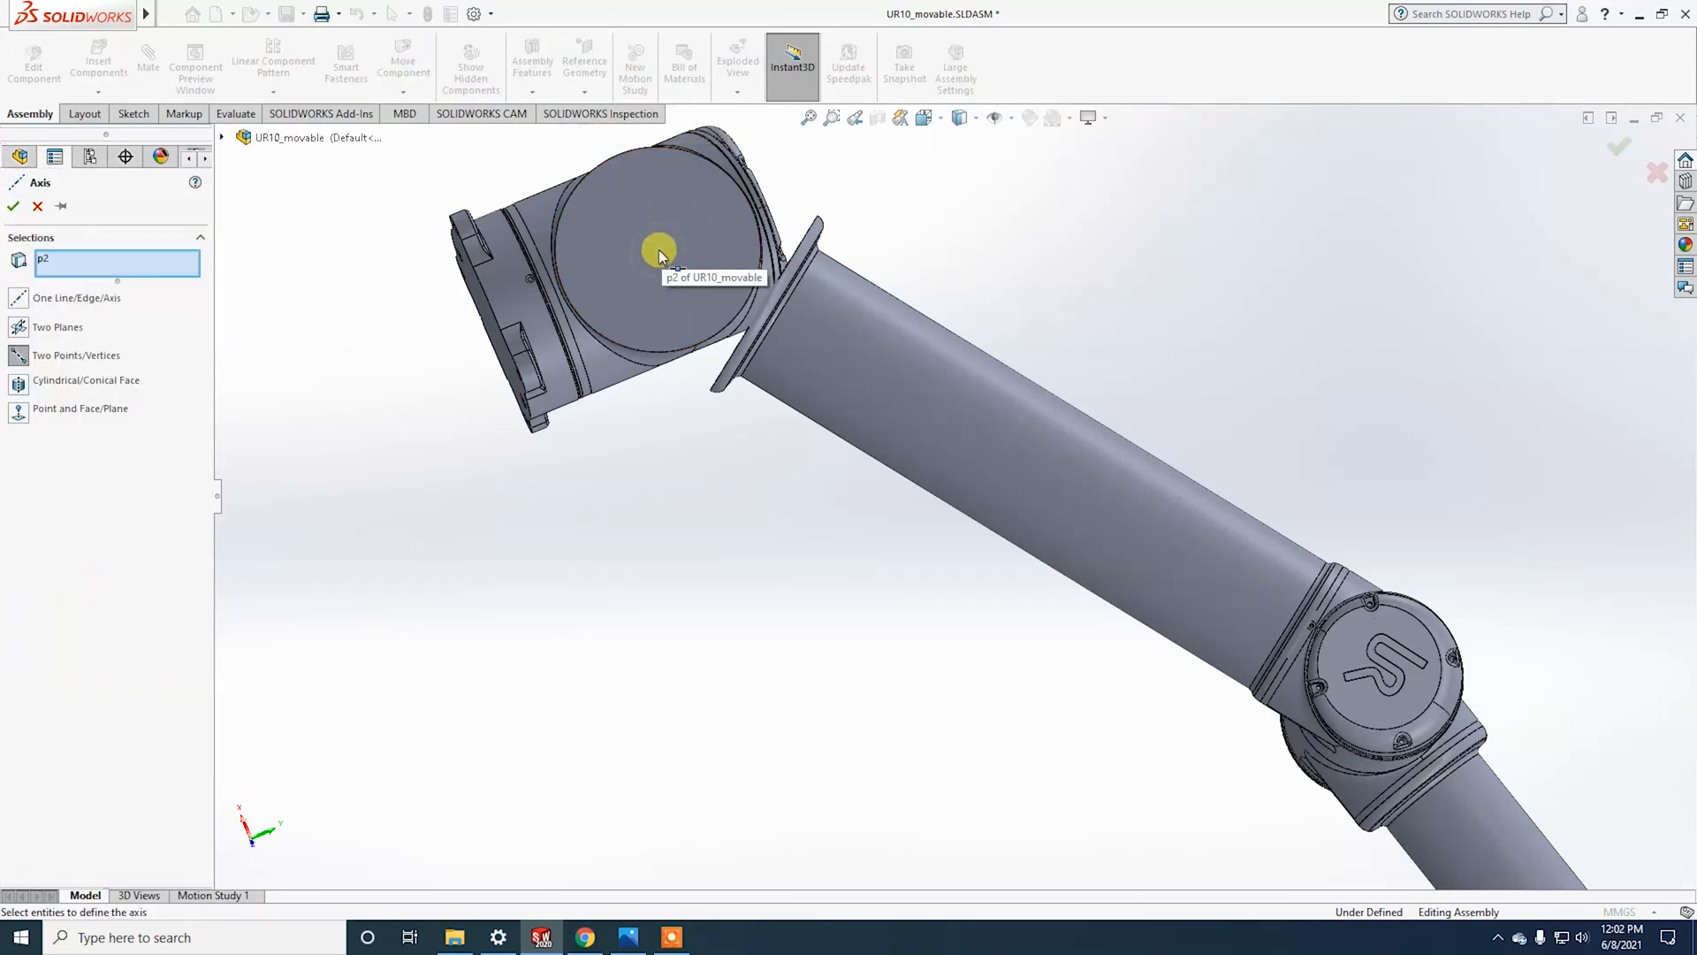
pyautogui.click(709, 258)
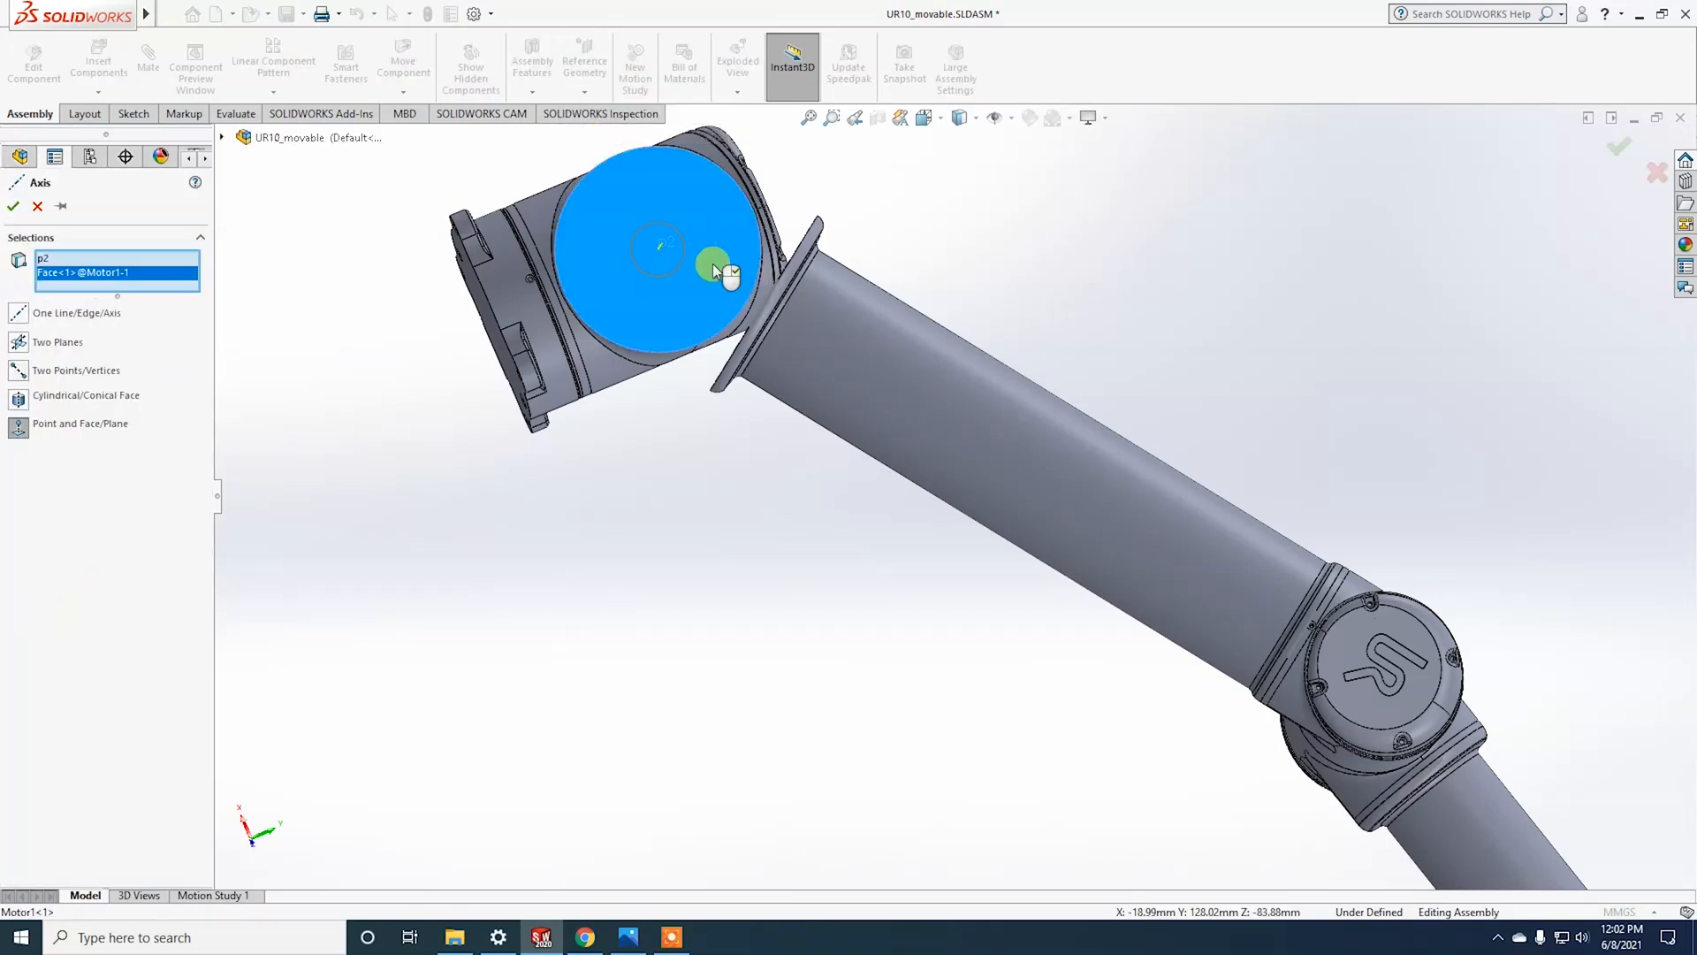
pyautogui.click(15, 208)
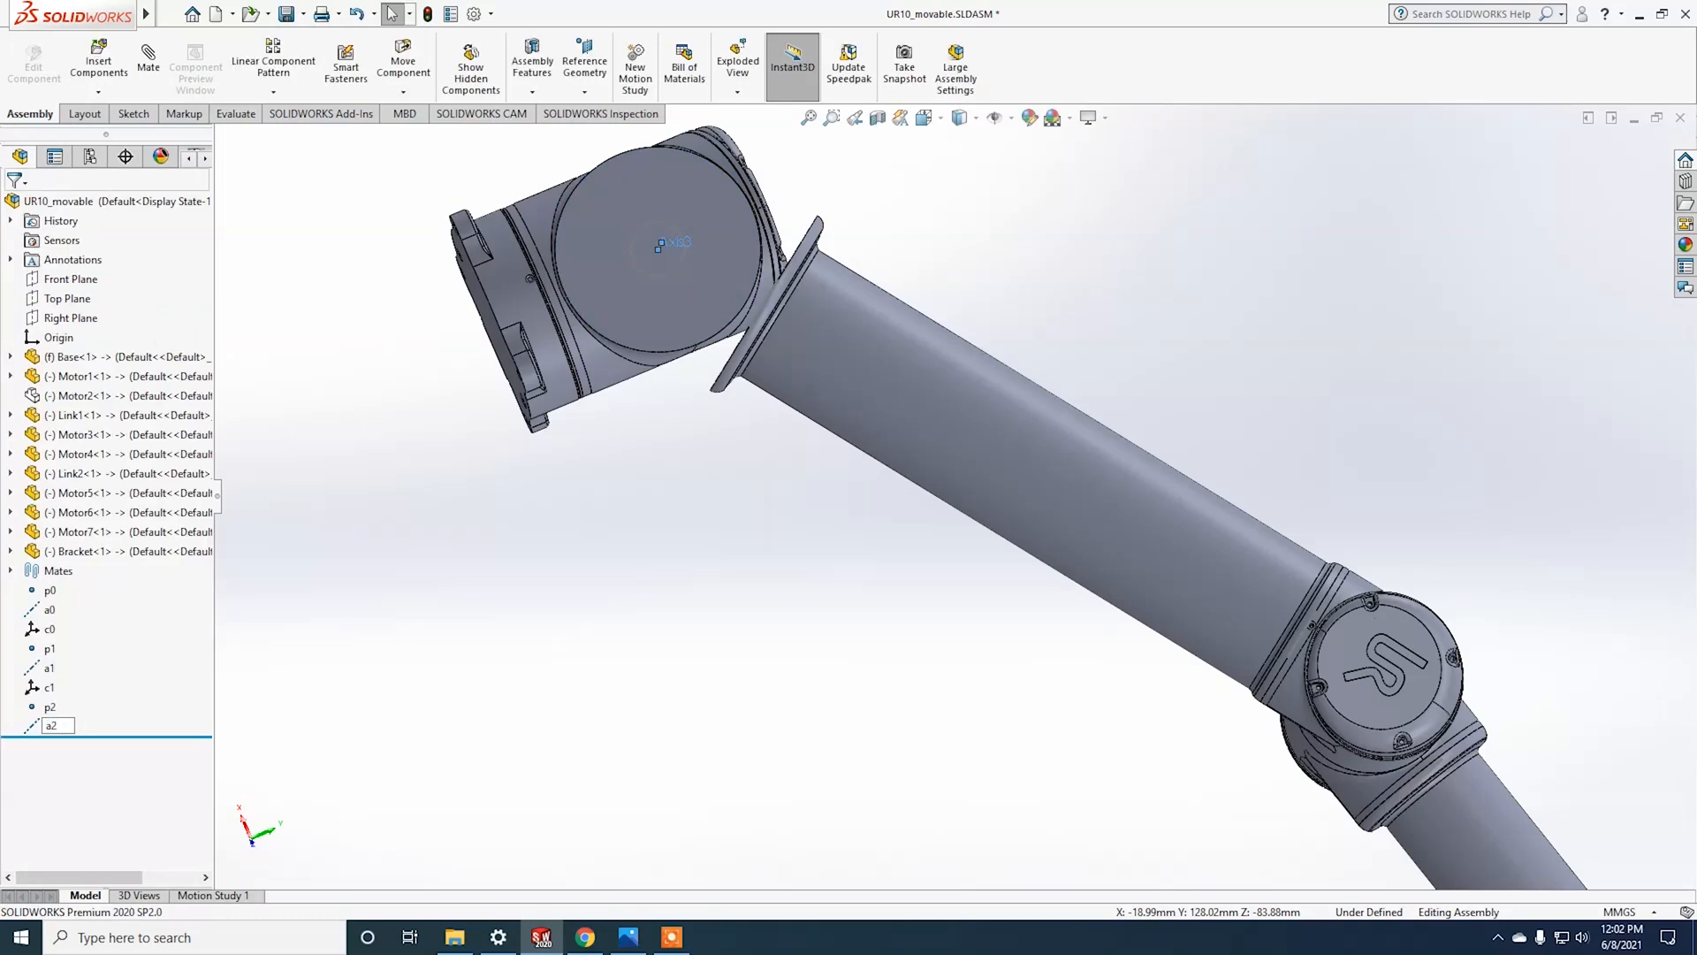
pyautogui.press('Return')
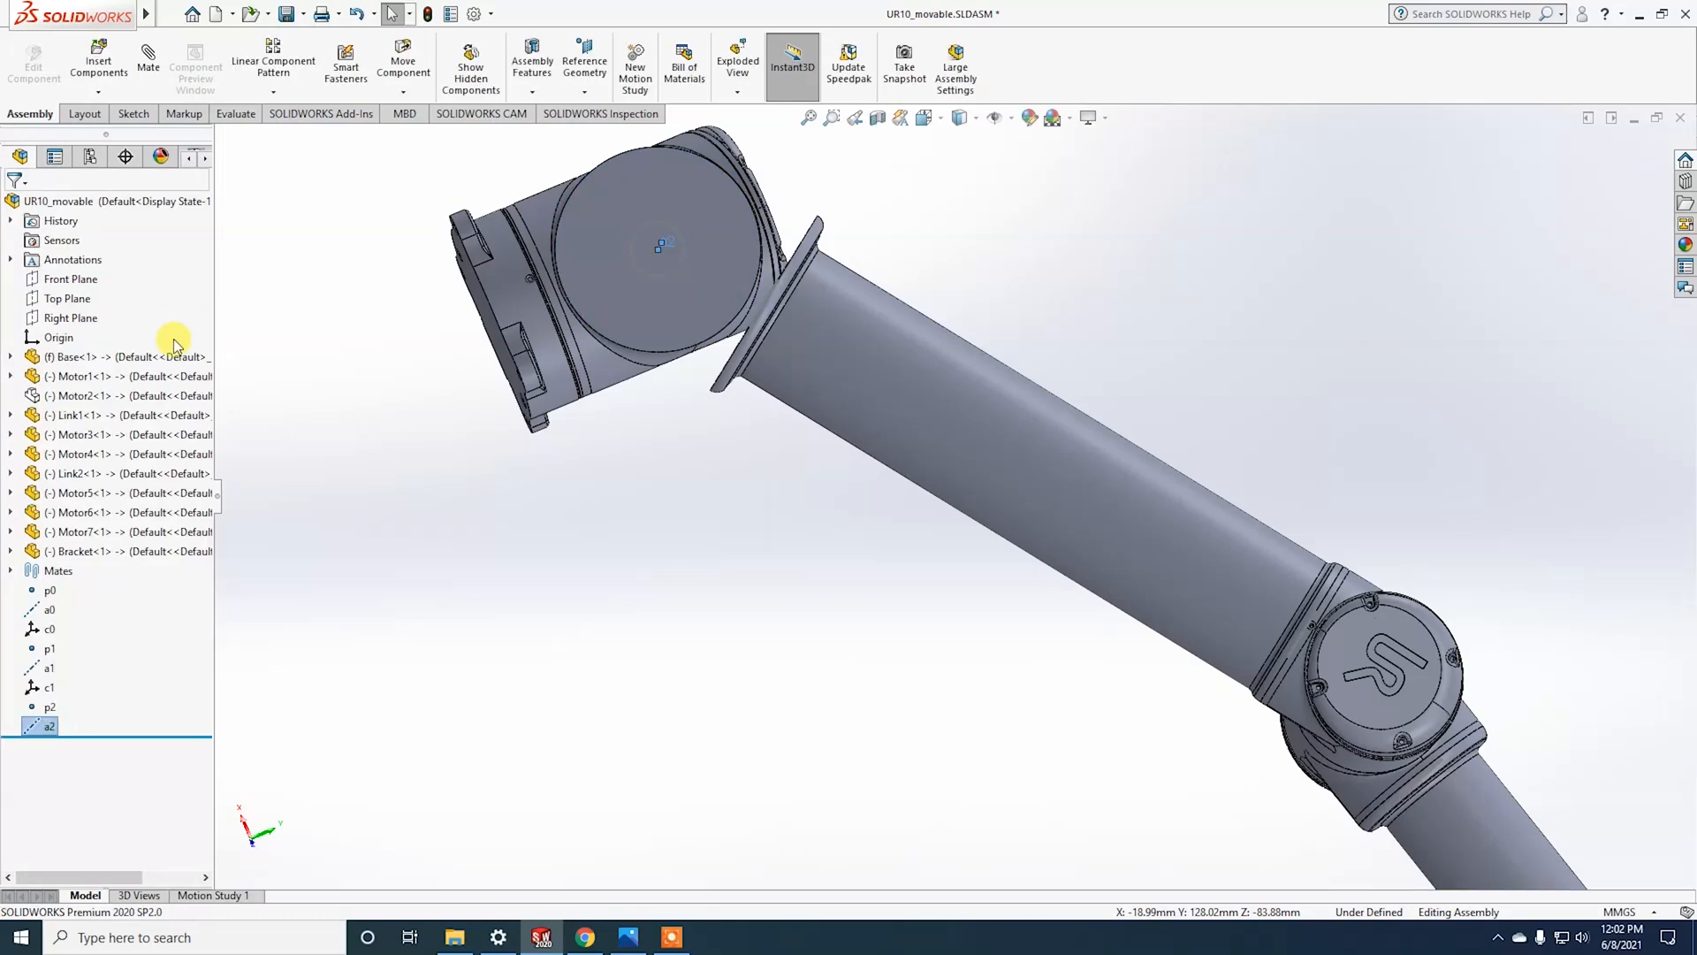
# Step: Create a coordinate system at p2, with Z normal to Motor1's circular joint face and pointing outward, and name it c2
pyautogui.click(50, 707)
pyautogui.click(584, 57)
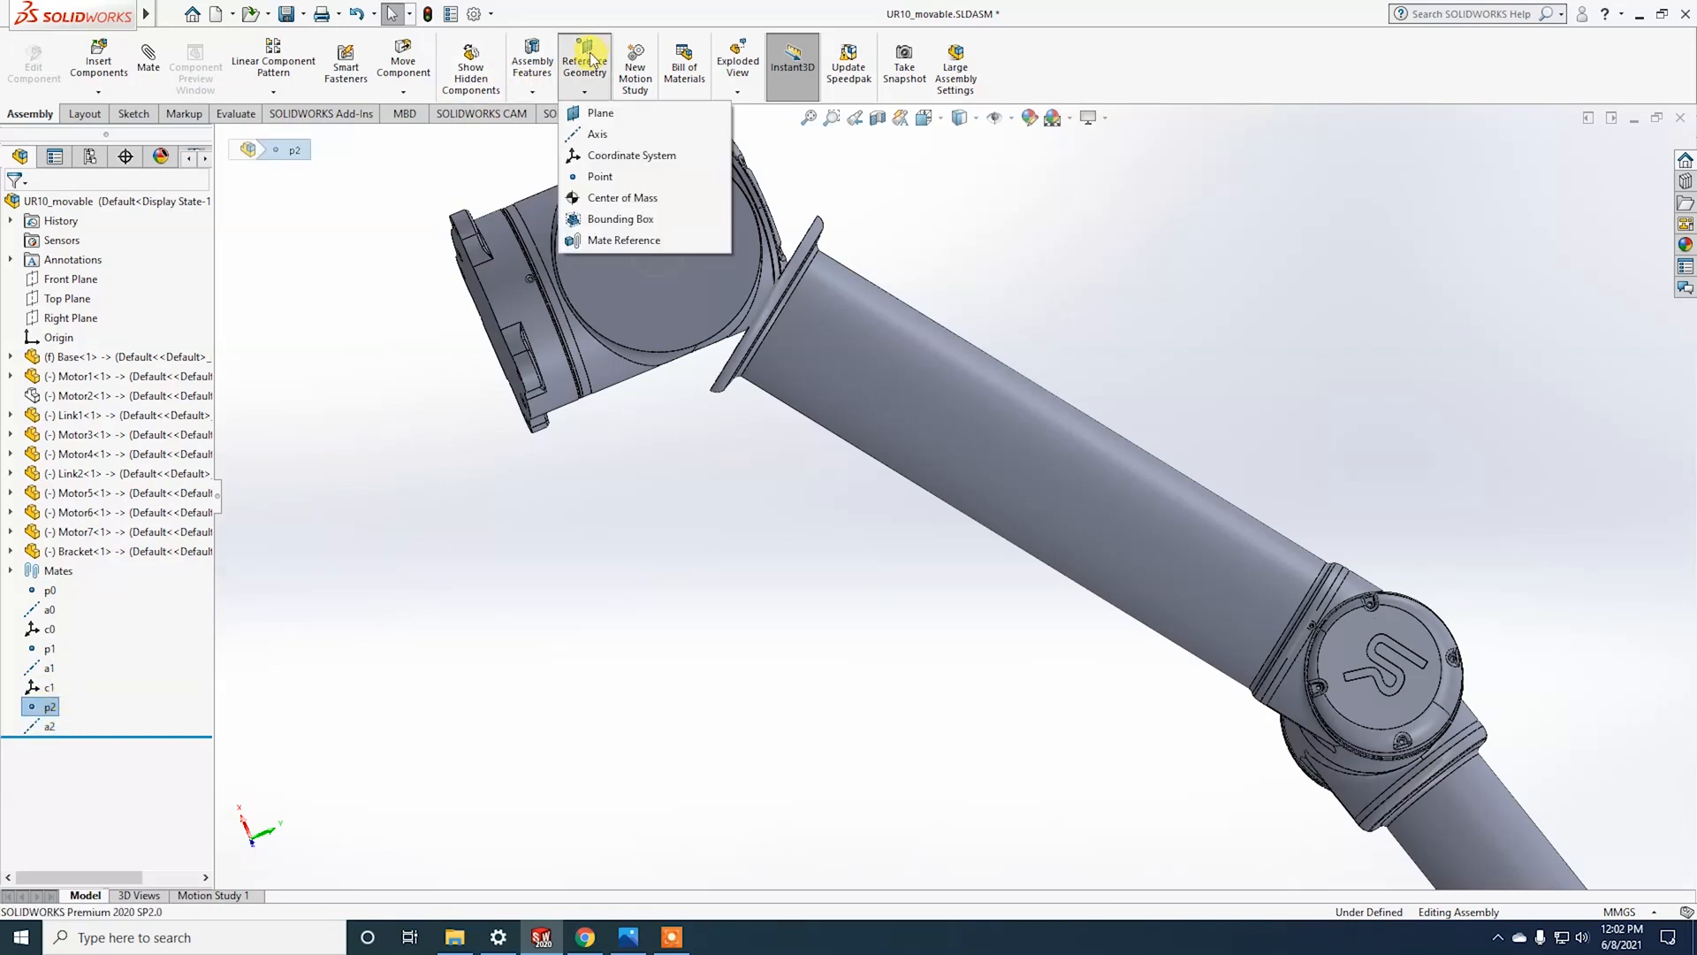
pyautogui.click(606, 161)
pyautogui.moveTo(655, 473); pyautogui.dragTo(814, 449, button='middle')
pyautogui.click(63, 407)
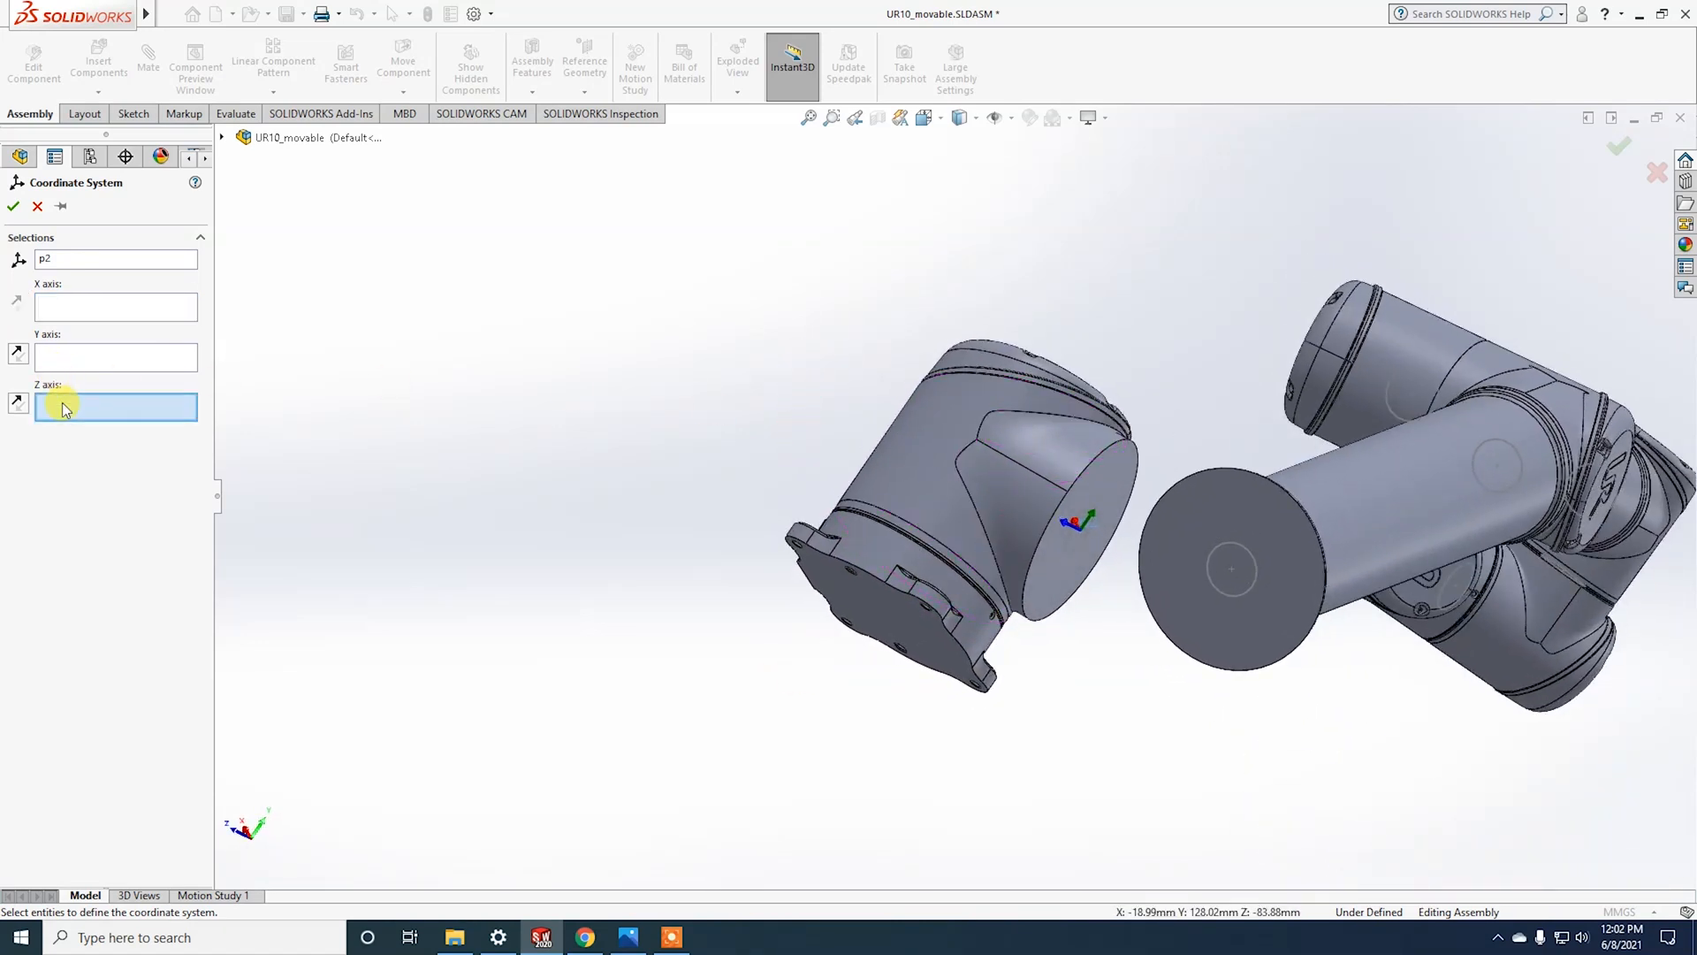
pyautogui.click(18, 404)
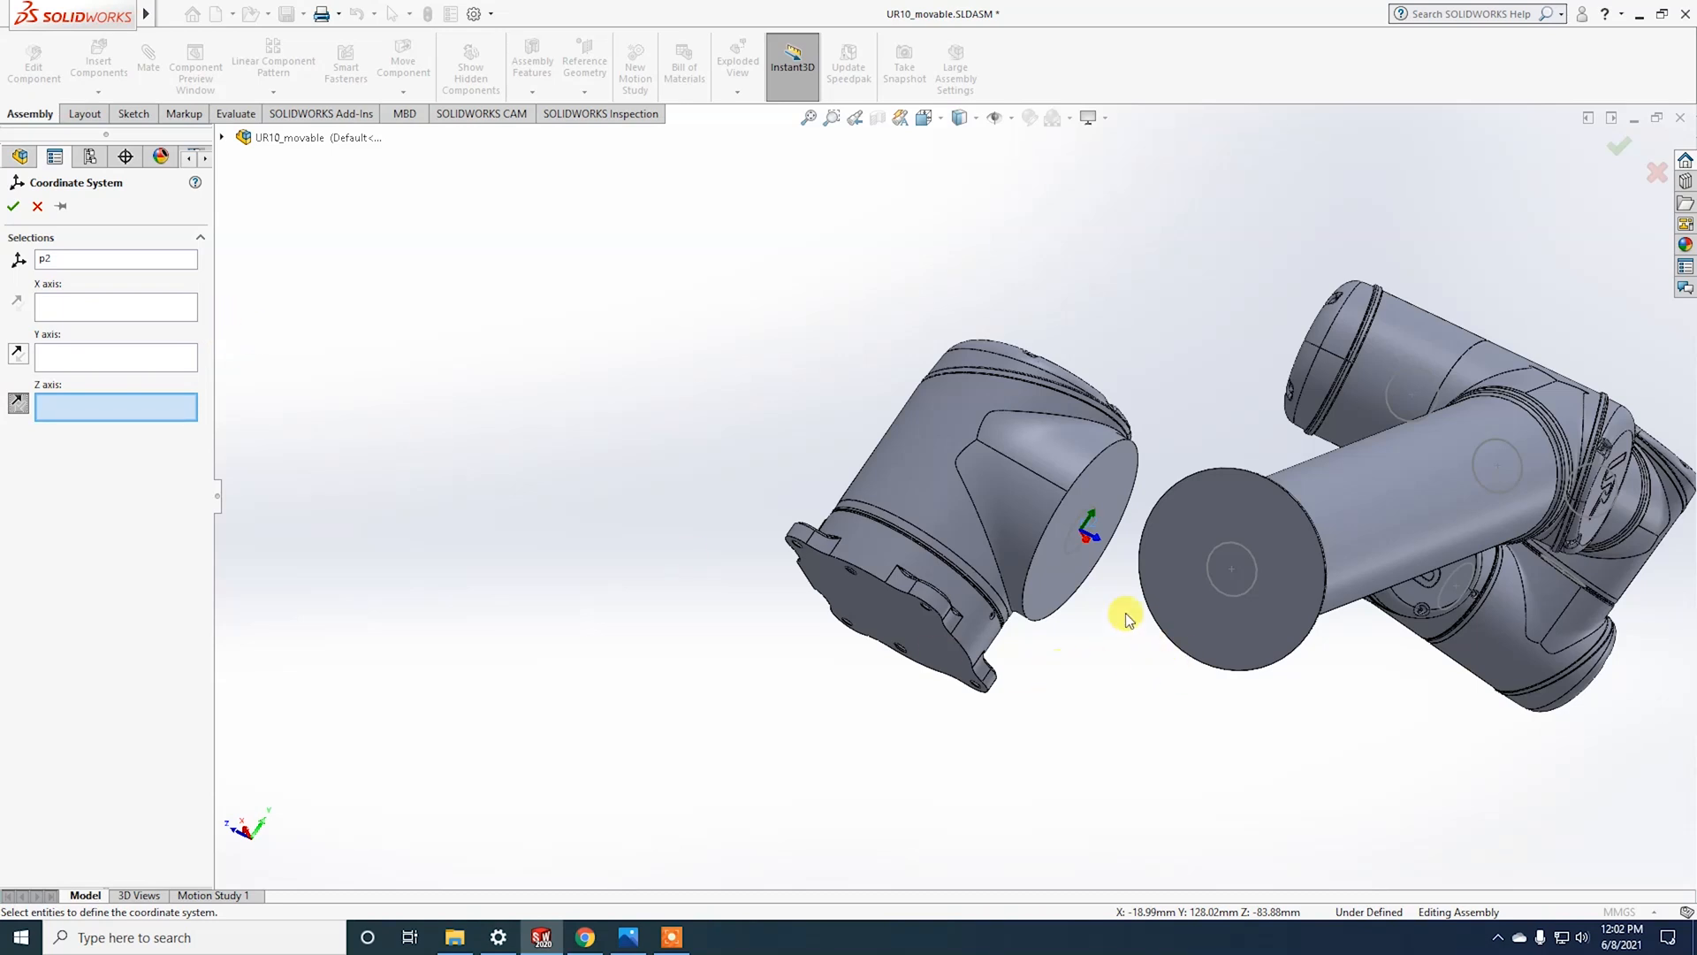
pyautogui.click(1057, 589)
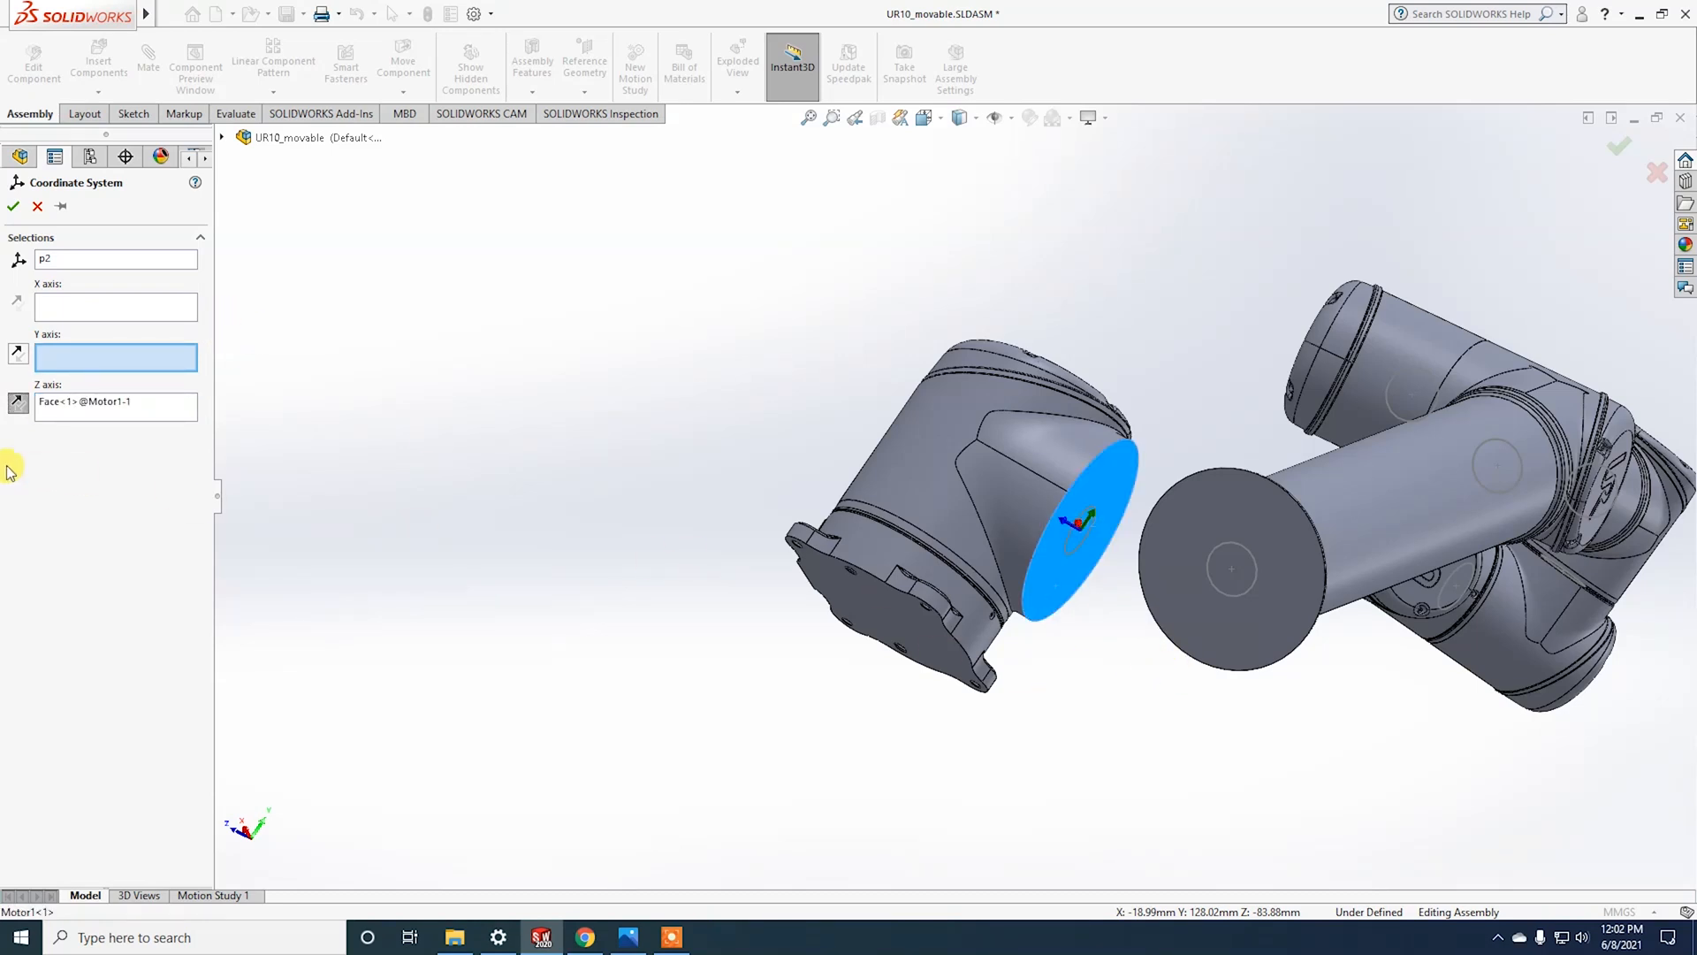
pyautogui.moveTo(227, 481); pyautogui.dragTo(101, 384, button='middle')
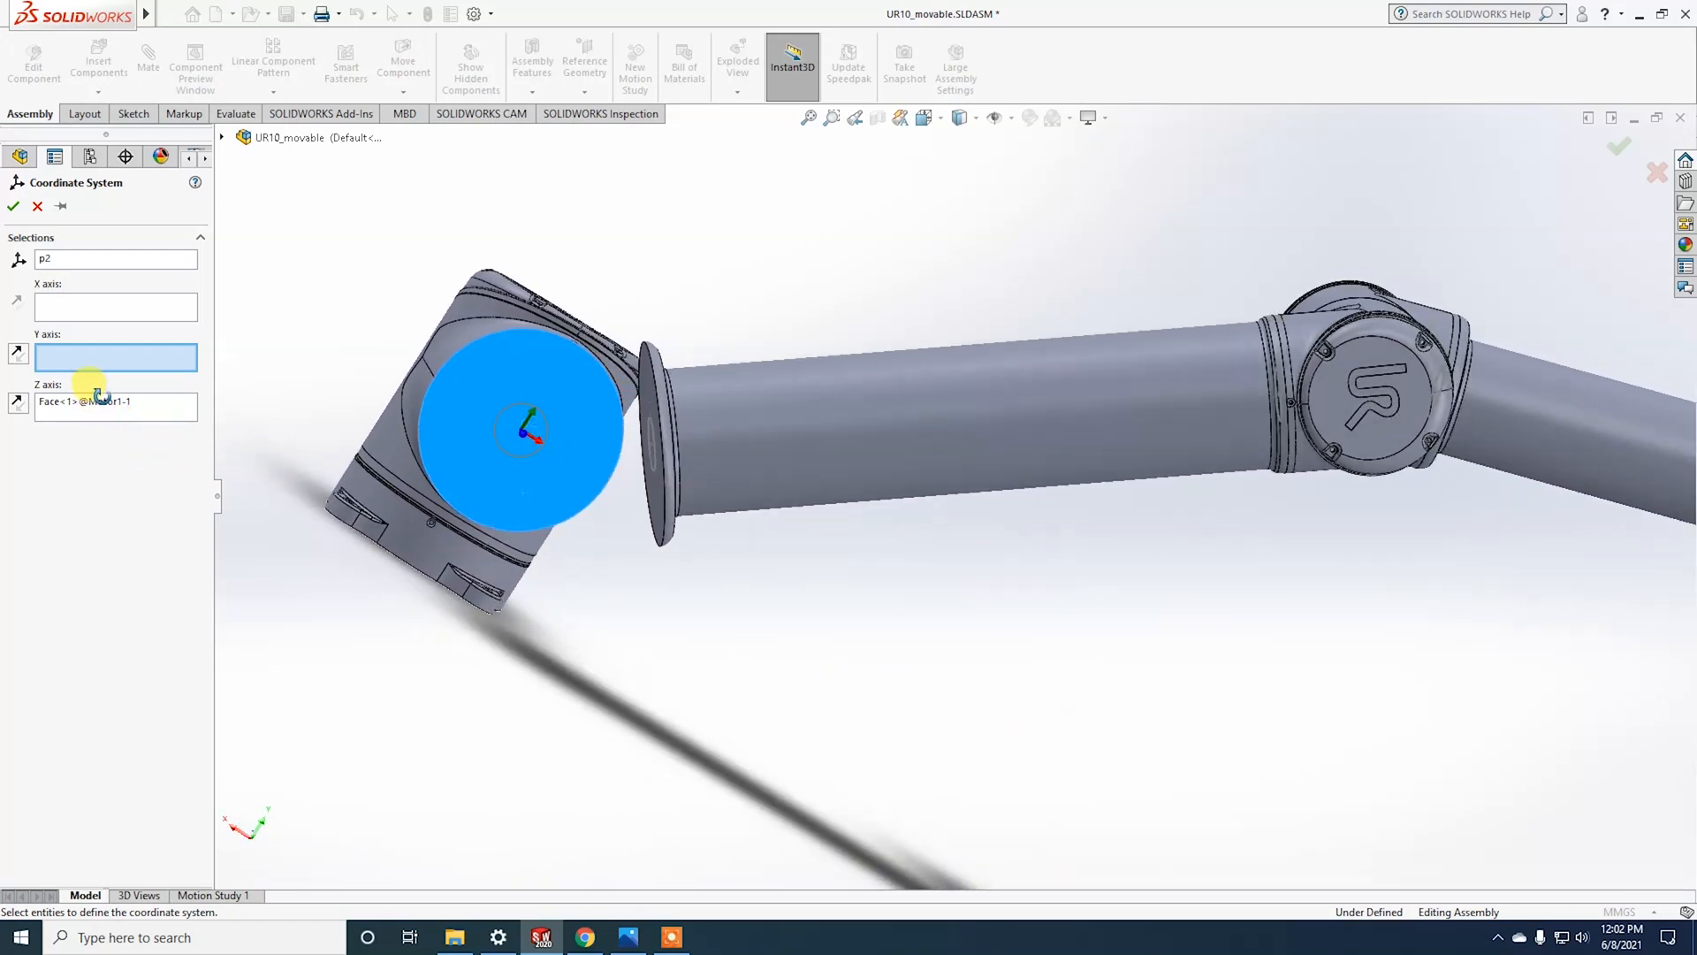
pyautogui.click(13, 206)
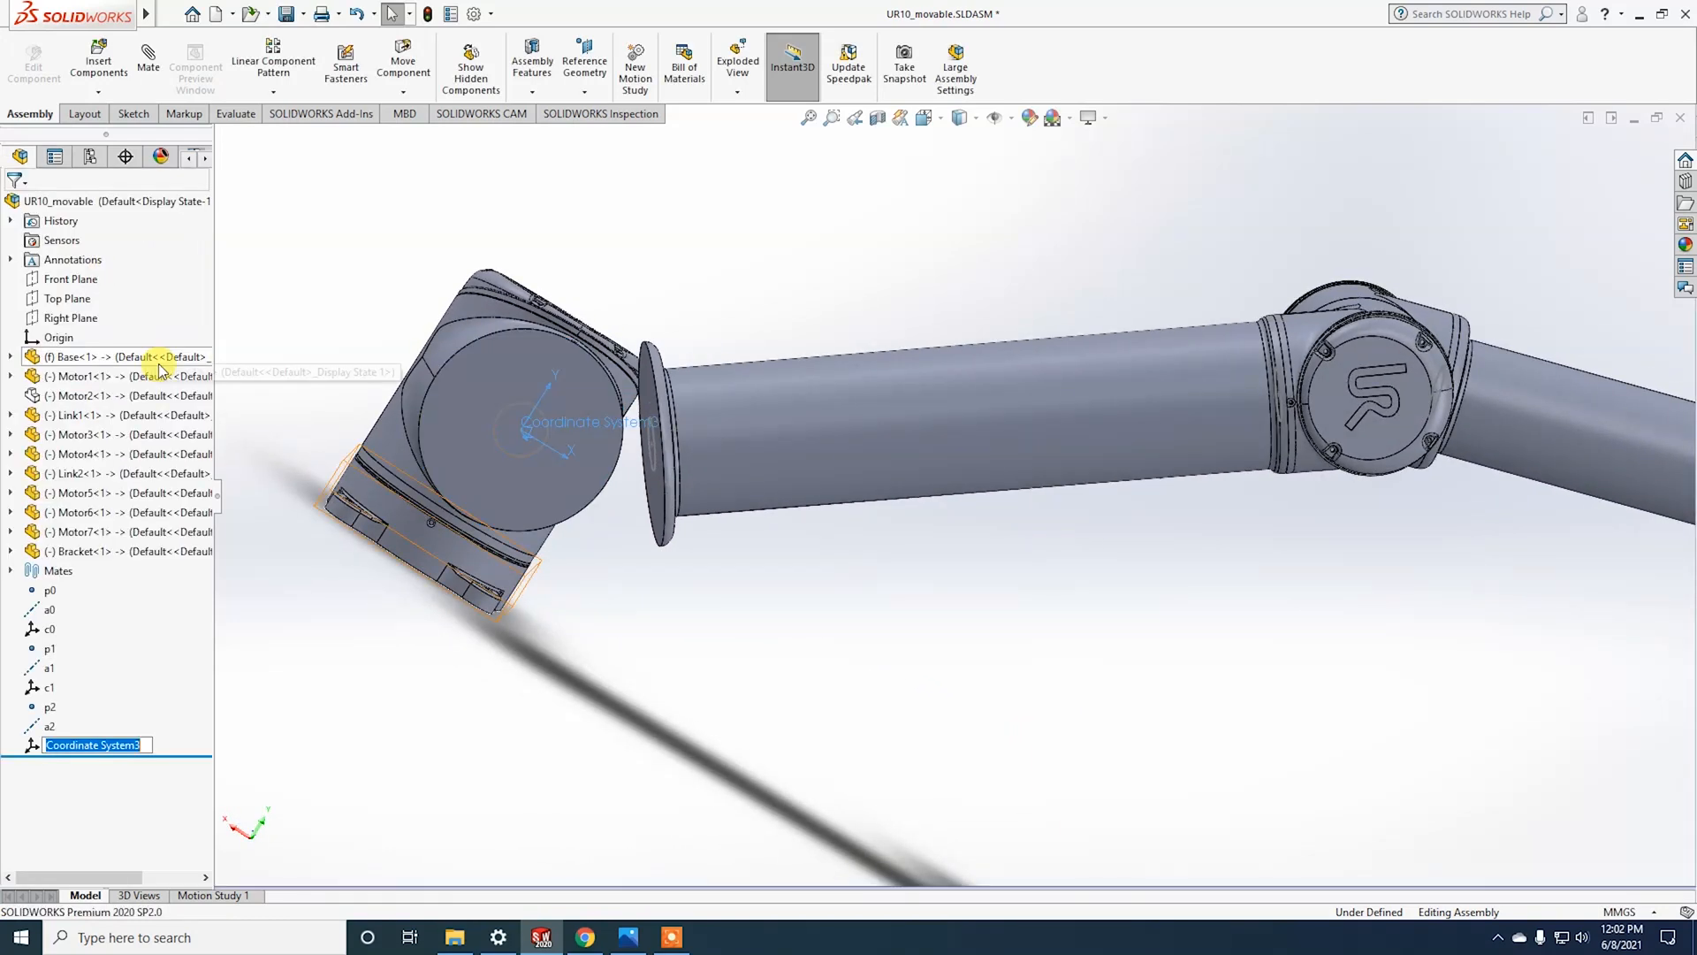
pyautogui.write('c2')
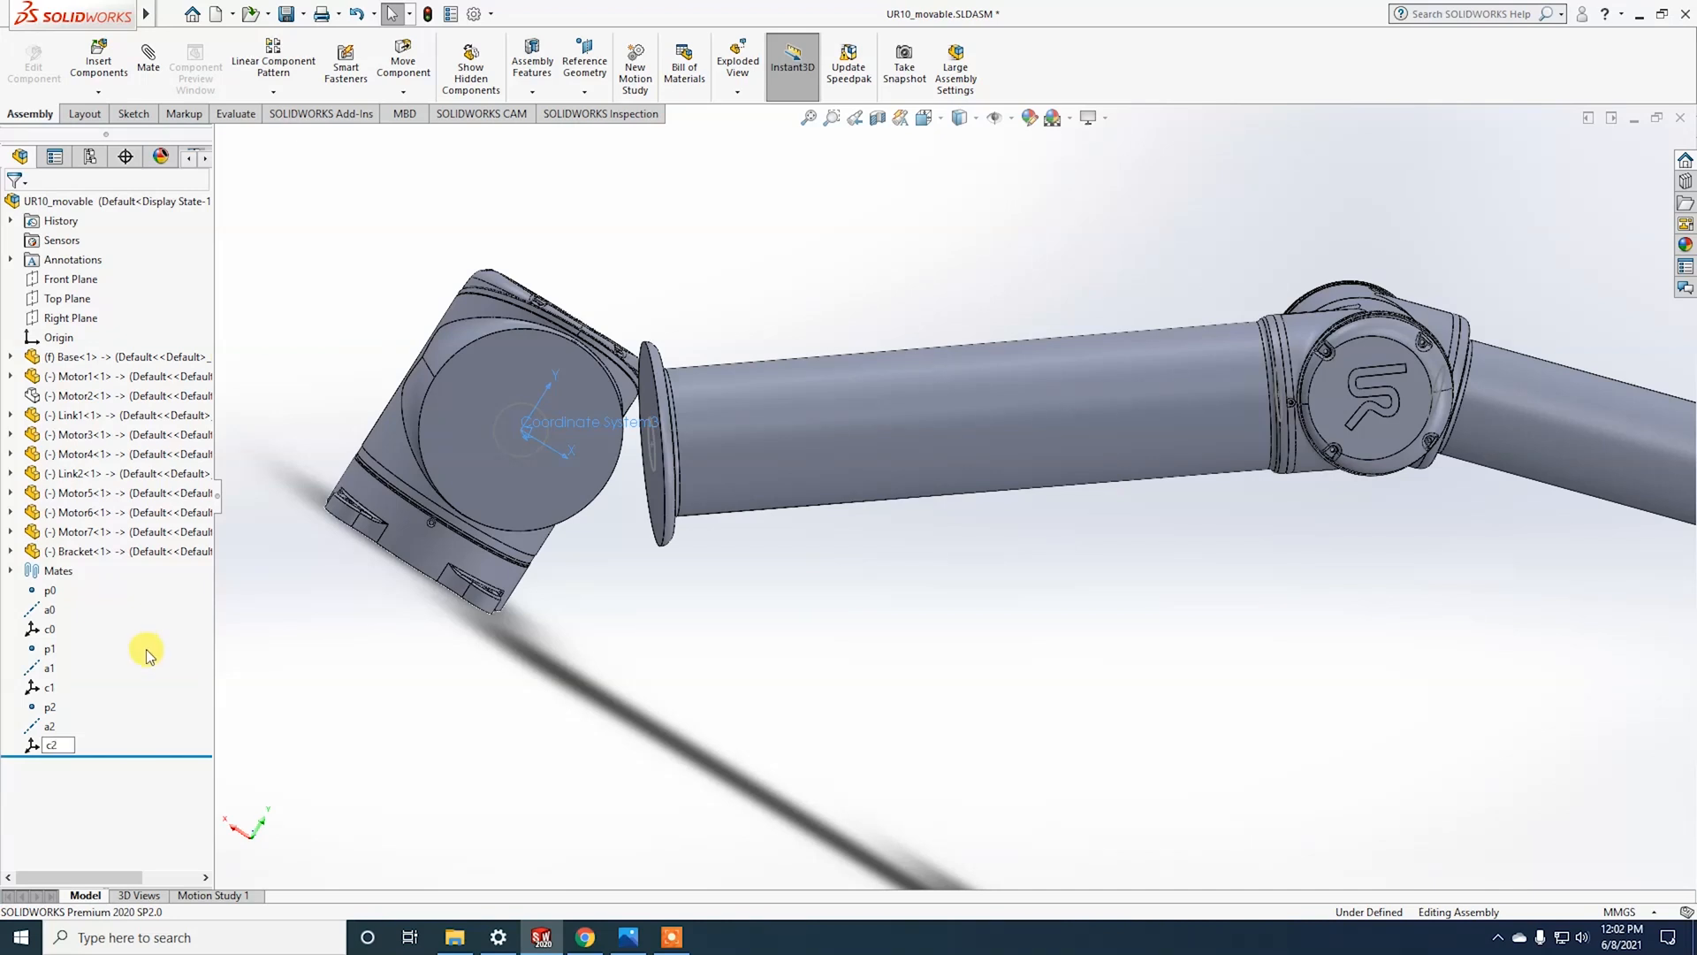
pyautogui.press('Return')
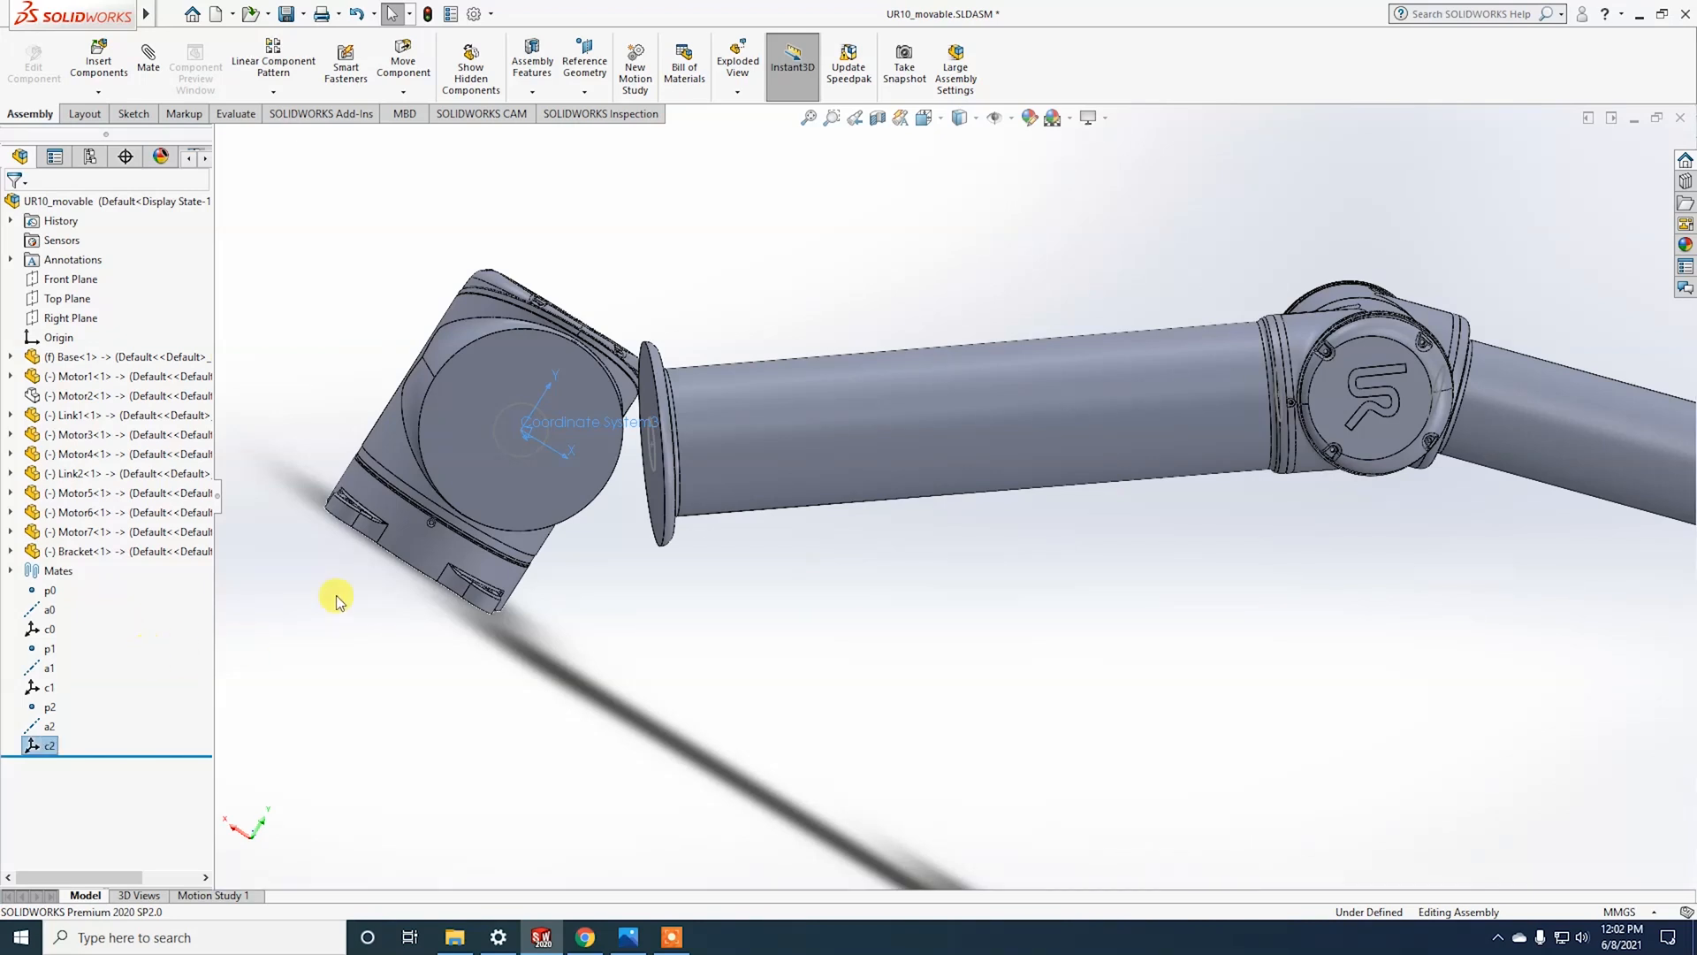
# Step: Show the hidden Motor2 component again
pyautogui.rightClick(133, 399)
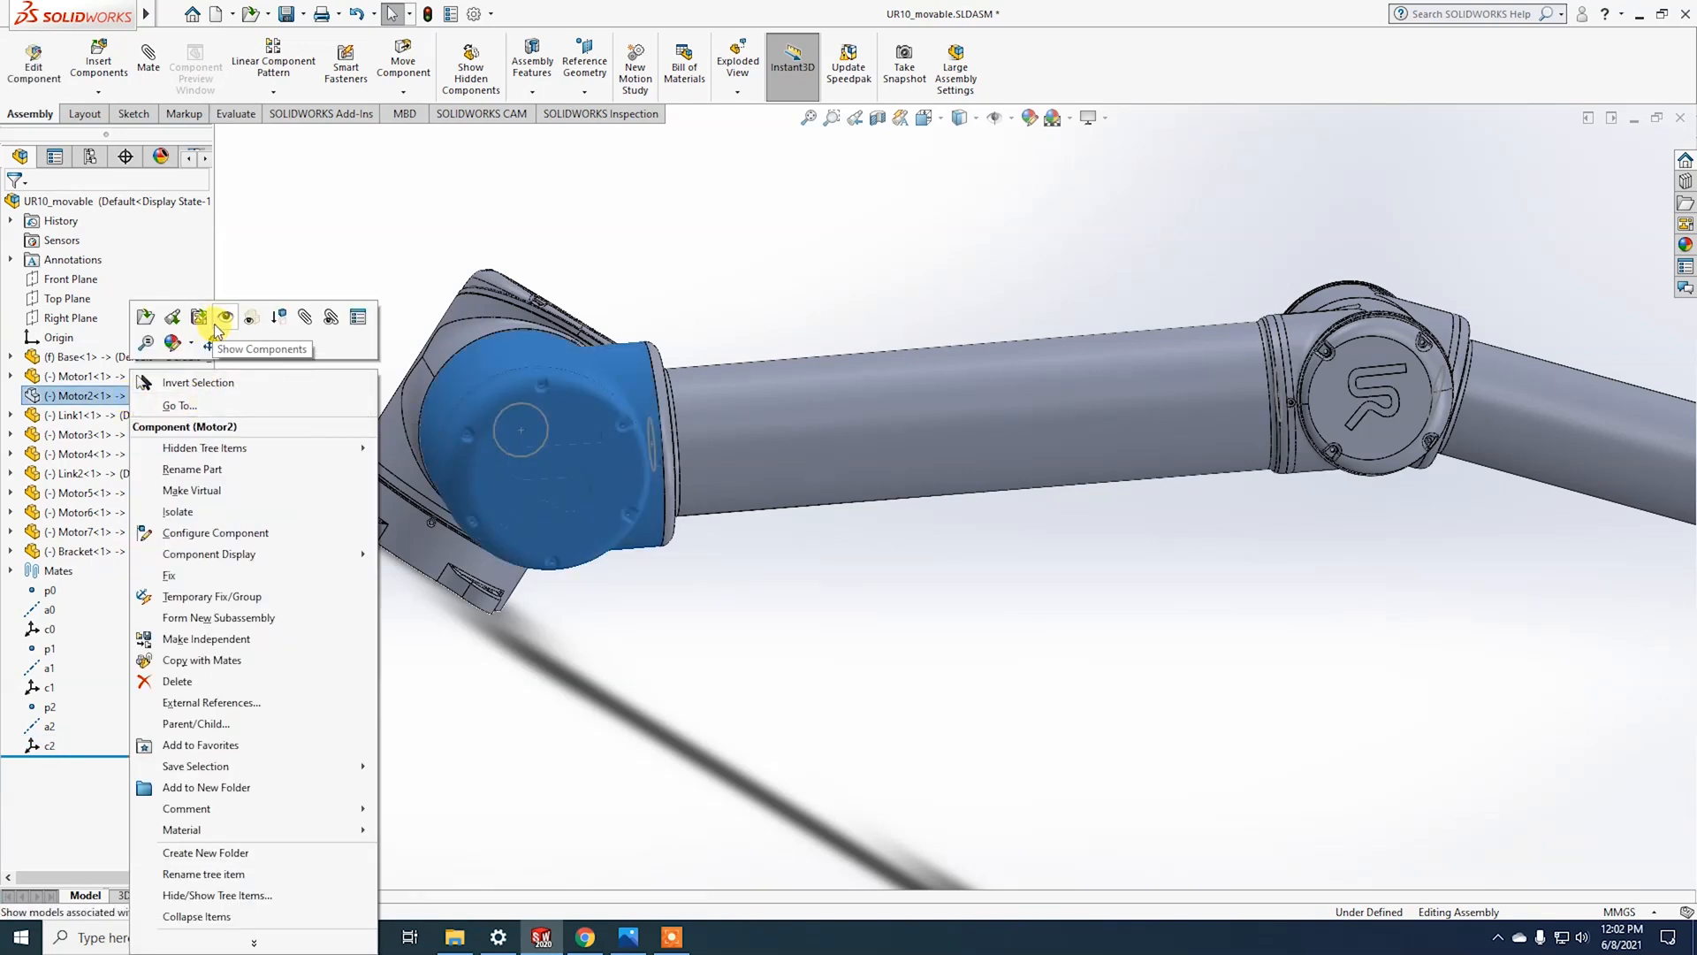
pyautogui.click(223, 323)
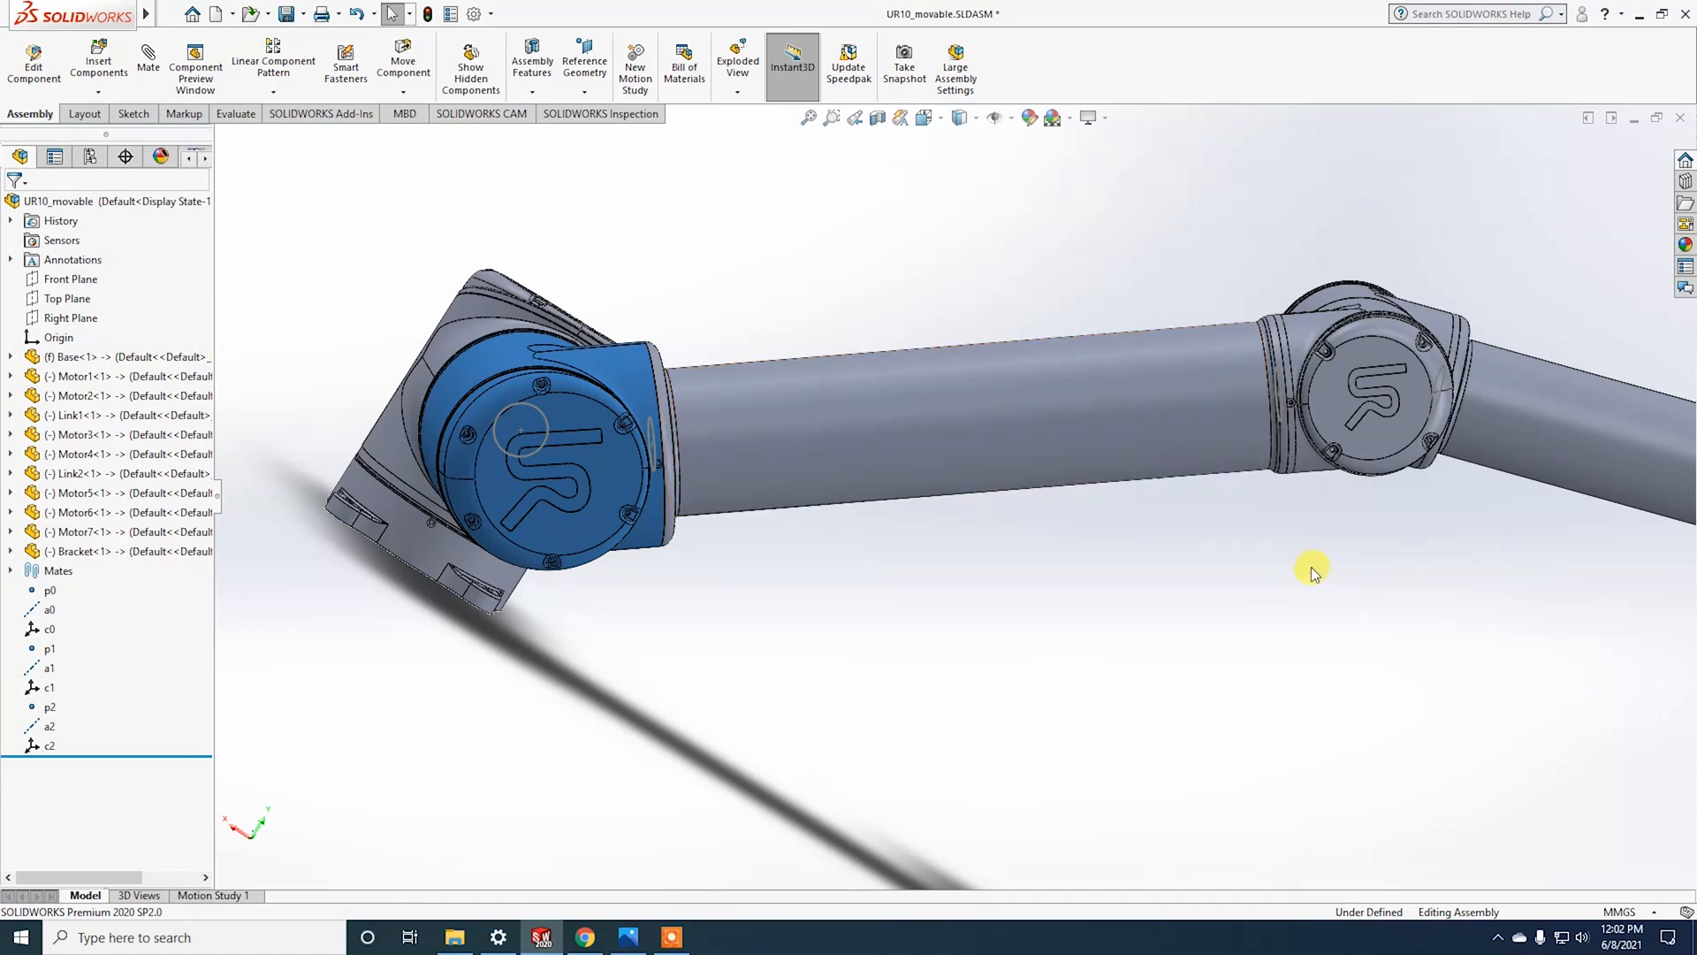
pyautogui.scroll(1, 1307, 564)
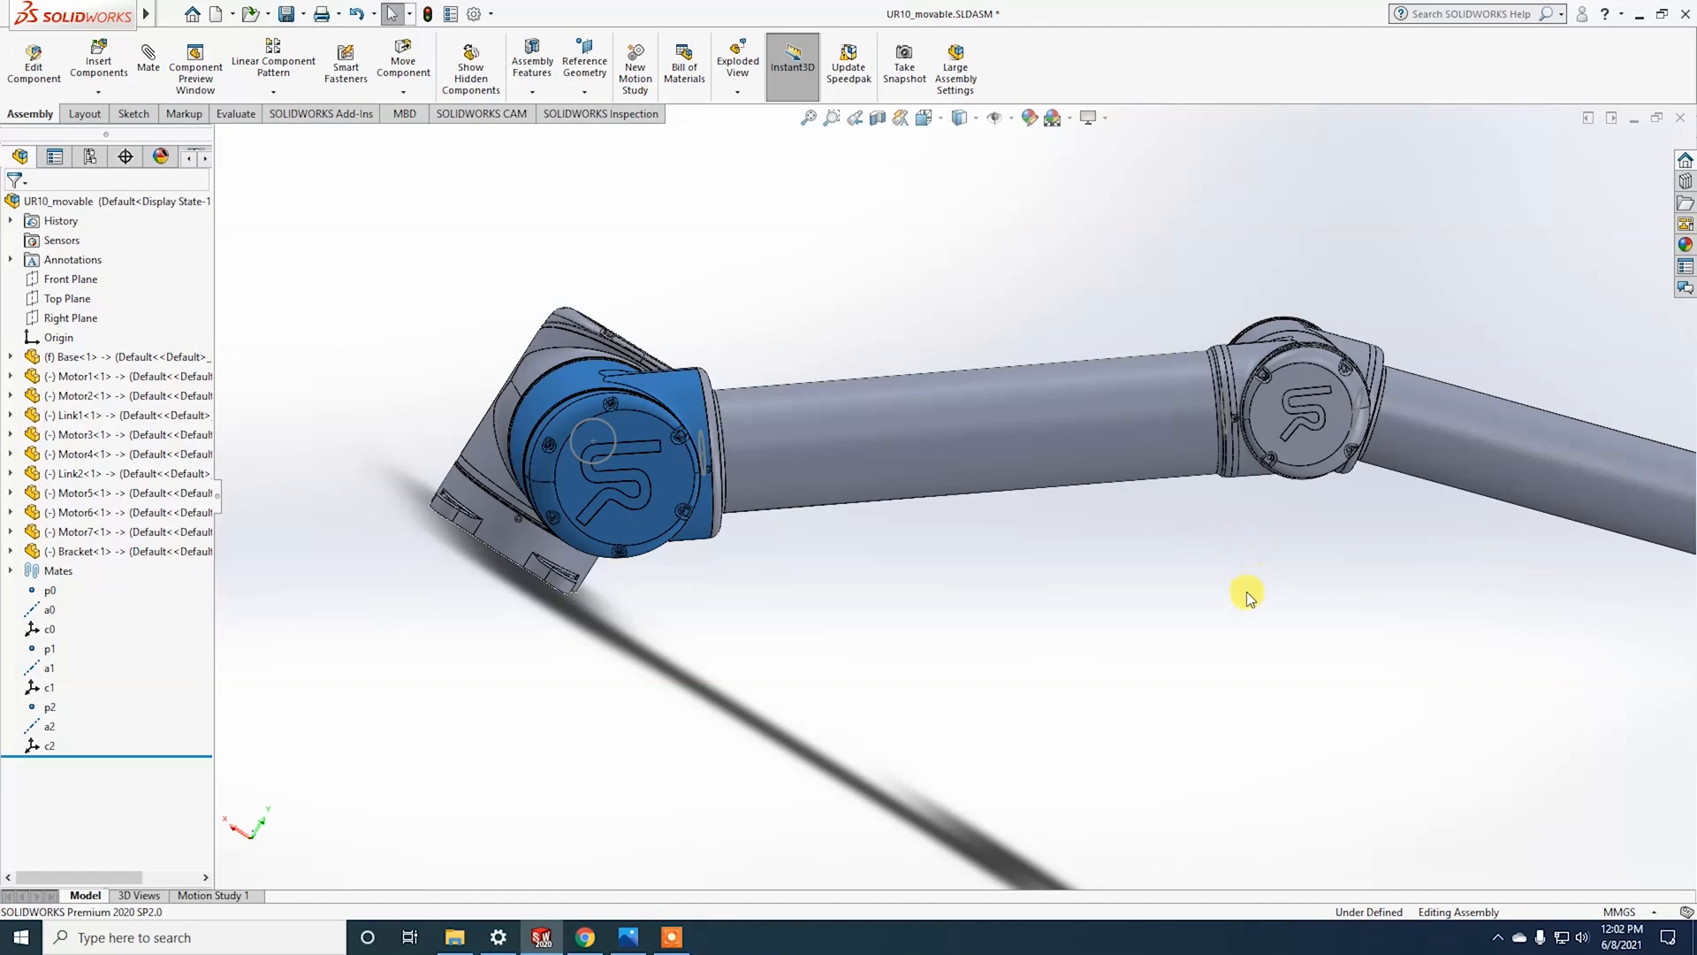
pyautogui.moveTo(1246, 592); pyautogui.dragTo(1205, 780, button='middle')
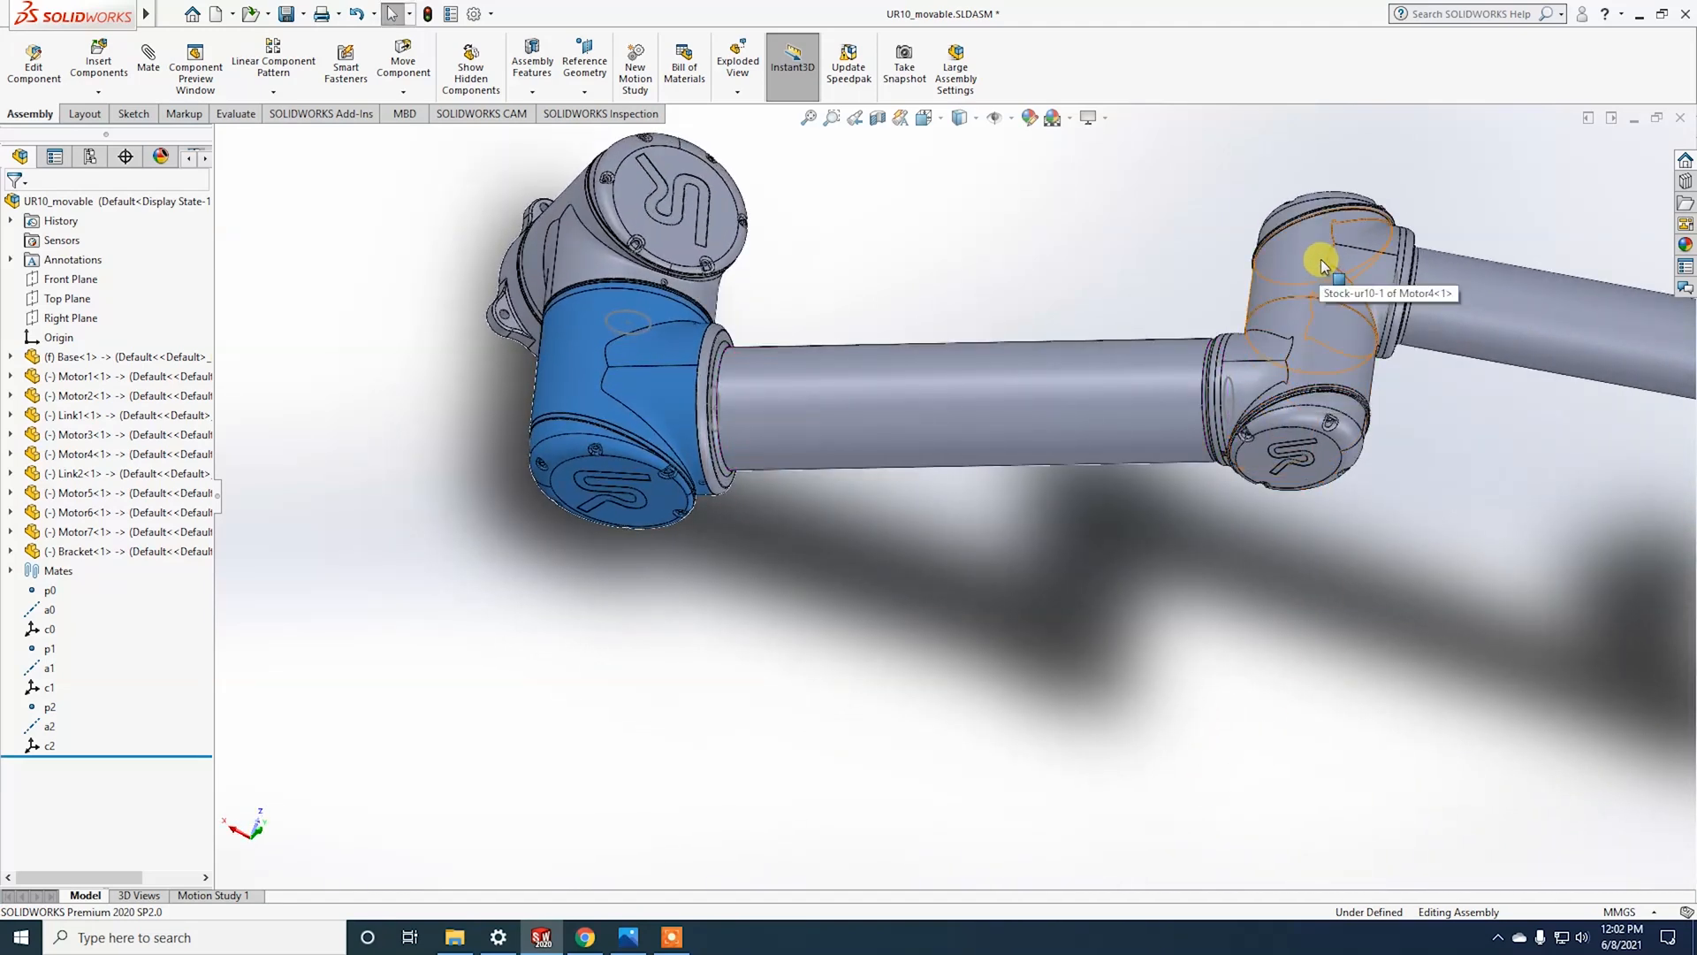
# Step: Examine which parts of the arm Motor2, Motor3 and Motor4 are by highlighting each one in the assembly
pyautogui.click(113, 436)
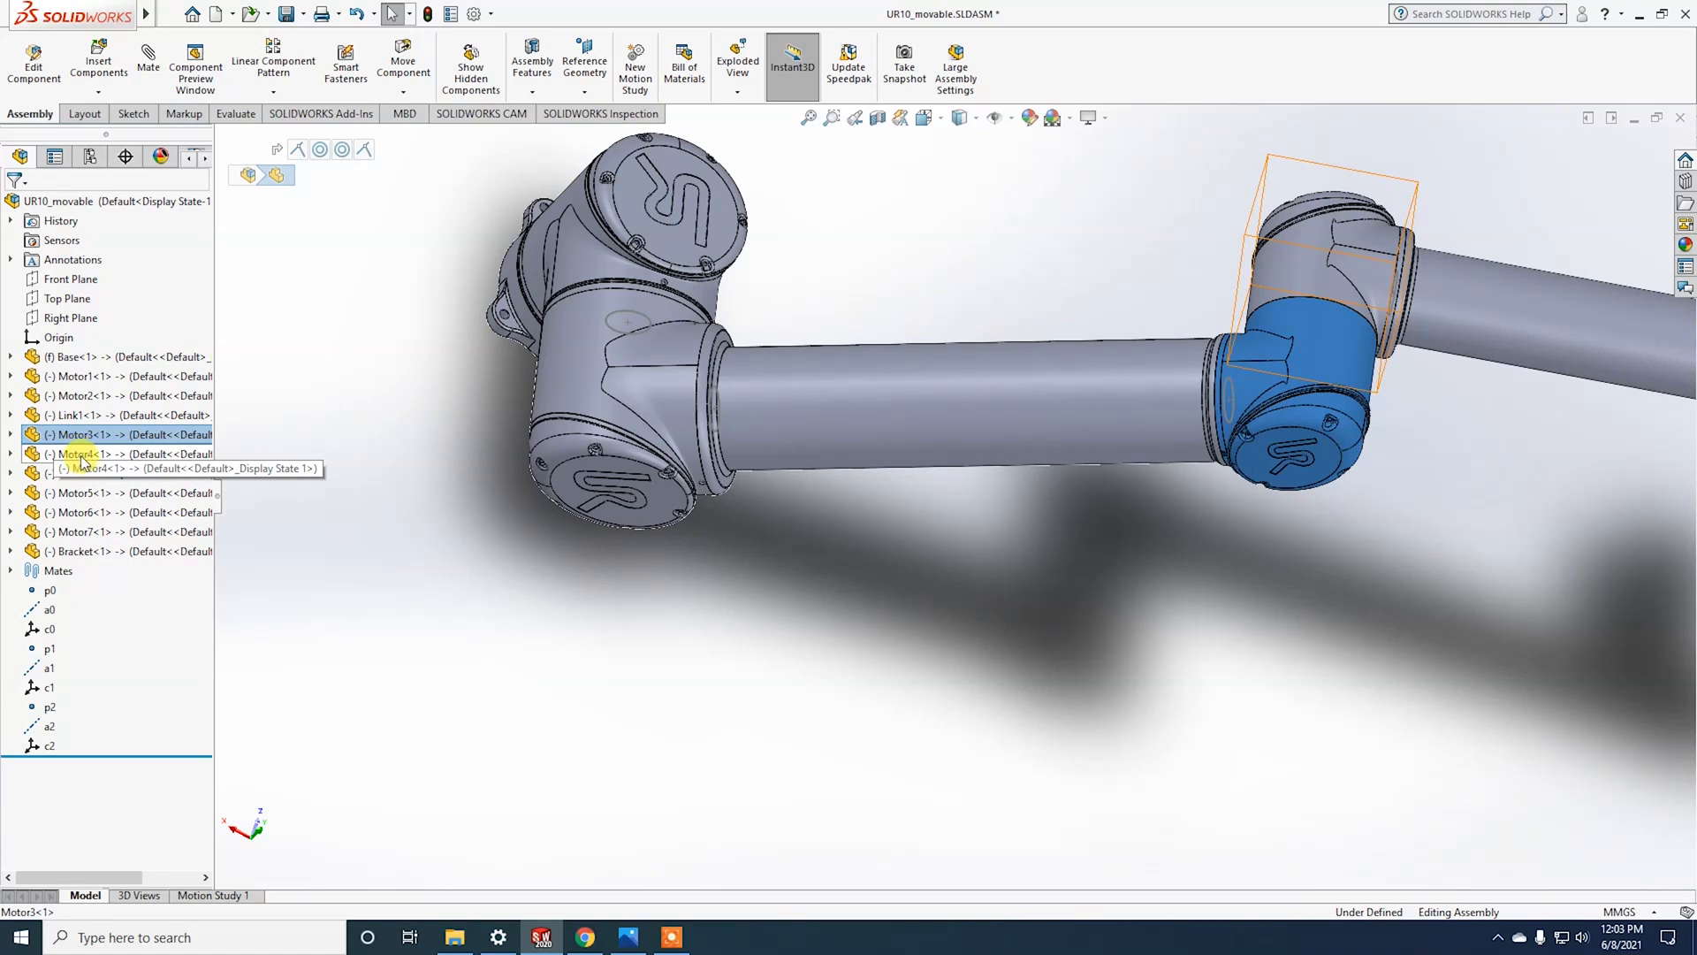
pyautogui.click(84, 455)
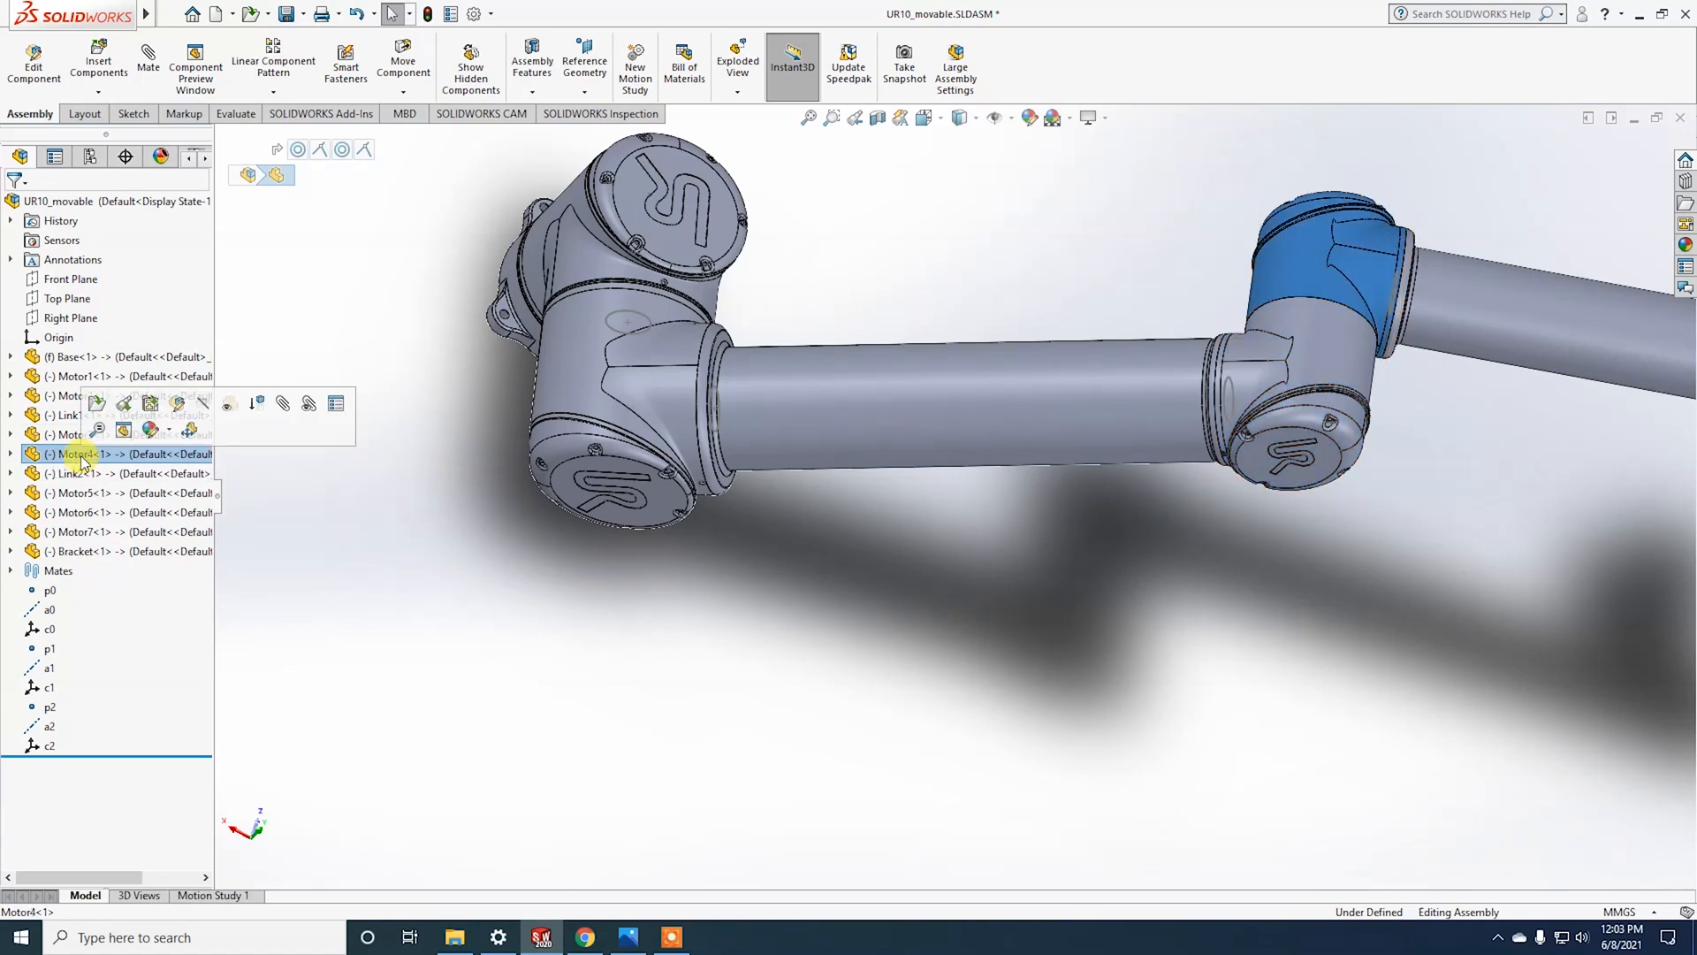
pyautogui.click(60, 435)
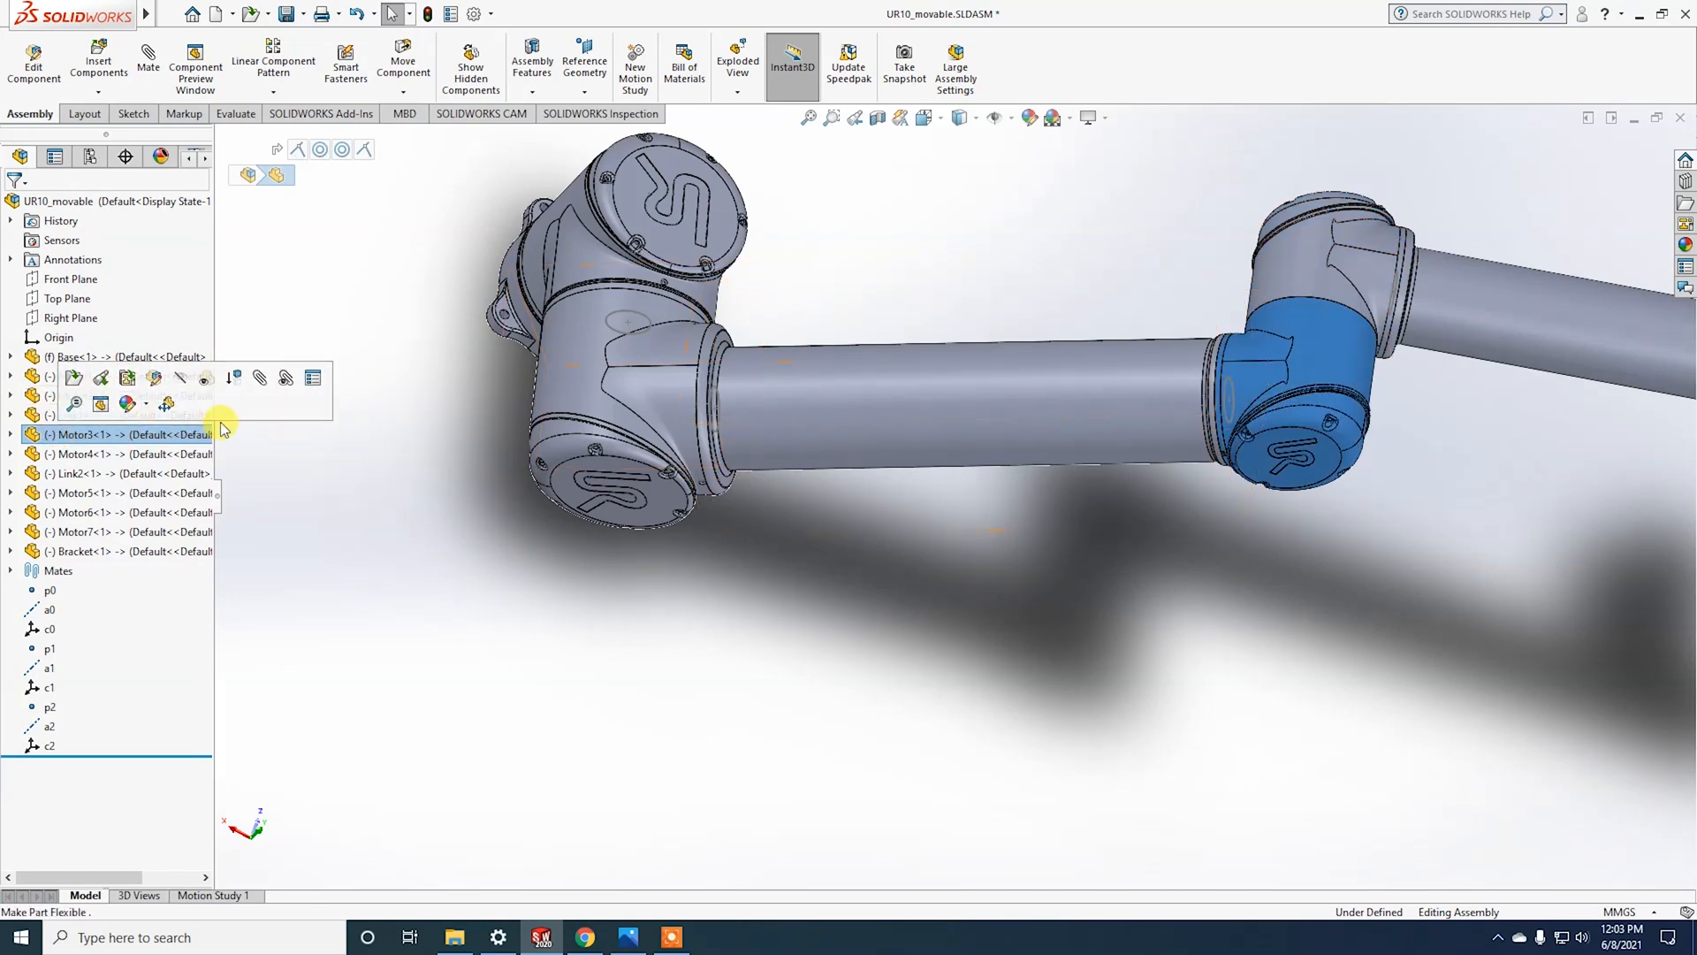
pyautogui.click(292, 504)
pyautogui.click(109, 405)
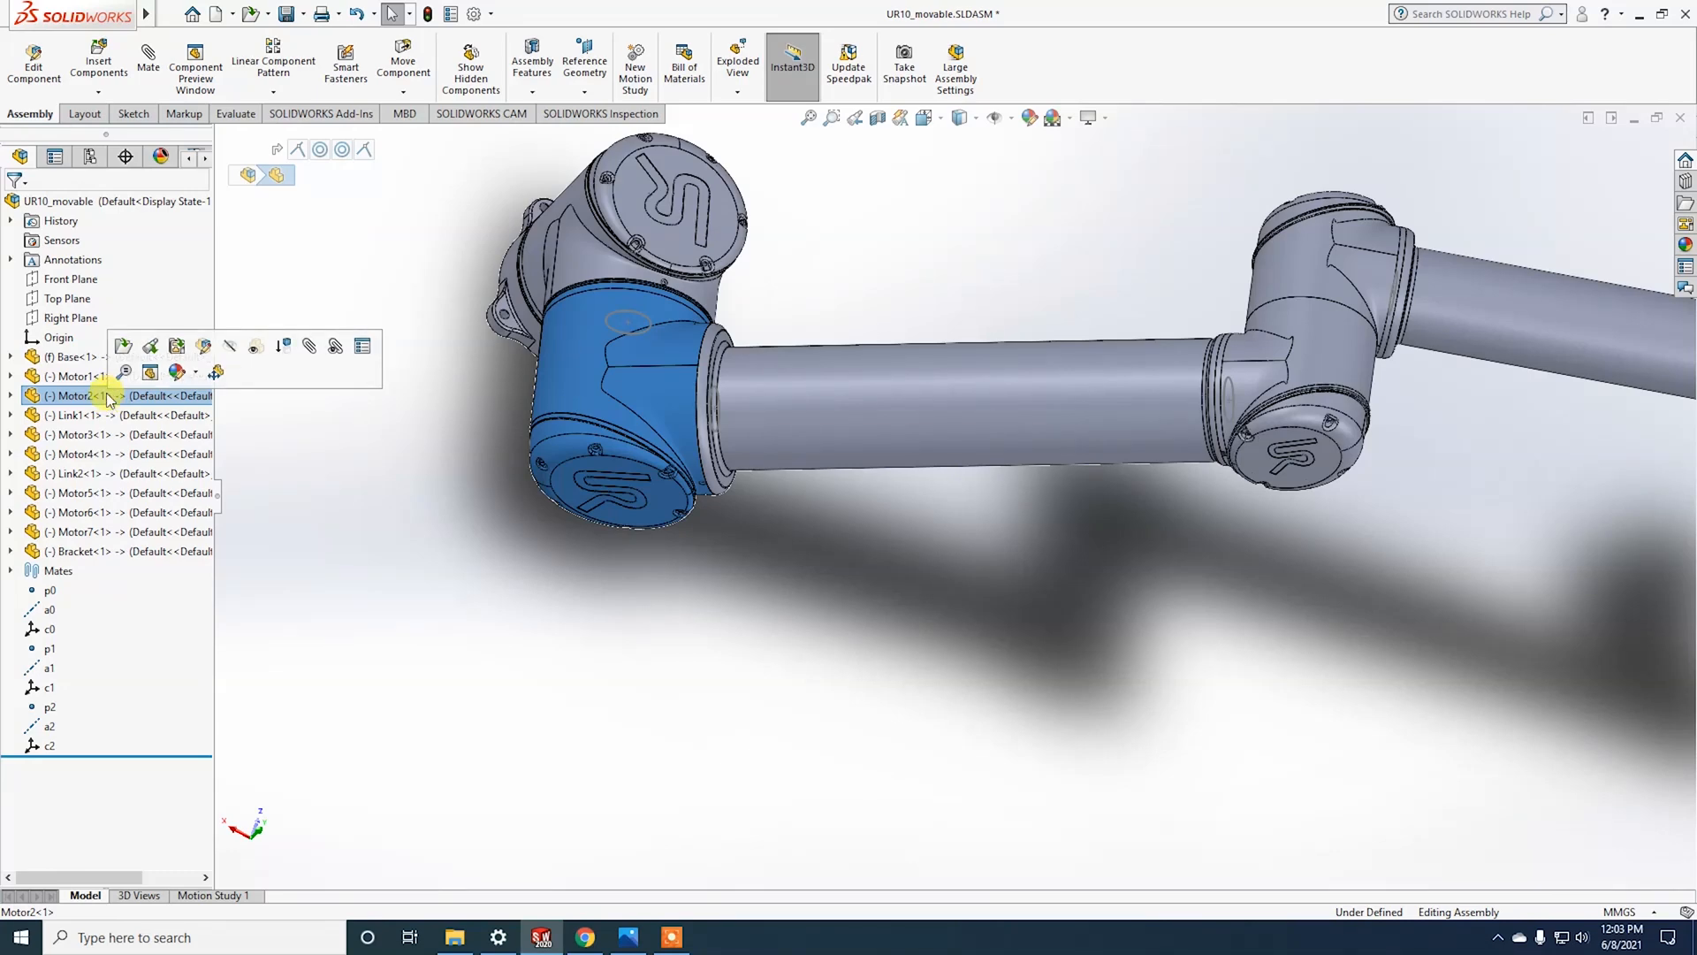
pyautogui.moveTo(682, 769); pyautogui.dragTo(667, 731, button='middle')
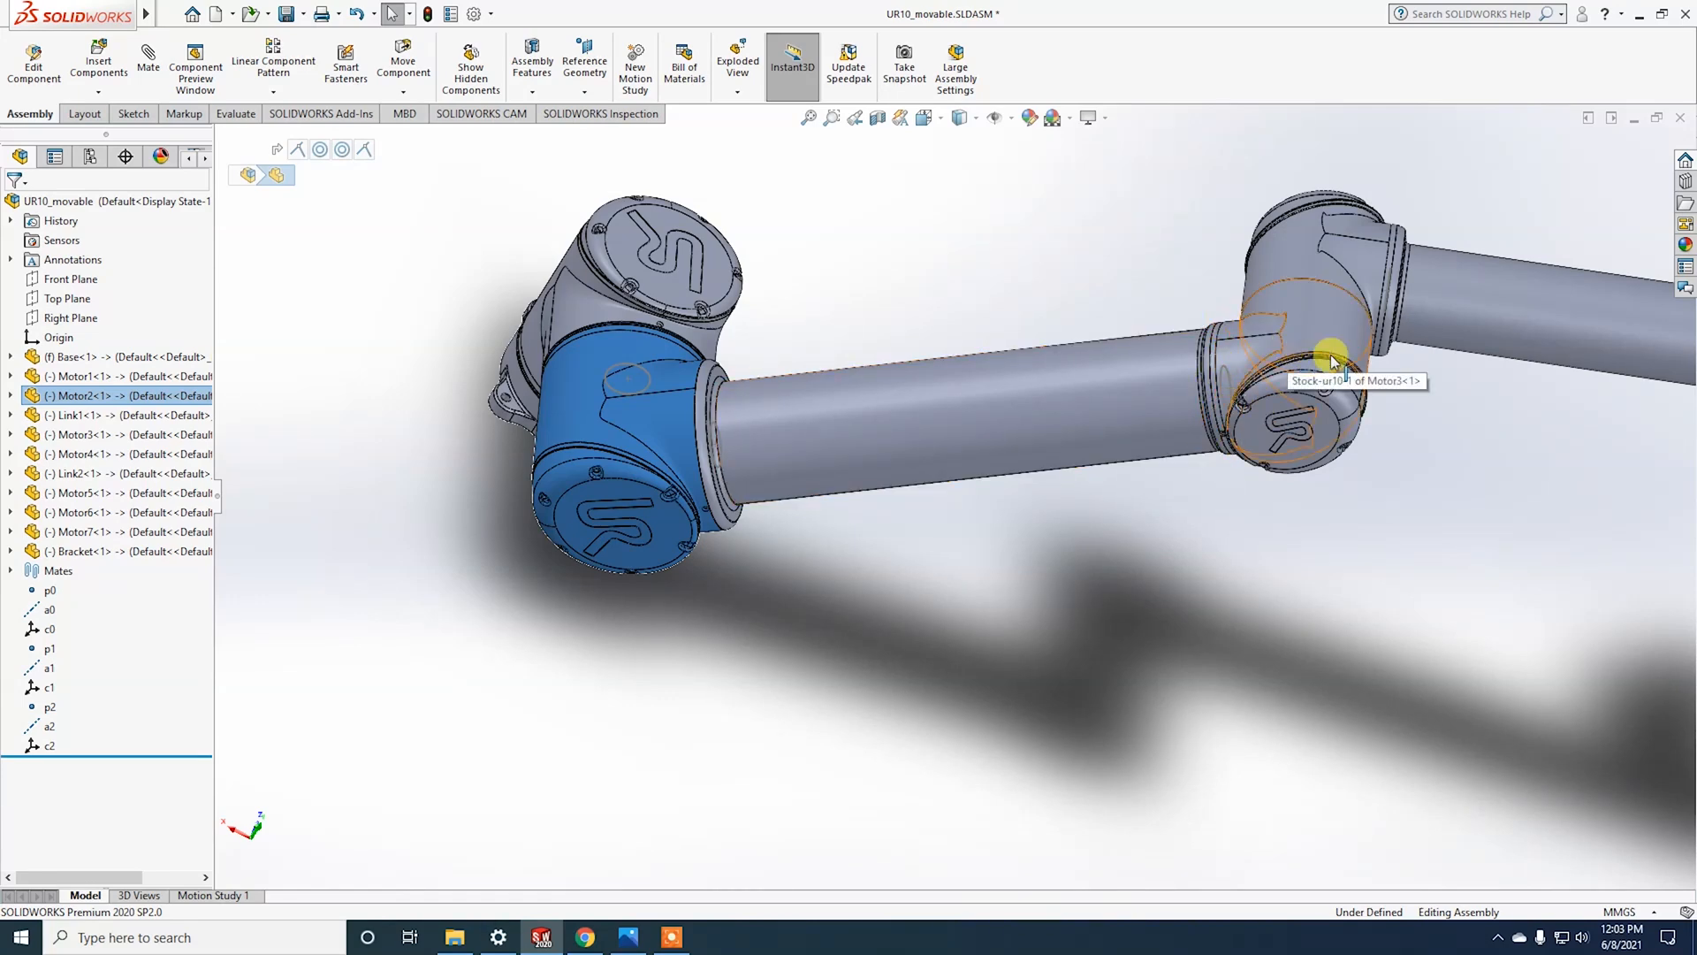
pyautogui.moveTo(1421, 470)
pyautogui.mouseDown(button='middle')
pyautogui.moveTo(1421, 425)
pyautogui.moveTo(1402, 478)
pyautogui.mouseUp(button='middle')
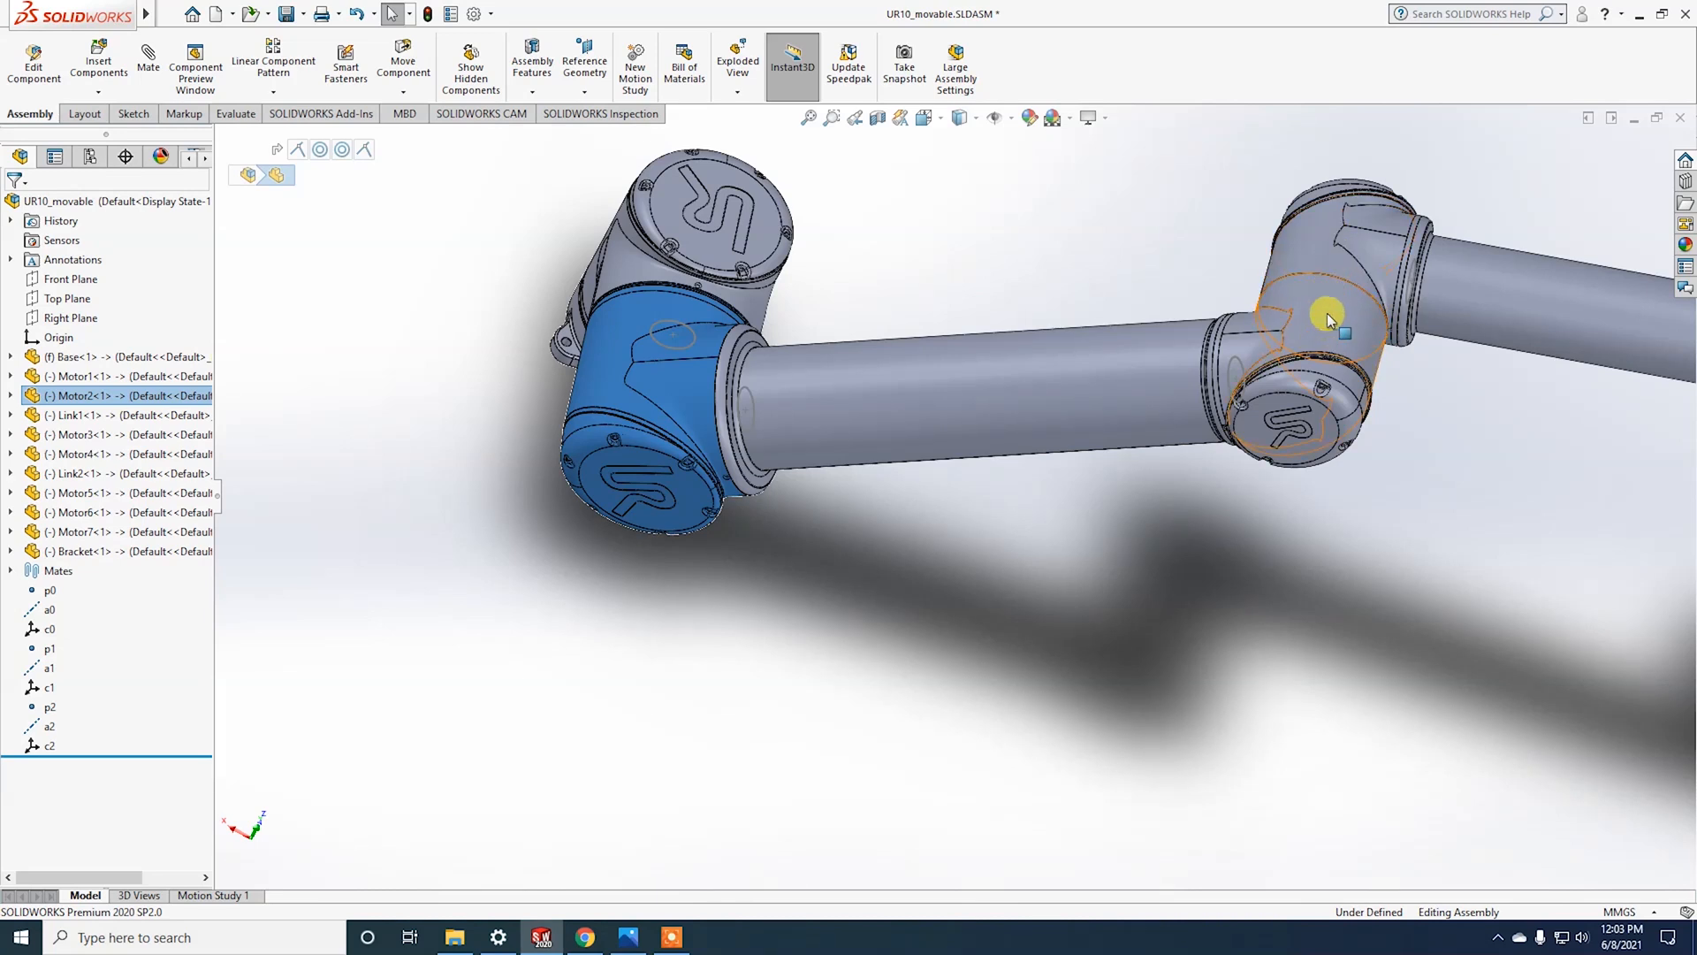
# Step: Hide Motor4 to expose the circular joint face of Motor3
pyautogui.click(1330, 235)
pyautogui.rightClick(120, 457)
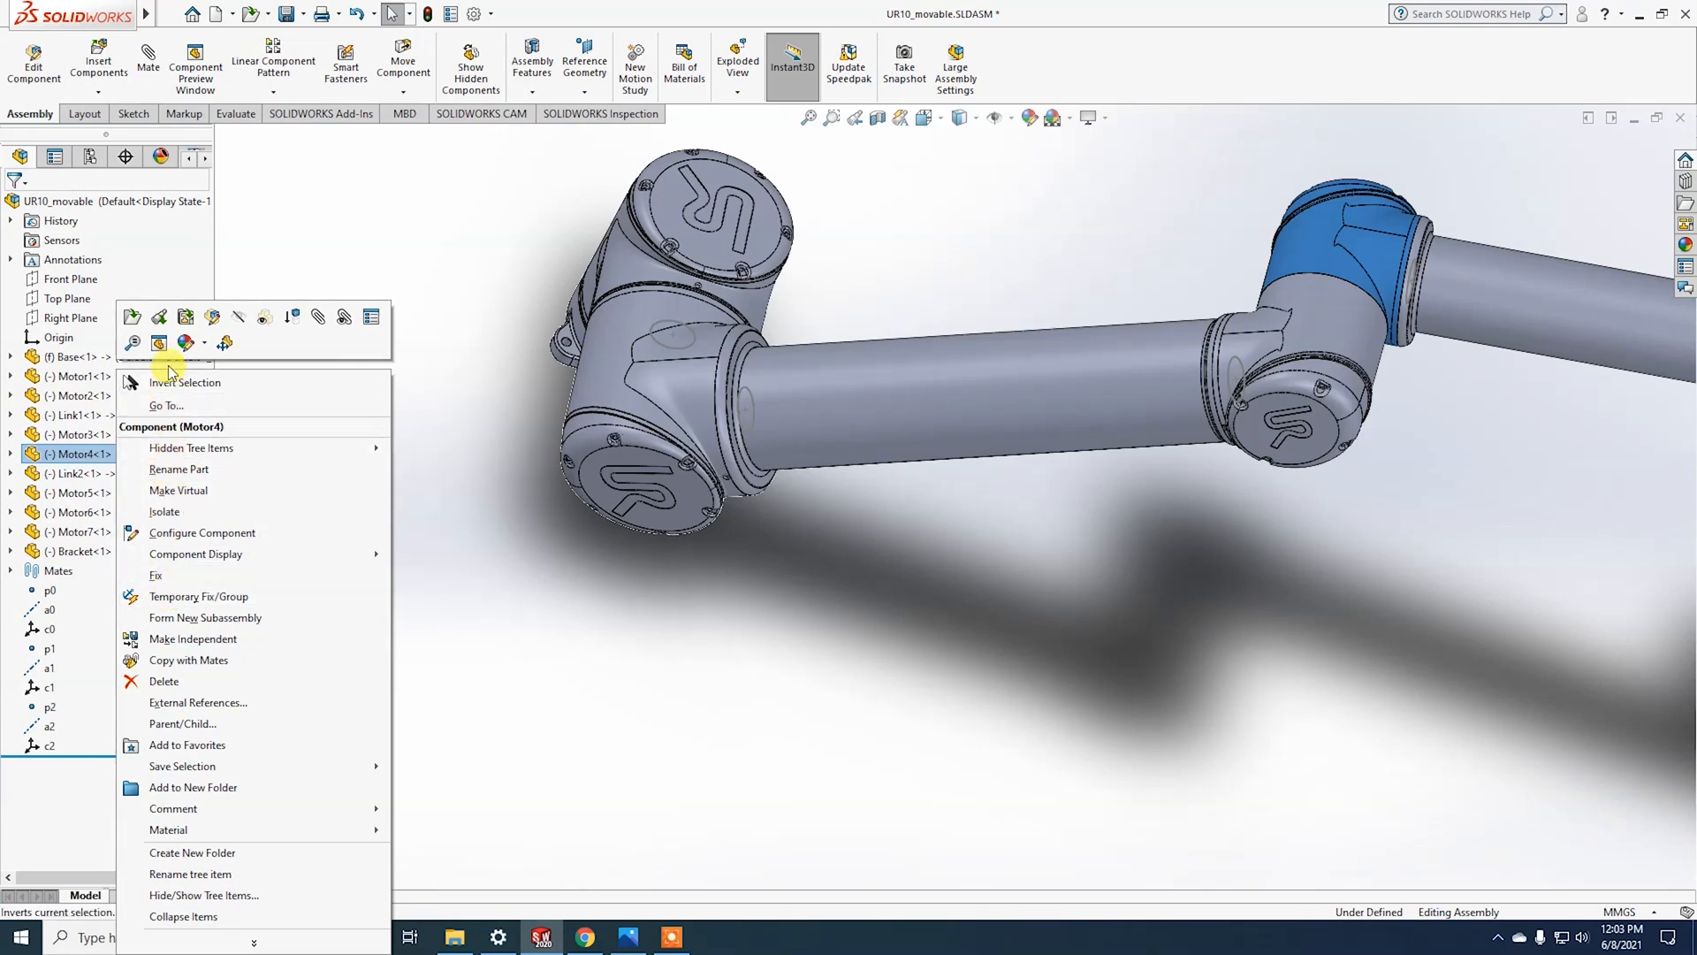
pyautogui.click(264, 317)
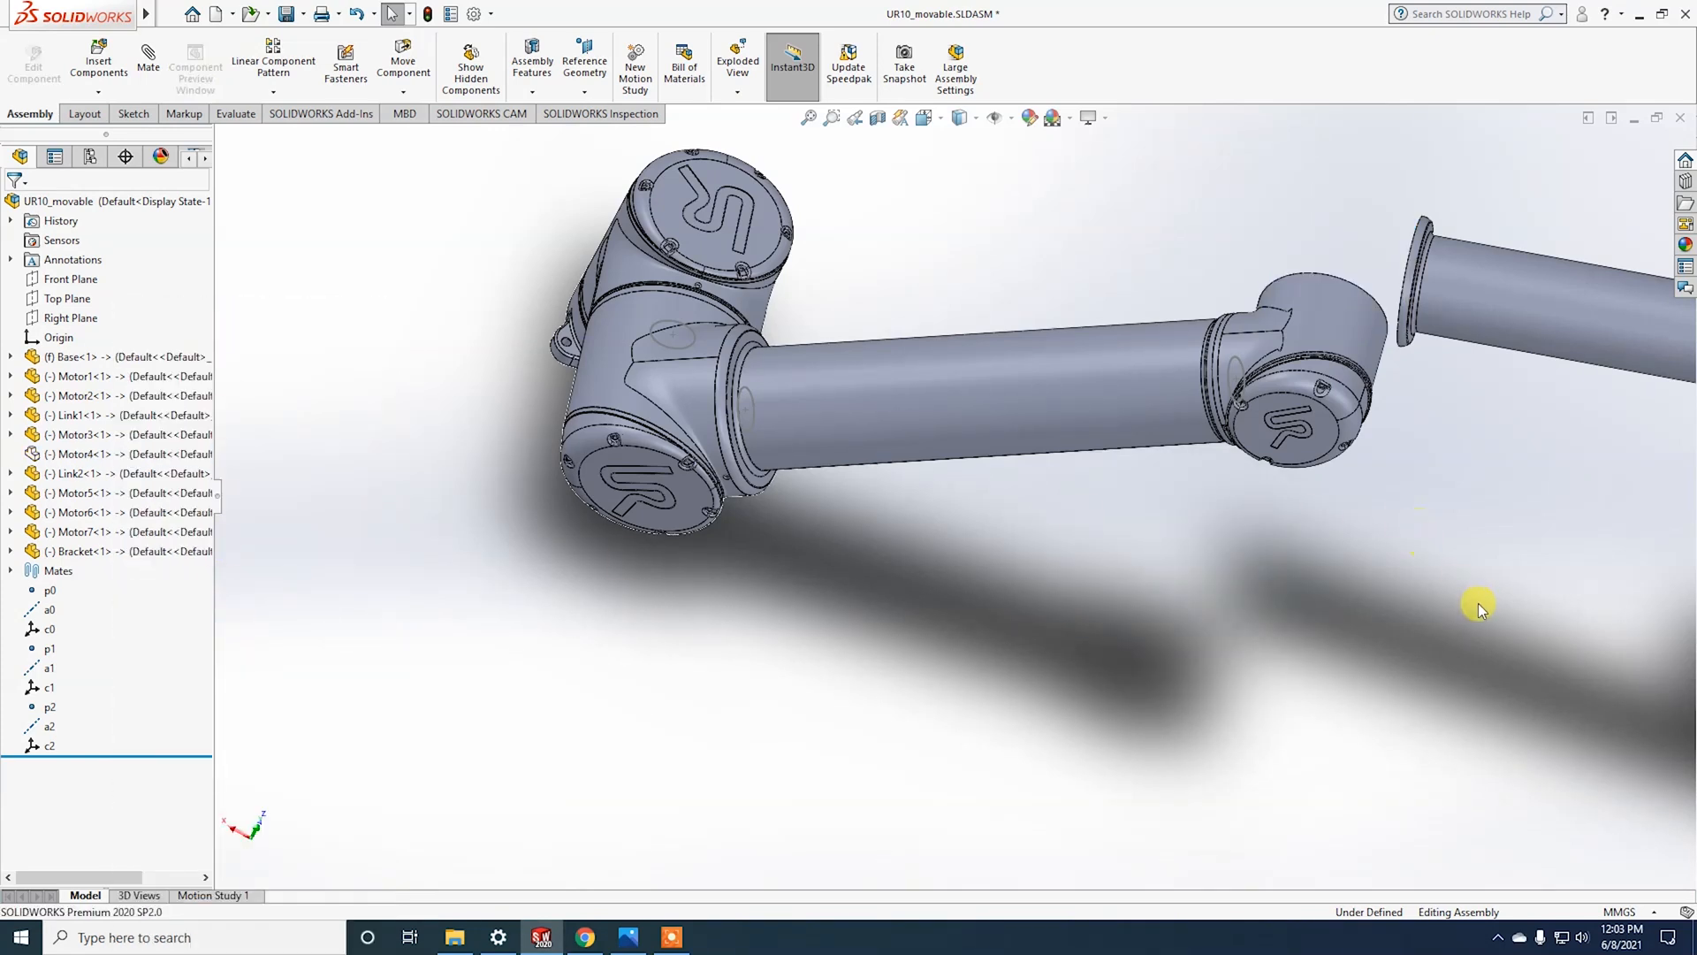
pyautogui.moveTo(1335, 214); pyautogui.dragTo(1179, 769, button='middle')
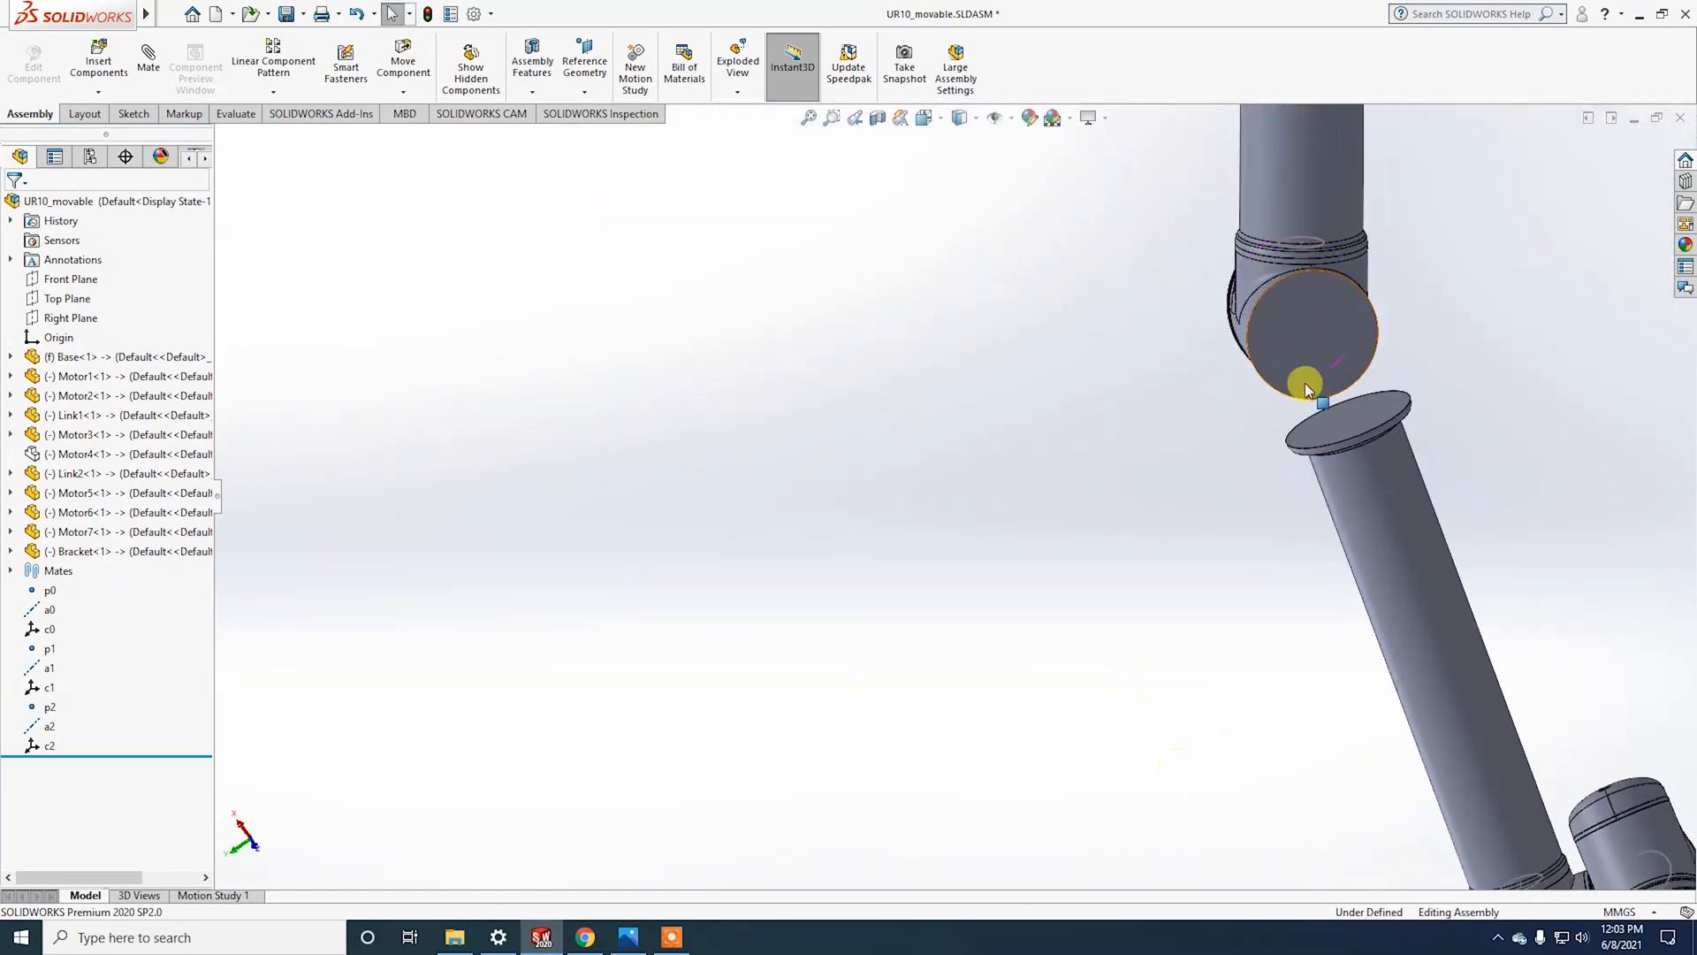
# Step: Create a reference point at the center of Motor3's circular joint face and name it p3
pyautogui.click(591, 75)
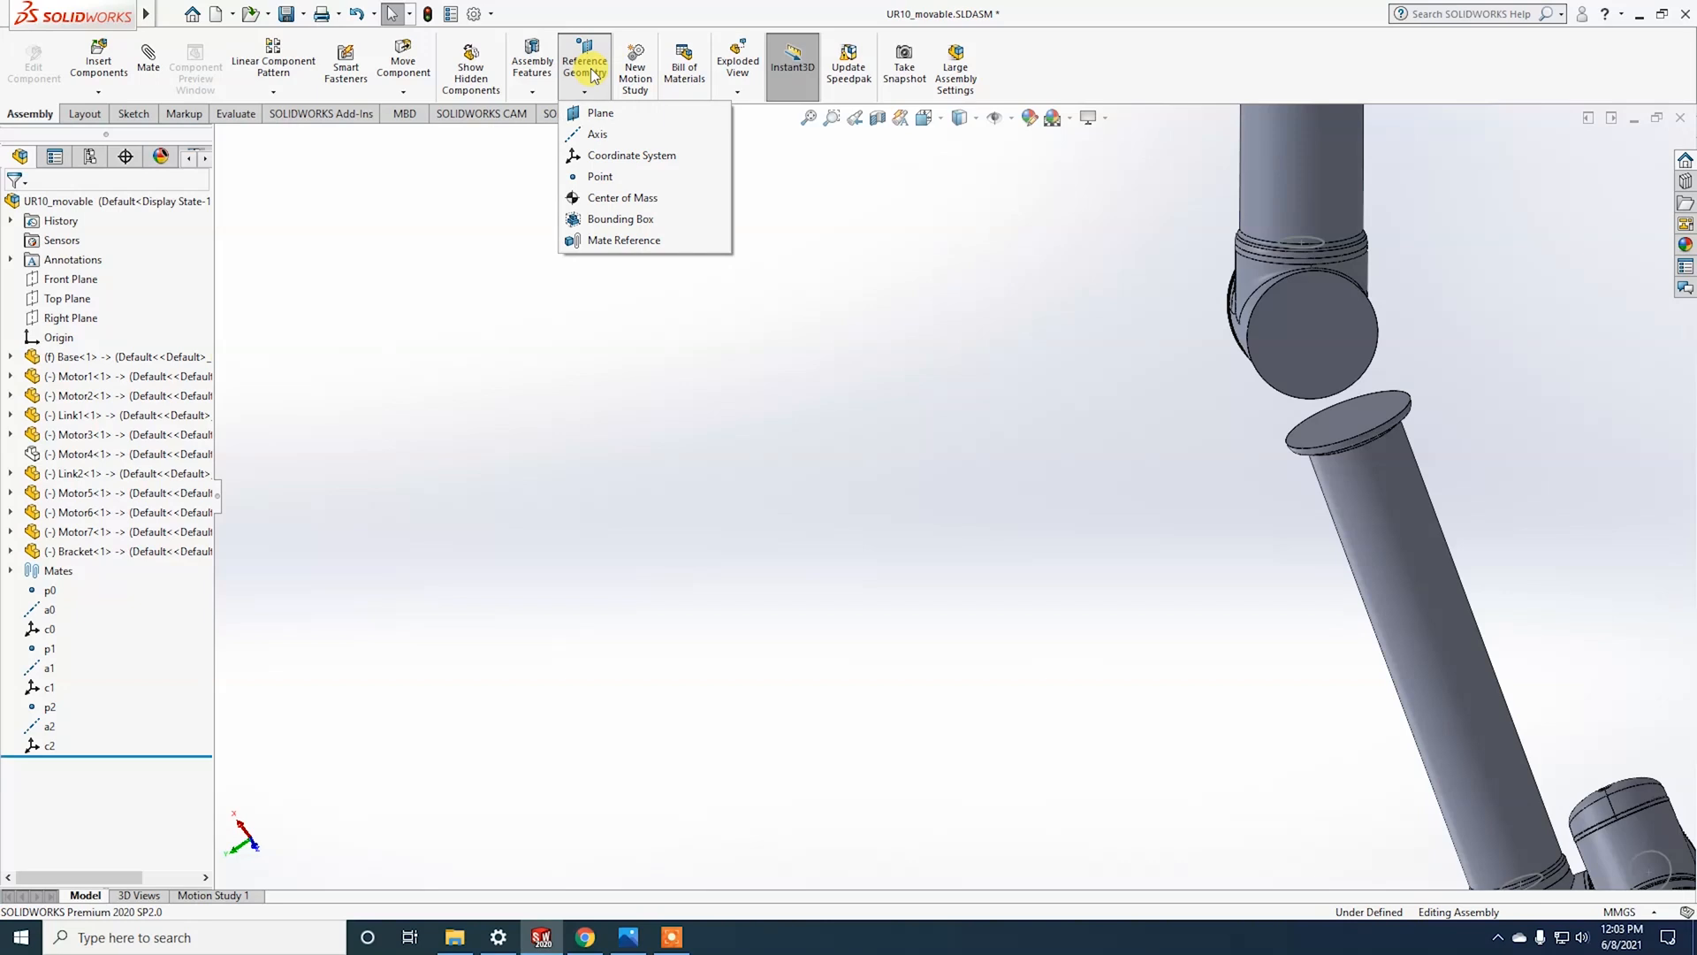
pyautogui.click(630, 176)
pyautogui.click(1319, 336)
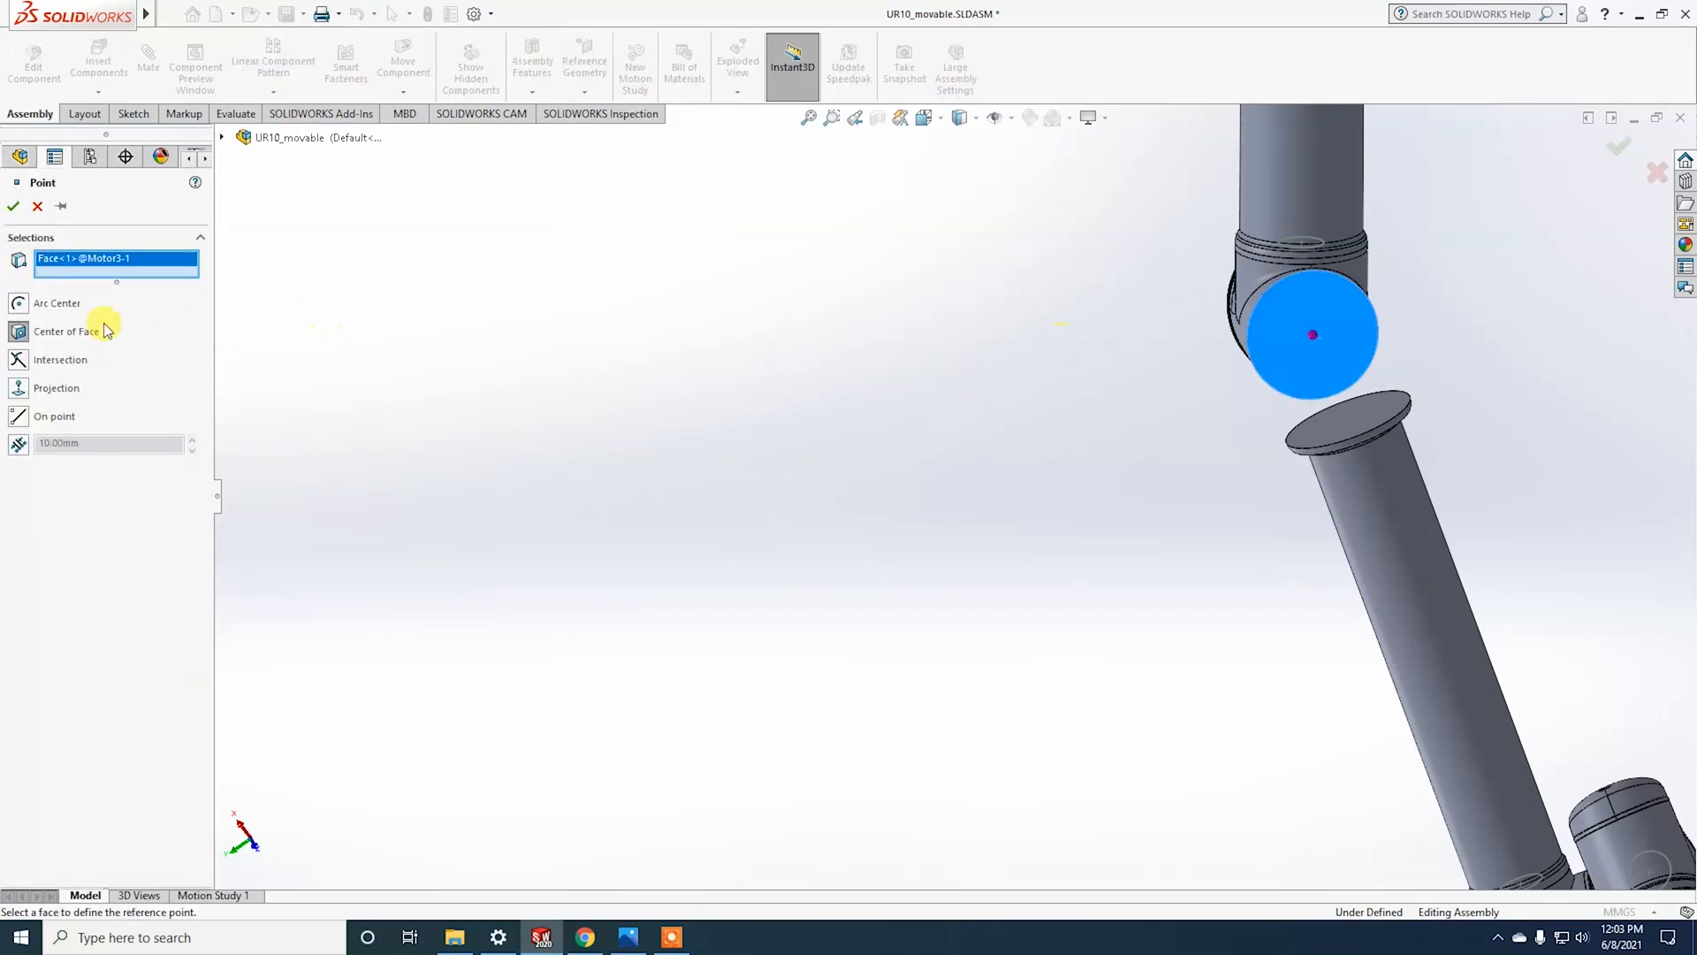
pyautogui.click(13, 206)
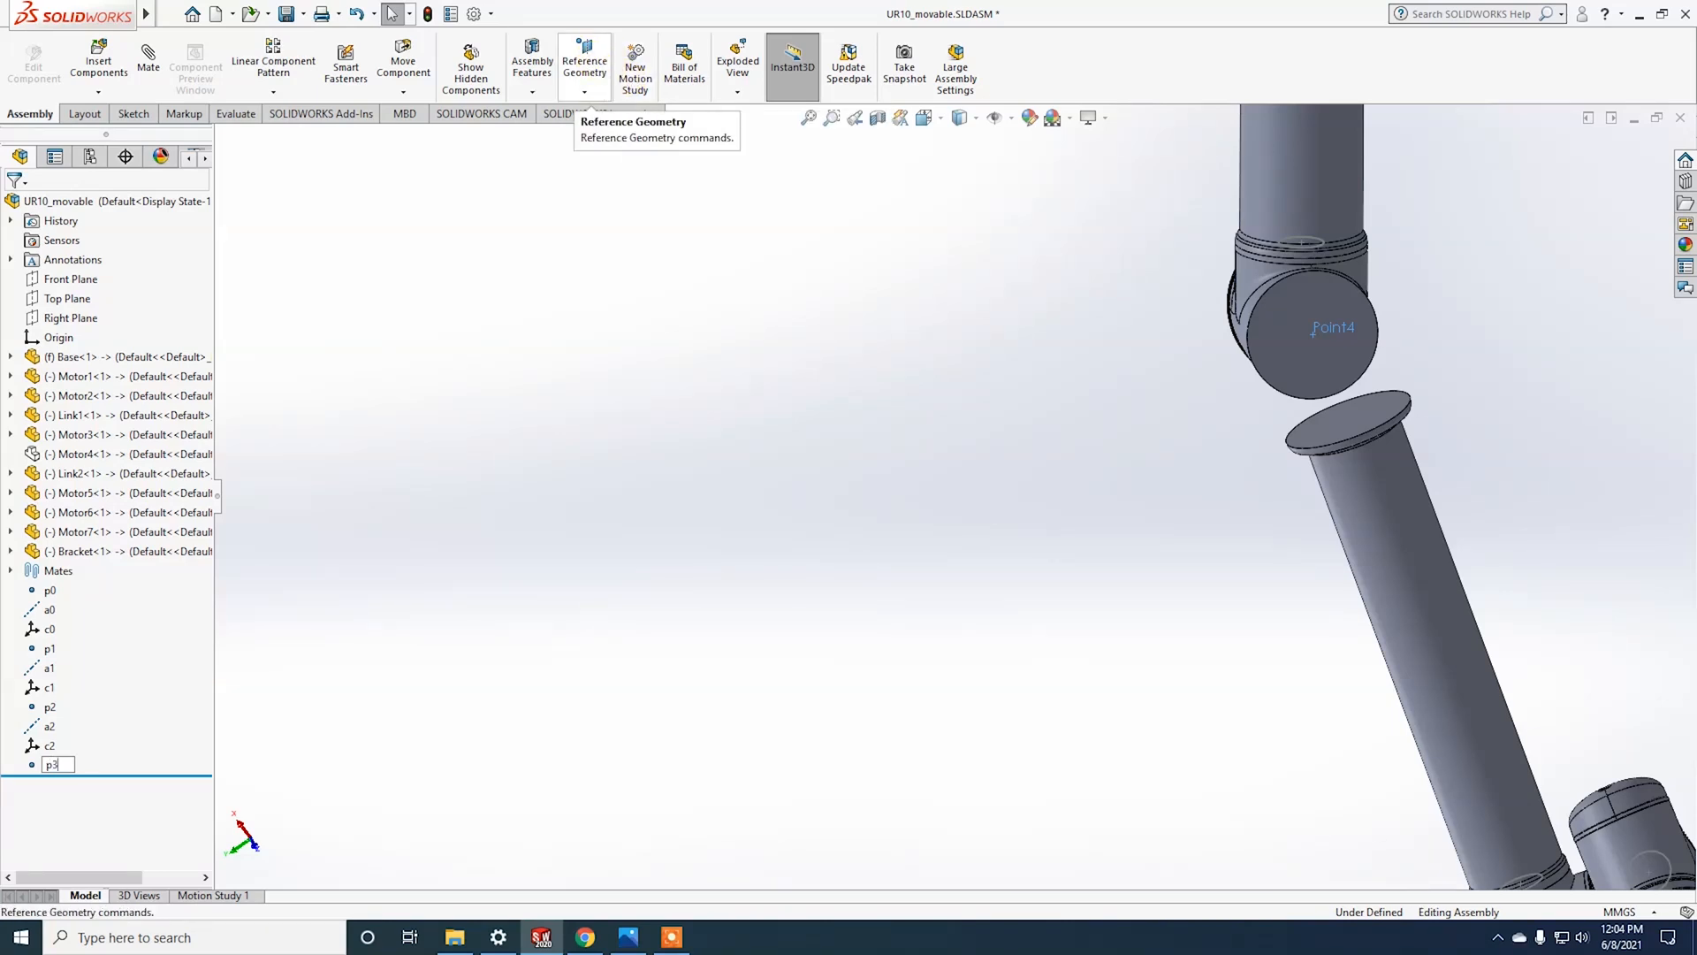
pyautogui.press('Return')
# Step: Create a reference axis through p3 perpendicular to Motor3's circular joint face and name it a3
pyautogui.click(536, 57)
pyautogui.click(585, 58)
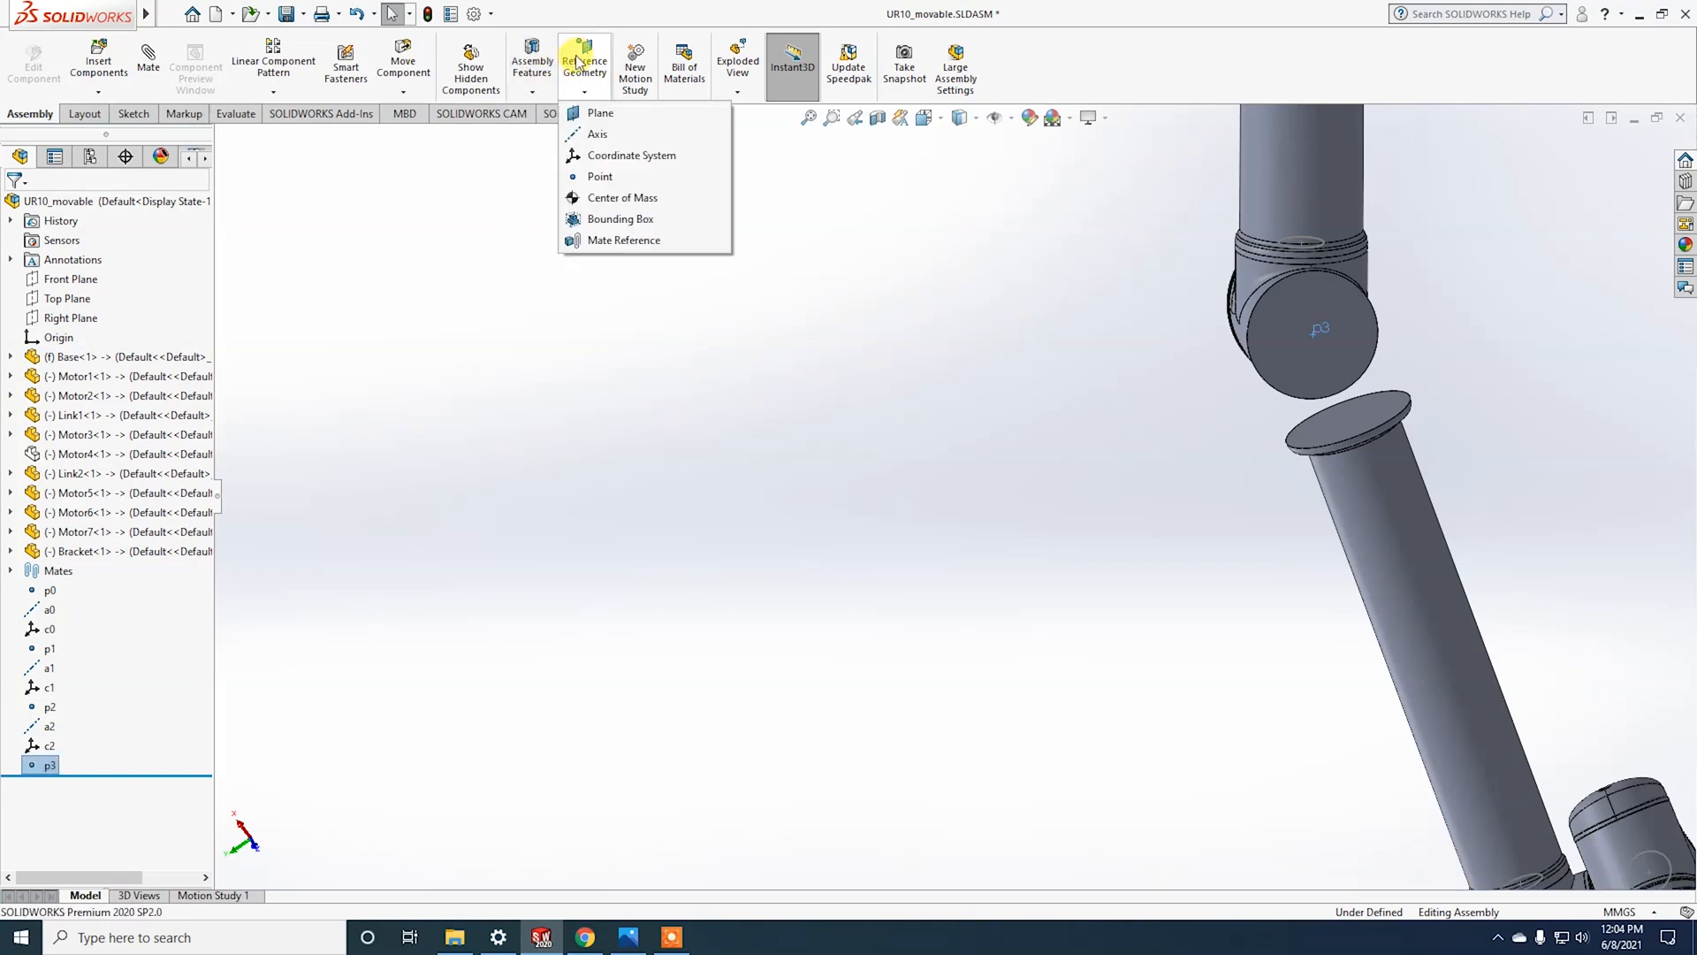
pyautogui.click(585, 58)
pyautogui.click(583, 59)
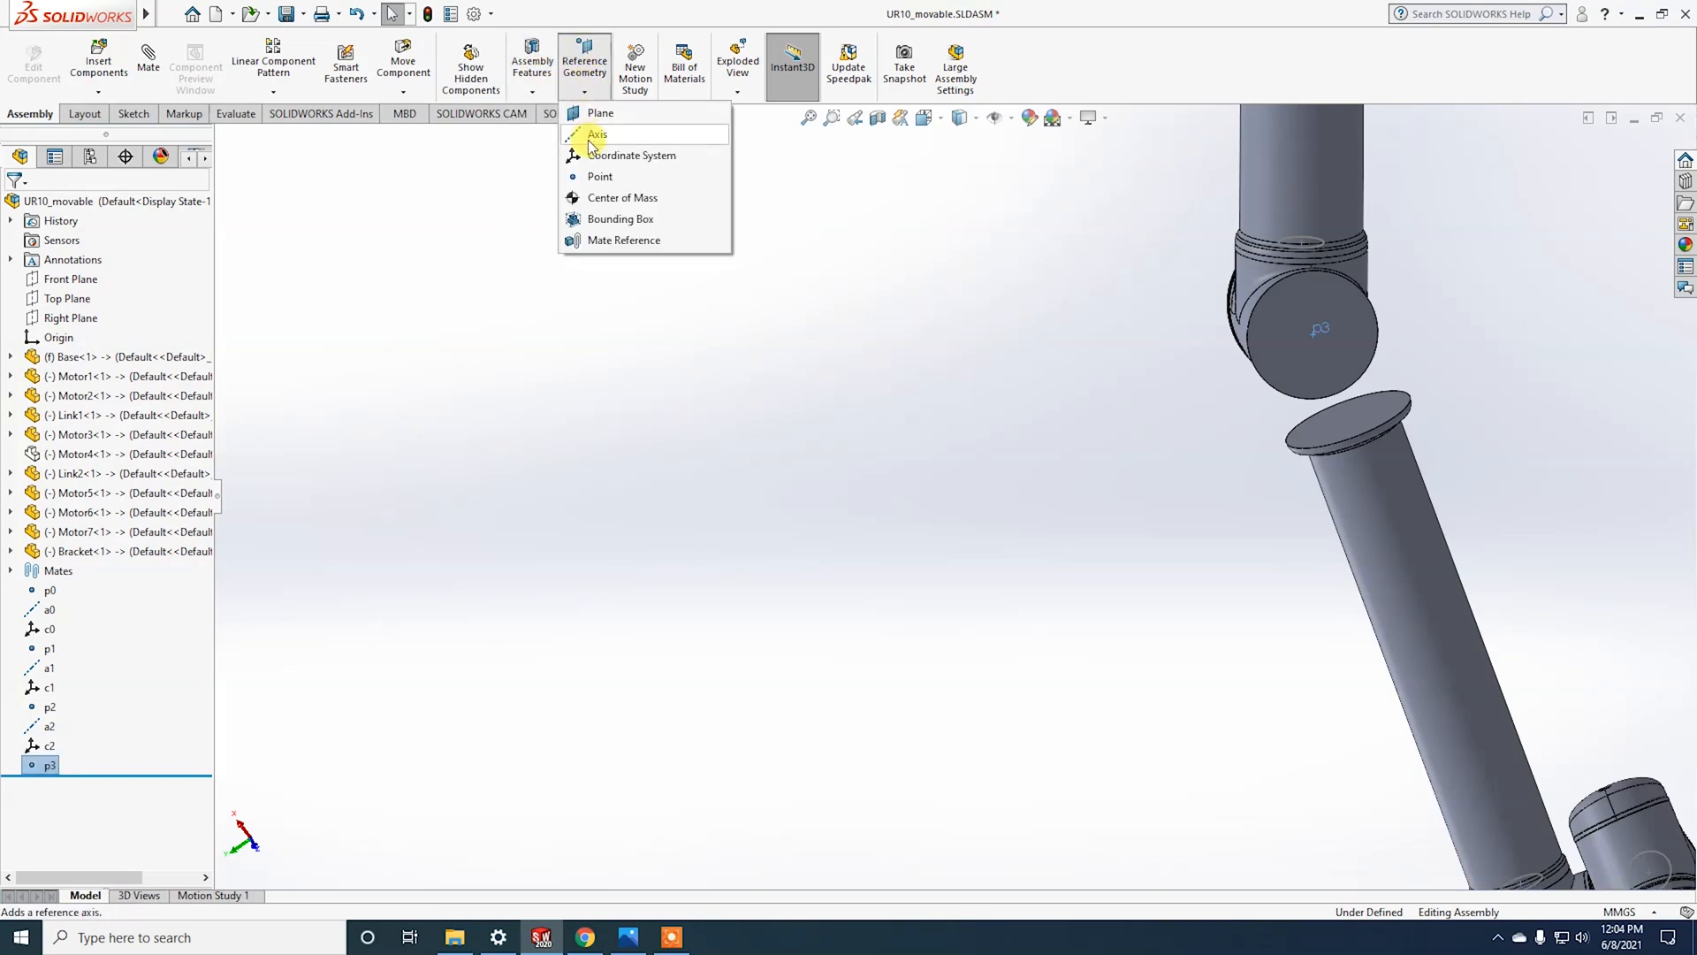
pyautogui.click(596, 135)
pyautogui.click(1329, 345)
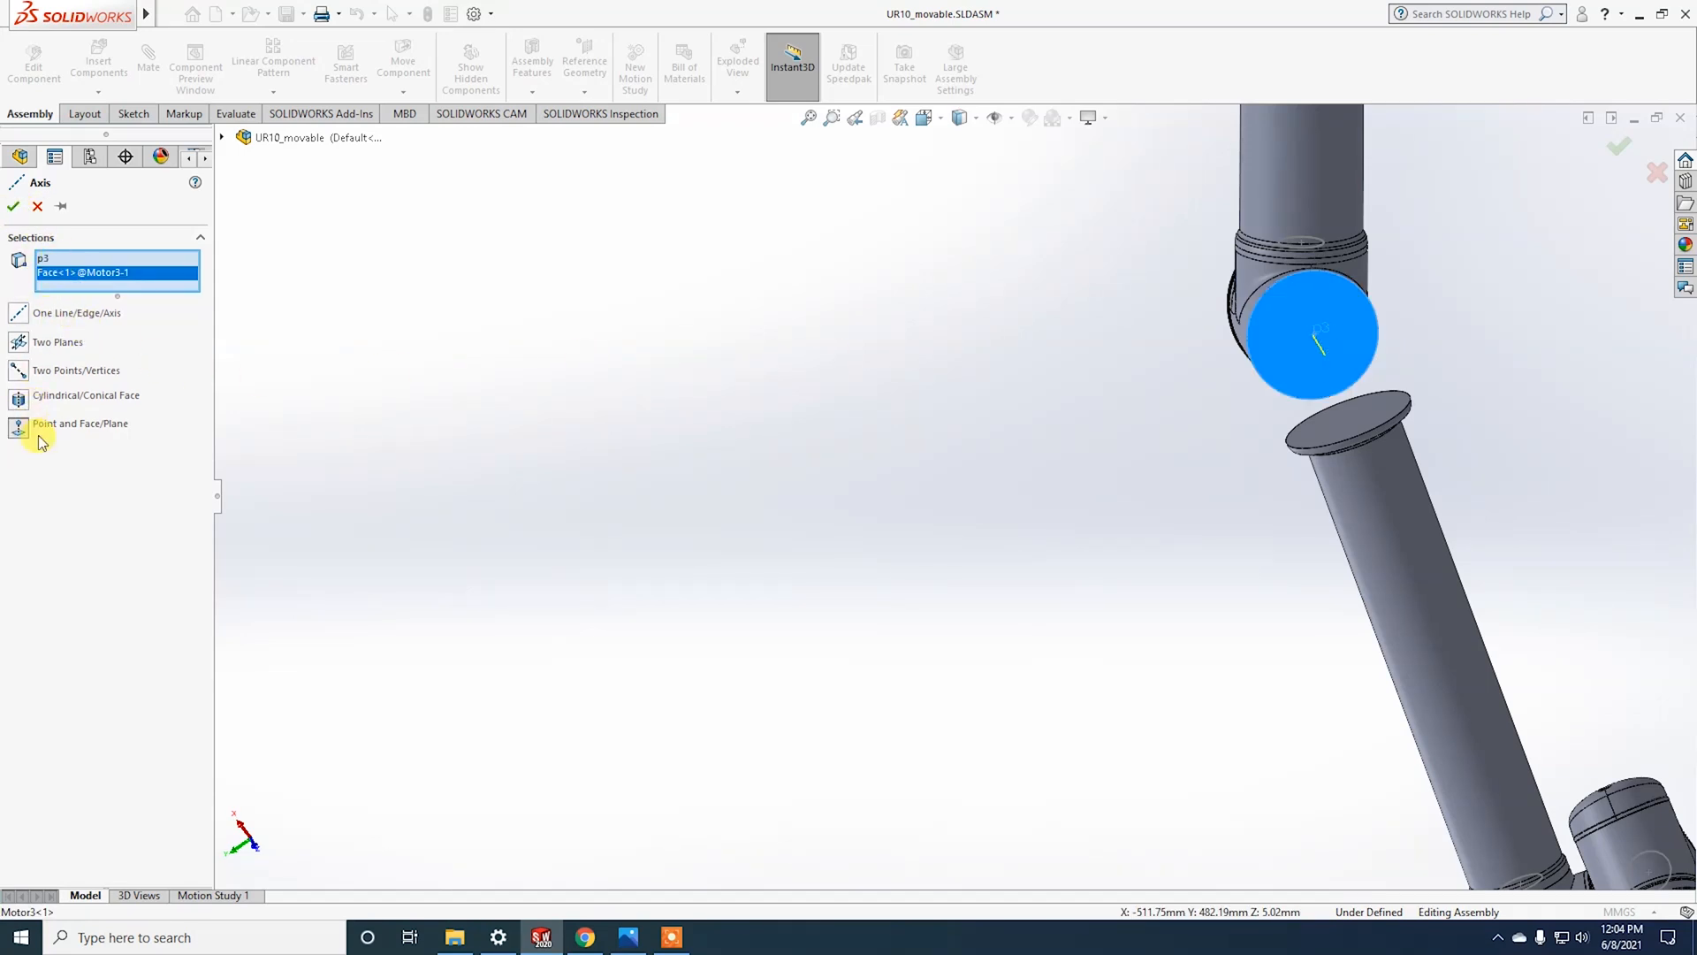
pyautogui.click(16, 207)
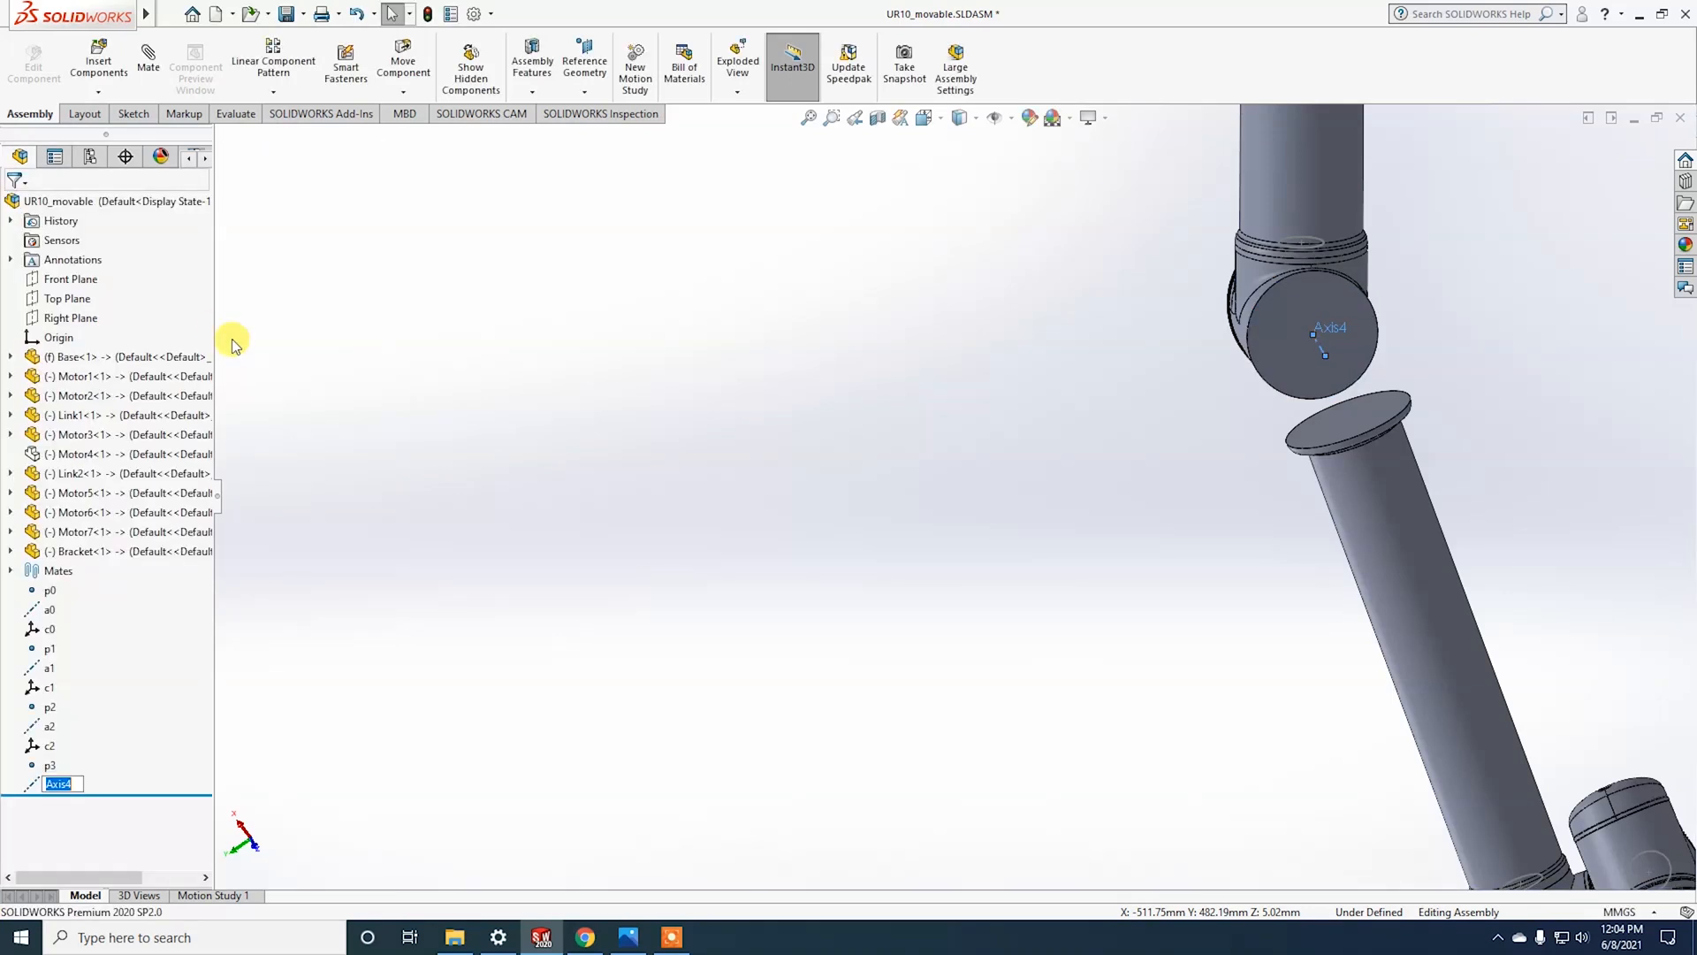
pyautogui.write('a3')
pyautogui.press('Return')
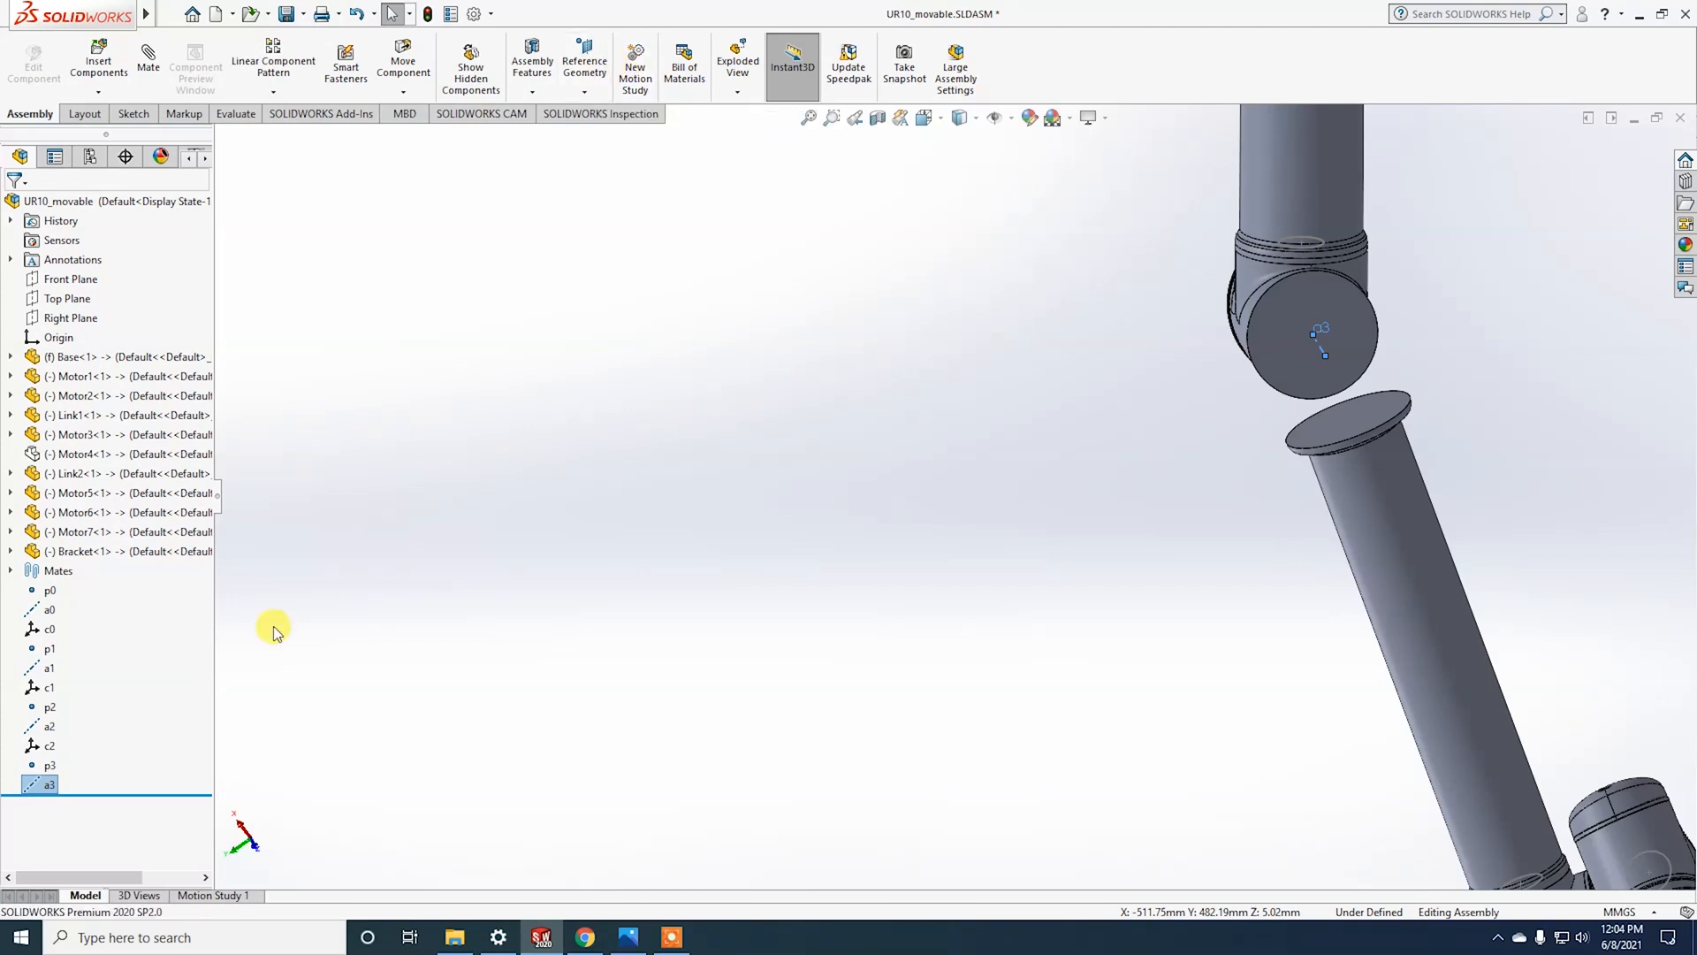
# Step: Create a coordinate system at p3, with Z normal to Motor3's circular joint face and pointing outward, and name it c3
pyautogui.click(53, 767)
pyautogui.click(585, 80)
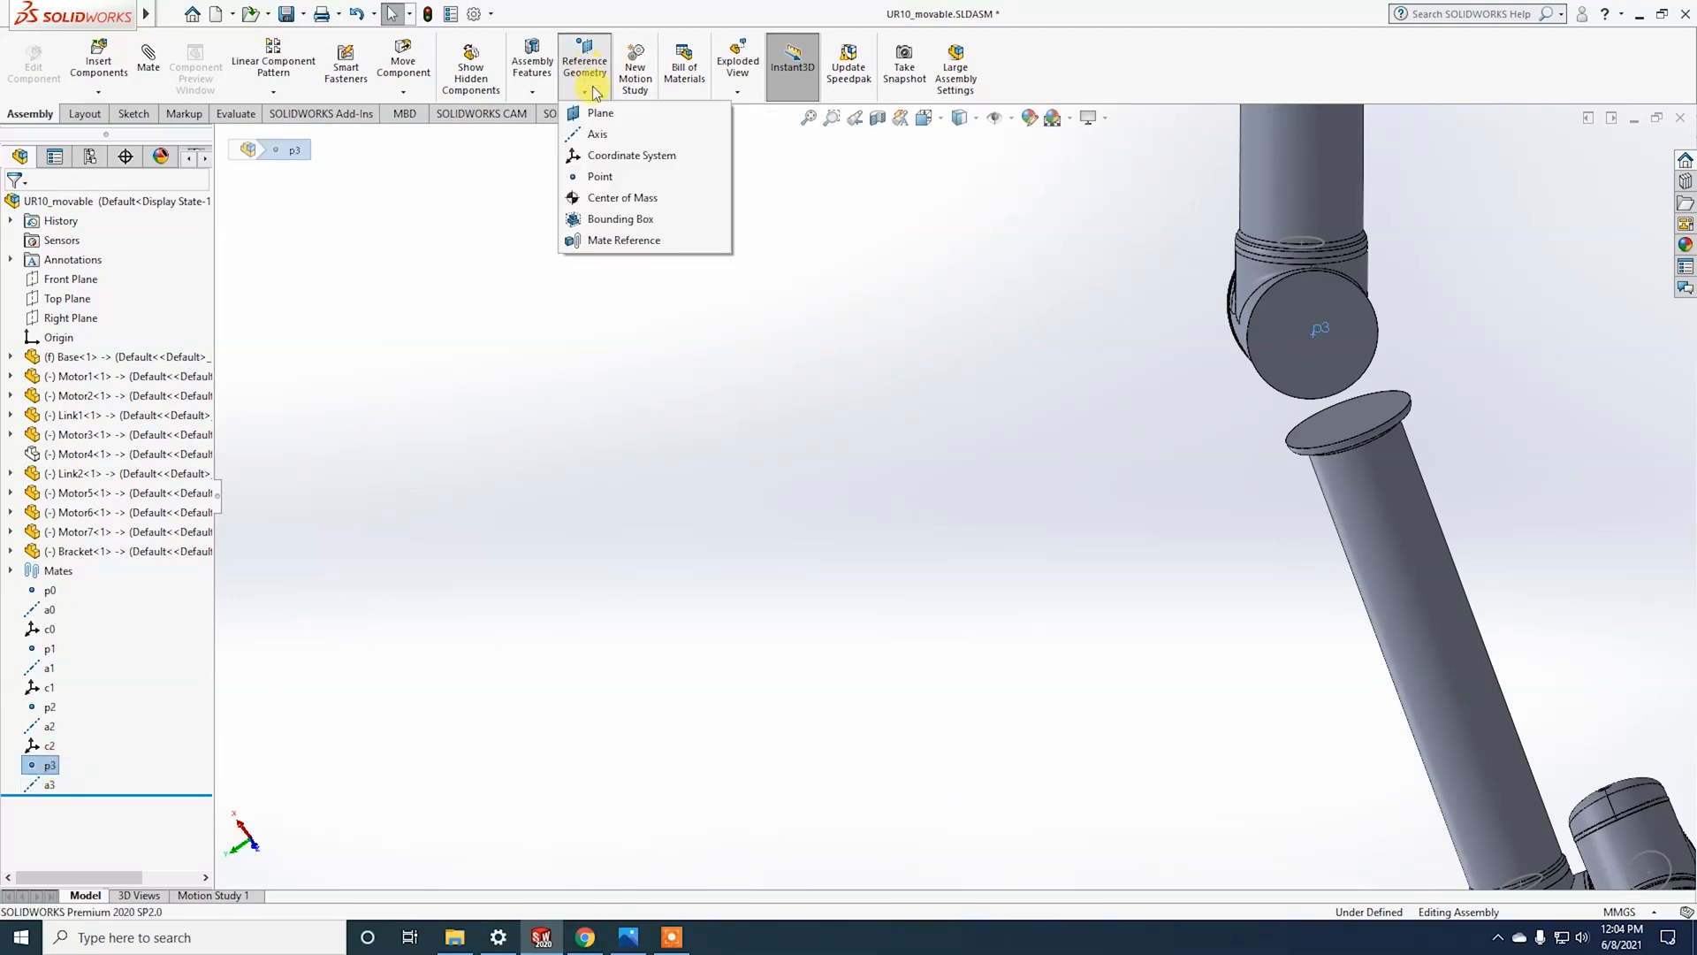
pyautogui.click(609, 155)
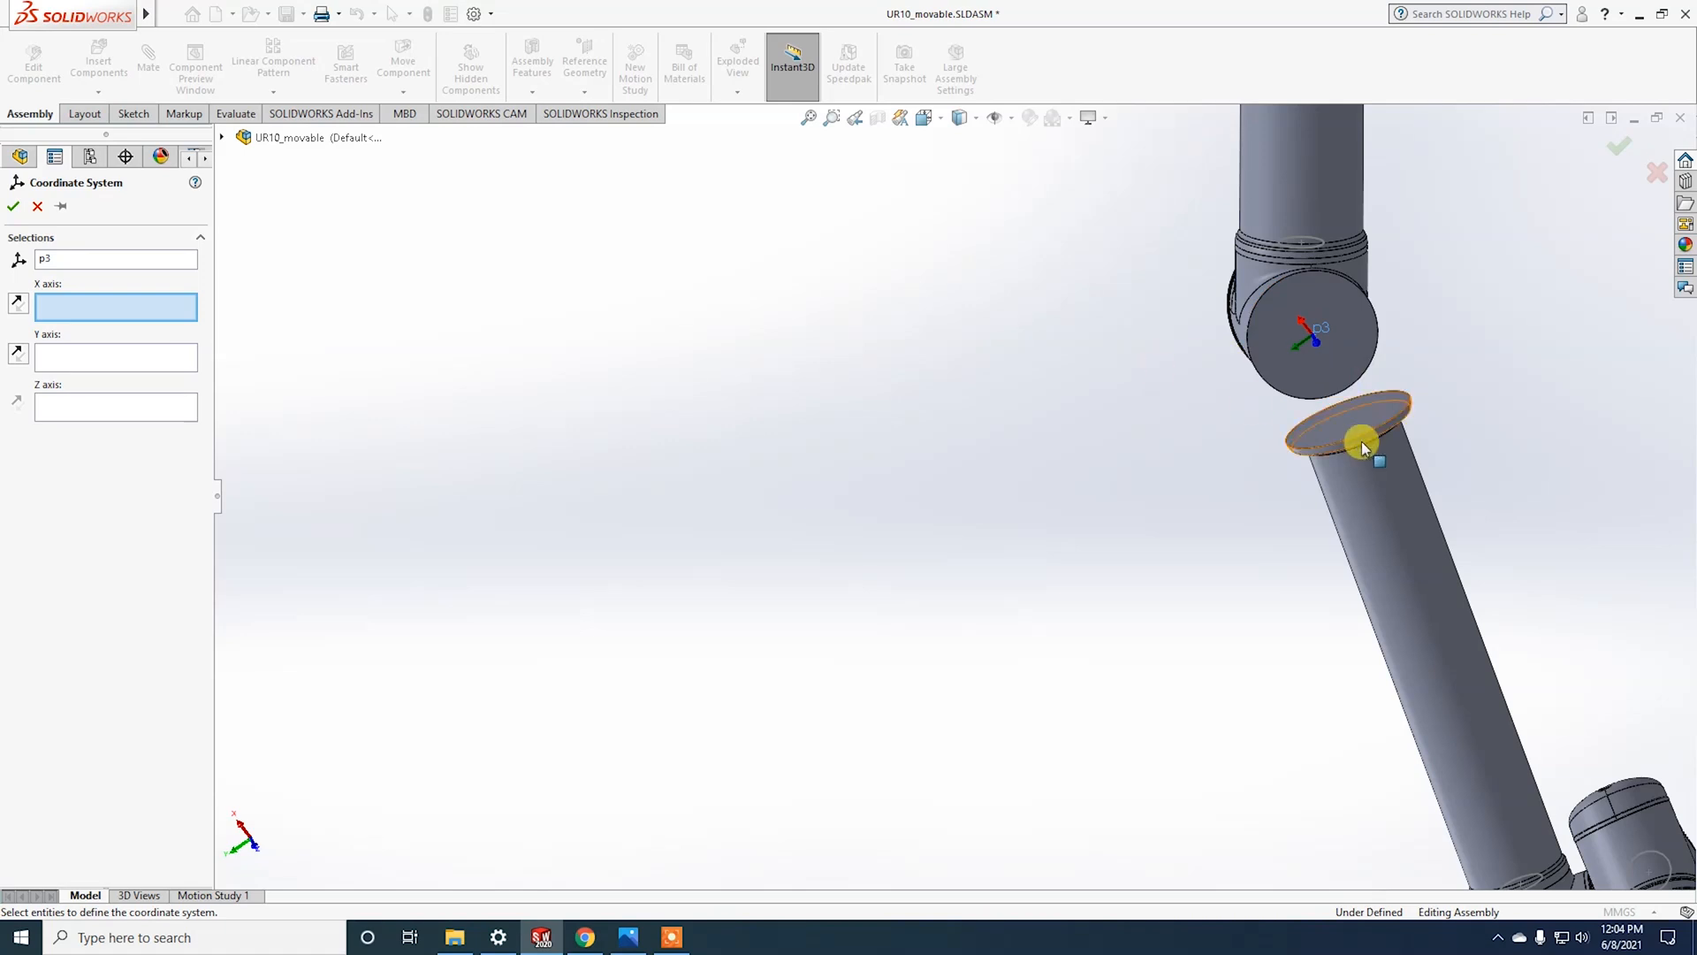
pyautogui.moveTo(1356, 443); pyautogui.dragTo(1250, 549, button='middle')
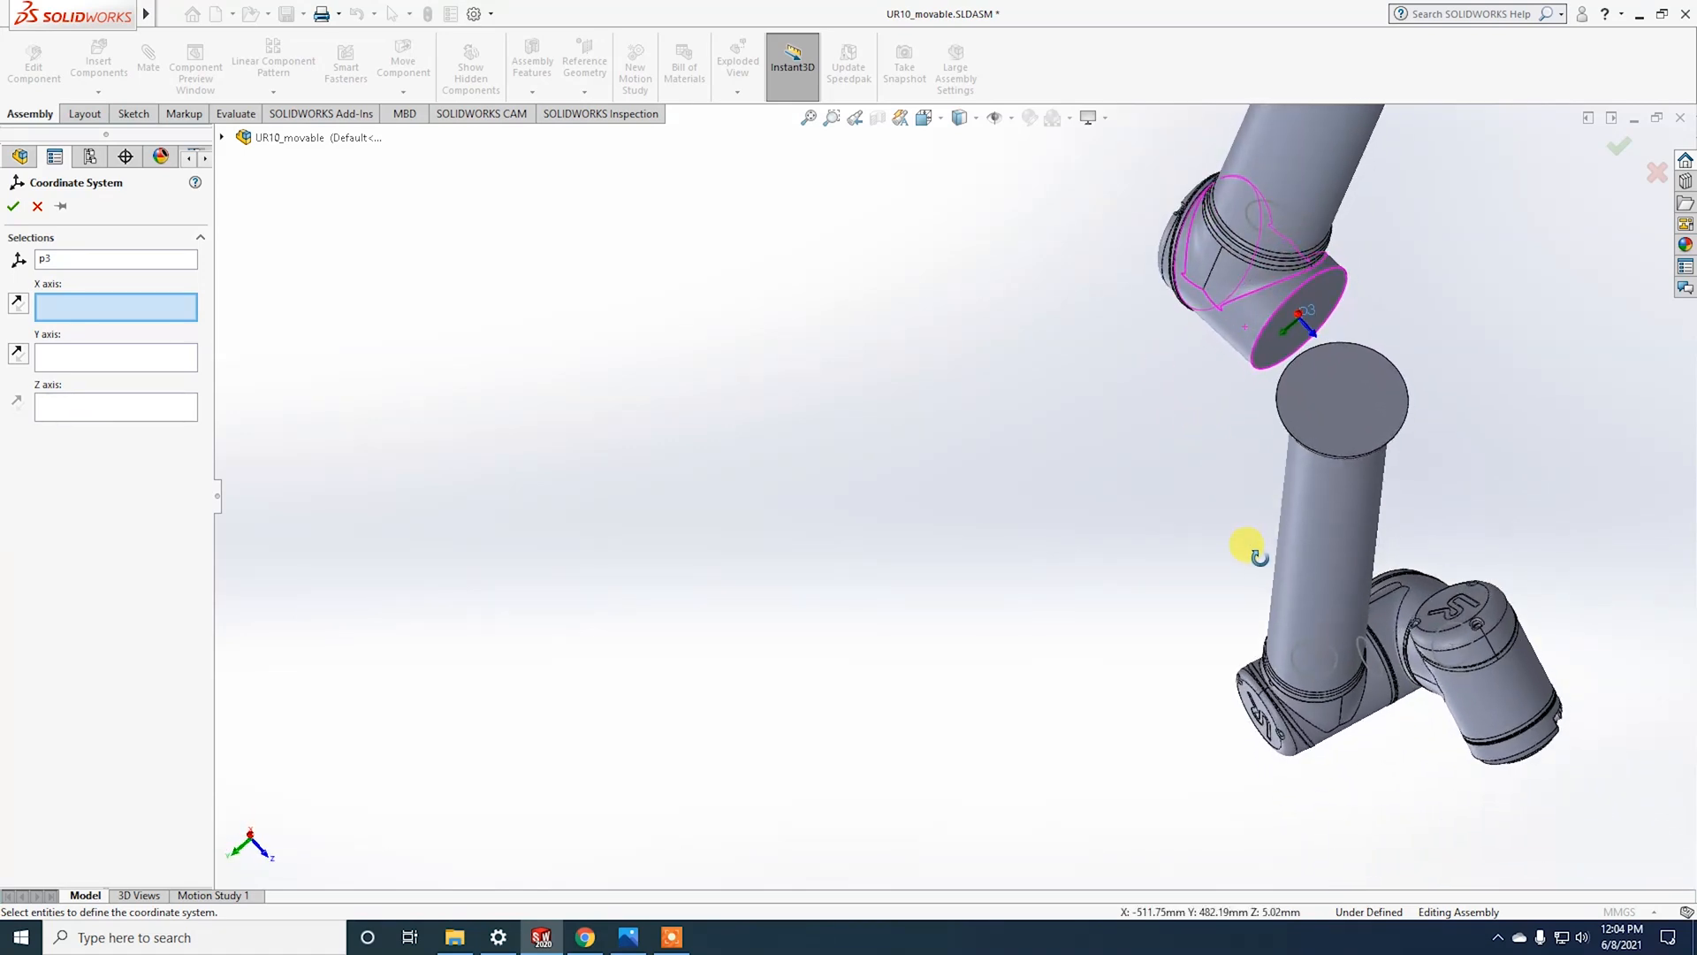
pyautogui.click(99, 407)
pyautogui.click(1271, 357)
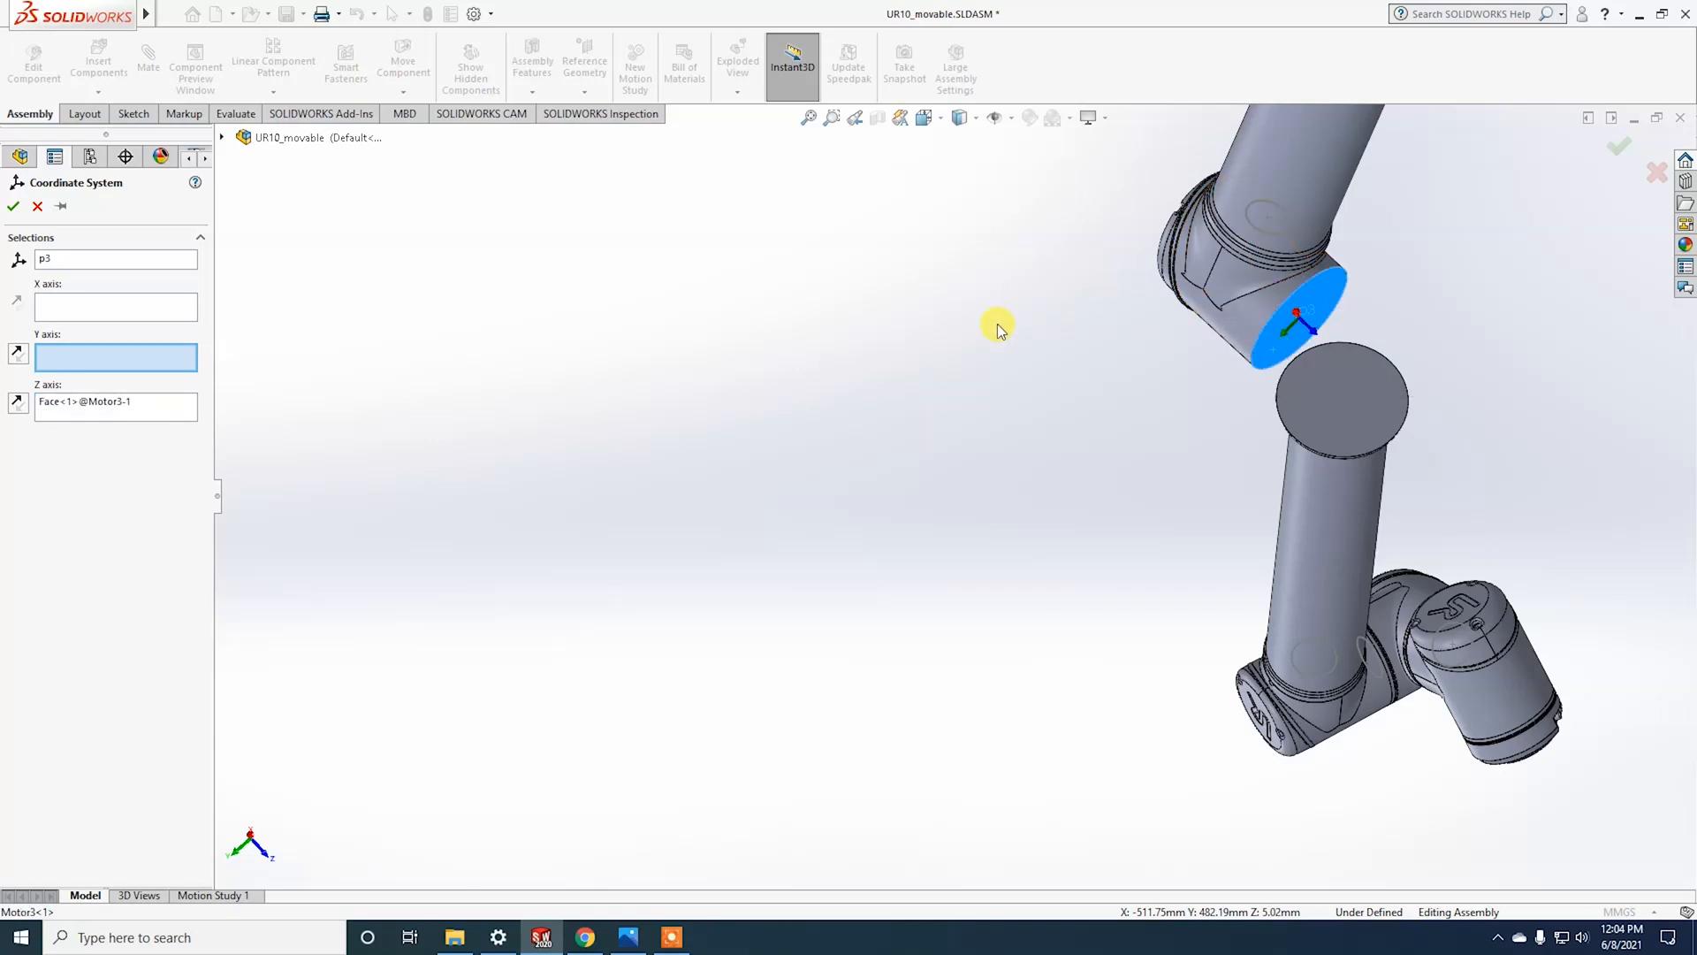
pyautogui.moveTo(1065, 370); pyautogui.dragTo(1076, 492, button='middle')
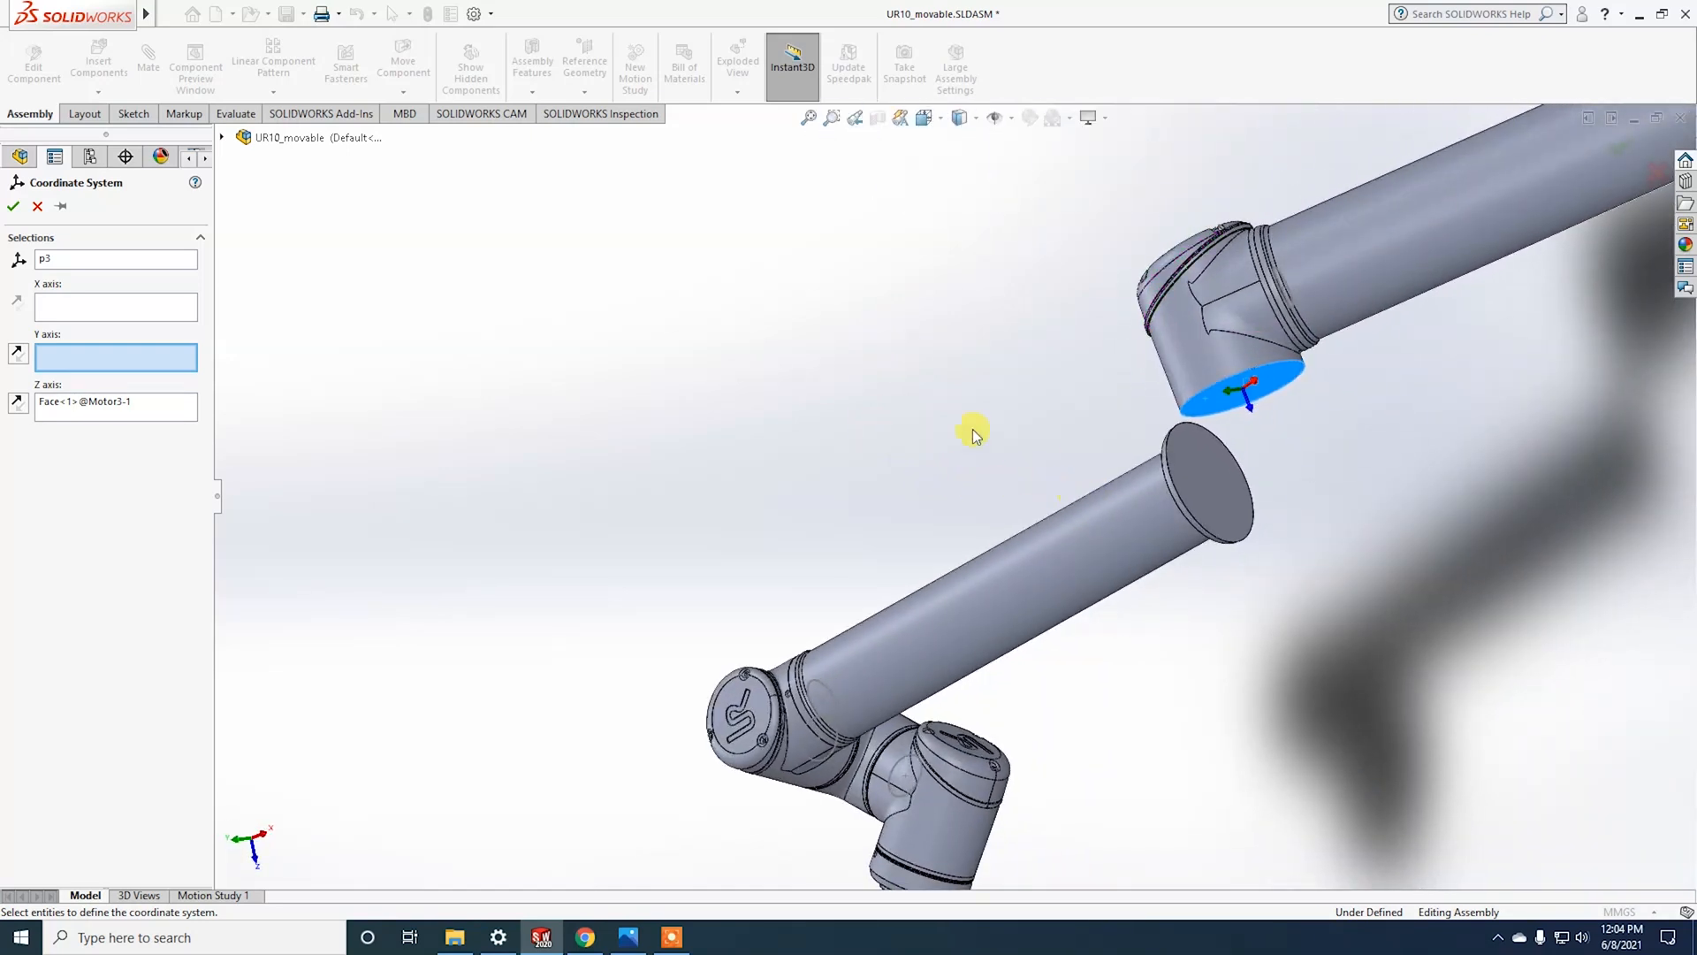
pyautogui.click(14, 208)
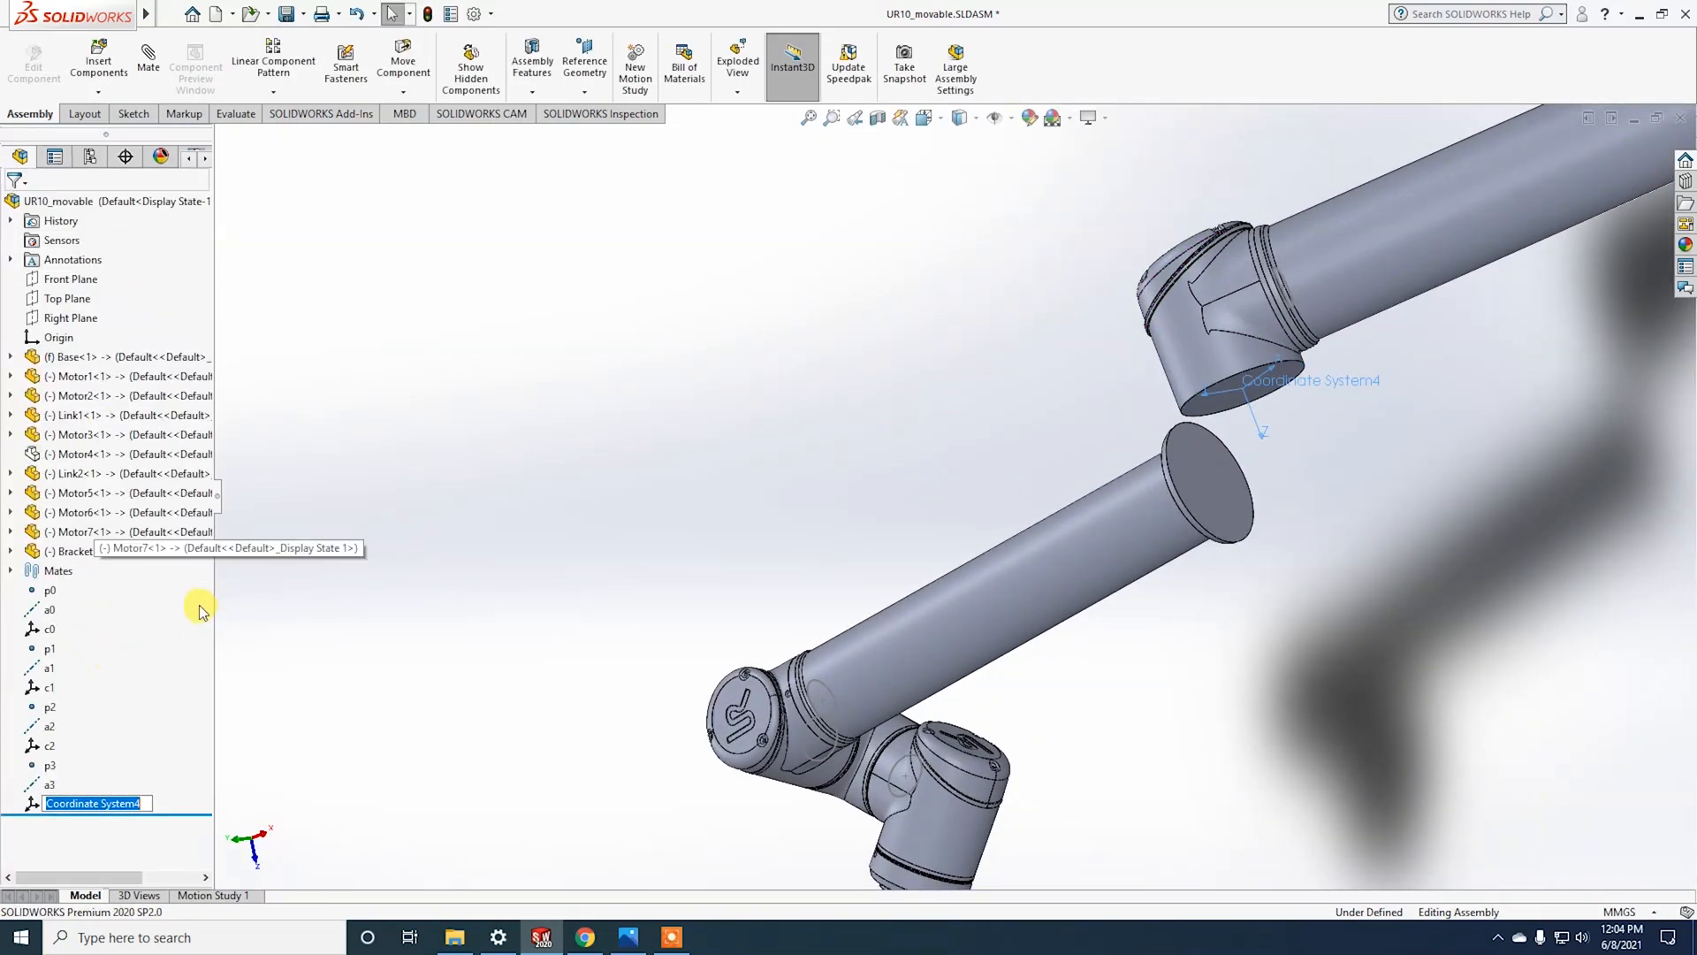
pyautogui.write('c3')
pyautogui.press('Return')
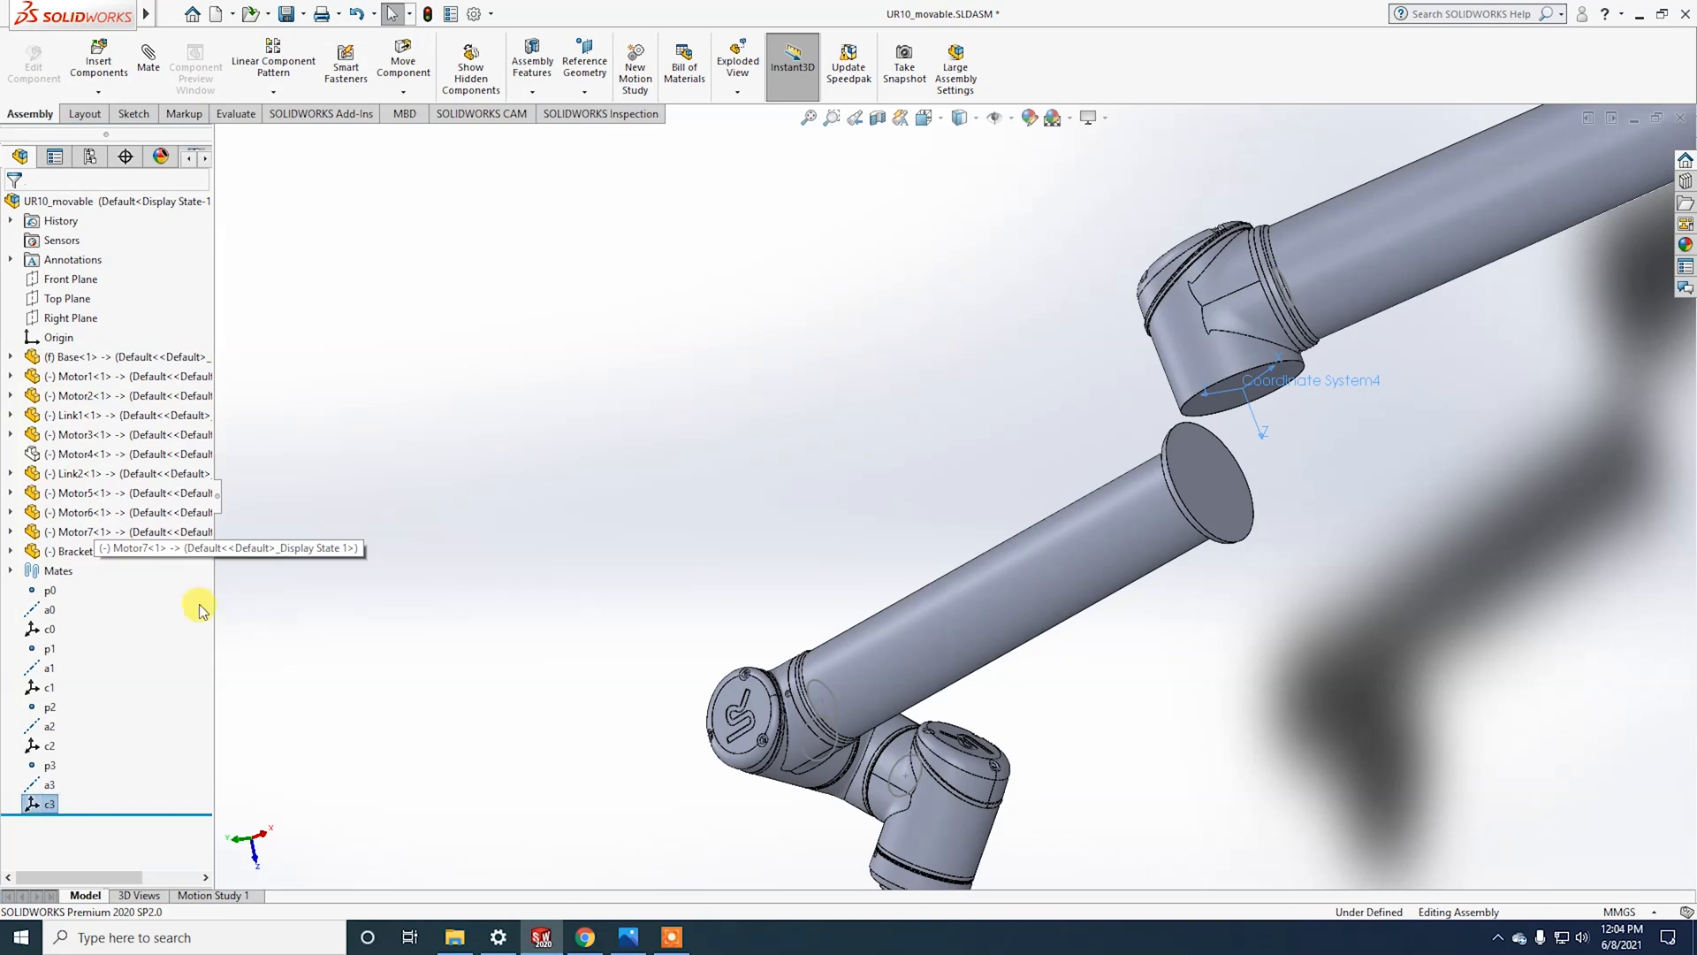
# Step: Show the hidden Motor4 component again
pyautogui.rightClick(76, 454)
pyautogui.click(194, 316)
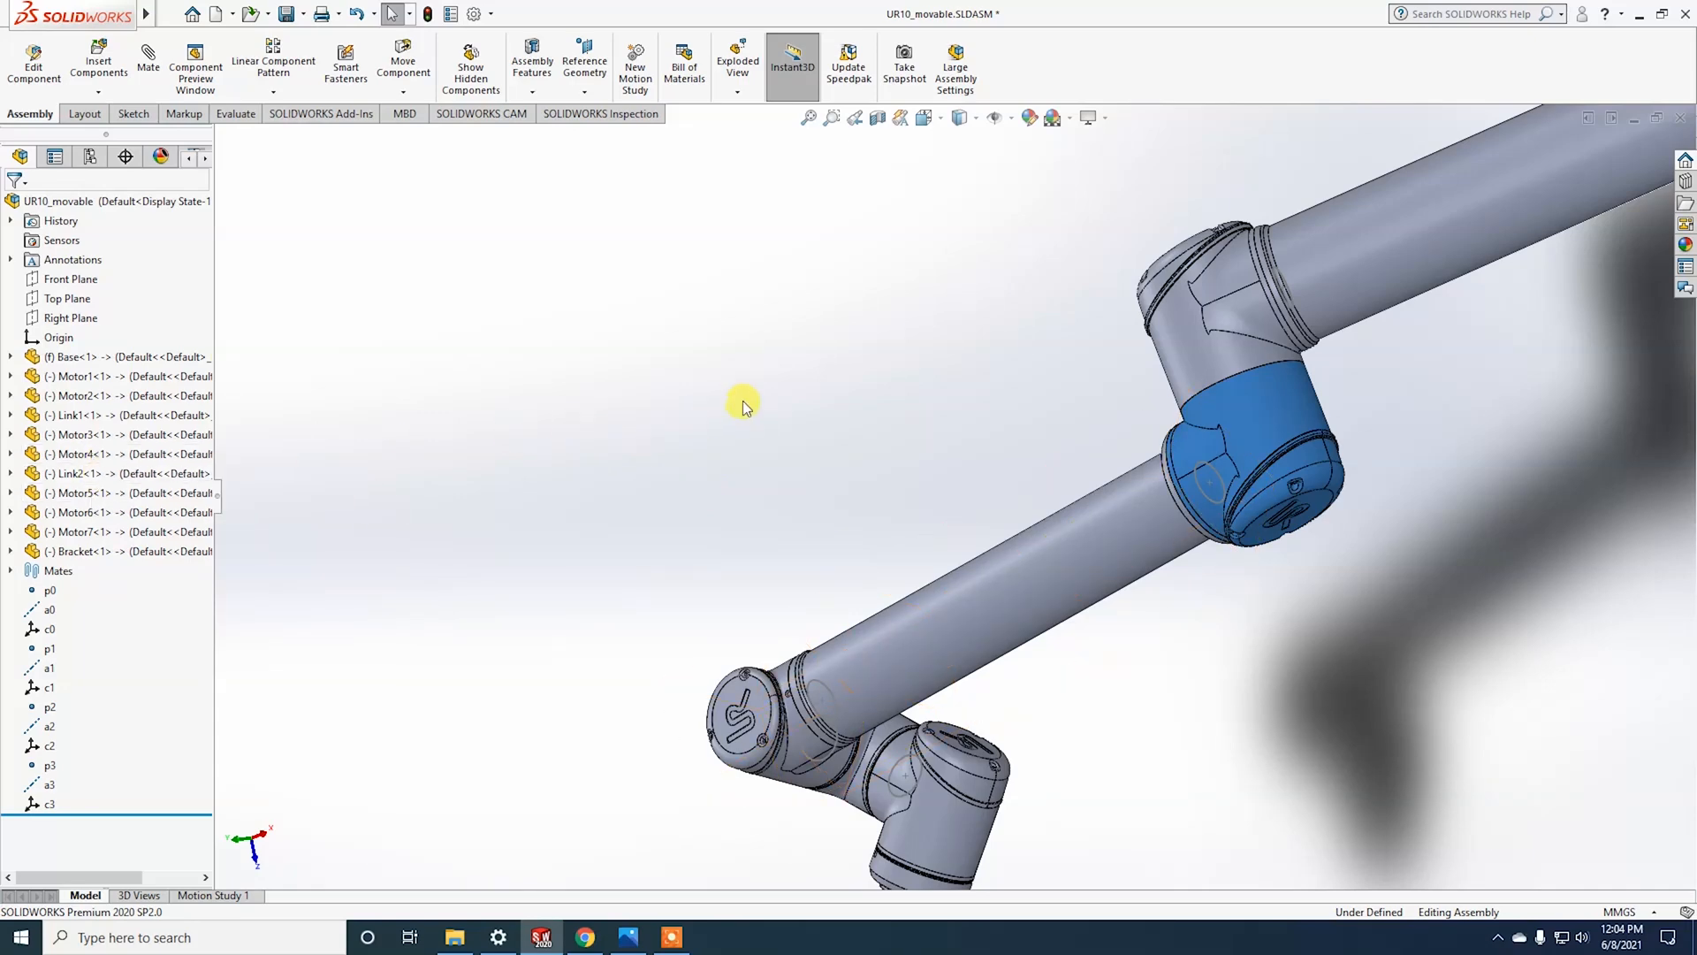
pyautogui.moveTo(744, 402); pyautogui.dragTo(788, 337, button='middle')
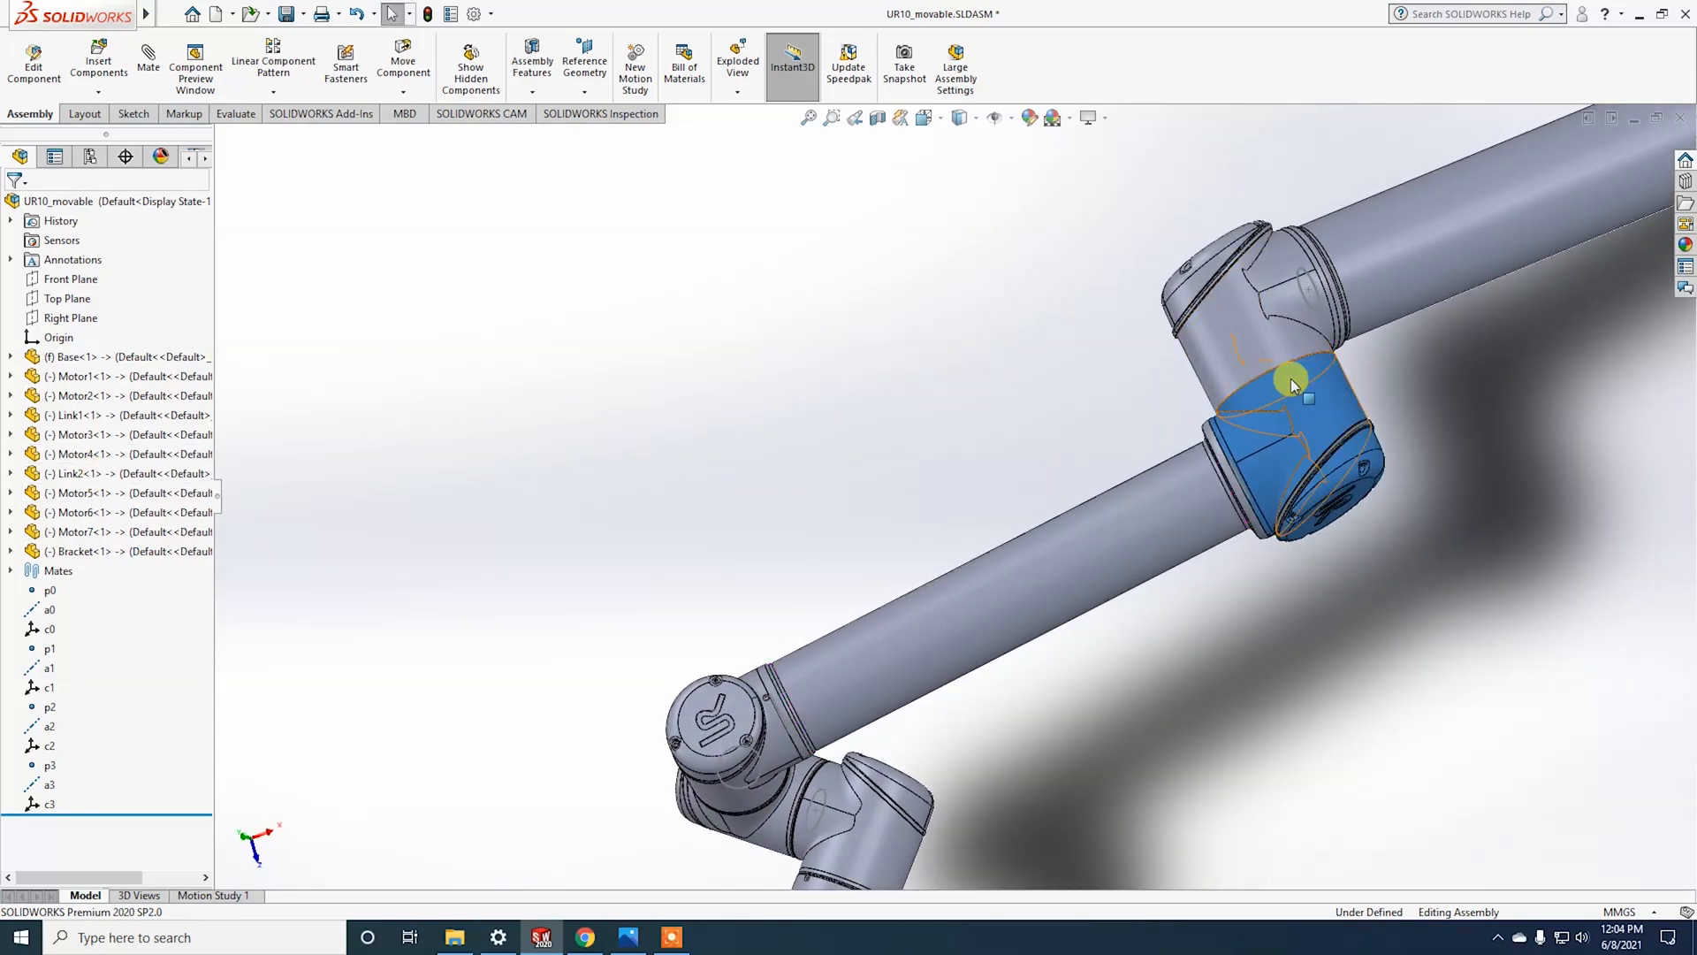
pyautogui.moveTo(1451, 549); pyautogui.dragTo(1480, 131, button='middle')
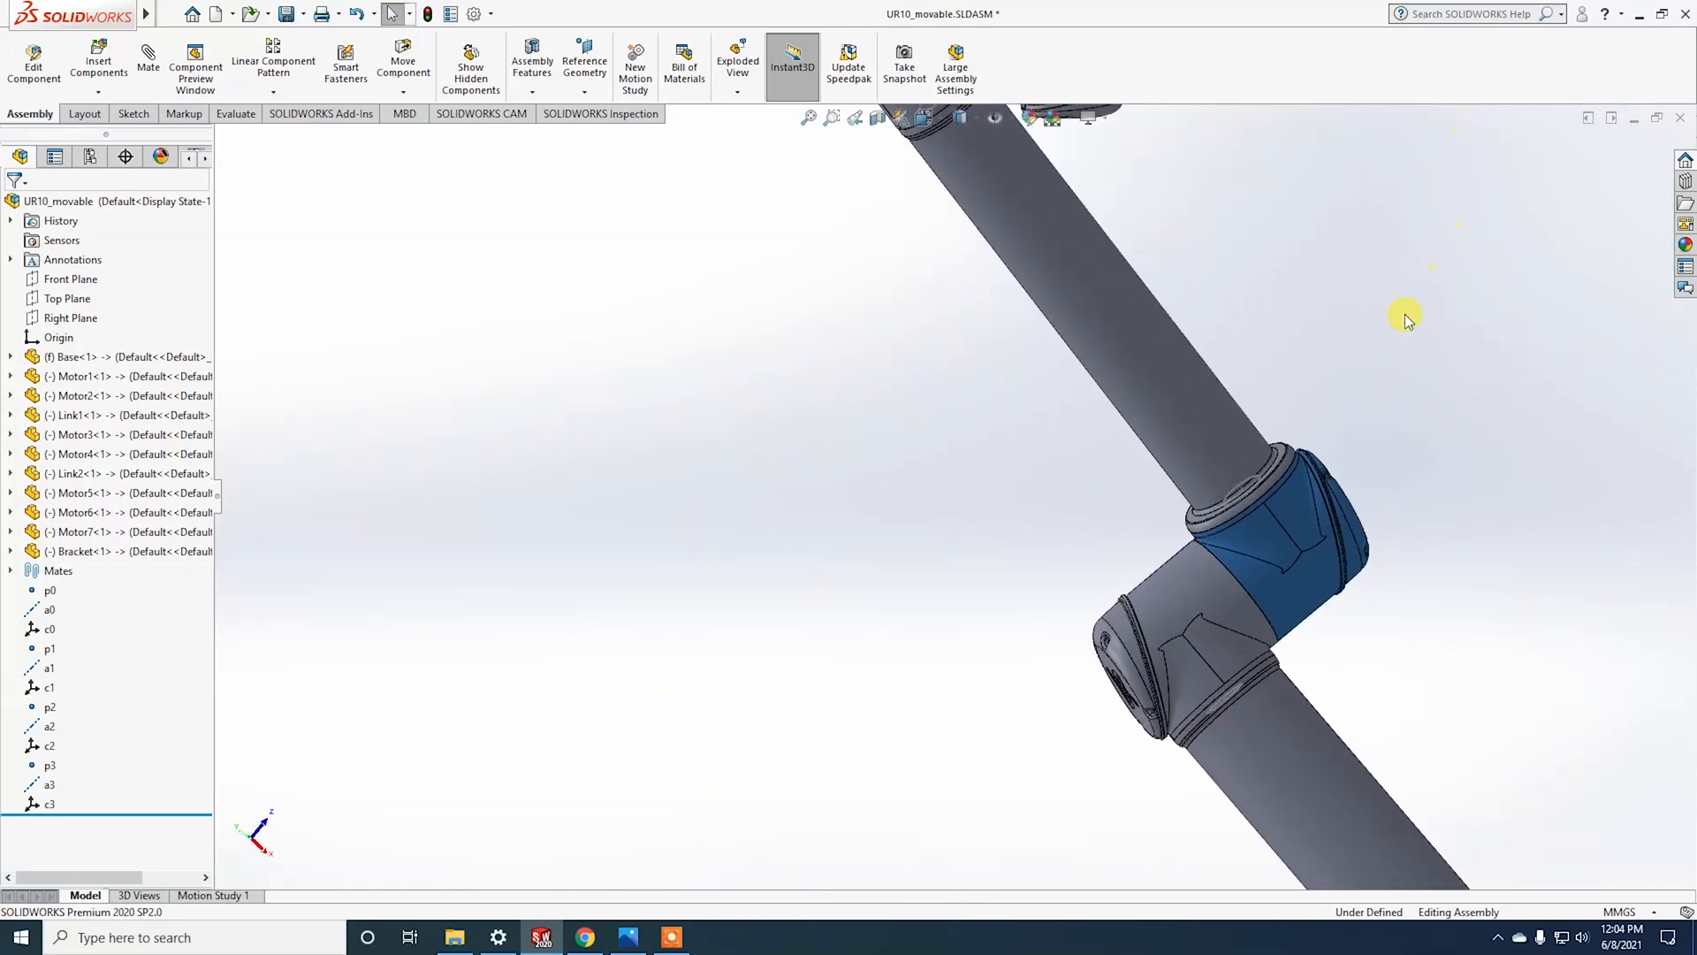
pyautogui.scroll(4, 1448, 615)
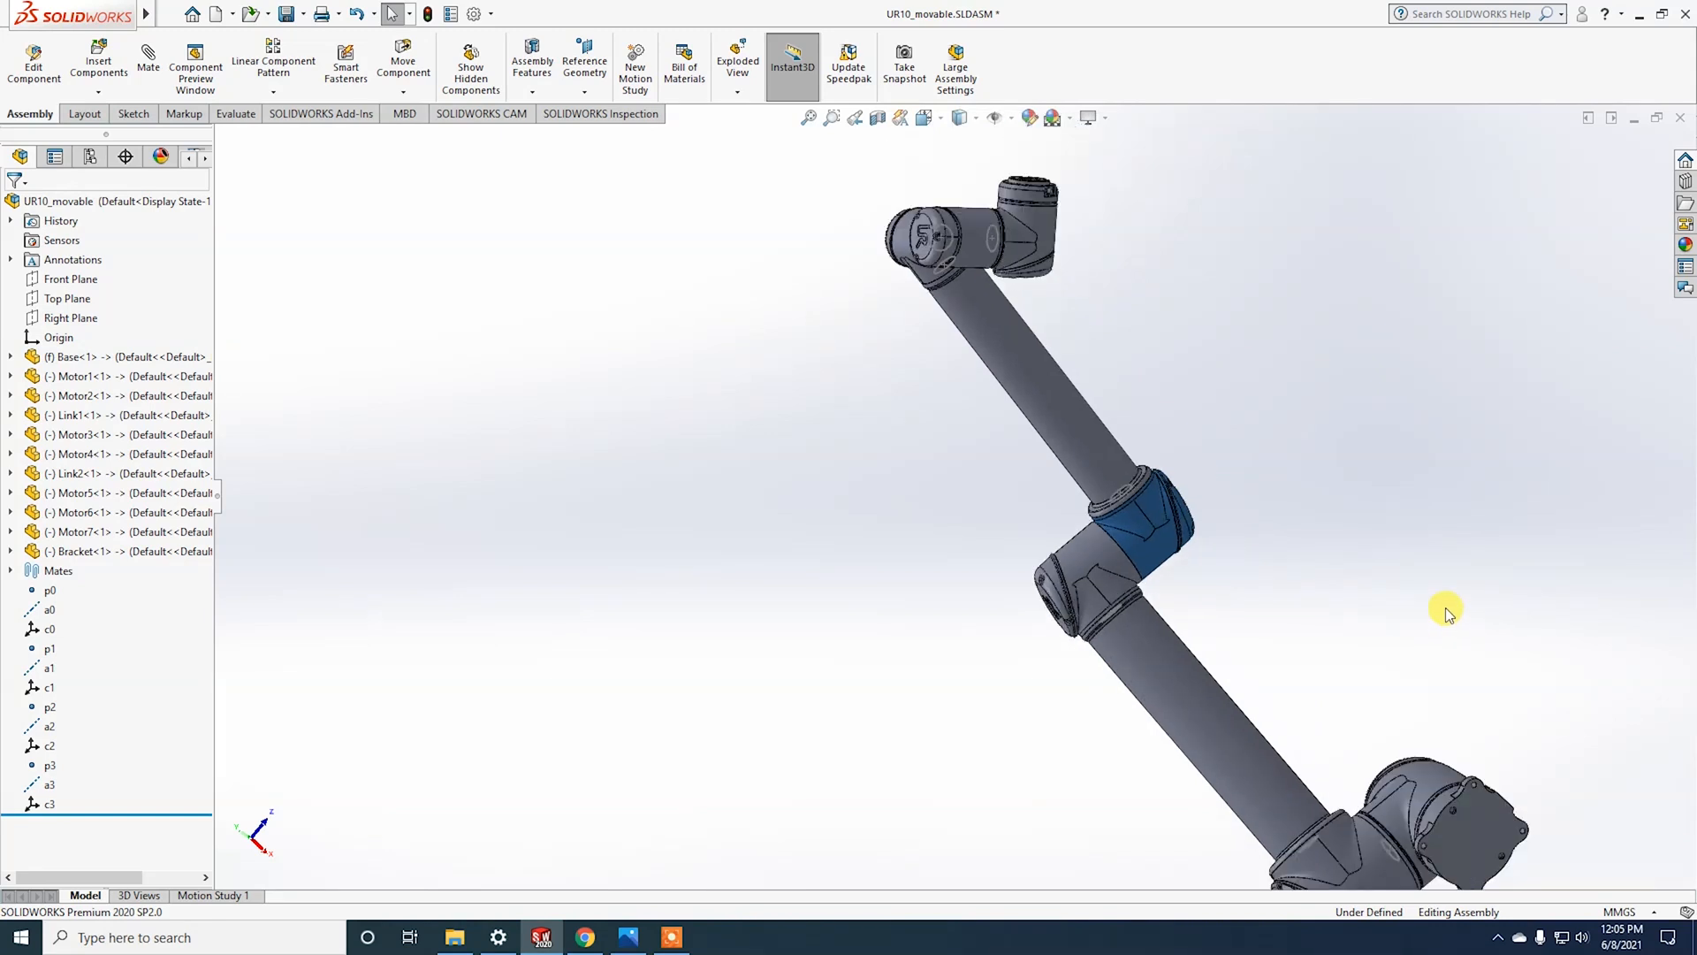
# Step: Rename the reference point p3 on Motor3's joint face as p4
pyautogui.click(1151, 639)
pyautogui.click(1087, 568)
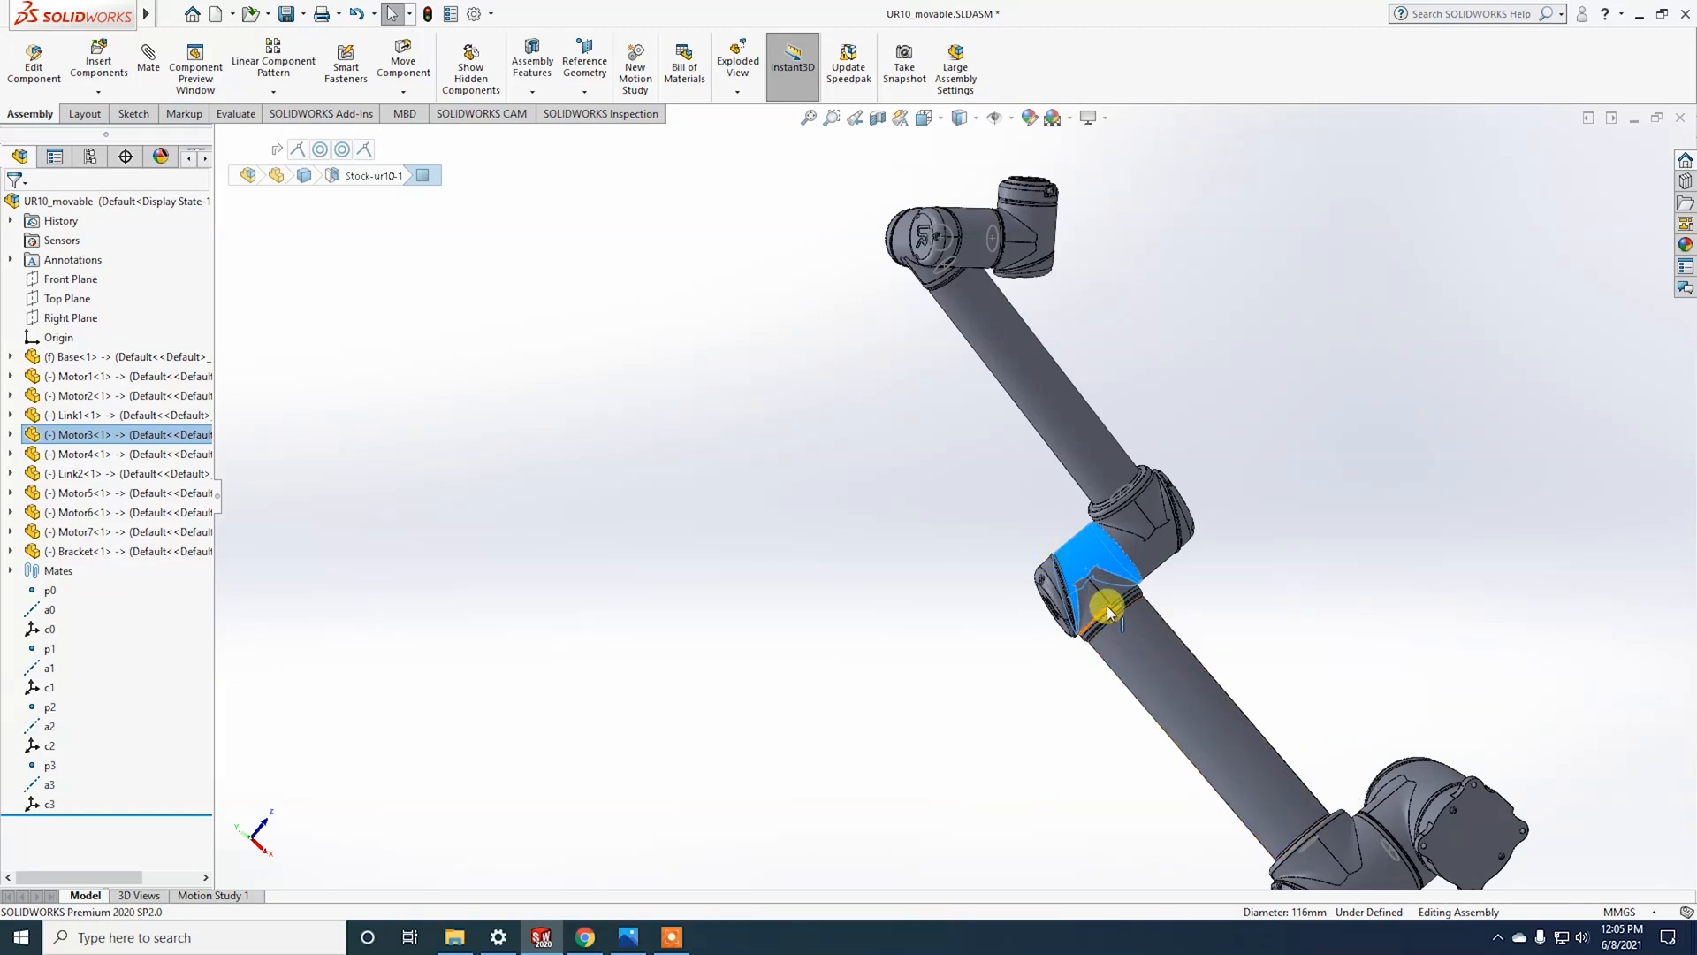
pyautogui.rightClick(55, 769)
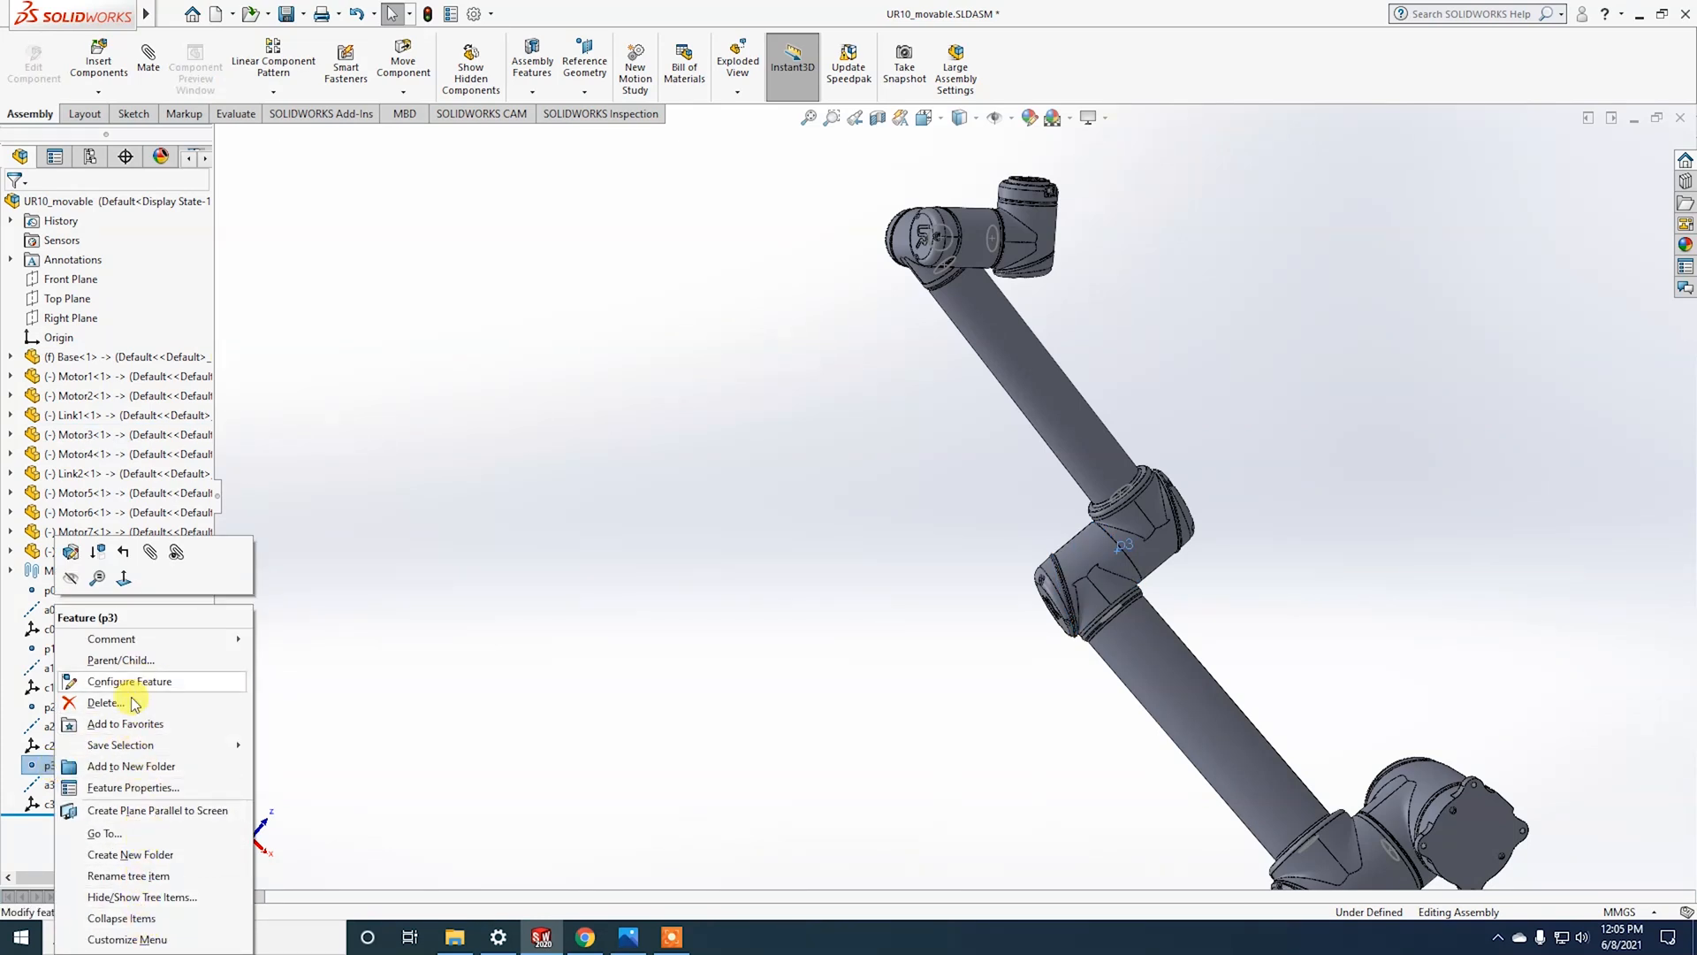
pyautogui.click(132, 875)
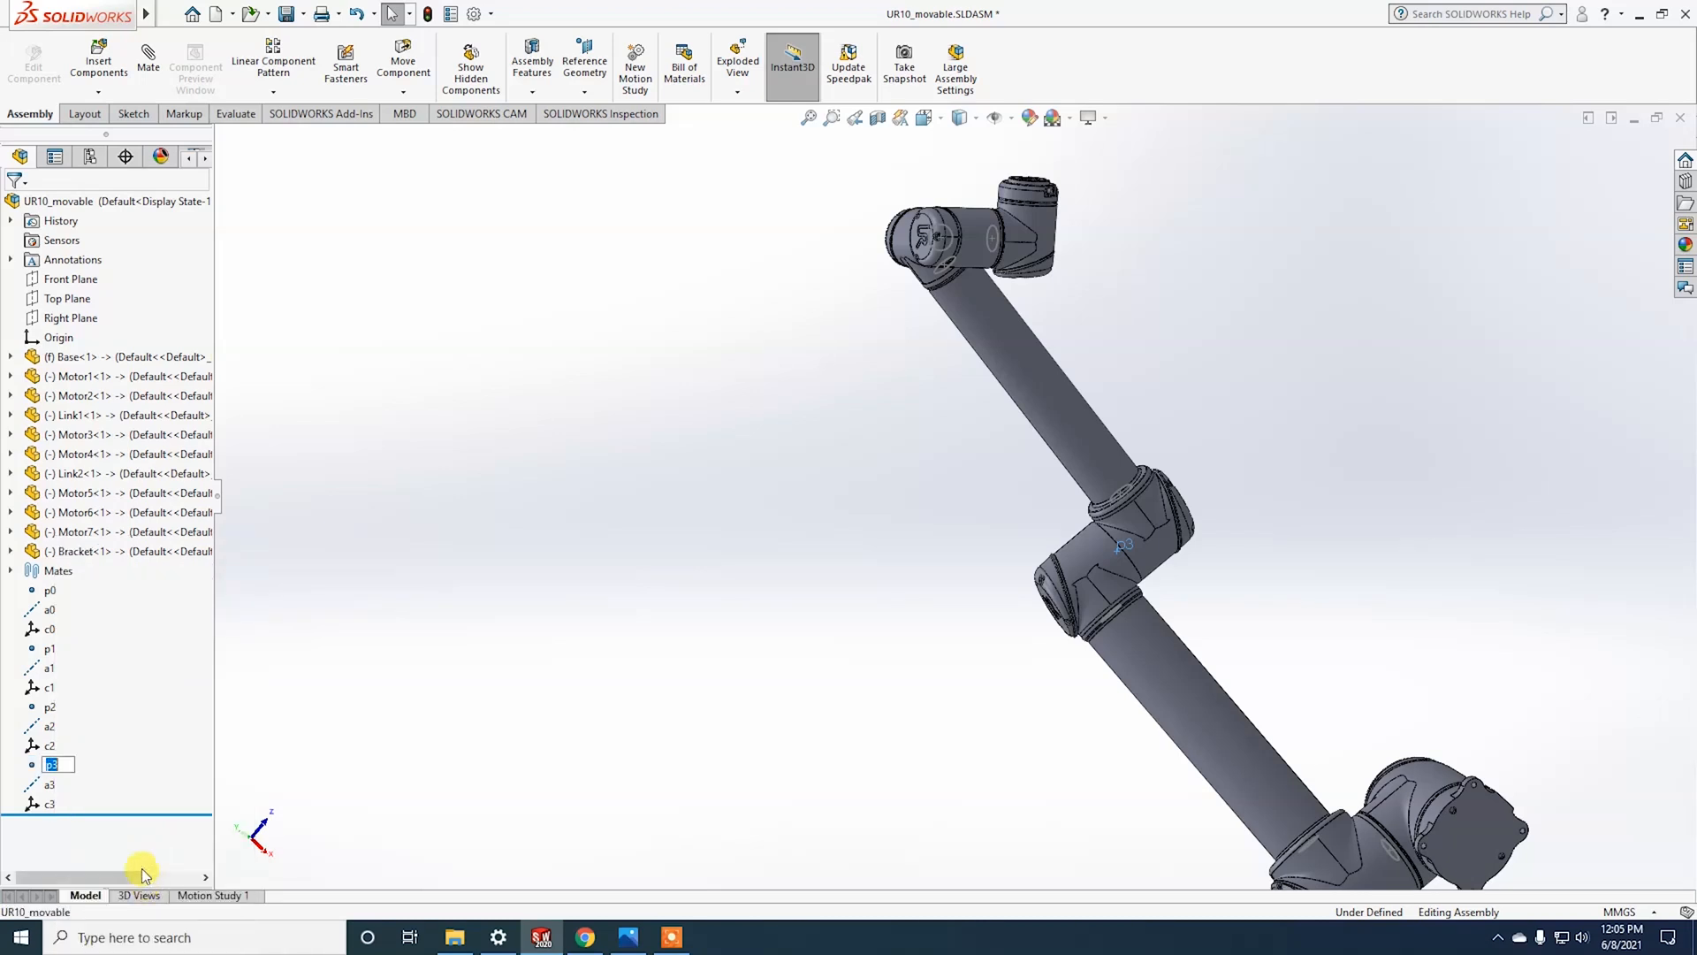
pyautogui.press('BackSpace')
pyautogui.write('4')
pyautogui.press('Return')
# Step: Rename Motor3's joint axis a3 as a4 and its coordinate system c3 as c4
pyautogui.rightClick(46, 787)
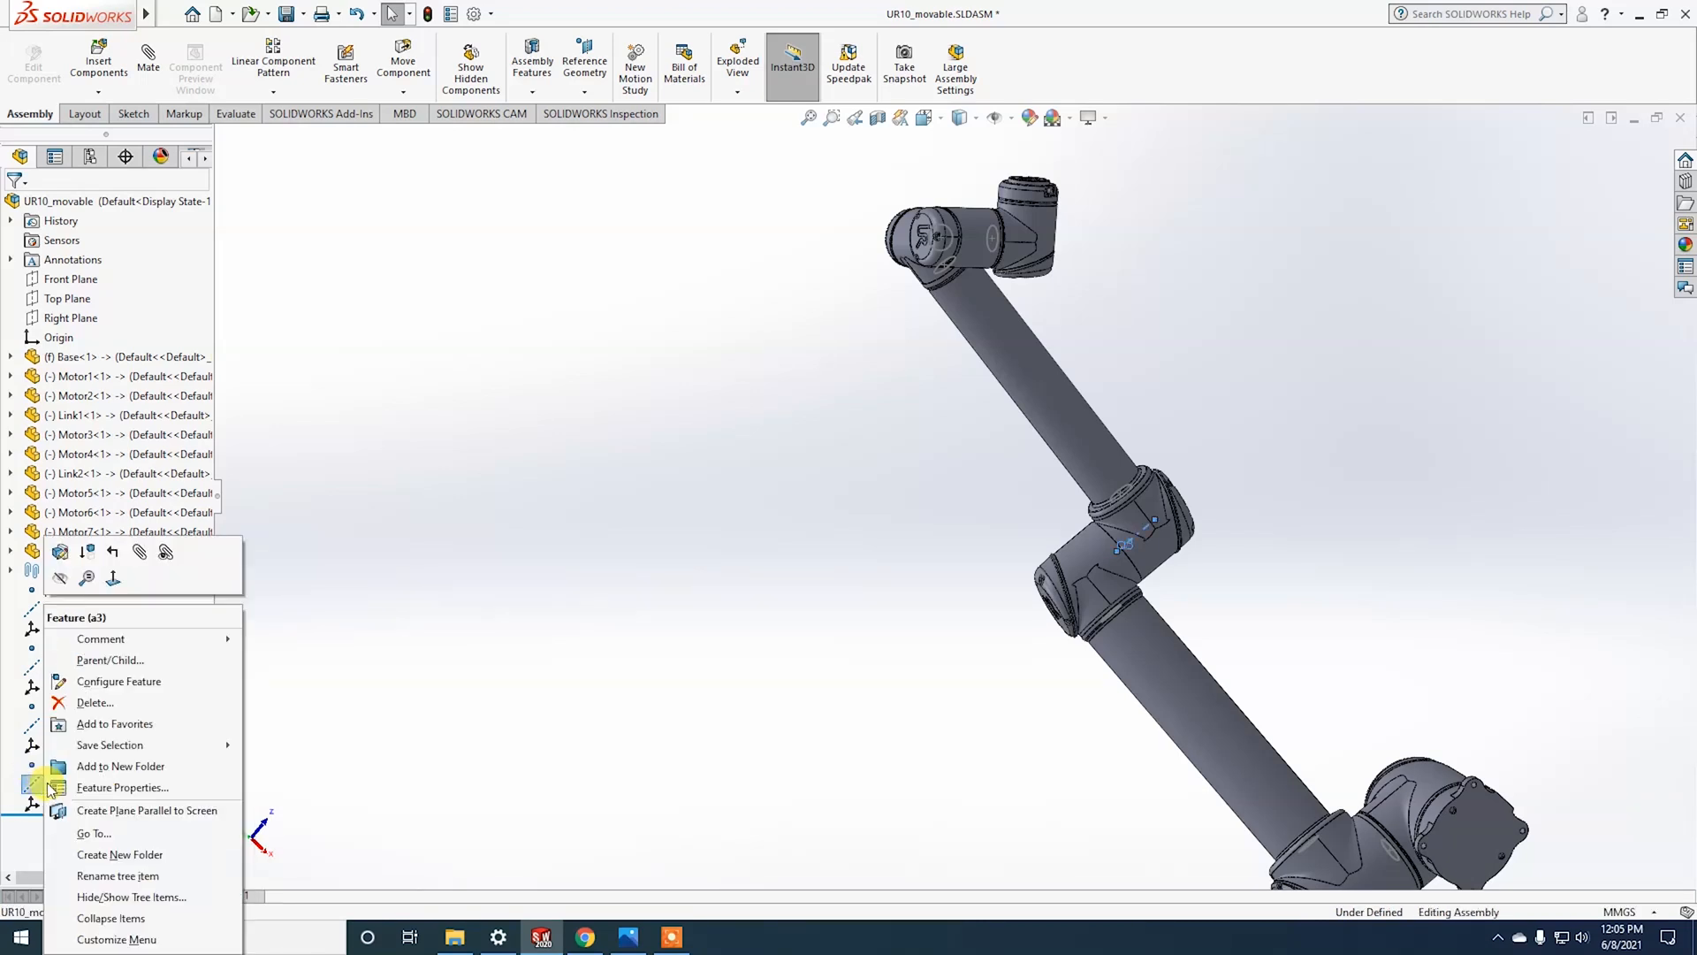
pyautogui.click(124, 876)
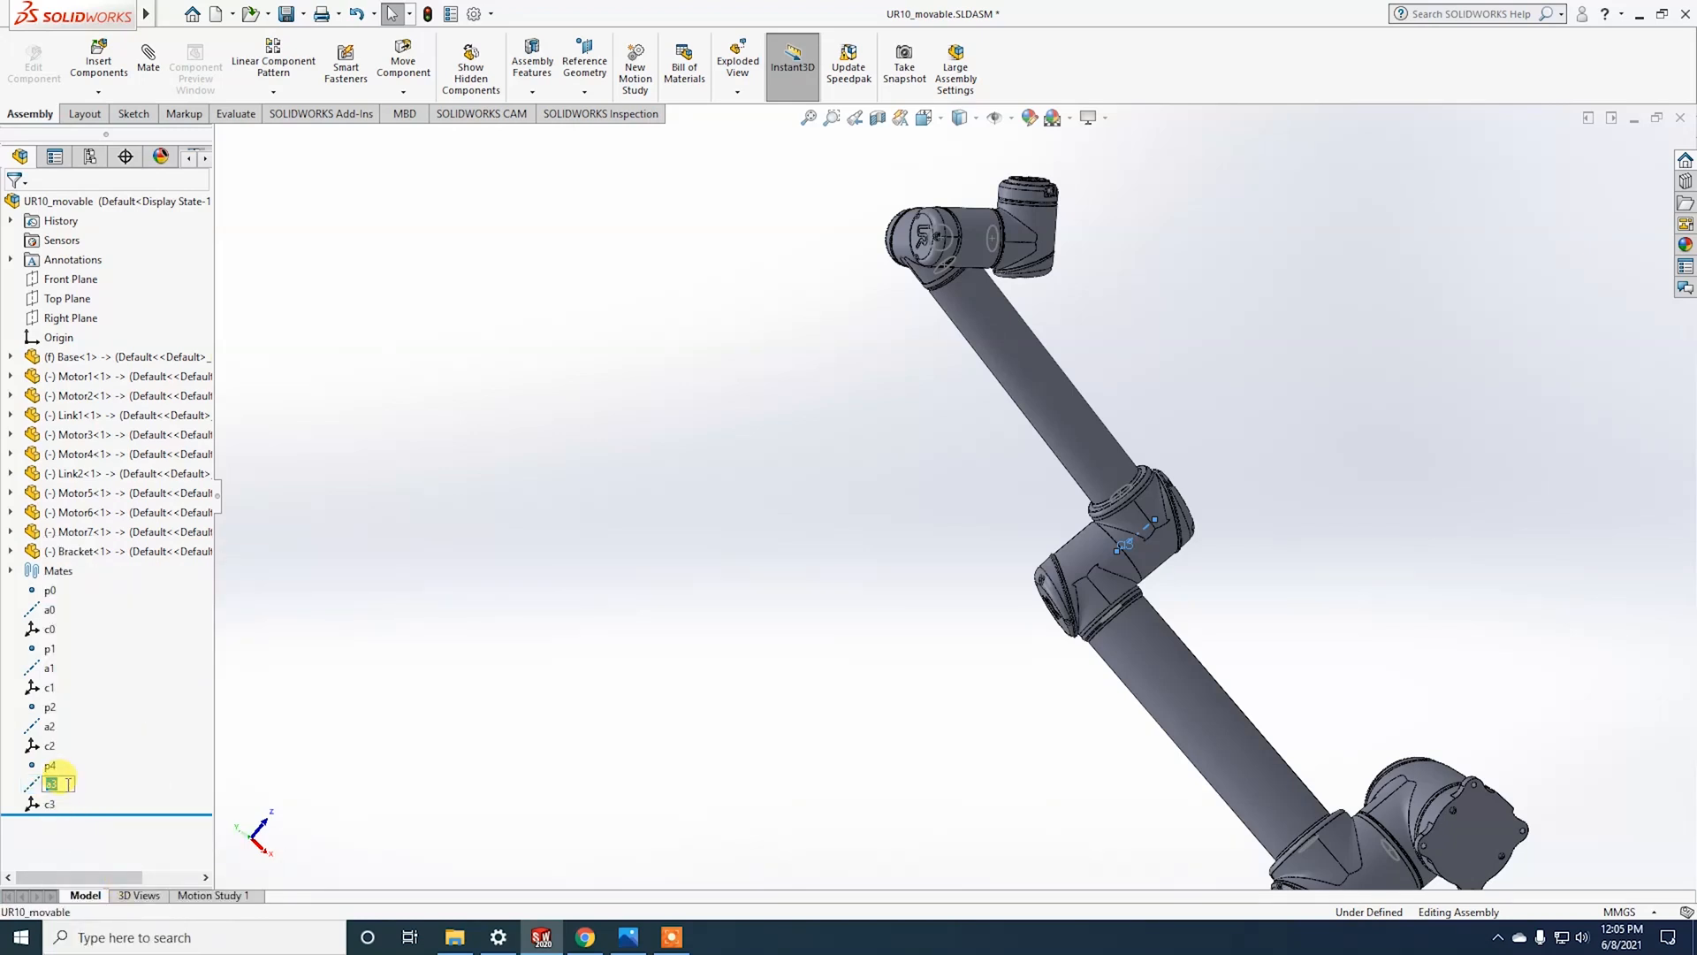
pyautogui.write('4')
pyautogui.press('Return')
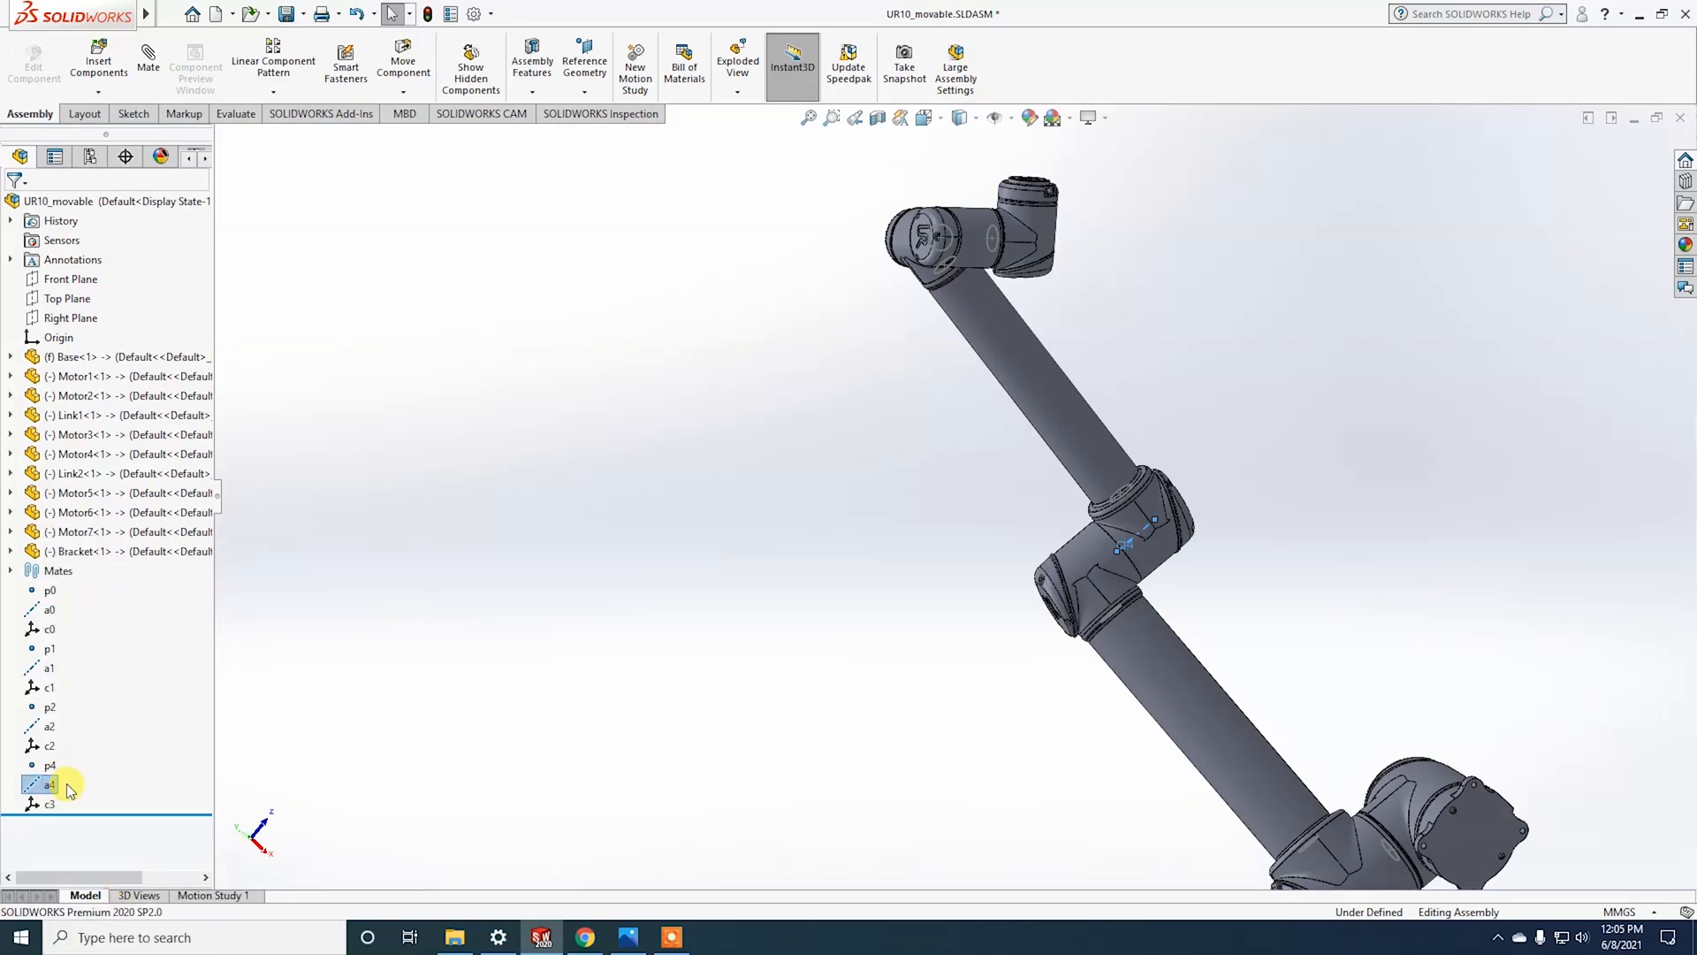
pyautogui.rightClick(46, 812)
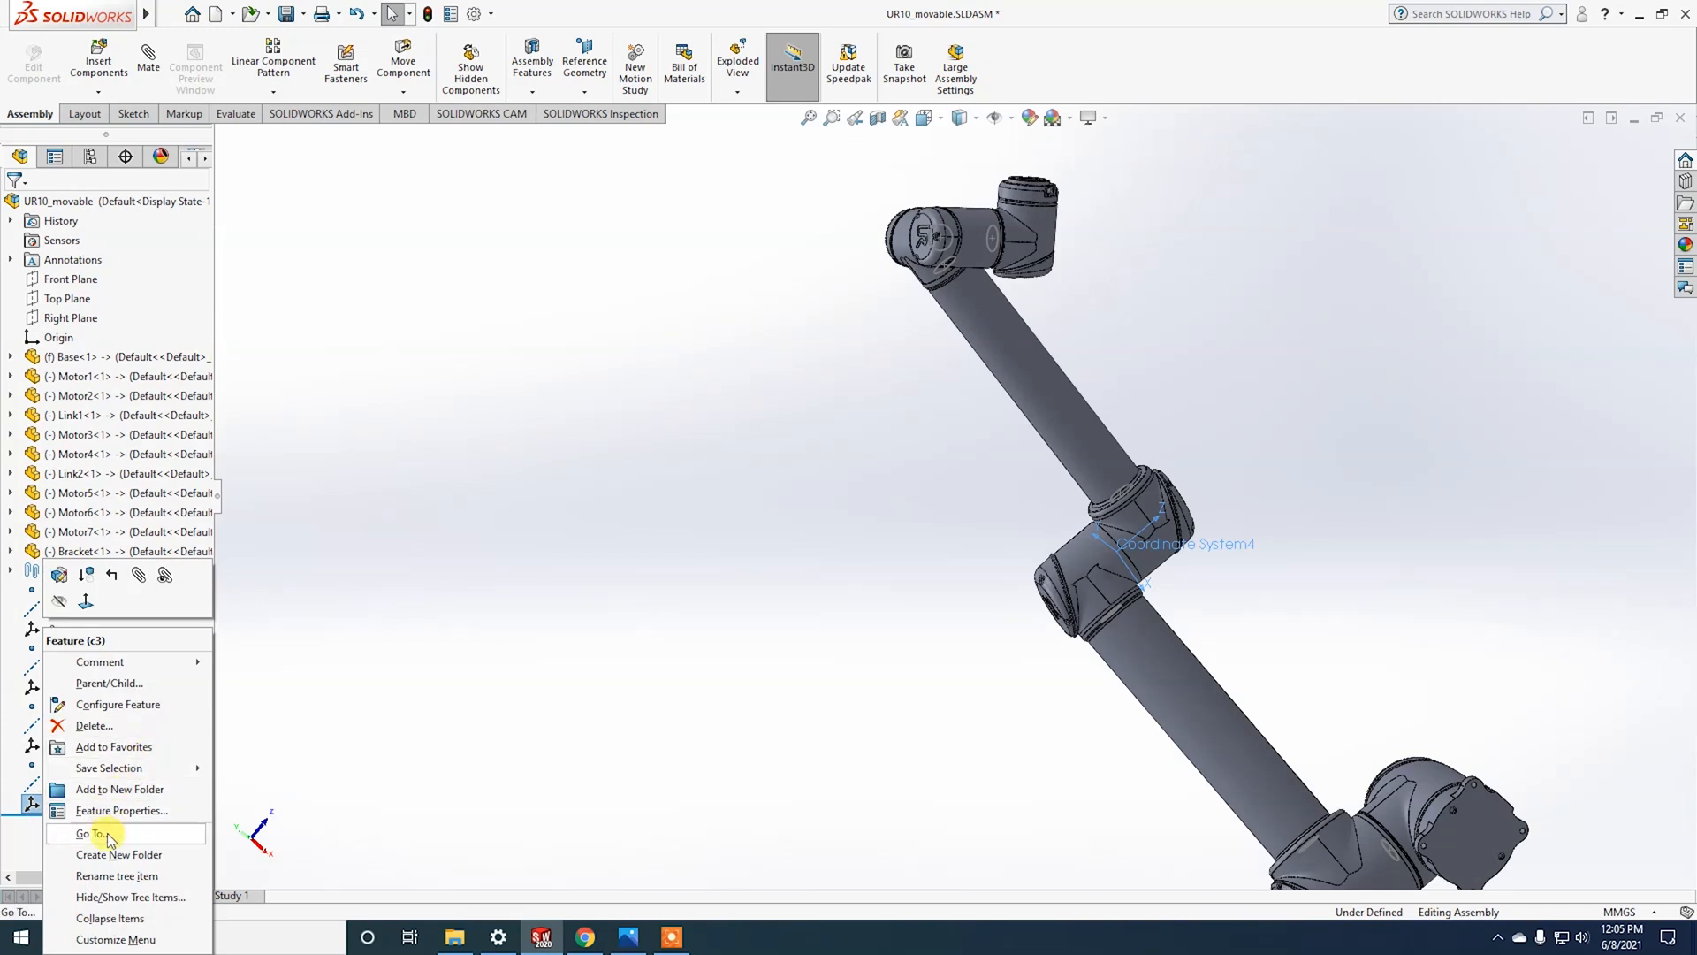
pyautogui.click(107, 875)
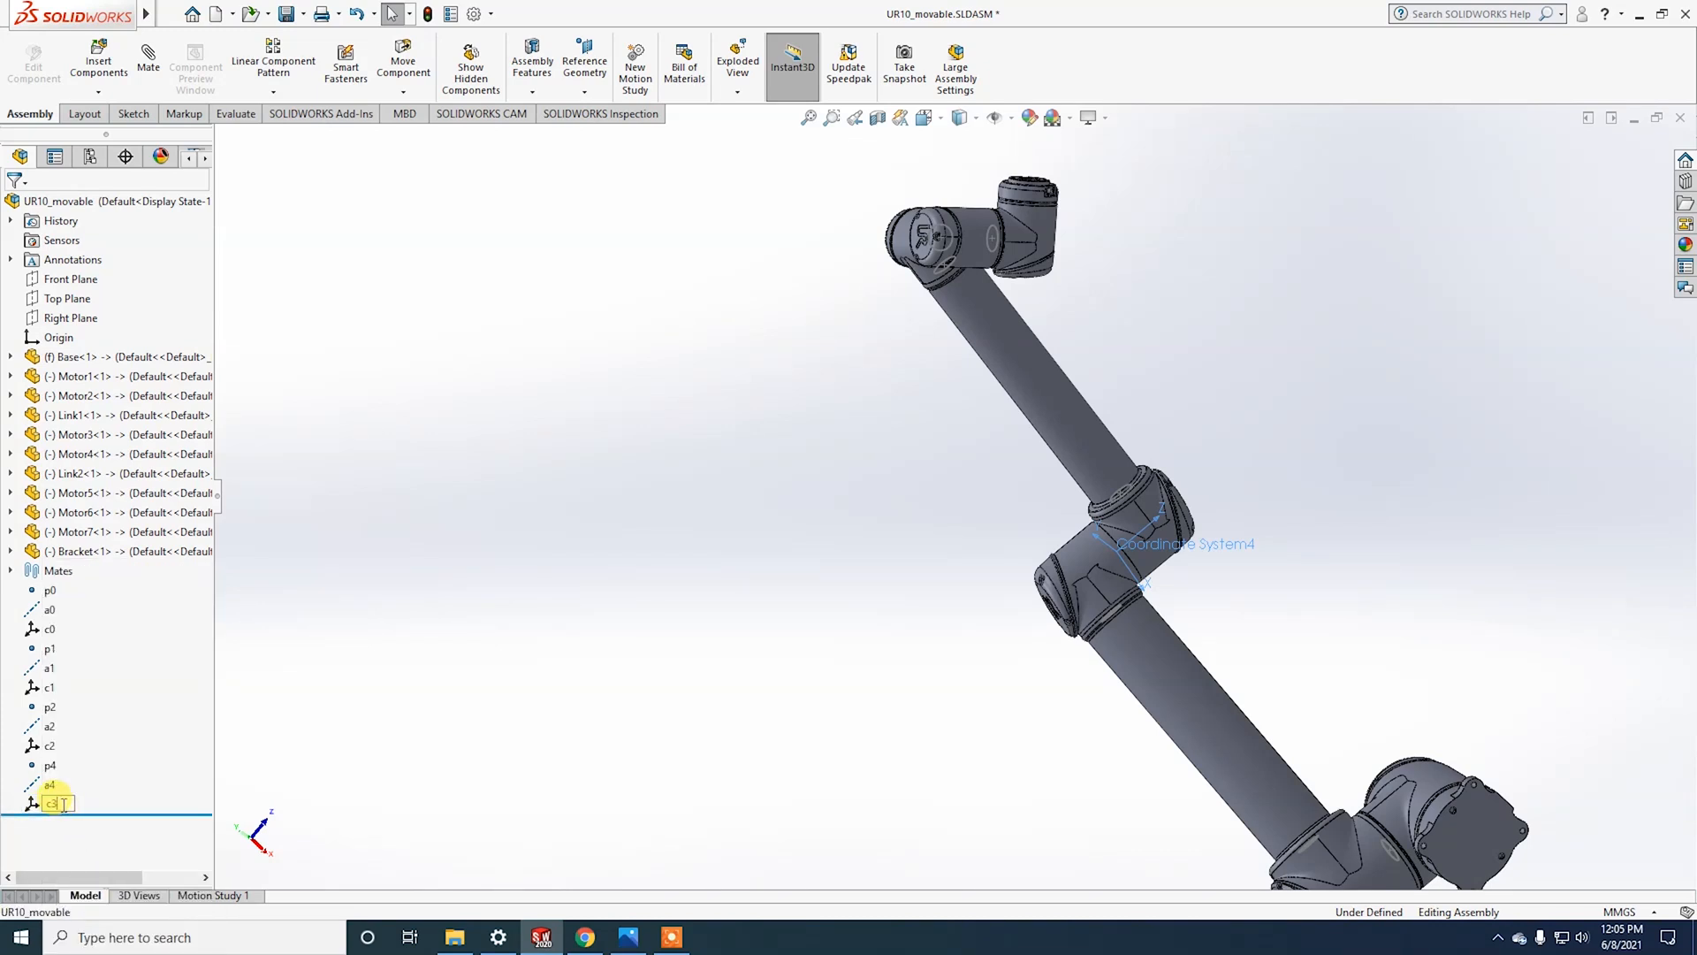
pyautogui.press('Return')
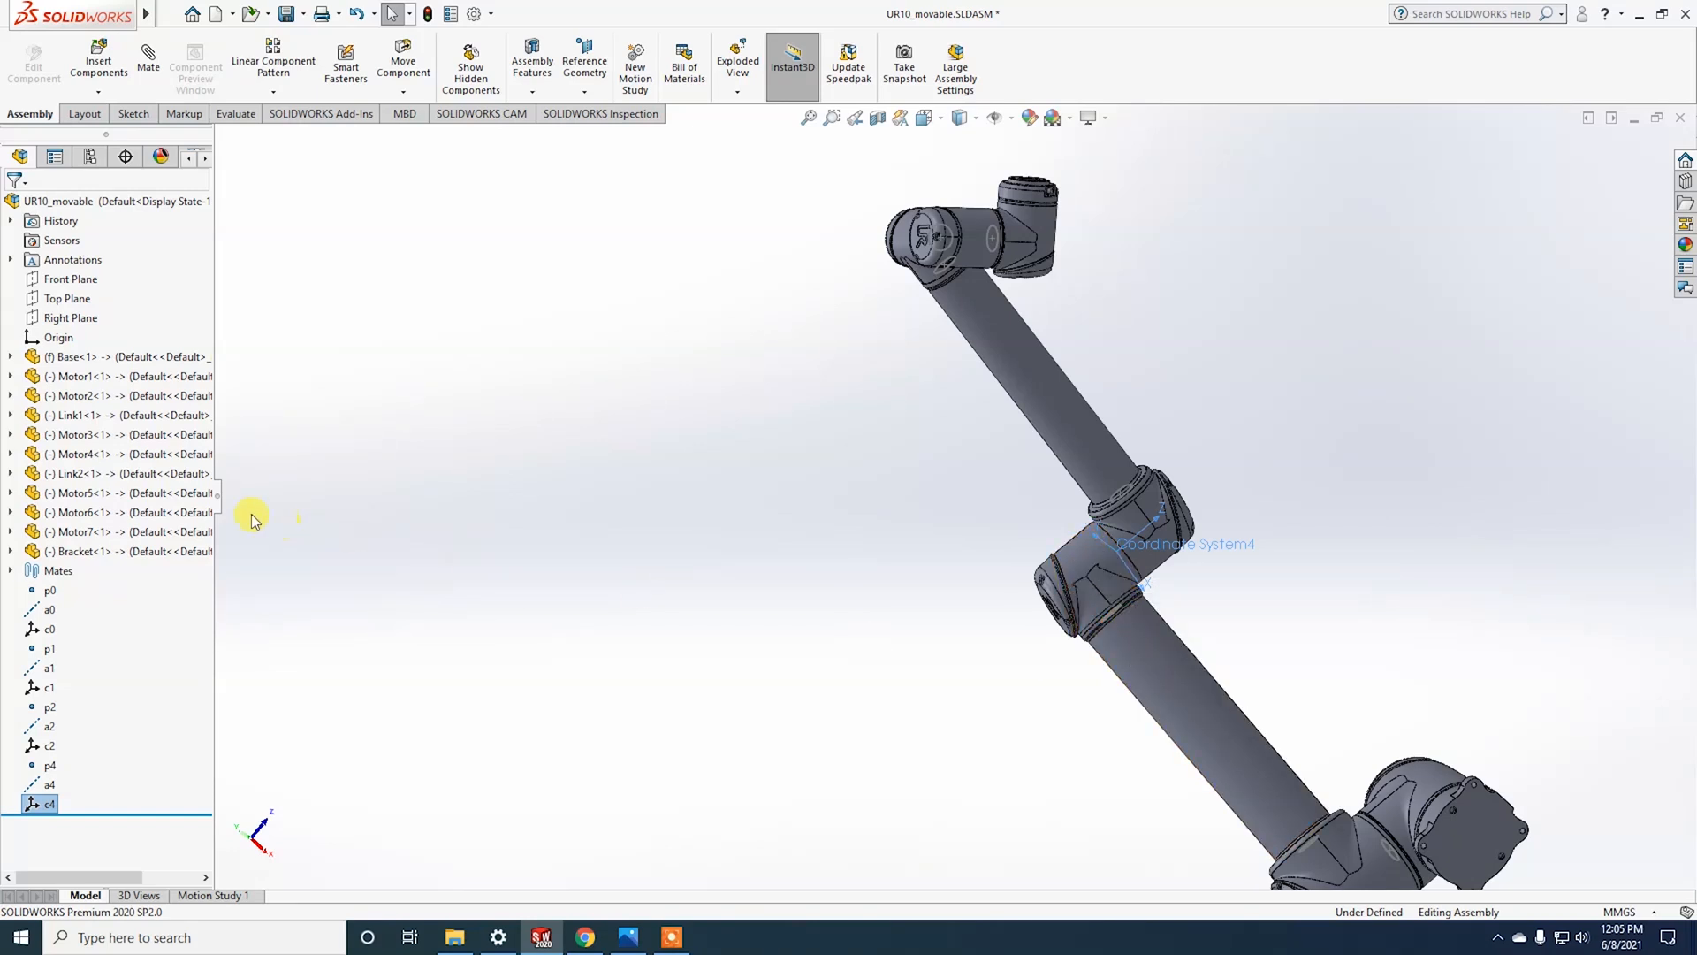
# Step: Hide the Motor3 component to expose the end face of Link1
pyautogui.moveTo(1290, 628)
pyautogui.mouseDown(button='middle')
pyautogui.moveTo(1288, 607)
pyautogui.moveTo(1250, 595)
pyautogui.moveTo(1296, 651)
pyautogui.moveTo(1292, 635)
pyautogui.mouseUp(button='middle')
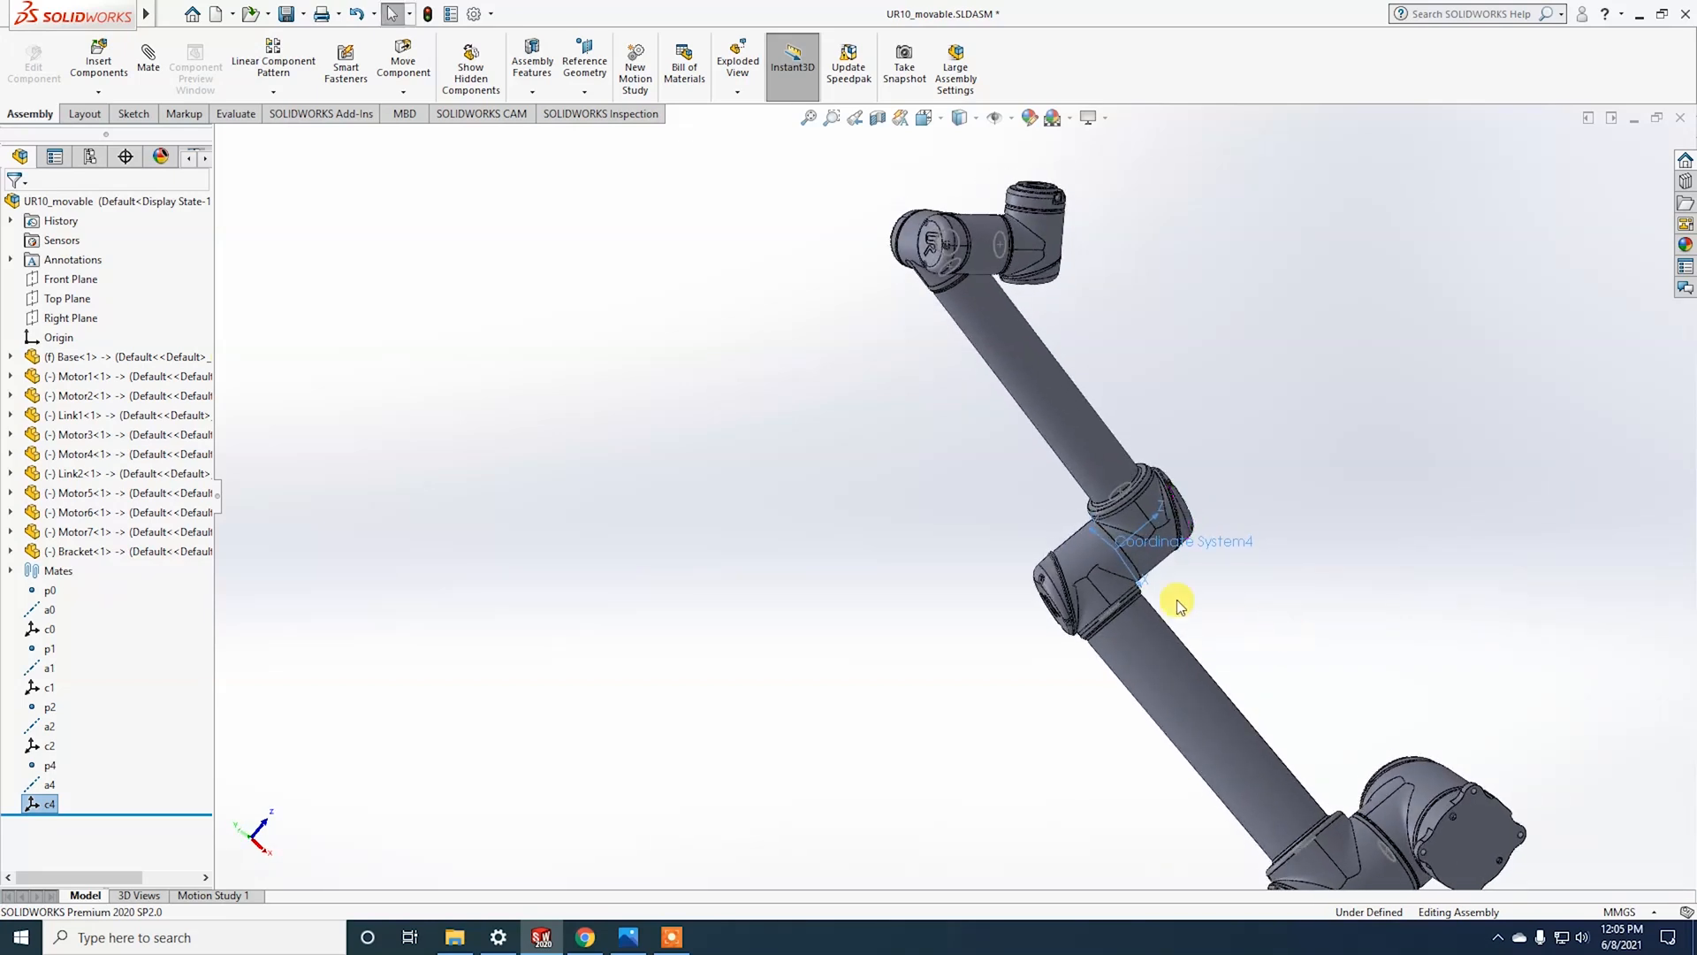
pyautogui.click(1068, 570)
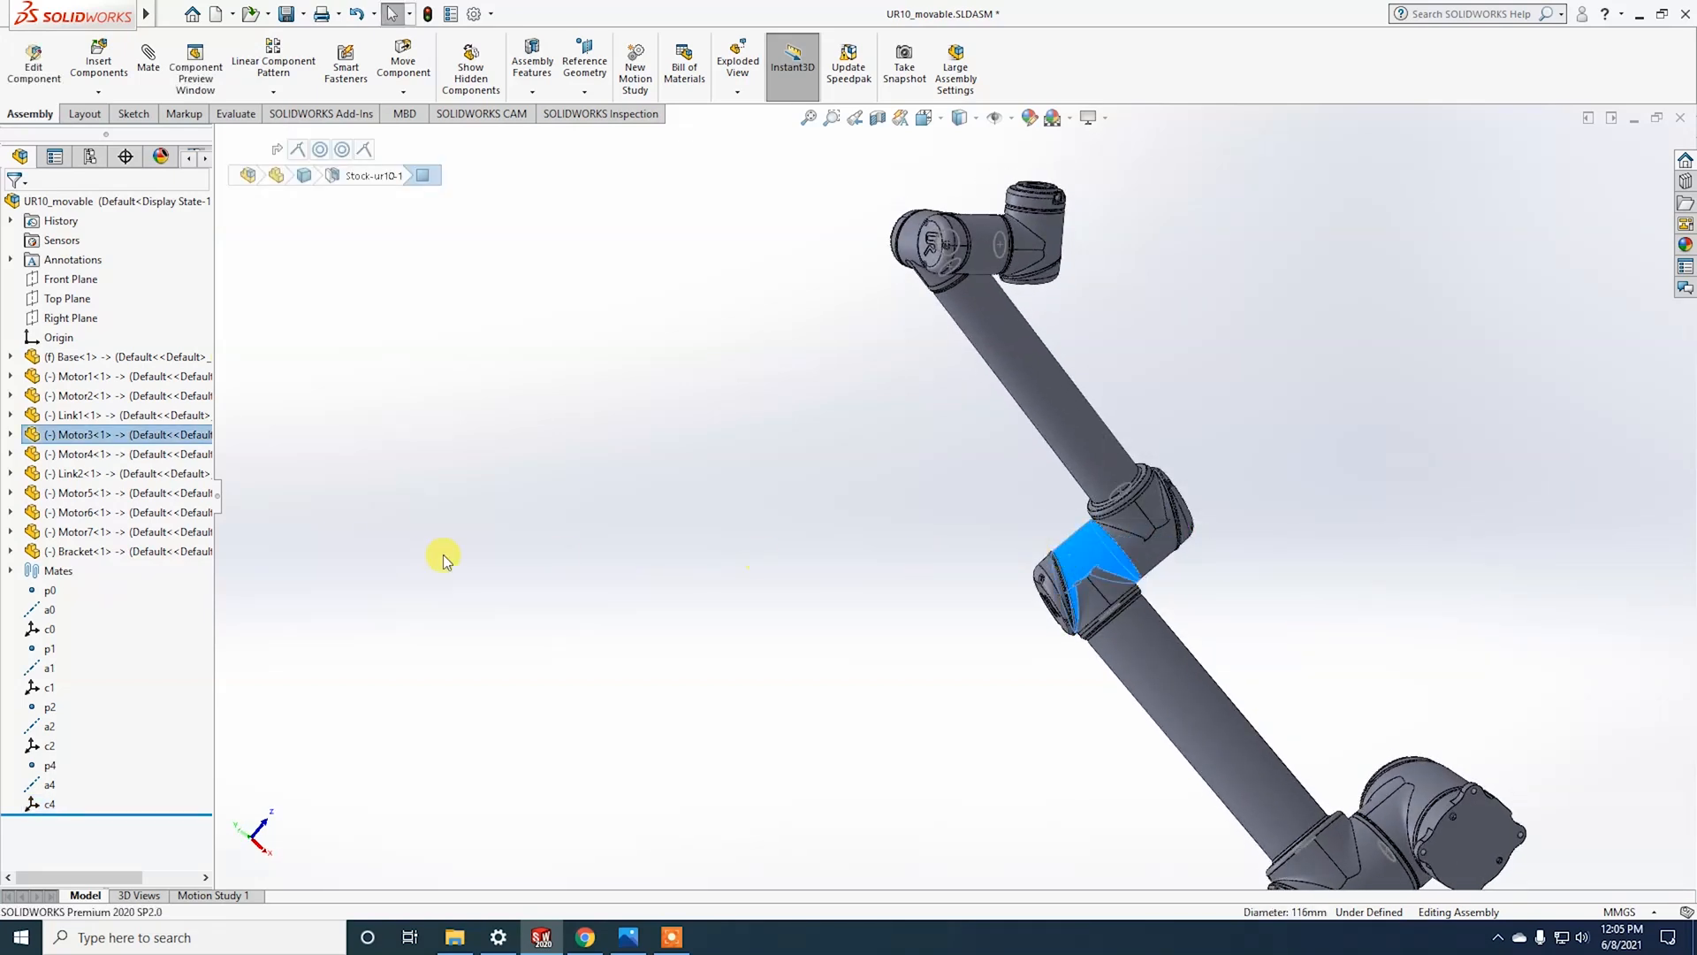
pyautogui.rightClick(89, 434)
pyautogui.click(214, 318)
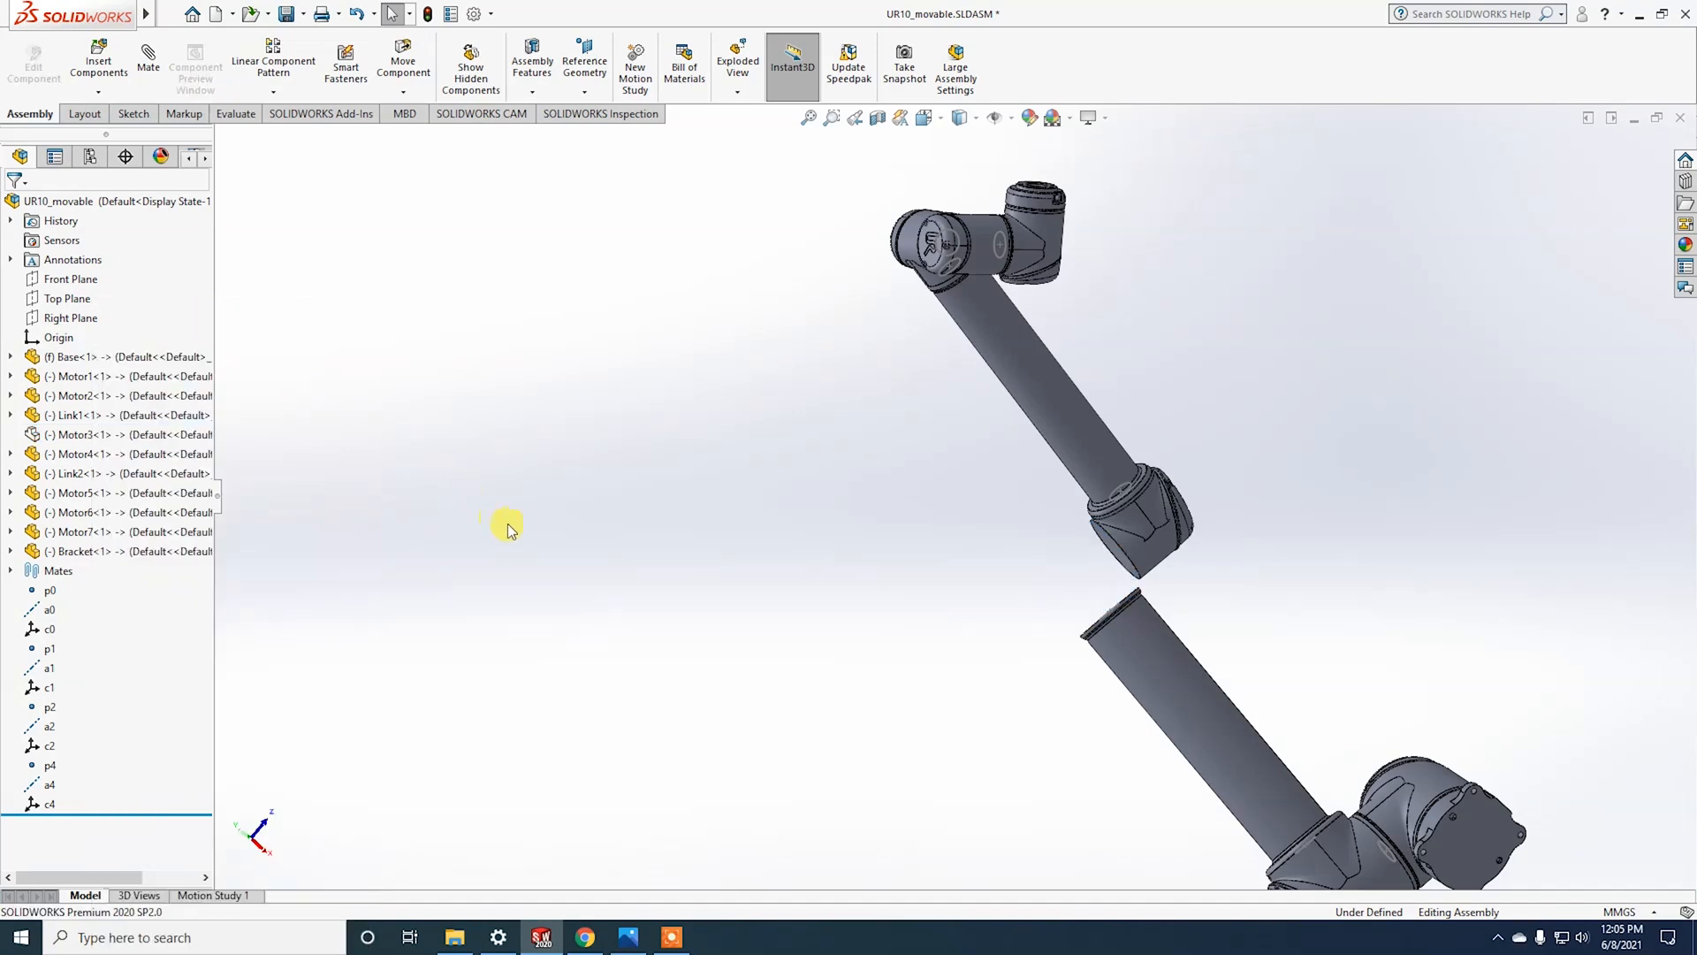
# Step: Create a reference point at the center of Link1's exposed circular end face and name it p3
pyautogui.moveTo(571, 564); pyautogui.dragTo(698, 741, button='middle')
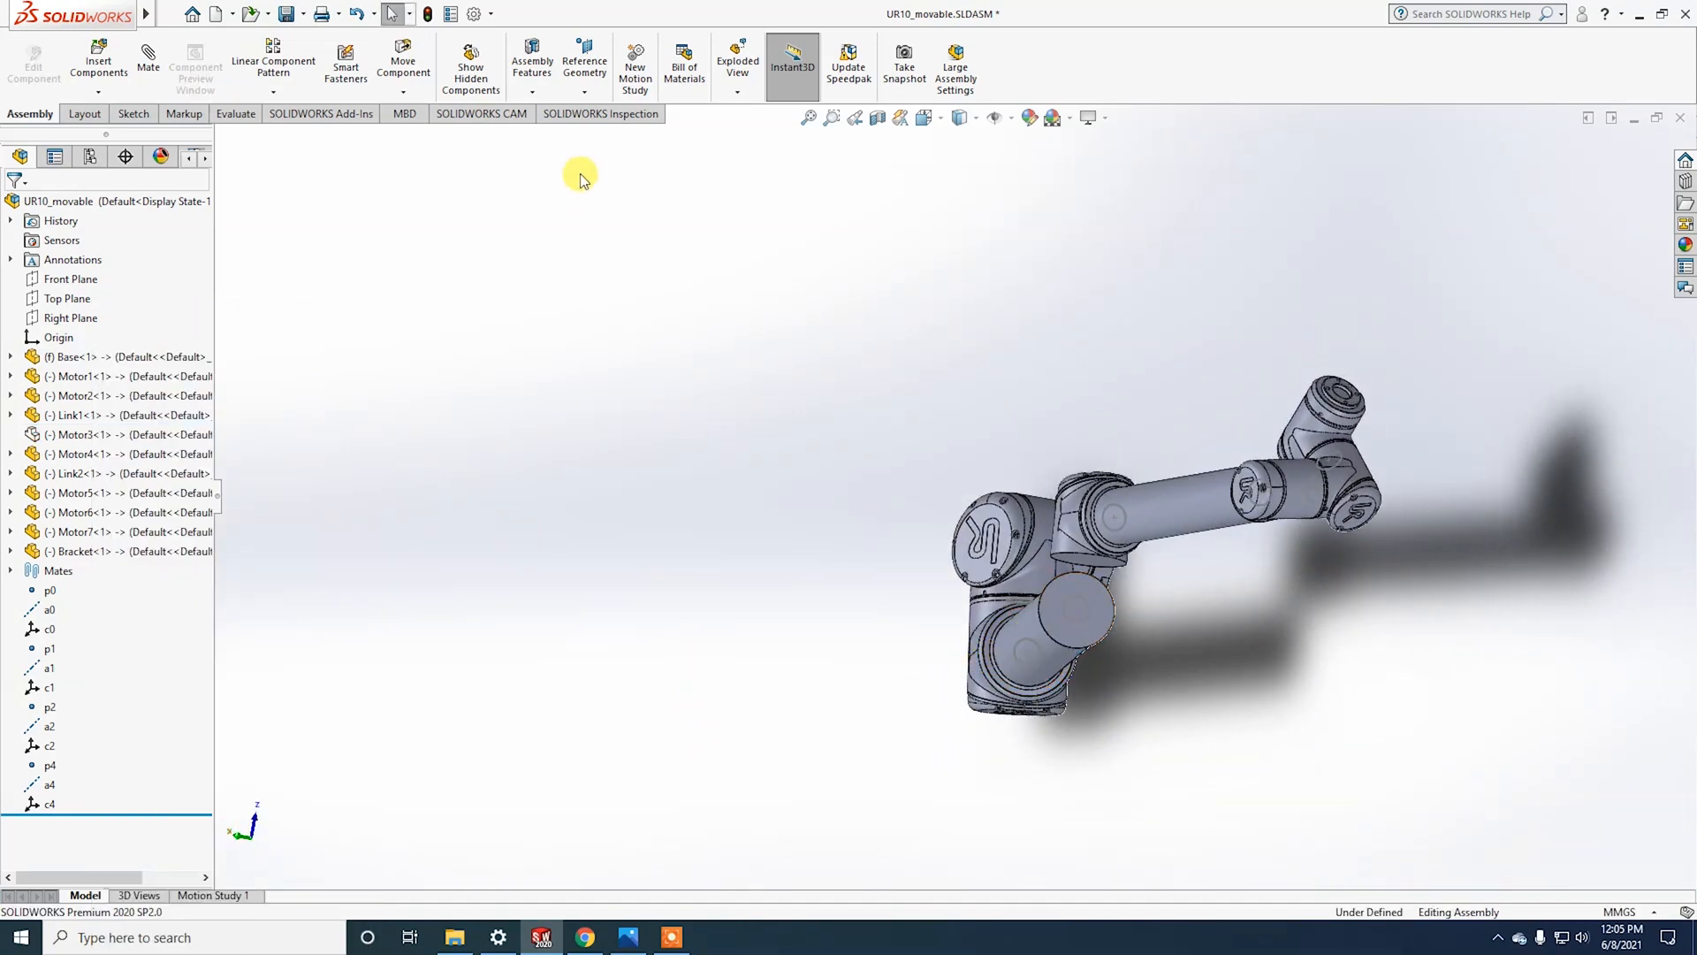
pyautogui.click(585, 90)
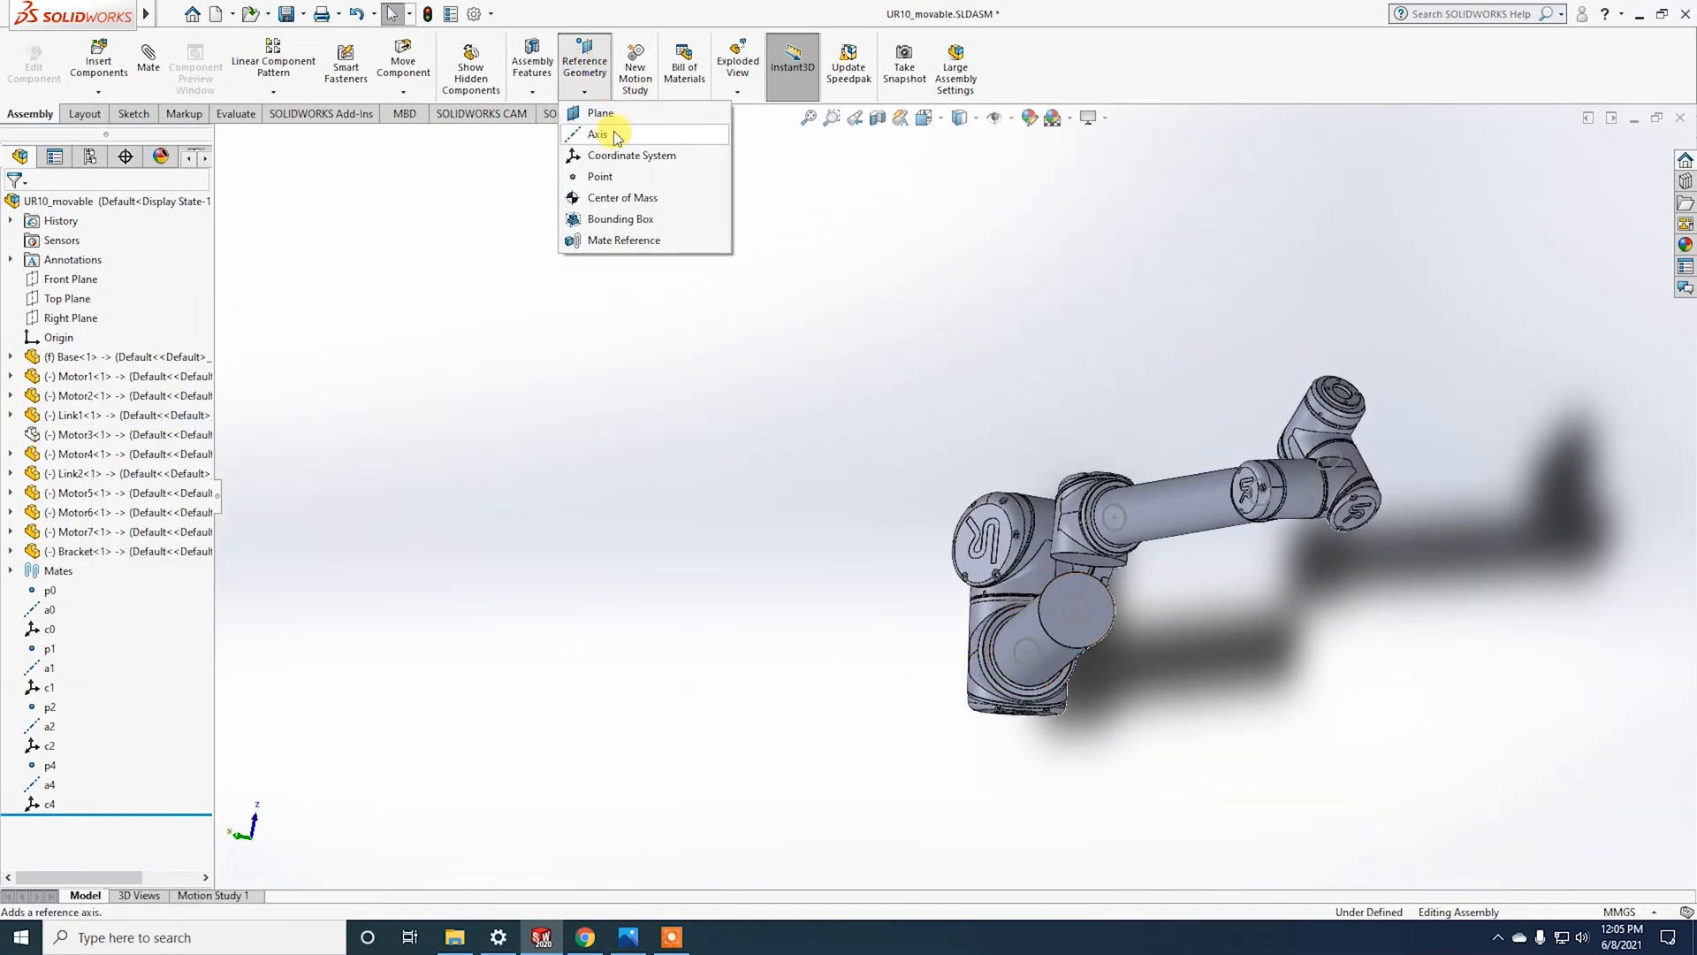
pyautogui.click(598, 176)
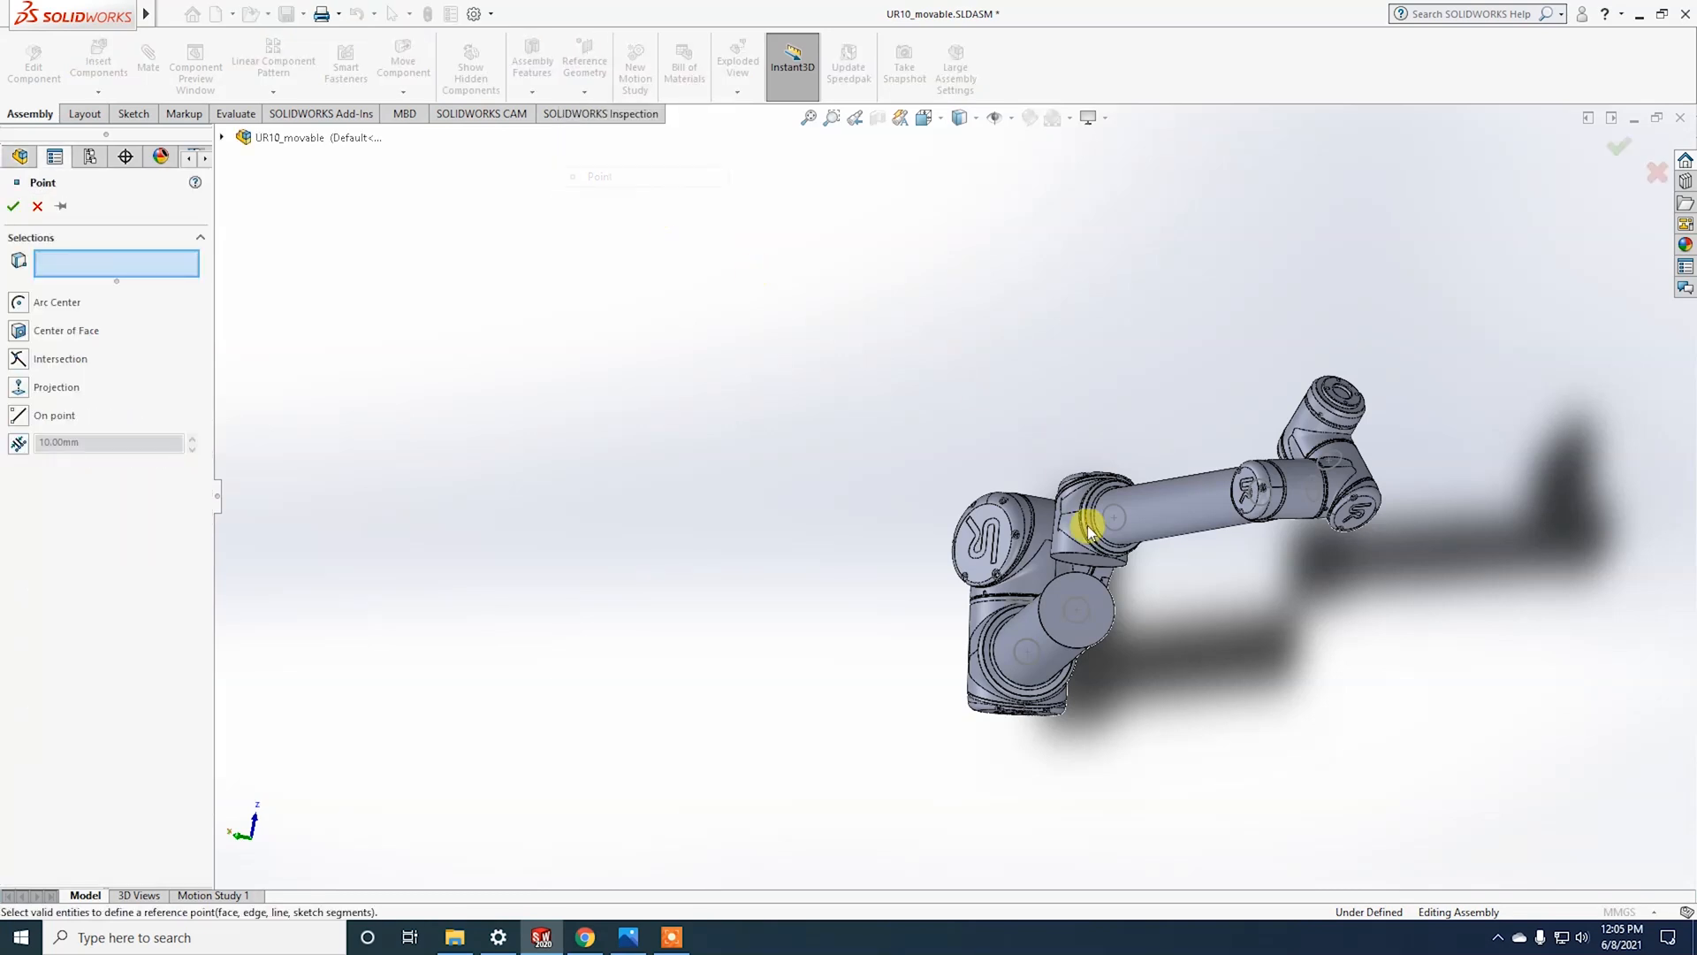
pyautogui.click(1096, 616)
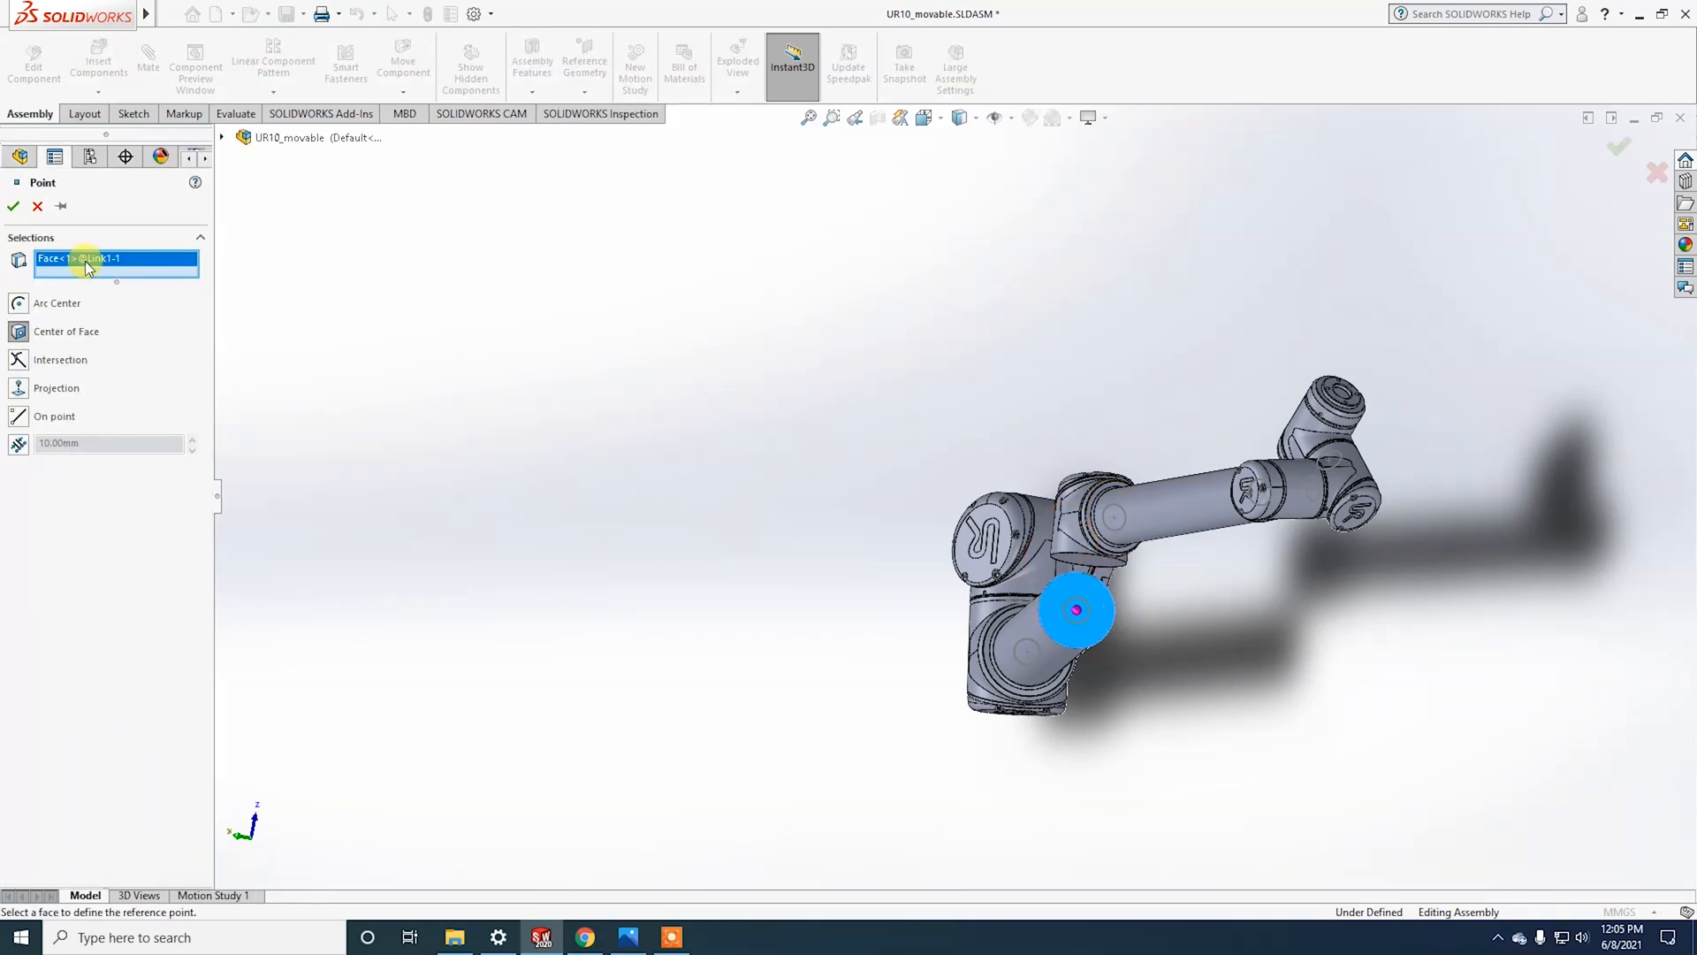
pyautogui.click(14, 206)
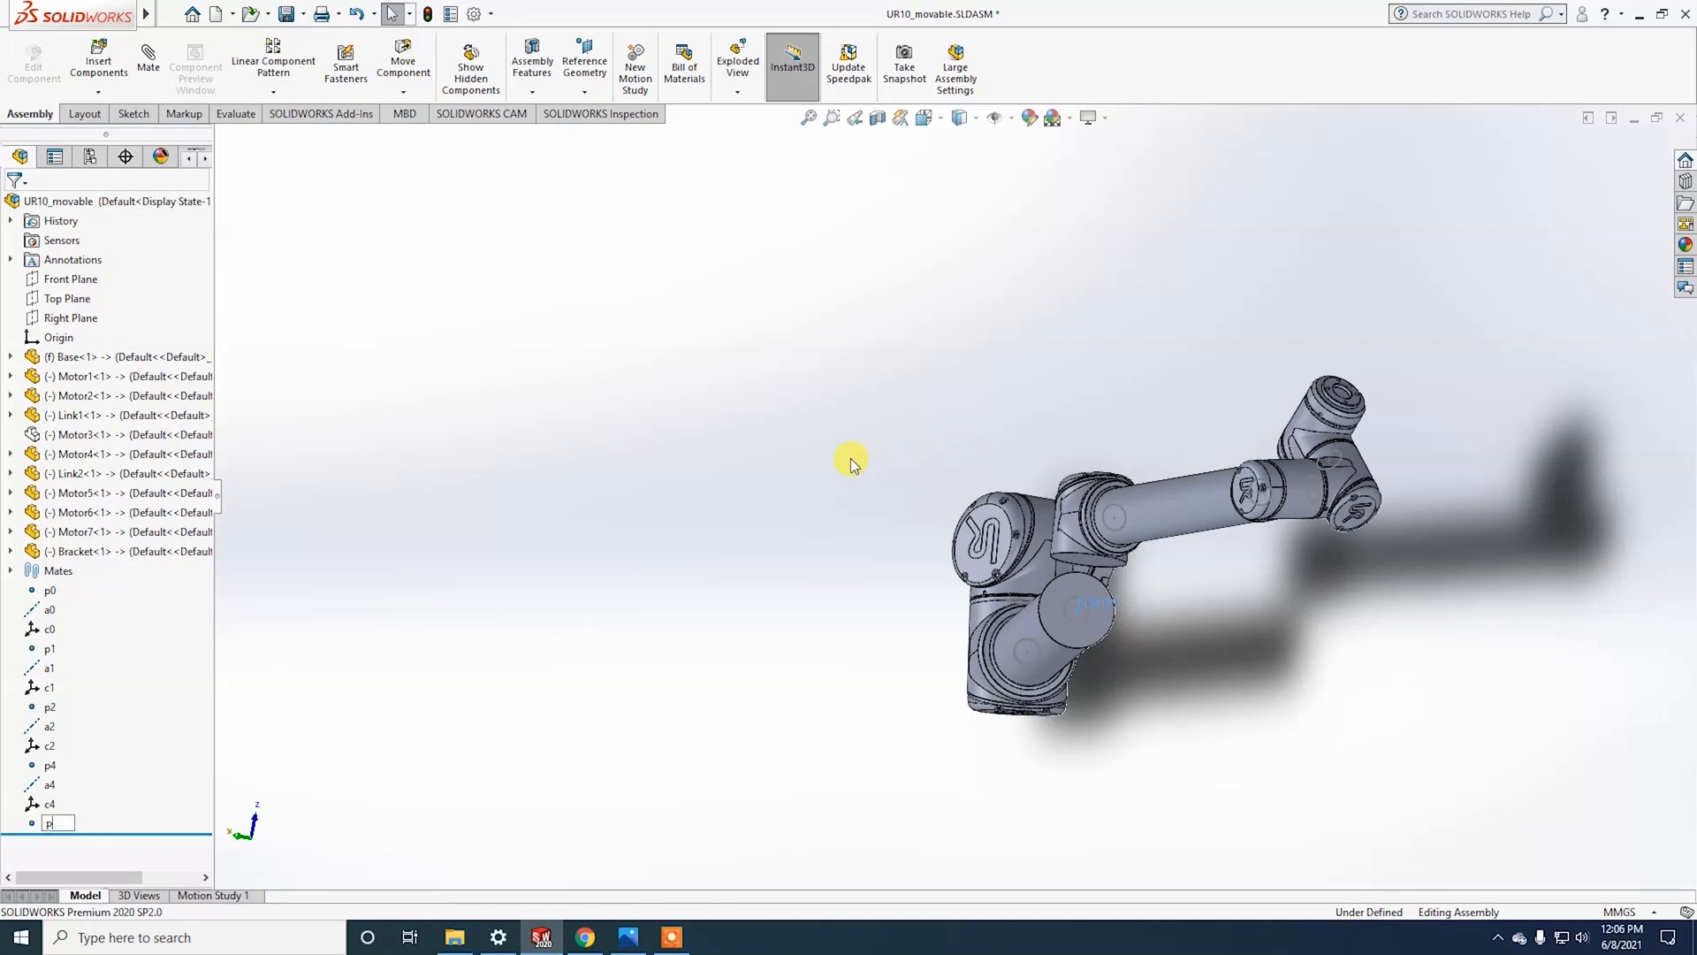
pyautogui.press('Return')
# Step: Create a reference axis through p3 perpendicular to Link1's circular end face and name it a3
pyautogui.click(592, 74)
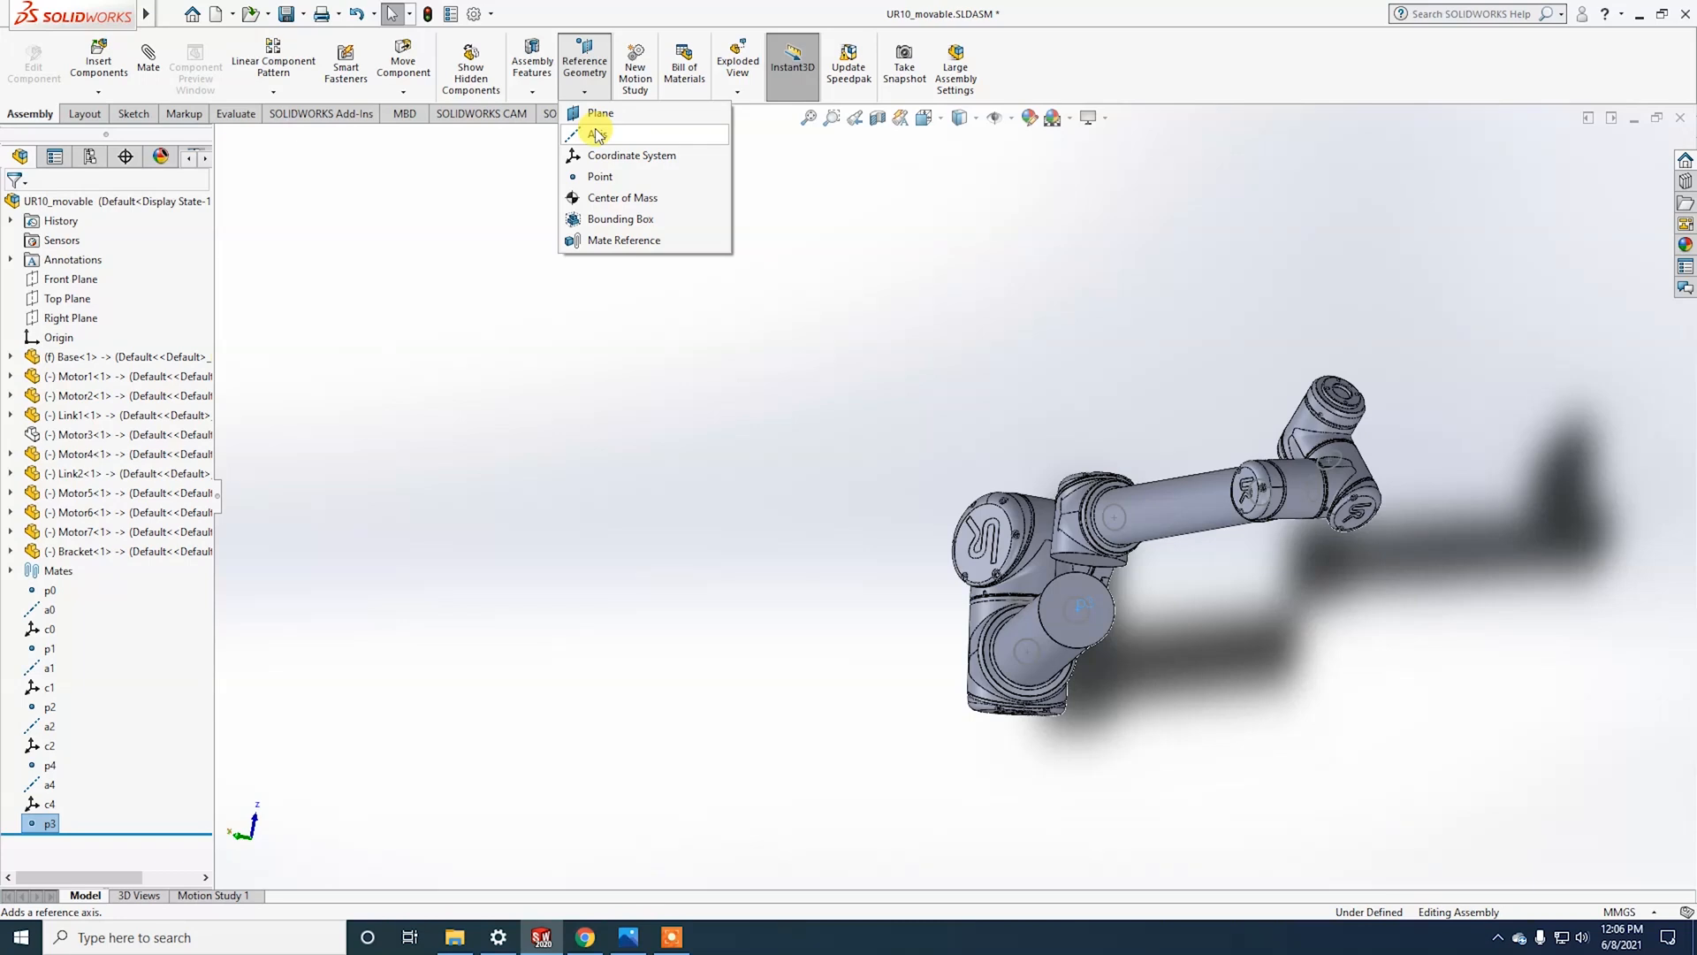
pyautogui.click(599, 135)
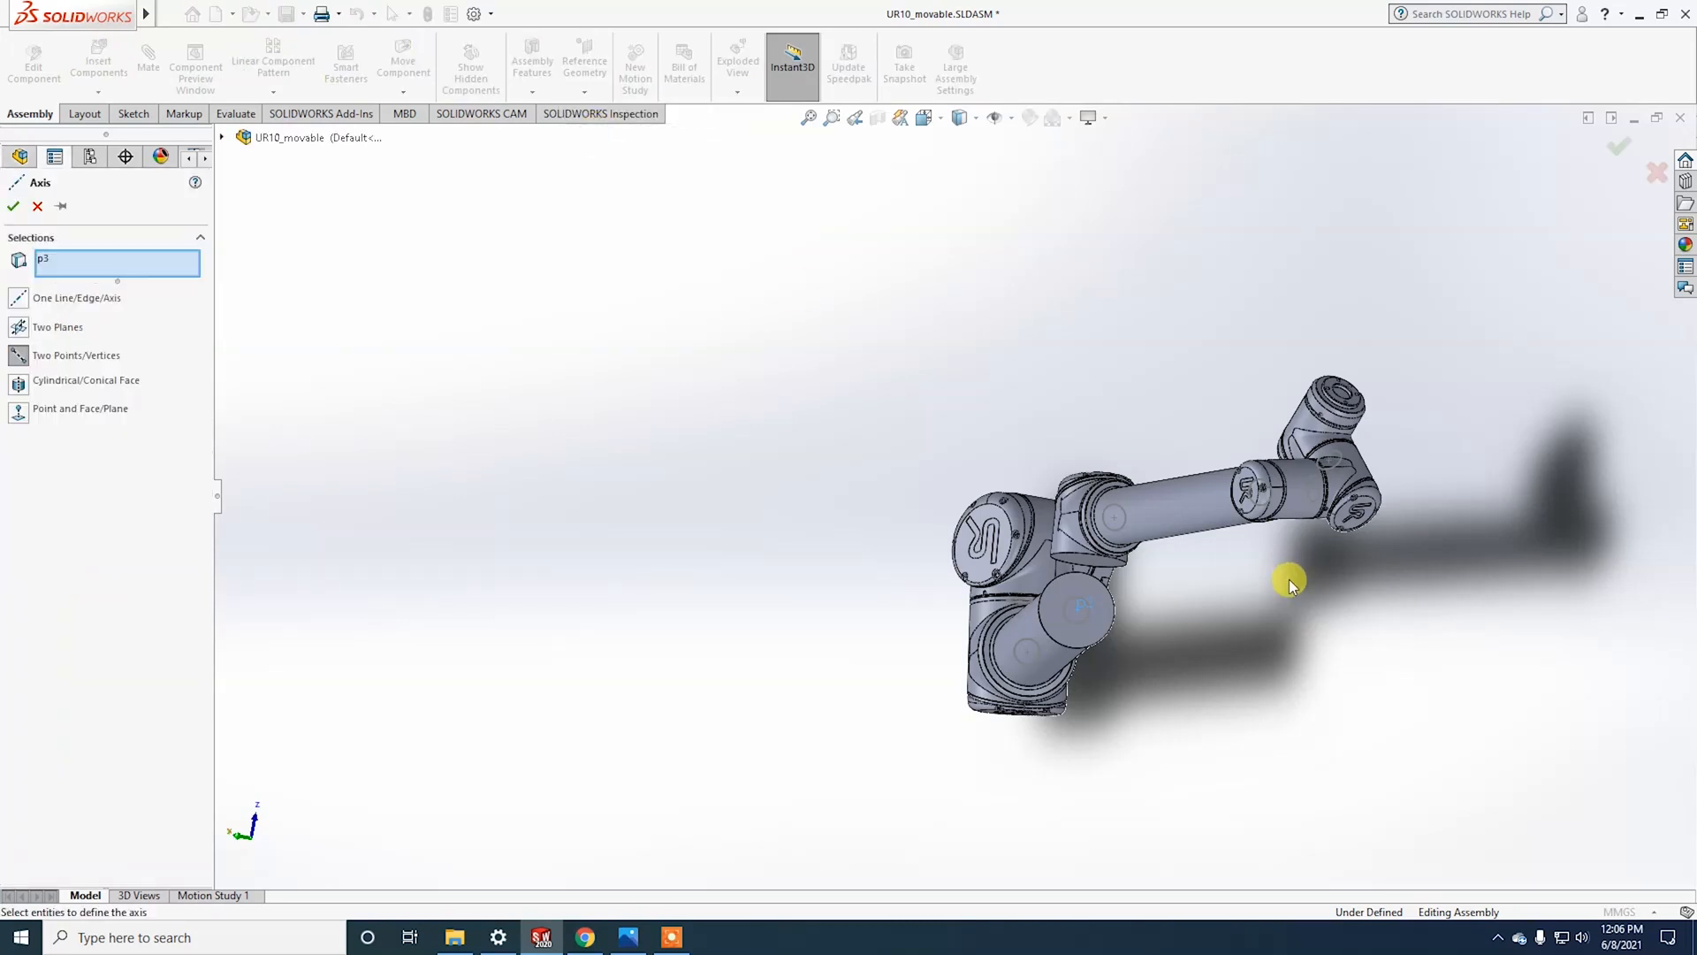
pyautogui.click(1098, 625)
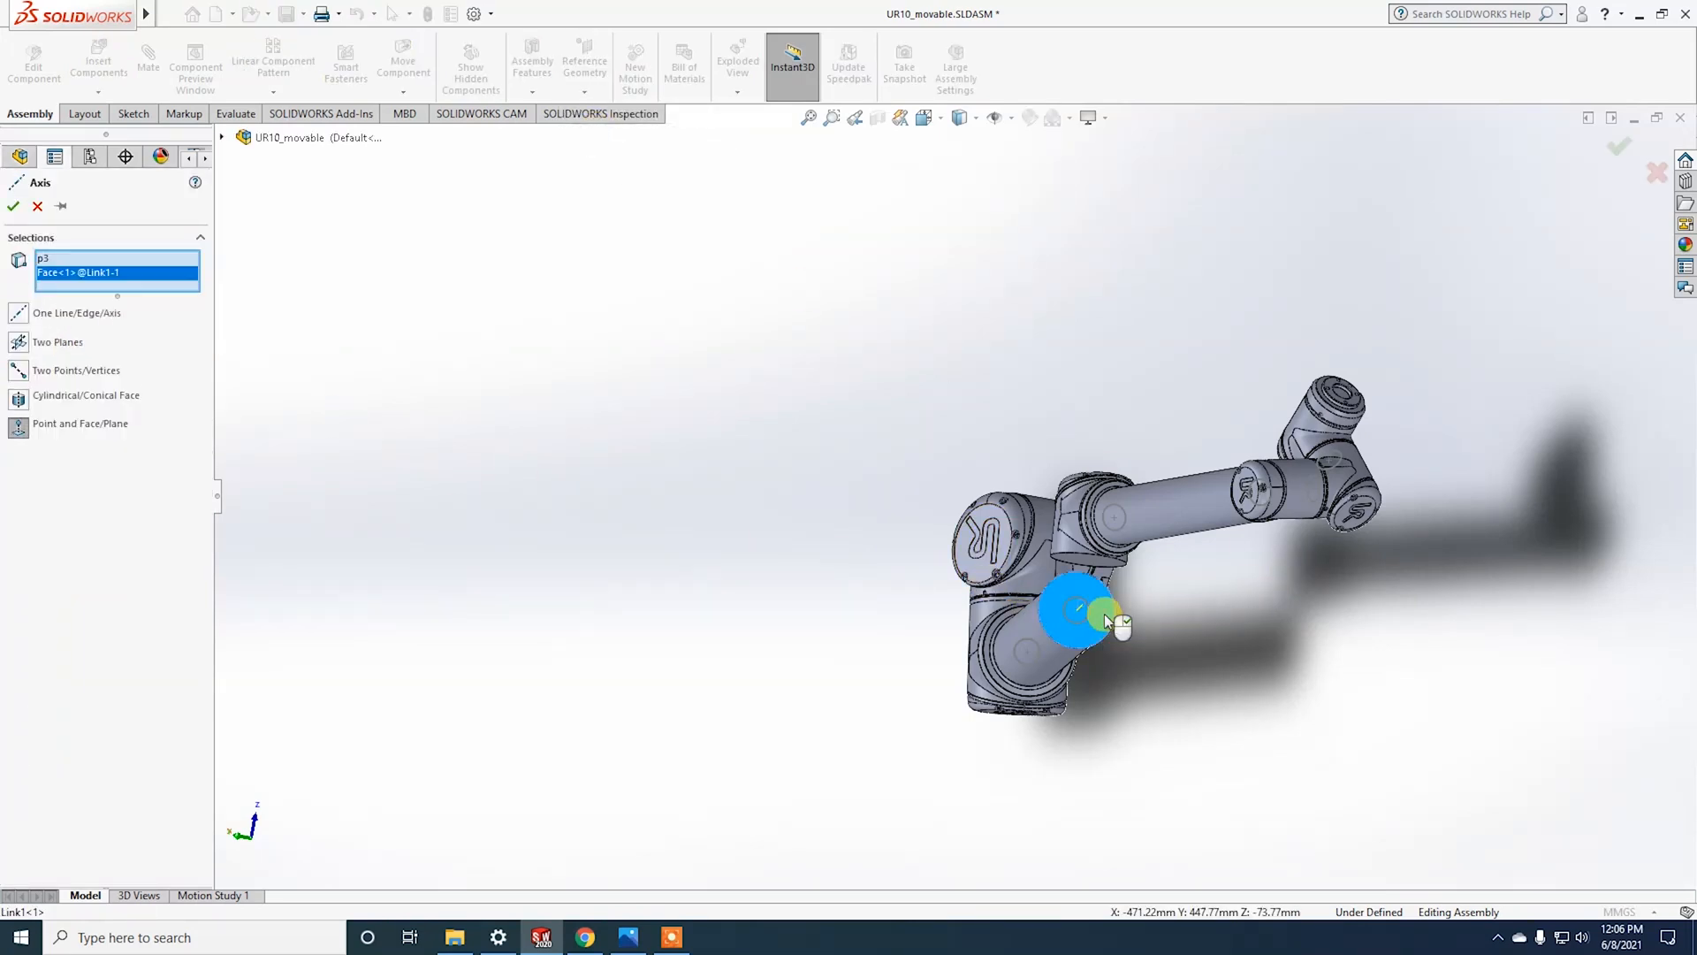
pyautogui.click(14, 207)
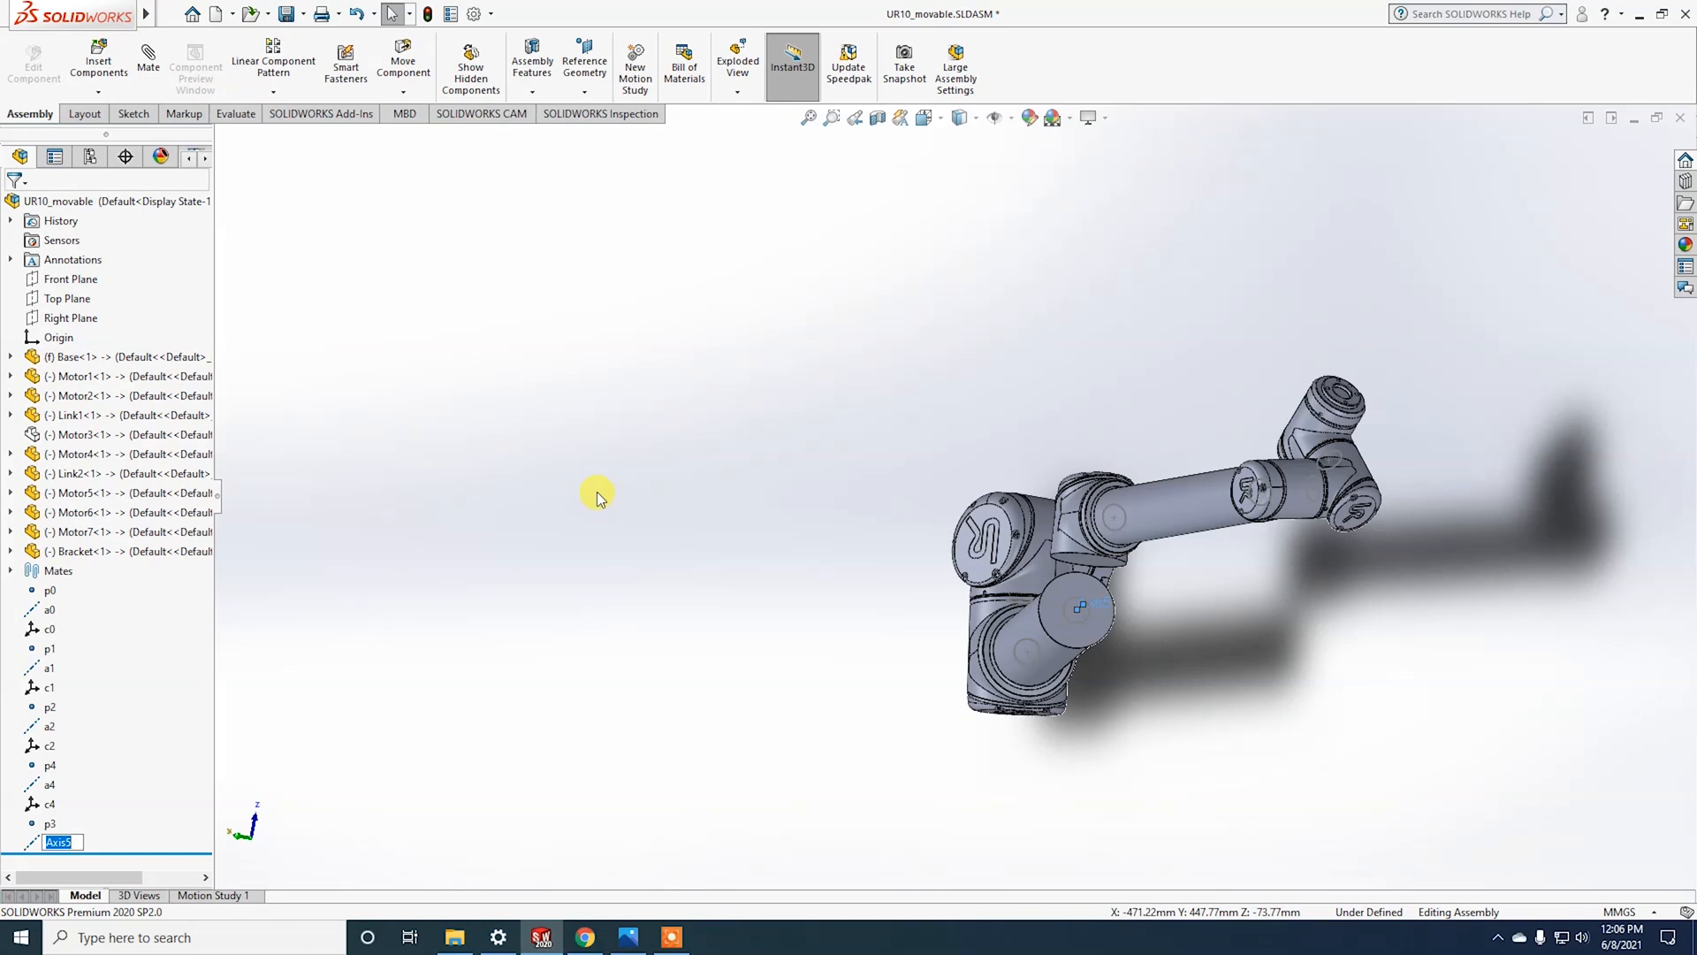
pyautogui.write('a3')
pyautogui.press('Return')
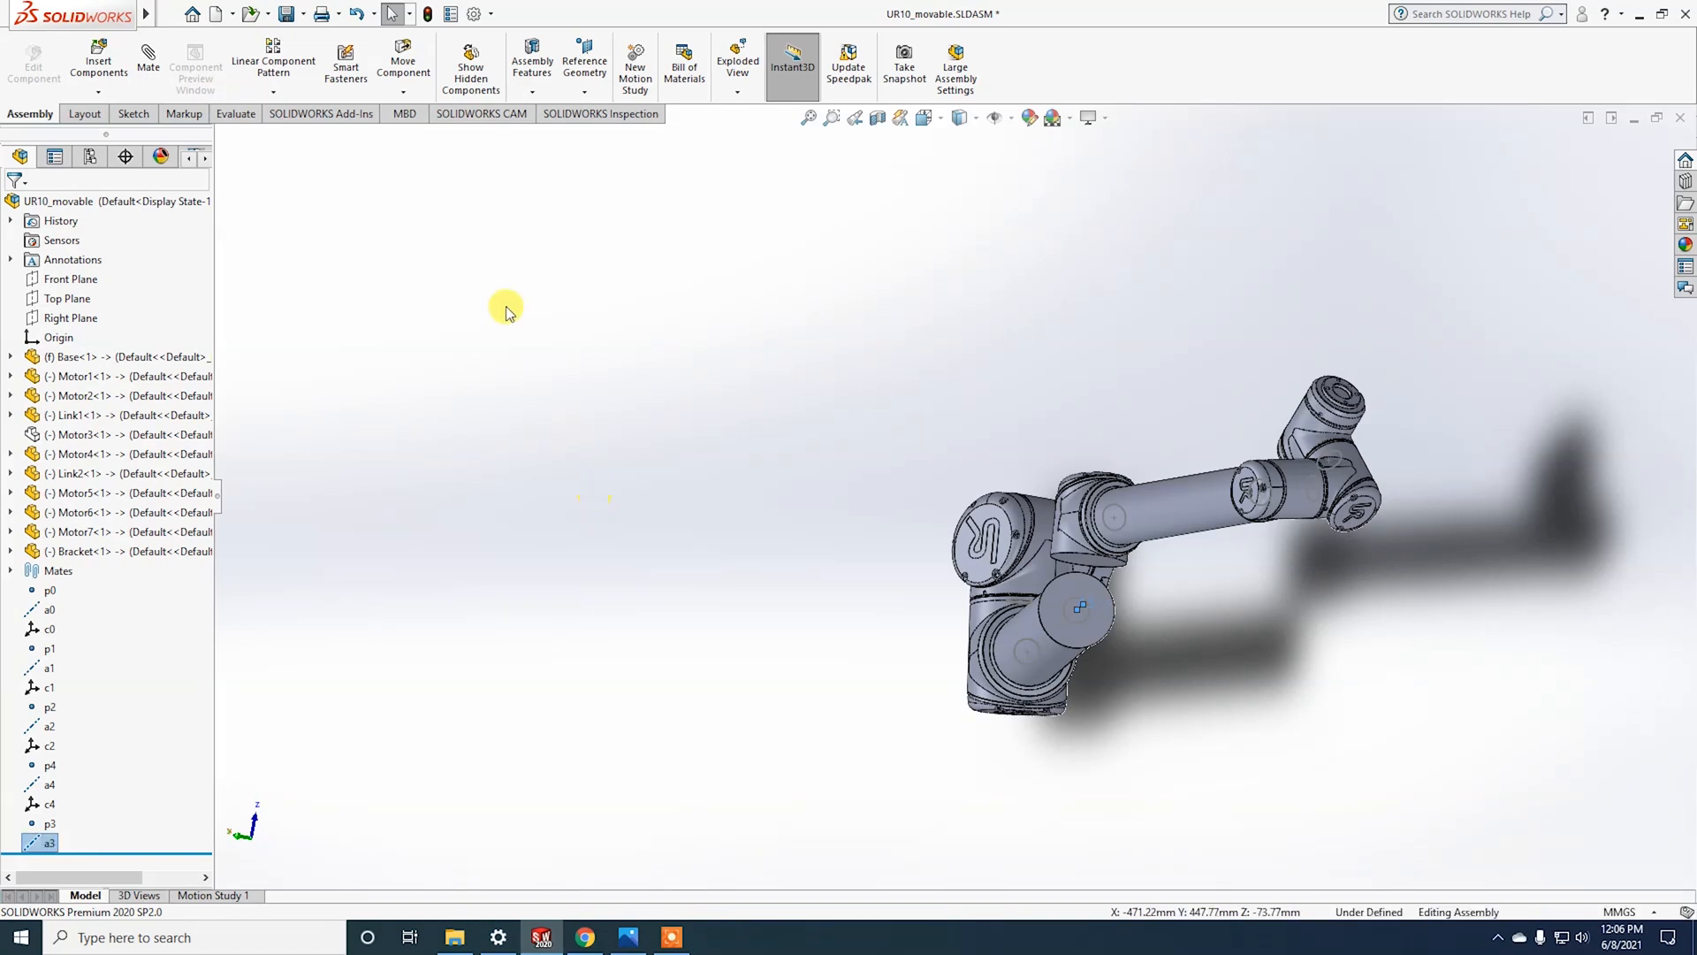
# Step: Create a coordinate system at p3 with its Z axis normal to Link1's circular end face and name it c3
pyautogui.click(584, 88)
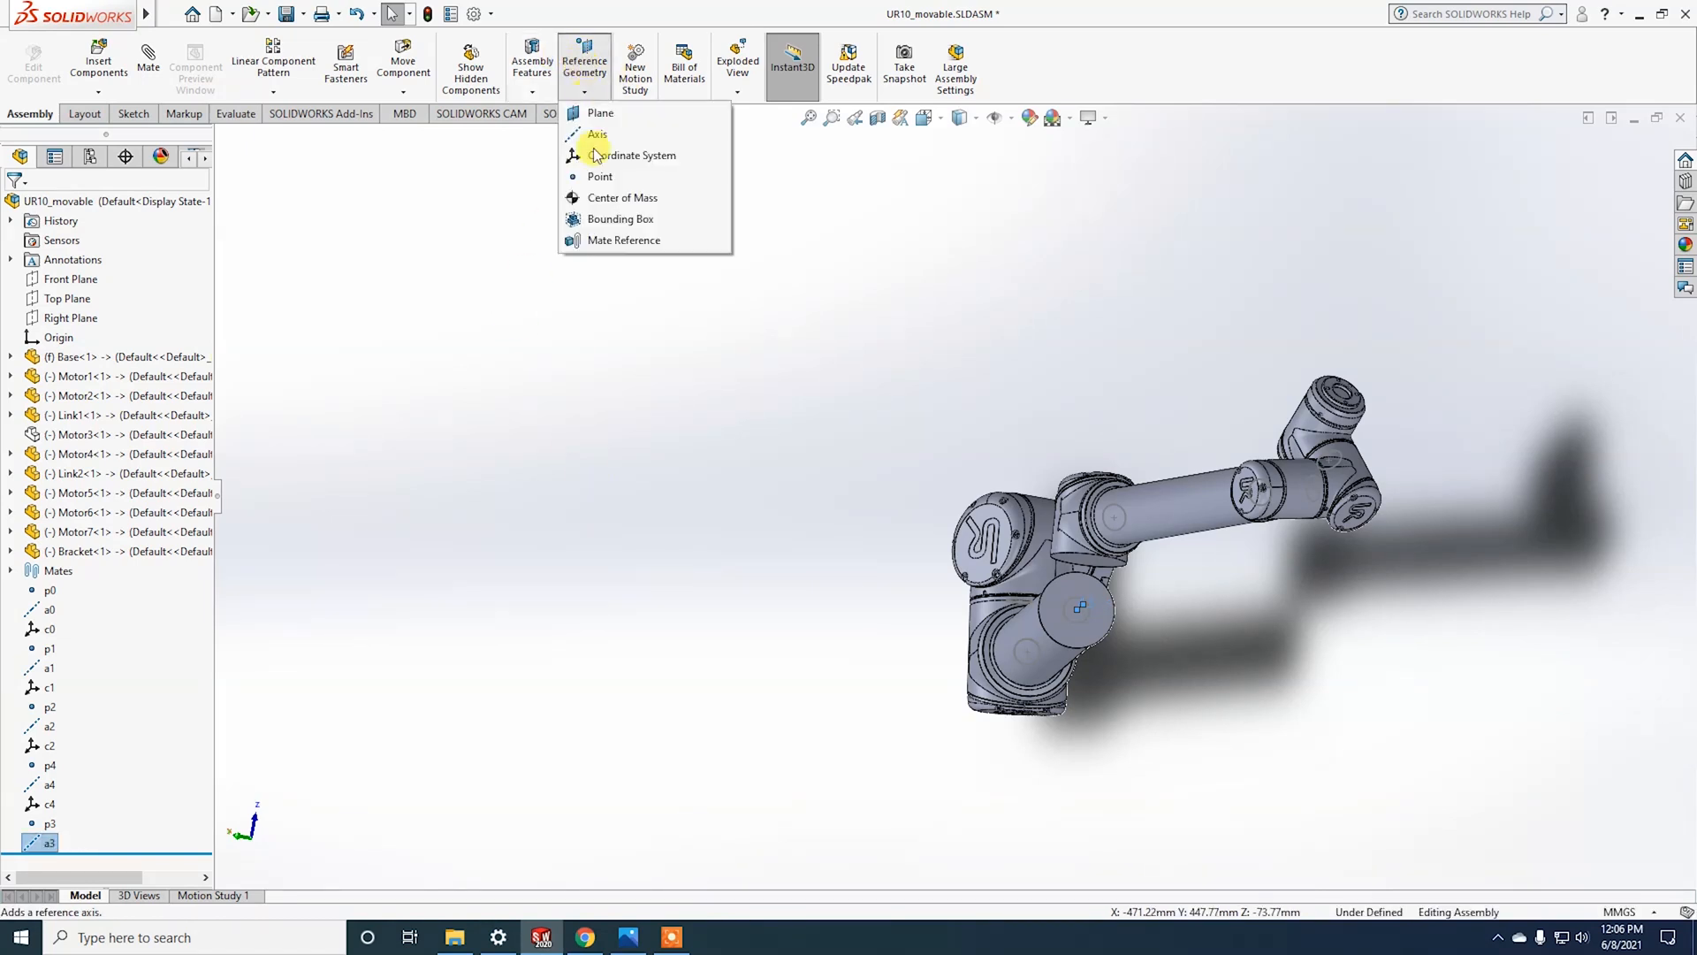
pyautogui.click(40, 823)
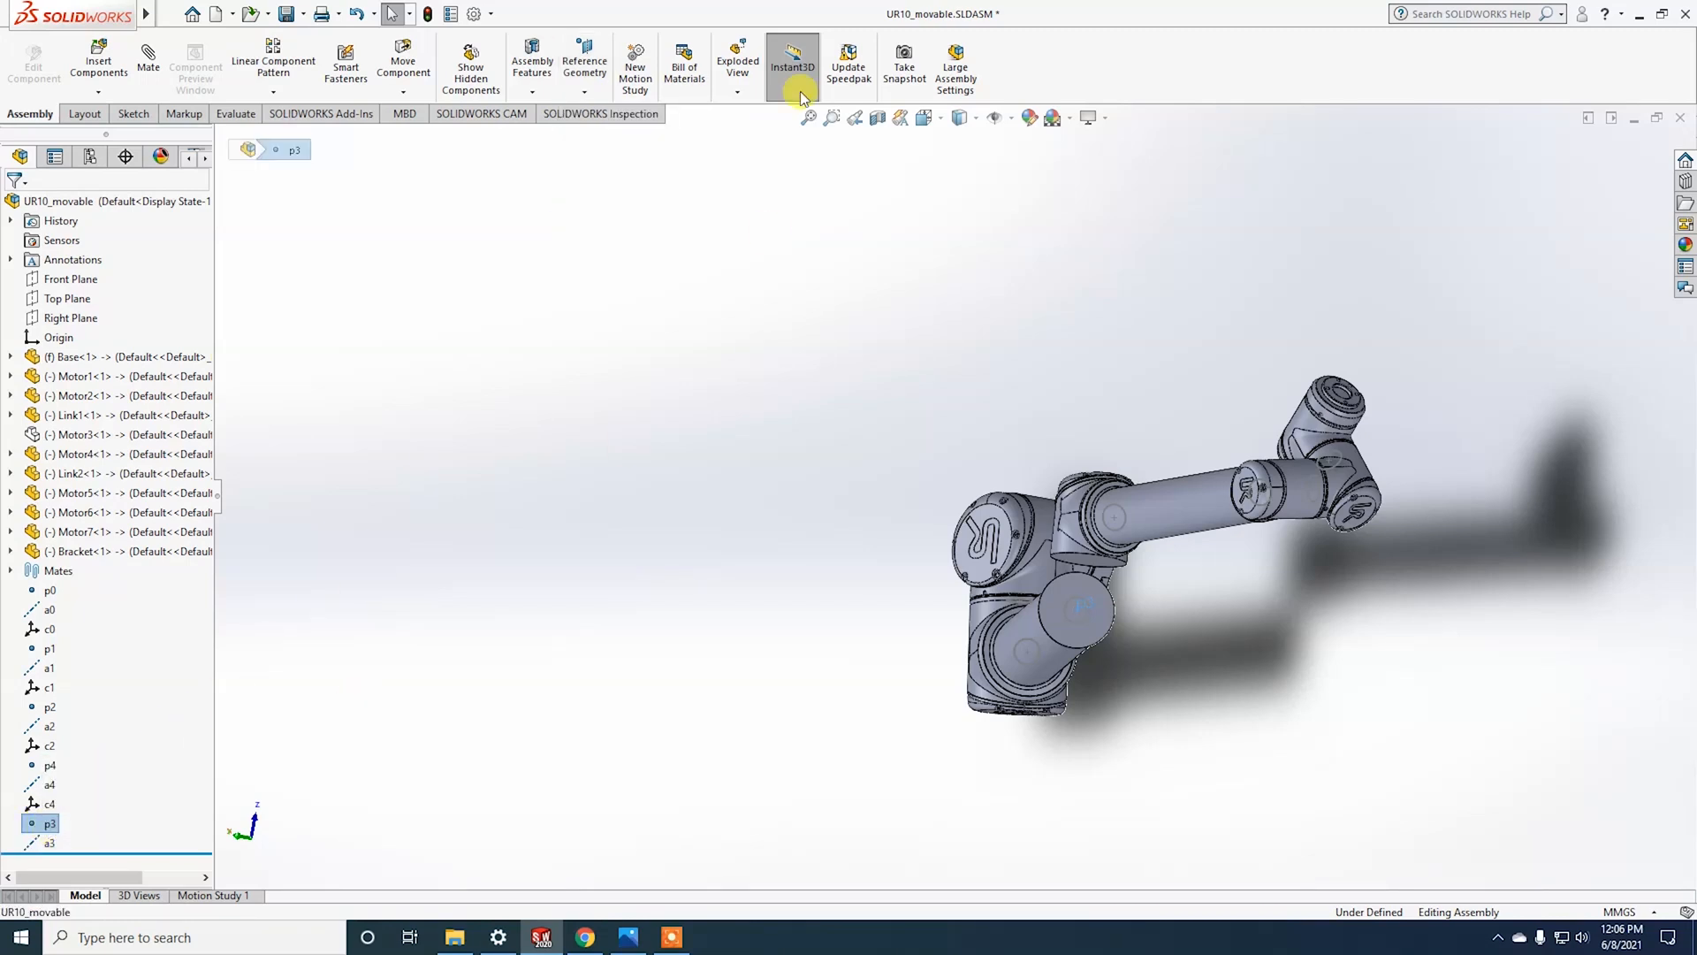
pyautogui.click(585, 92)
pyautogui.click(629, 155)
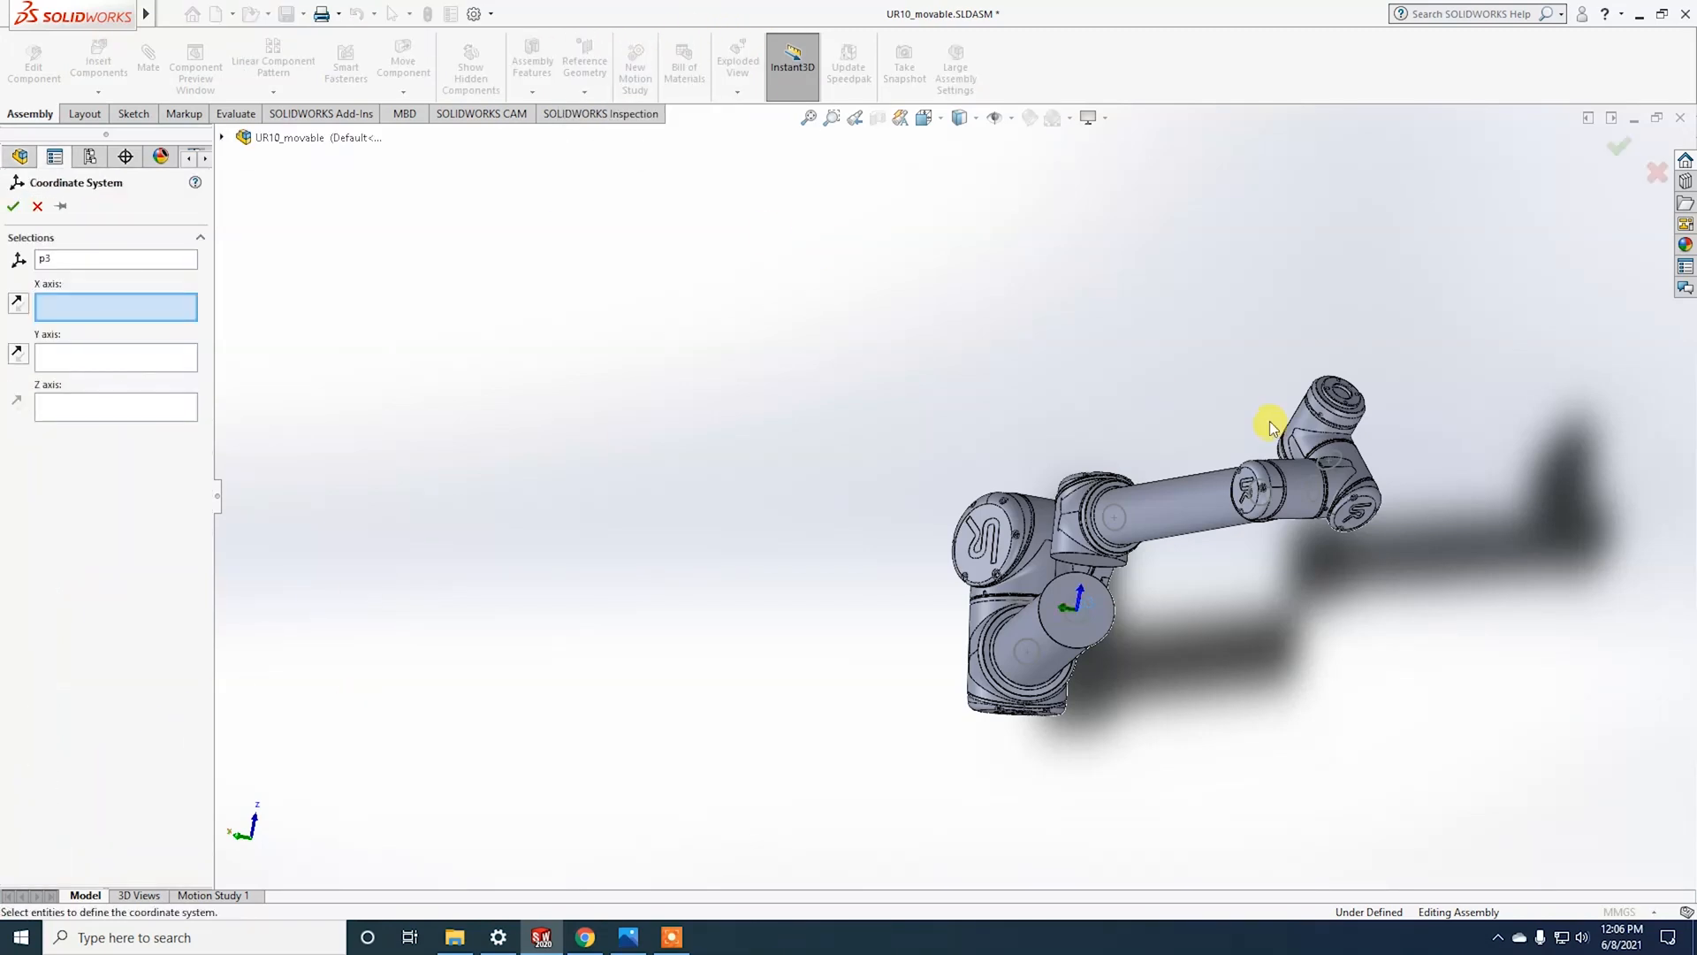
pyautogui.moveTo(1265, 701); pyautogui.dragTo(1213, 591, button='middle')
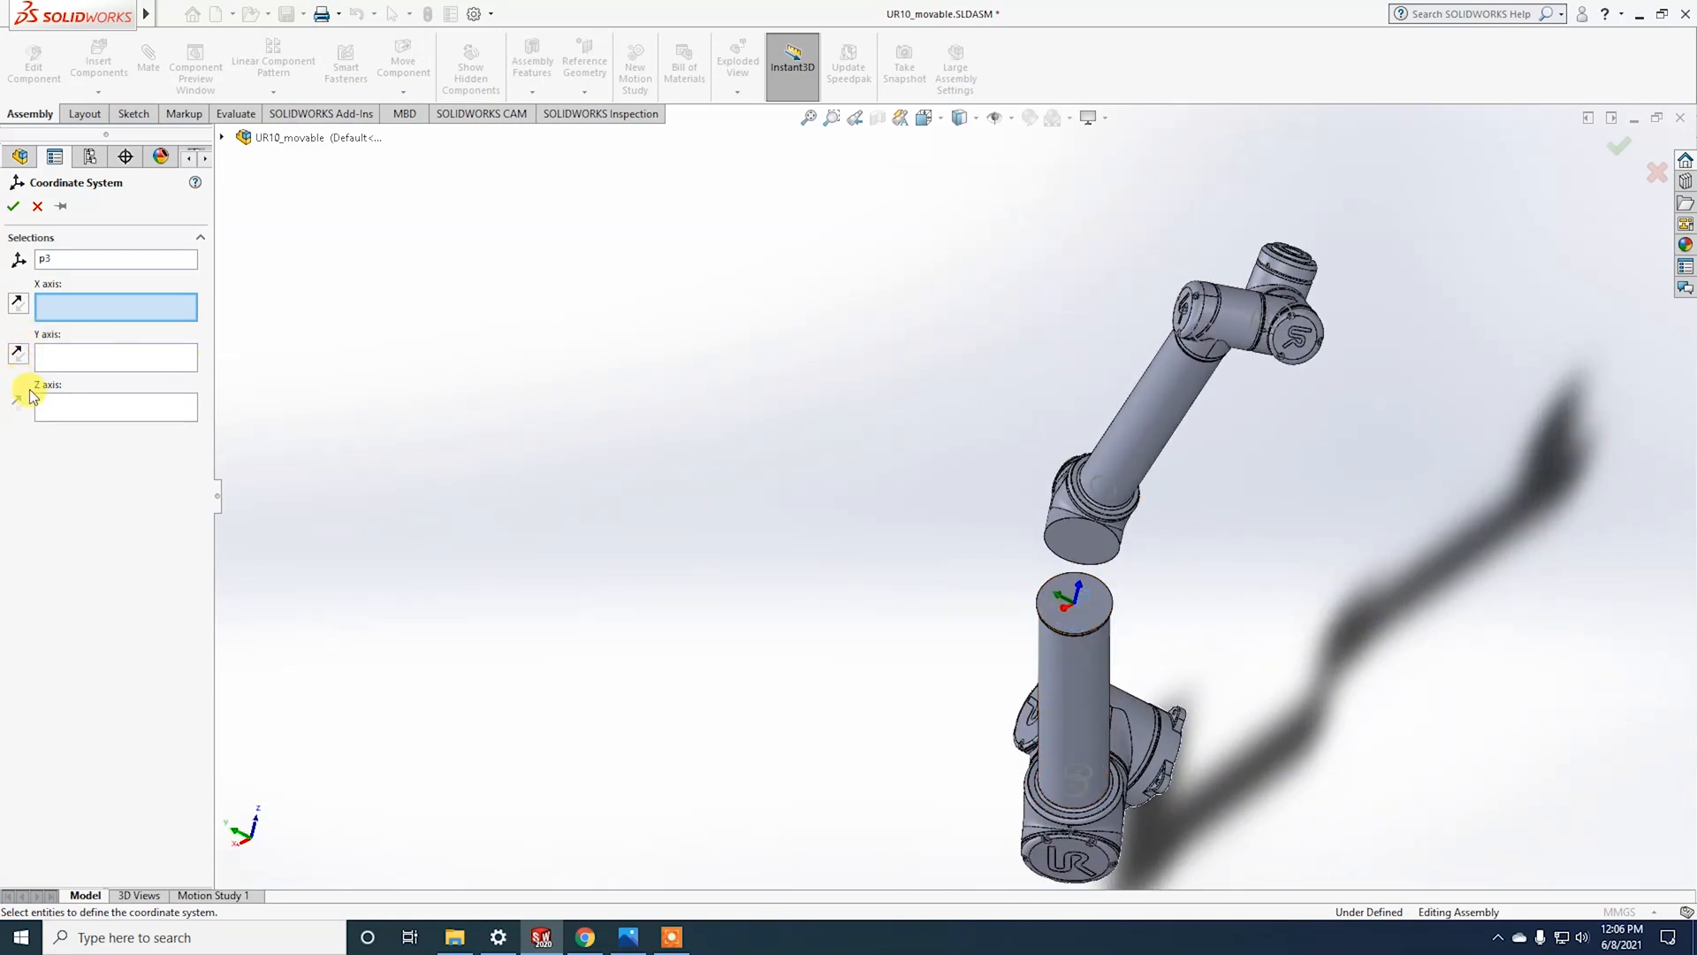
pyautogui.click(69, 406)
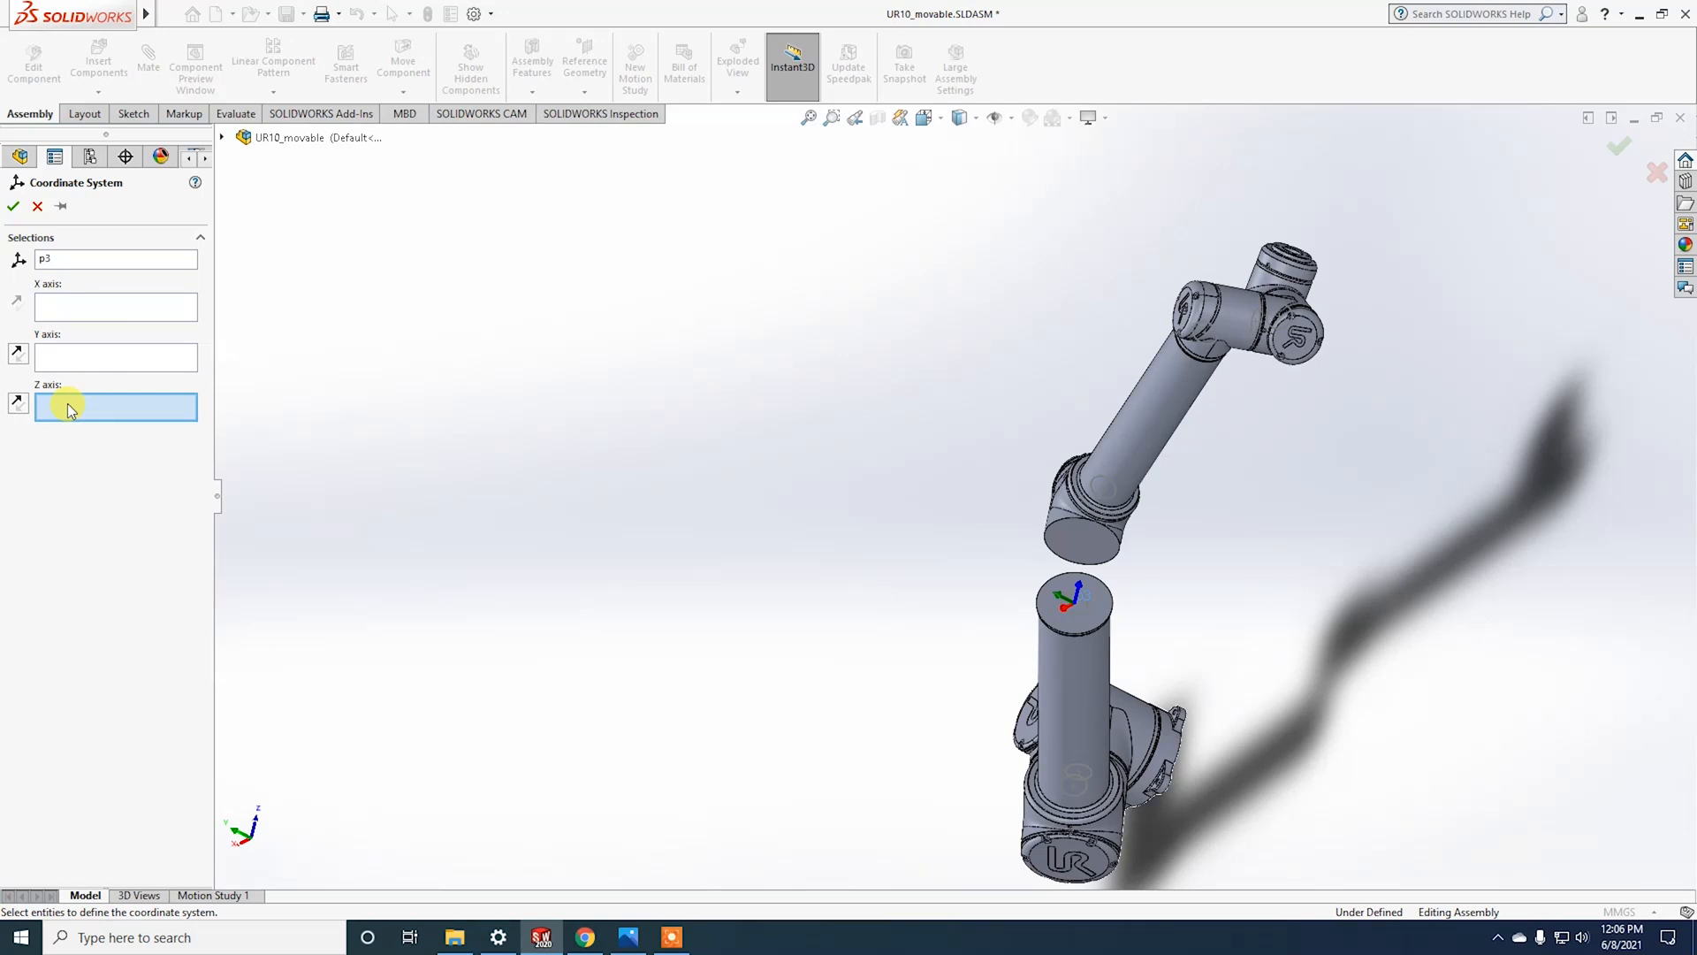
pyautogui.click(1085, 597)
pyautogui.moveTo(1204, 616); pyautogui.dragTo(1140, 539, button='middle')
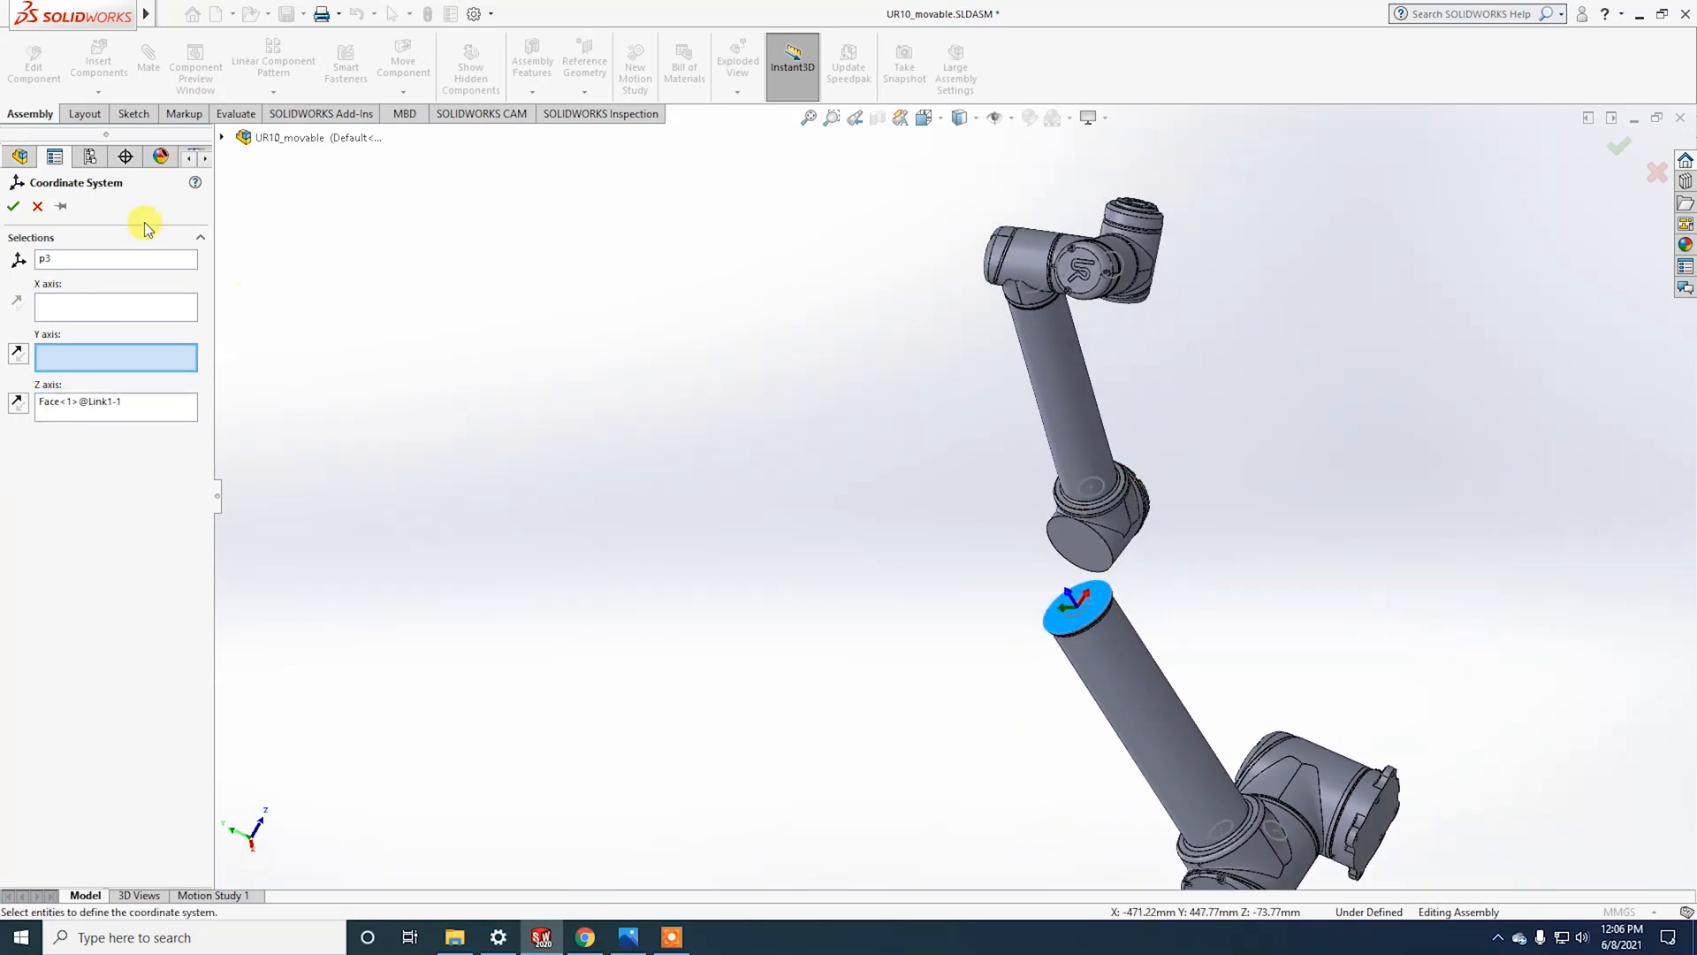
pyautogui.click(13, 208)
pyautogui.write('c3')
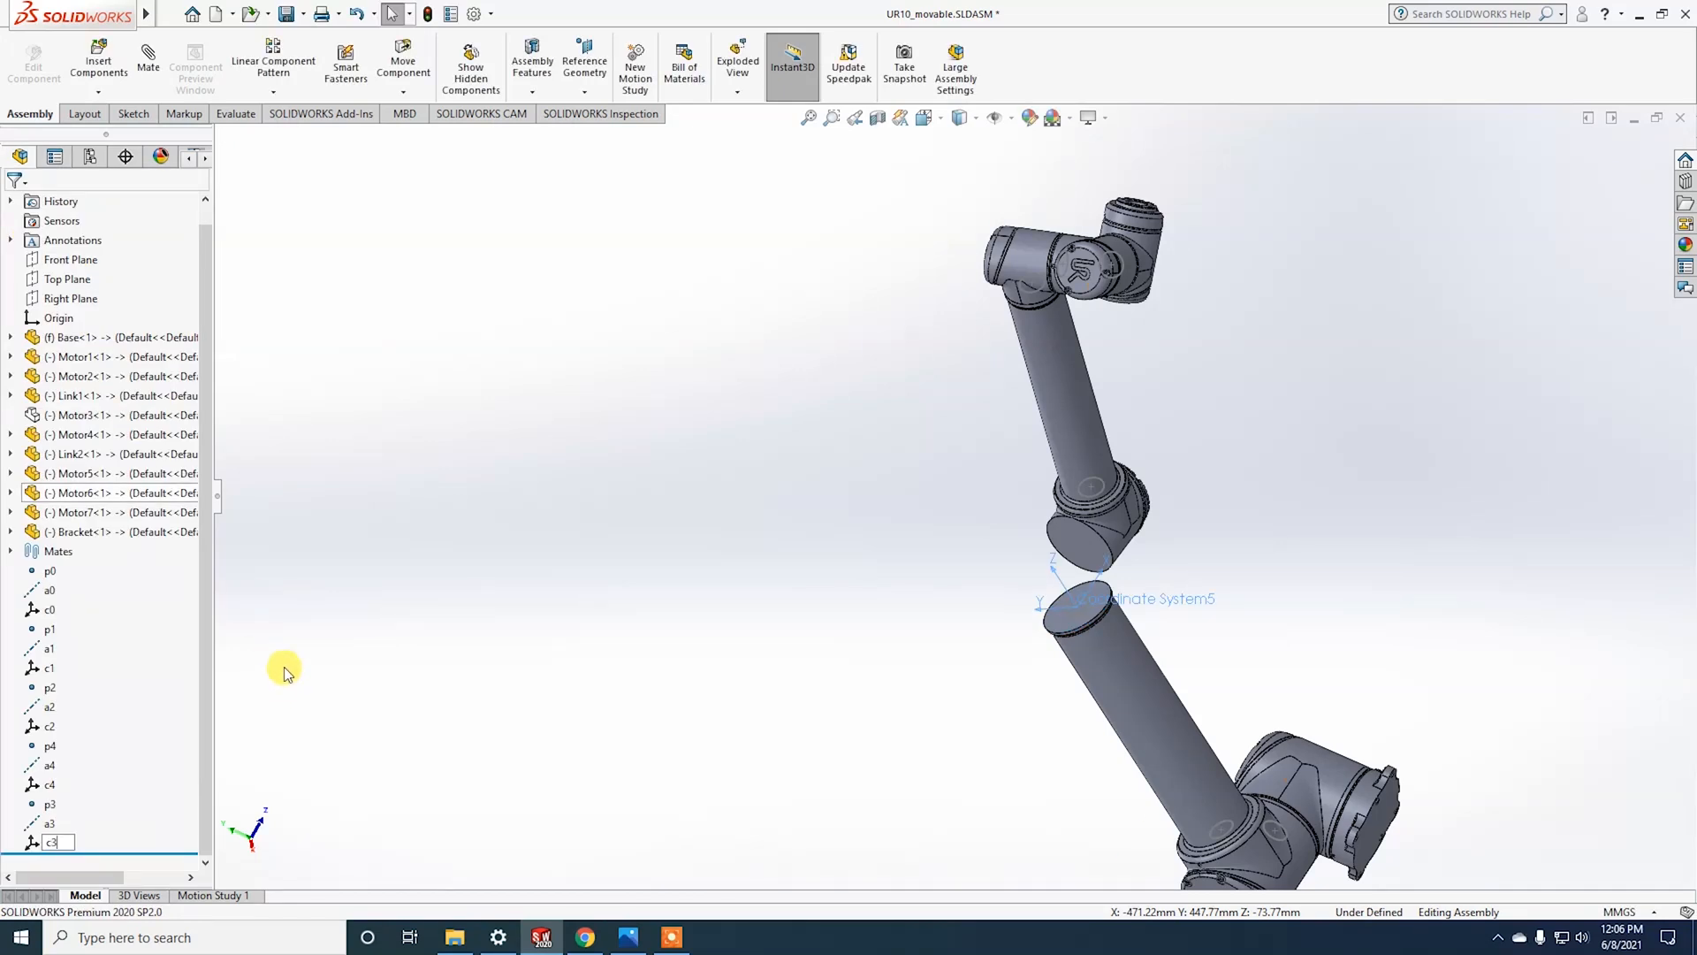
pyautogui.press('Return')
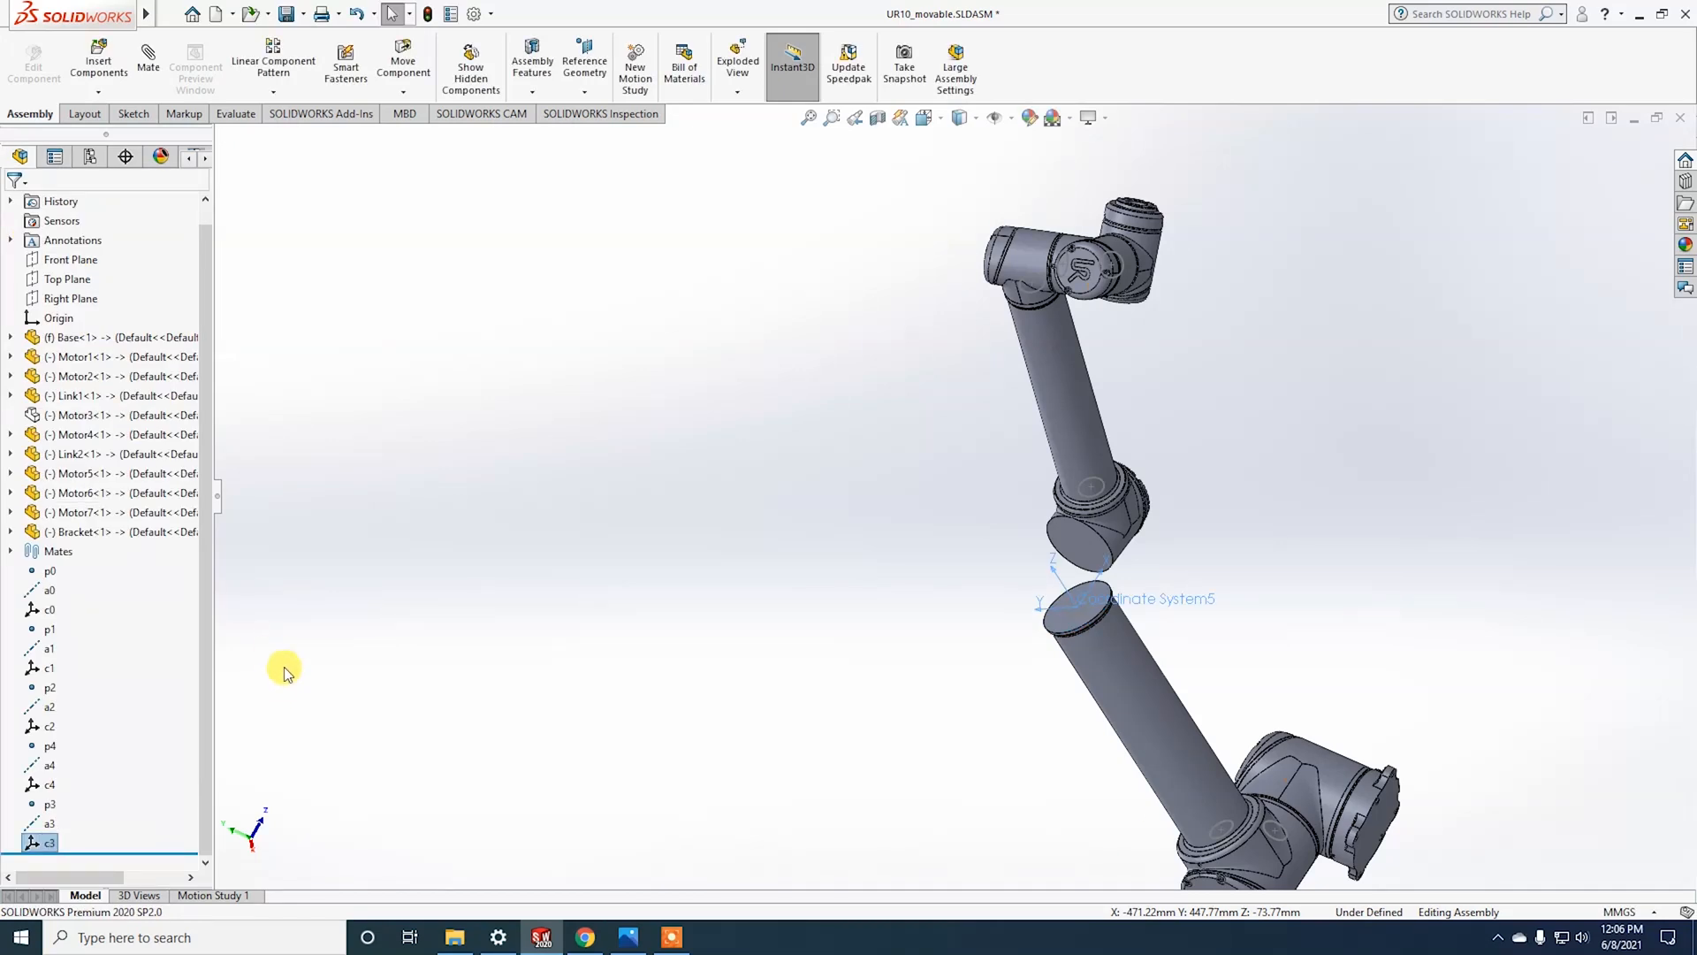
# Step: Reorder the feature tree so that p3, a3 and c3 sit between c2 and p4
pyautogui.keyDown('ctrl'); pyautogui.click(49, 805); pyautogui.keyUp('ctrl')
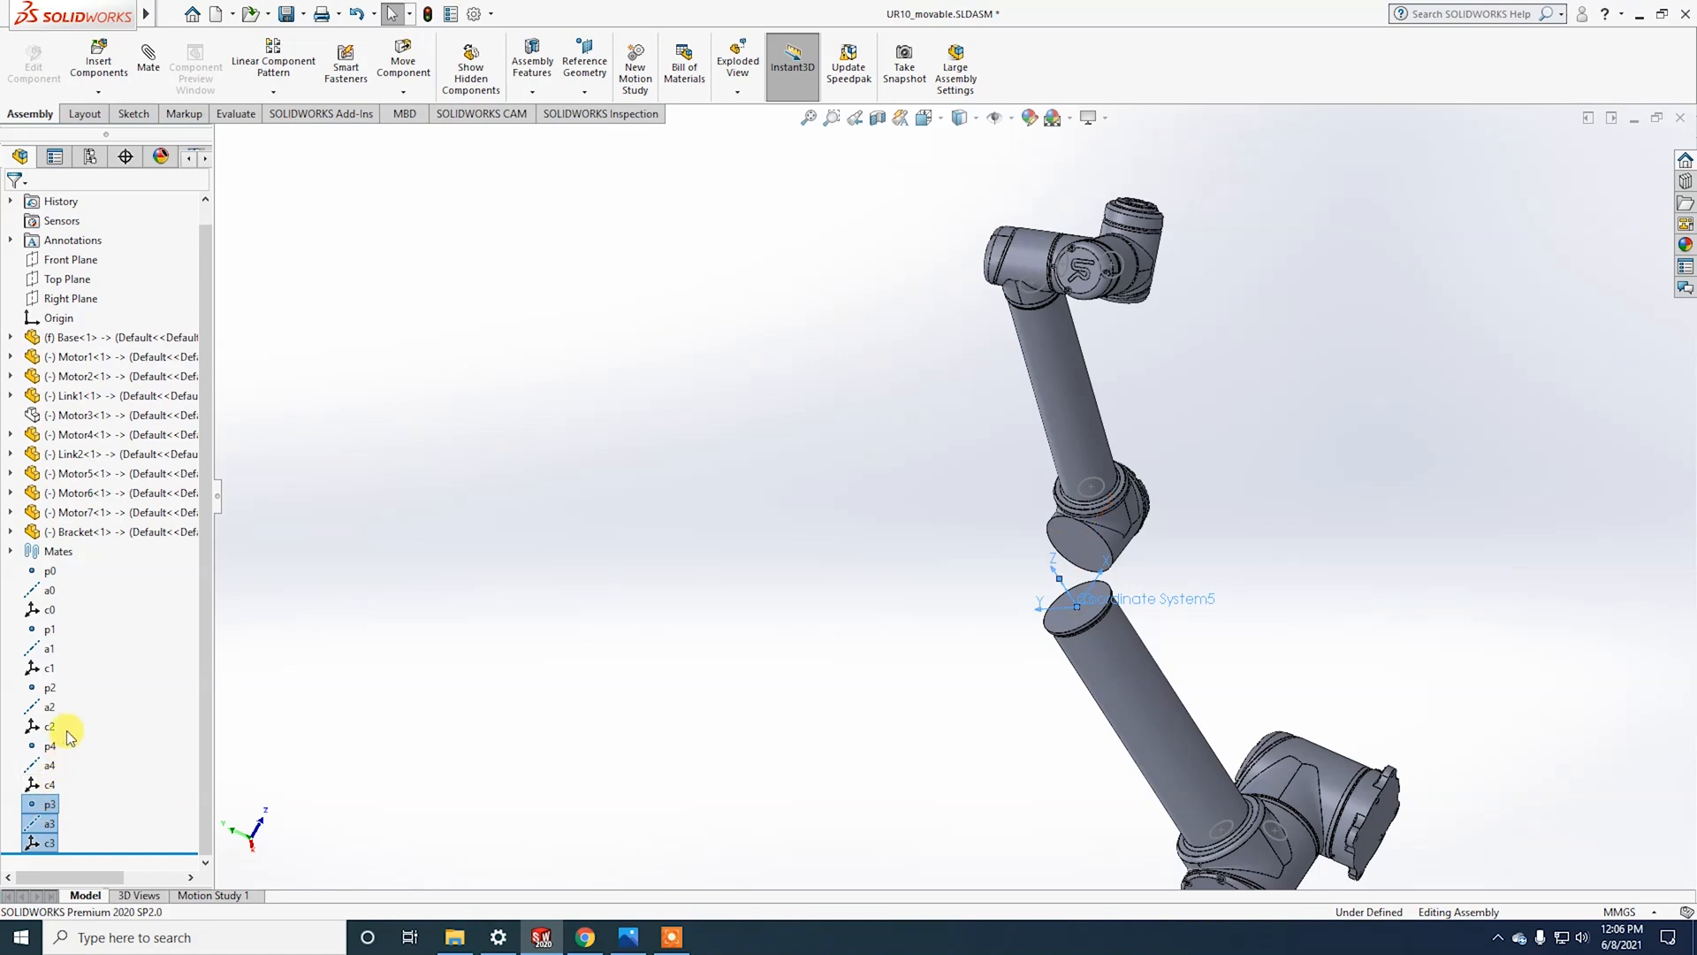
pyautogui.moveTo(48, 807); pyautogui.dragTo(173, 767)
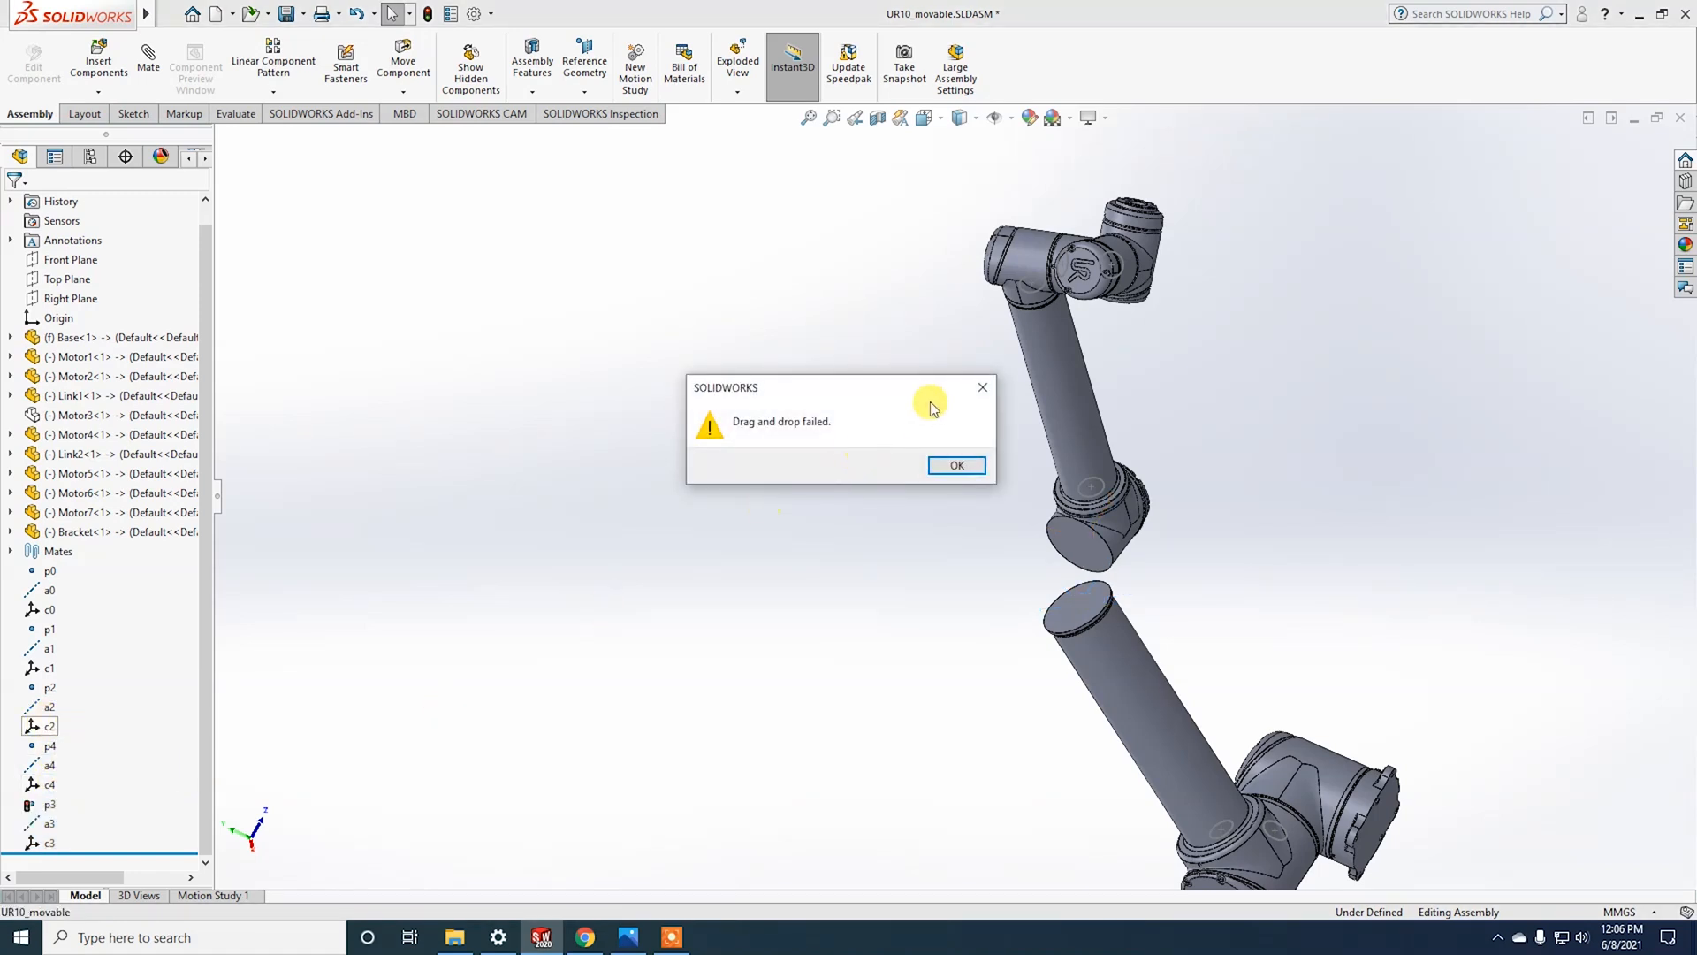
pyautogui.click(982, 387)
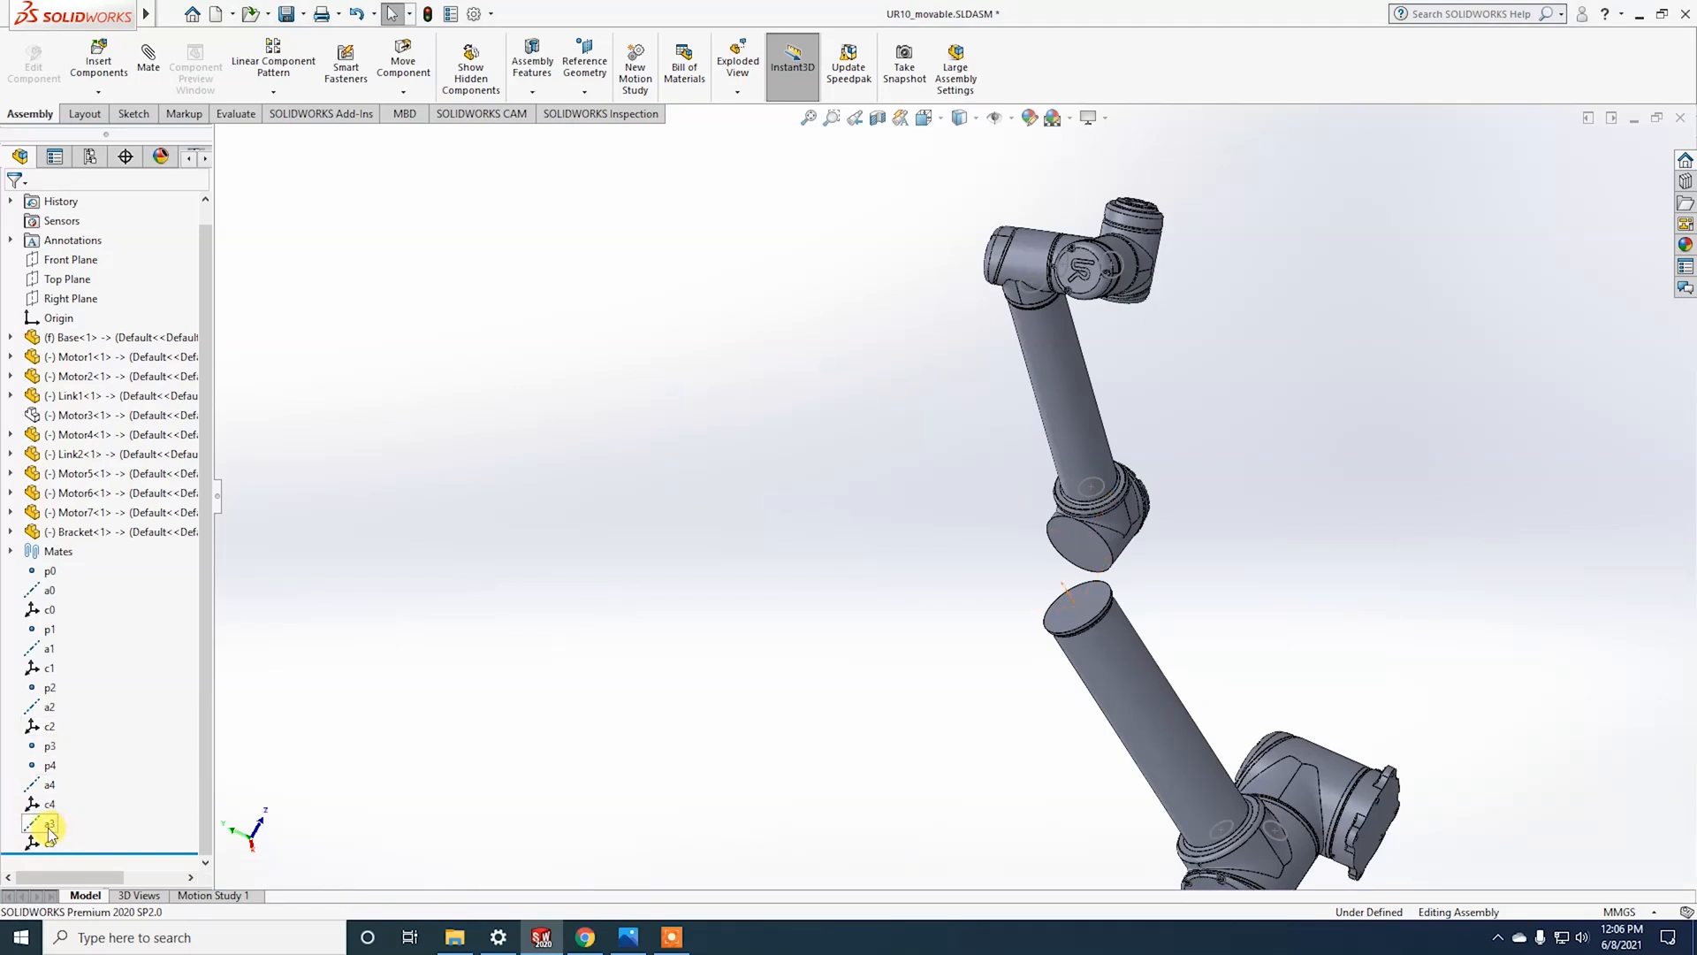
pyautogui.moveTo(48, 826); pyautogui.dragTo(58, 751)
pyautogui.moveTo(45, 848); pyautogui.dragTo(62, 786)
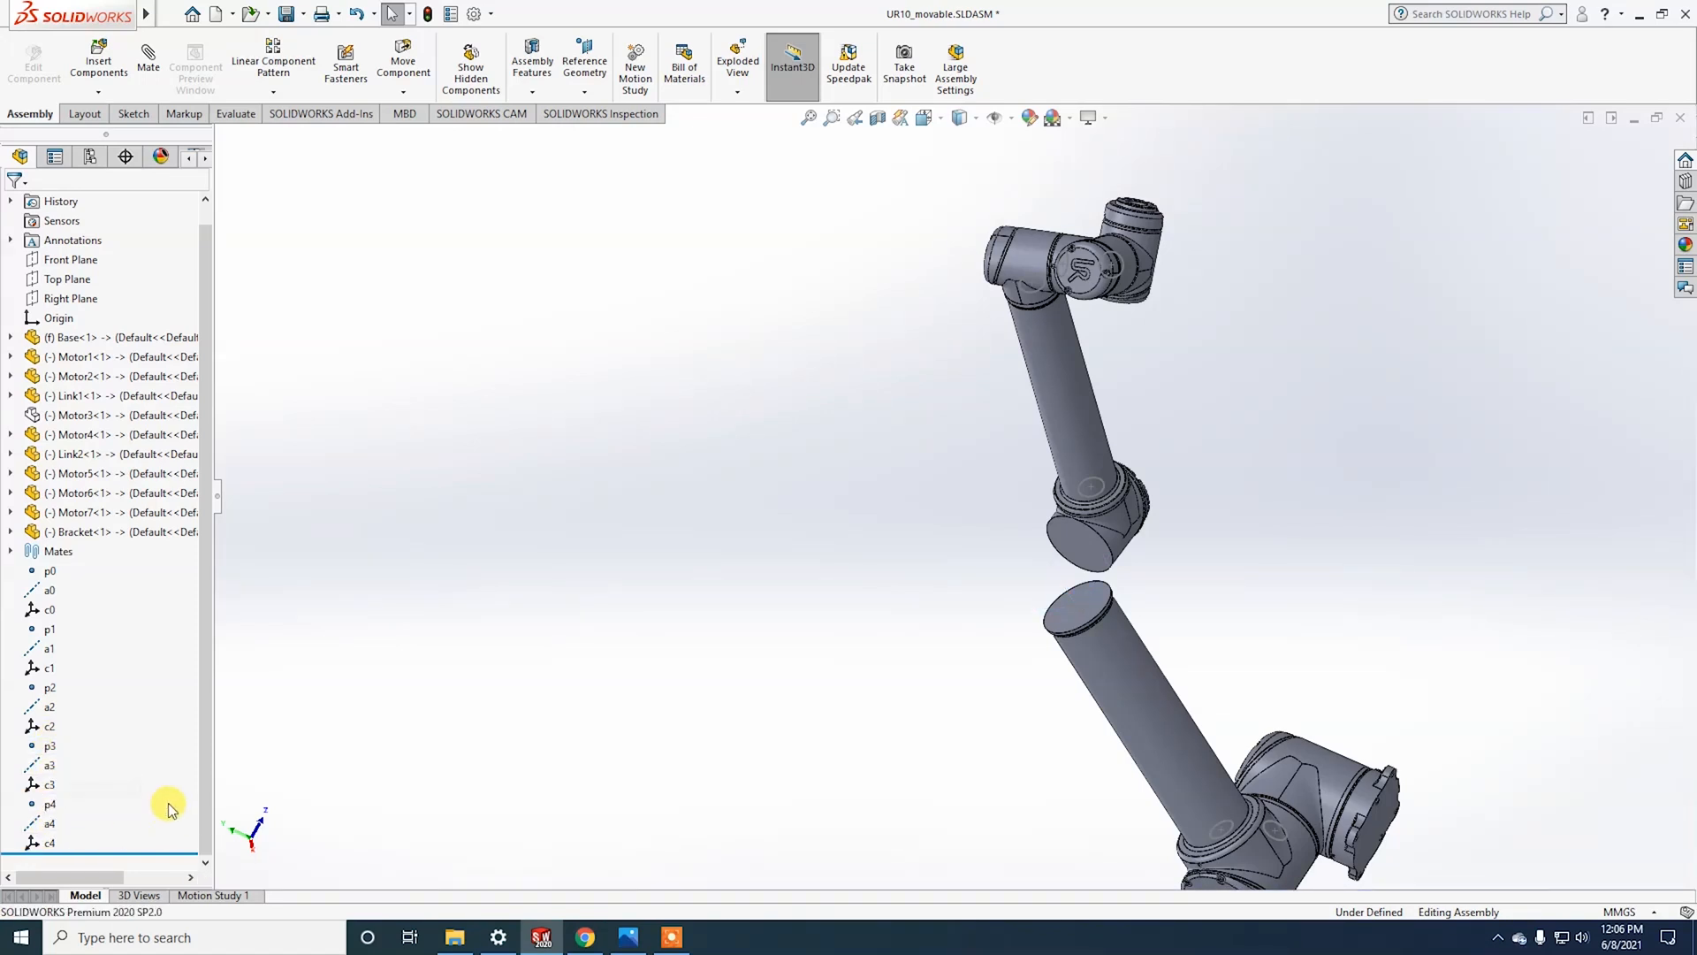
pyautogui.click(49, 747)
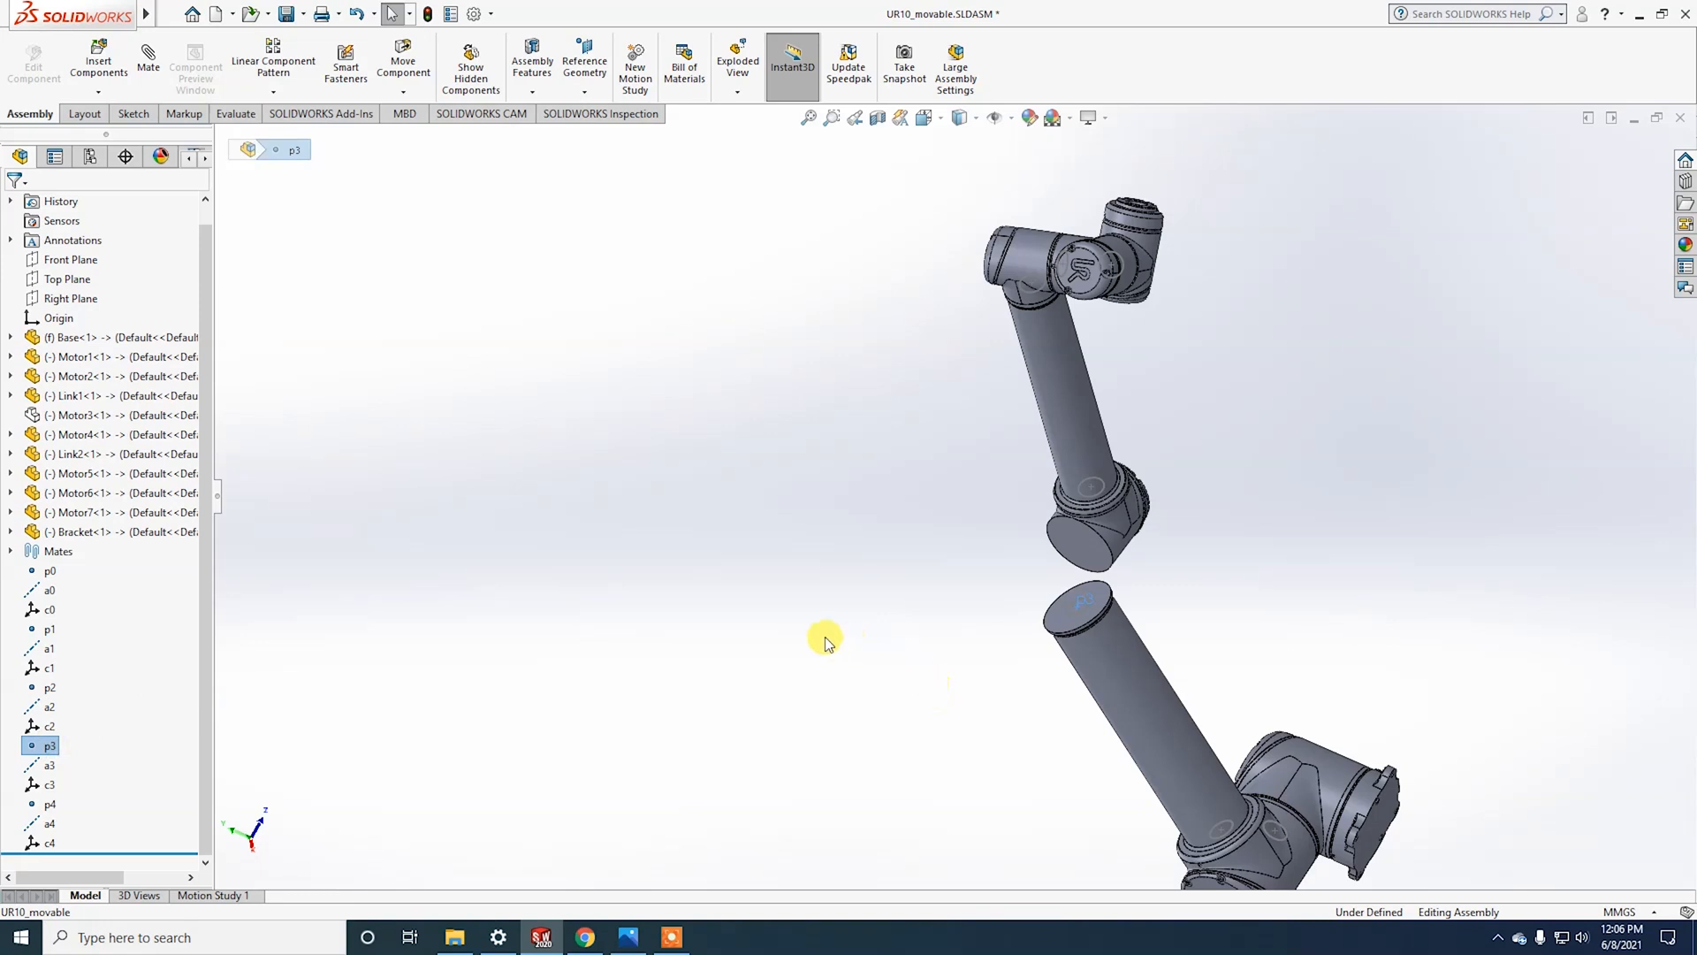
# Step: Show the hidden Motor3 component again
pyautogui.click(37, 785)
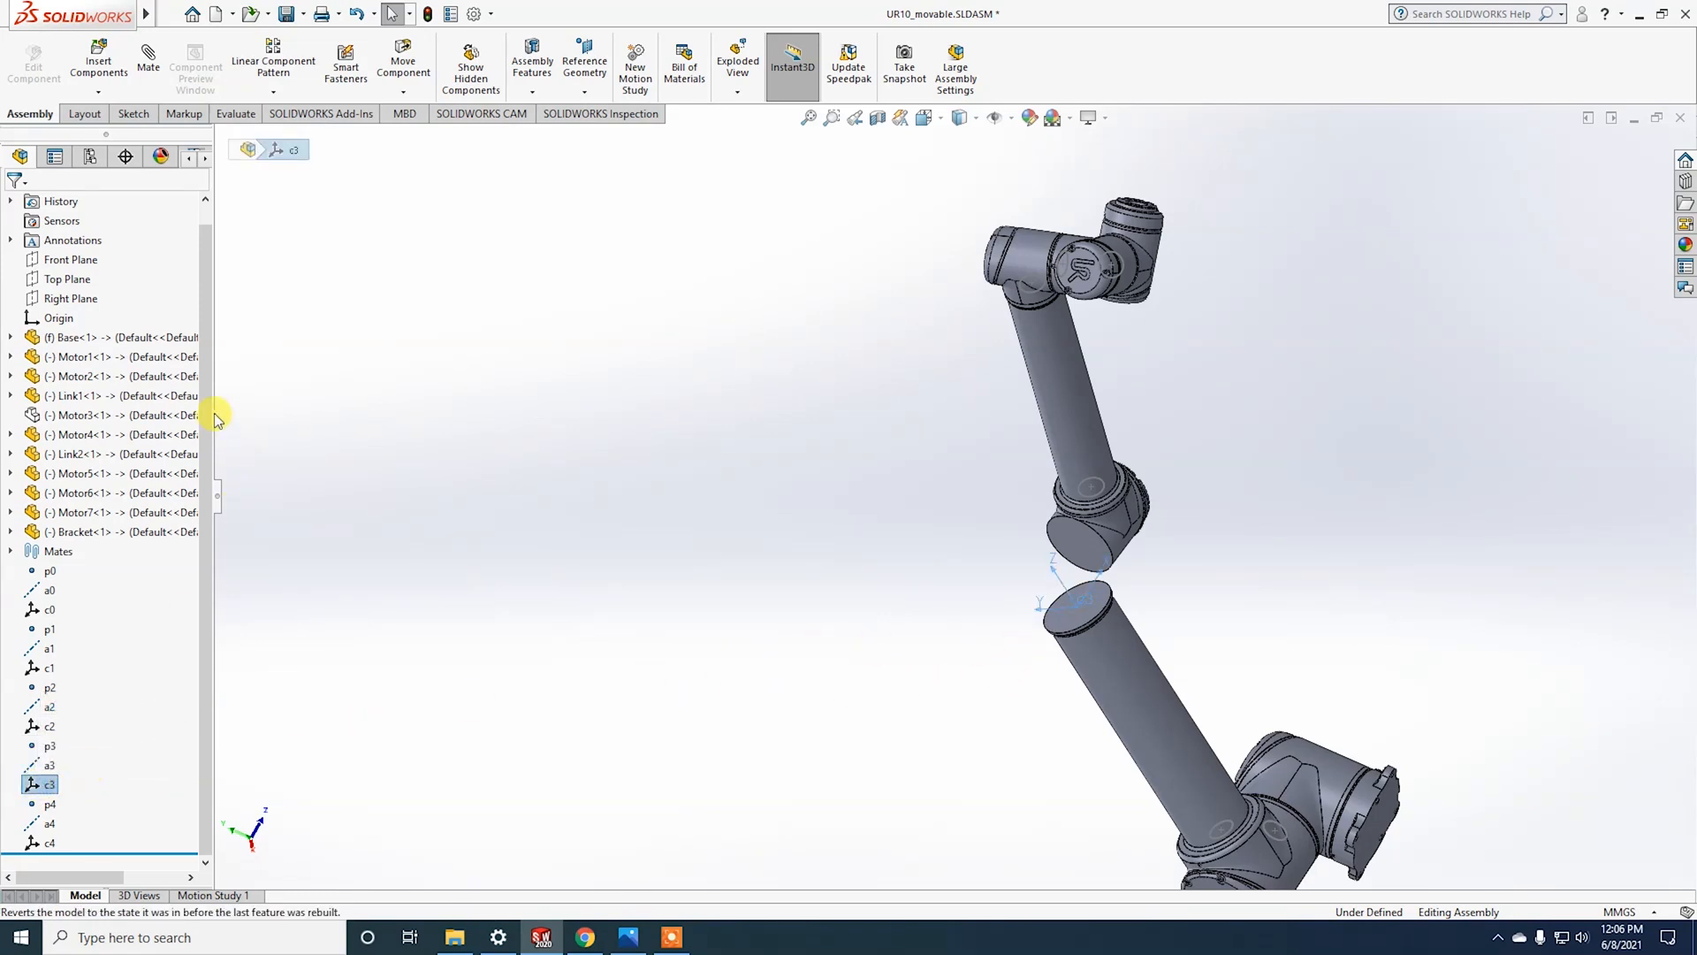
pyautogui.rightClick(71, 415)
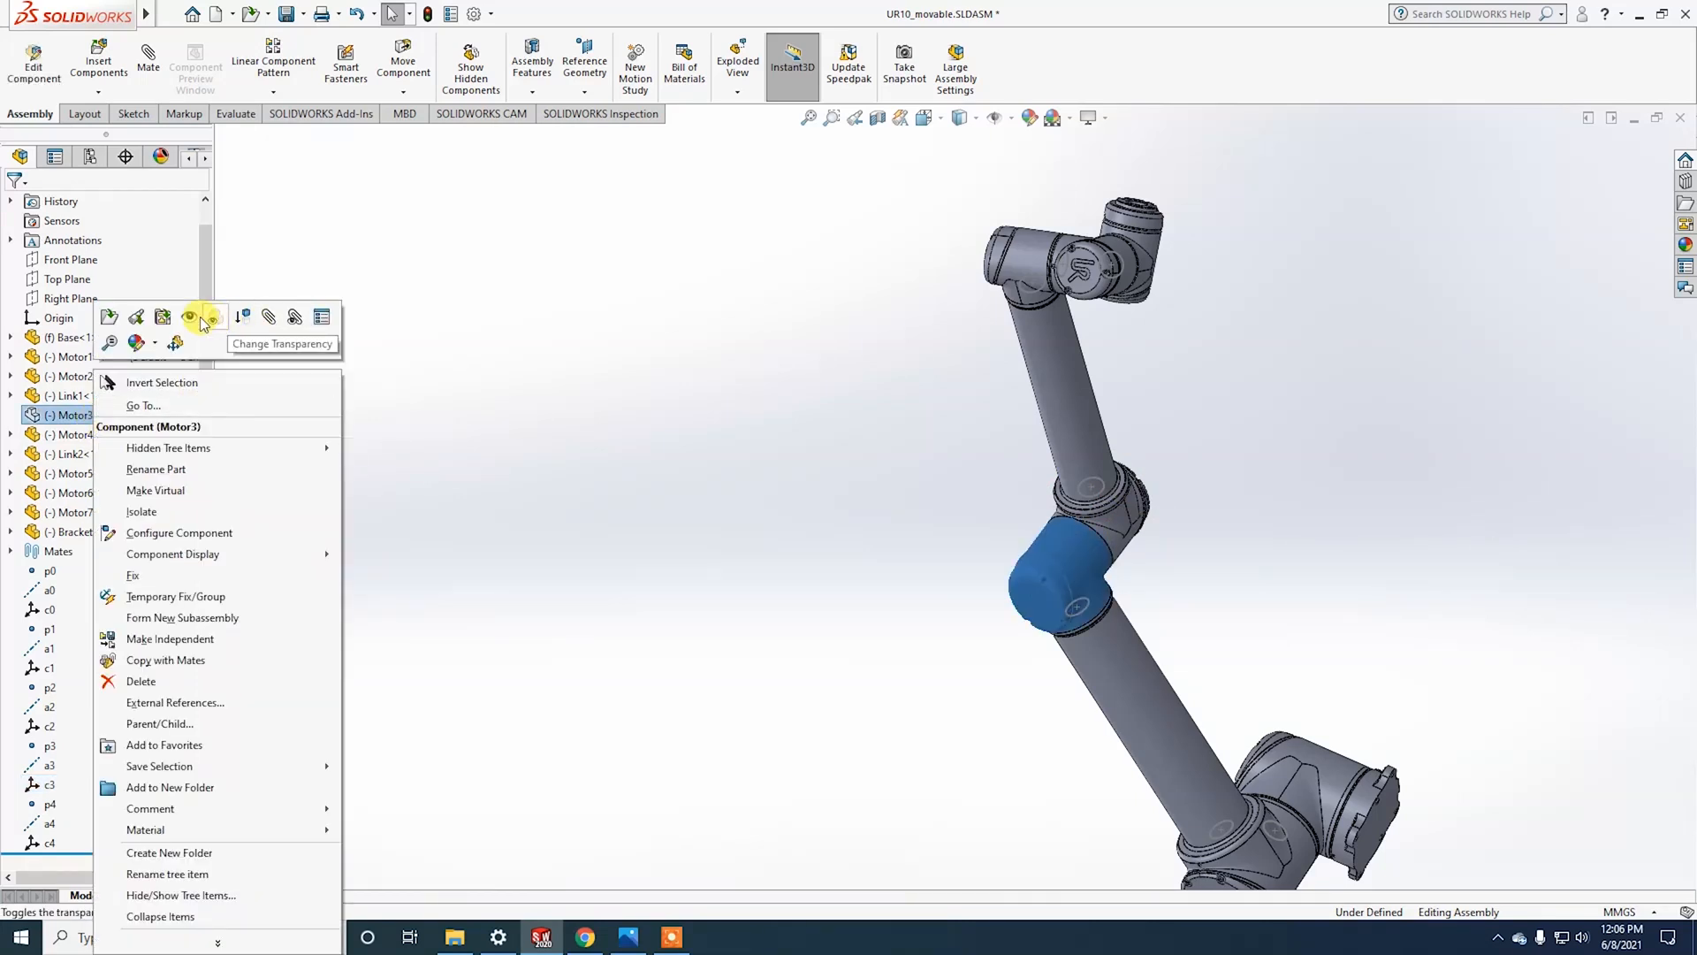
pyautogui.click(283, 366)
pyautogui.moveTo(976, 704); pyautogui.dragTo(1112, 524, button='middle')
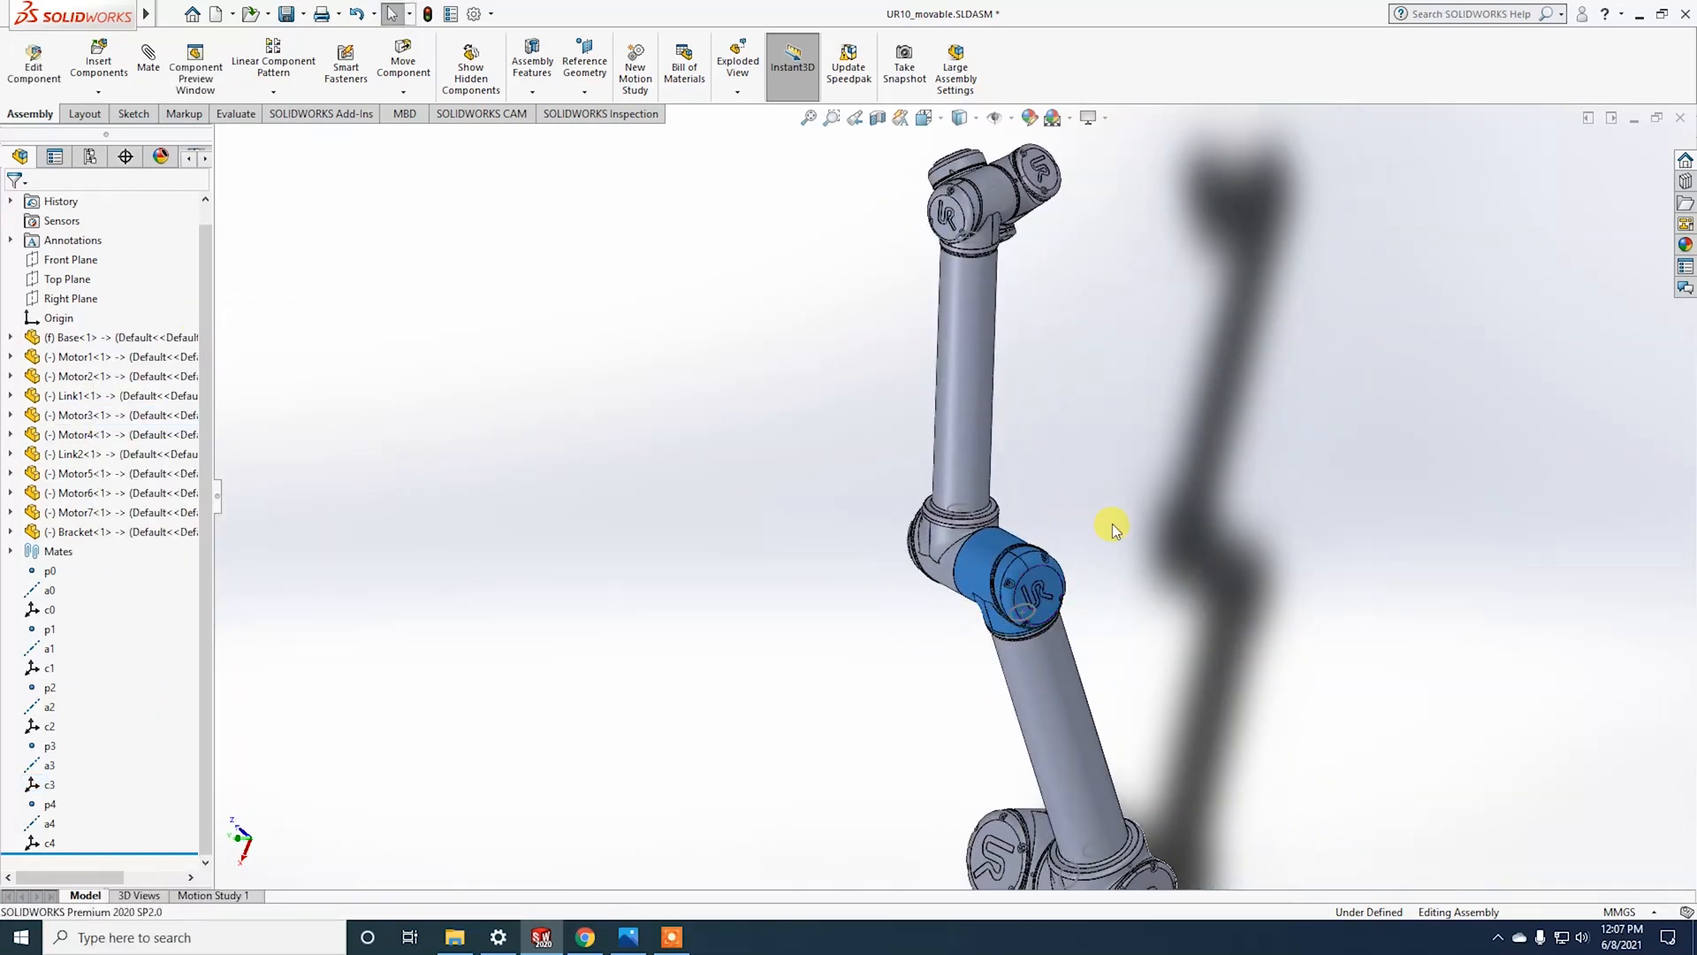
# Step: Hide the Motor5 component to expose the circular end face of Link2
pyautogui.click(50, 843)
pyautogui.moveTo(681, 661); pyautogui.dragTo(766, 586, button='middle')
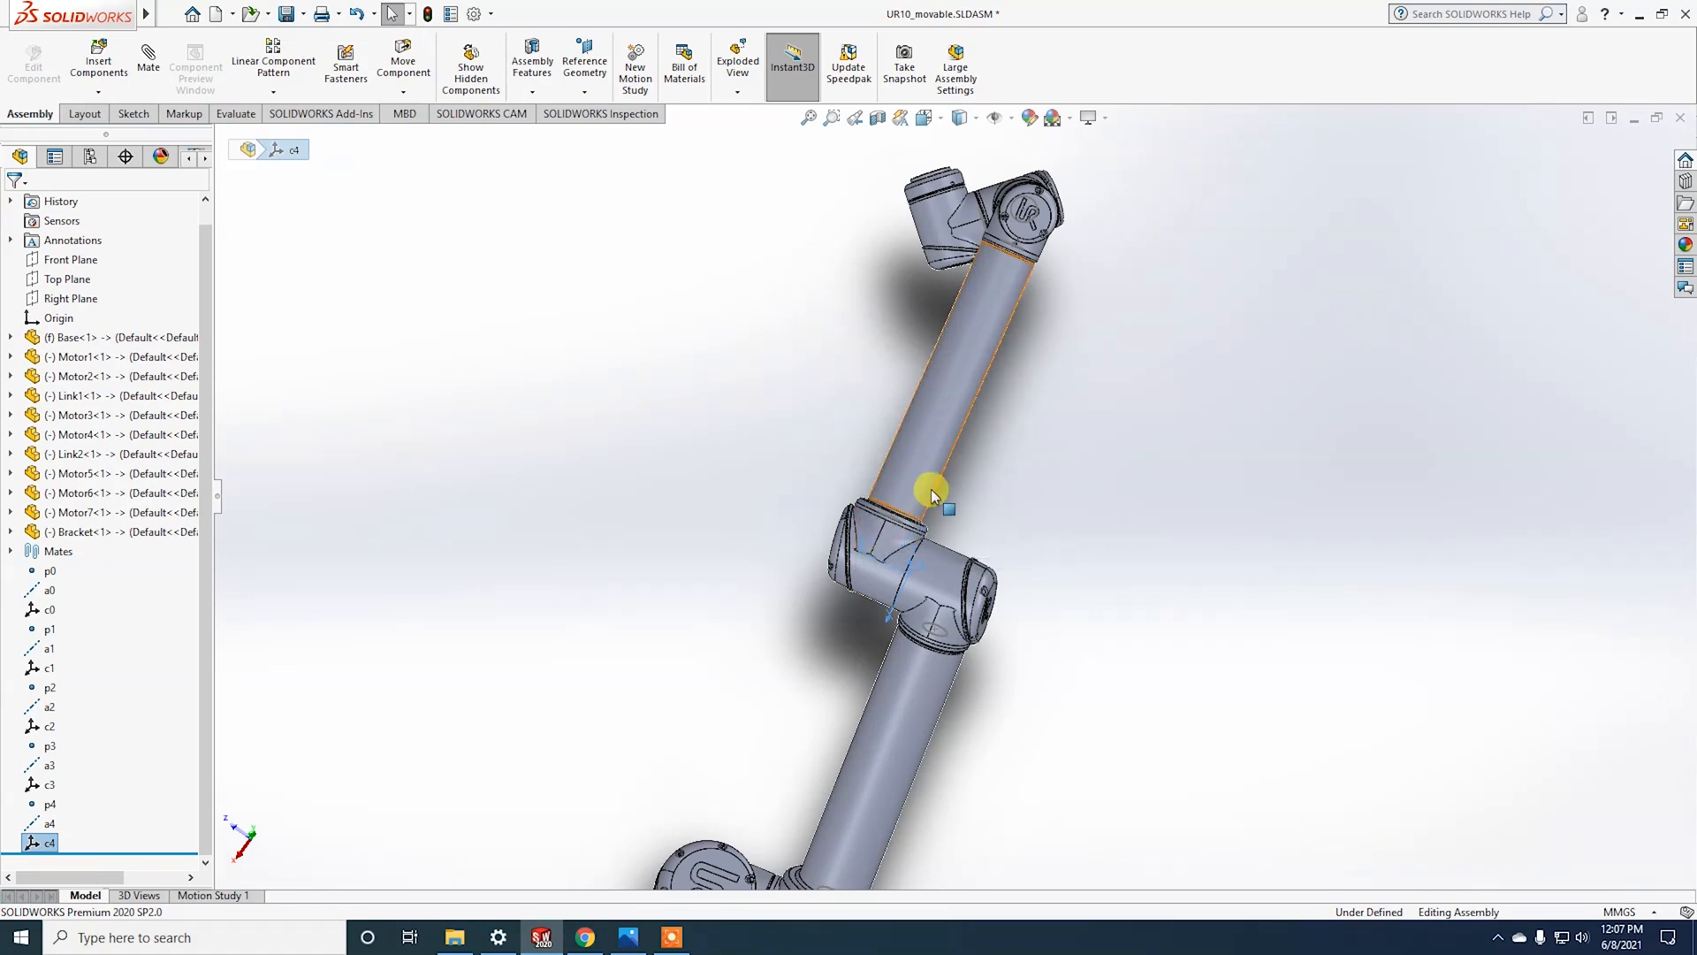
pyautogui.click(118, 436)
pyautogui.click(115, 454)
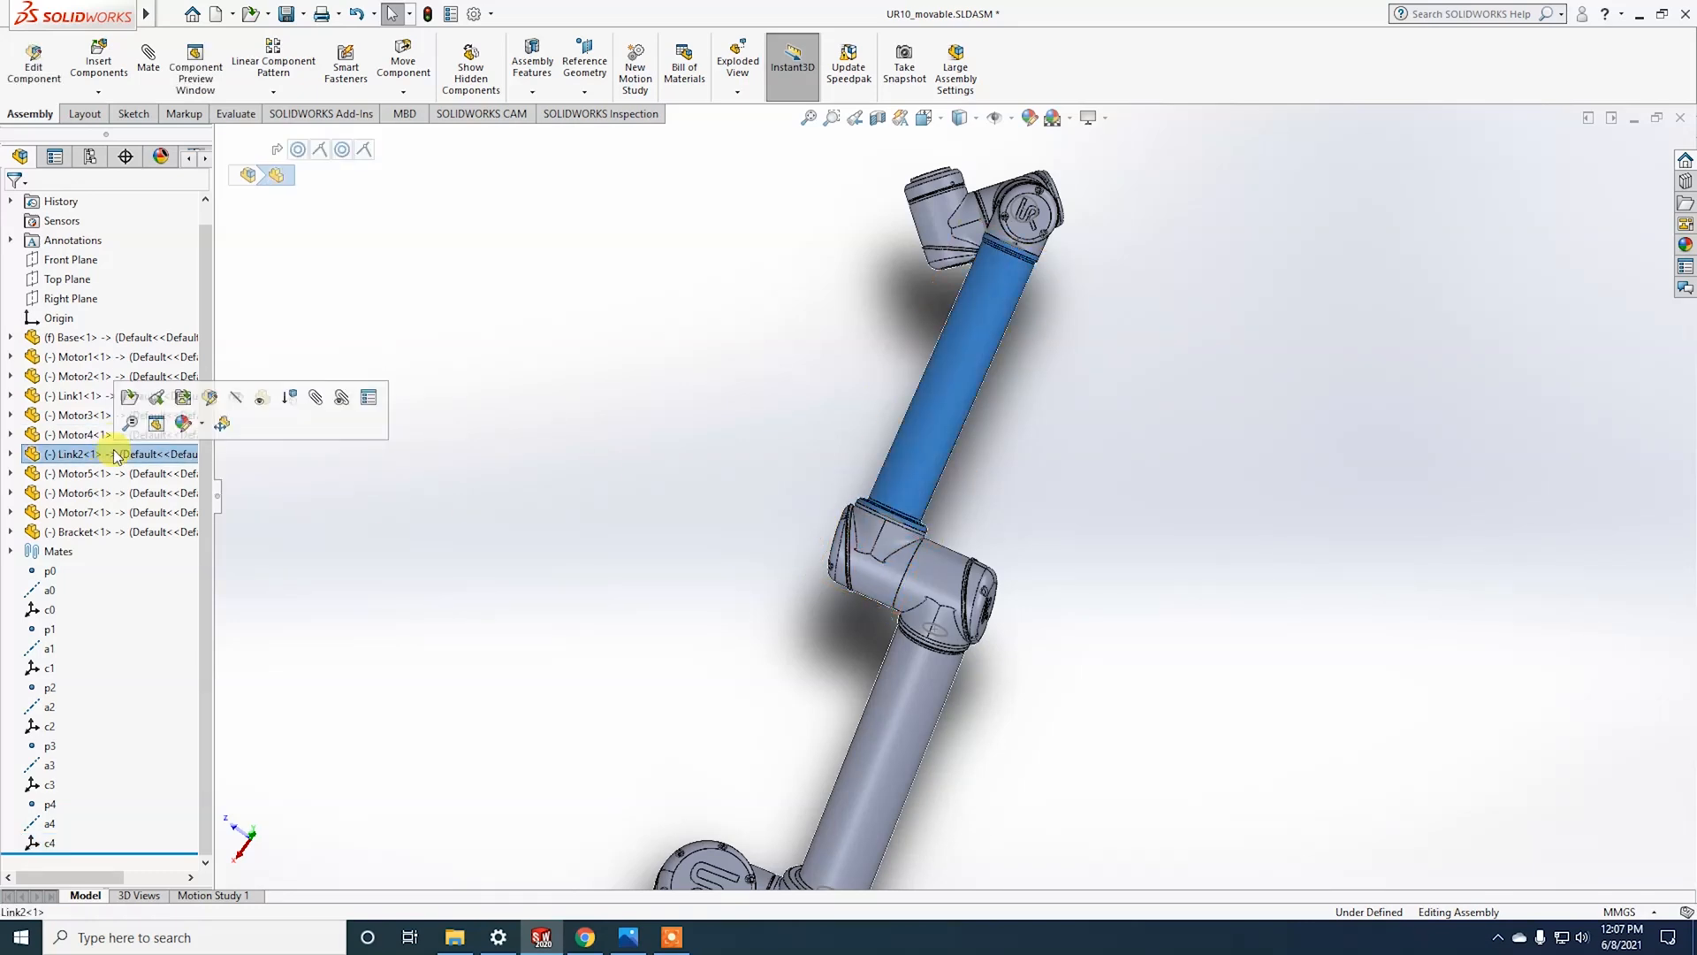
pyautogui.click(129, 475)
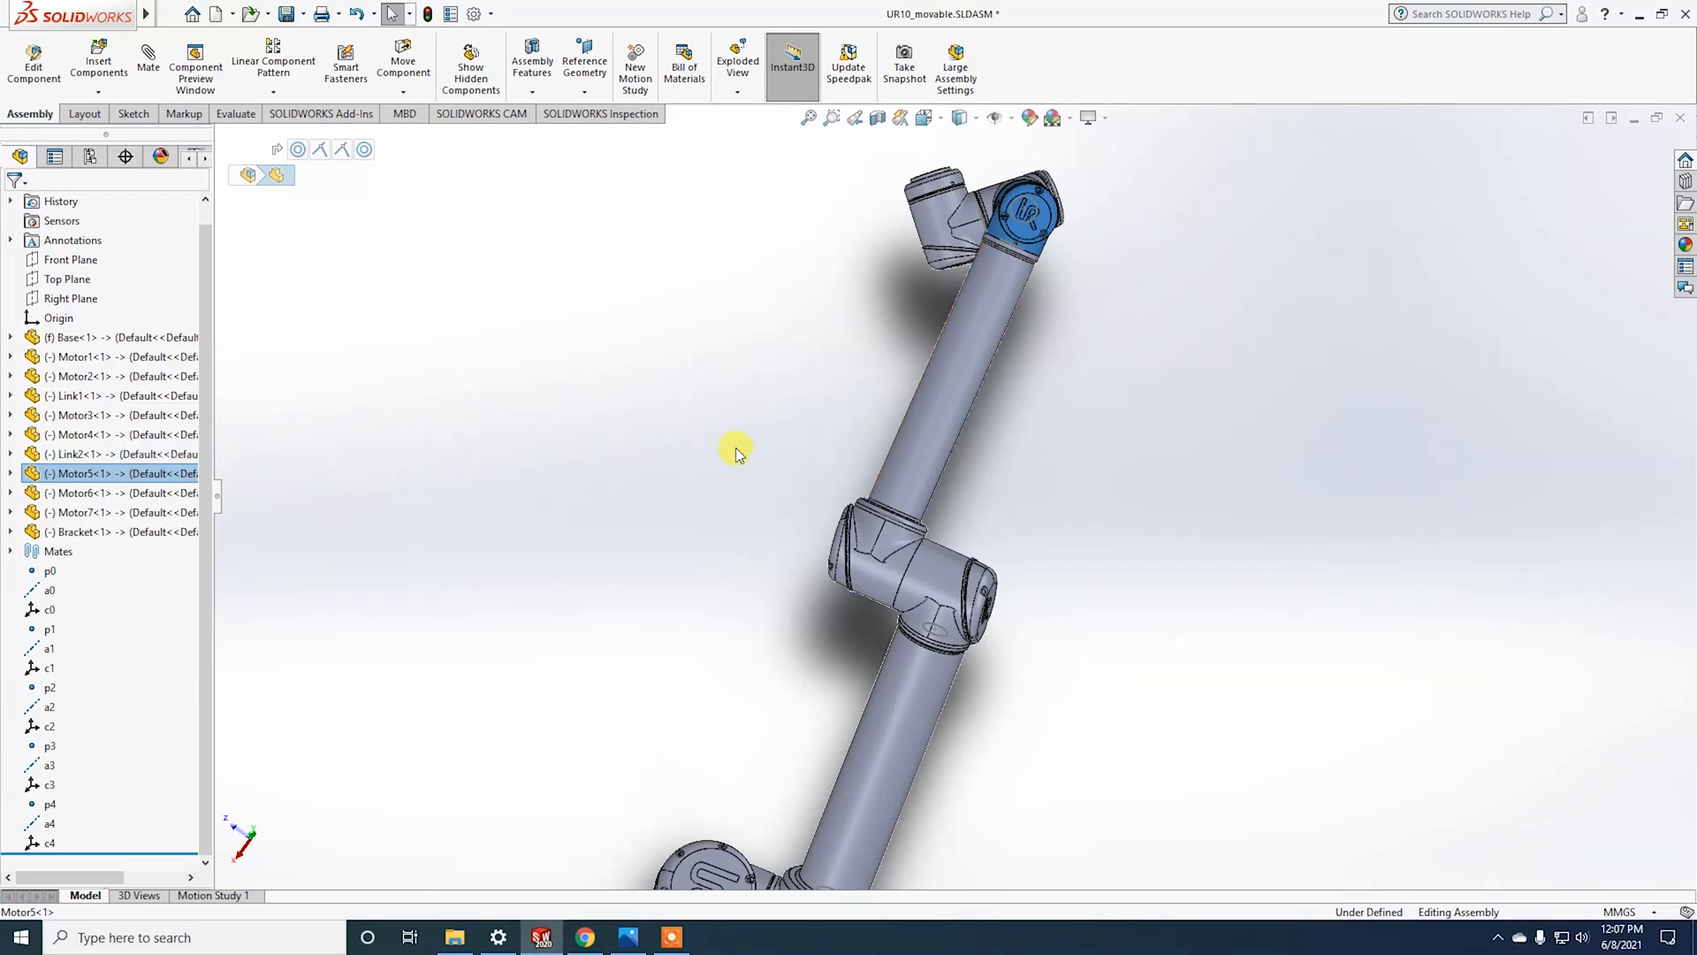
pyautogui.rightClick(103, 478)
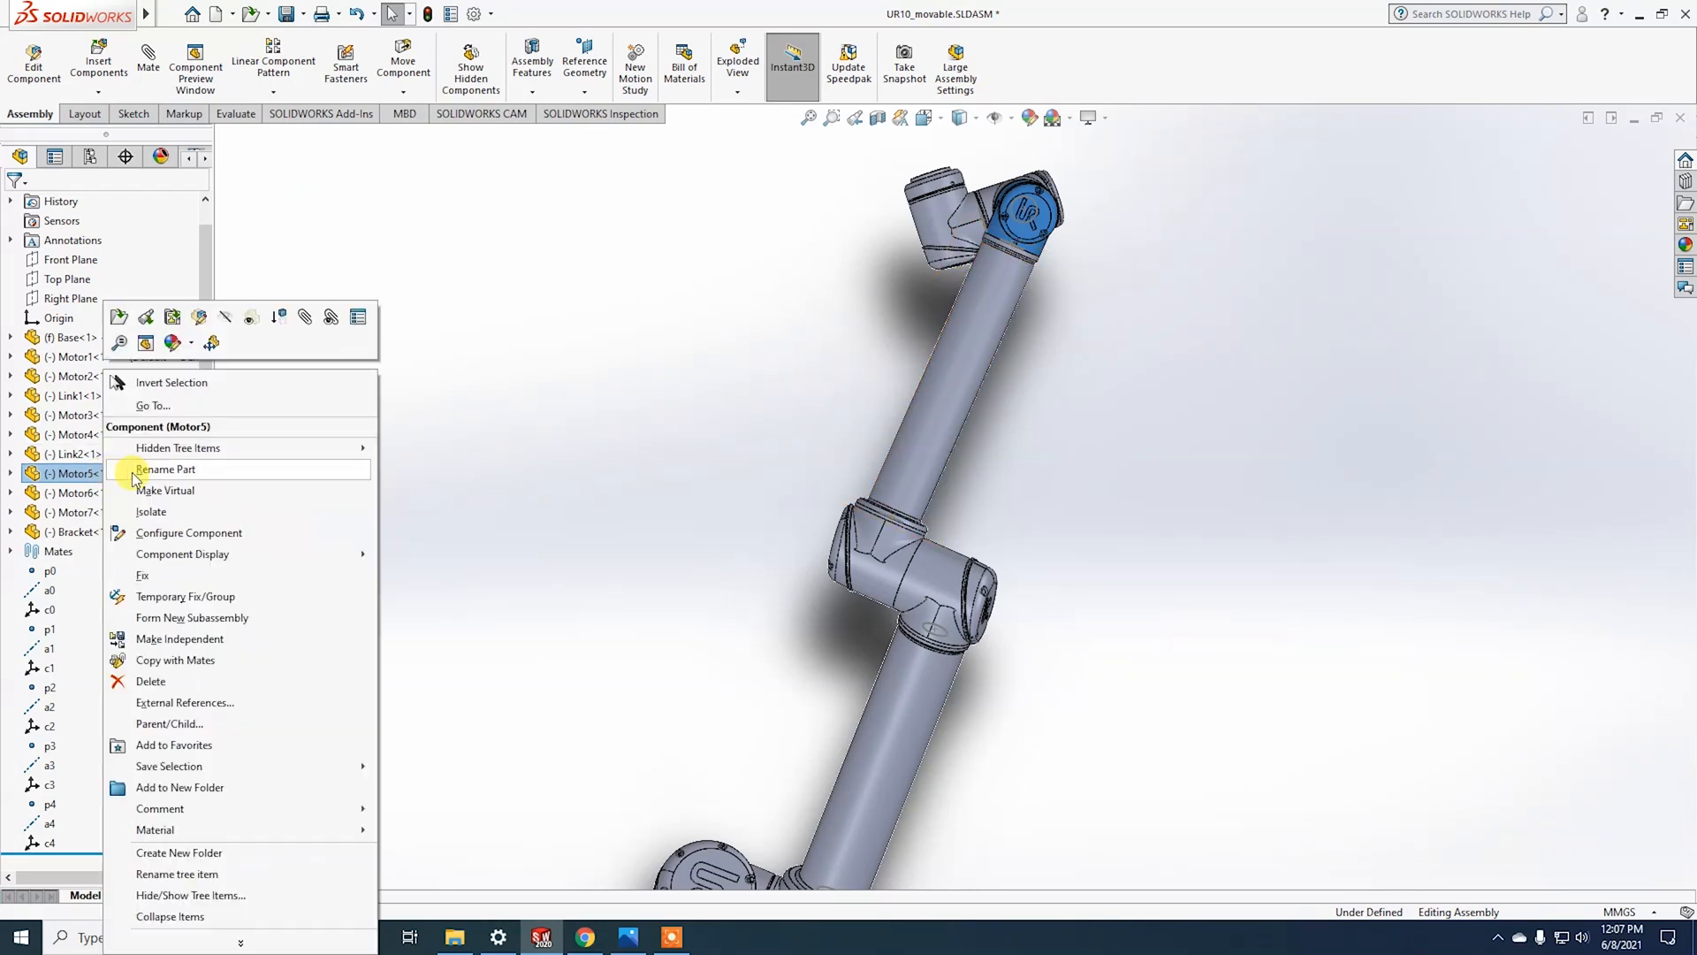
pyautogui.click(221, 320)
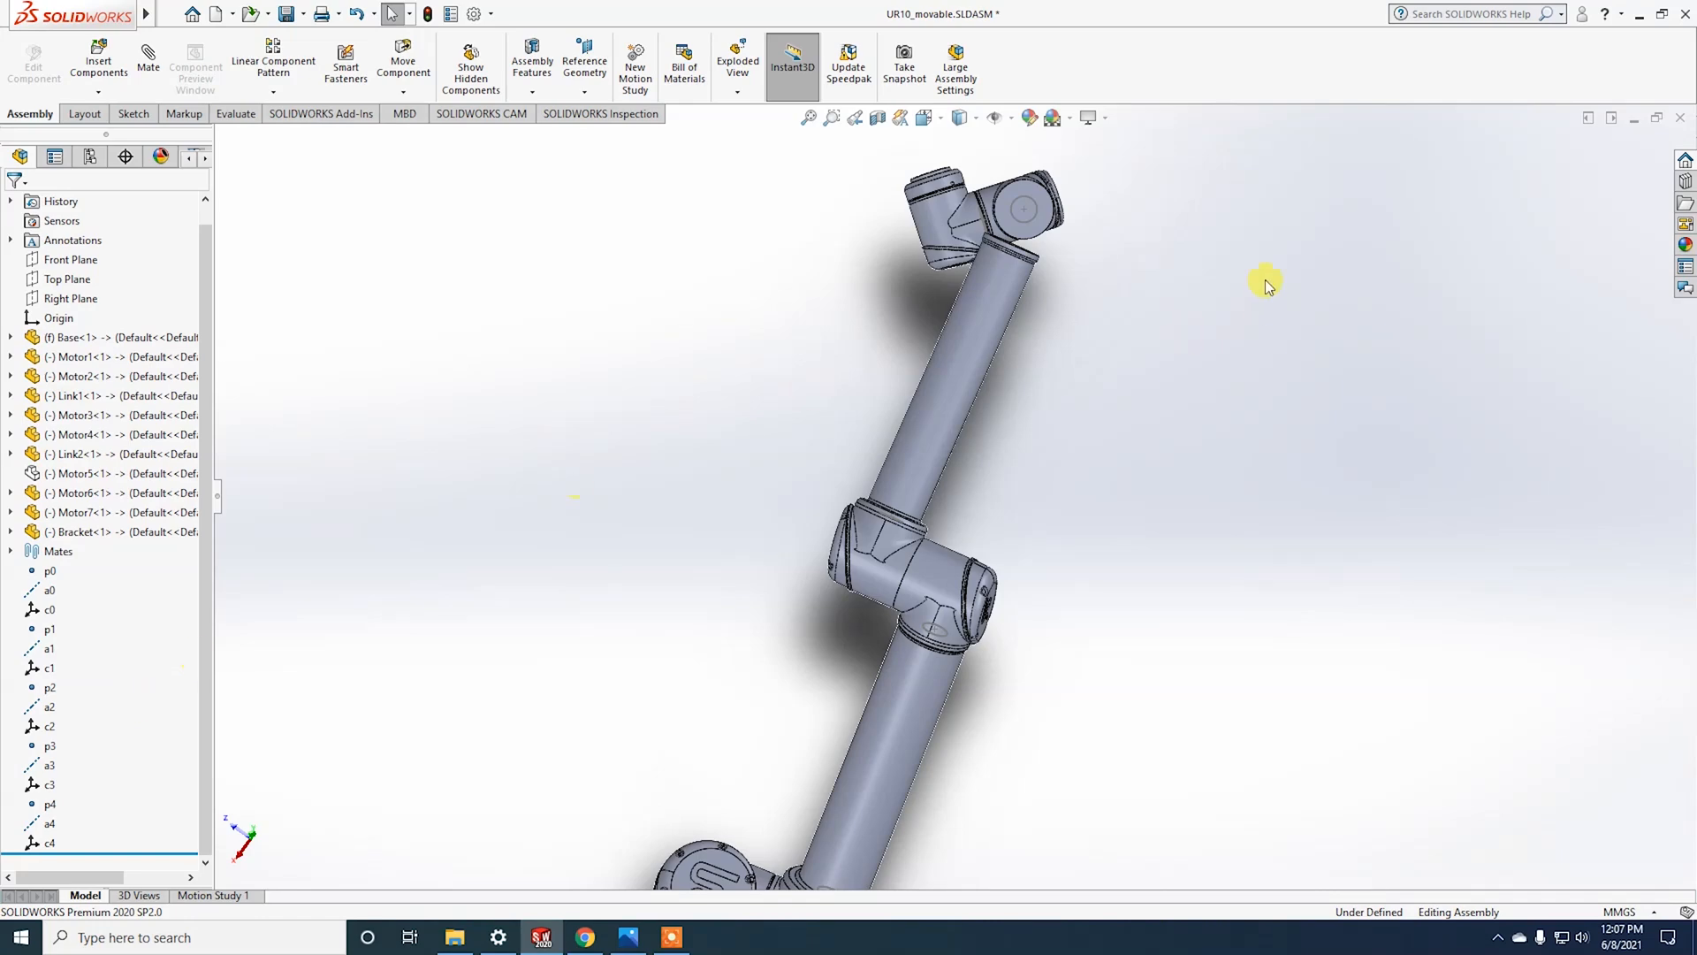
# Step: Create a reference point at the center of Link2's exposed circular end face and name it p5
pyautogui.moveTo(1266, 282); pyautogui.dragTo(1051, 485, button='middle')
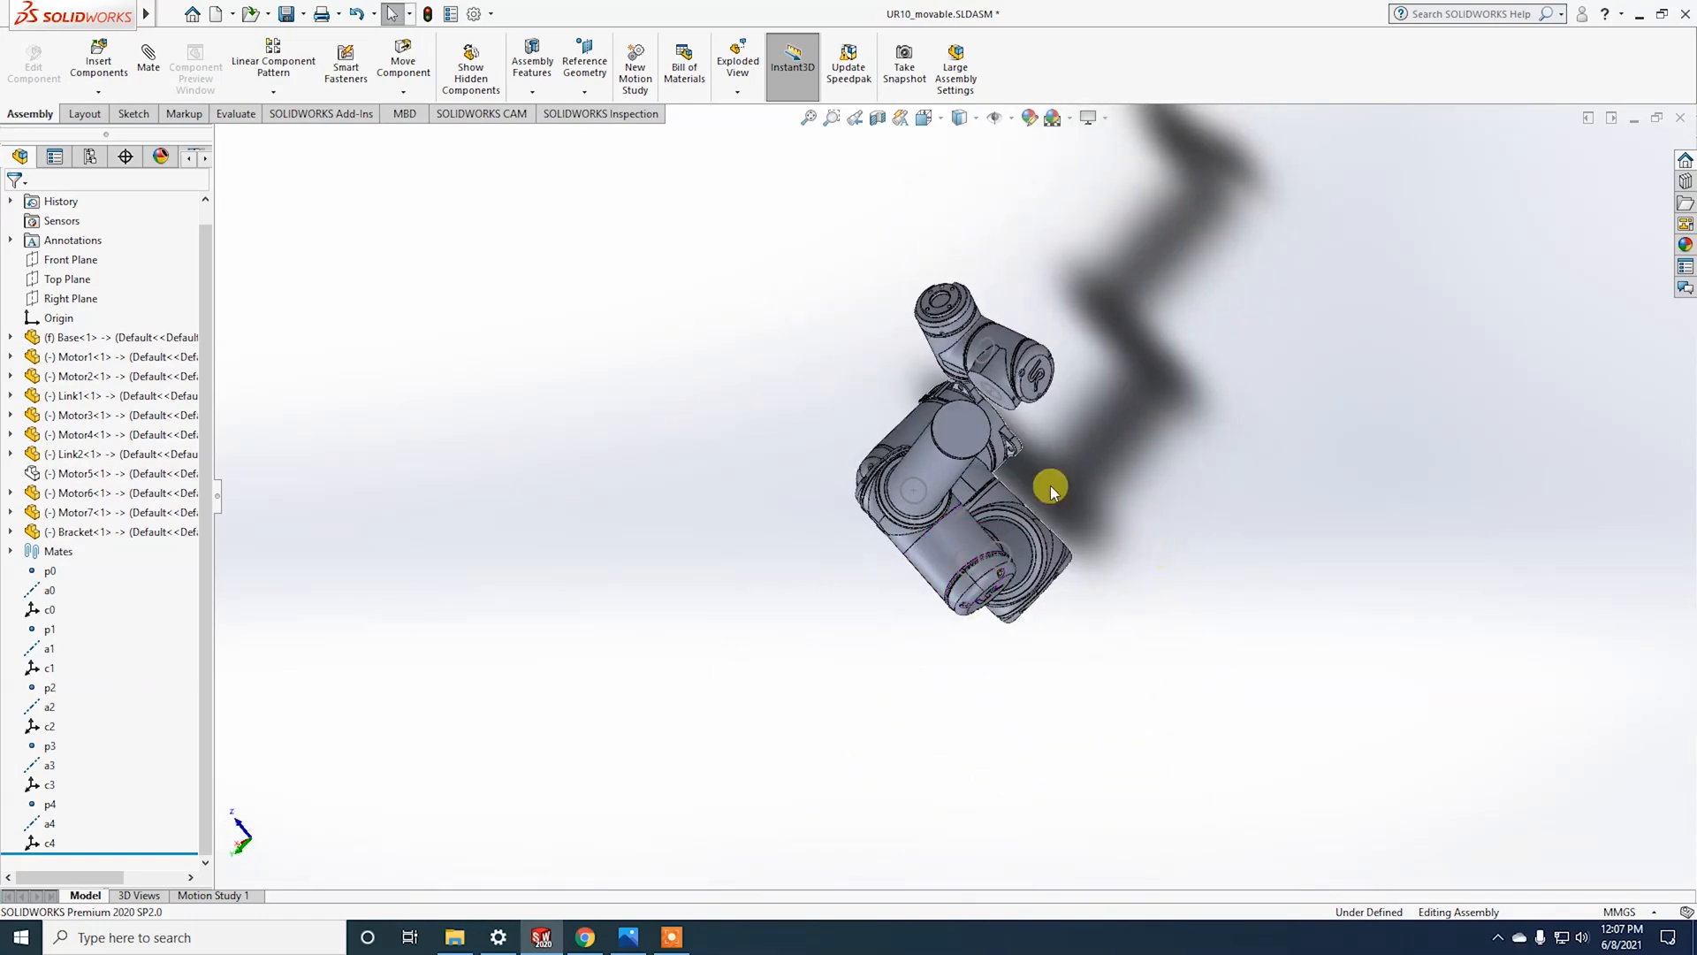
pyautogui.scroll(-5, 978, 428)
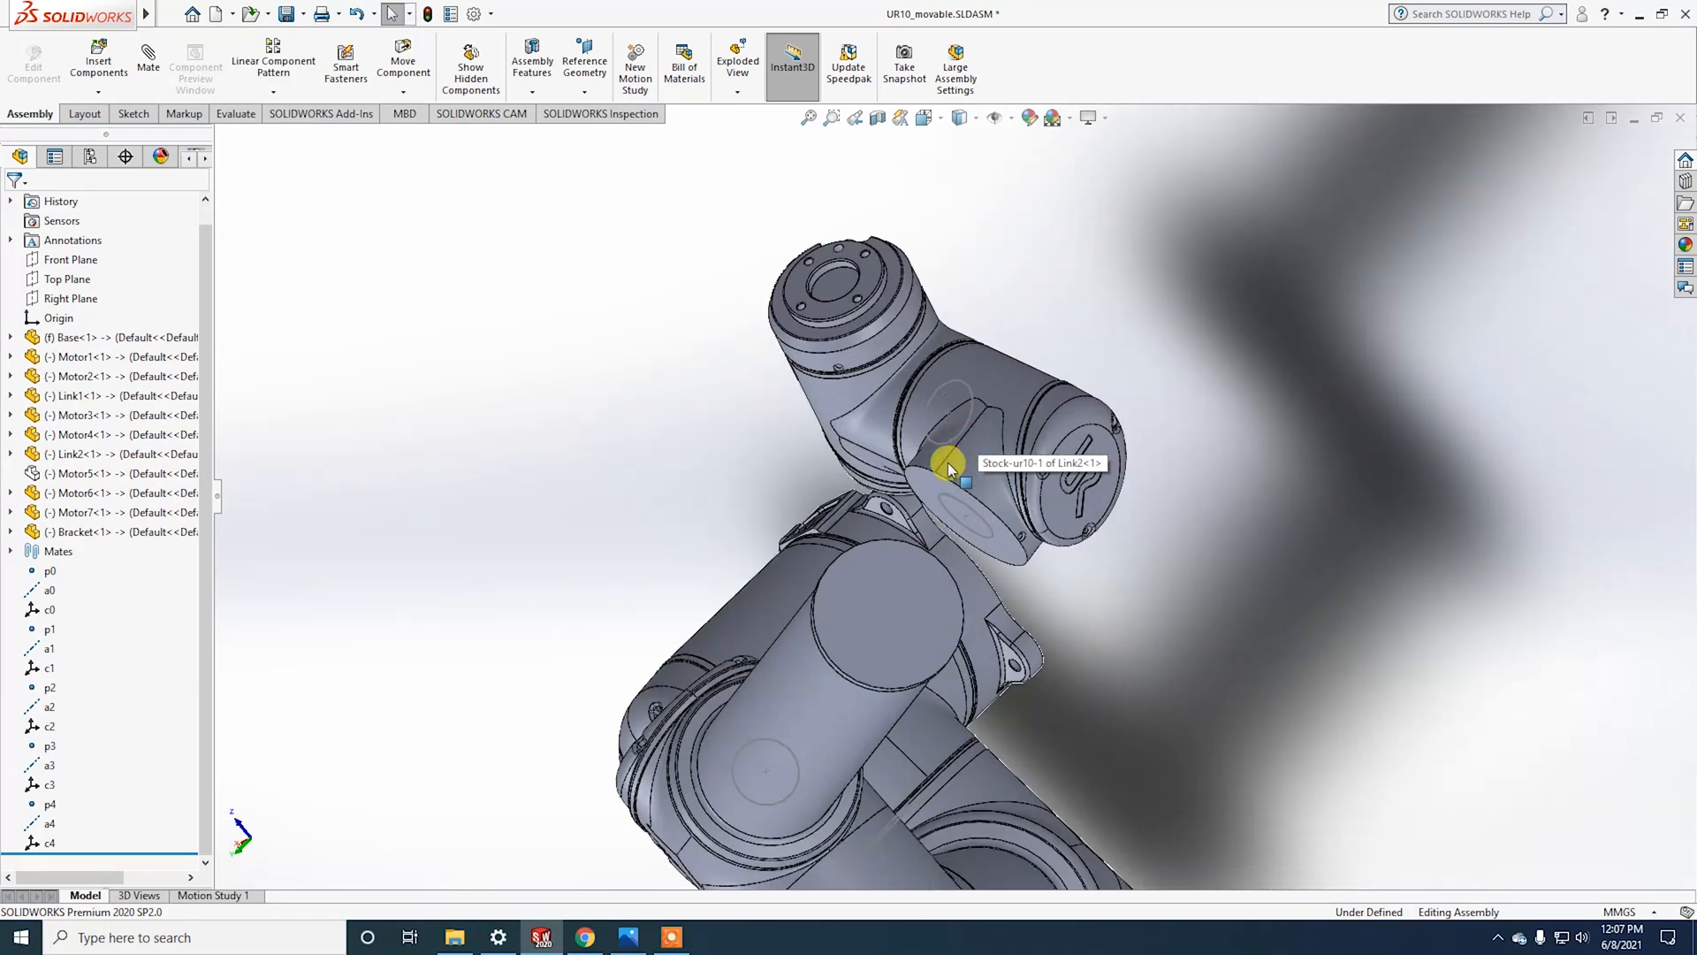
pyautogui.click(585, 66)
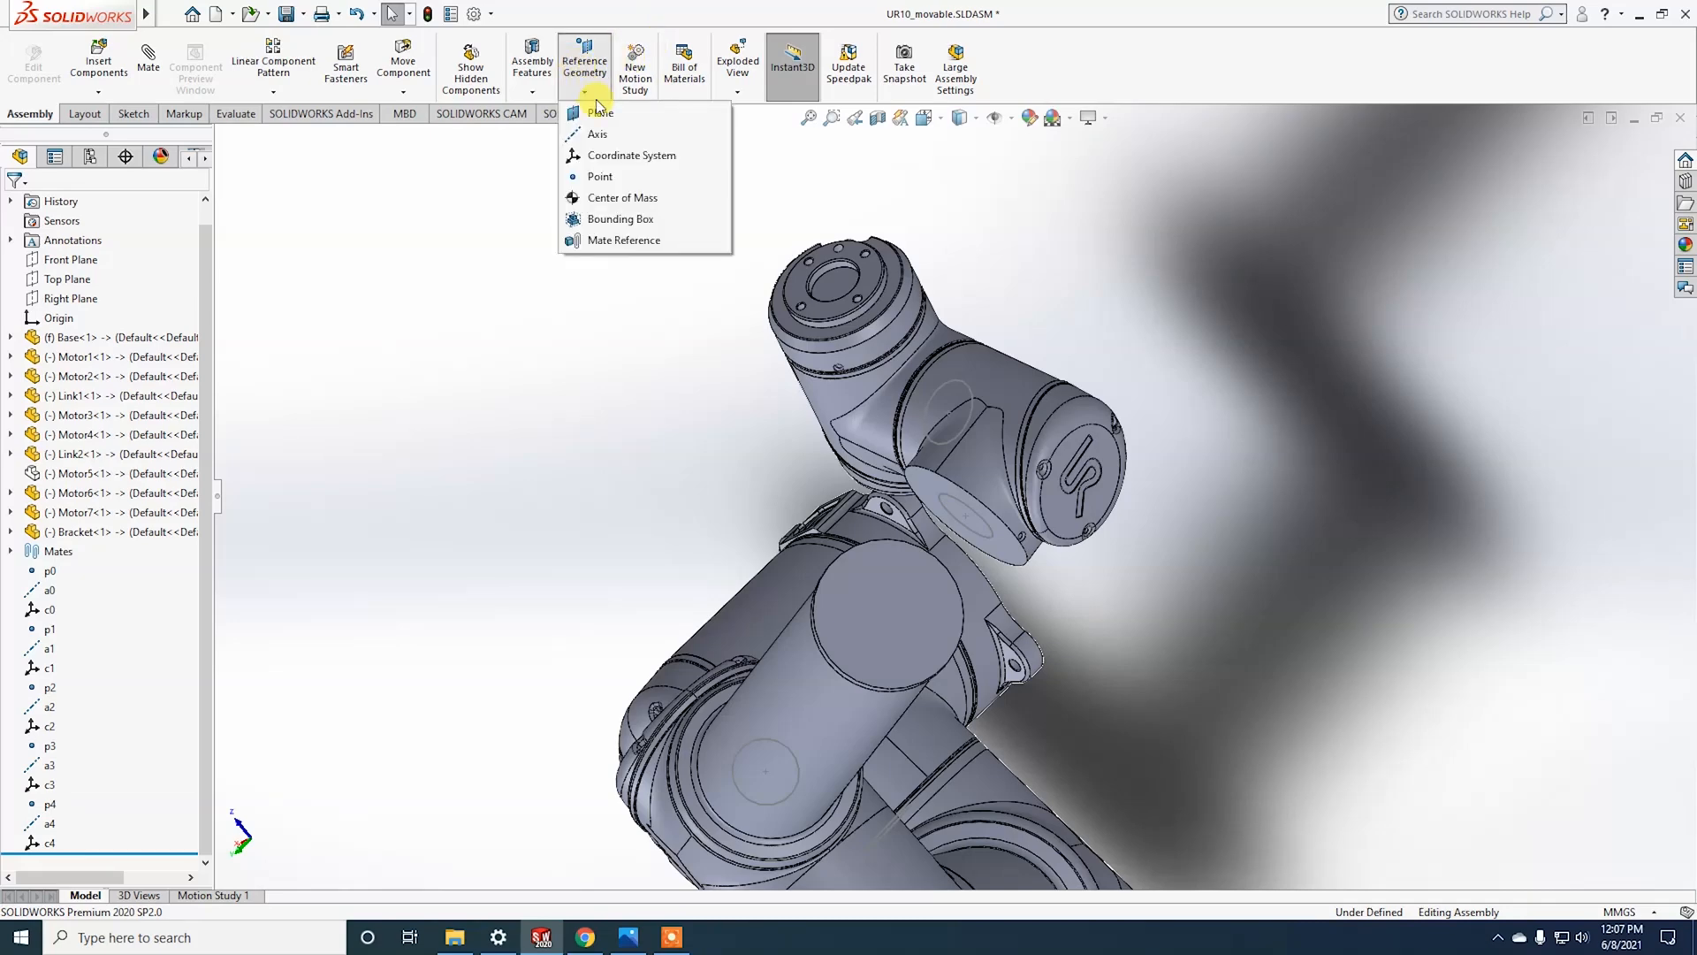
pyautogui.click(617, 178)
pyautogui.click(879, 618)
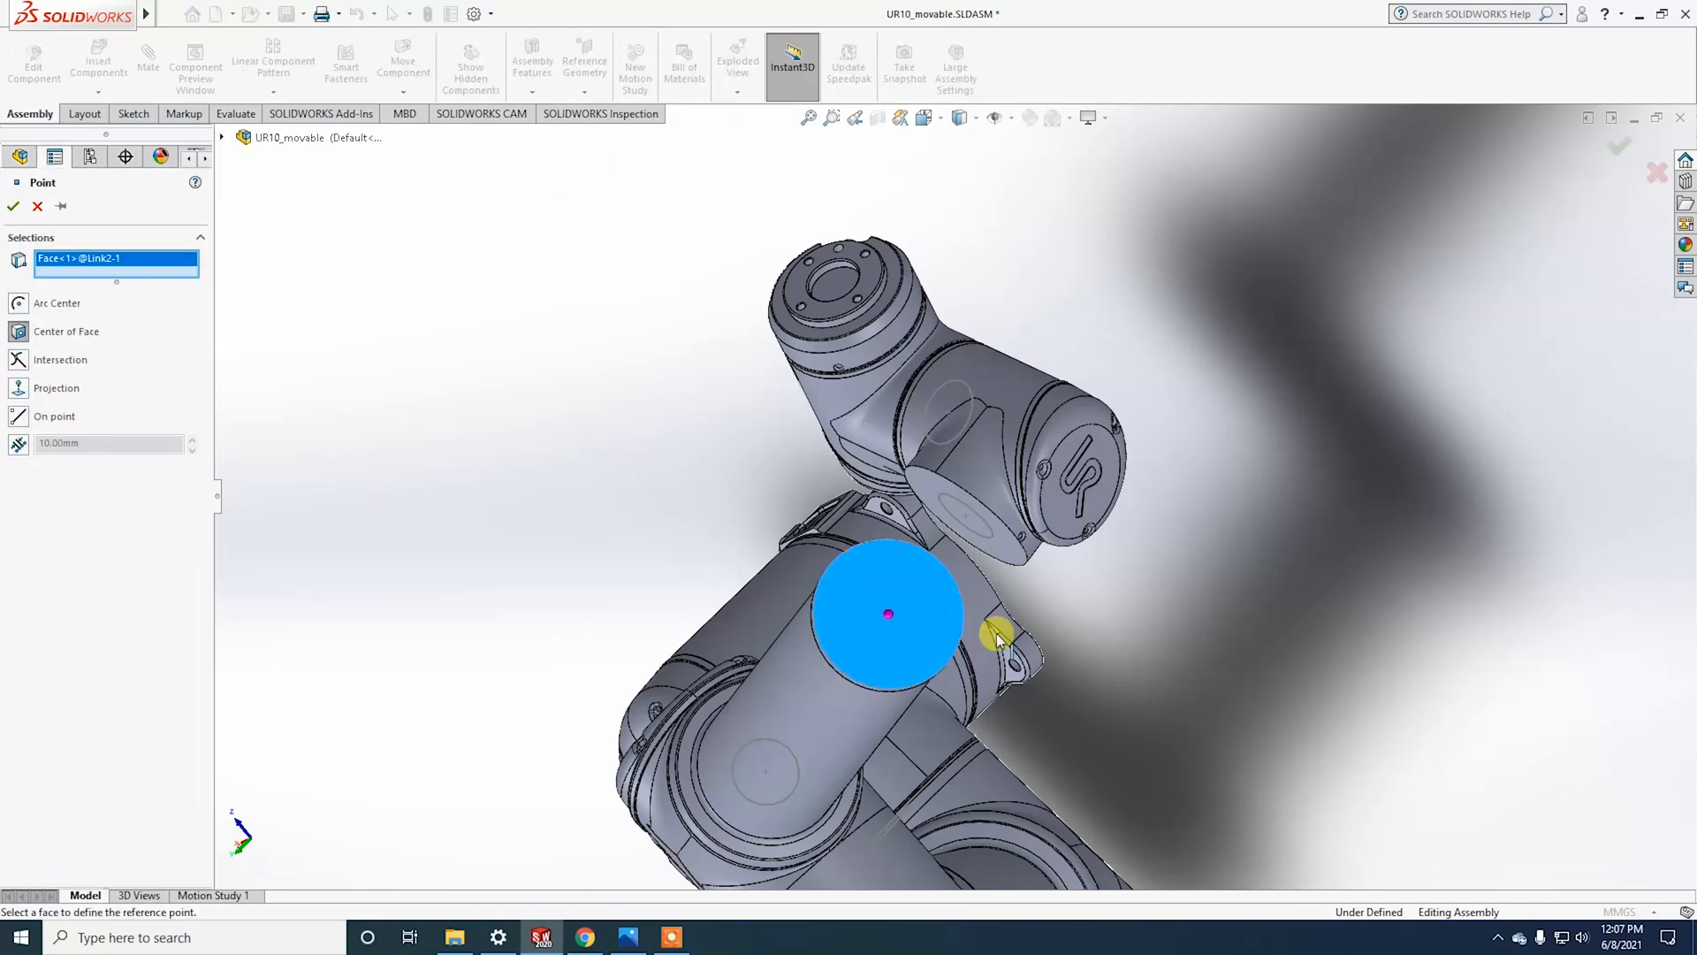
pyautogui.moveTo(992, 625); pyautogui.dragTo(1265, 663, button='middle')
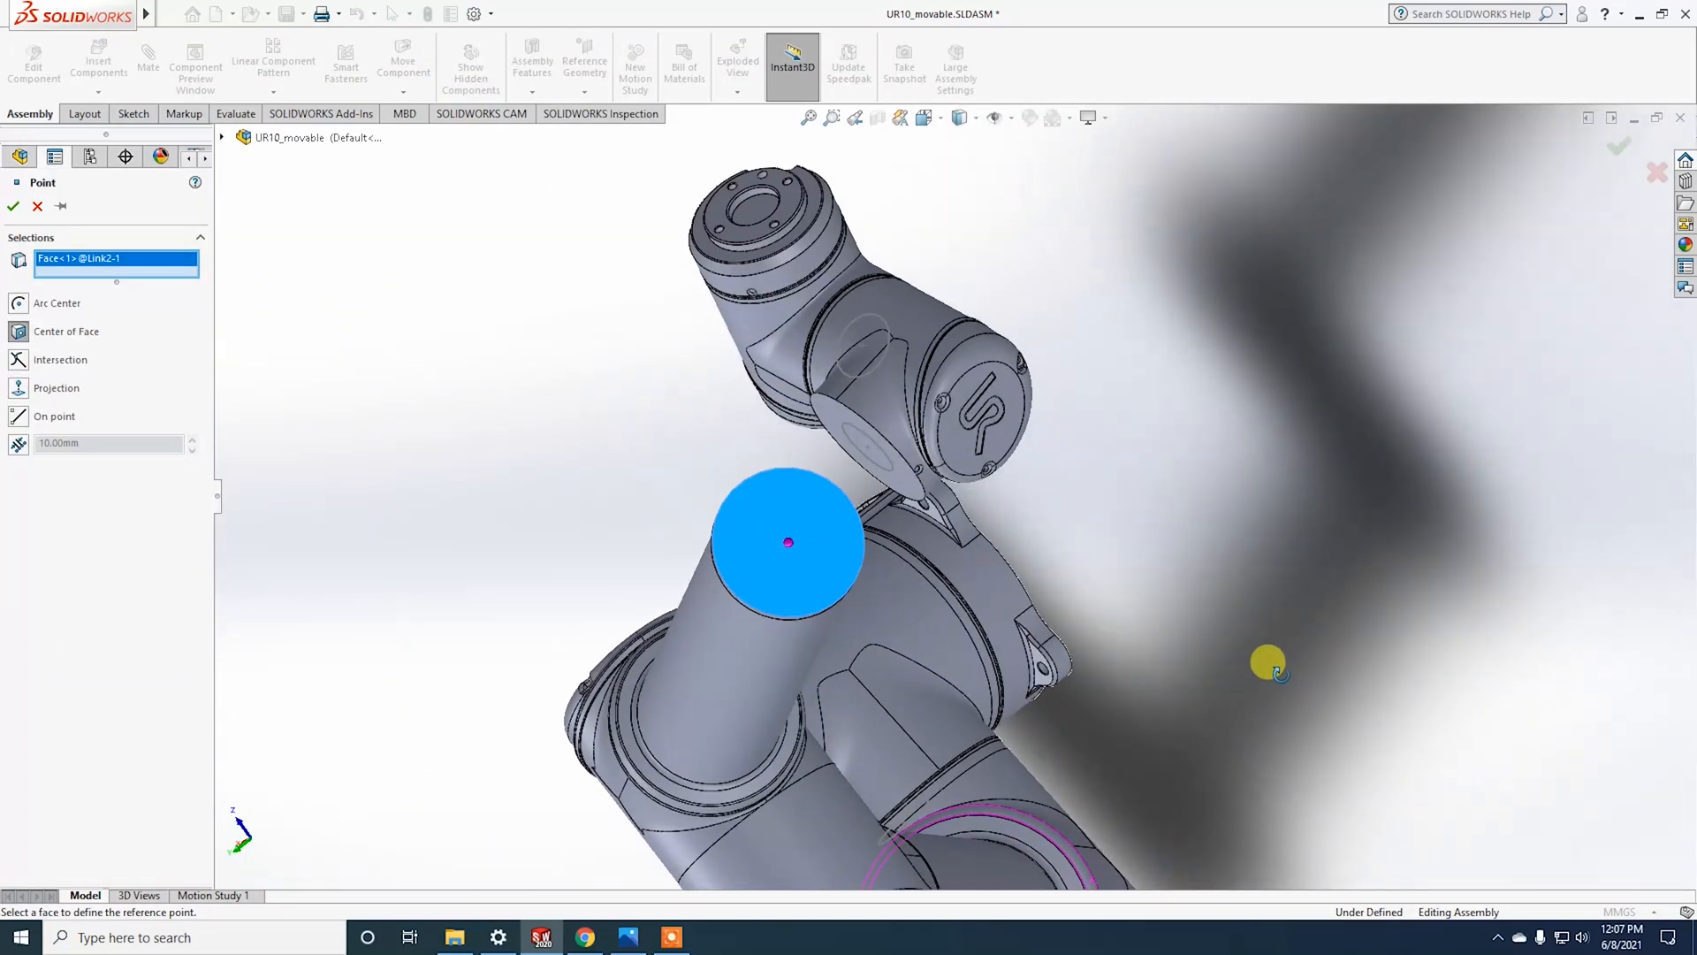
pyautogui.click(15, 208)
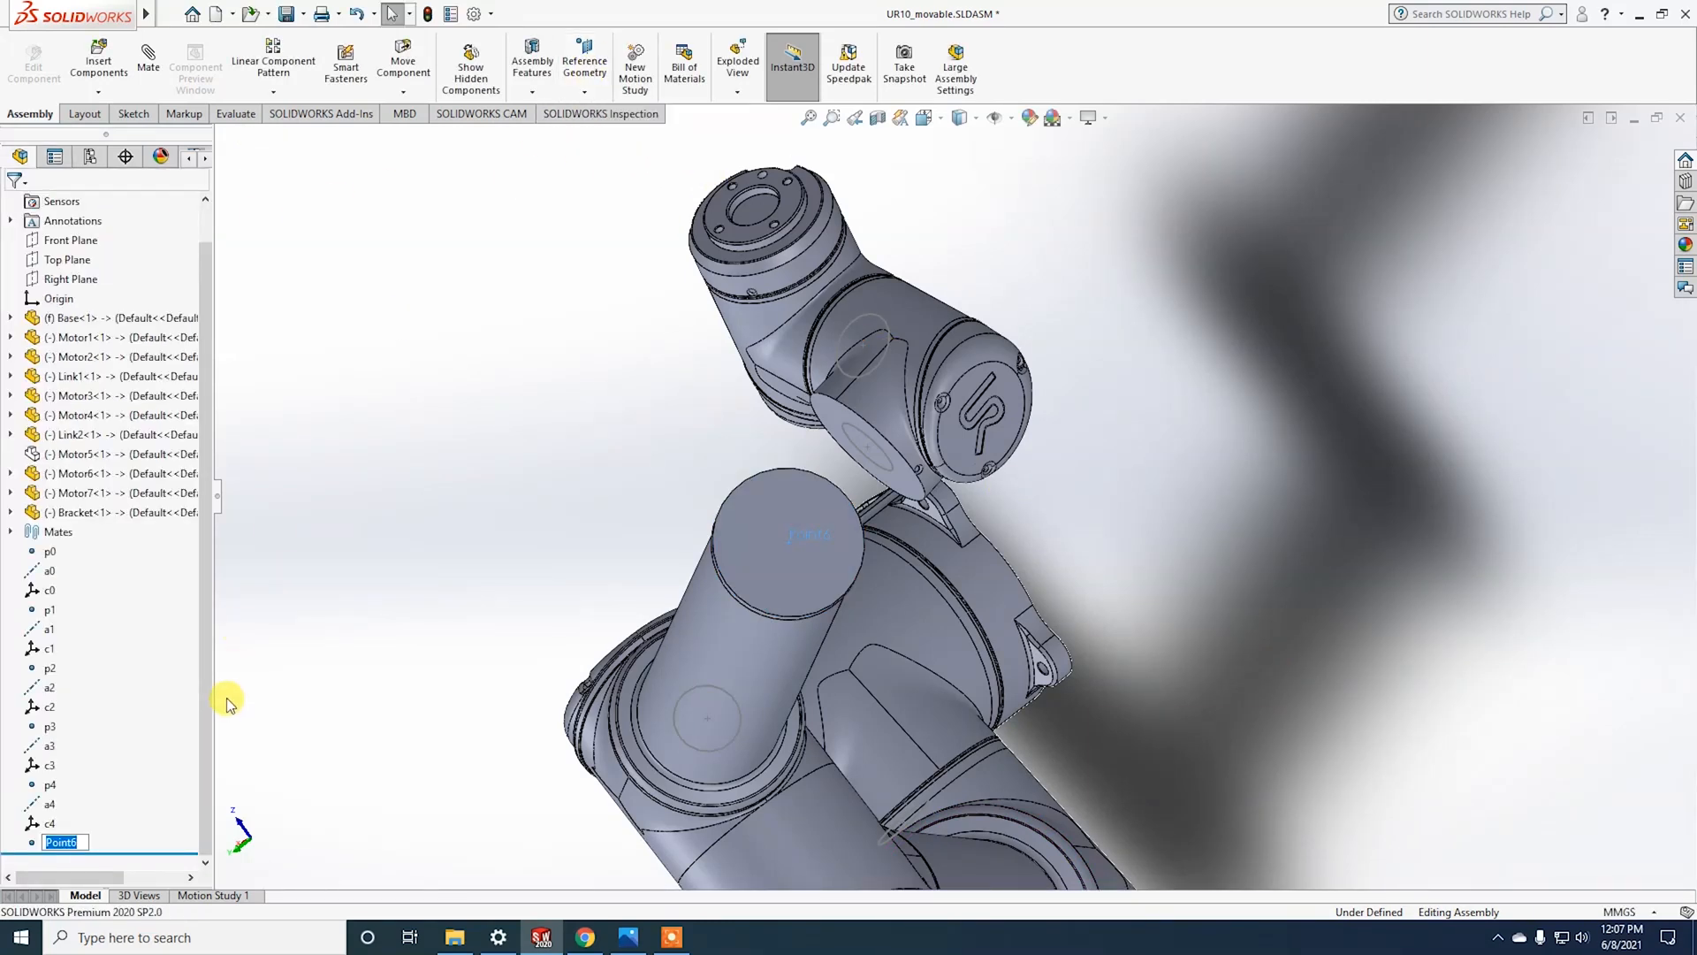
pyautogui.write('p5')
pyautogui.press('Return')
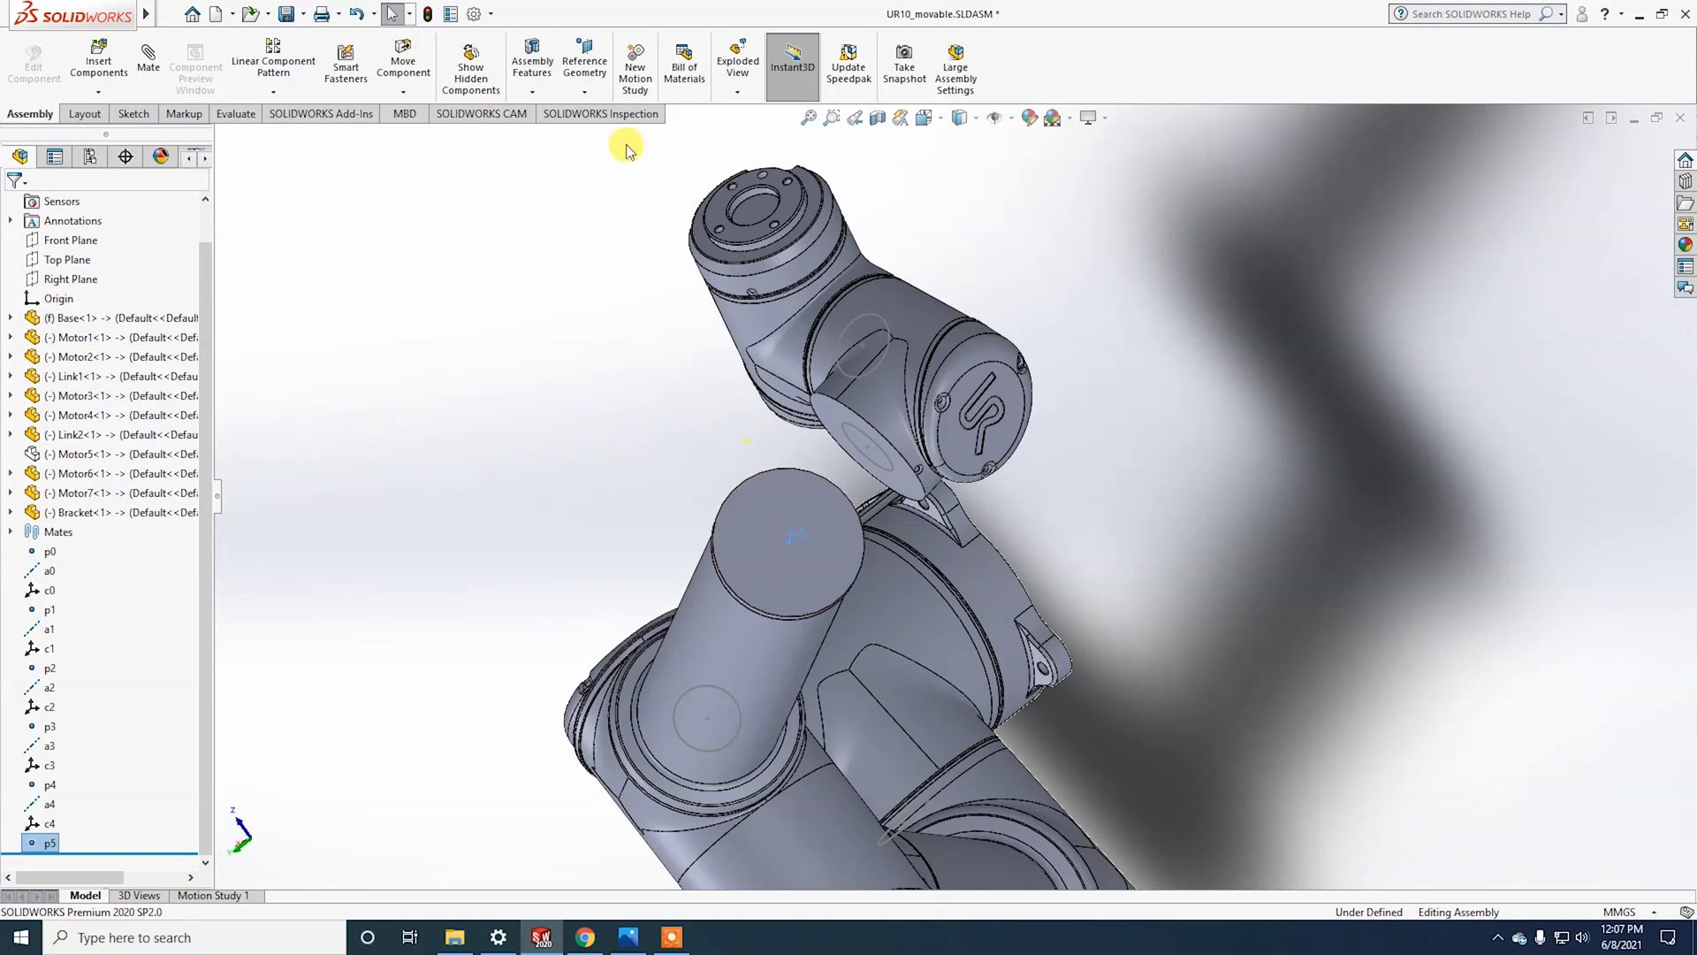
# Step: Create a reference axis through p5 perpendicular to Link2's circular end face and name it a5
pyautogui.click(584, 88)
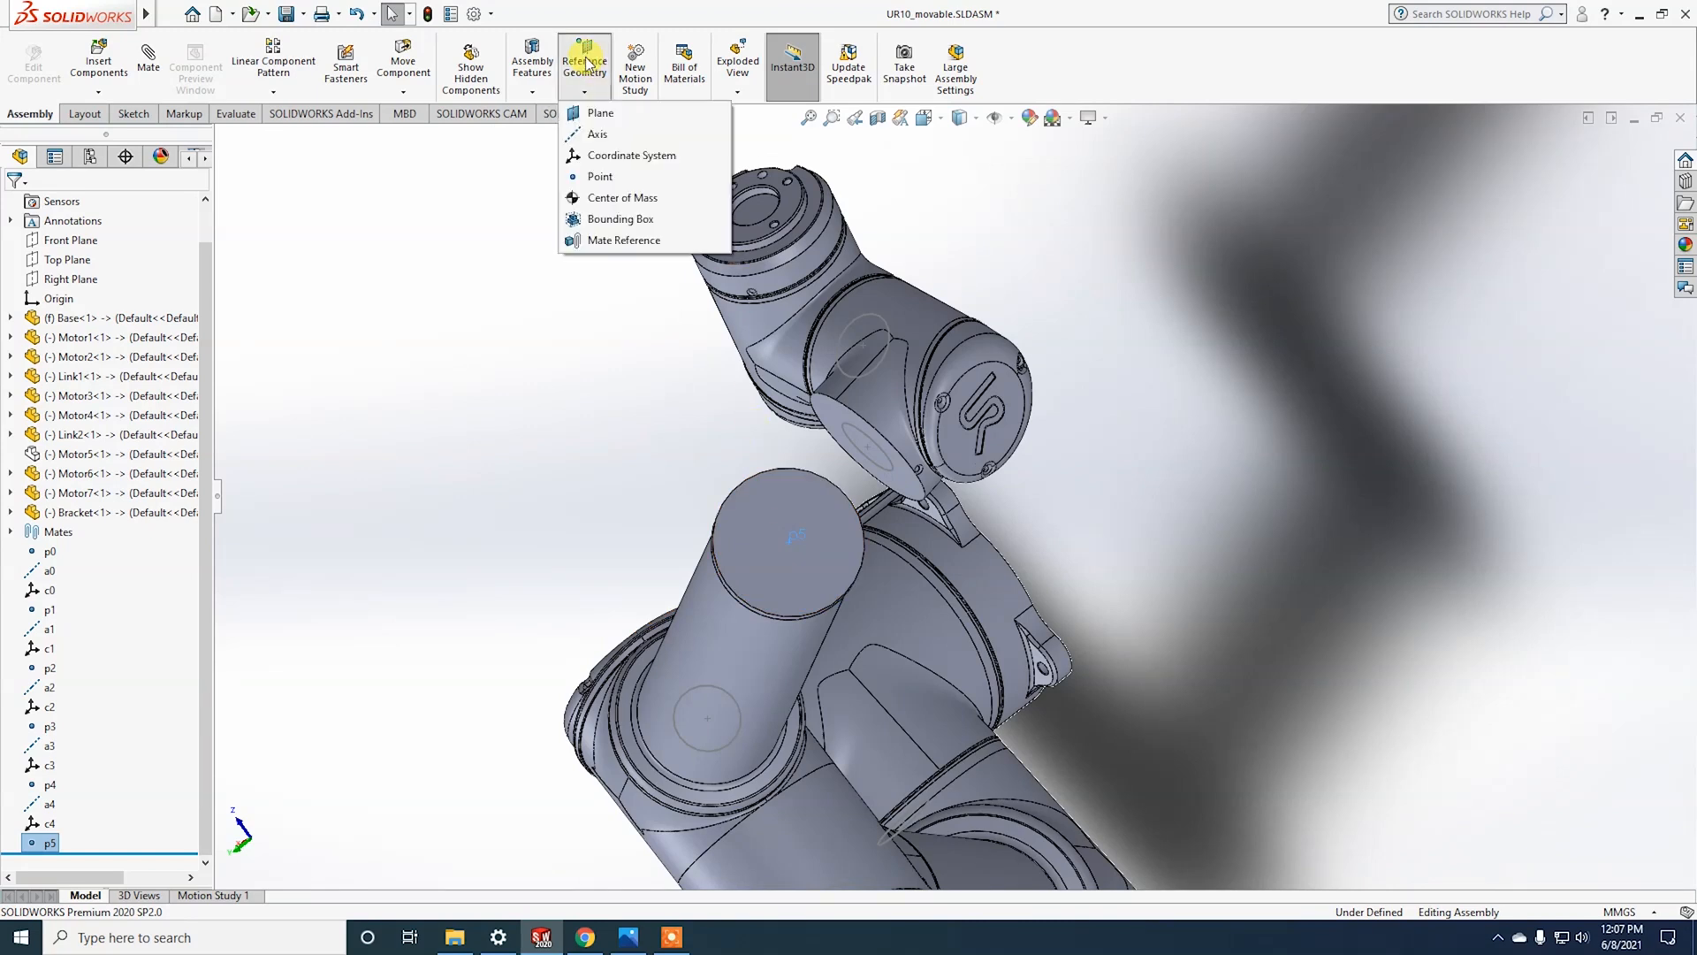
pyautogui.click(595, 135)
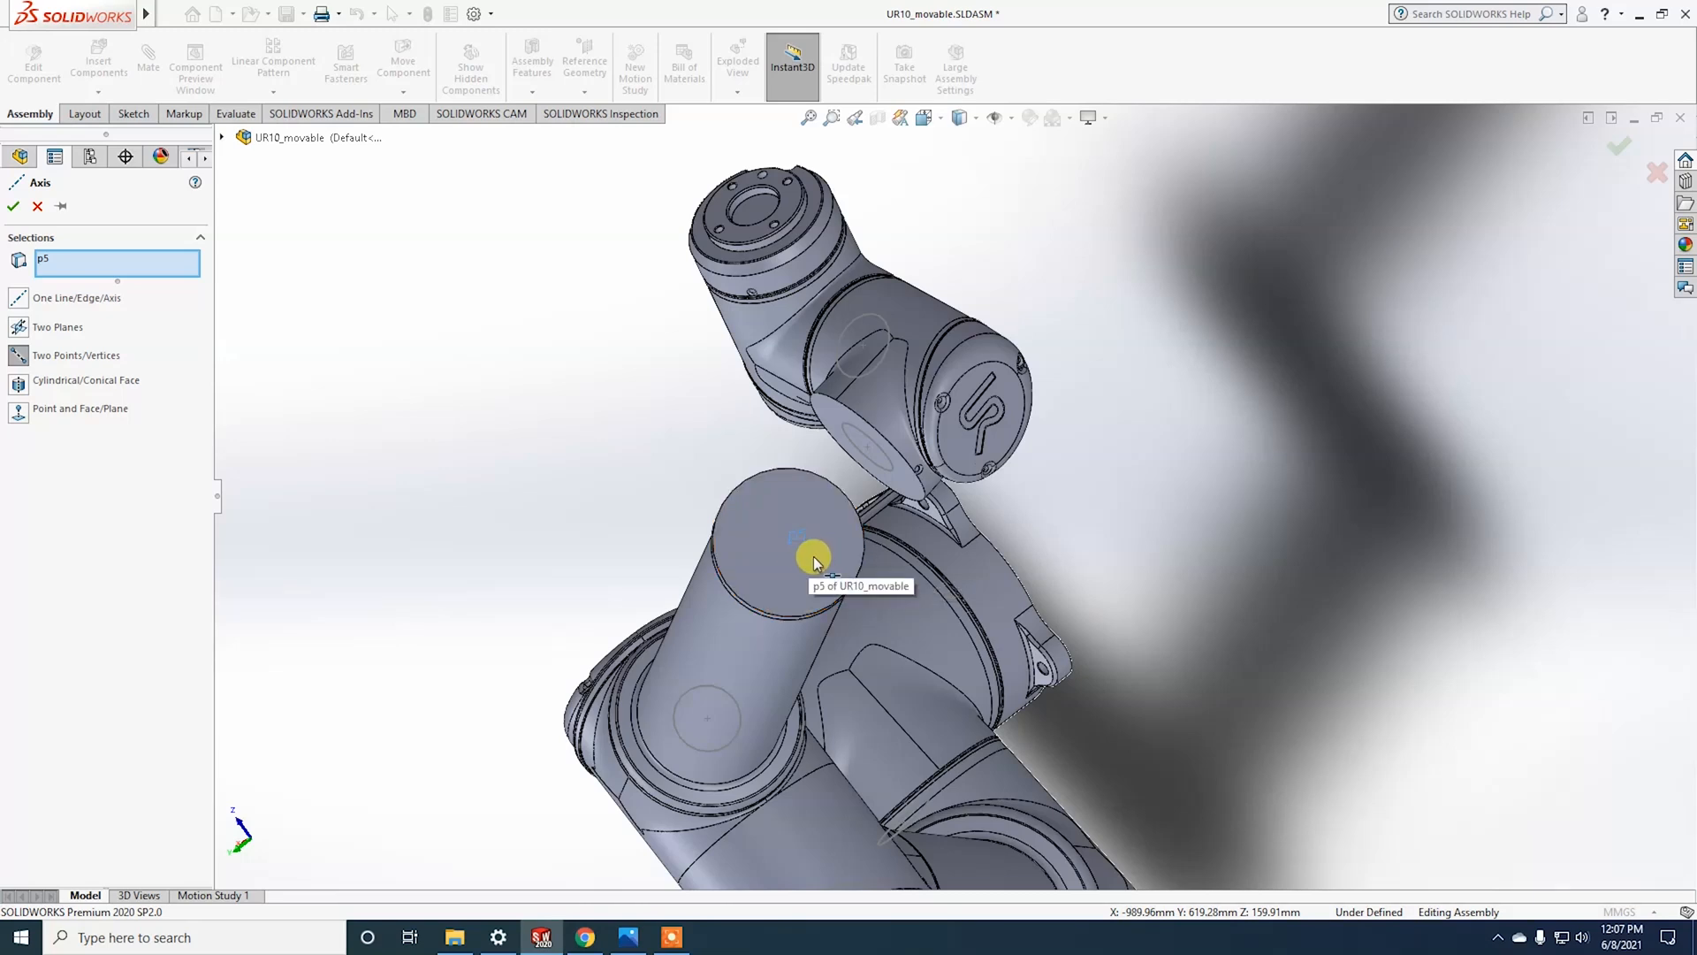
pyautogui.click(813, 559)
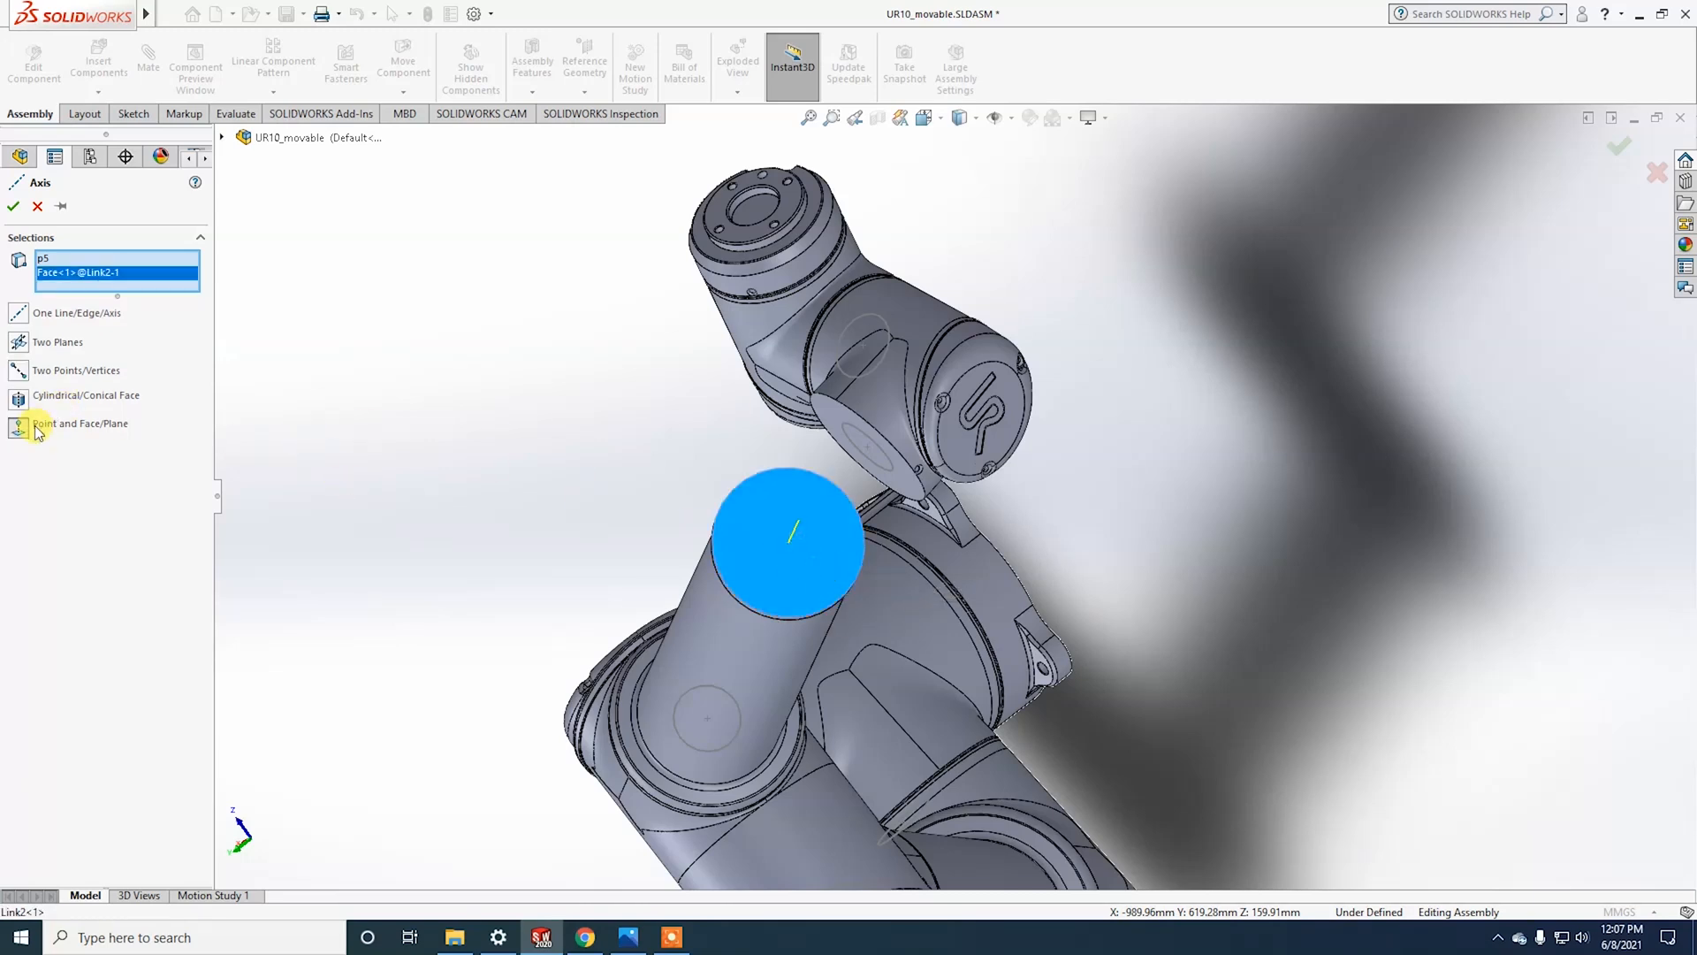
pyautogui.click(13, 207)
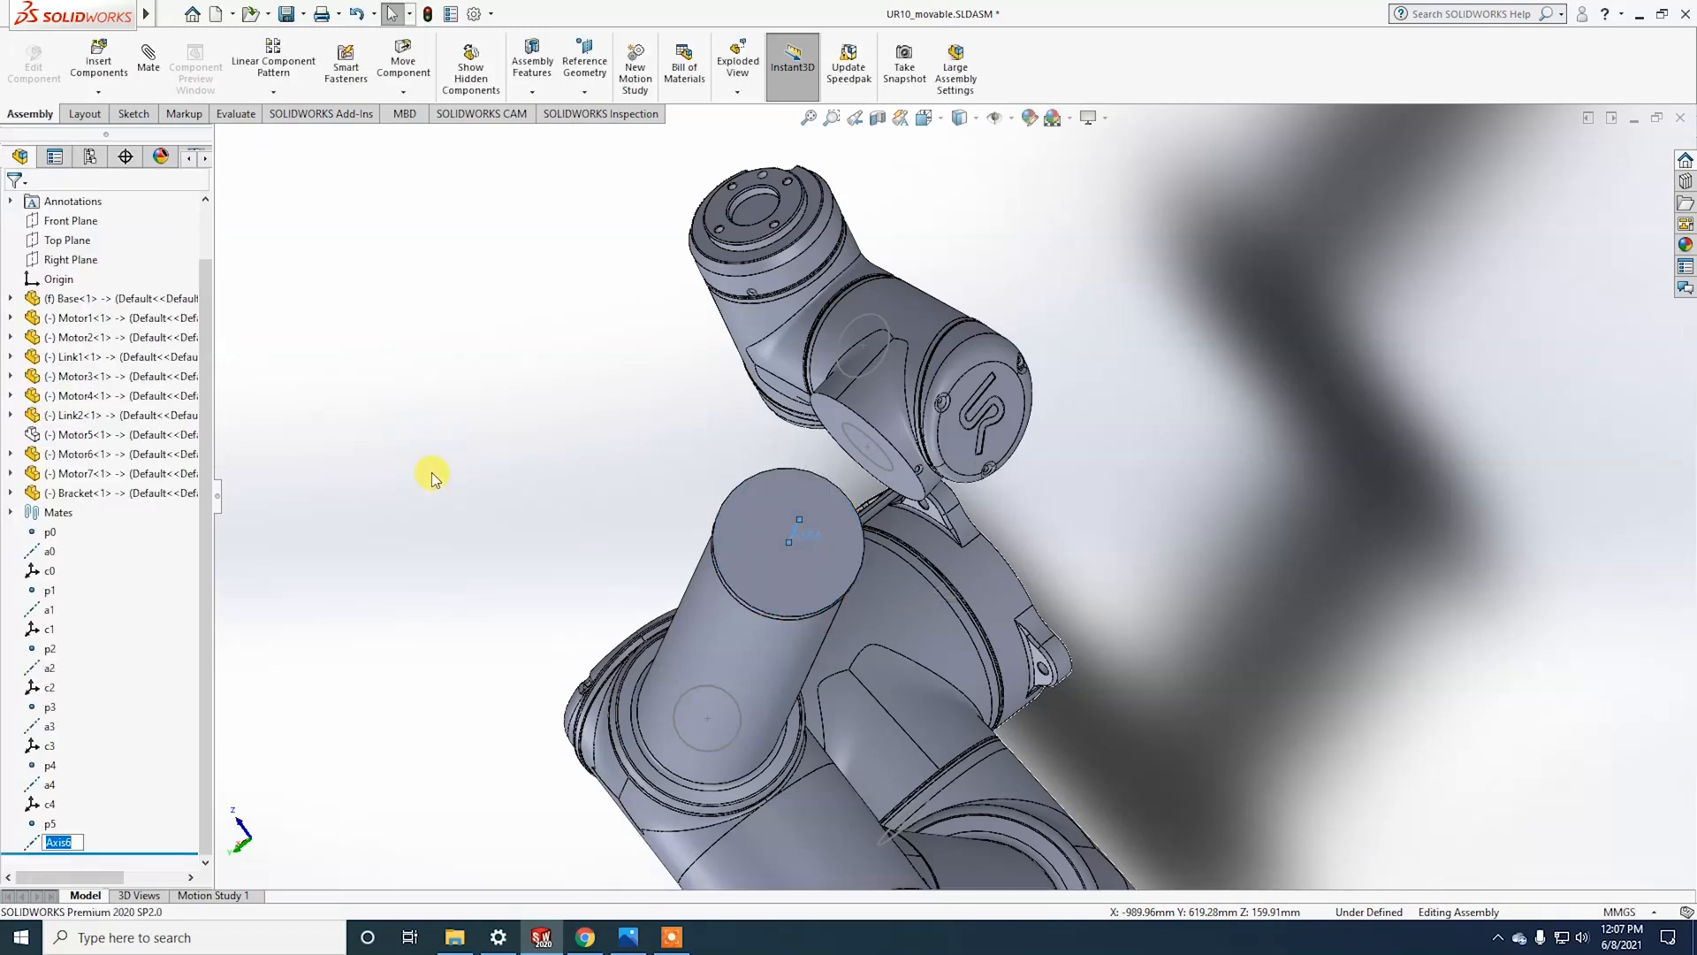
pyautogui.moveTo(436, 474); pyautogui.dragTo(398, 535, button='middle')
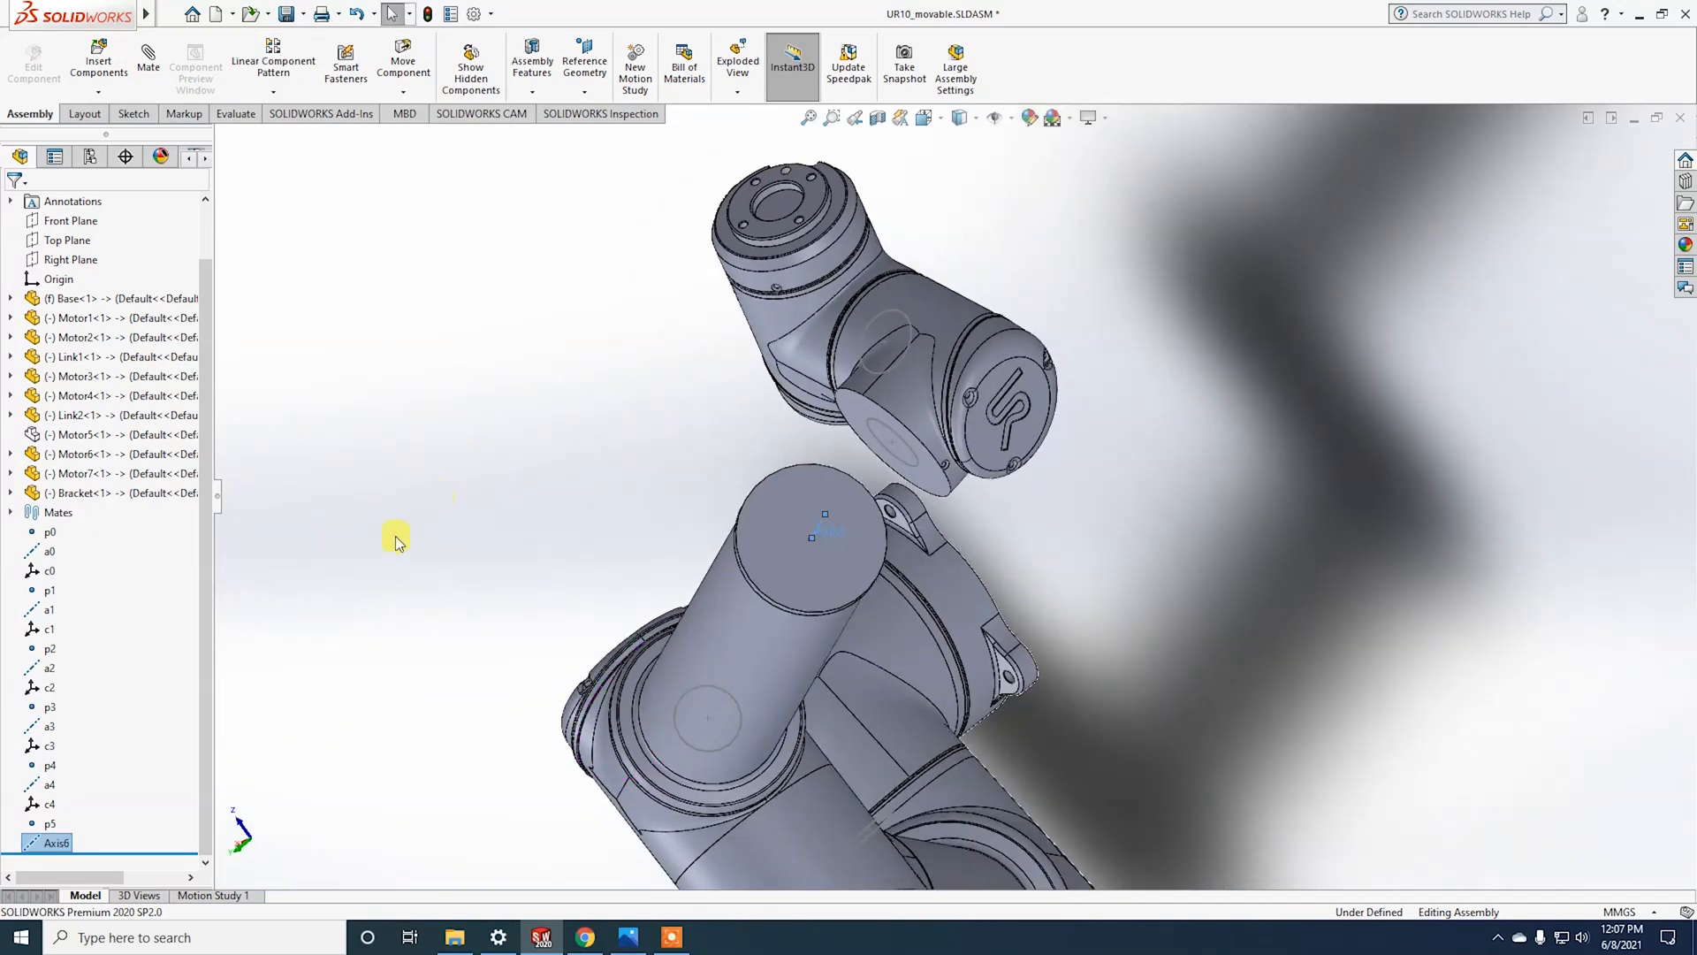
pyautogui.rightClick(51, 842)
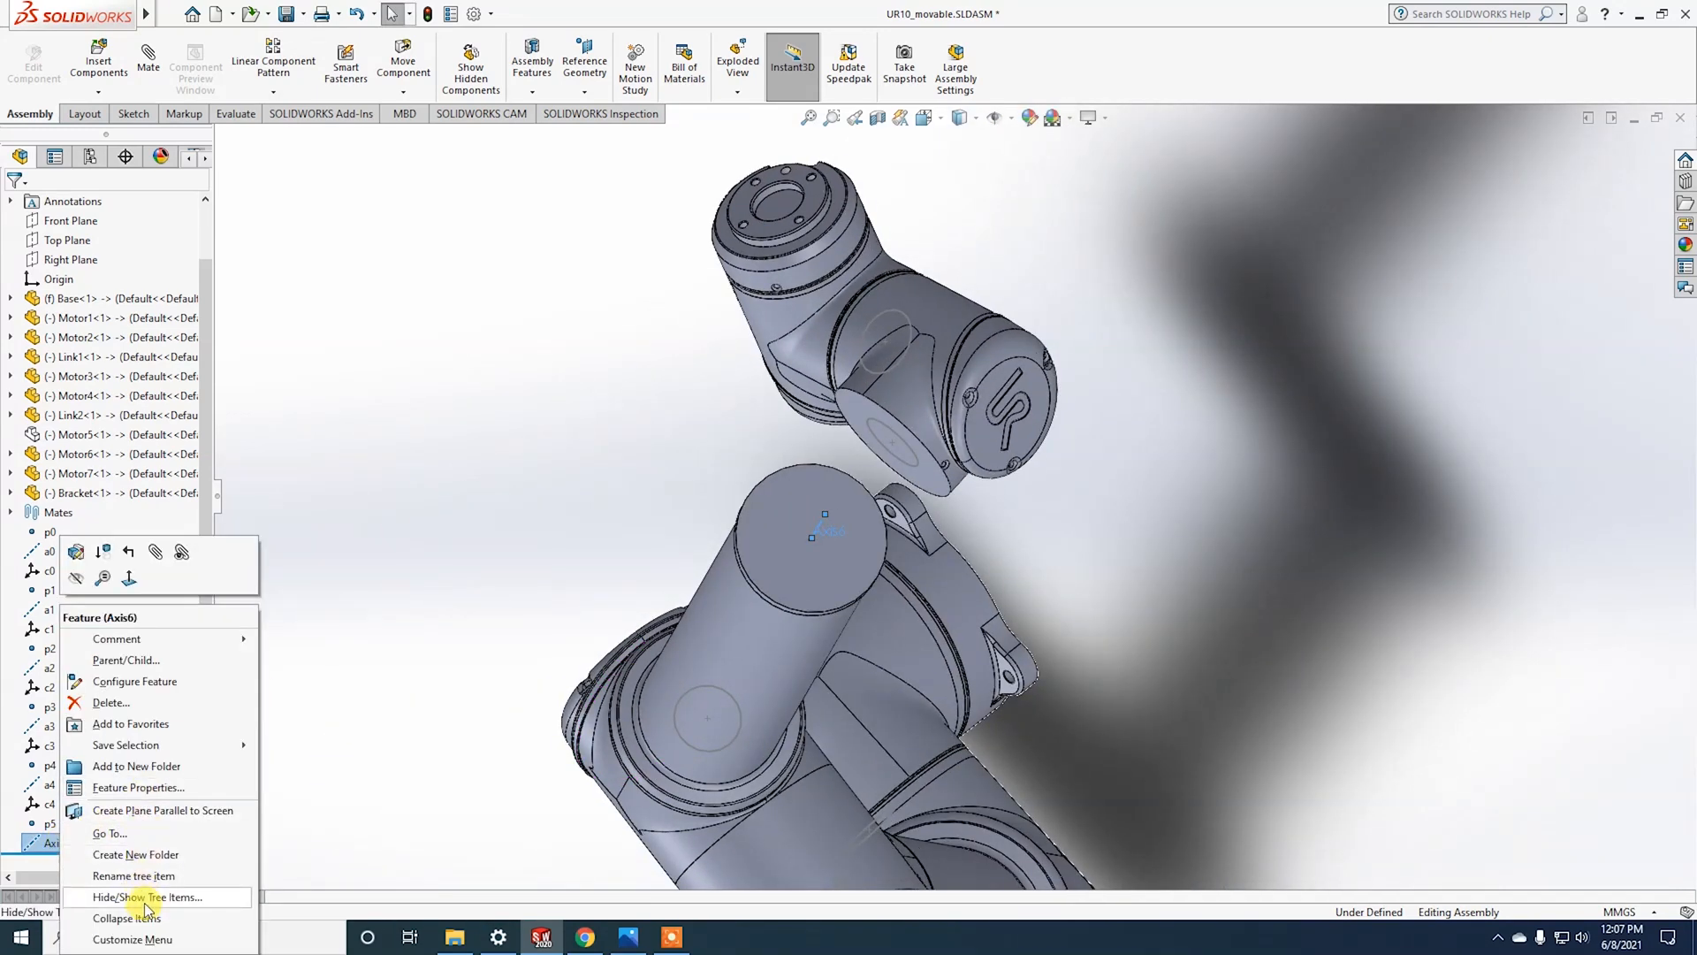
pyautogui.click(142, 876)
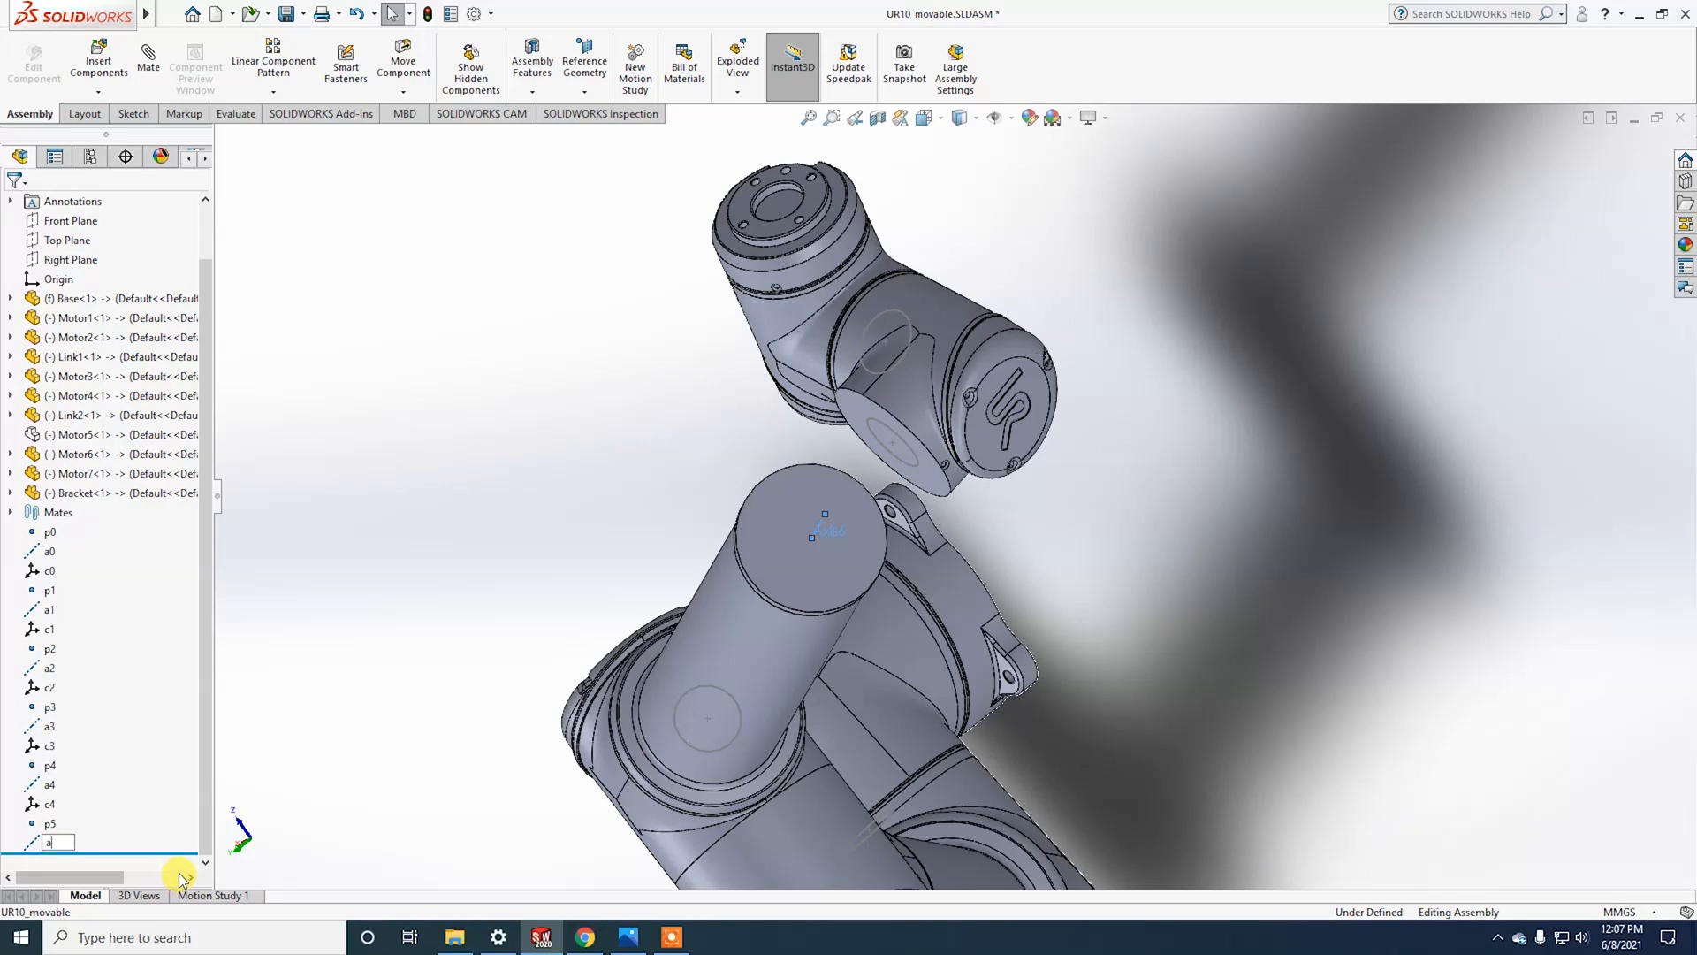
pyautogui.press('Return')
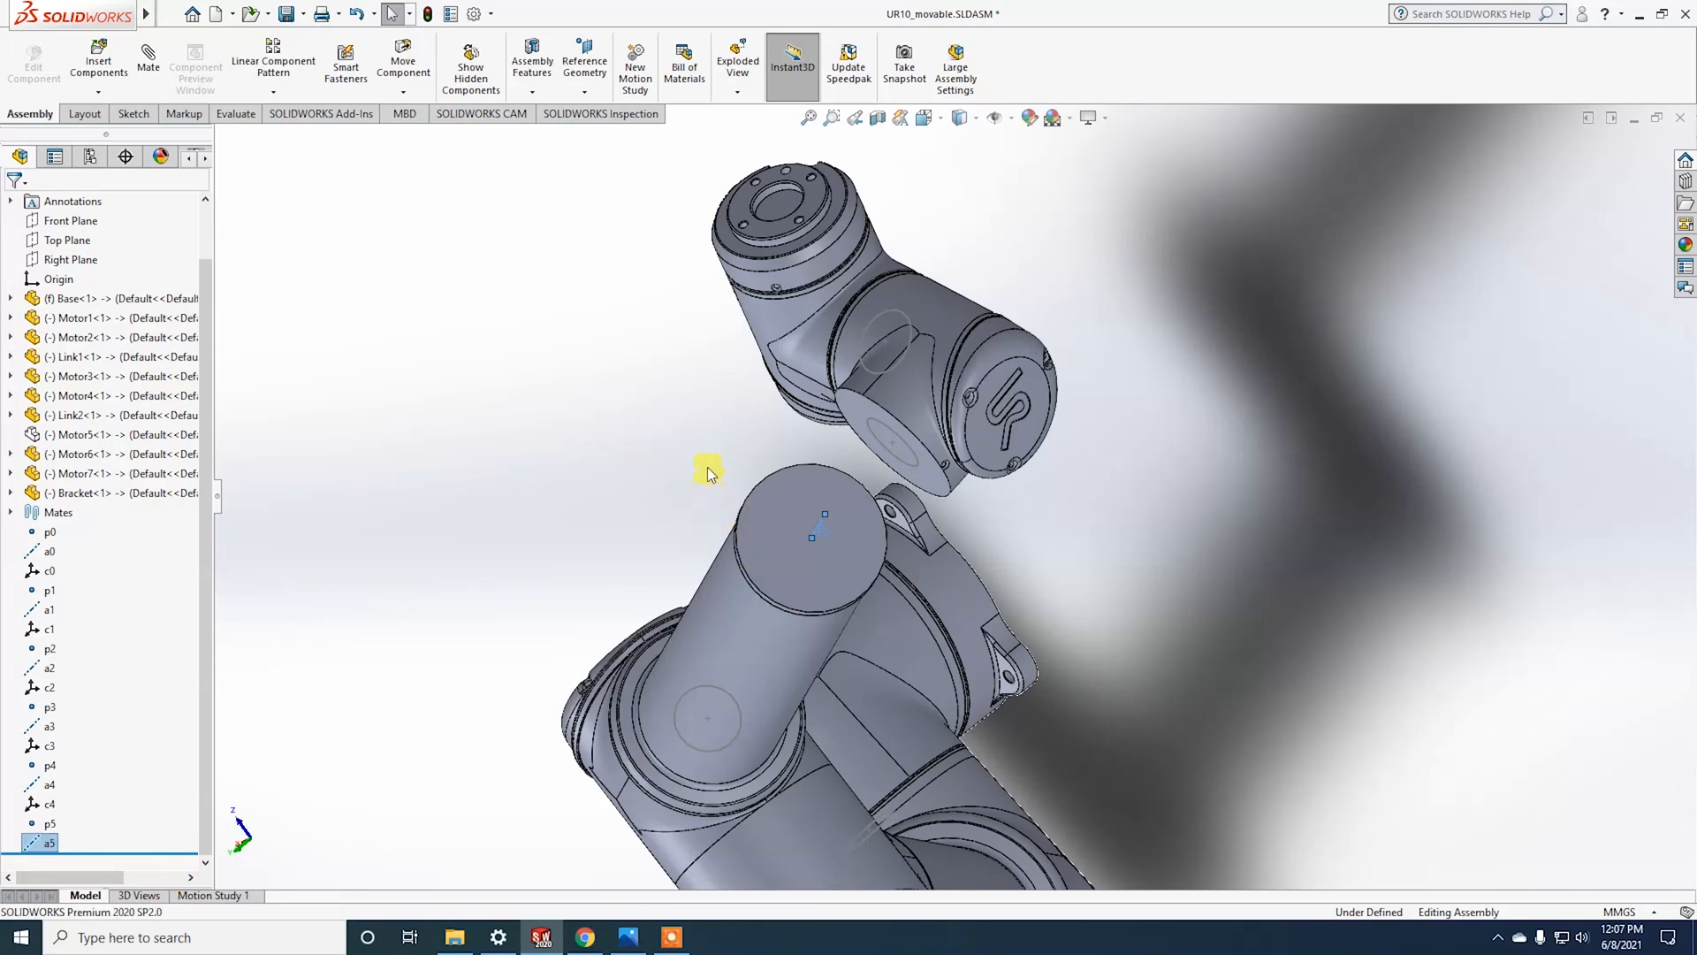
# Step: Create a coordinate system at p5 with its Z axis normal to Link2's circular end face and name it c5
pyautogui.click(50, 823)
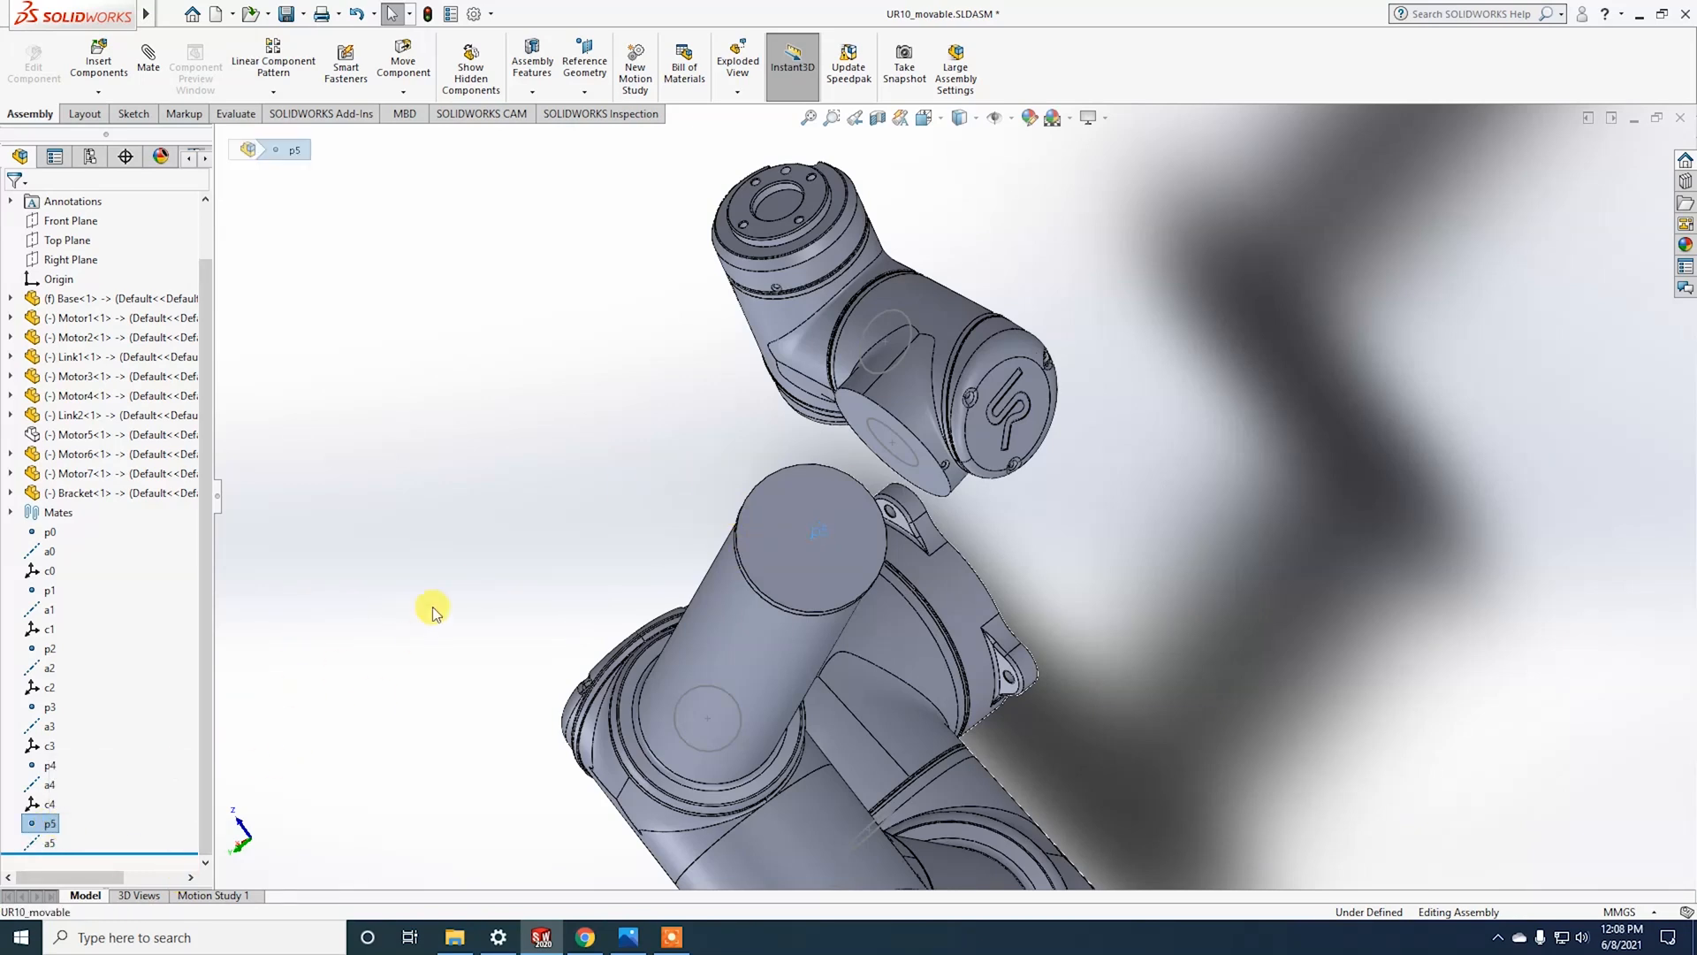
pyautogui.click(585, 69)
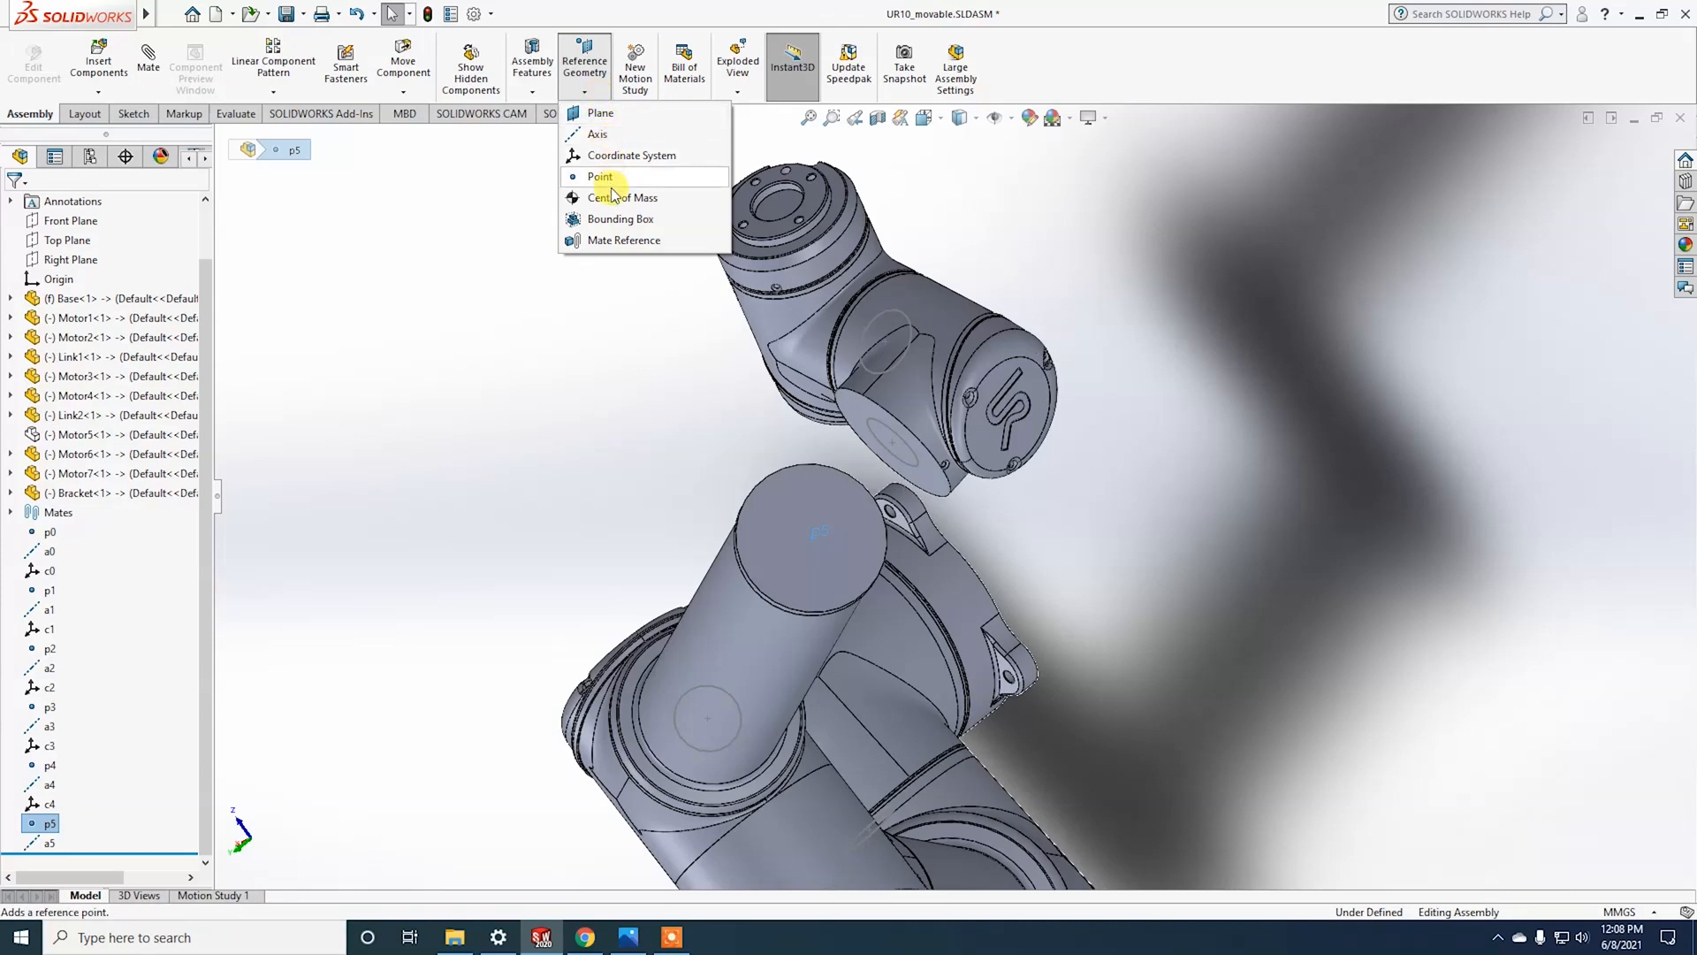
pyautogui.click(623, 155)
pyautogui.moveTo(701, 235); pyautogui.dragTo(640, 351, button='middle')
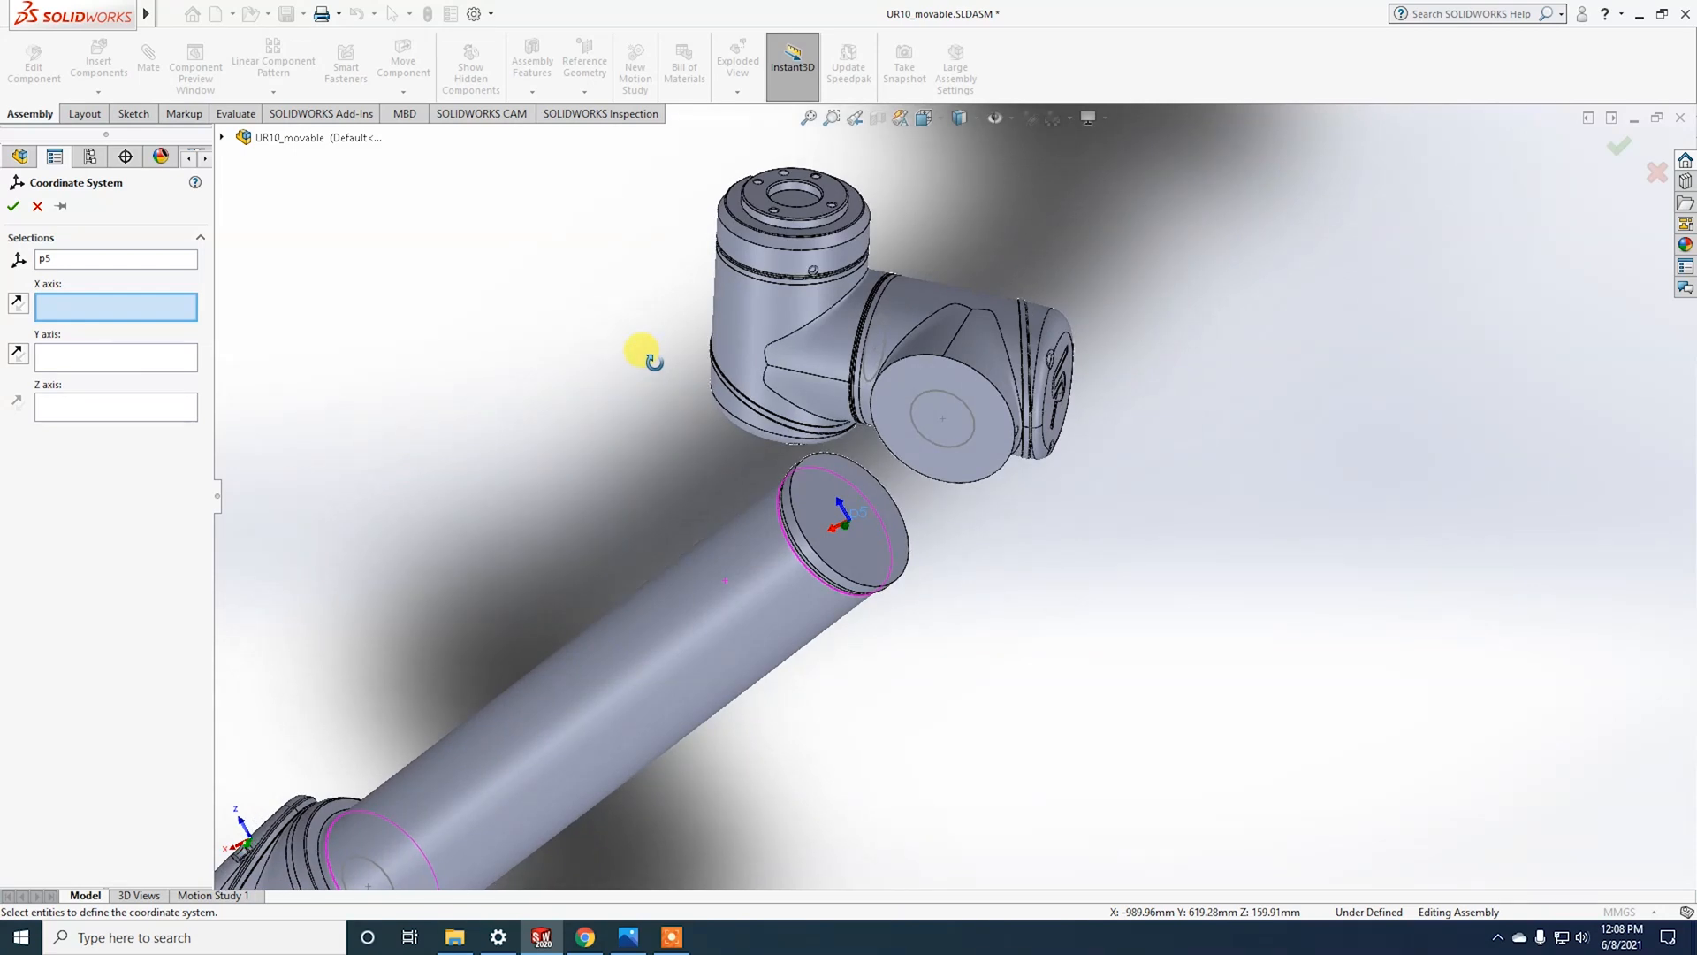
pyautogui.click(155, 414)
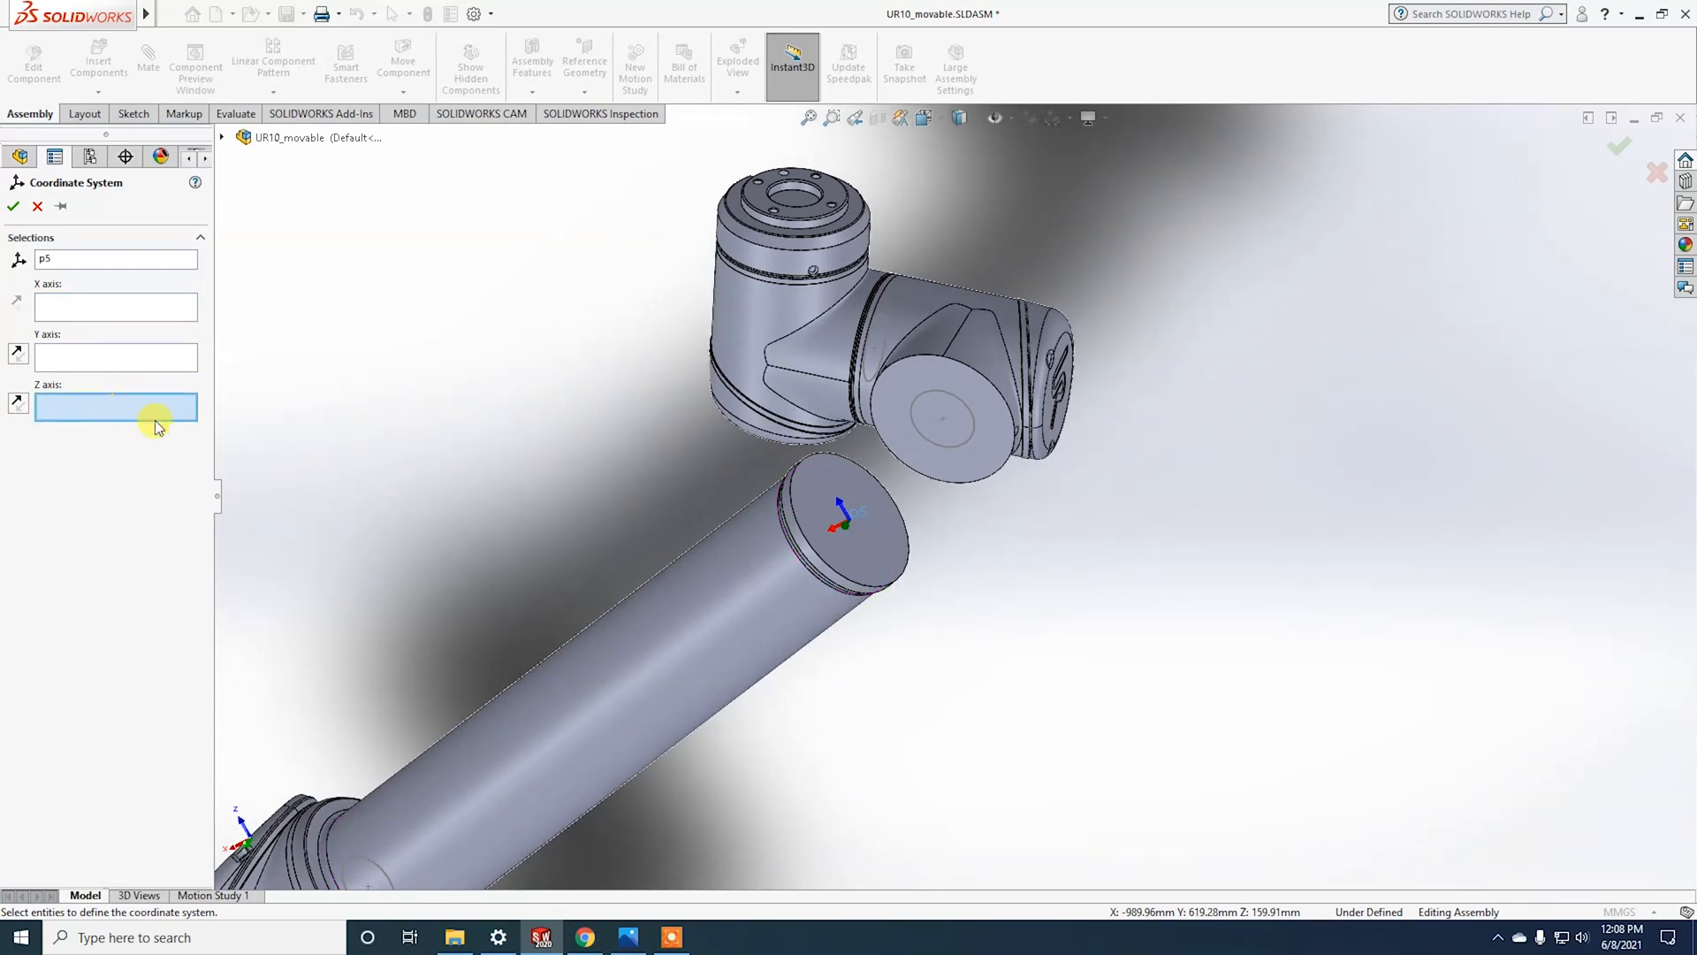
pyautogui.click(858, 552)
pyautogui.moveTo(1147, 588)
pyautogui.mouseDown(button='middle')
pyautogui.moveTo(1092, 562)
pyautogui.moveTo(1127, 608)
pyautogui.mouseUp(button='middle')
pyautogui.click(13, 208)
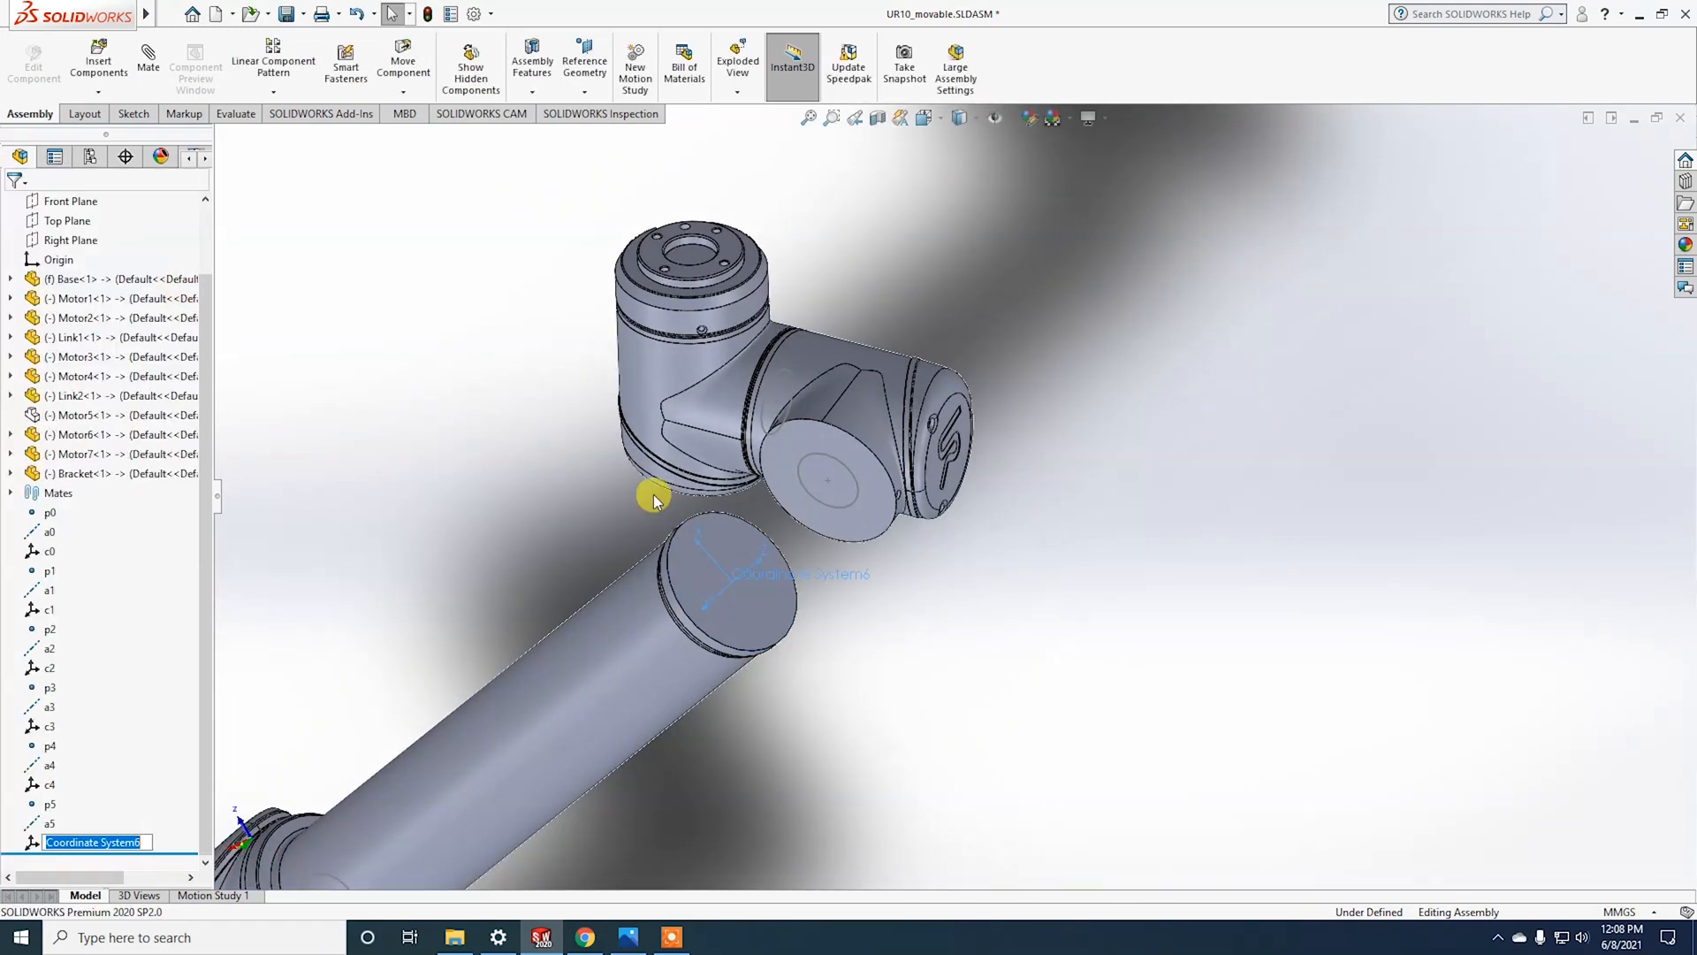
pyautogui.write('c')
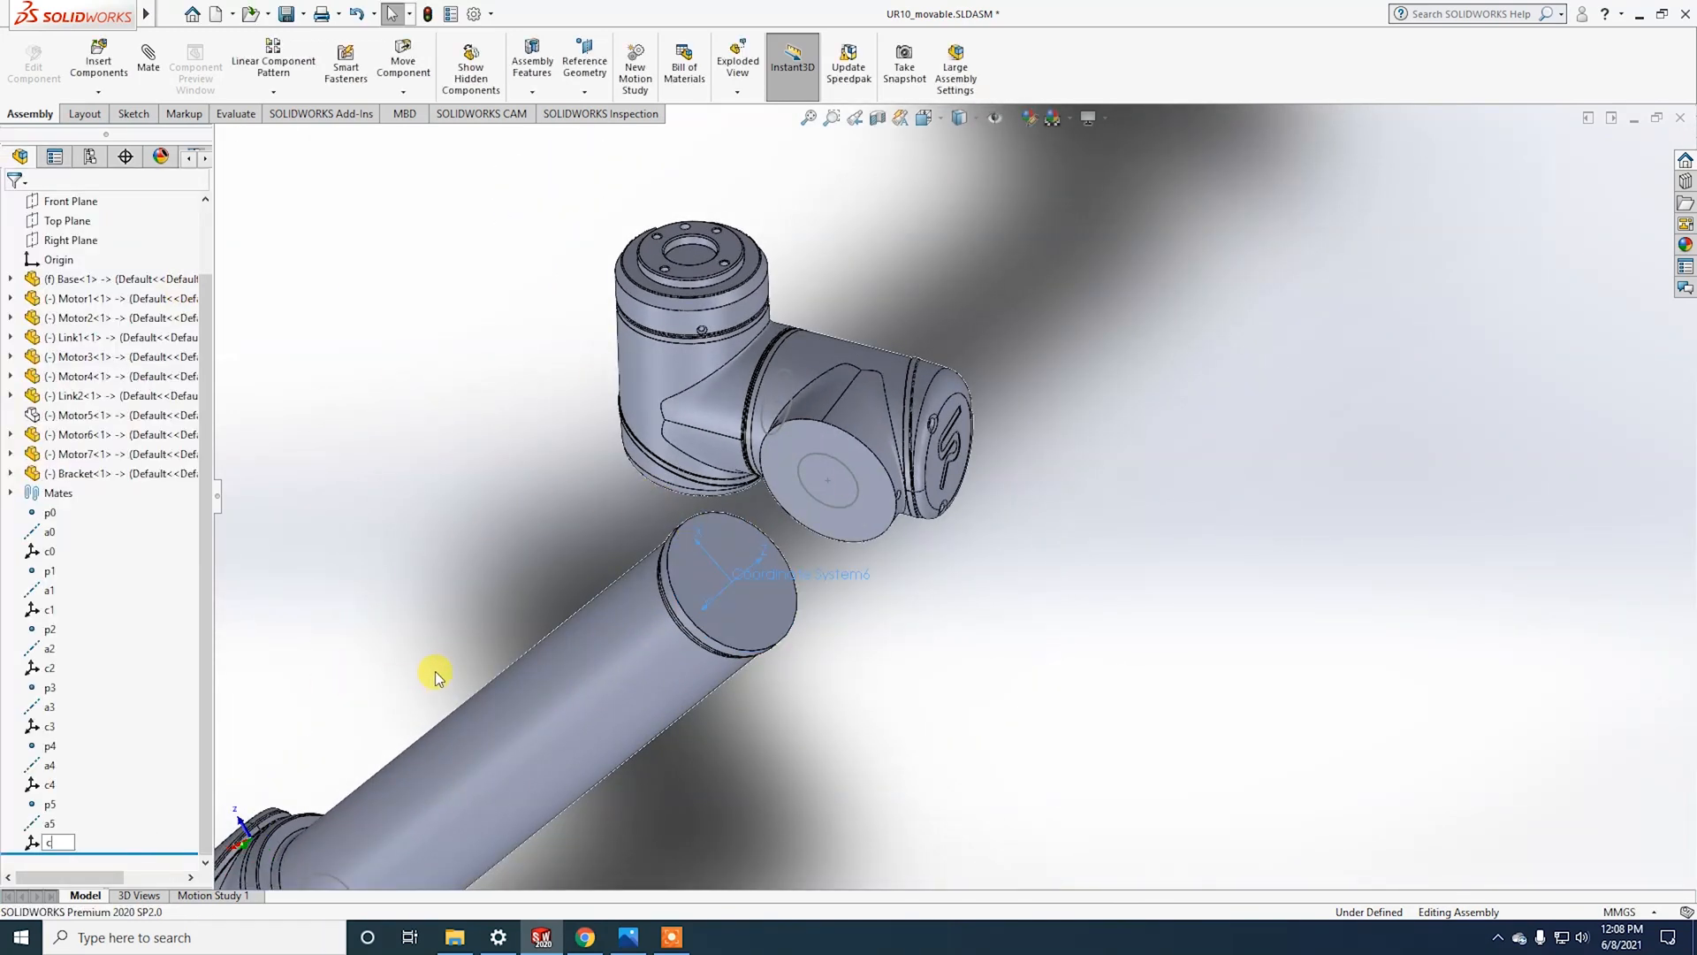
pyautogui.write('5')
pyautogui.press('Return')
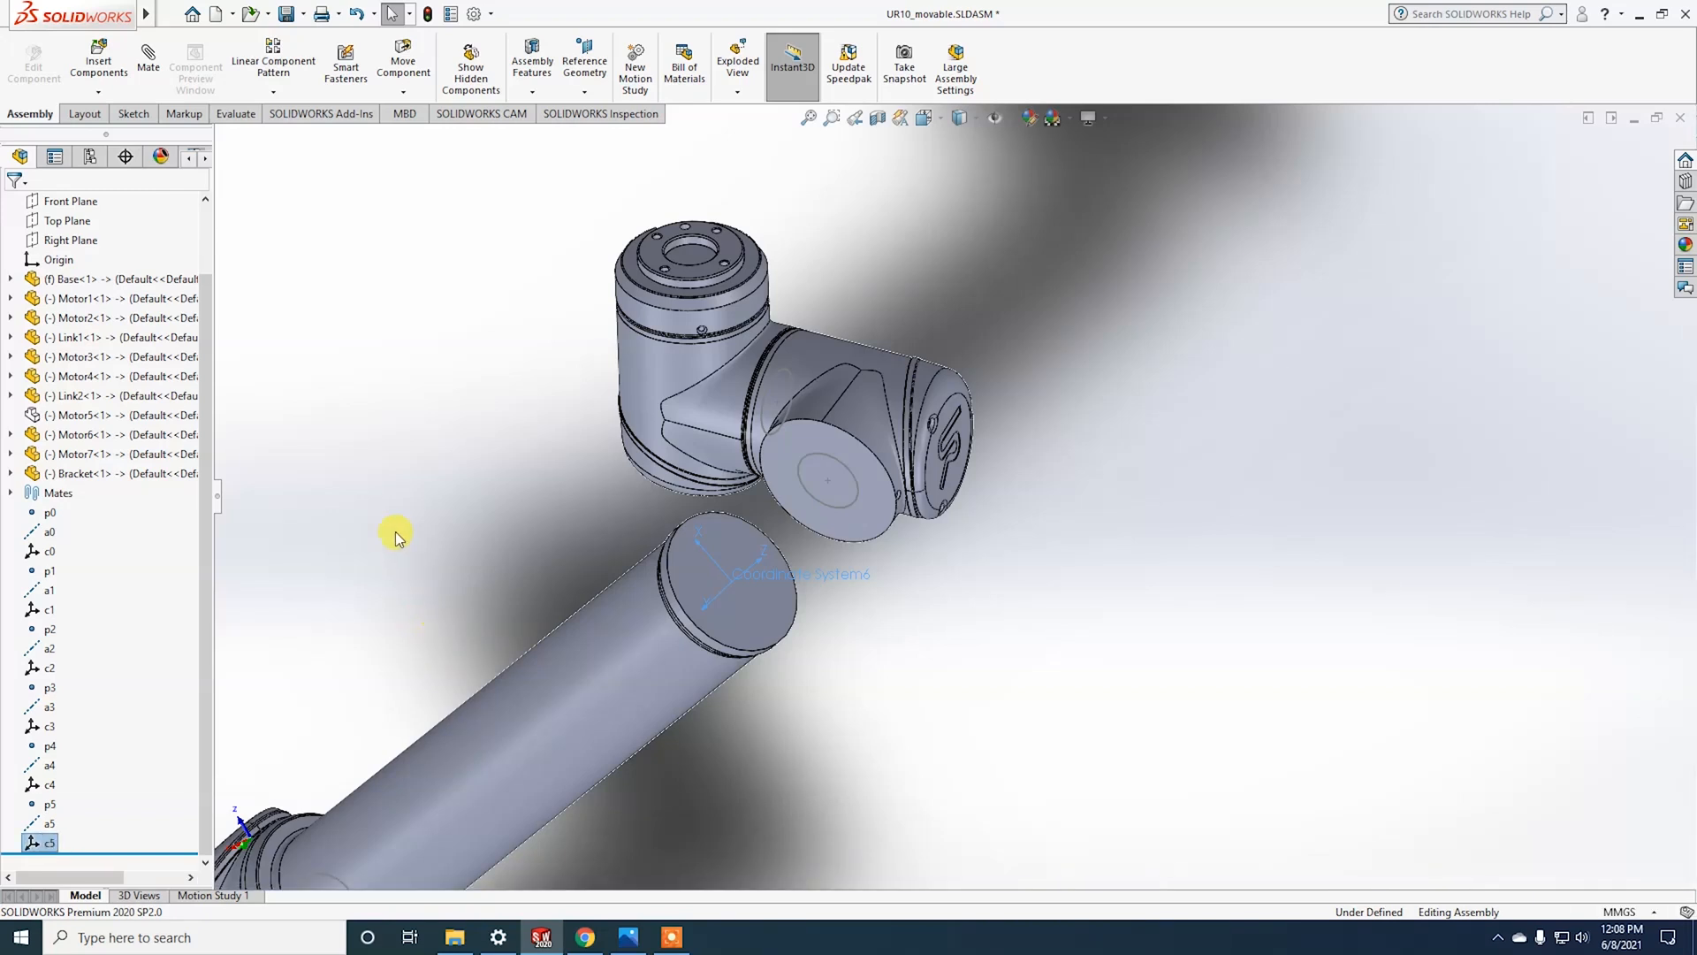
# Step: Show Motor5 again and hide Motor6 to expose the joint face at the end of Motor5
pyautogui.rightClick(88, 428)
pyautogui.click(97, 435)
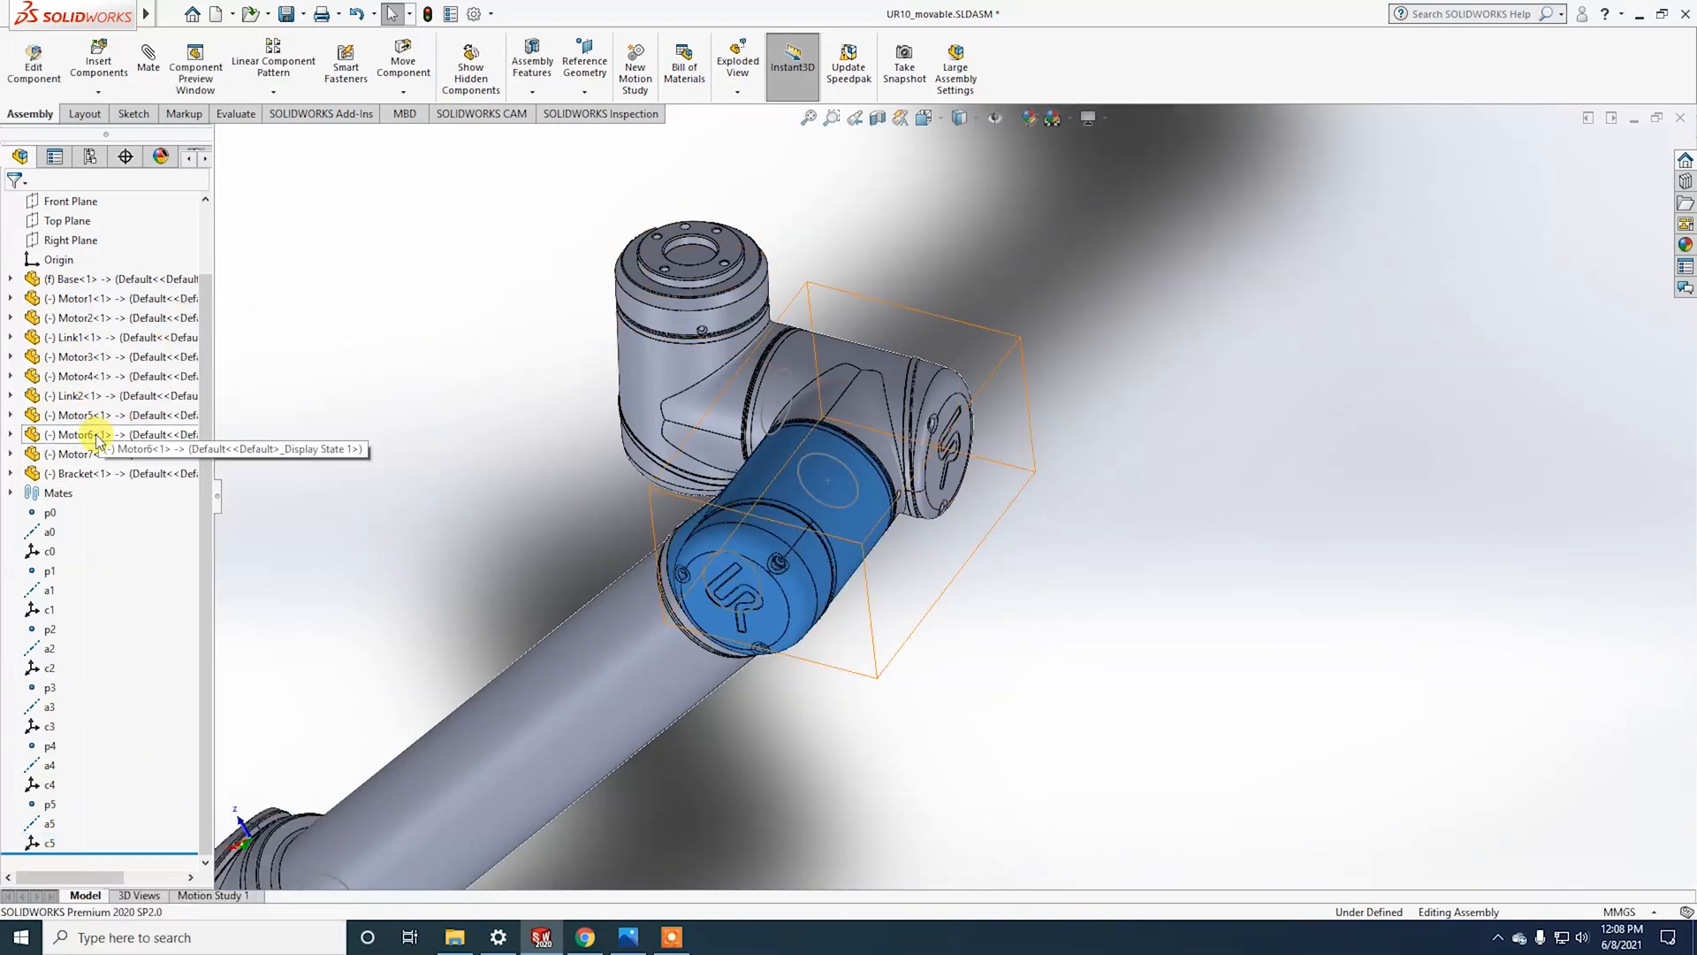
pyautogui.rightClick(97, 437)
pyautogui.click(212, 320)
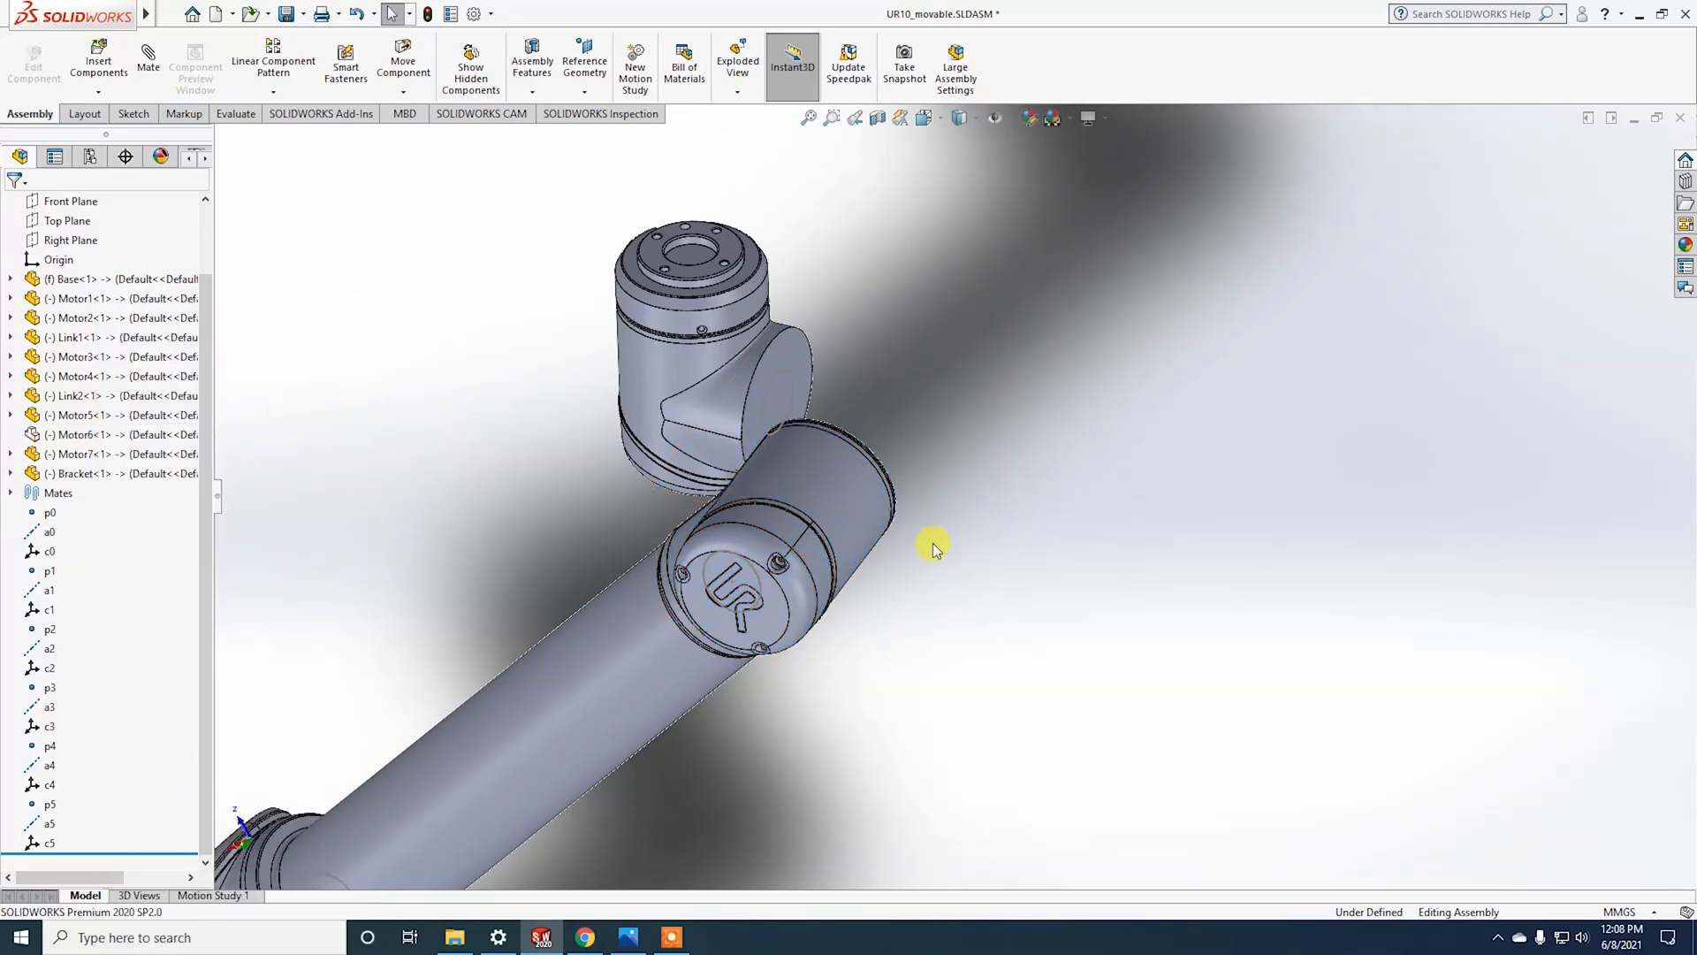
pyautogui.moveTo(1111, 567); pyautogui.dragTo(1075, 569, button='middle')
pyautogui.scroll(-3, 952, 534)
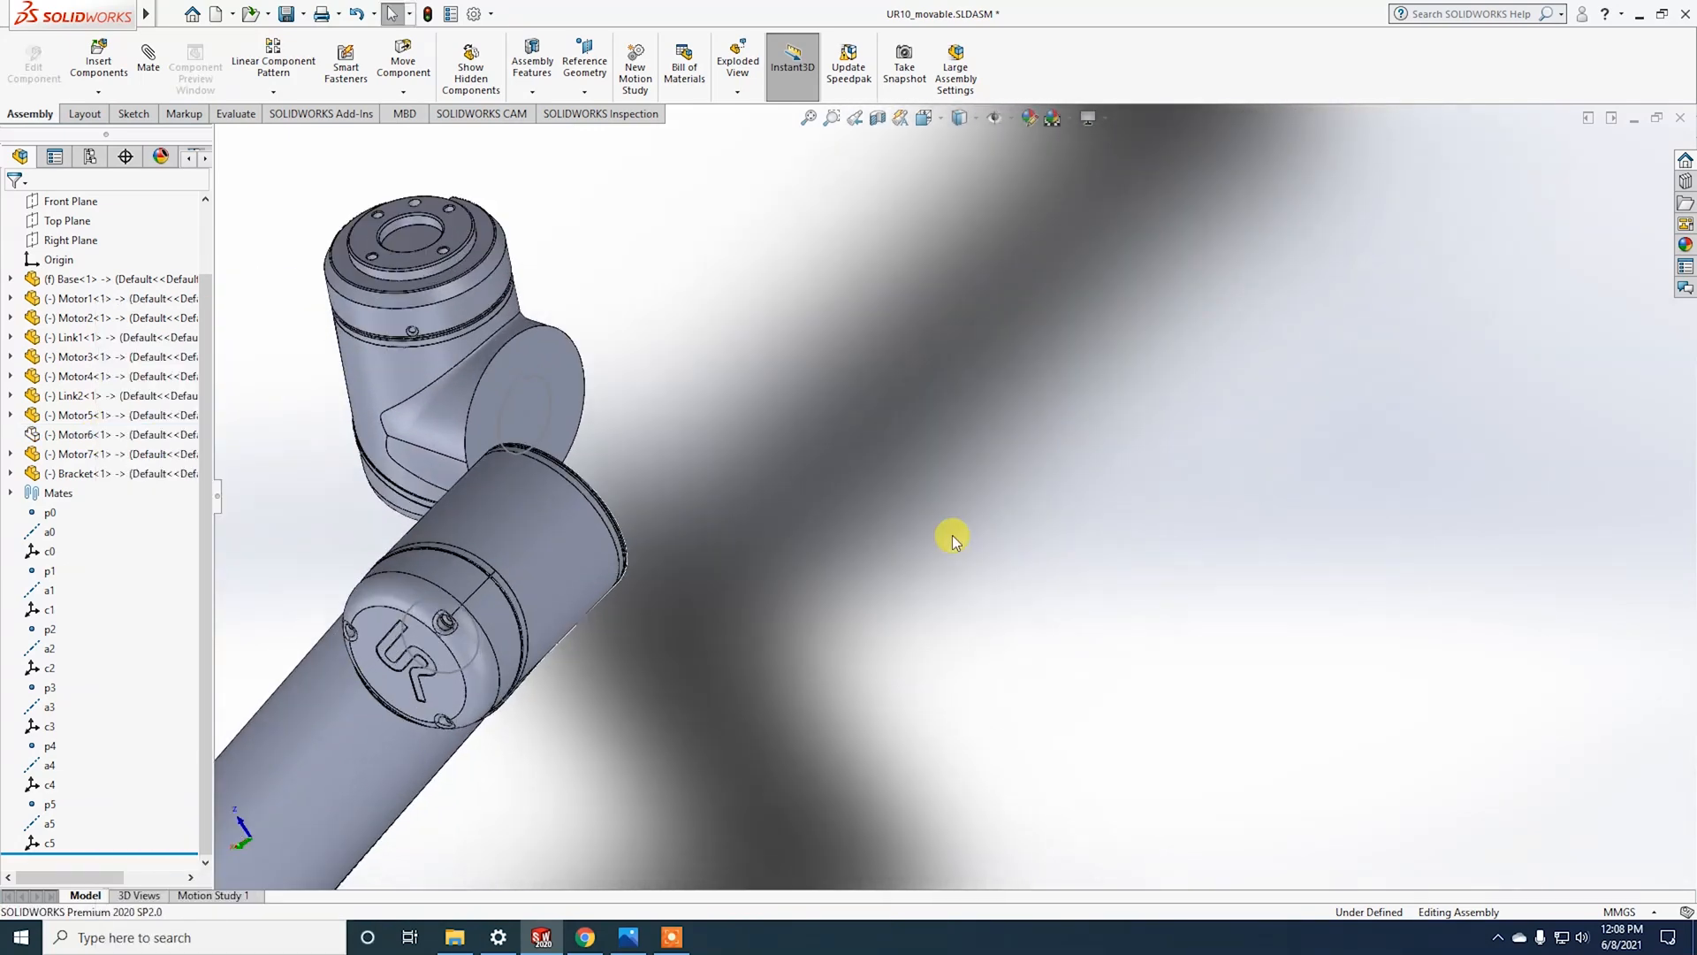
pyautogui.scroll(4, 814, 506)
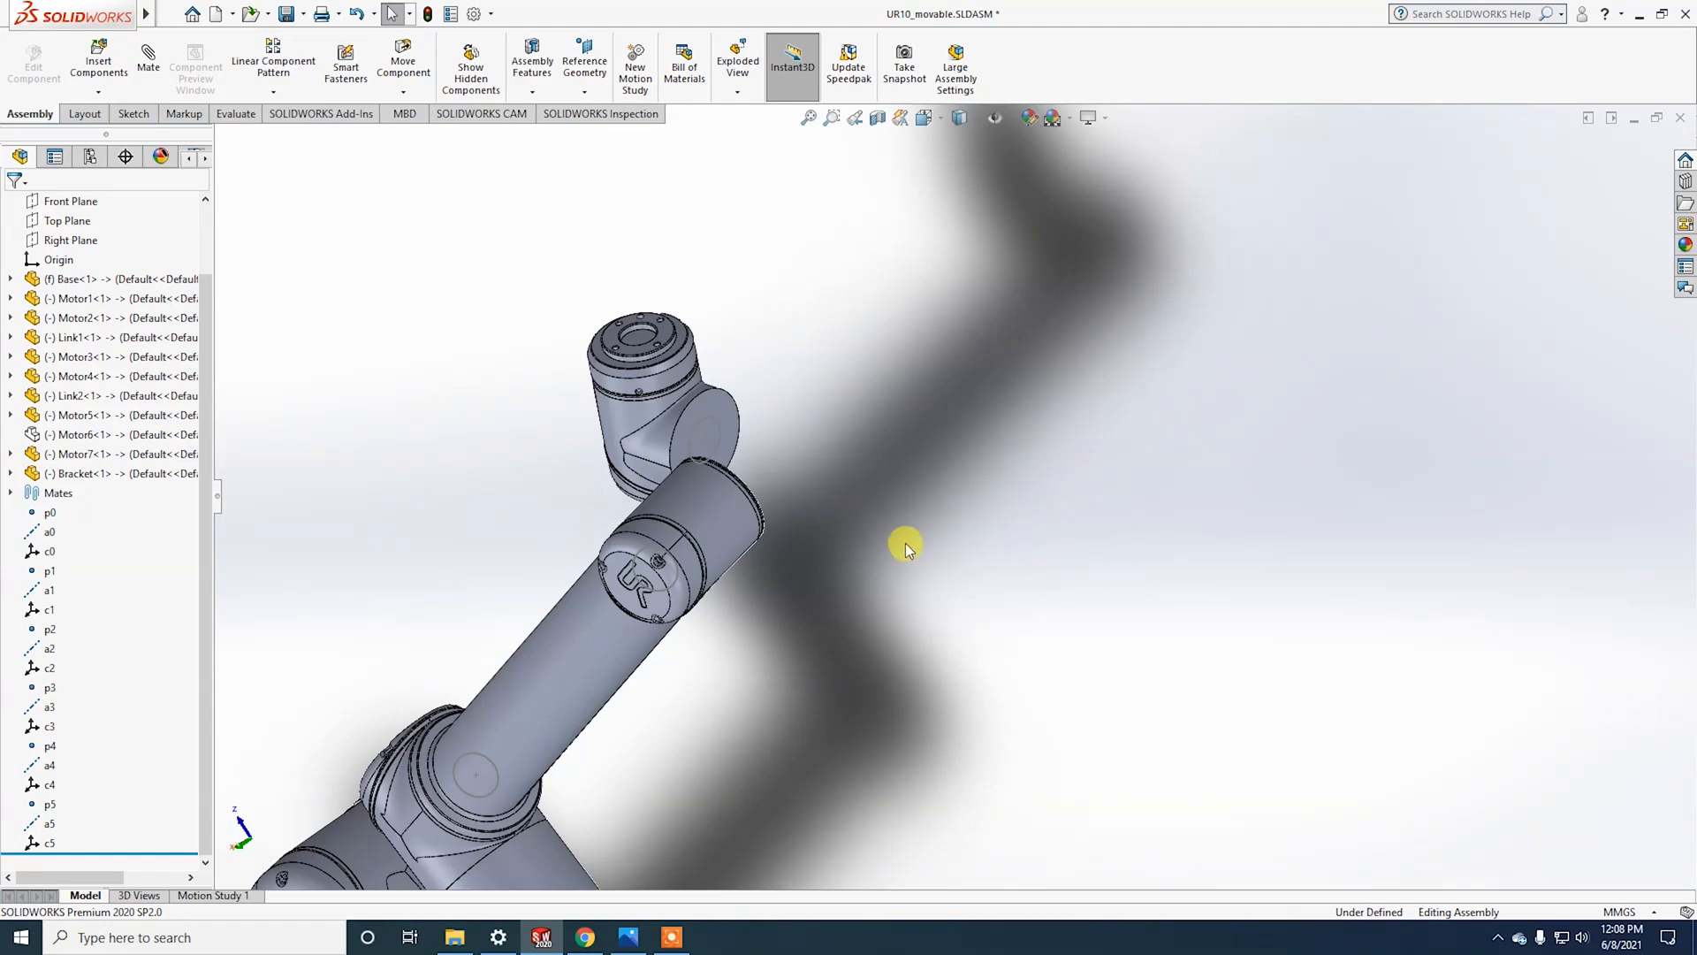
pyautogui.scroll(-5, 902, 529)
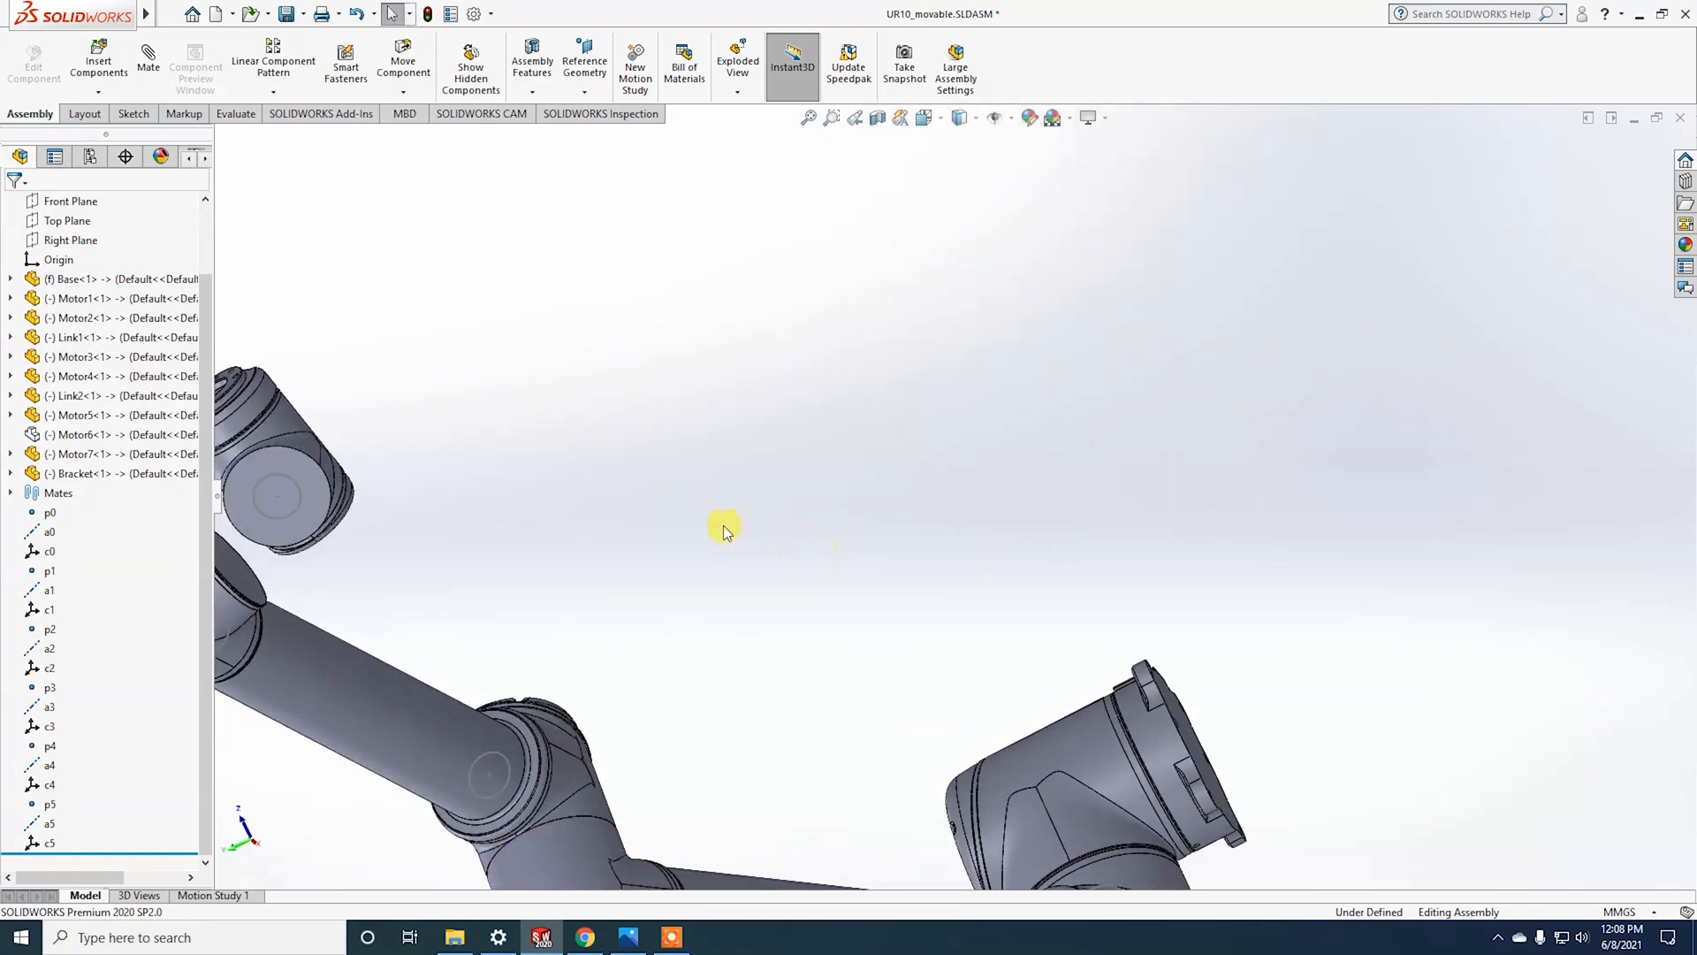
# Step: Create a reference point at the center of Motor5's exposed circular end face and name it p6
pyautogui.scroll(-2, 339, 612)
pyautogui.scroll(4, 349, 602)
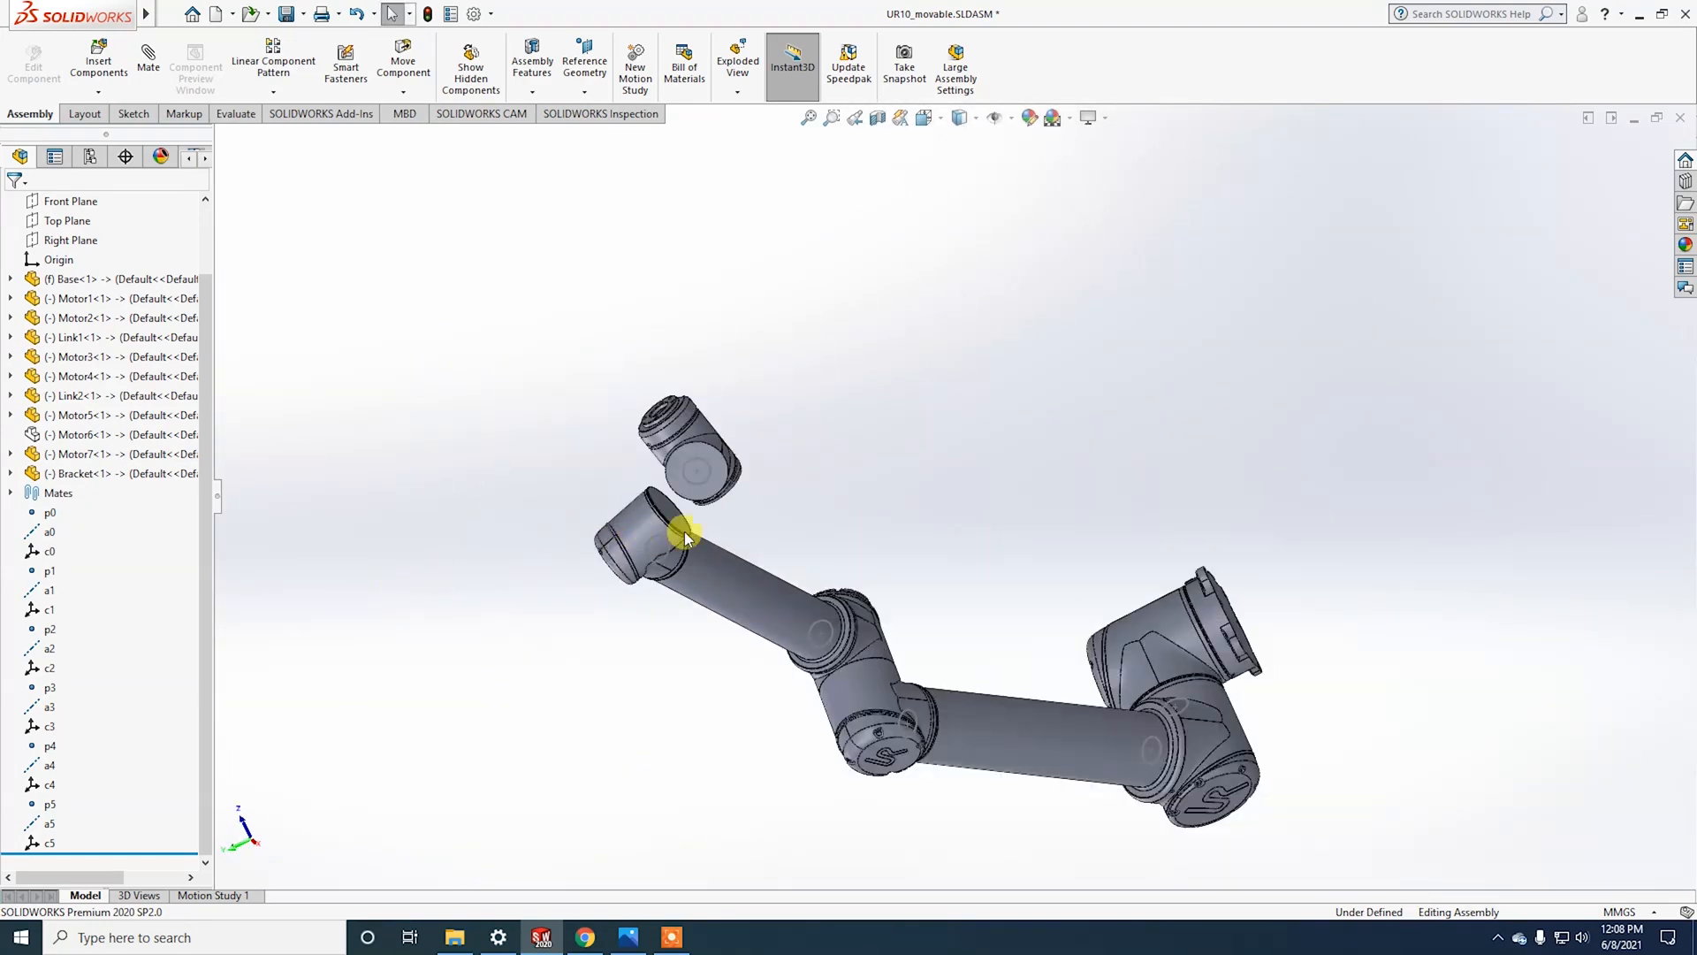
pyautogui.moveTo(762, 513); pyautogui.dragTo(481, 663, button='middle')
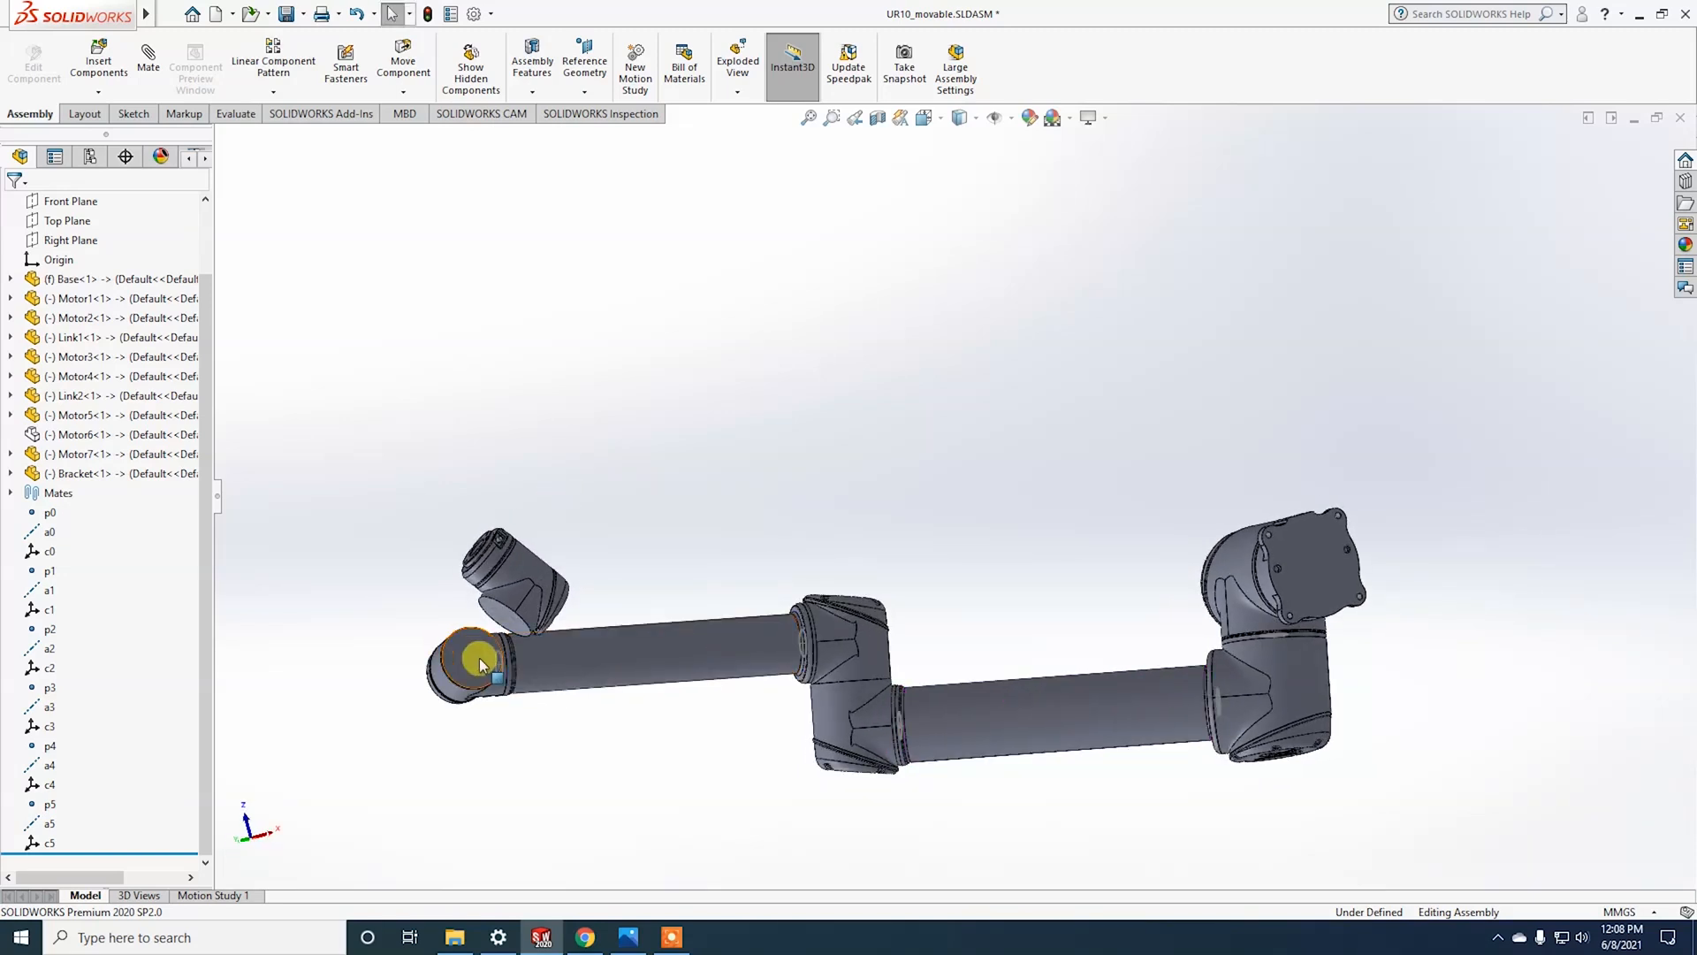
pyautogui.scroll(3, 658, 638)
pyautogui.scroll(-5, 731, 580)
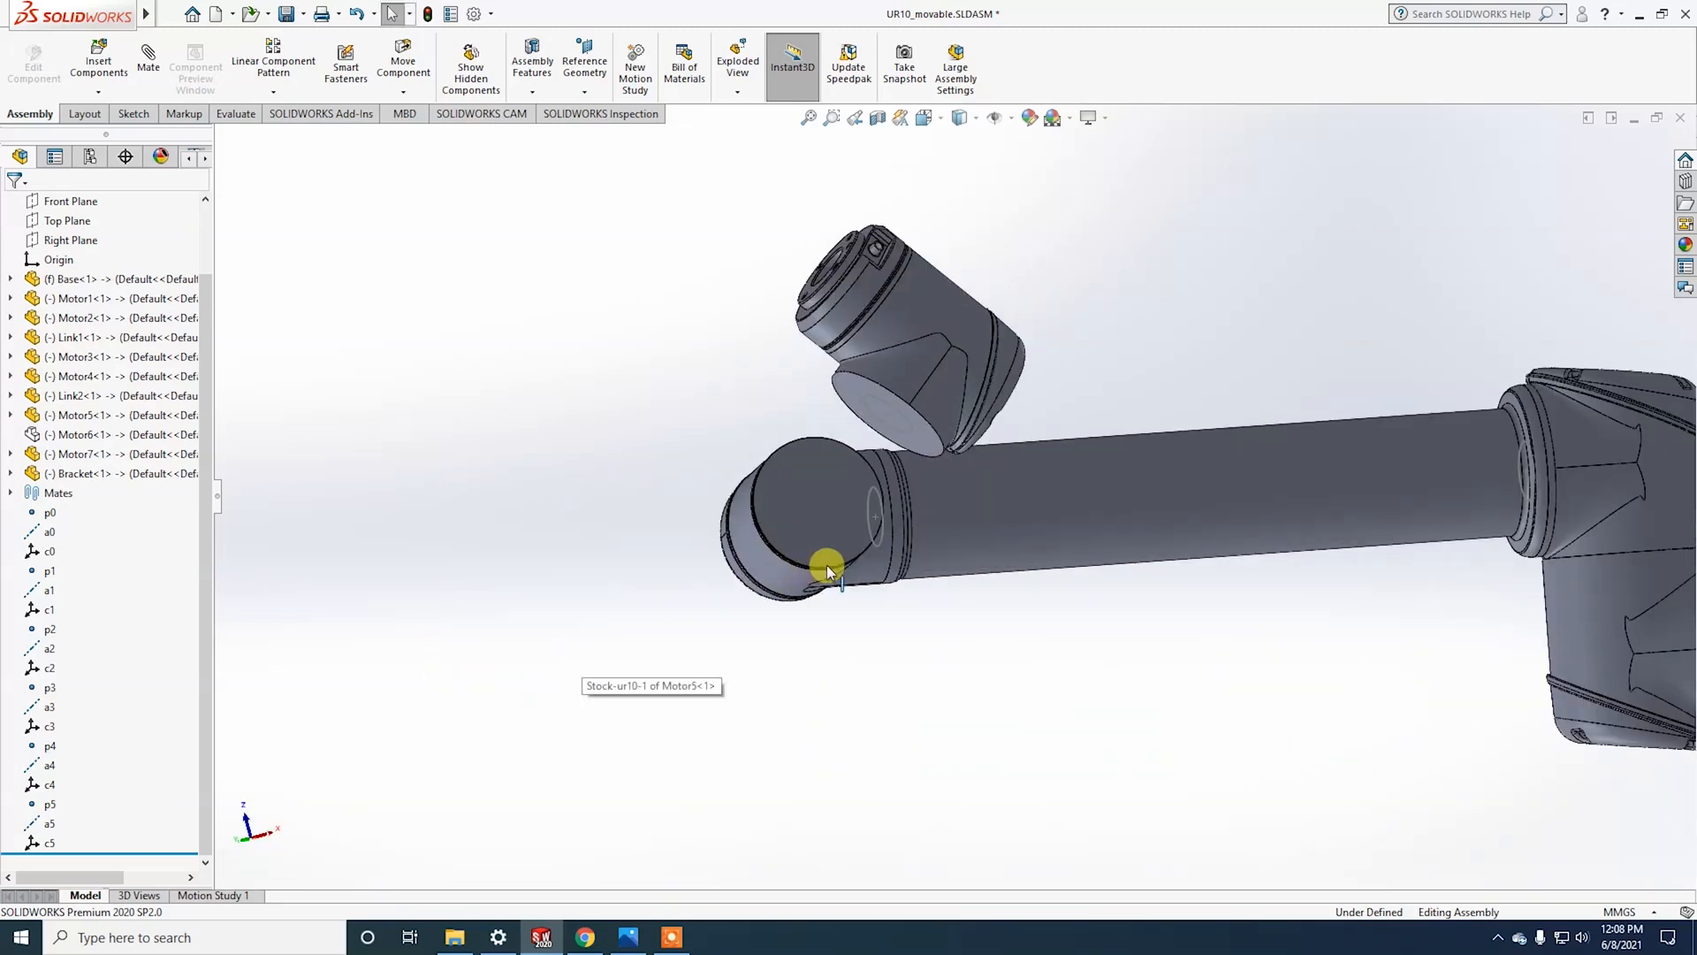
pyautogui.scroll(-2, 845, 526)
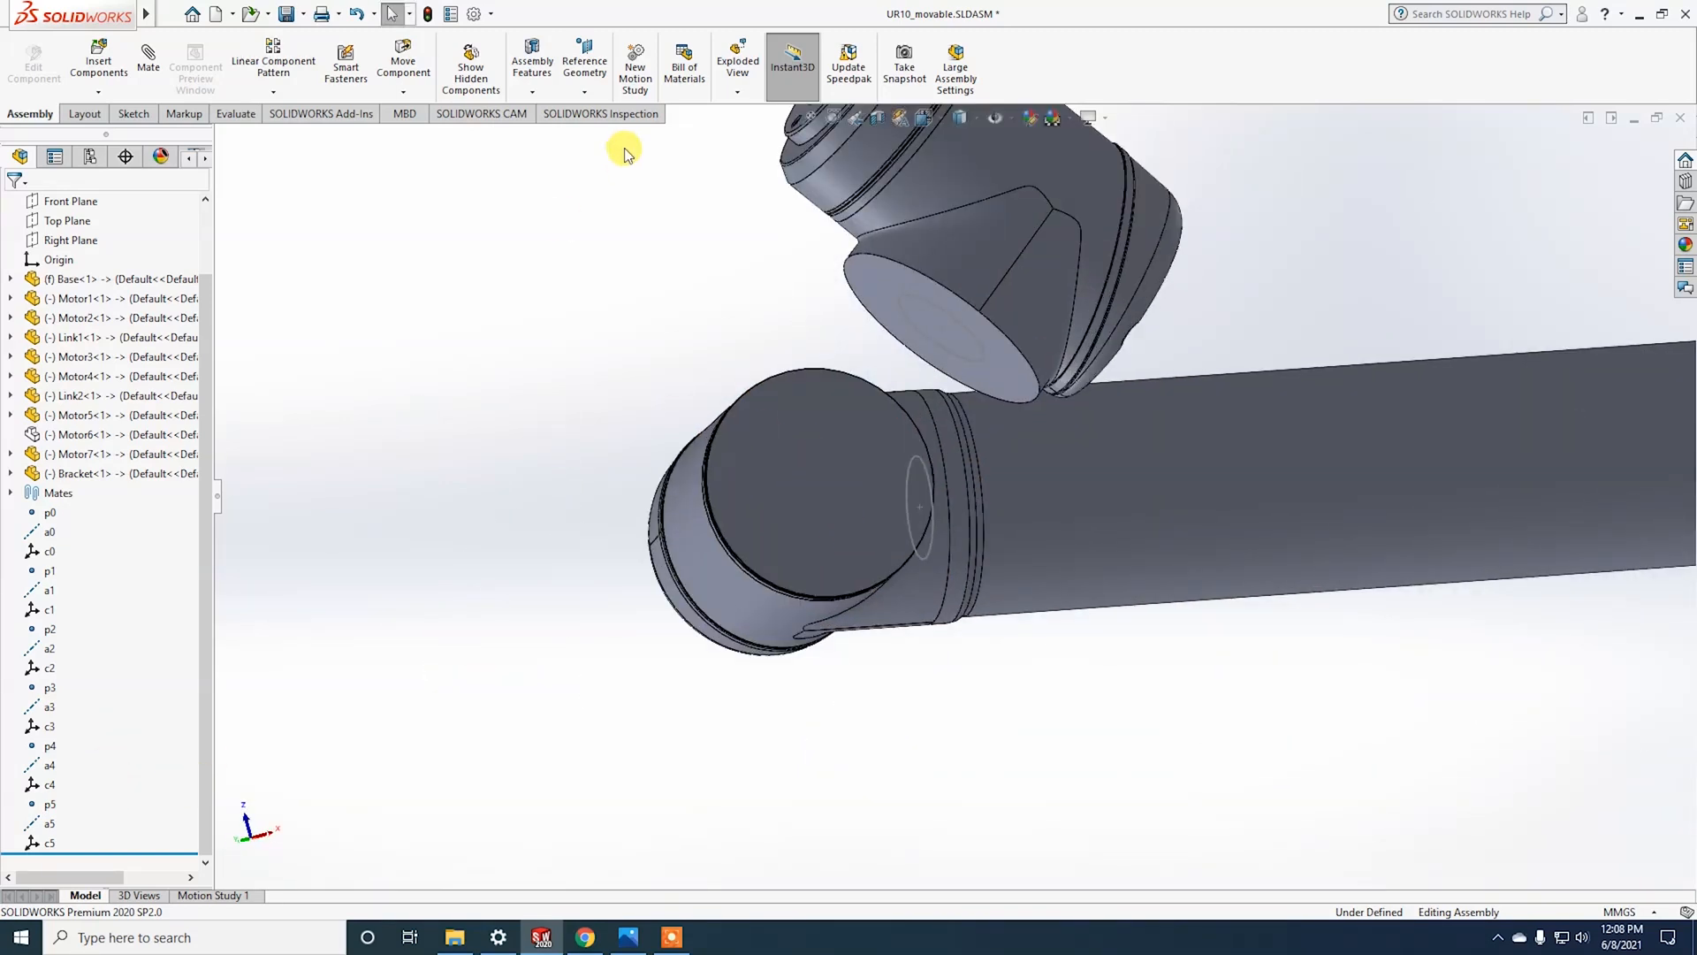
pyautogui.click(591, 68)
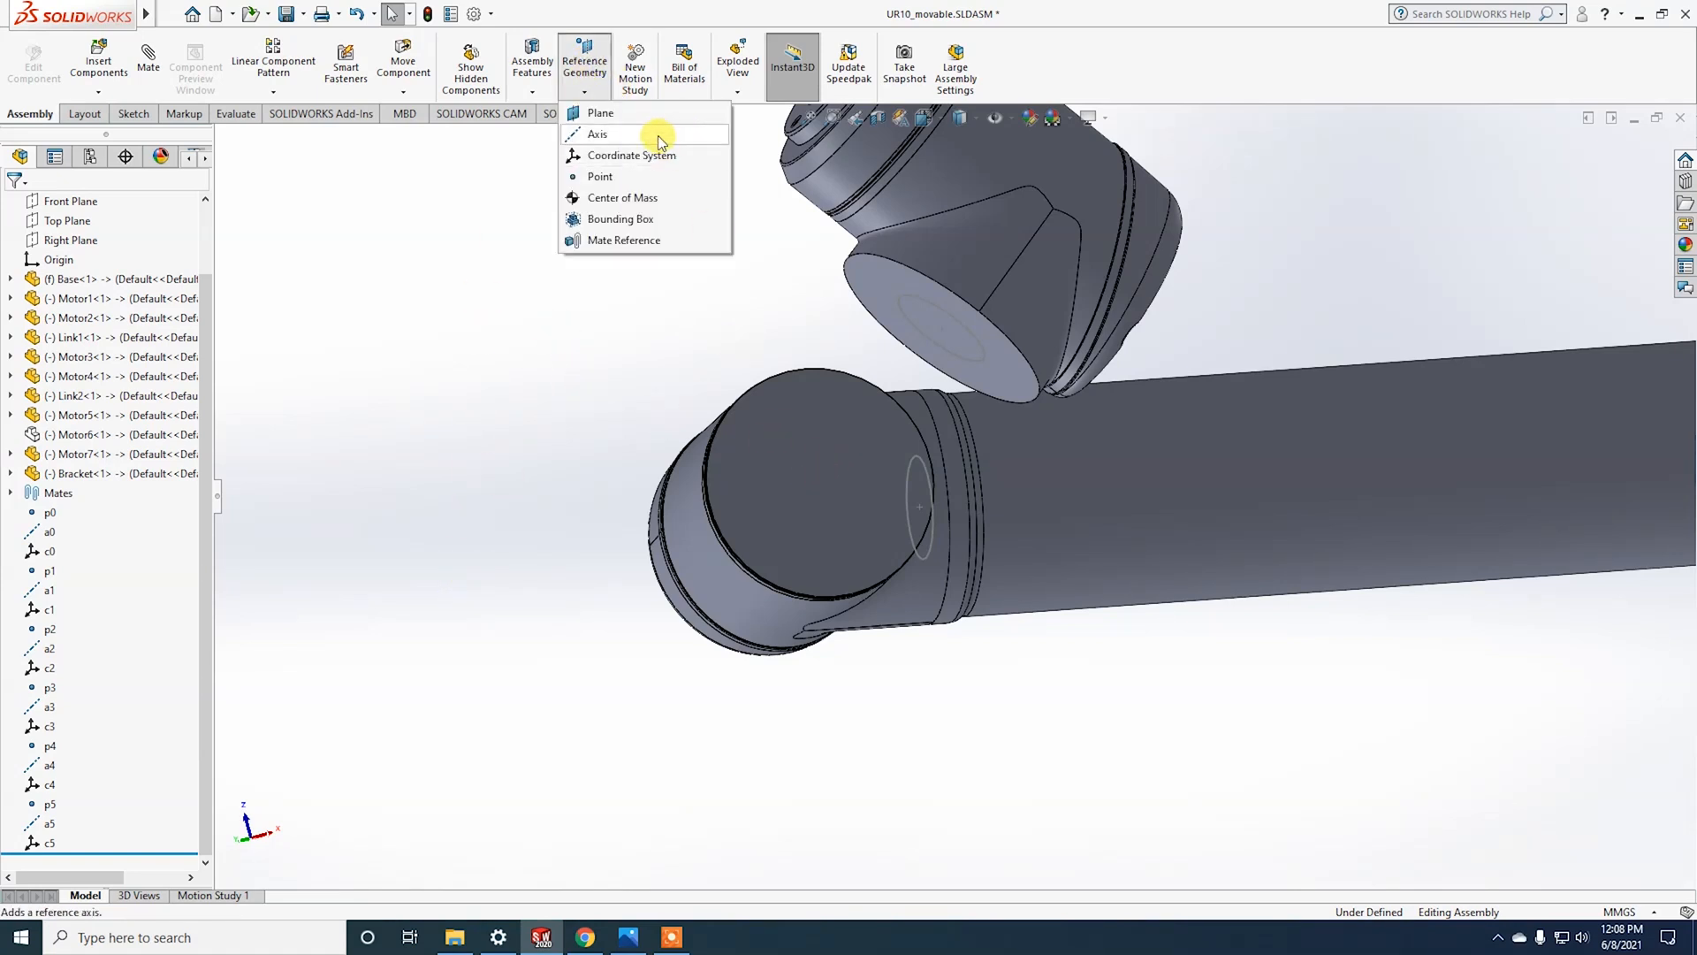
pyautogui.click(599, 176)
pyautogui.click(835, 491)
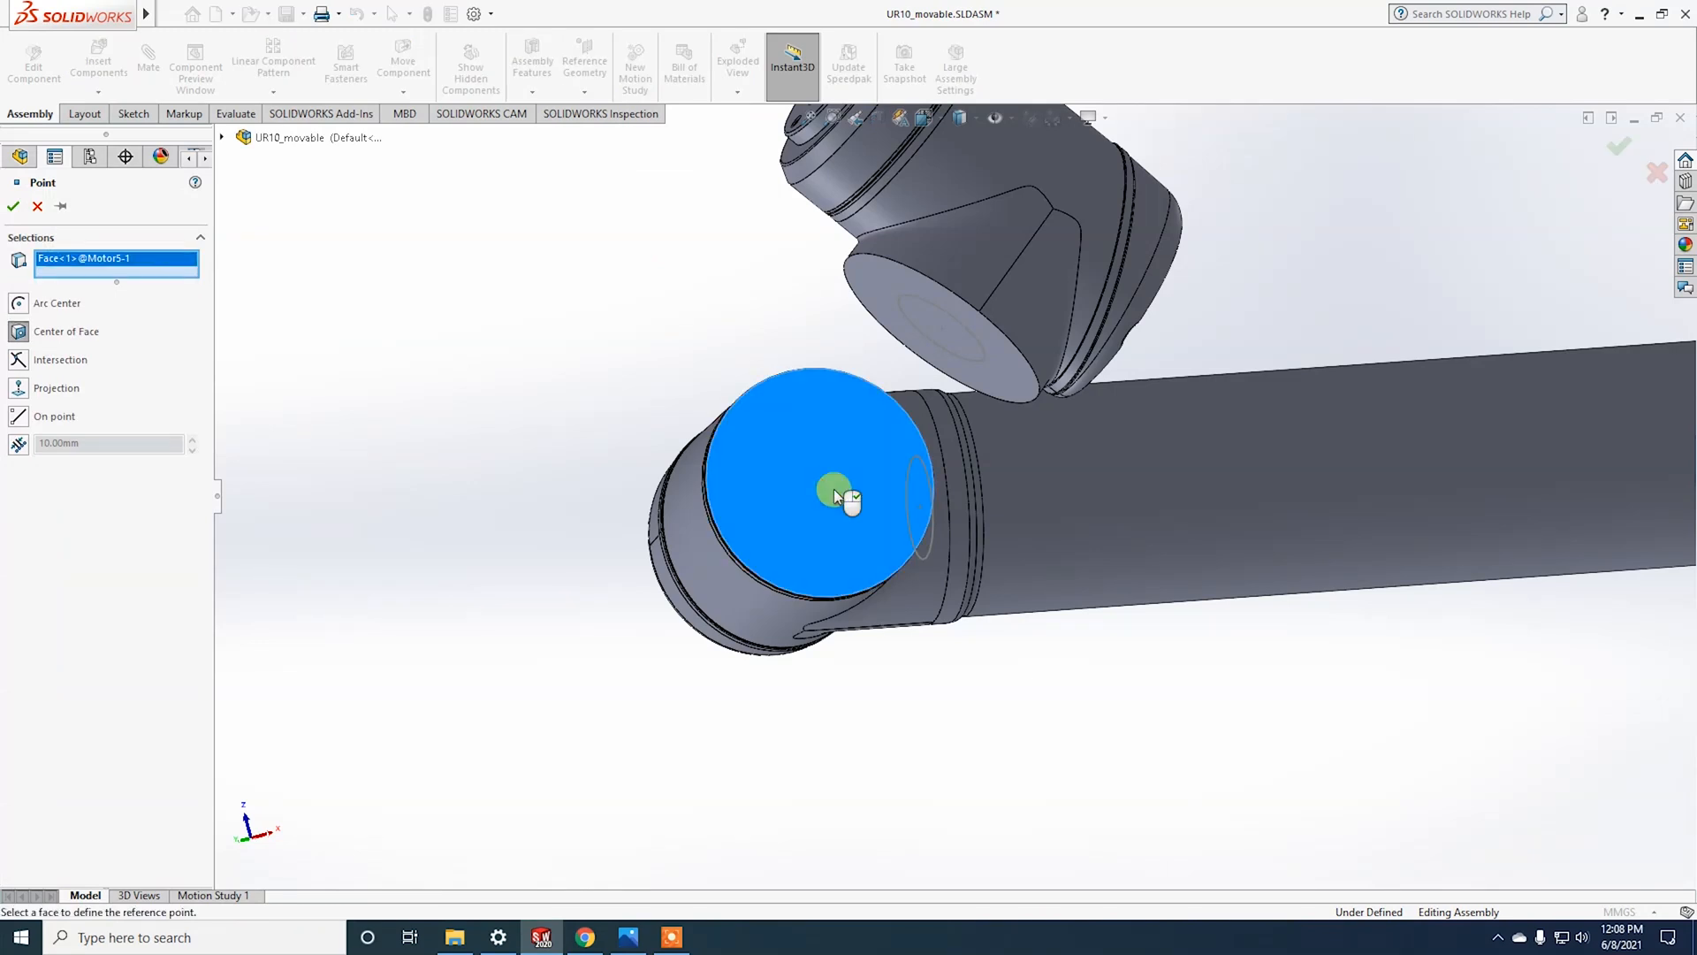
pyautogui.click(14, 208)
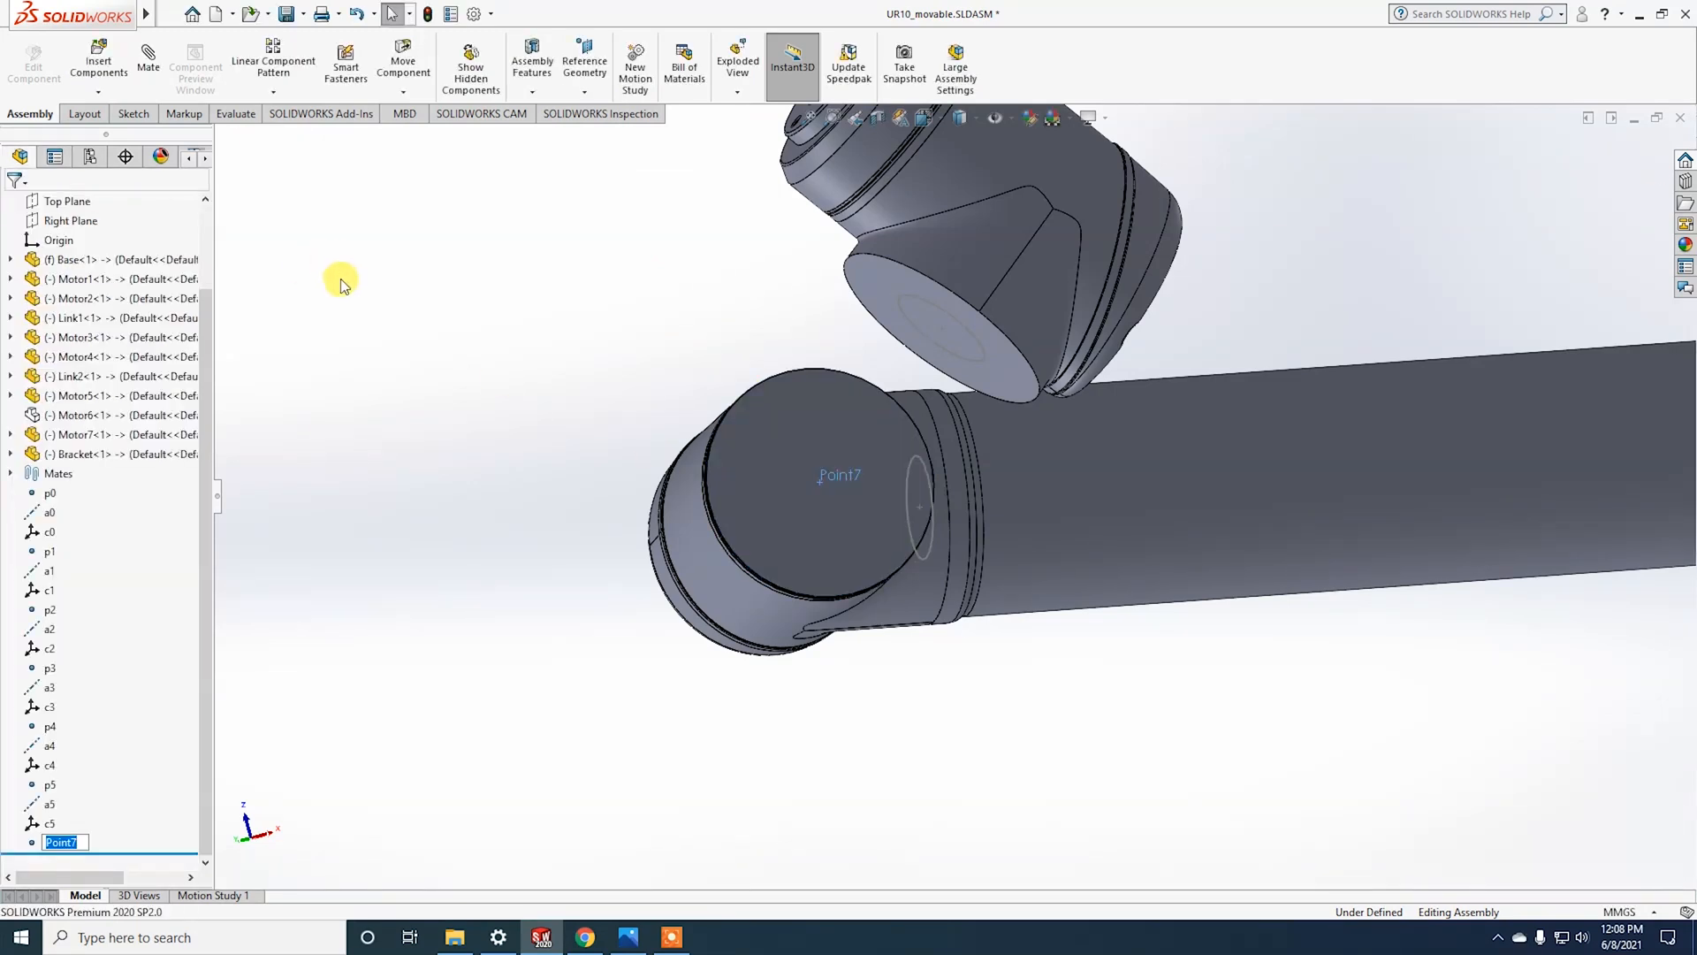
pyautogui.write('p6')
pyautogui.press('Return')
# Step: Create a reference axis through p6 perpendicular to Motor5's exposed circular end face
pyautogui.click(585, 66)
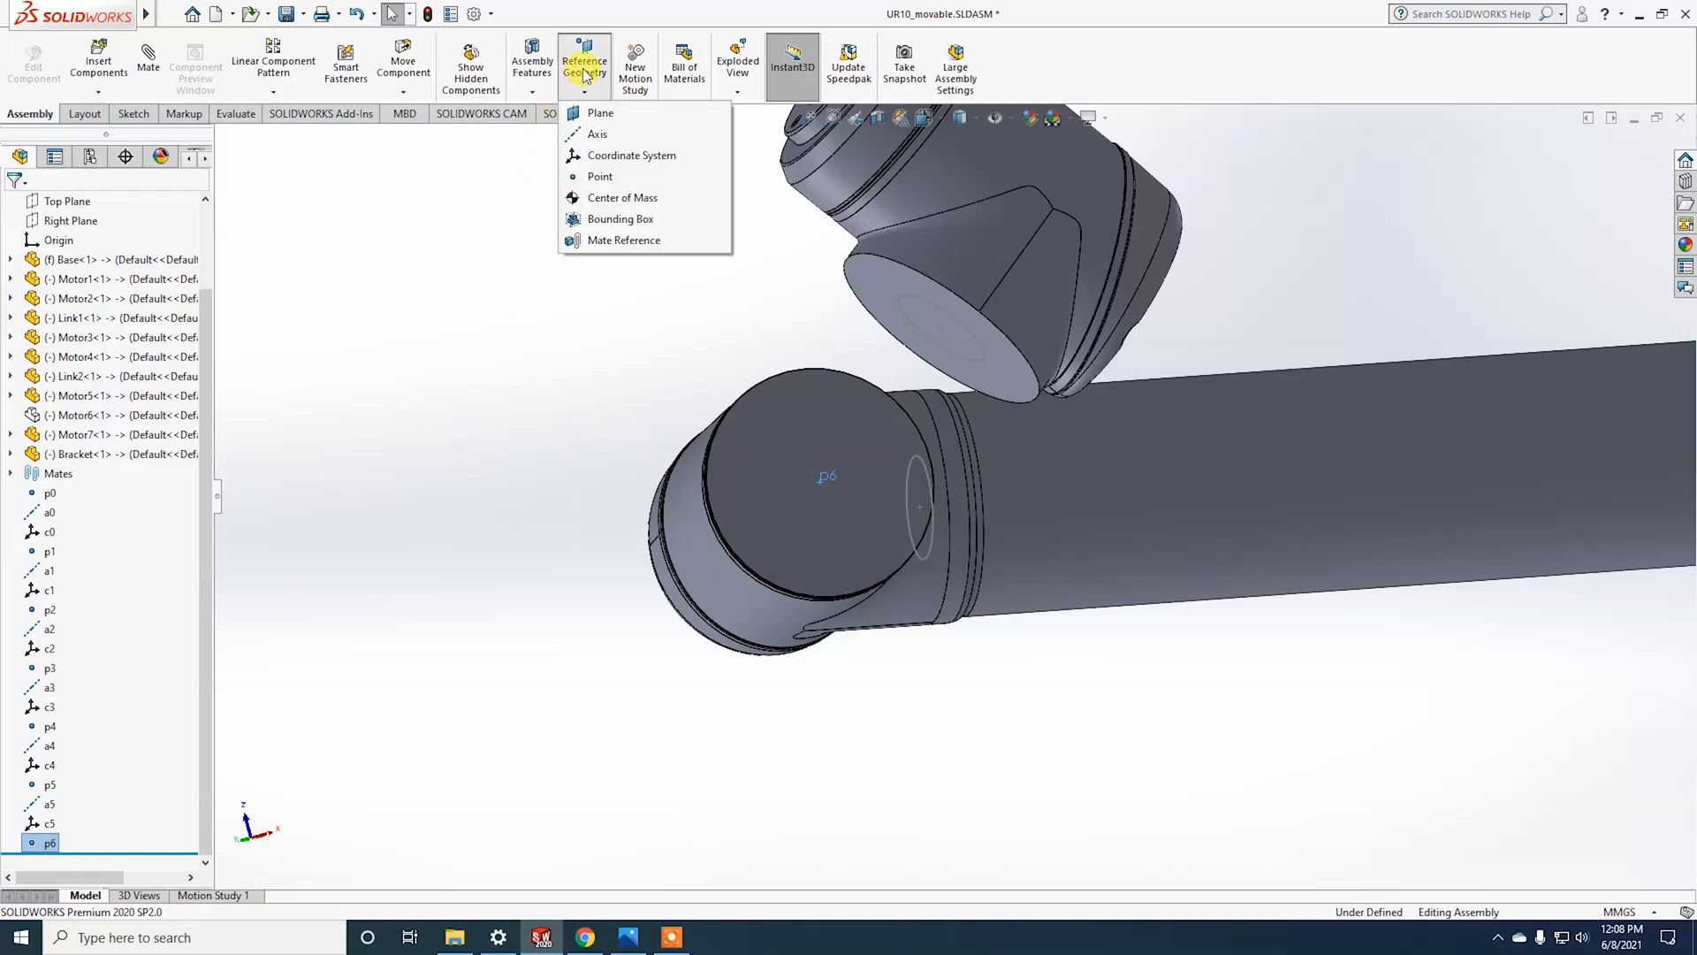
pyautogui.click(594, 134)
pyautogui.click(820, 486)
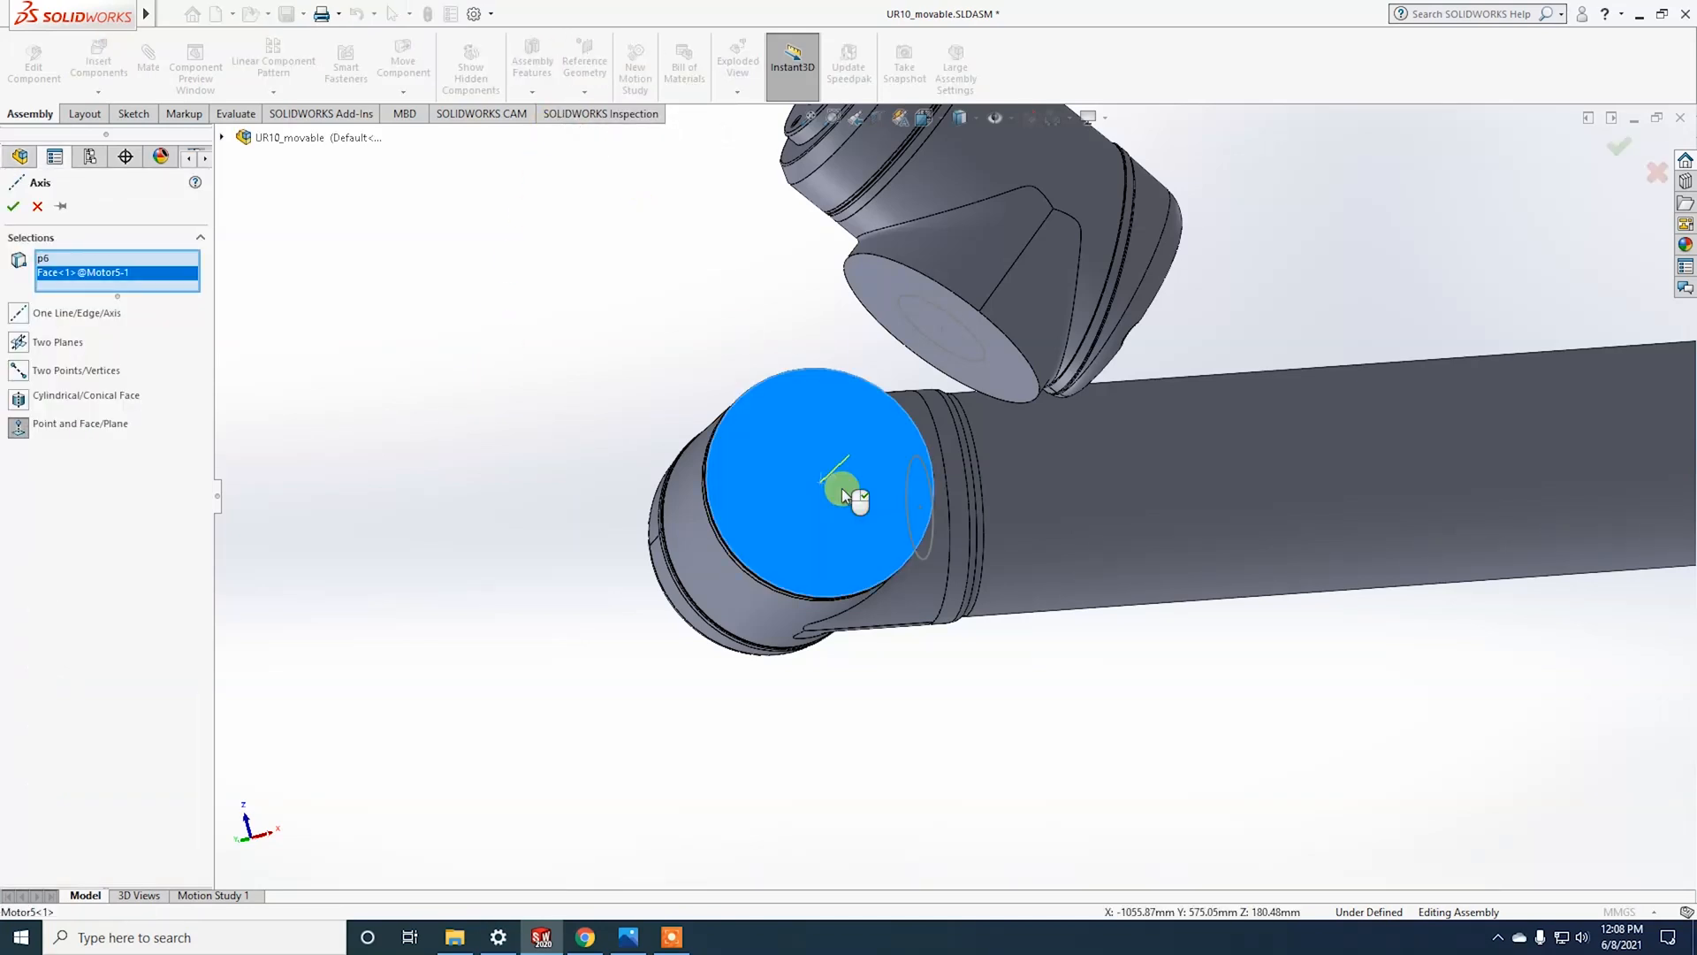
pyautogui.click(14, 208)
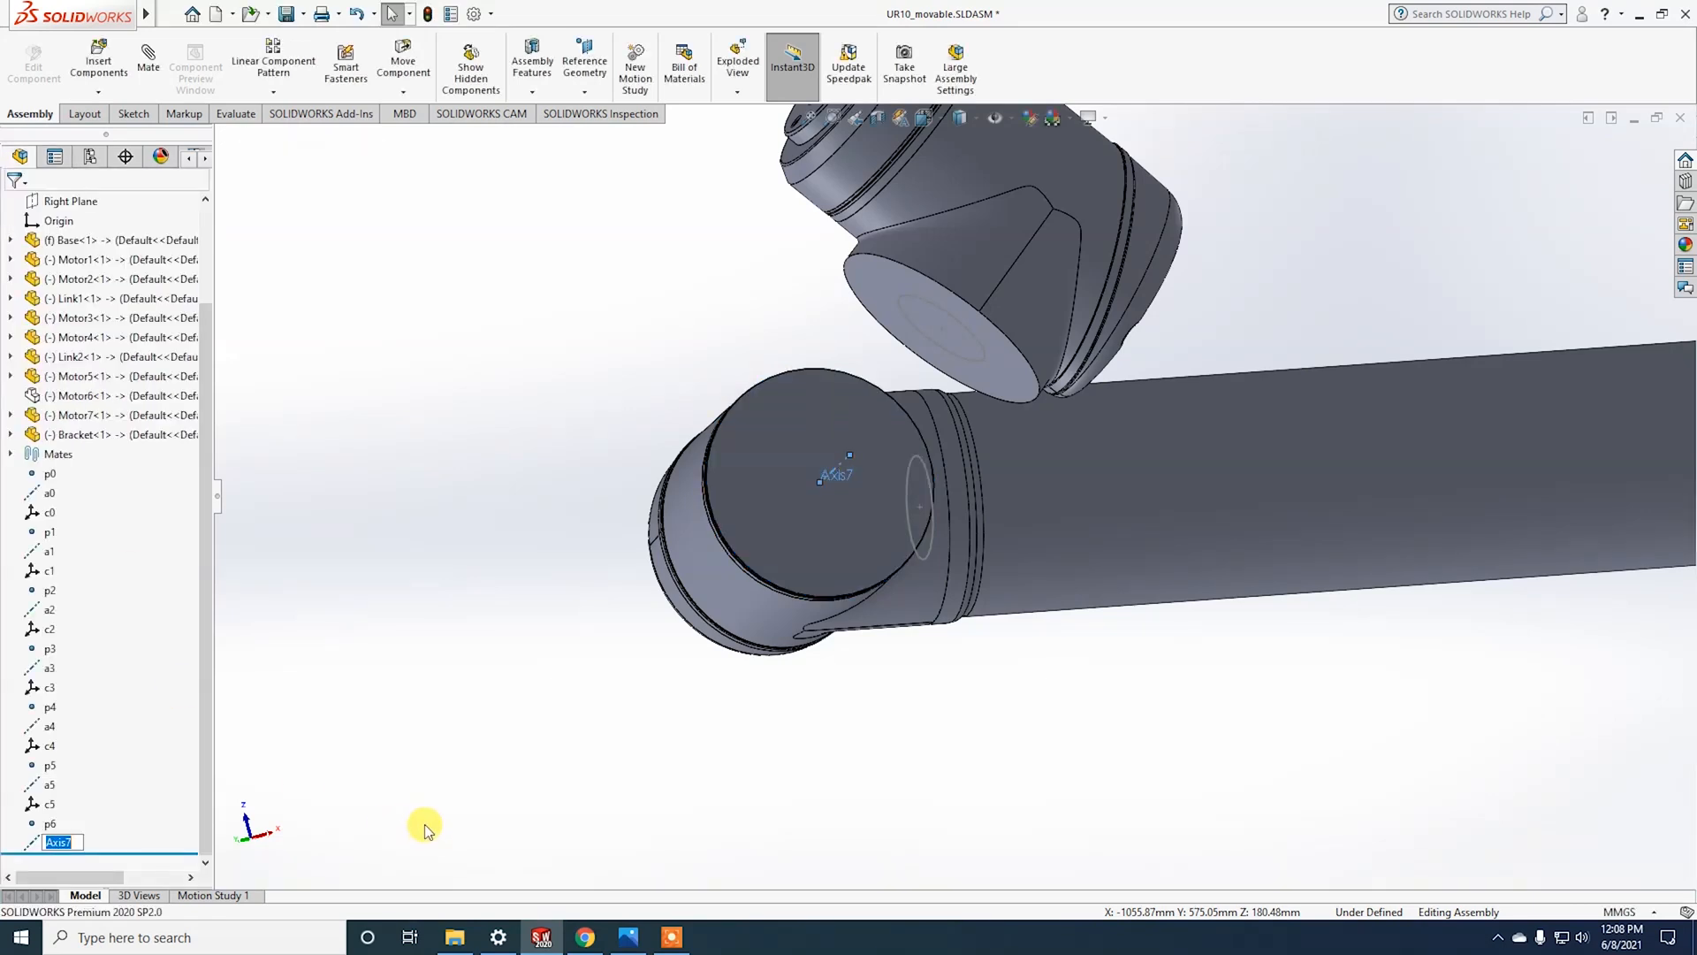
# Step: Name the newly created reference axis a6
pyautogui.write('a6')
pyautogui.press('Return')
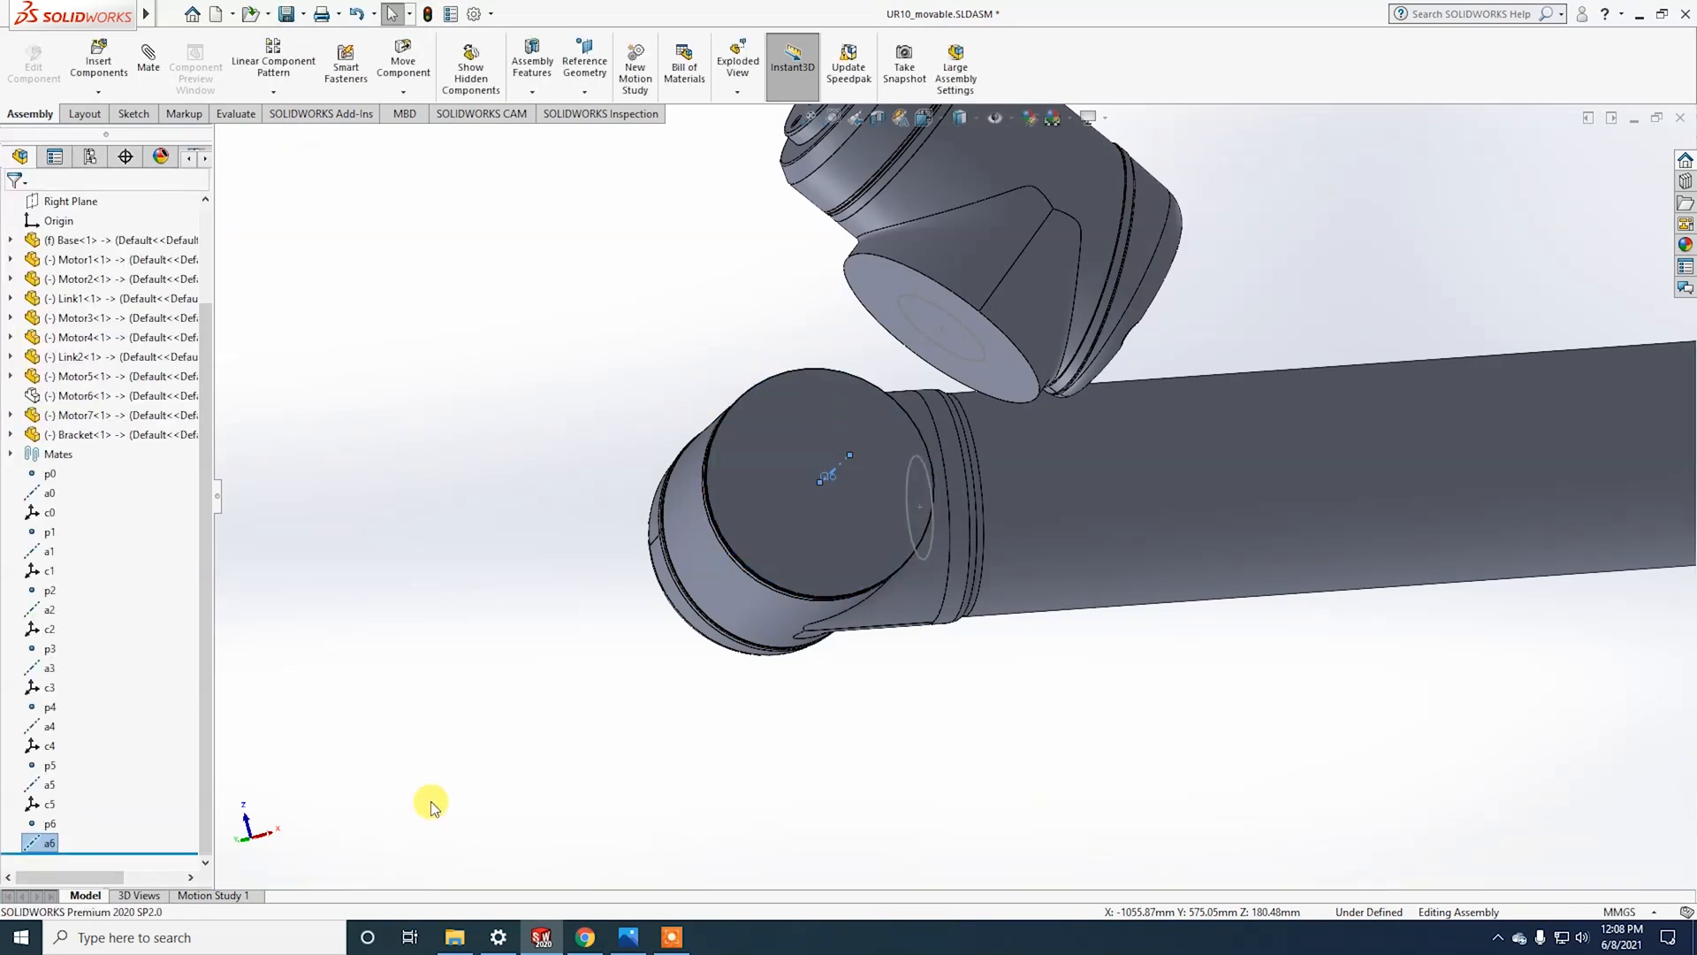
# Step: Create a coordinate system at point p6 with its Z axis set by Motor5's round end face, and name it c6
pyautogui.click(51, 824)
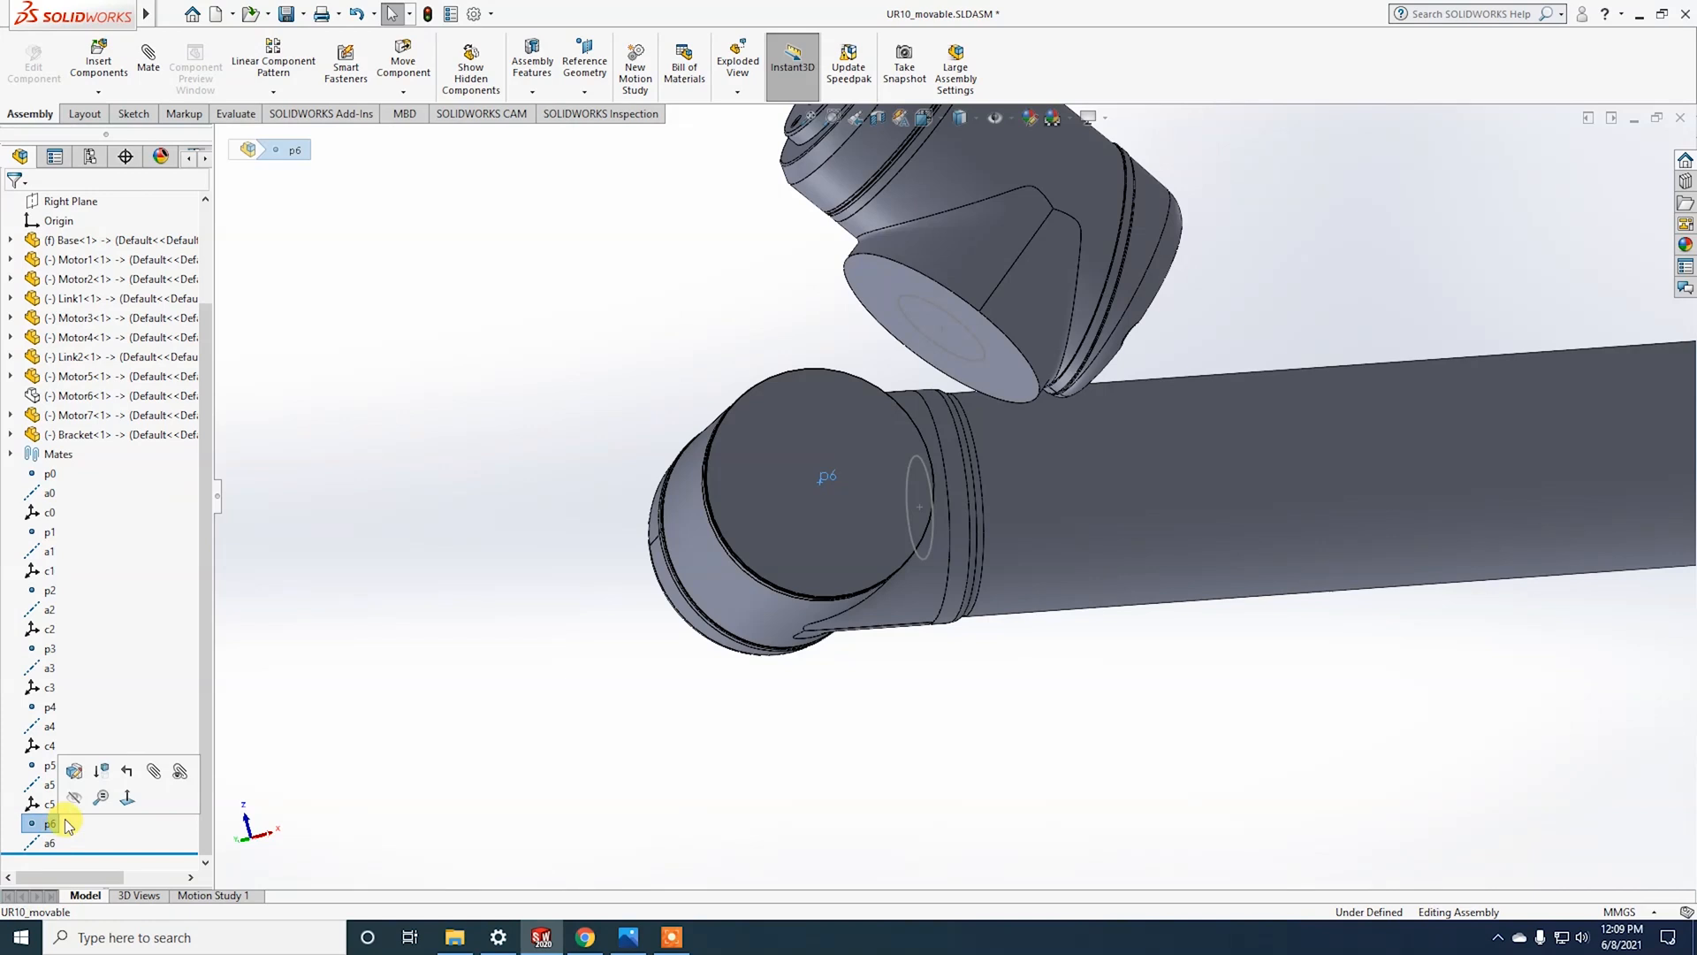
pyautogui.click(584, 66)
pyautogui.click(610, 155)
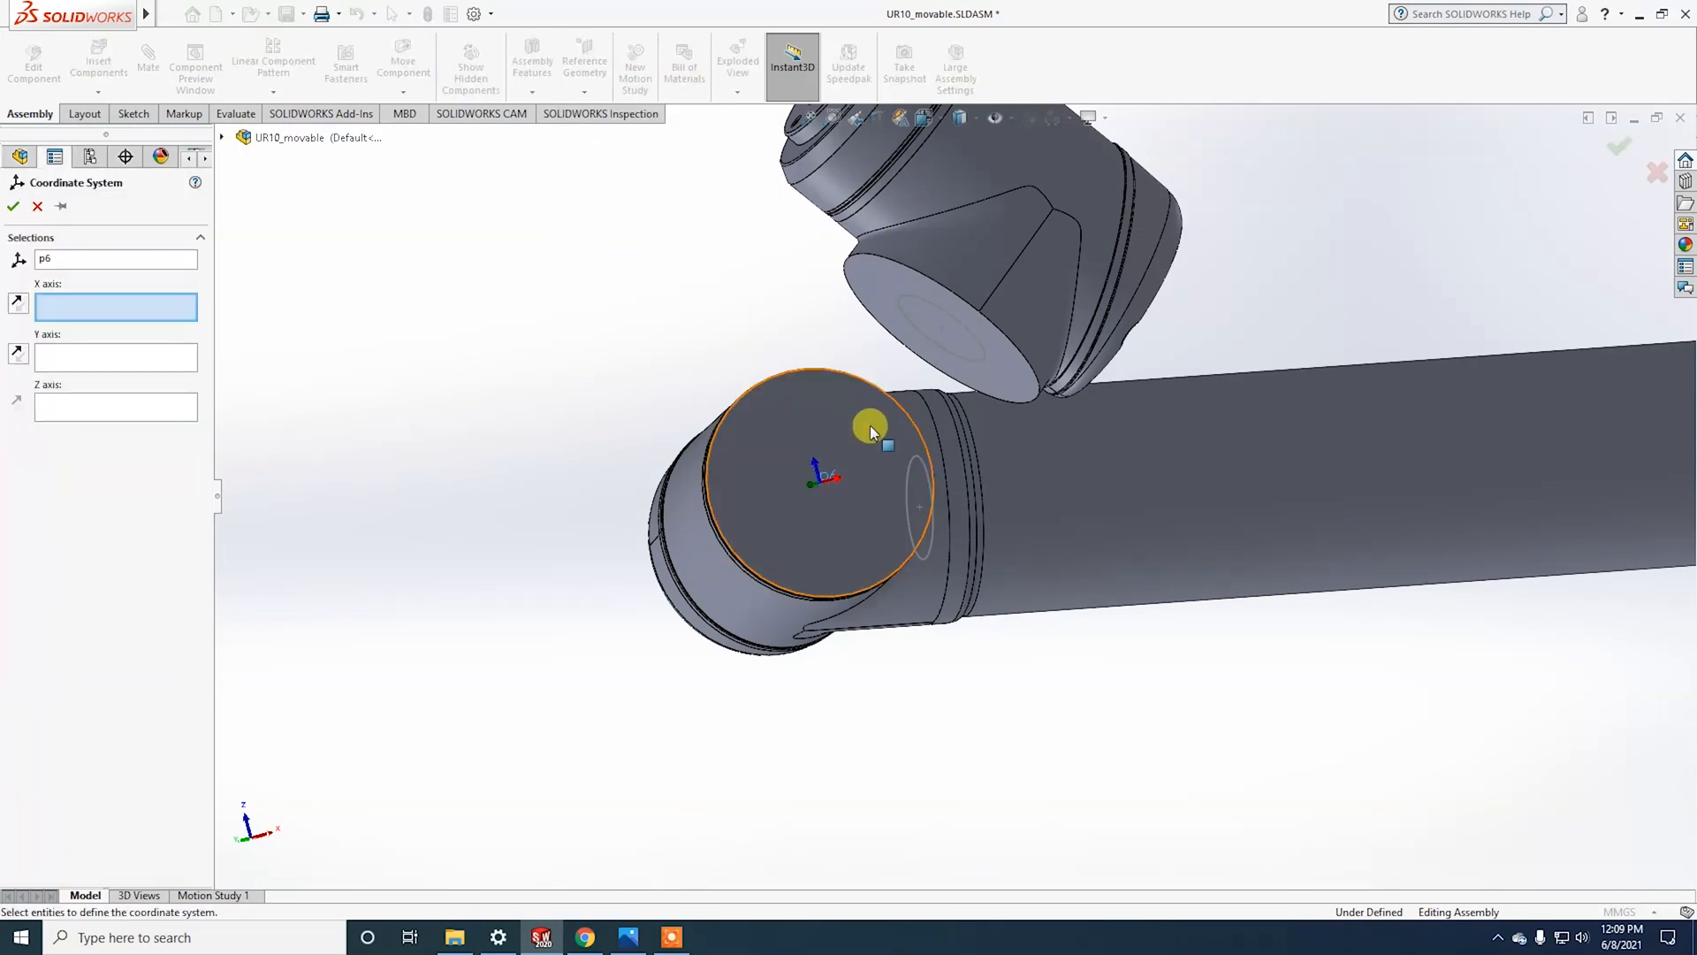
pyautogui.click(124, 409)
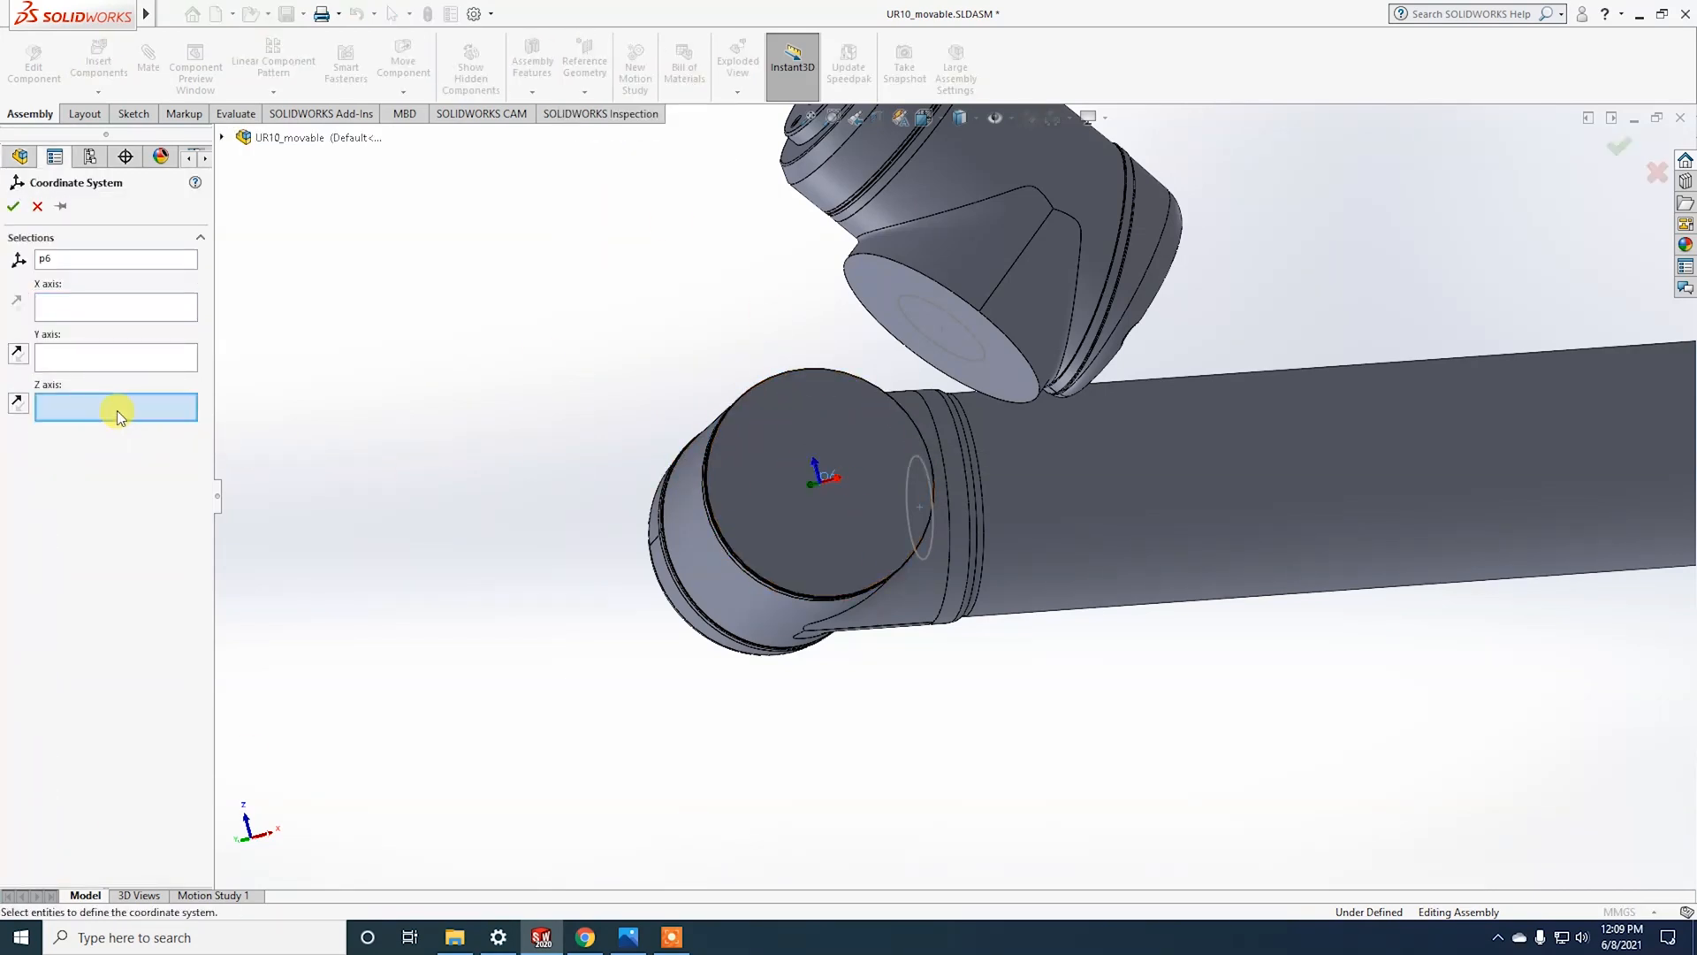
pyautogui.click(746, 463)
pyautogui.moveTo(492, 404); pyautogui.dragTo(548, 269, button='middle')
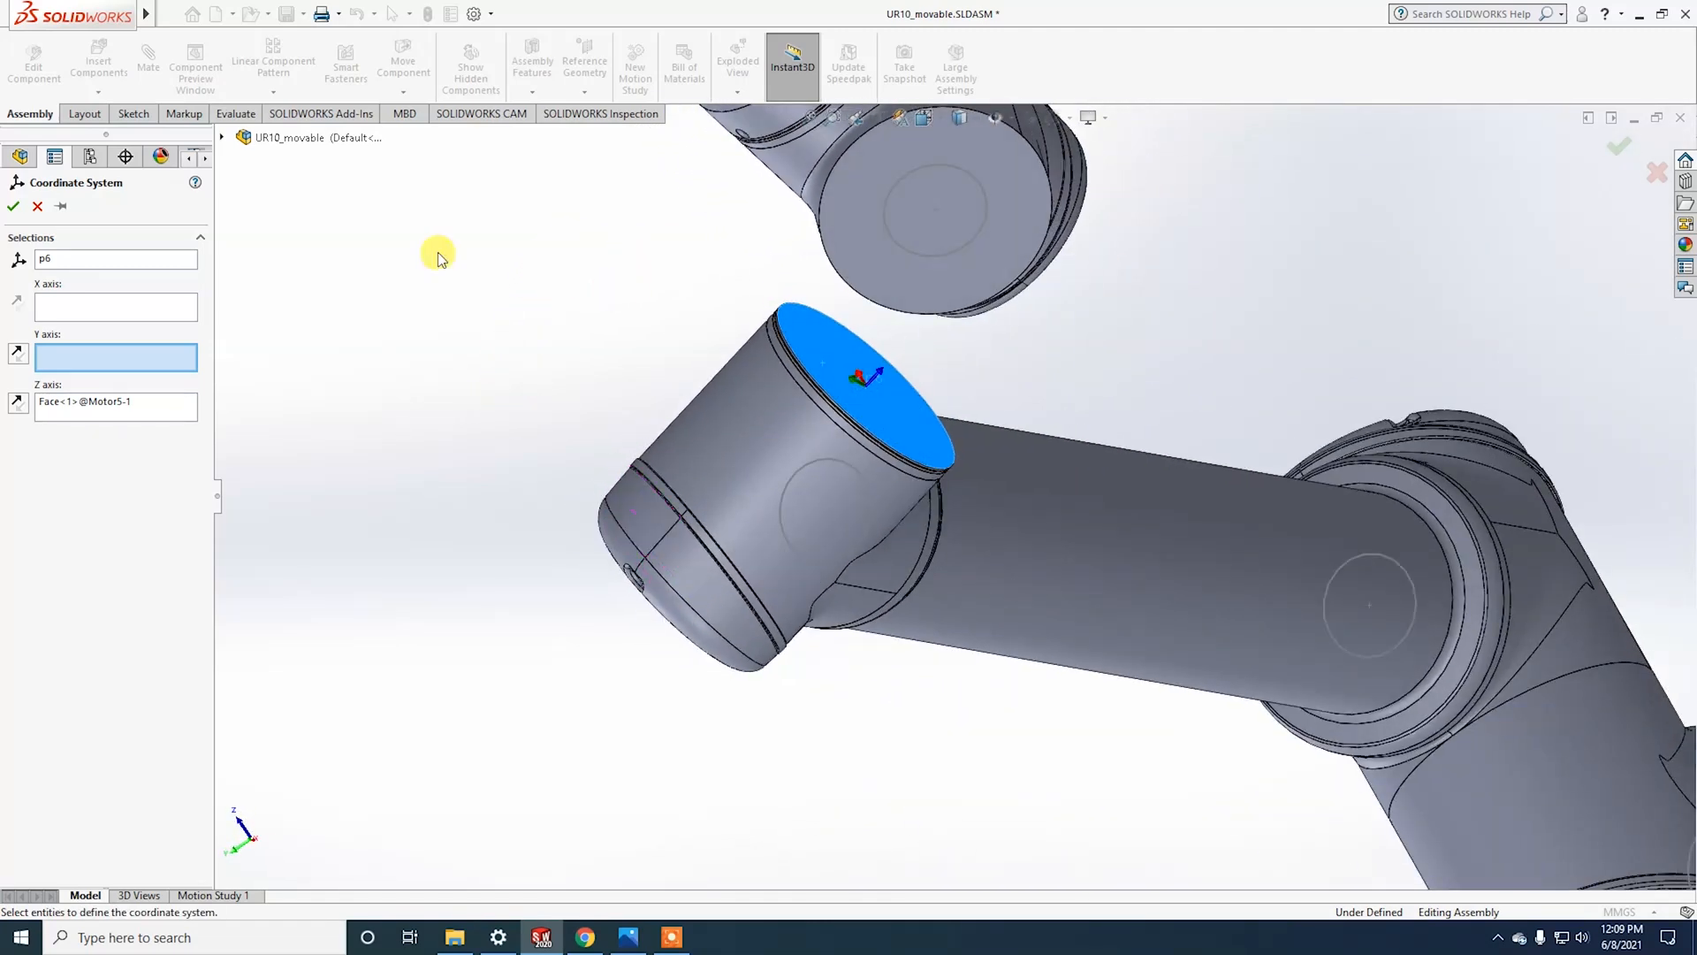
pyautogui.click(13, 206)
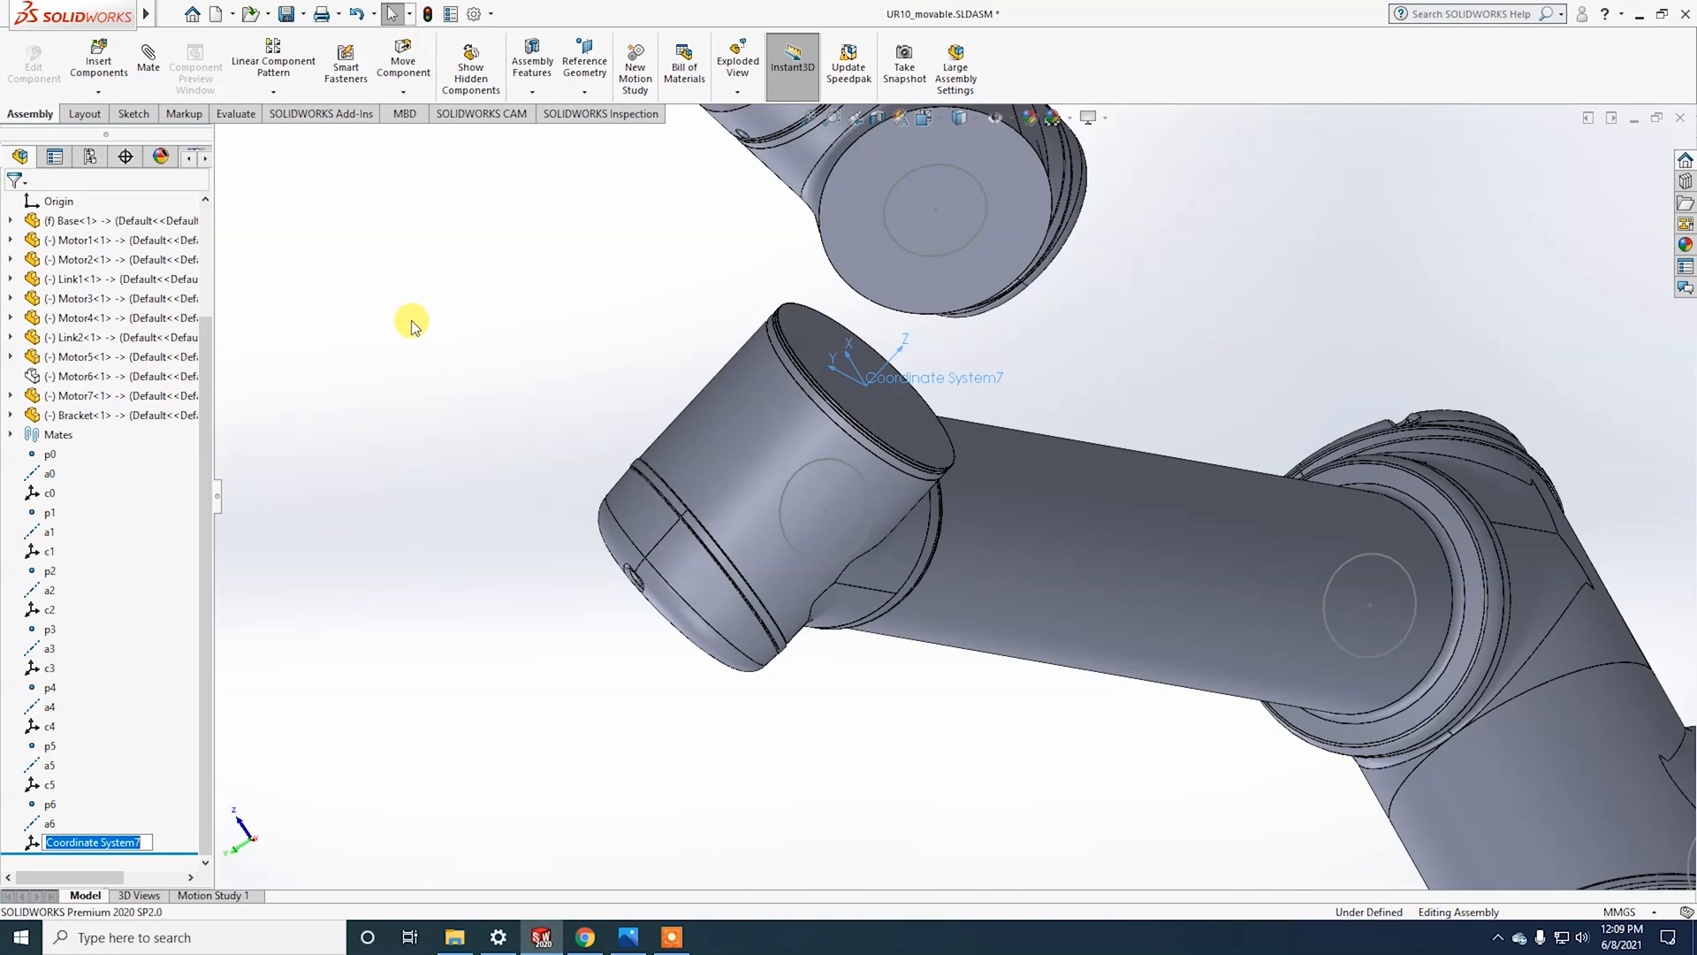
pyautogui.write('c6')
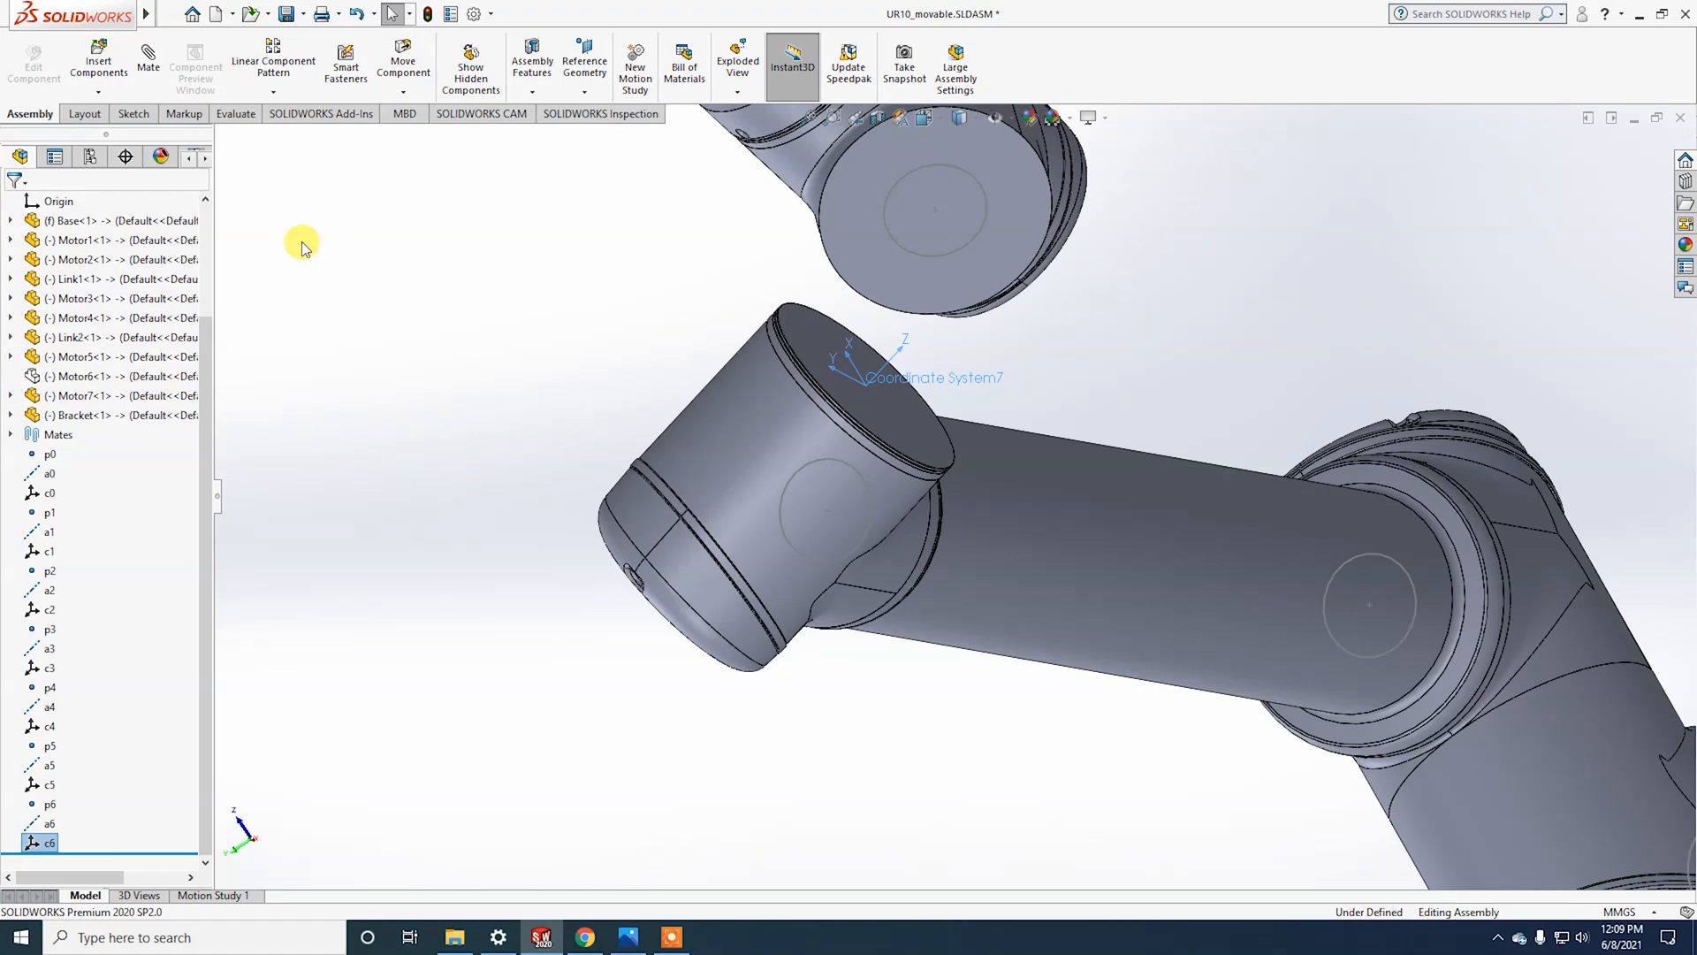
# Step: Show the hidden Motor6 component and hide Motor7
pyautogui.rightClick(84, 376)
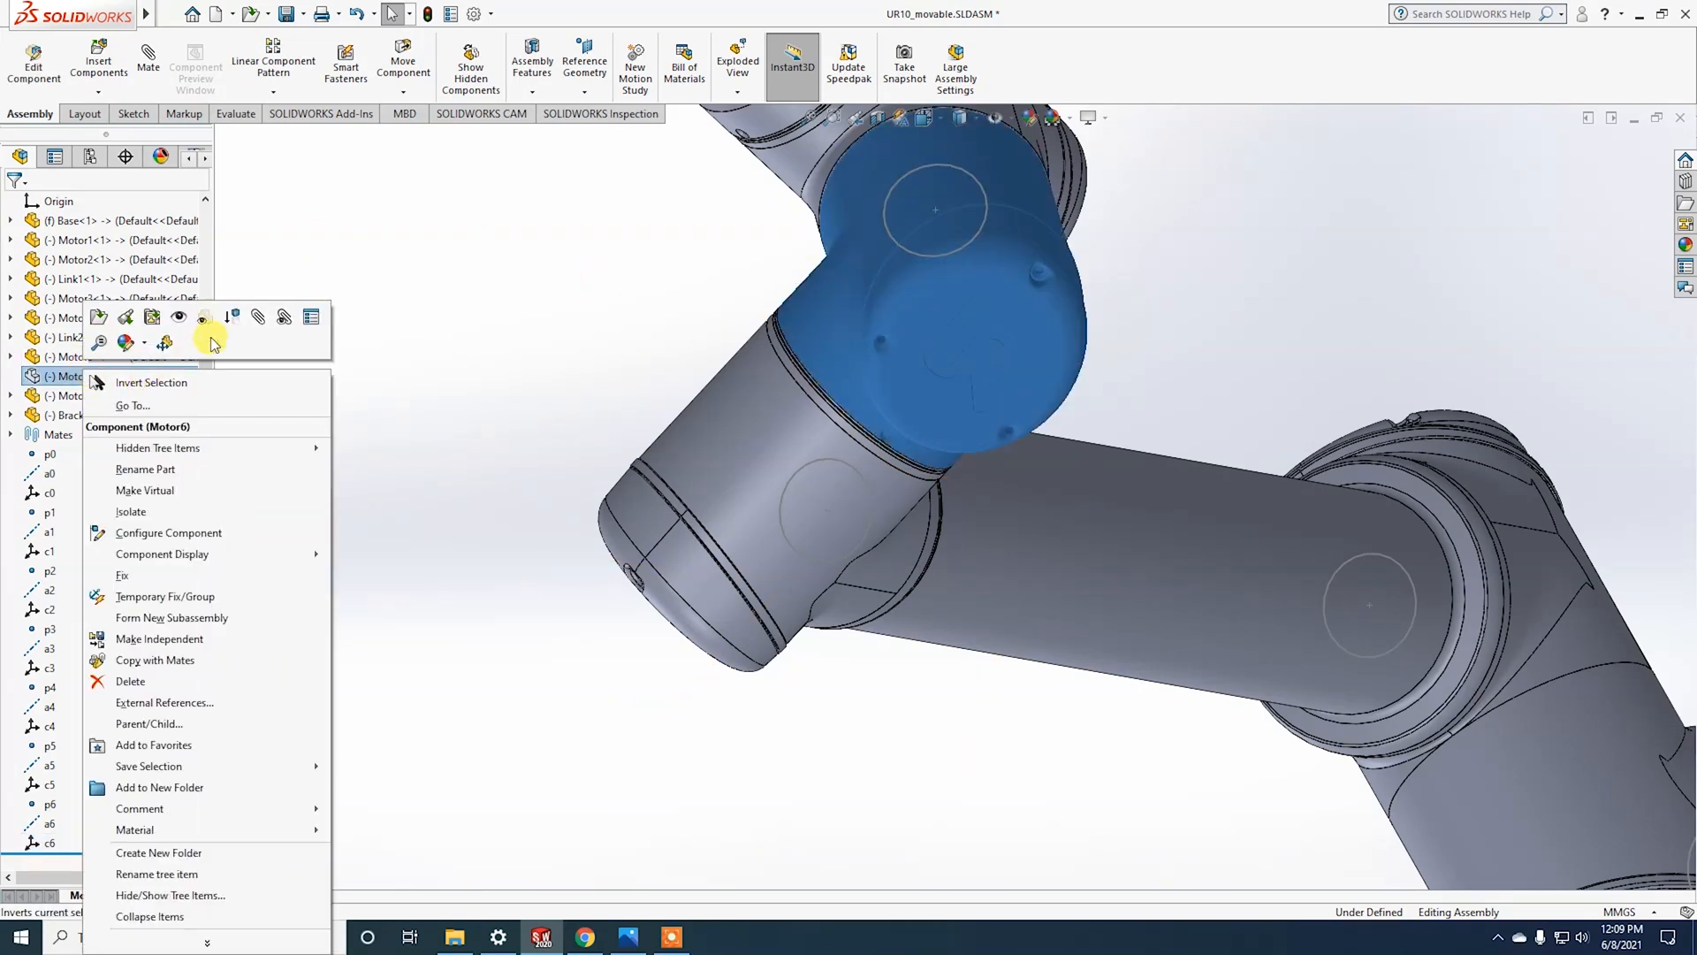
pyautogui.click(204, 318)
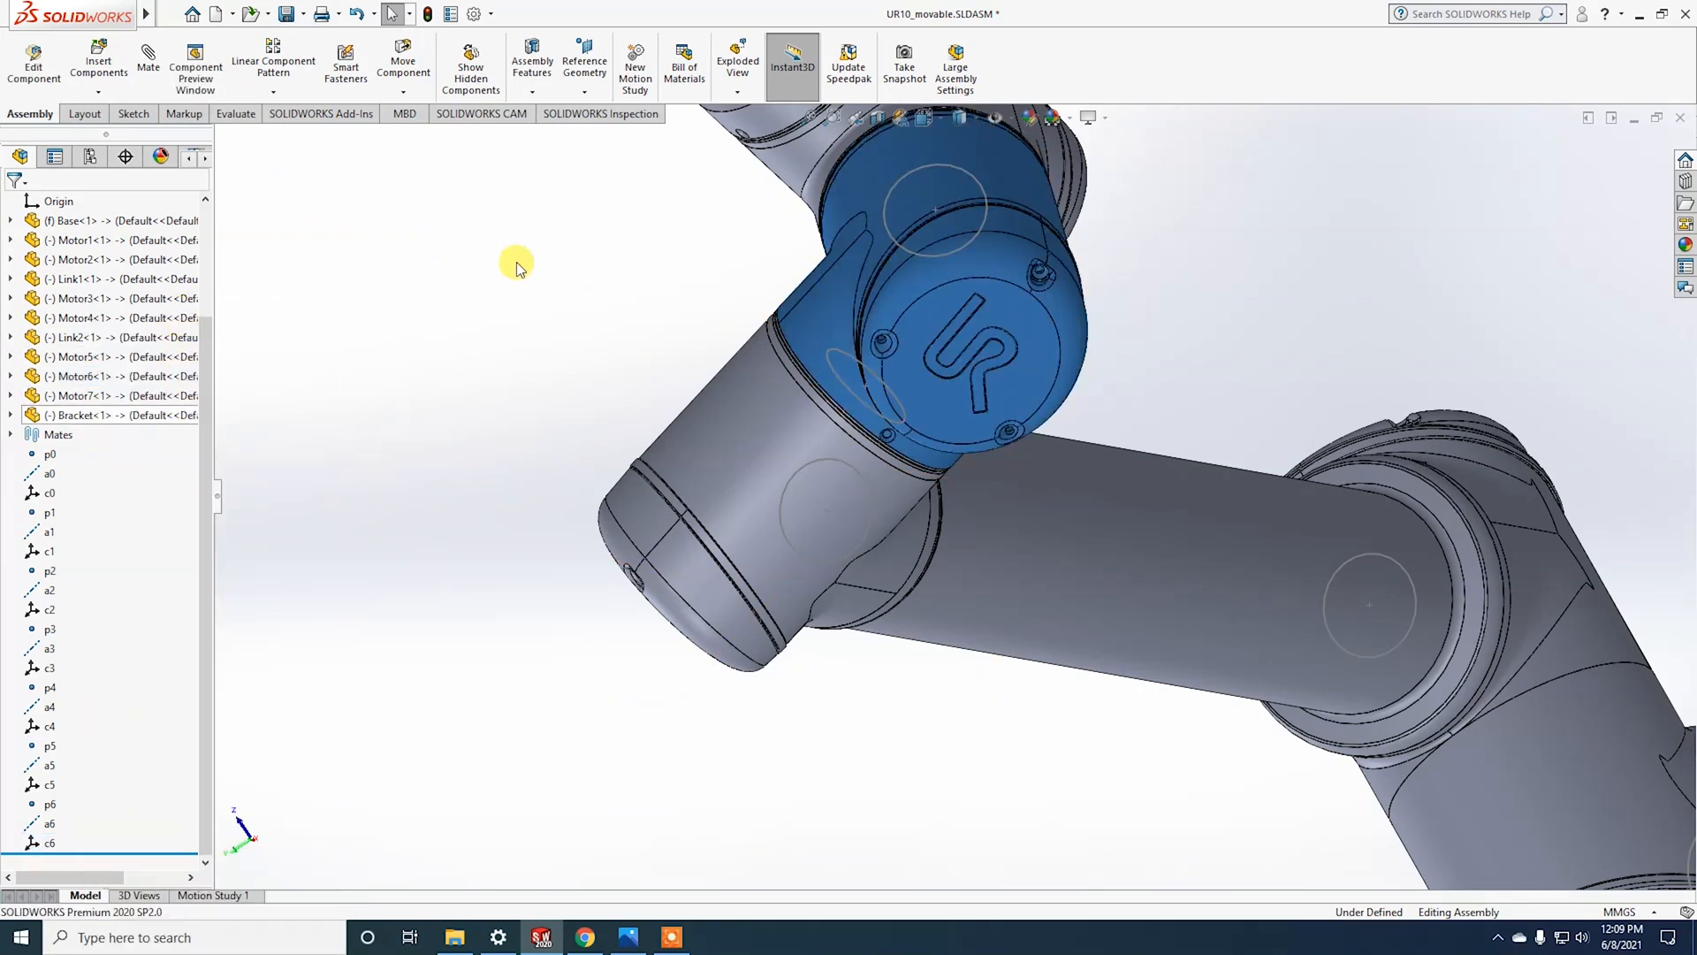
pyautogui.click(62, 838)
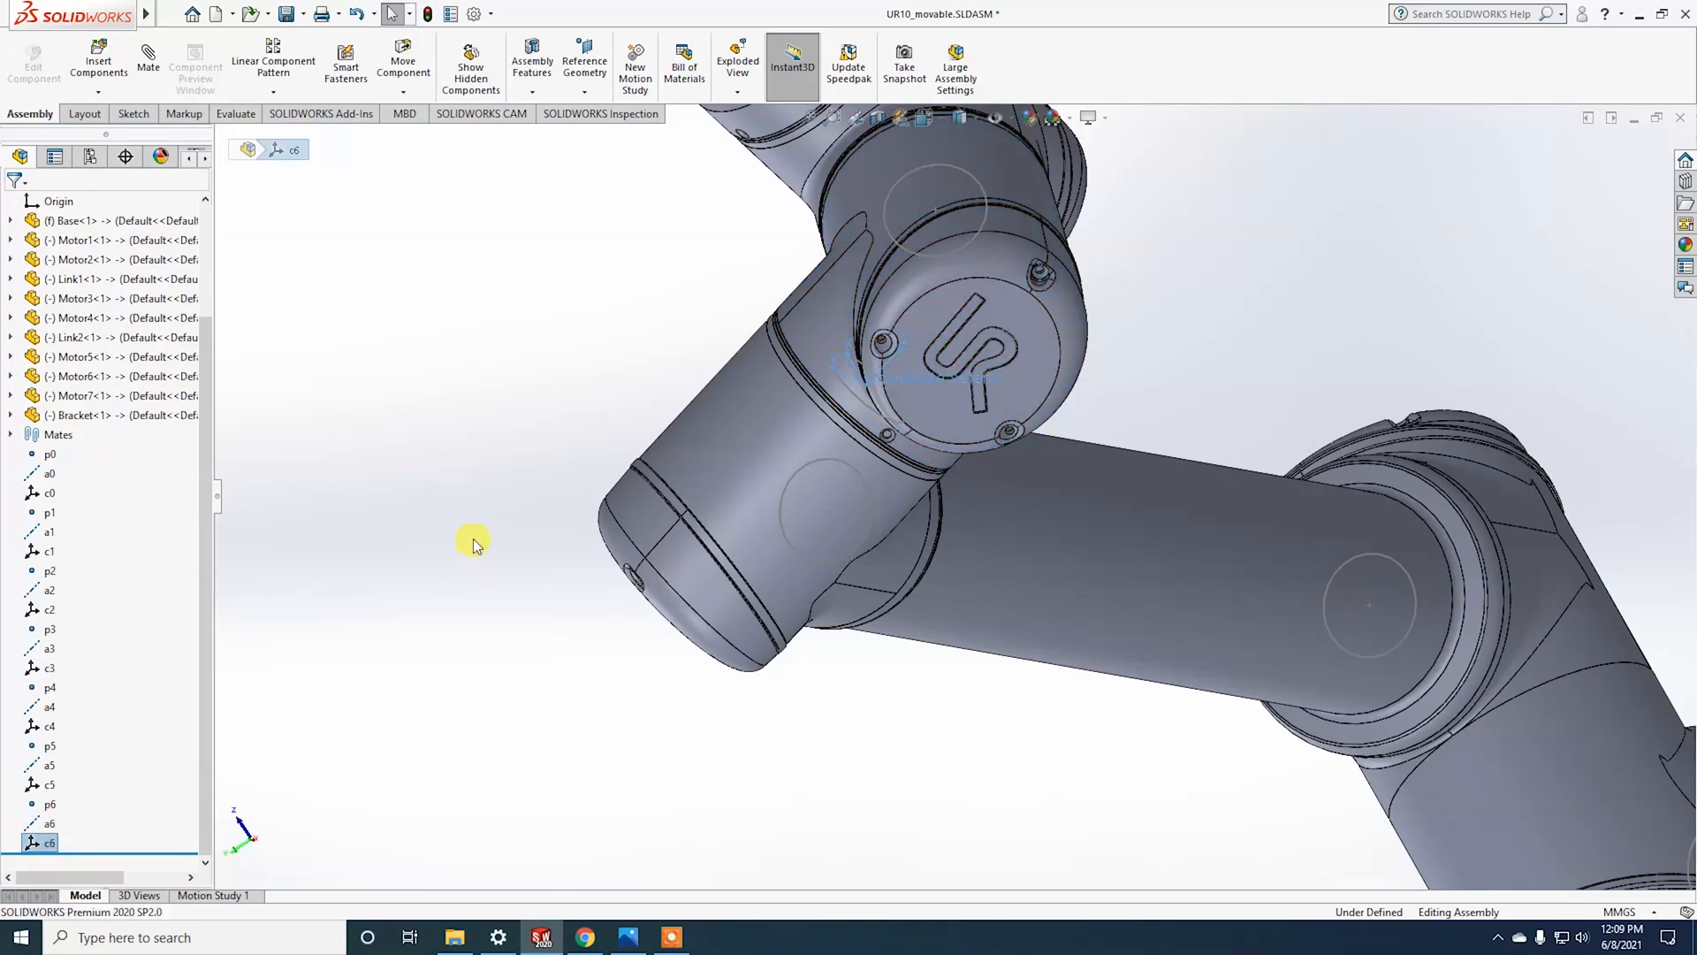
pyautogui.moveTo(474, 538); pyautogui.dragTo(554, 390, button='middle')
pyautogui.click(119, 398)
pyautogui.rightClick(119, 398)
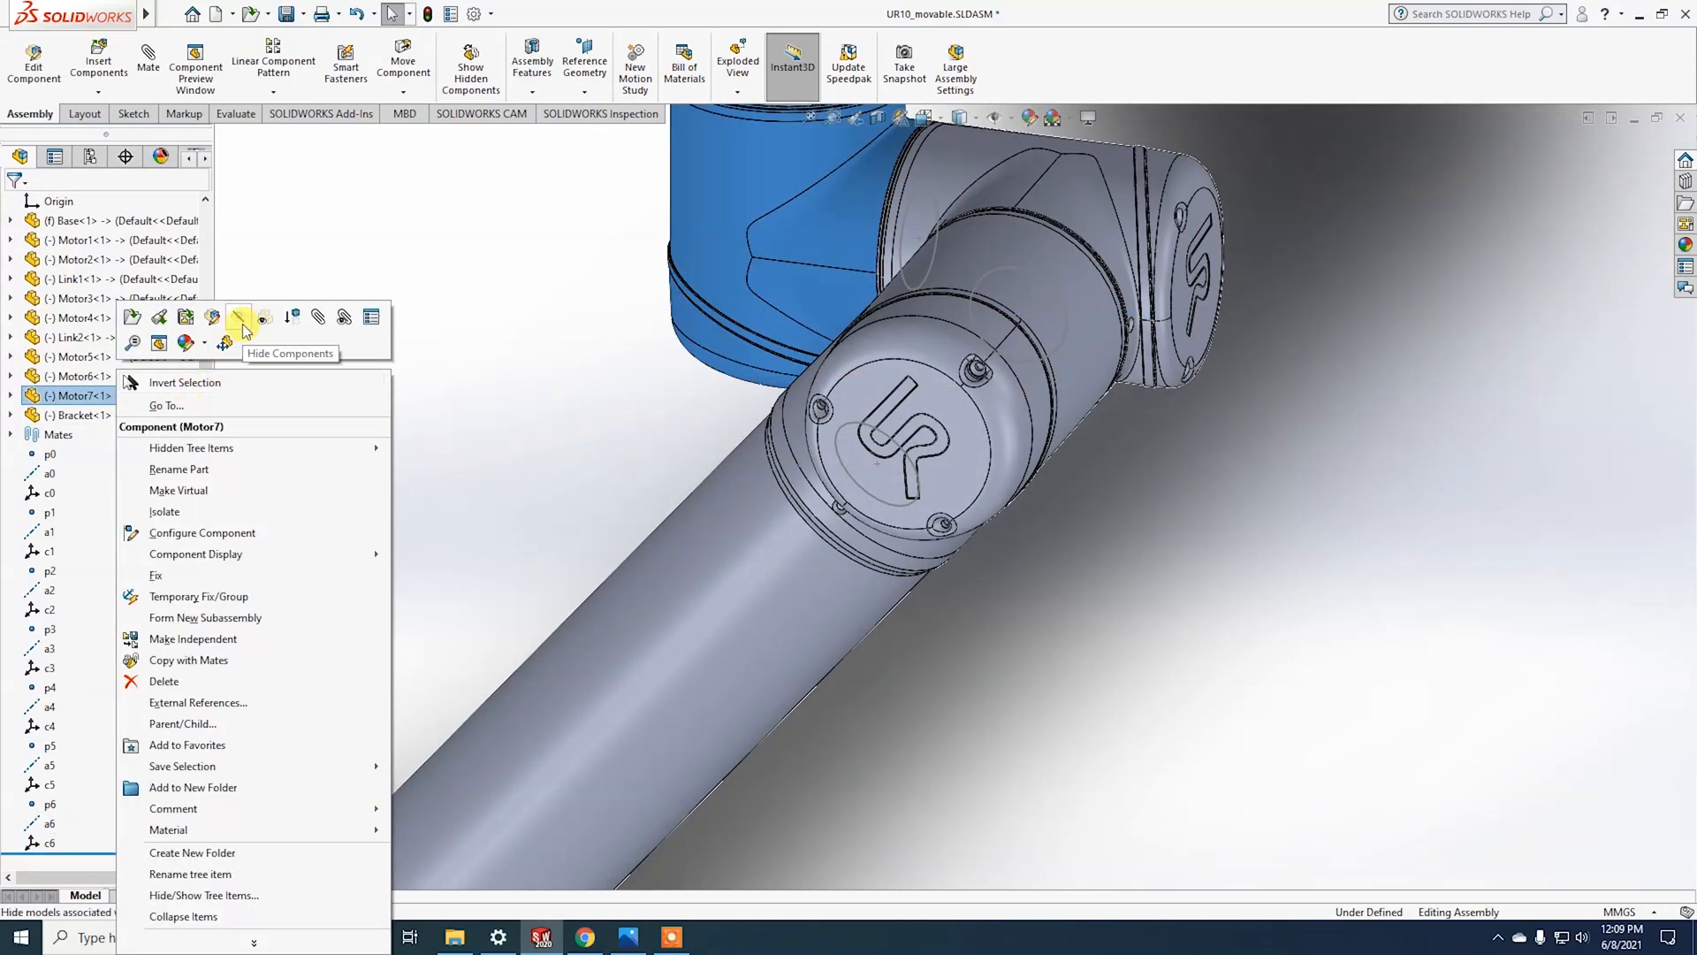
pyautogui.click(238, 320)
# Step: Add a reference point at the centre of Motor6's exposed round end face and name it p7
pyautogui.moveTo(499, 340); pyautogui.dragTo(639, 352, button='middle')
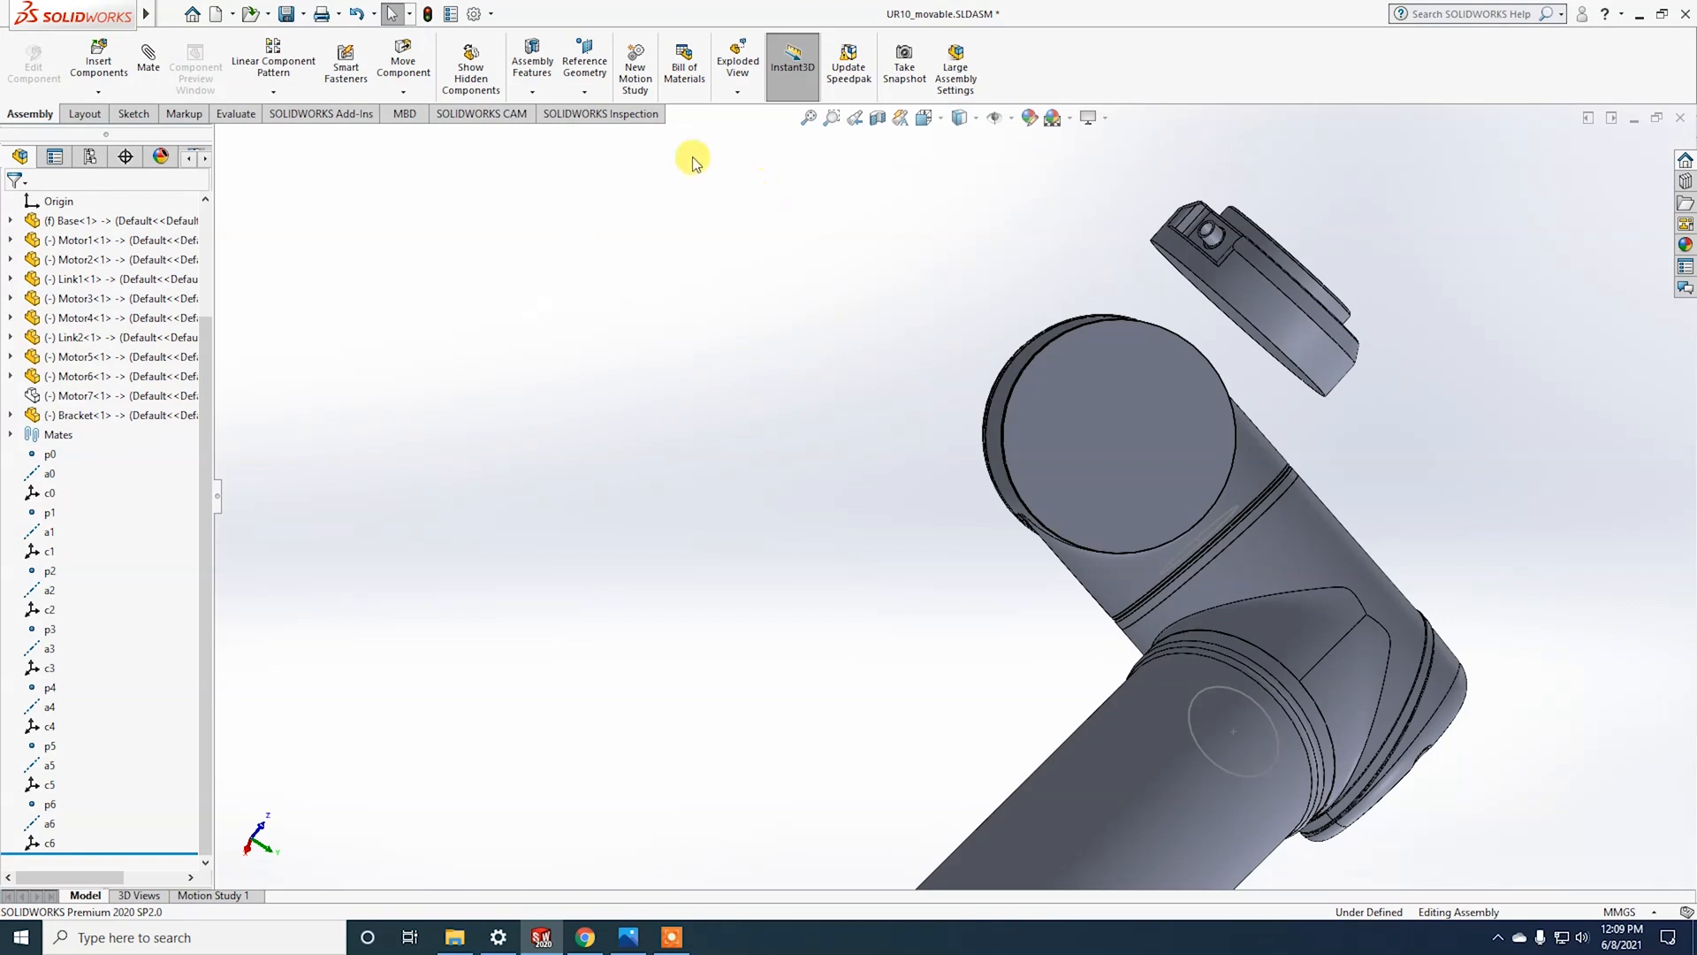
pyautogui.click(596, 71)
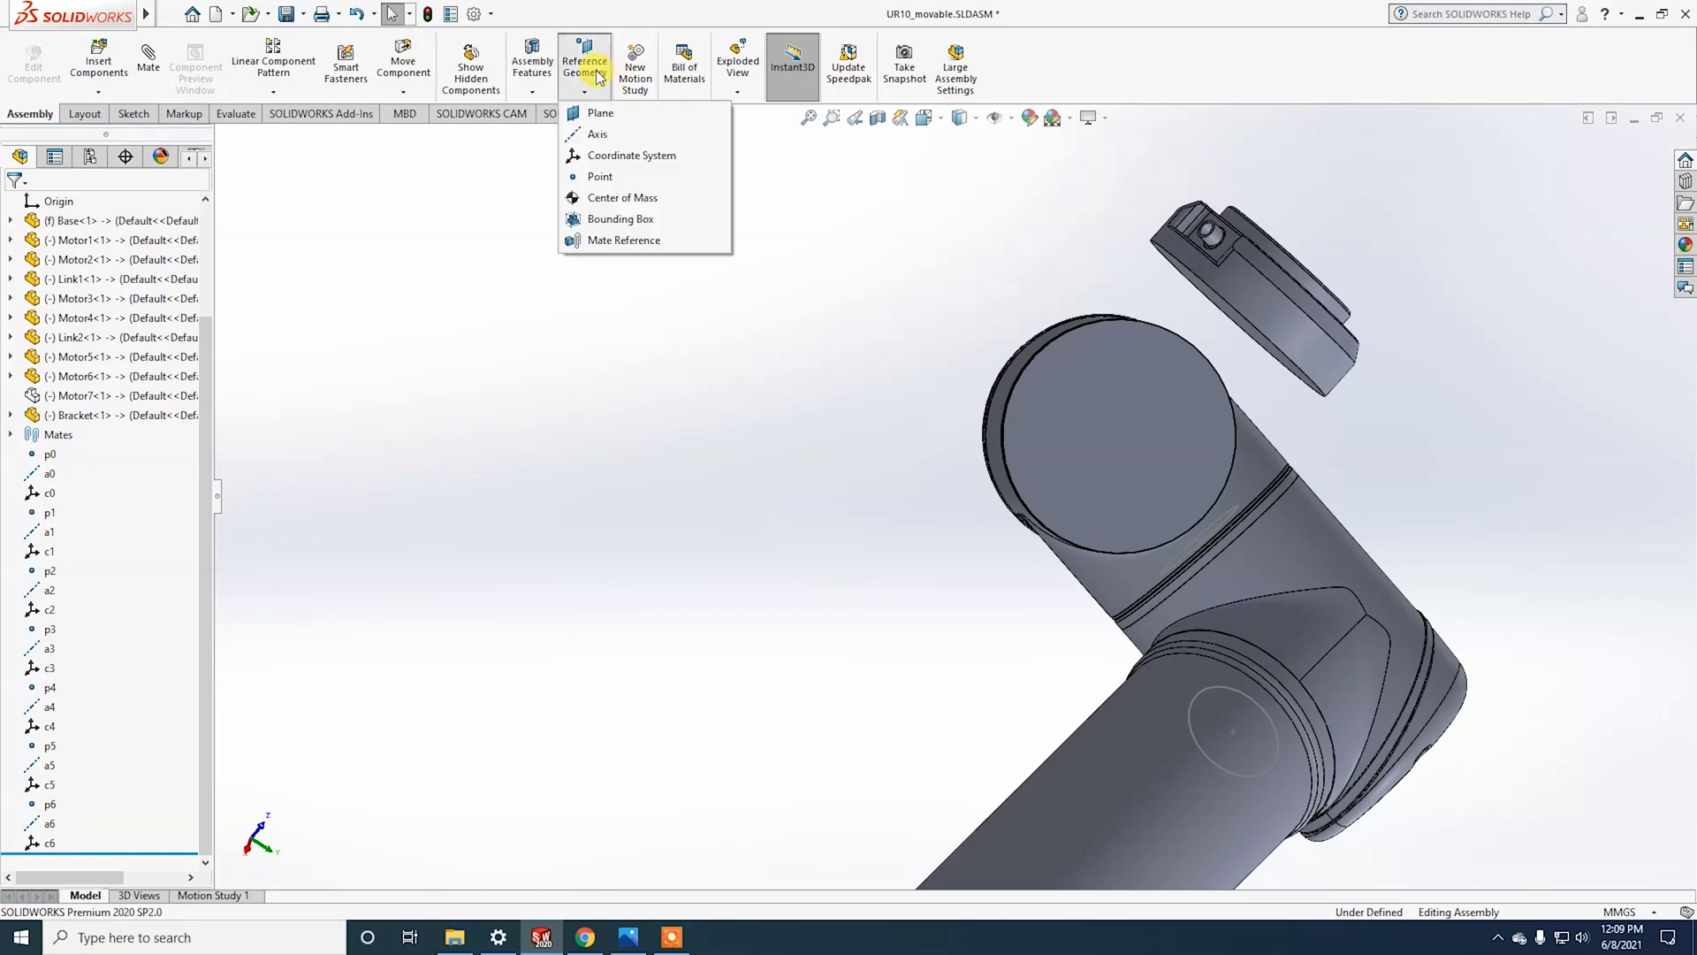
pyautogui.click(599, 176)
pyautogui.click(1158, 433)
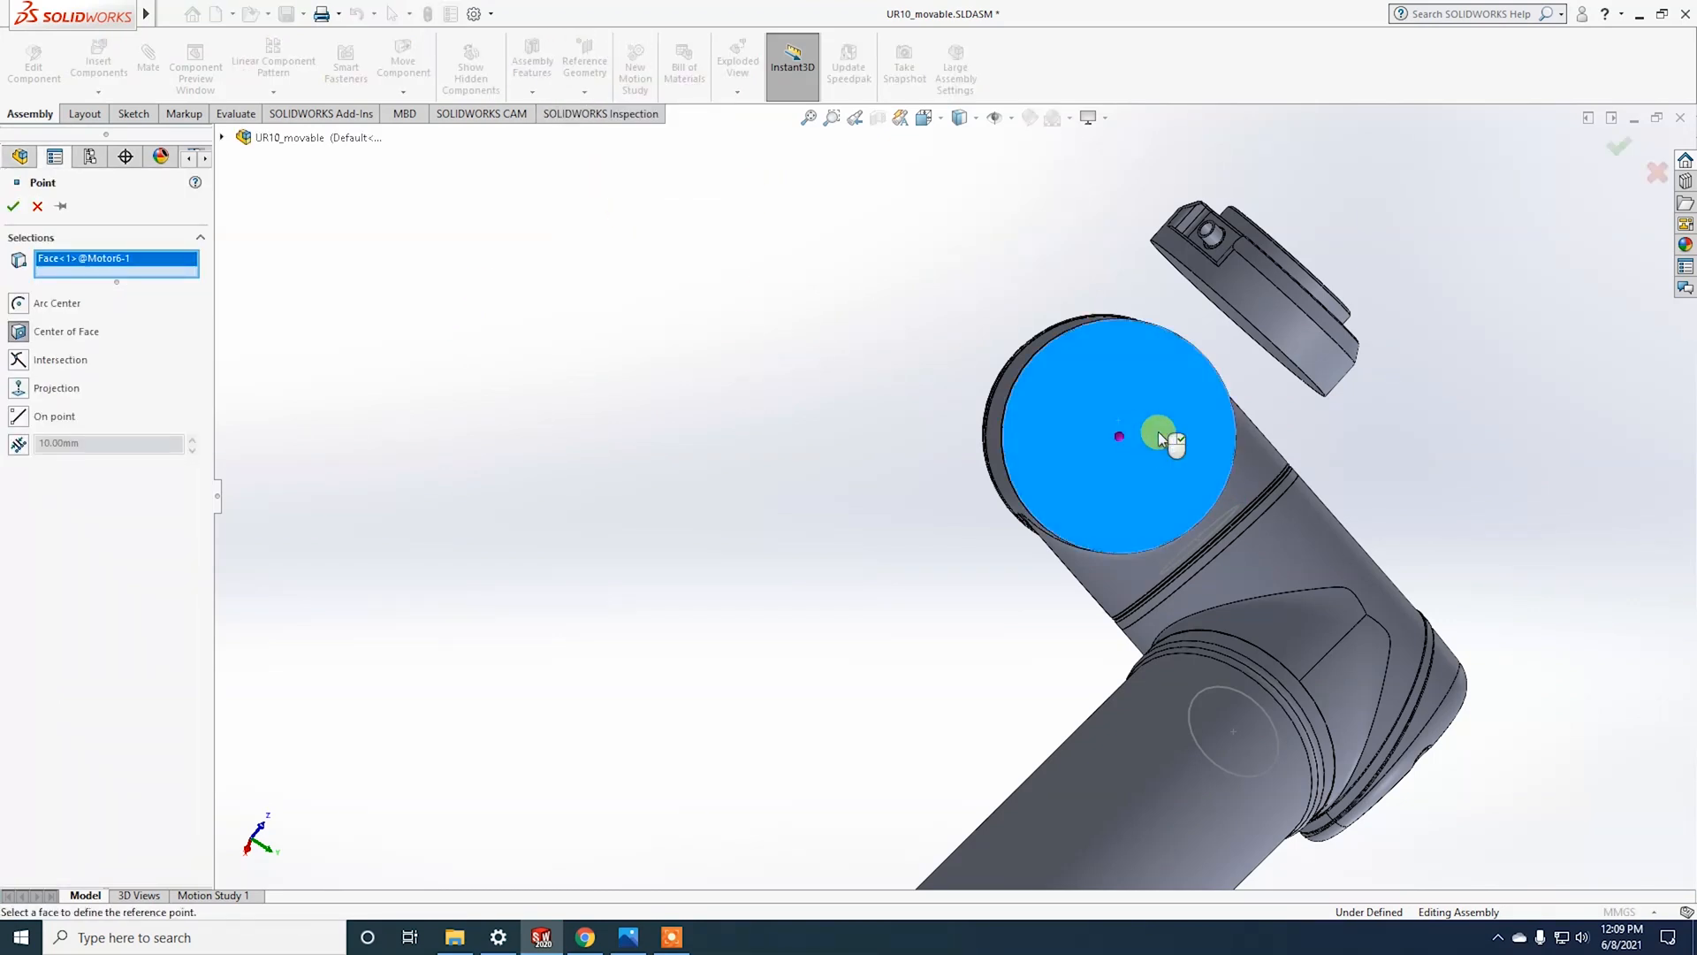
pyautogui.click(16, 207)
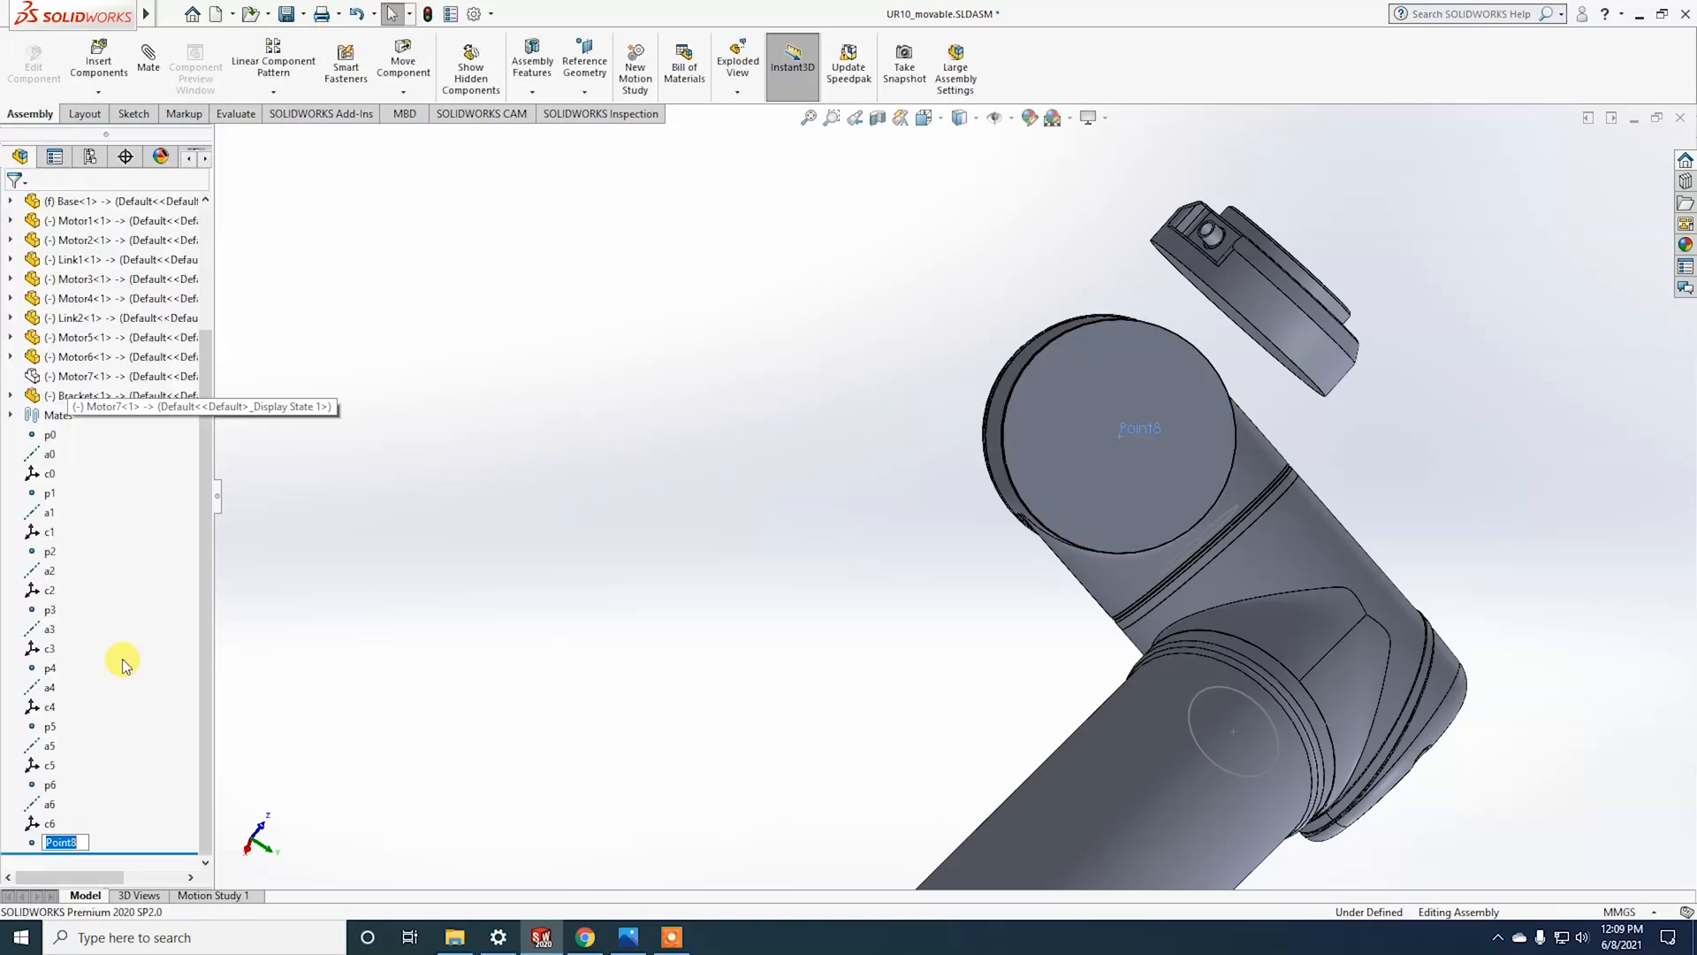
pyautogui.write('p7')
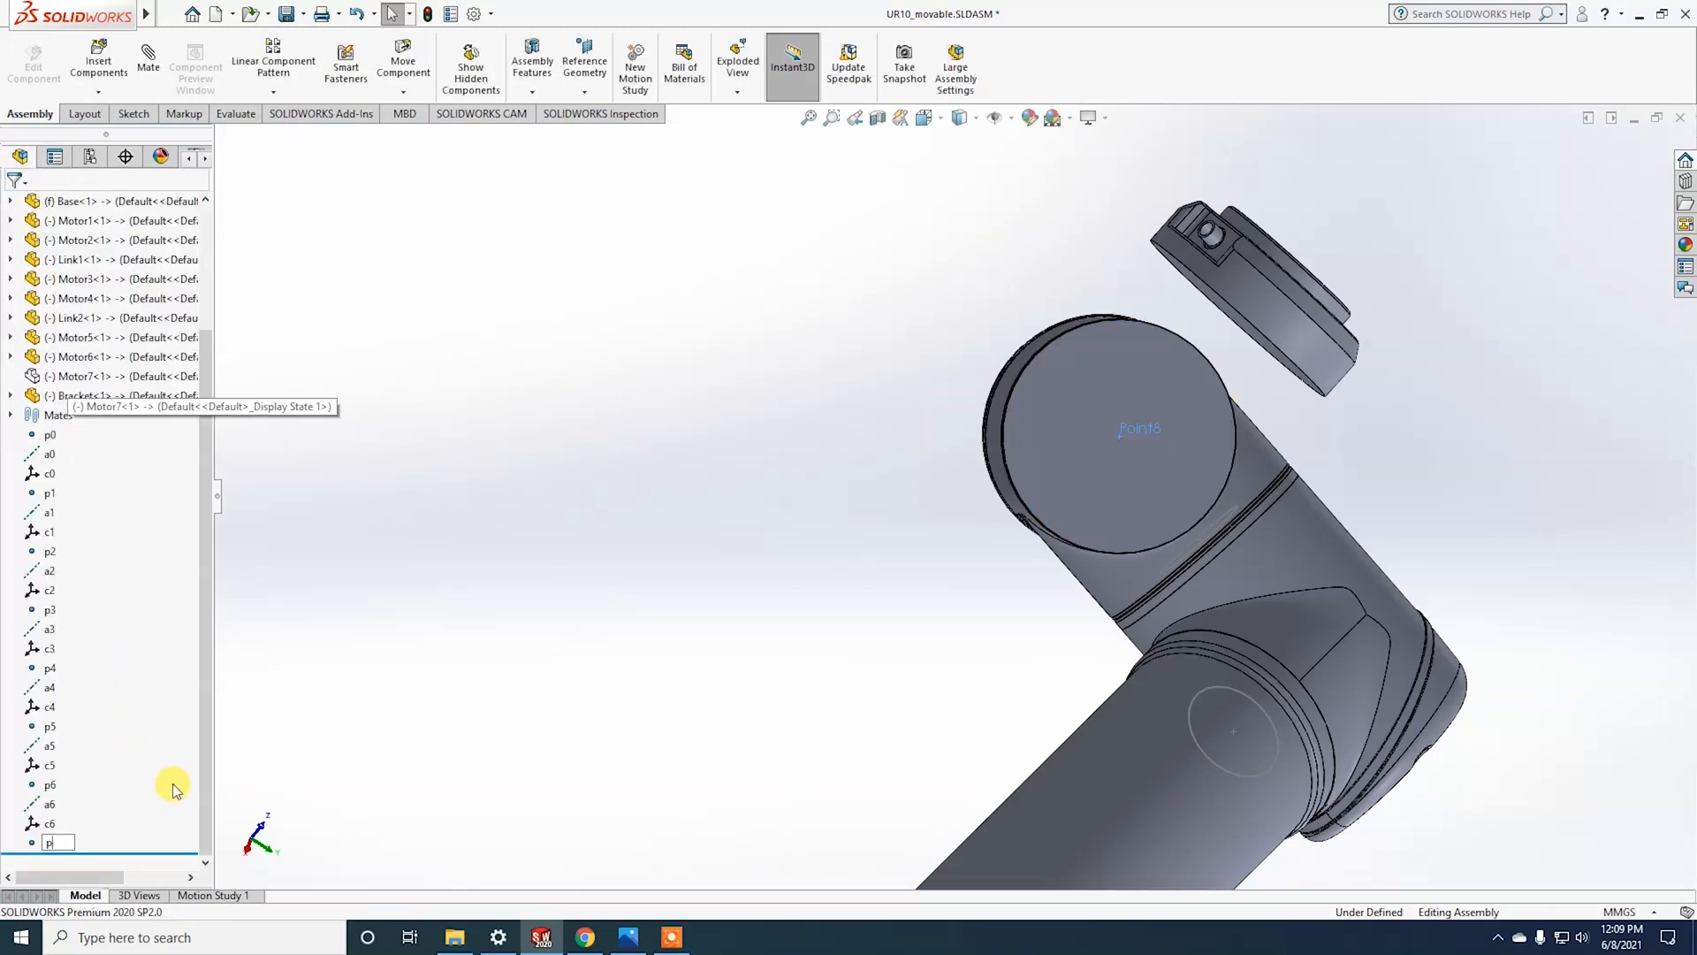
pyautogui.press('Return')
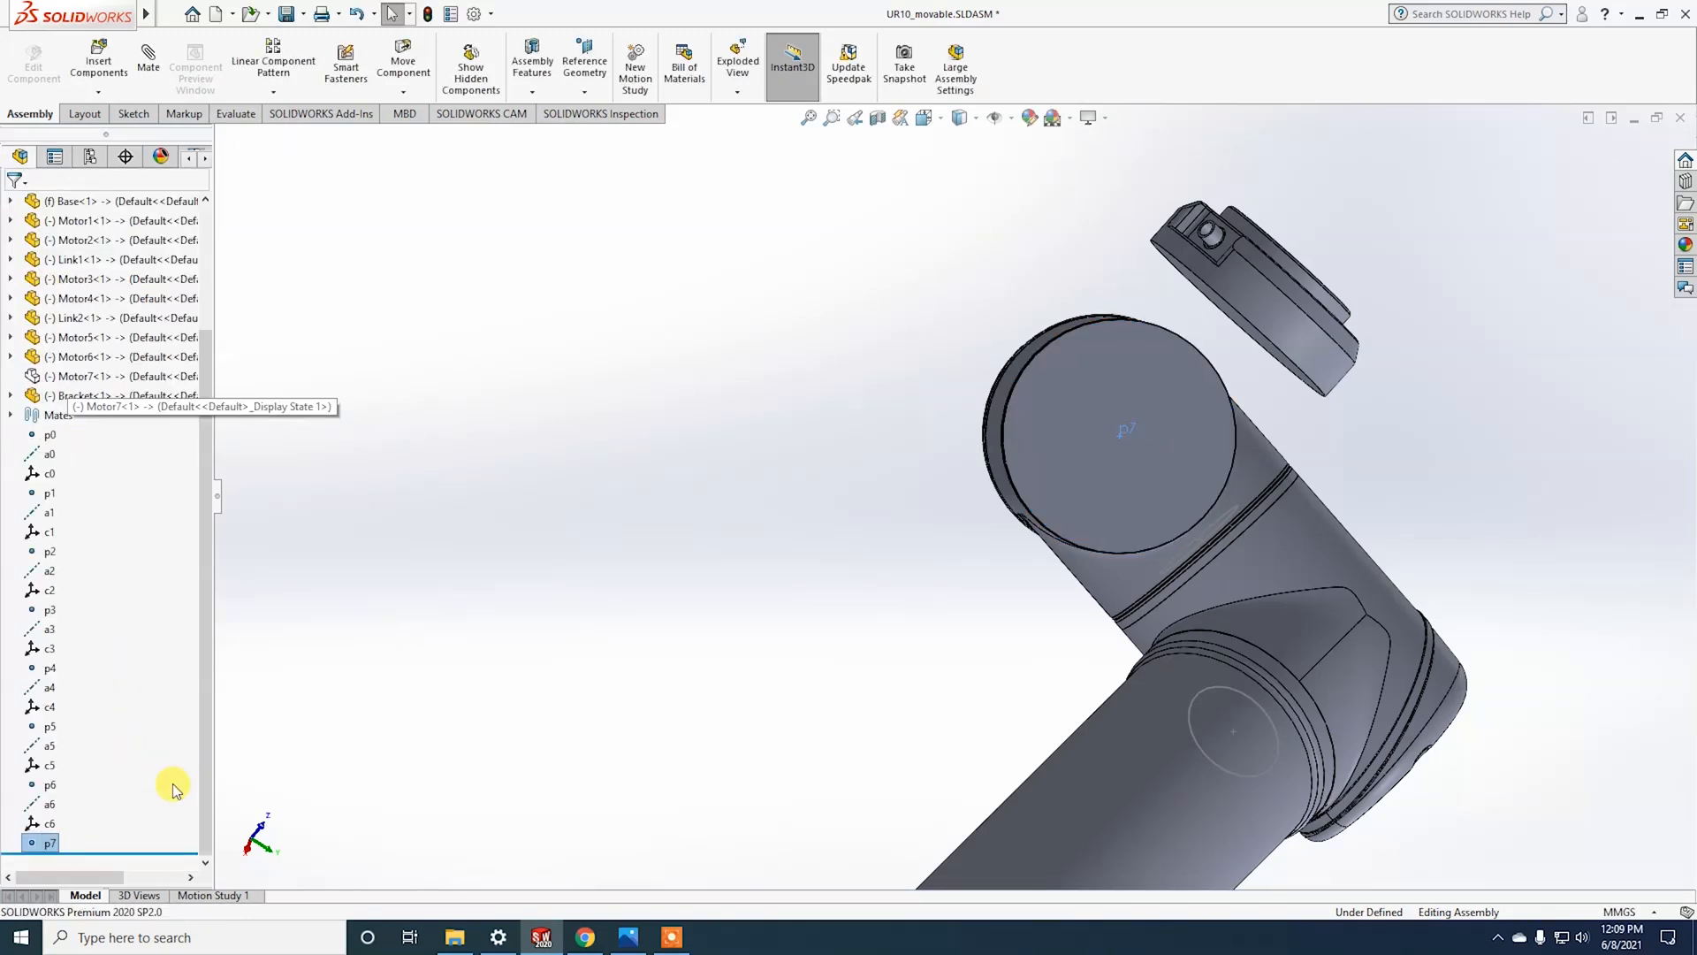
# Step: Create a reference axis through point p7 normal to Motor6's round end face and name it a7
pyautogui.click(585, 64)
pyautogui.click(598, 133)
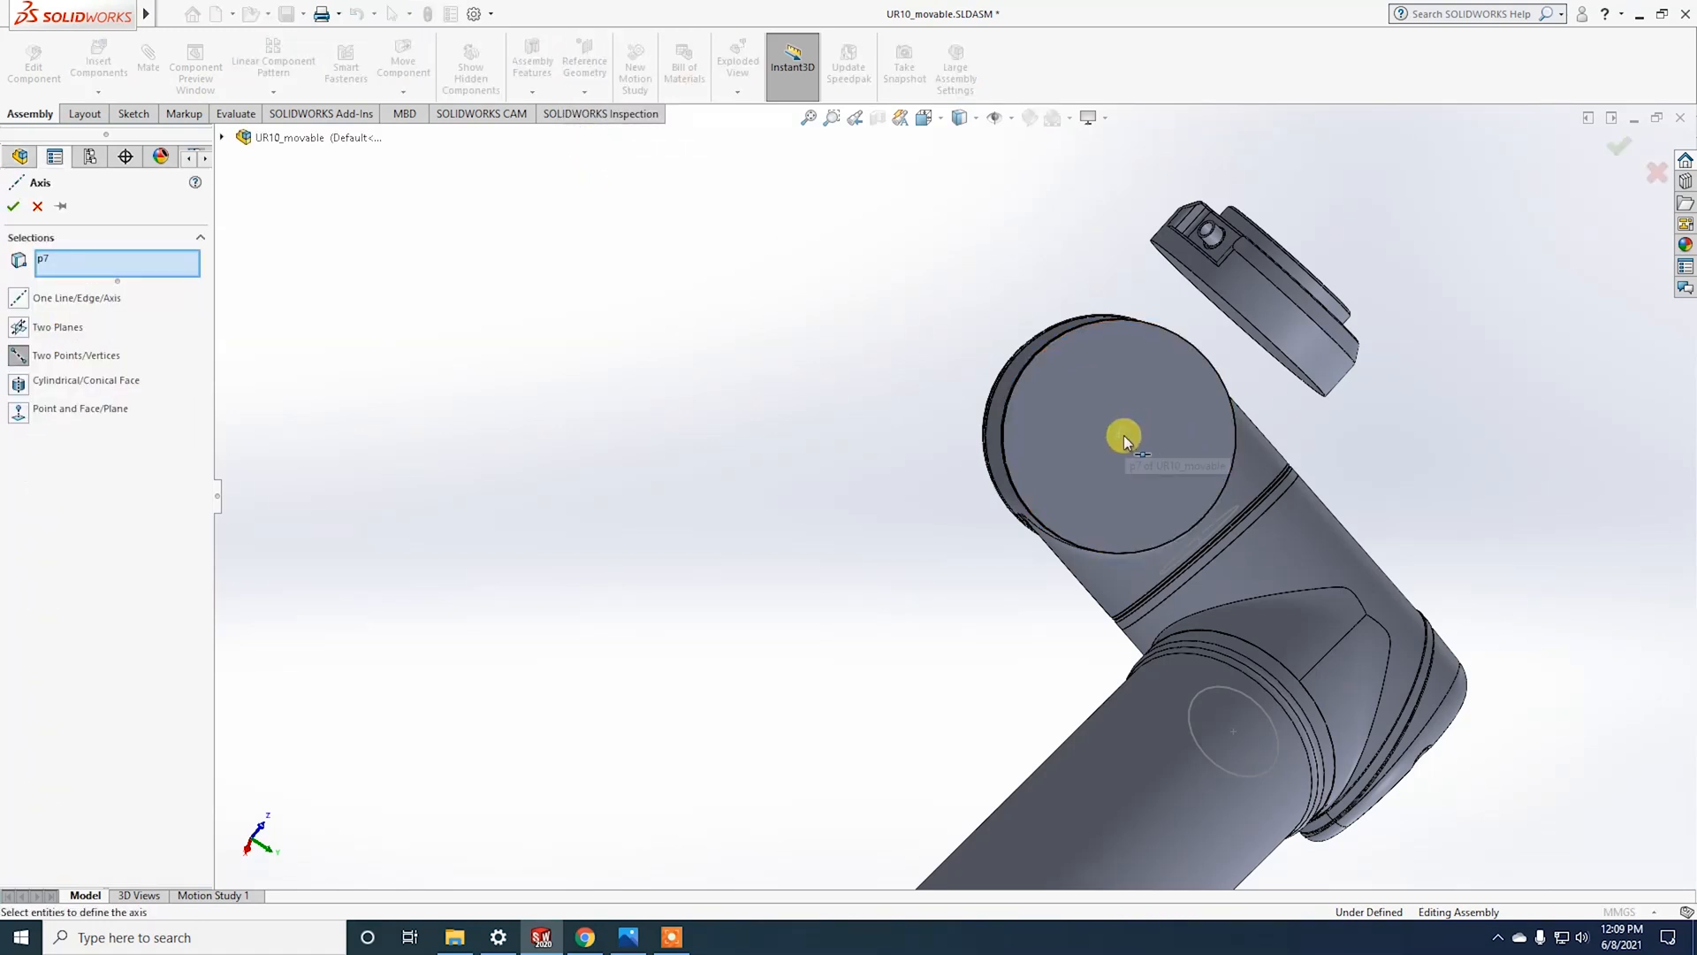
pyautogui.click(1121, 437)
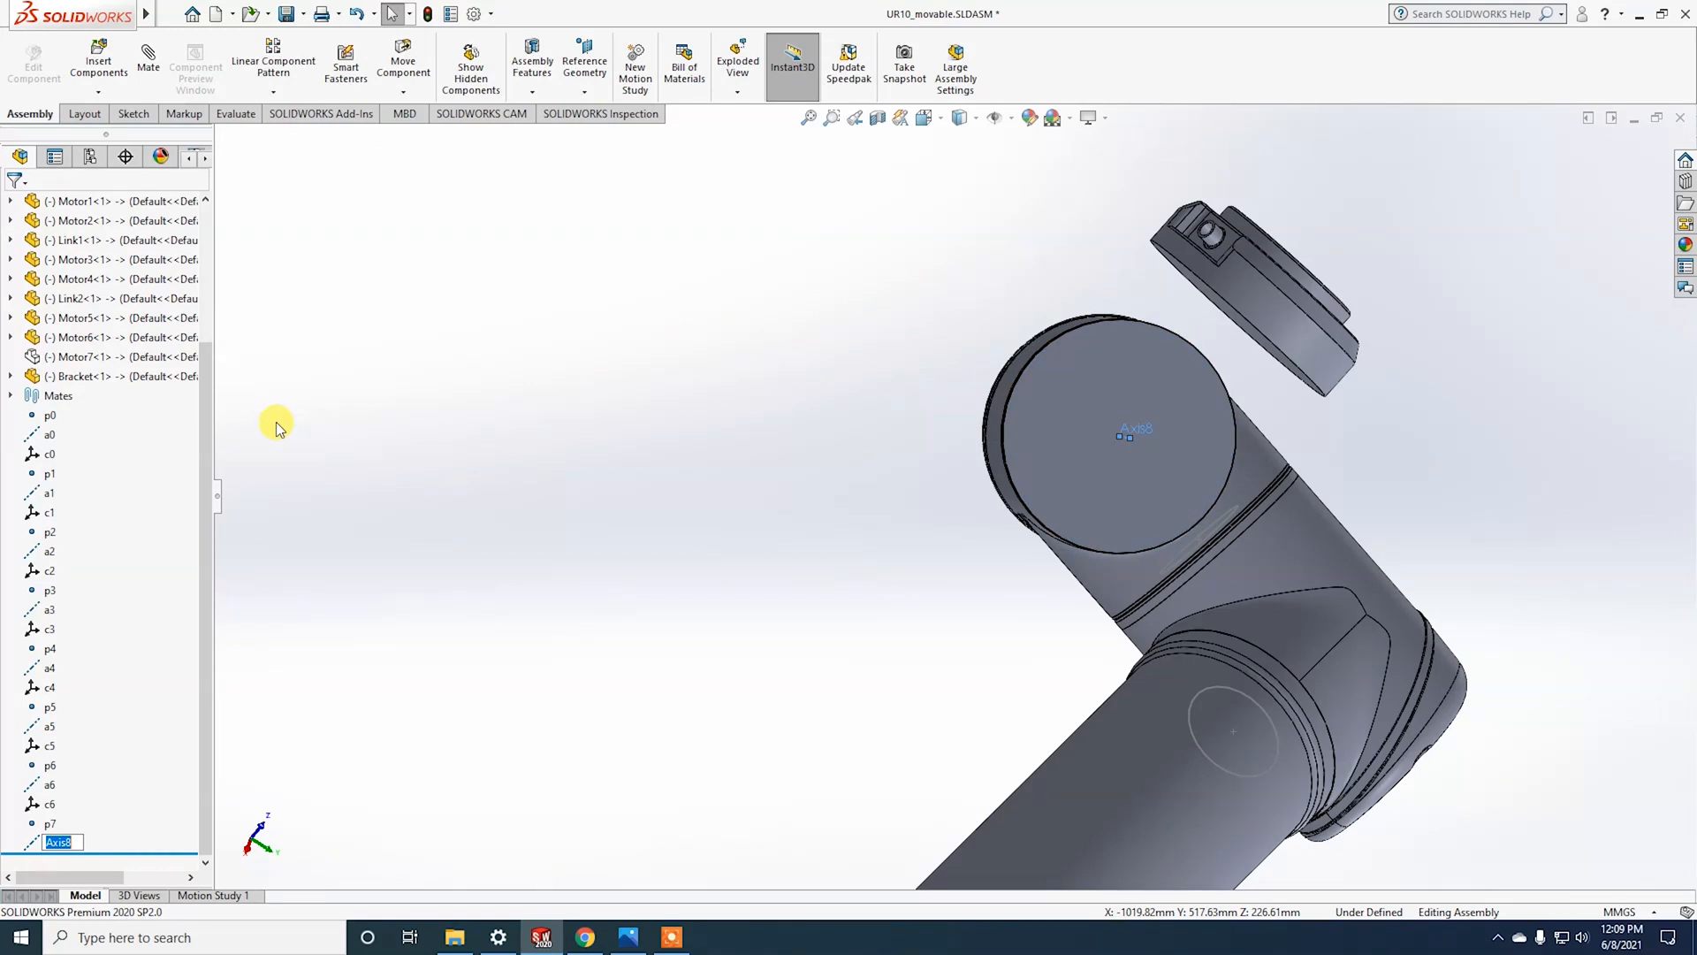
pyautogui.write('a7')
pyautogui.press('Return')
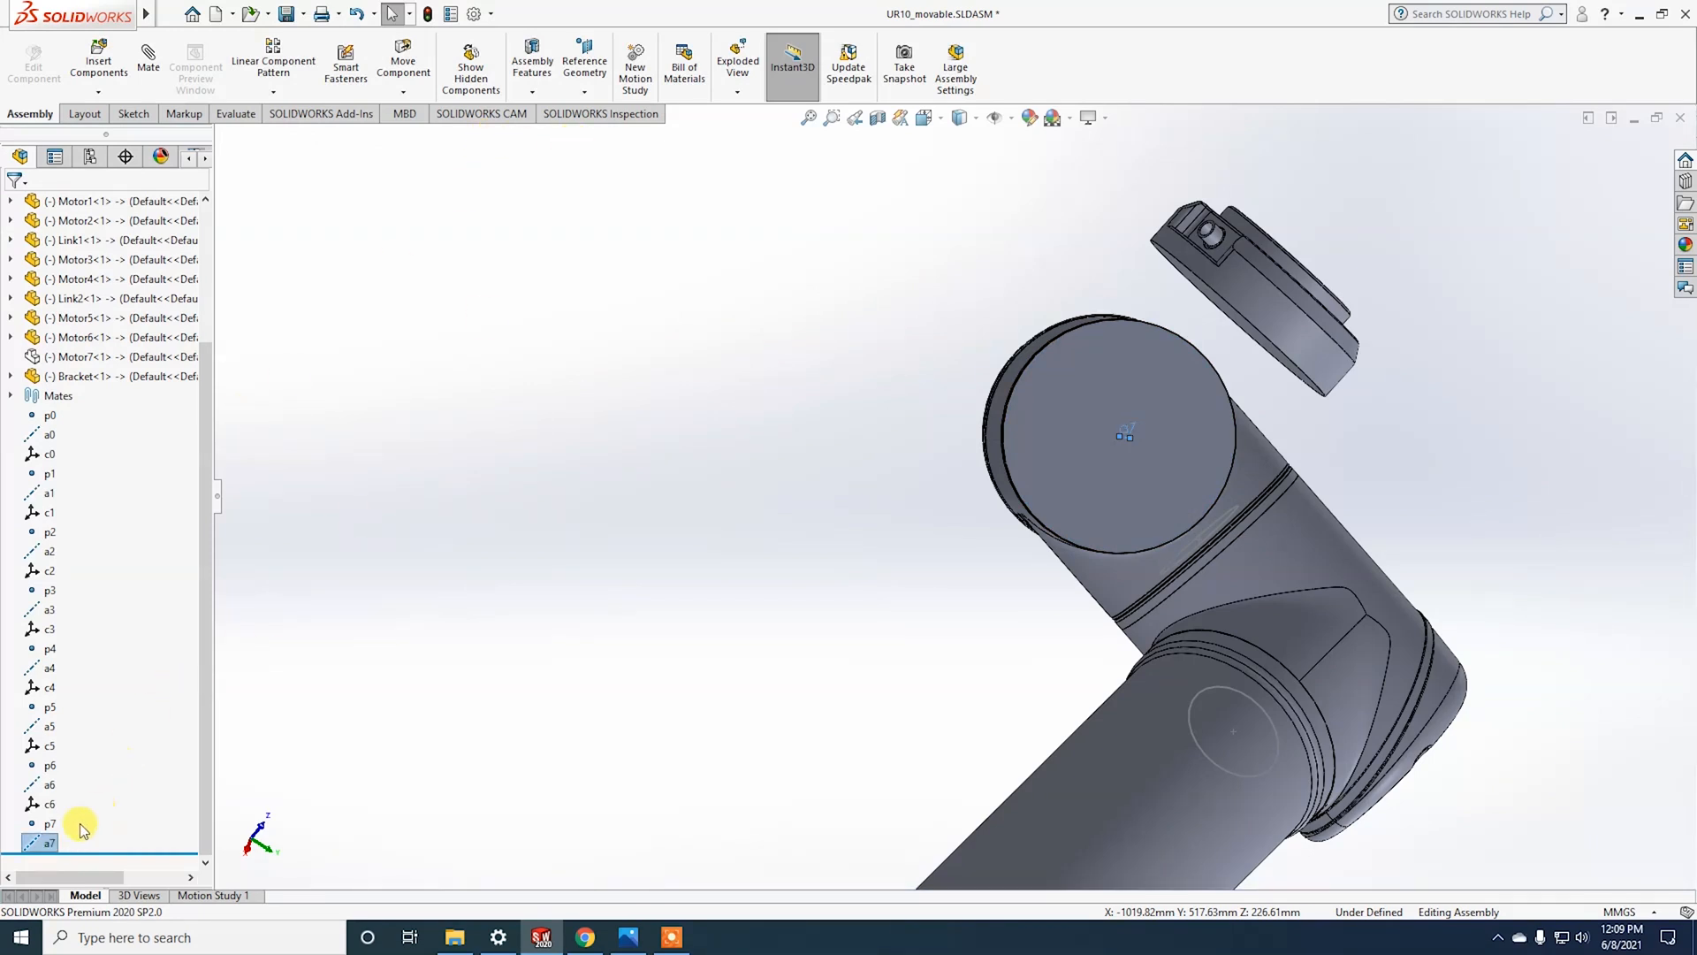
# Step: Create a coordinate system at point p7 with its Z axis set by Motor6's round end face, and name it c7
pyautogui.click(48, 824)
pyautogui.click(584, 62)
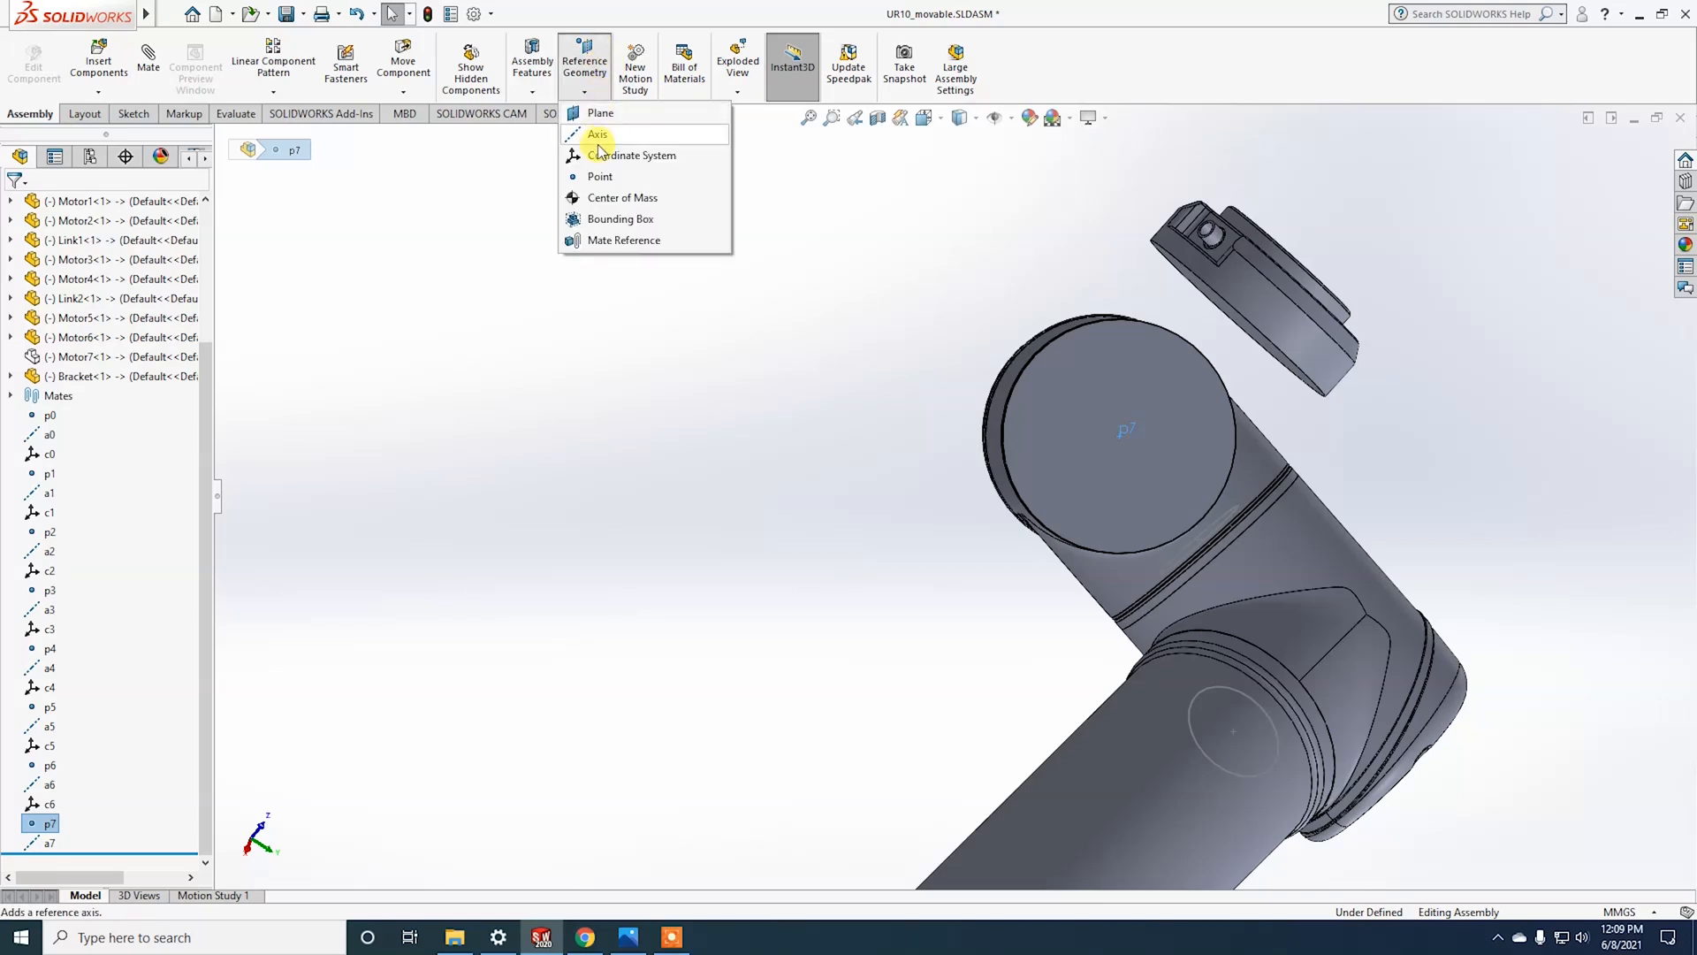
pyautogui.click(623, 154)
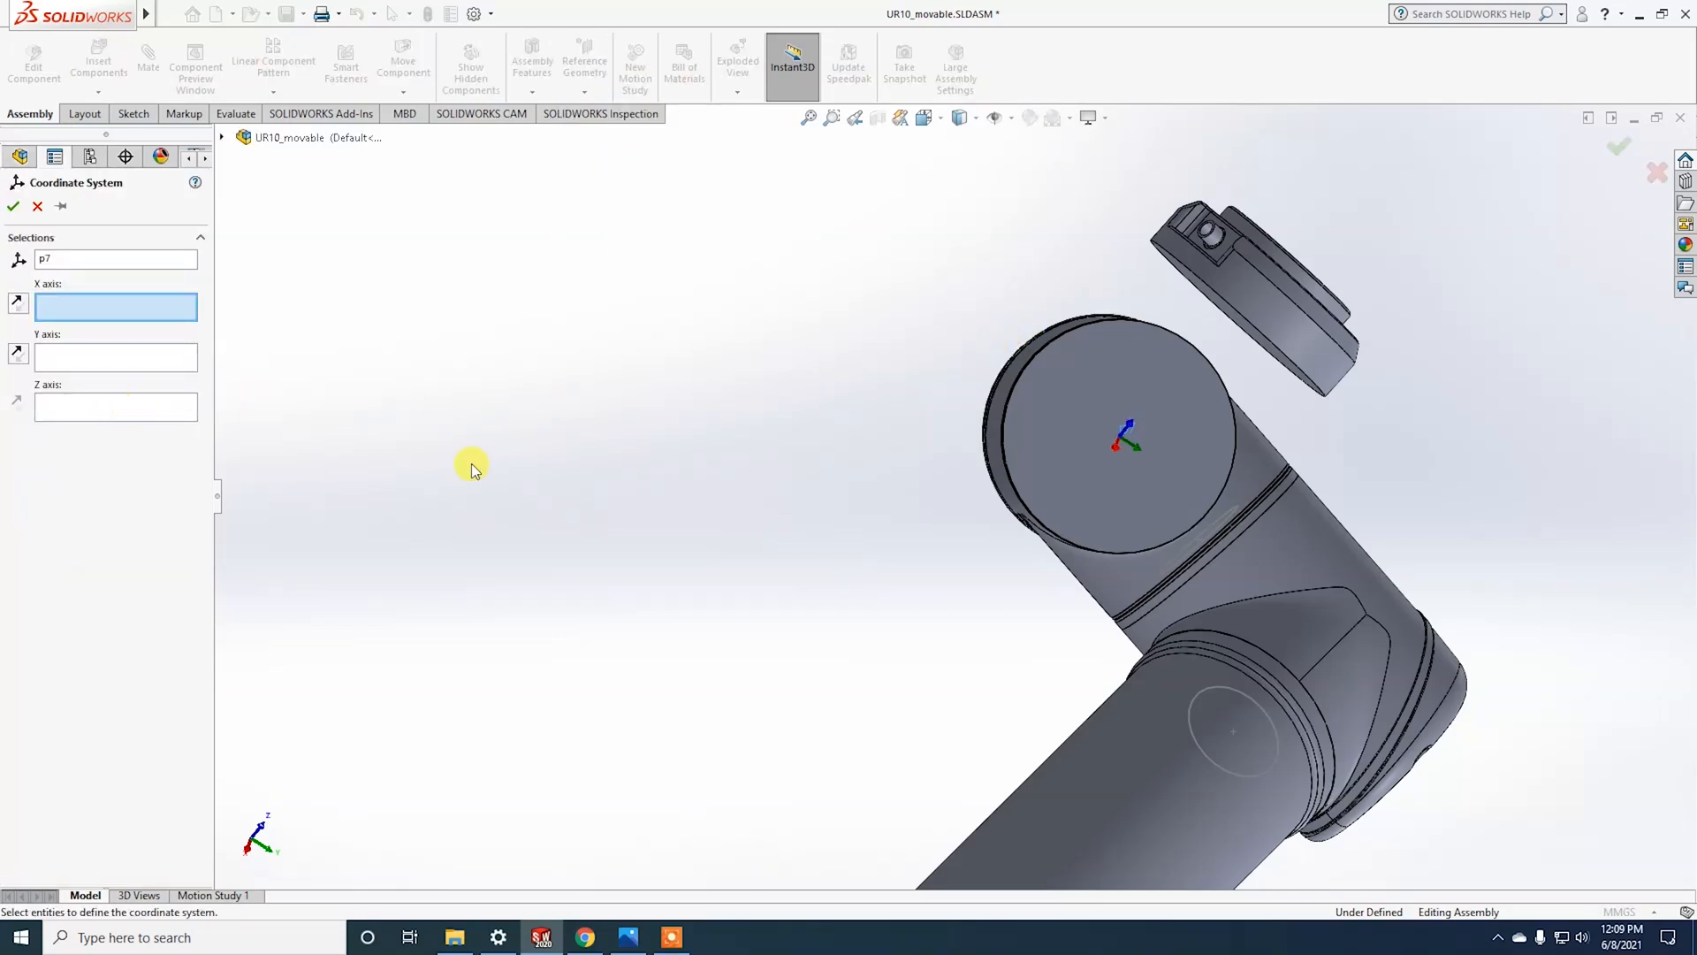
pyautogui.moveTo(836, 522); pyautogui.dragTo(863, 572, button='middle')
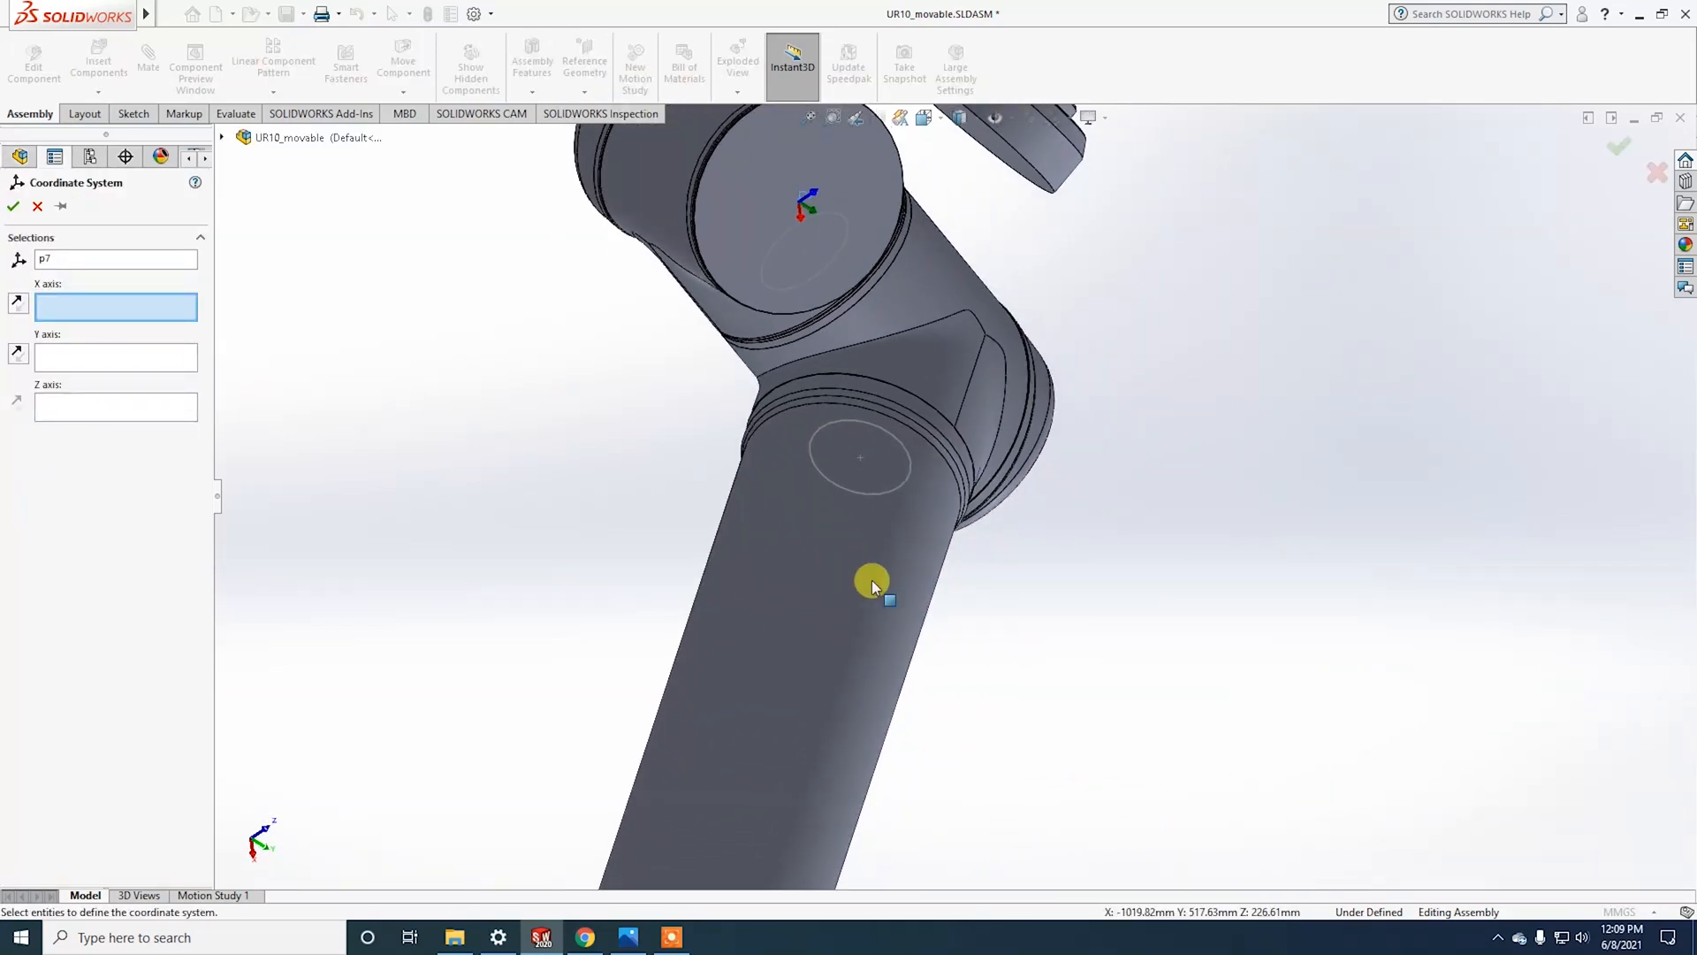
pyautogui.click(150, 408)
pyautogui.click(754, 238)
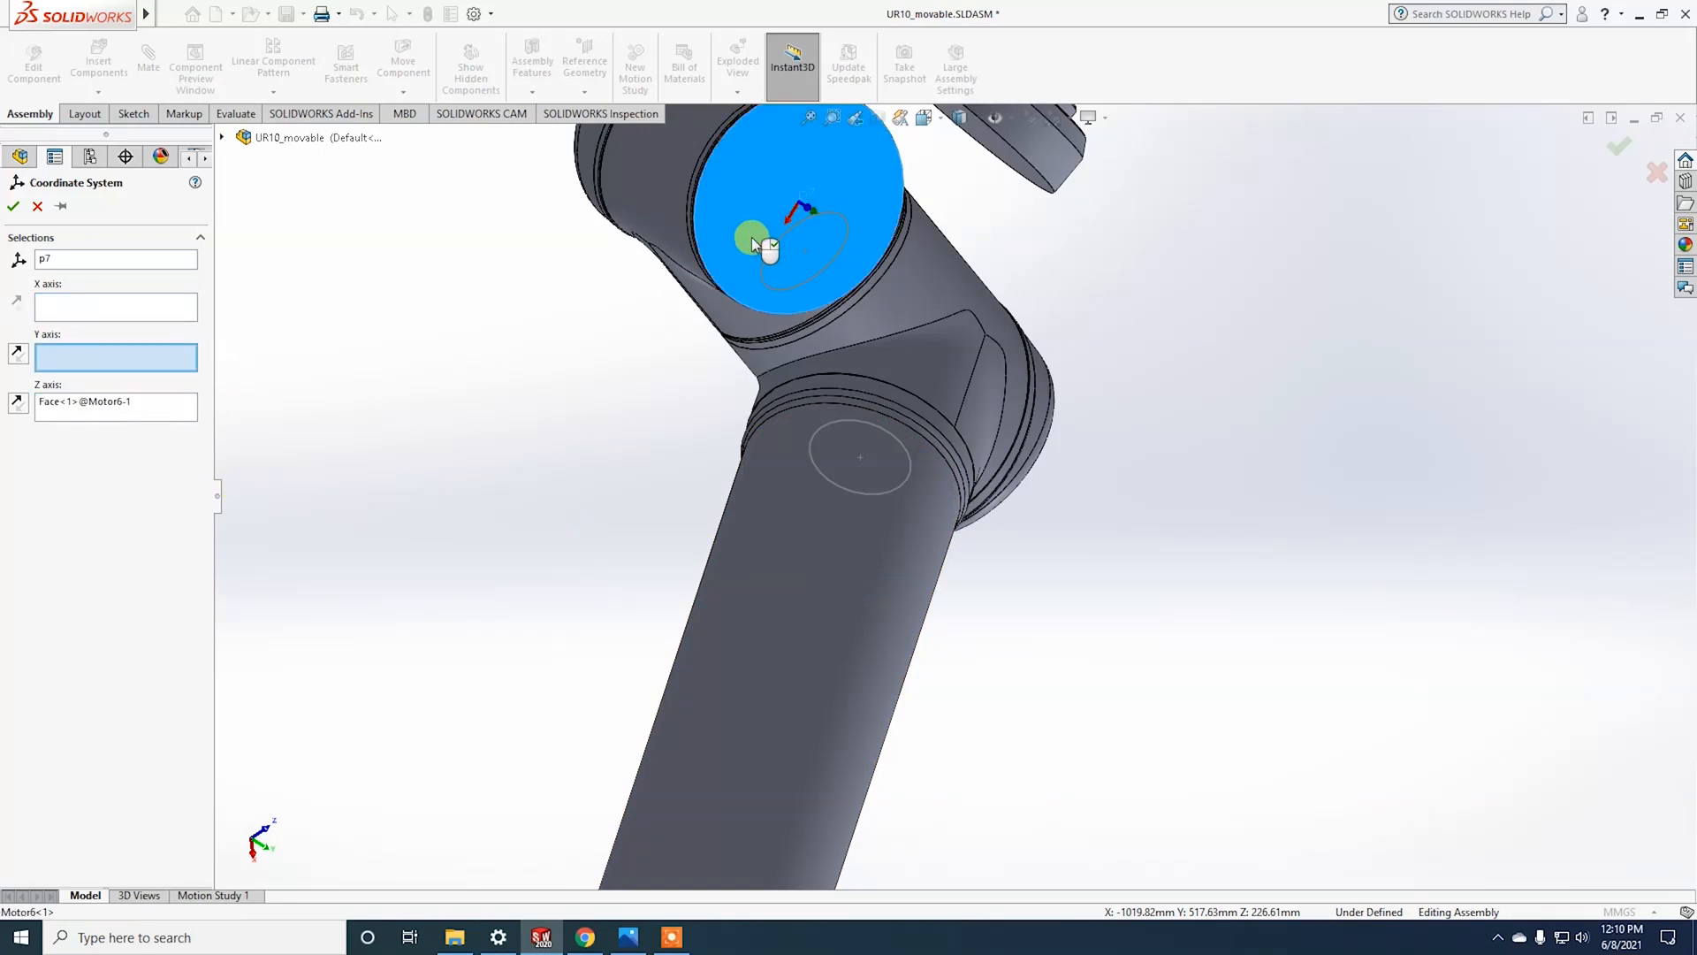
pyautogui.moveTo(537, 268); pyautogui.dragTo(507, 190, button='middle')
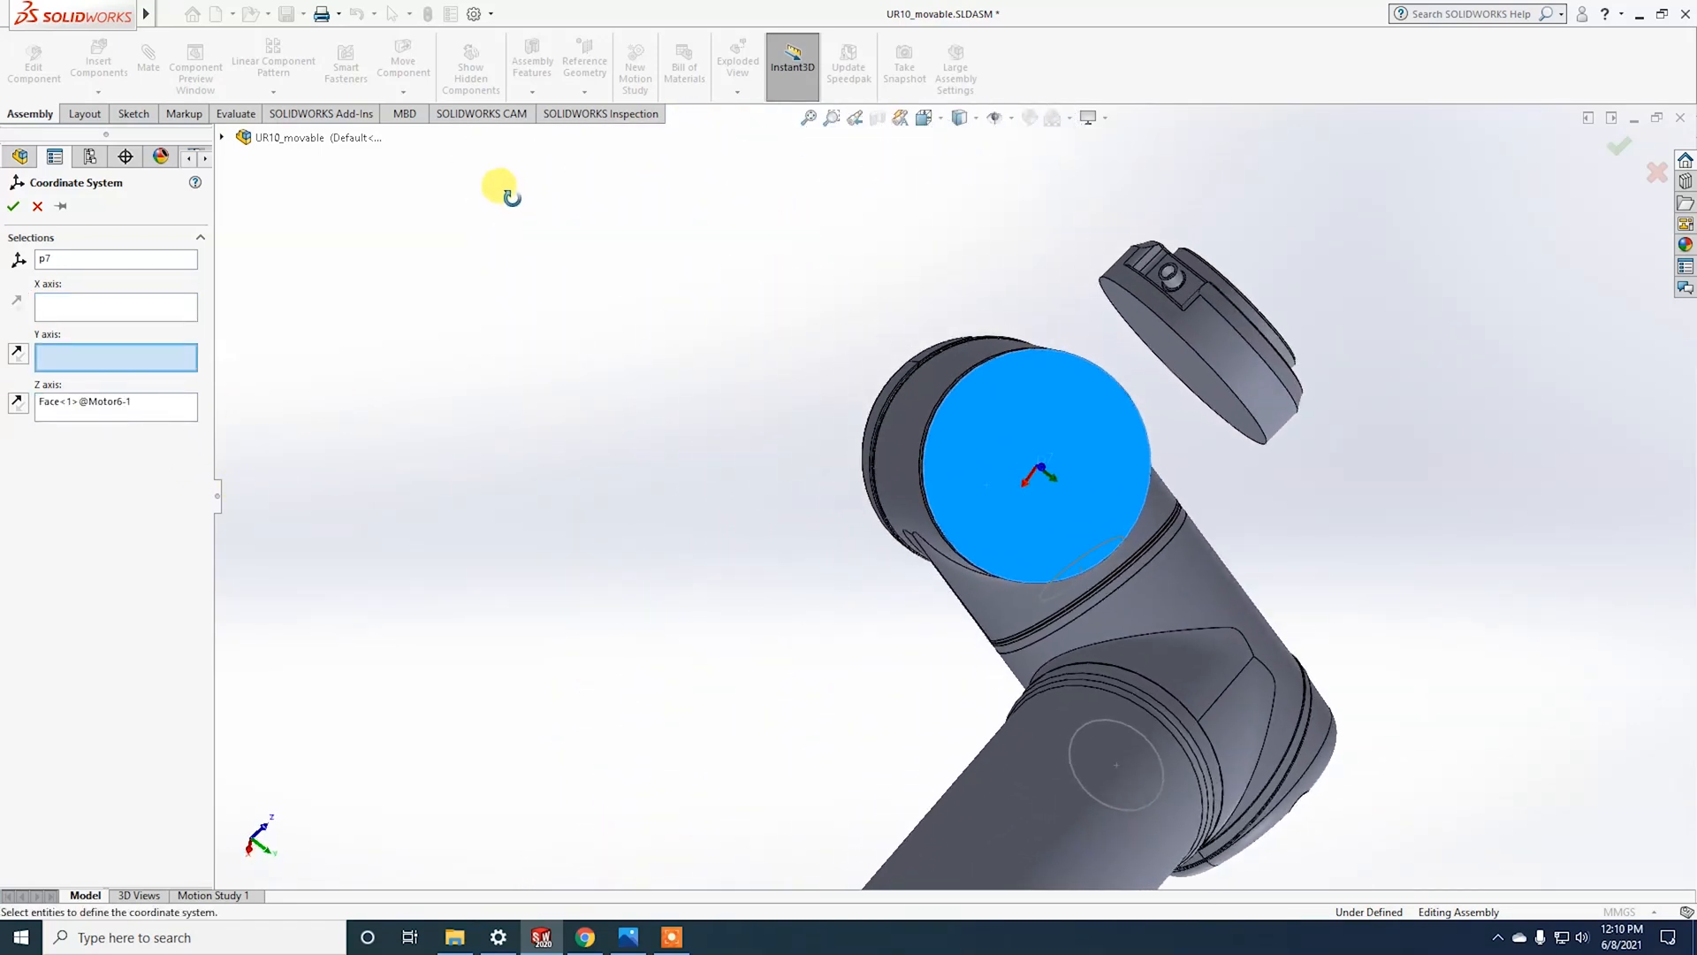
pyautogui.click(13, 206)
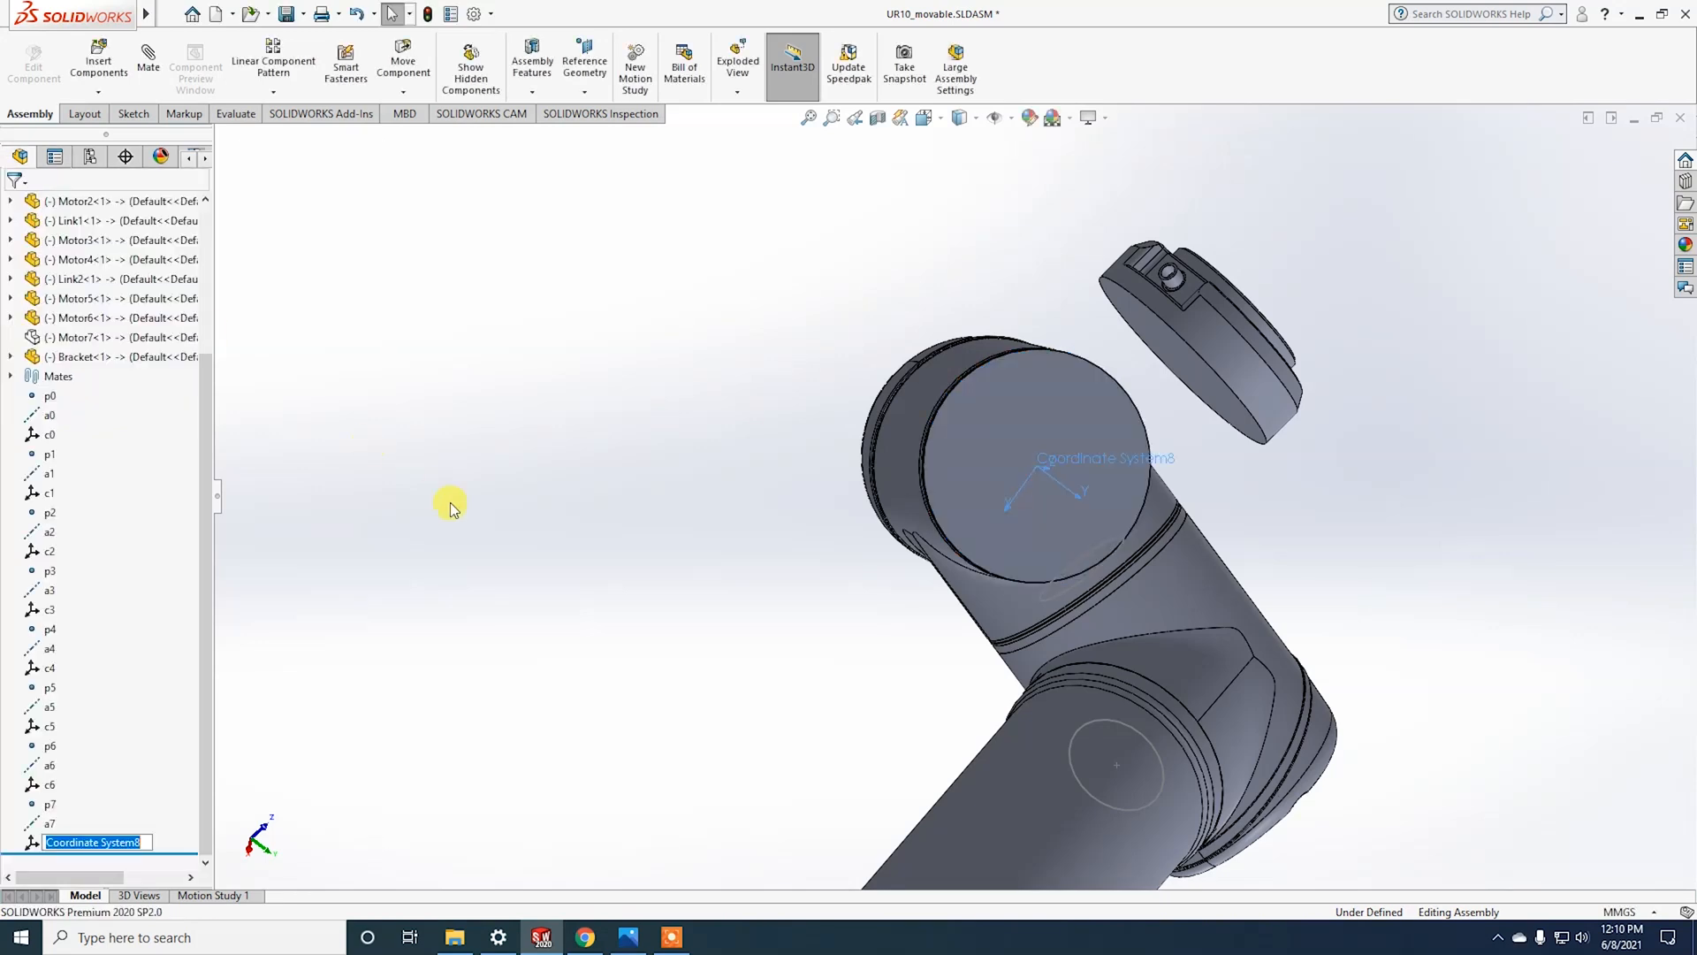
pyautogui.write('c7')
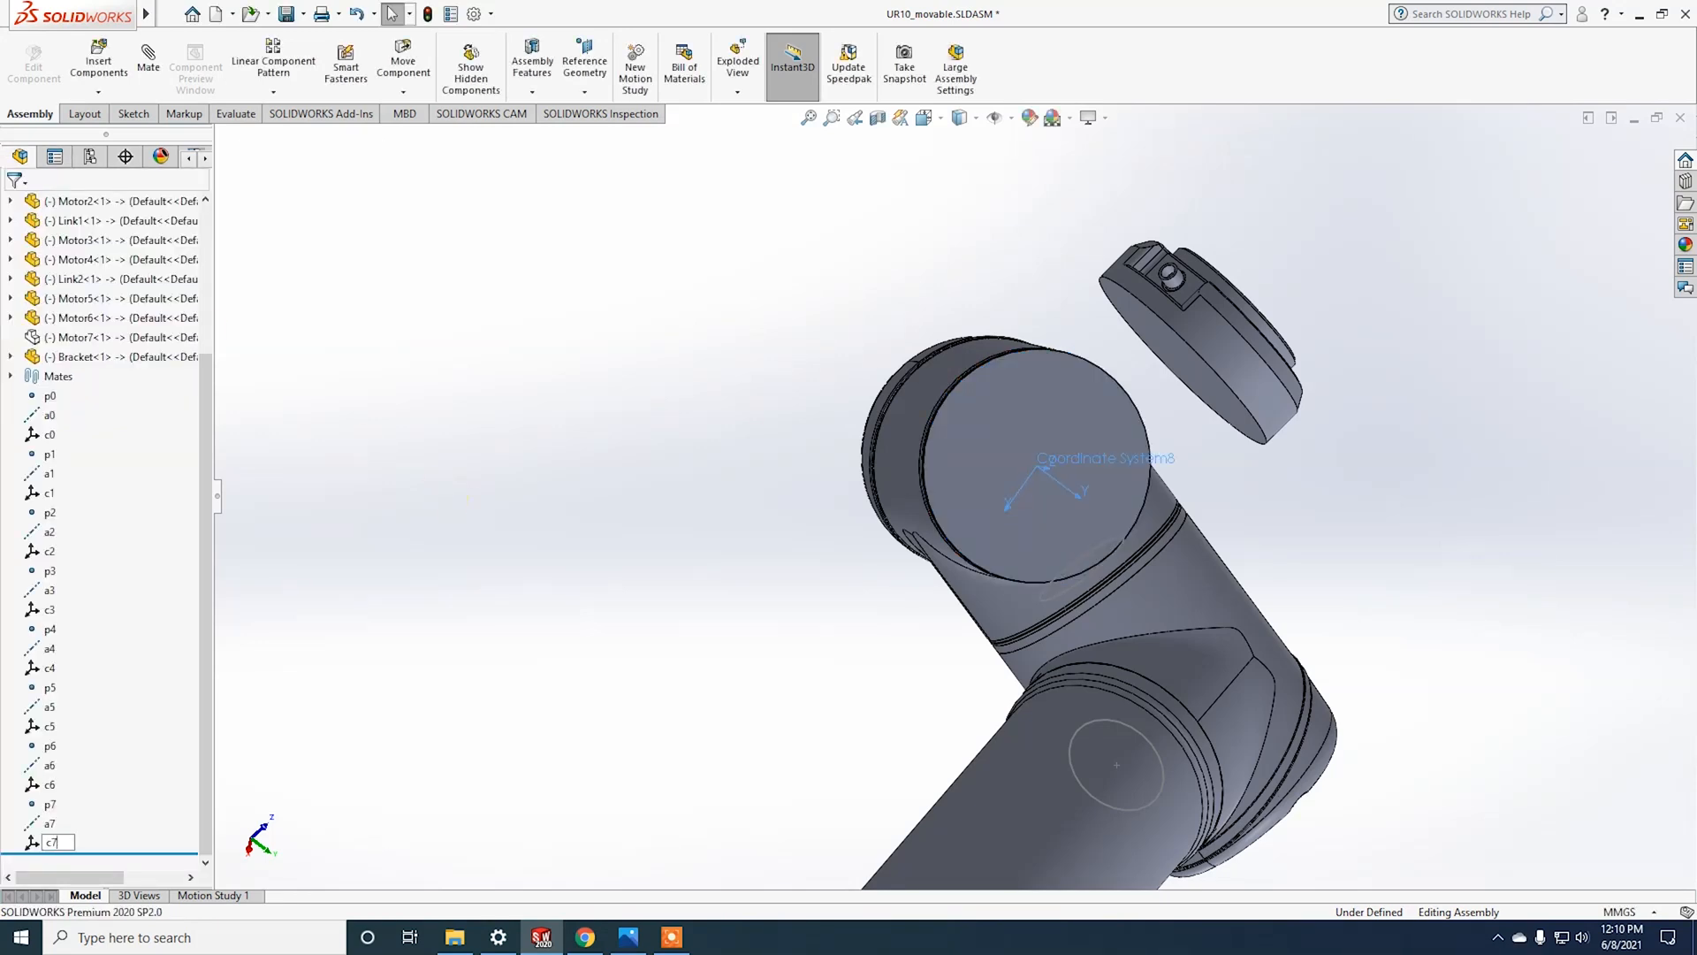
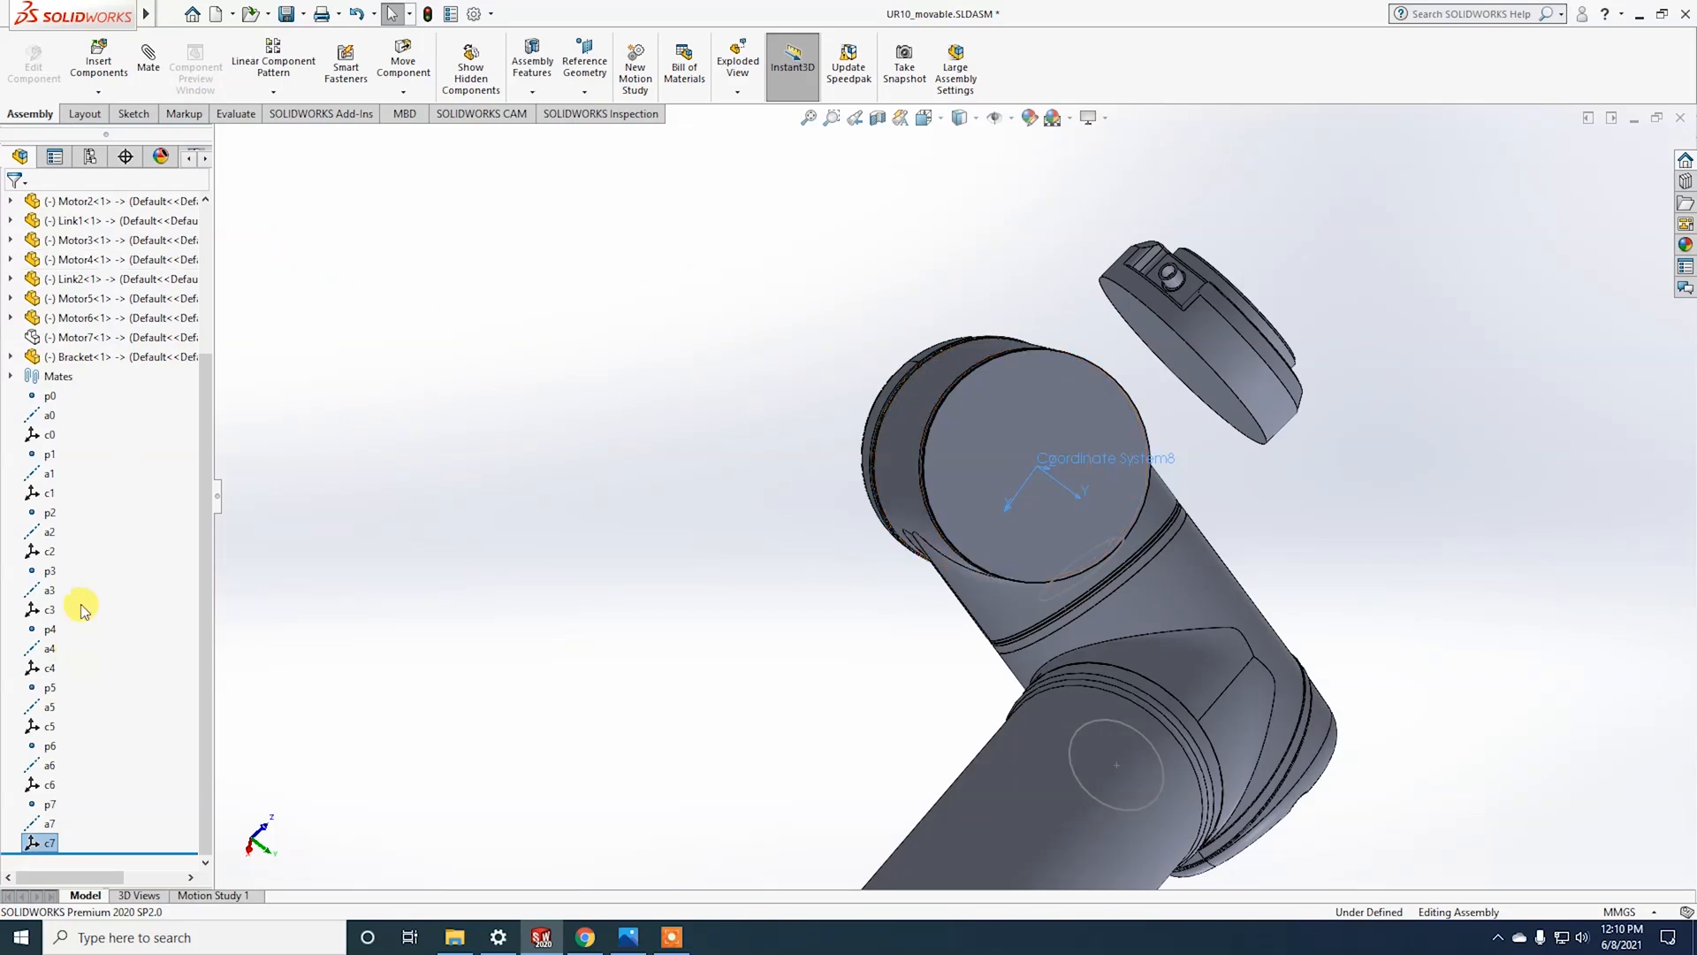
# Step: Show the hidden Motor7 component and hide the Bracket
pyautogui.rightClick(64, 345)
pyautogui.press('Escape')
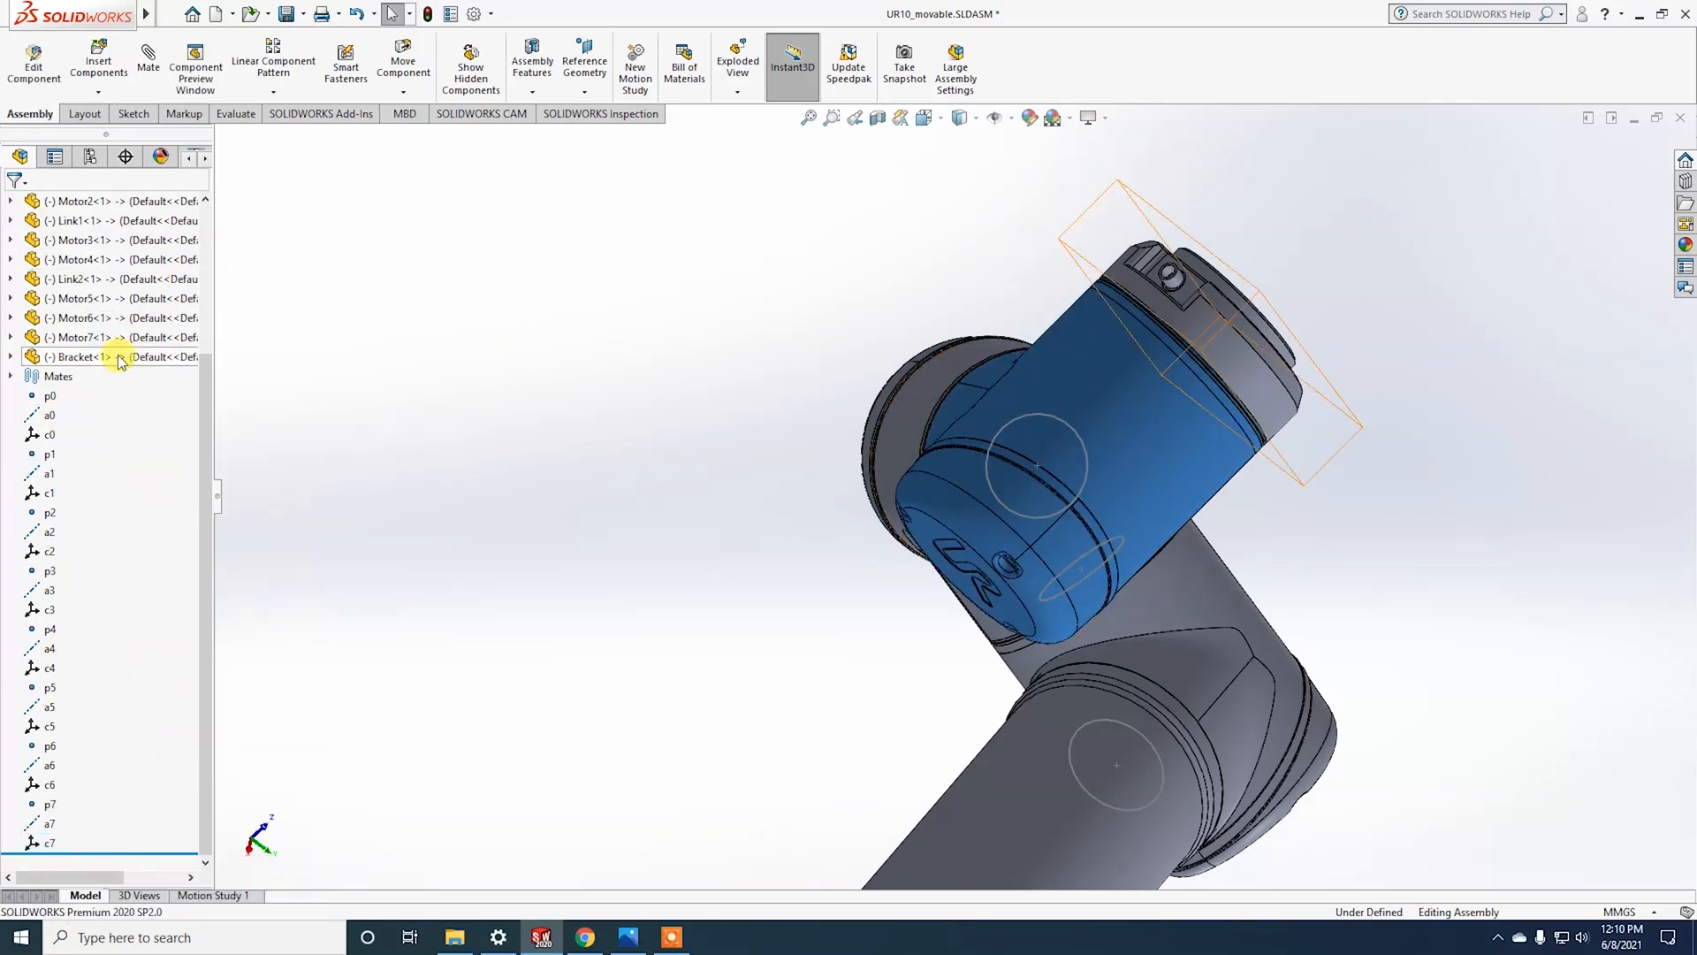
pyautogui.click(105, 358)
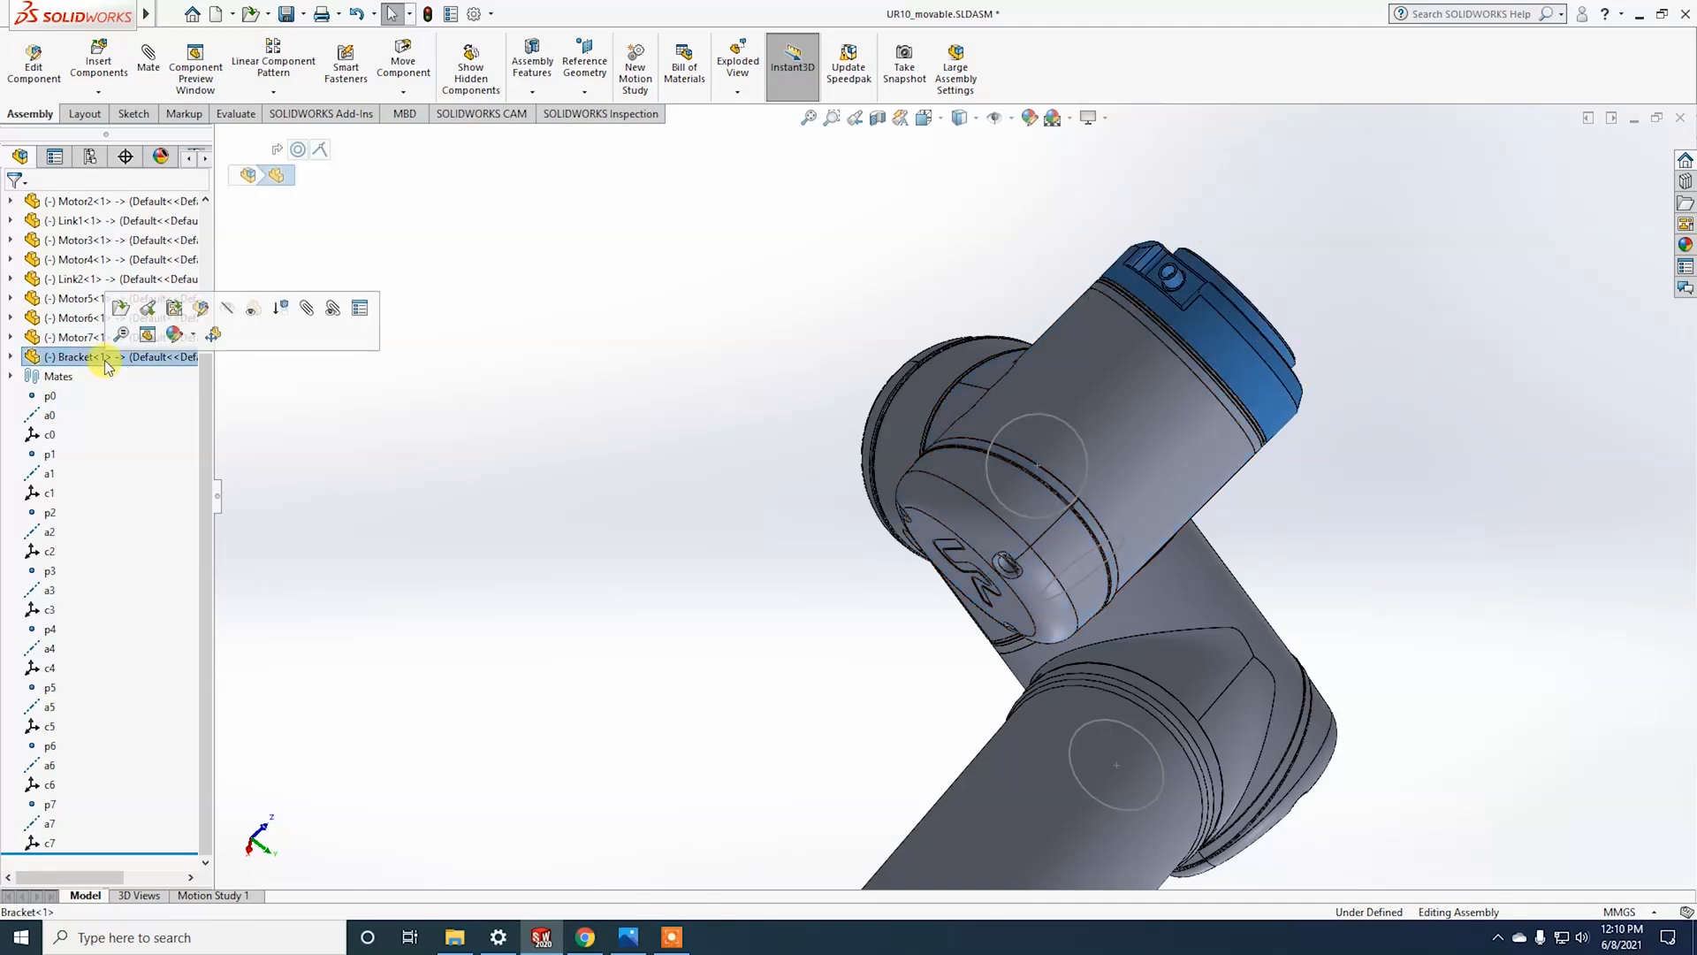
pyautogui.click(229, 310)
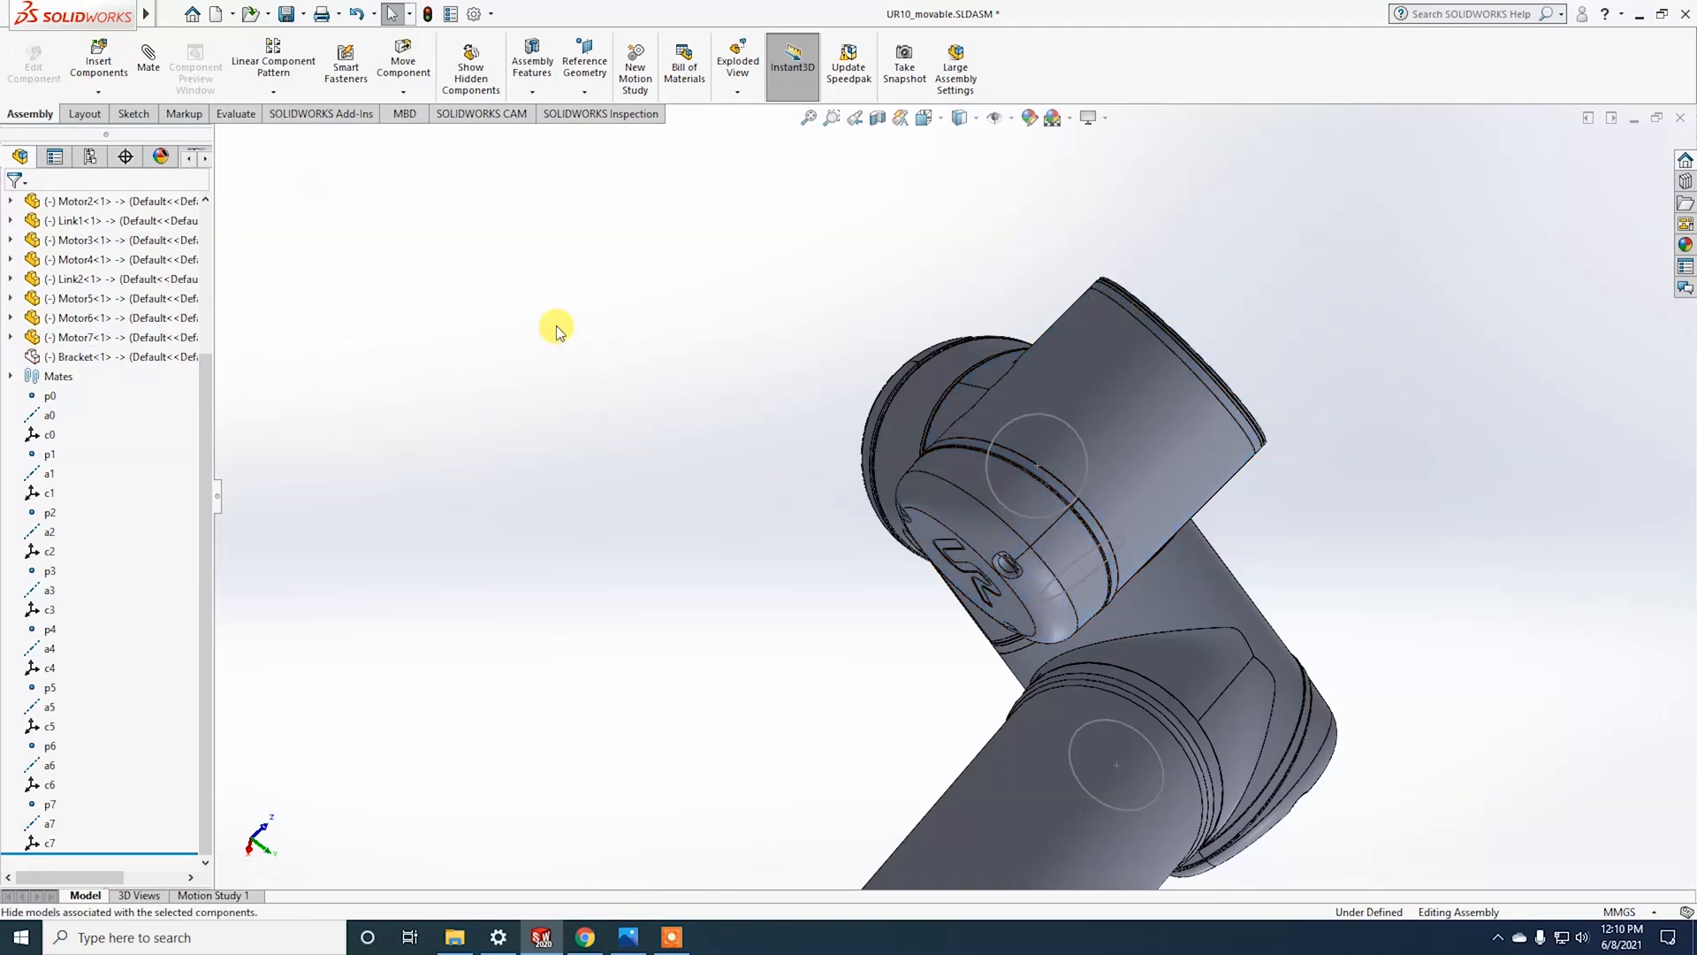
# Step: Add a reference point at the centre of Motor7's exposed round end face and name it p8
pyautogui.moveTo(555, 326); pyautogui.dragTo(662, 128, button='middle')
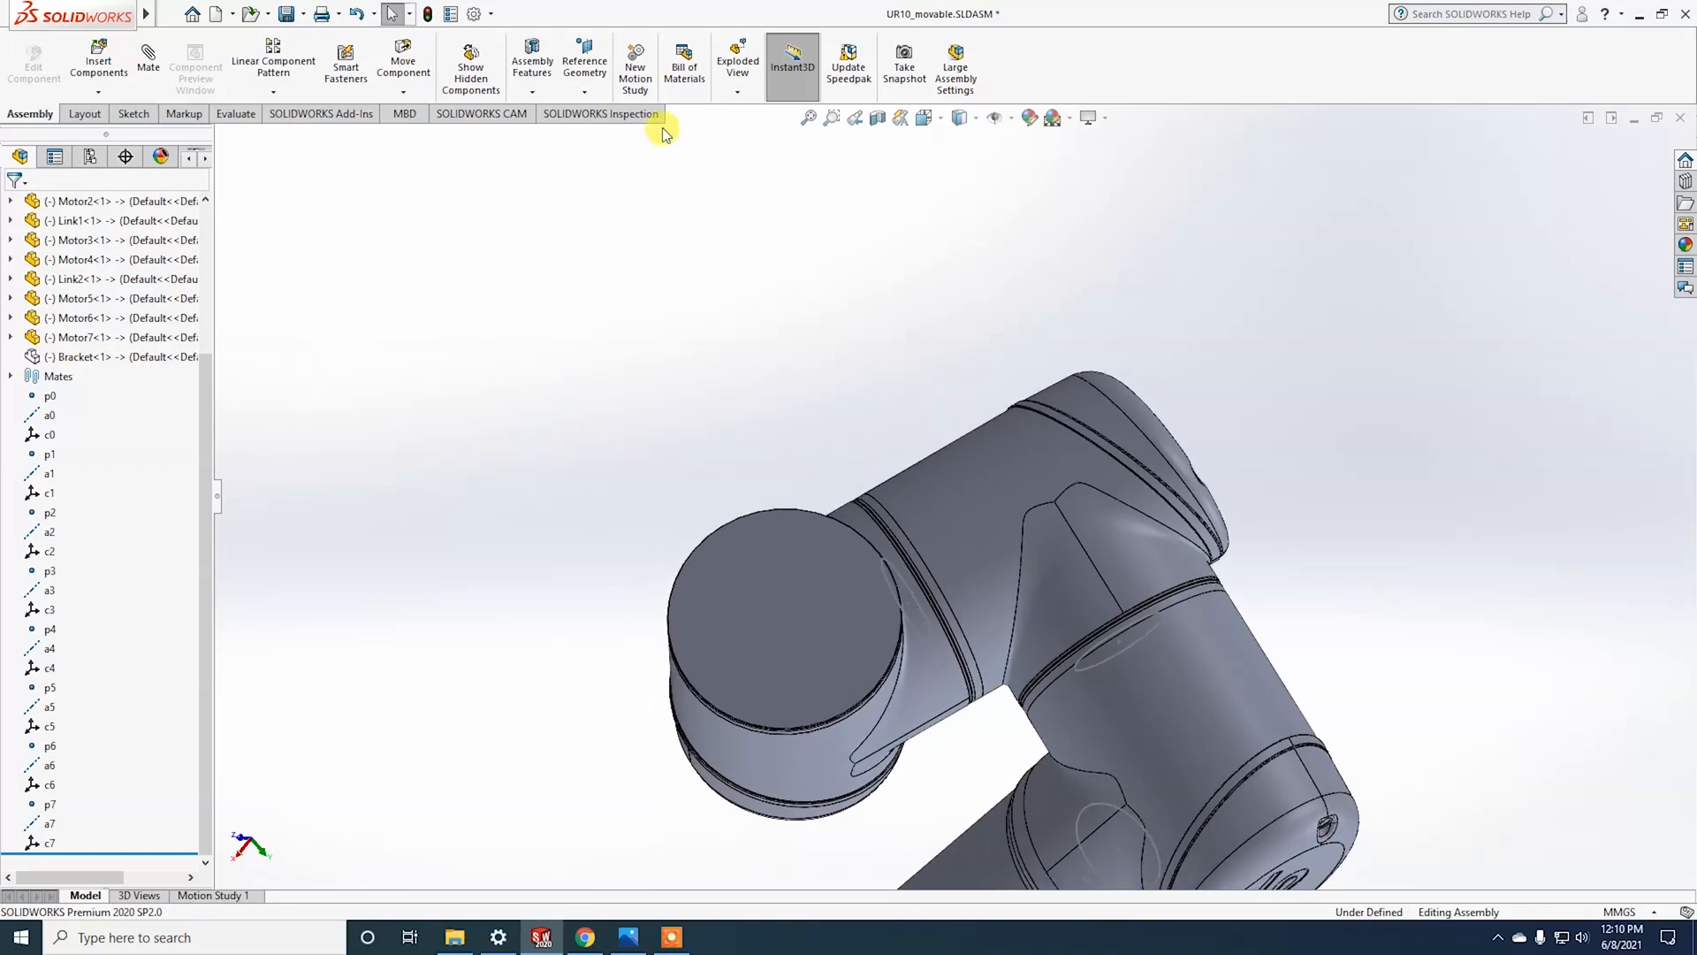
pyautogui.click(584, 70)
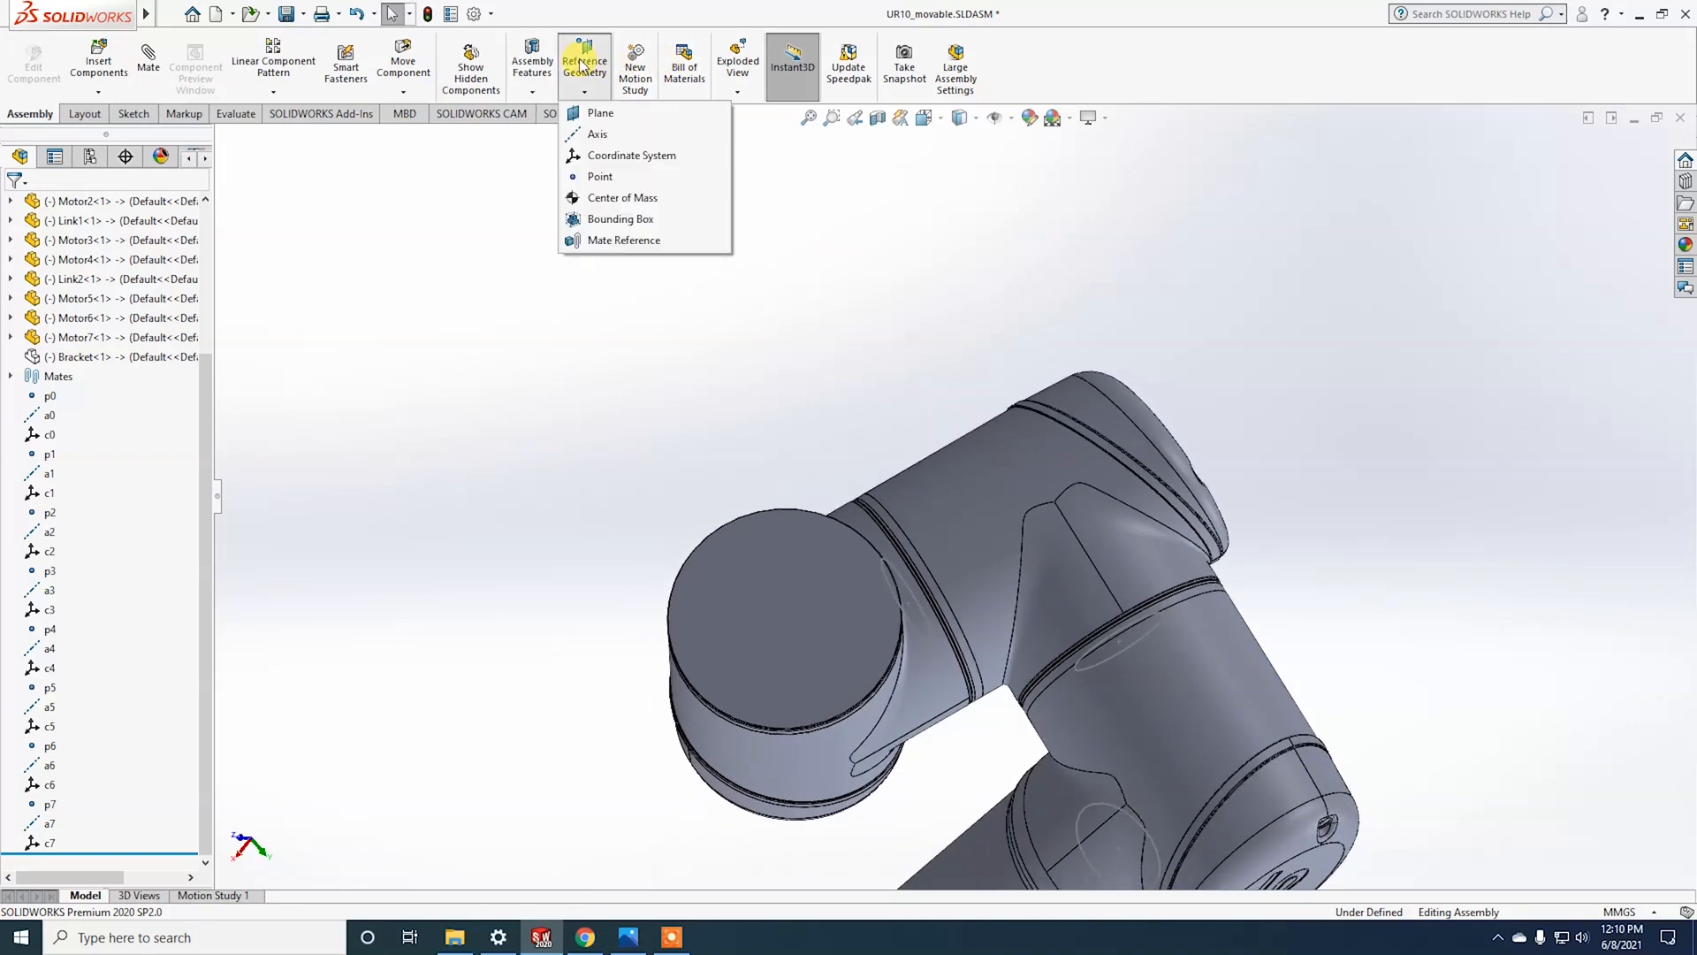
pyautogui.click(600, 176)
pyautogui.click(813, 610)
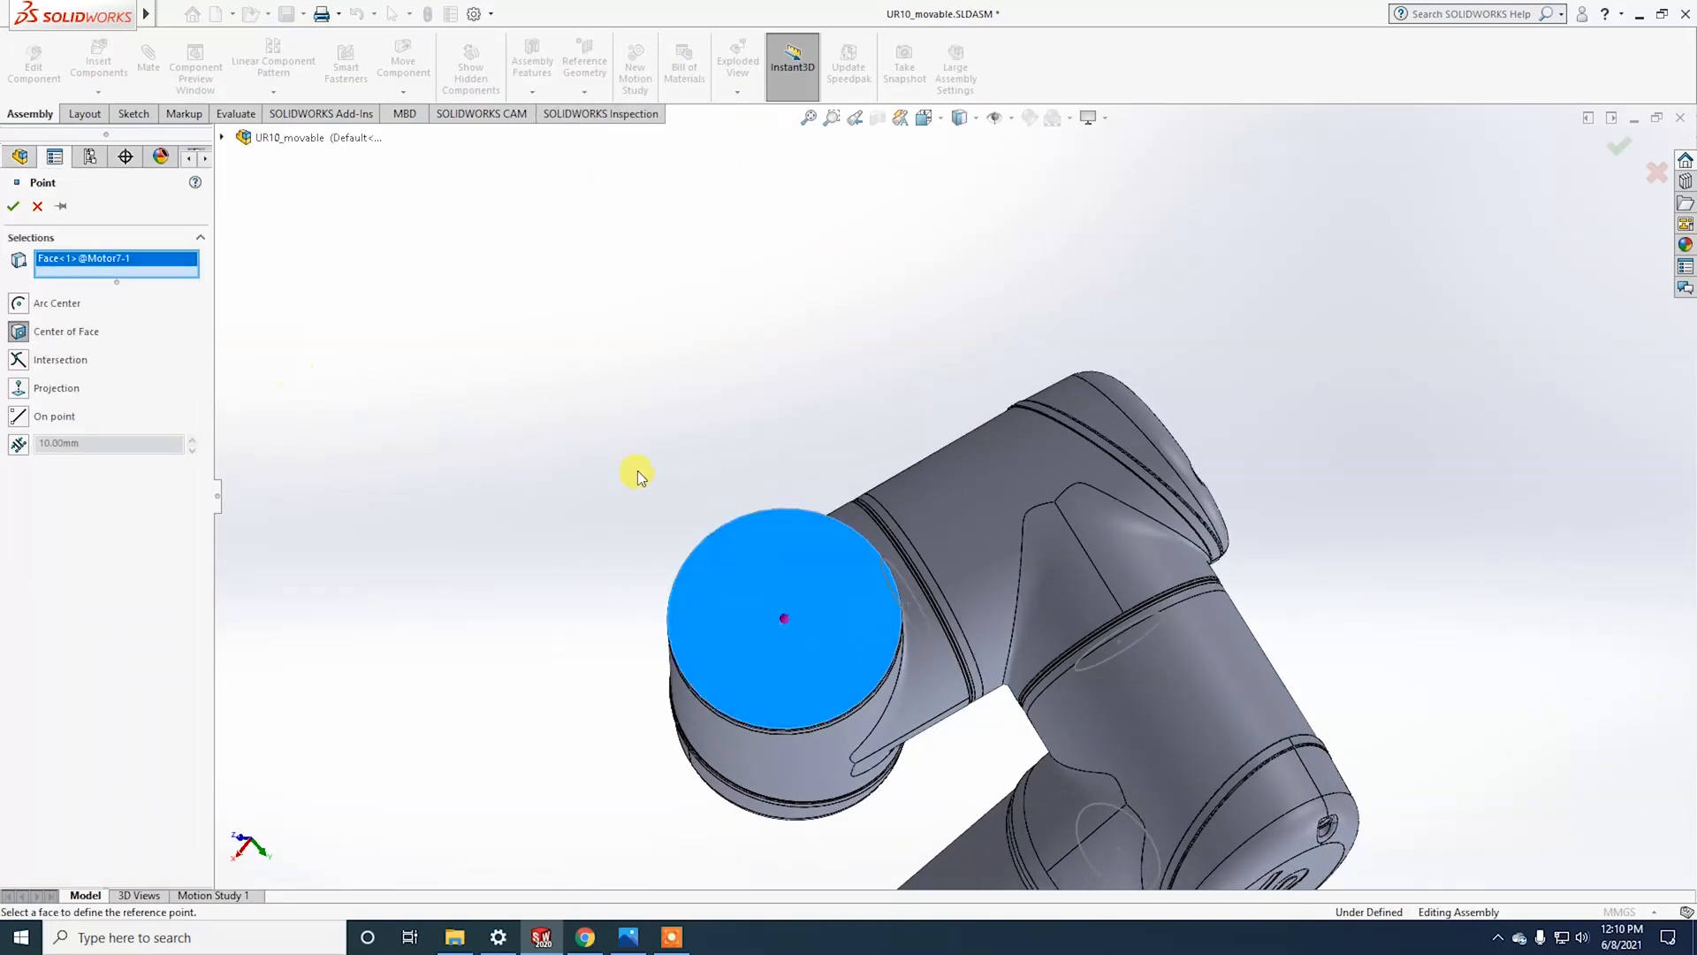
pyautogui.moveTo(637, 469); pyautogui.dragTo(674, 448, button='middle')
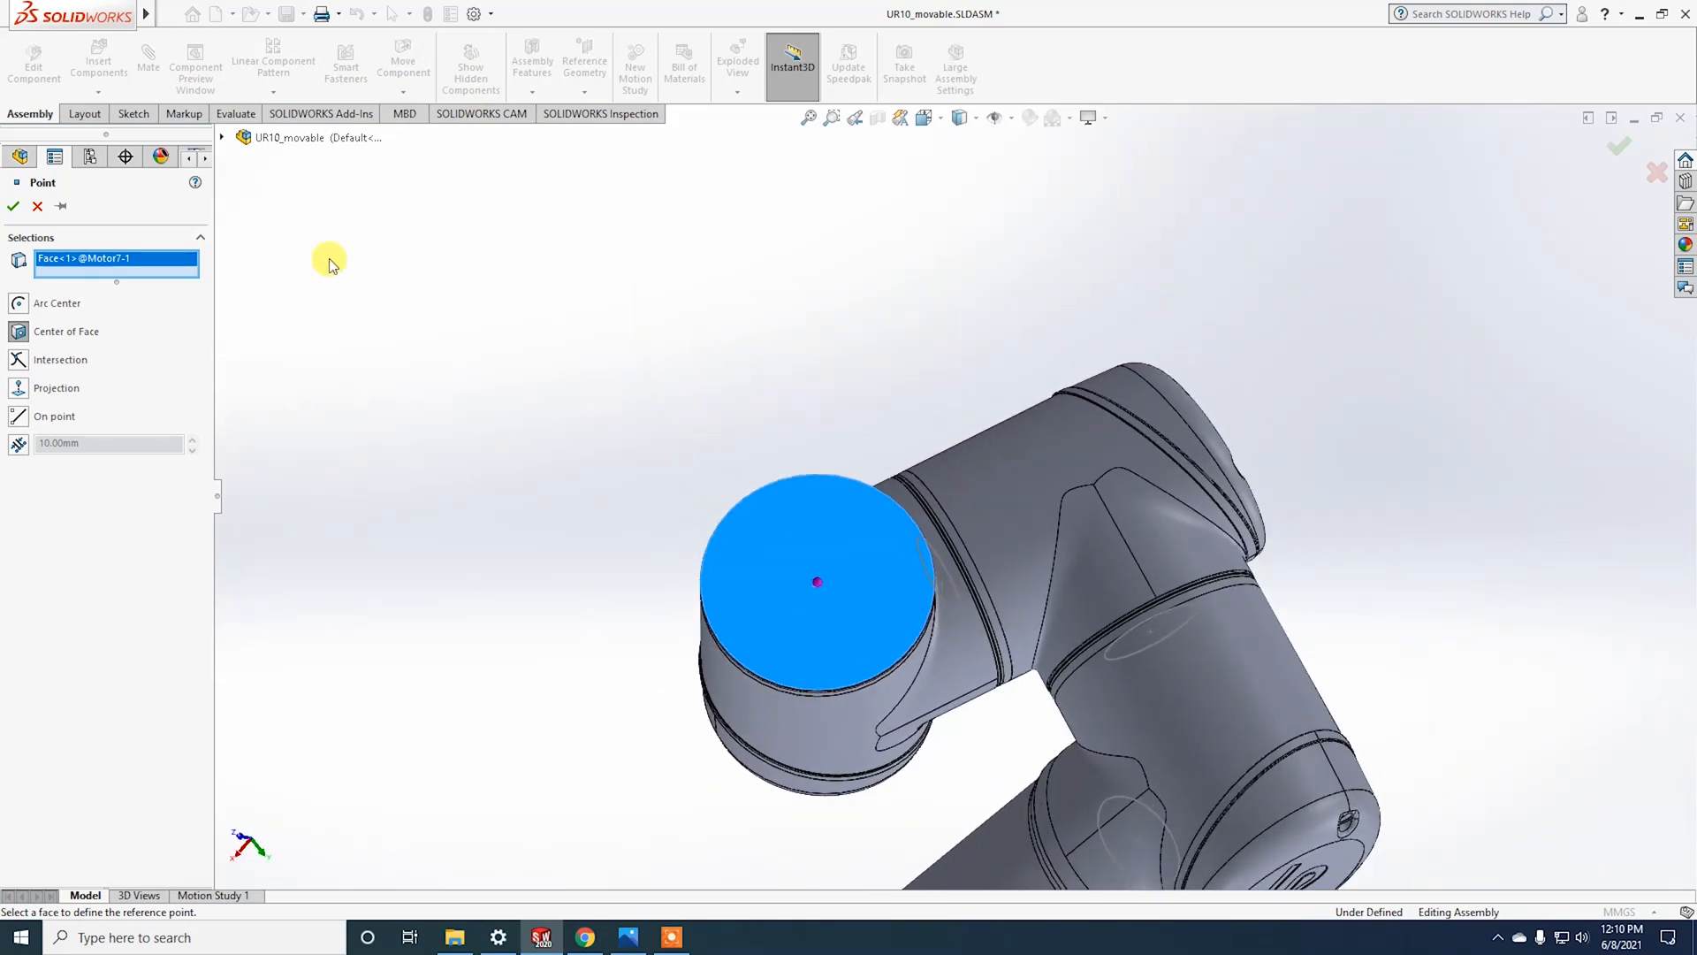
pyautogui.click(14, 207)
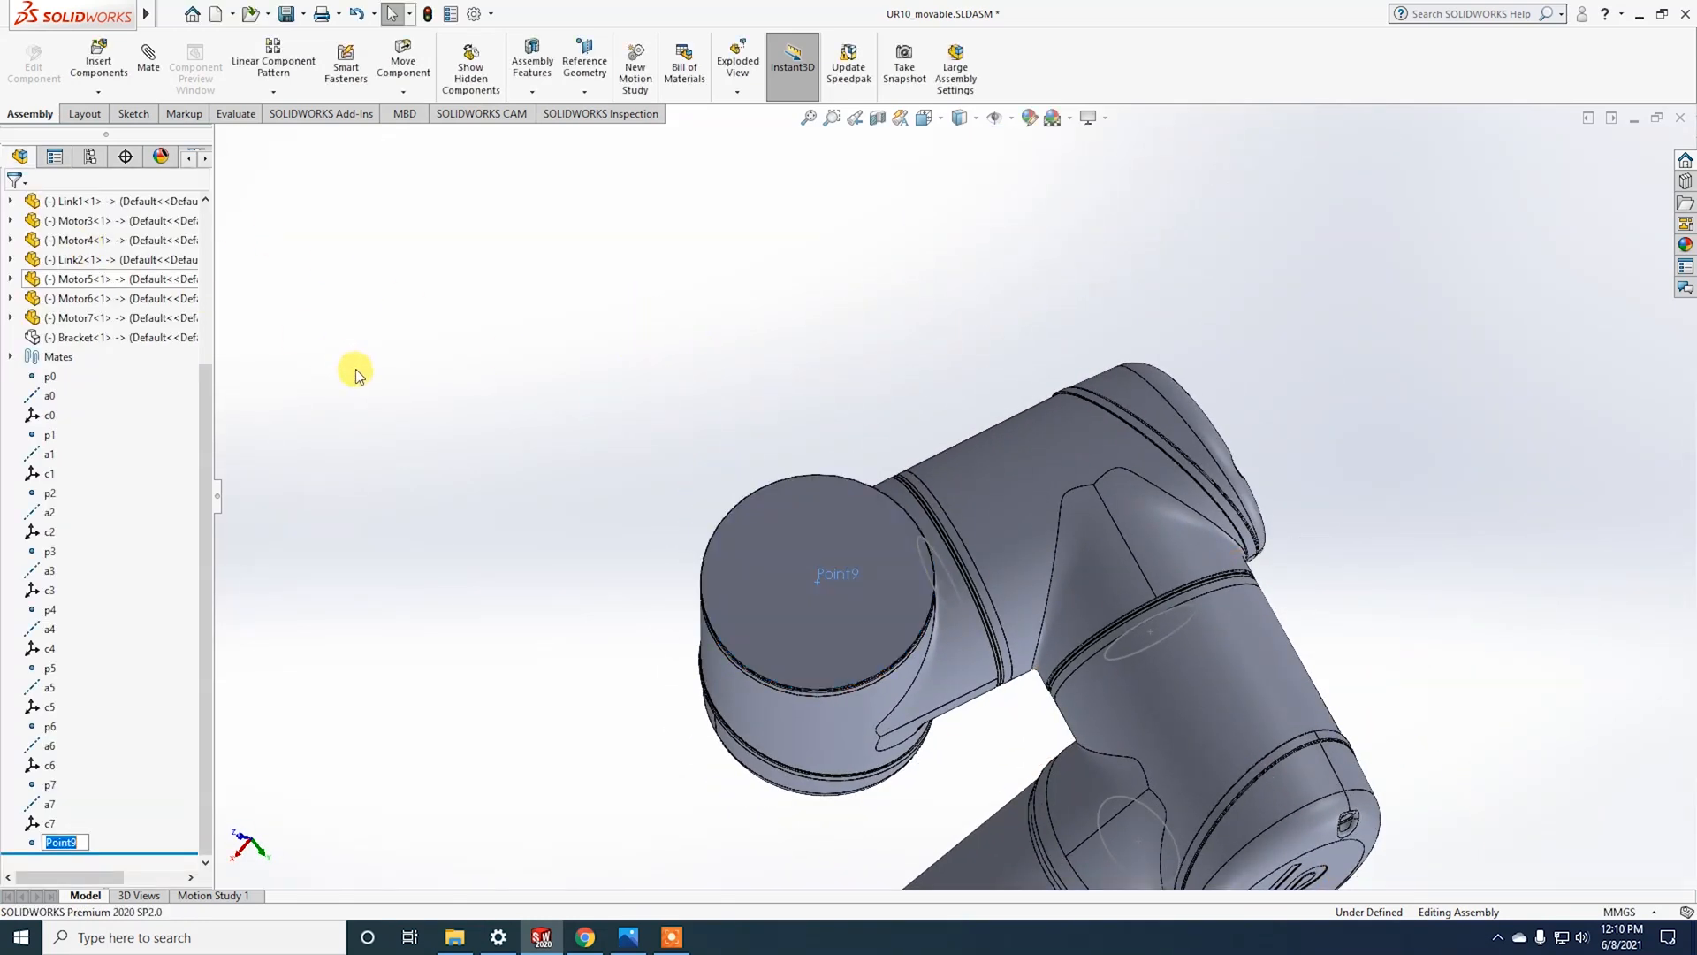
pyautogui.write('p8')
pyautogui.press('Return')
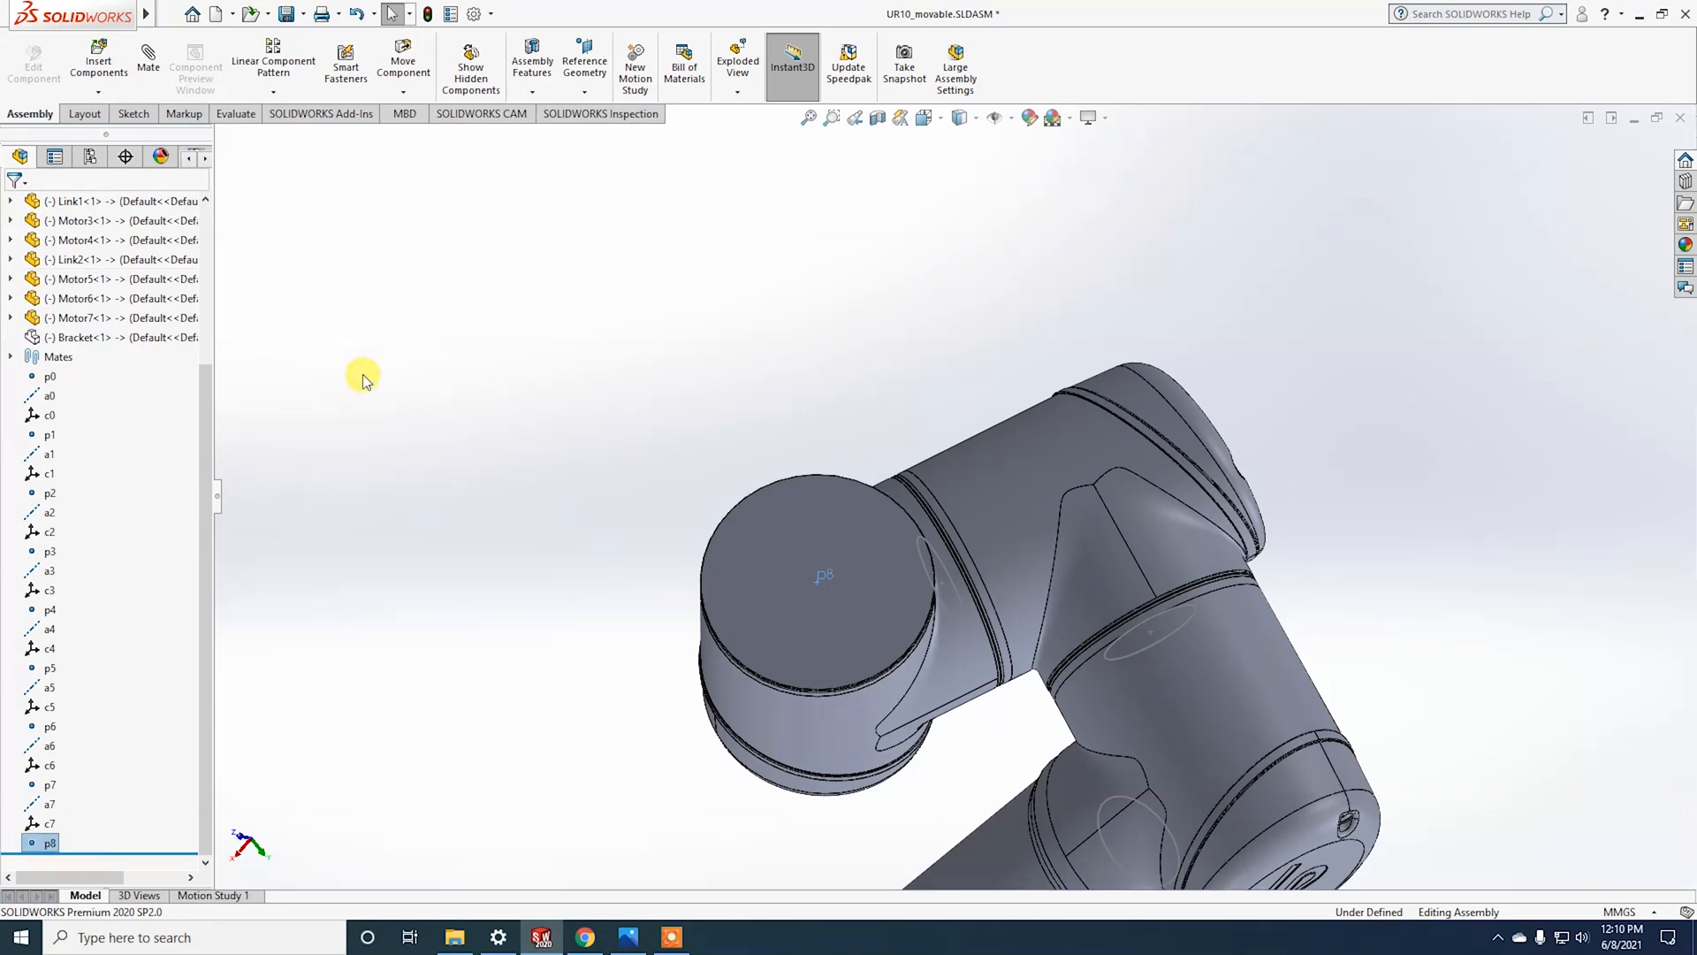
# Step: Create a reference axis through point p8 normal to Motor7's round end face and name it a8
pyautogui.click(588, 76)
pyautogui.click(609, 148)
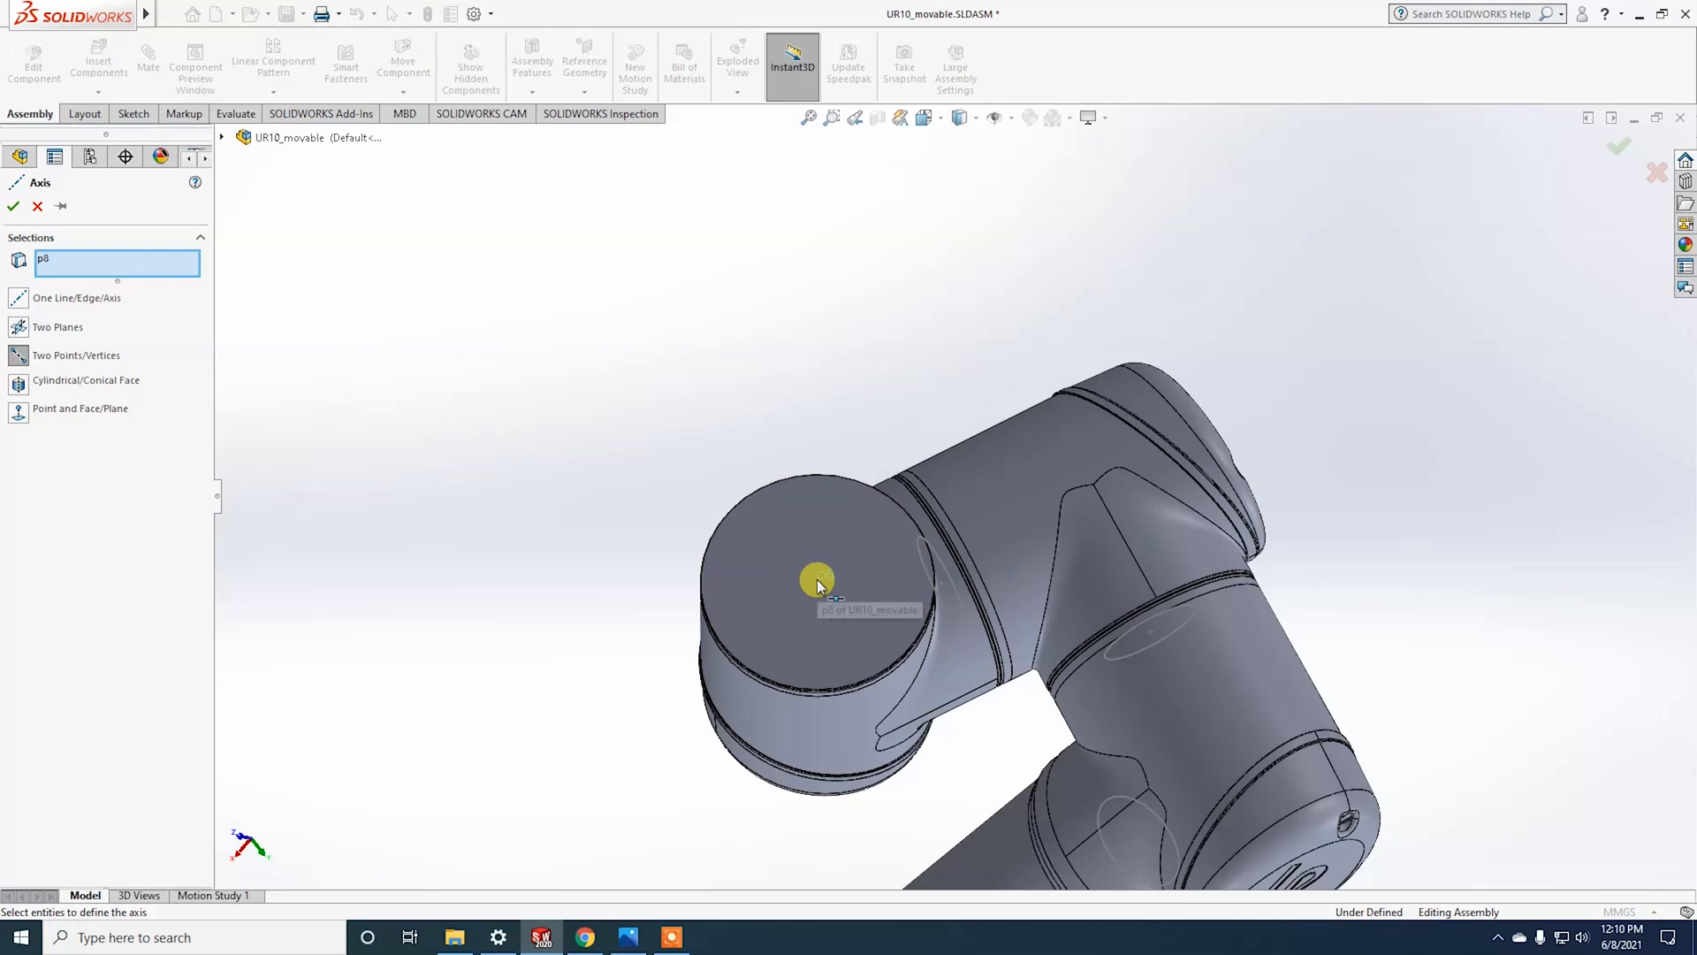
pyautogui.click(813, 574)
pyautogui.moveTo(680, 466); pyautogui.dragTo(651, 442, button='middle')
pyautogui.click(13, 209)
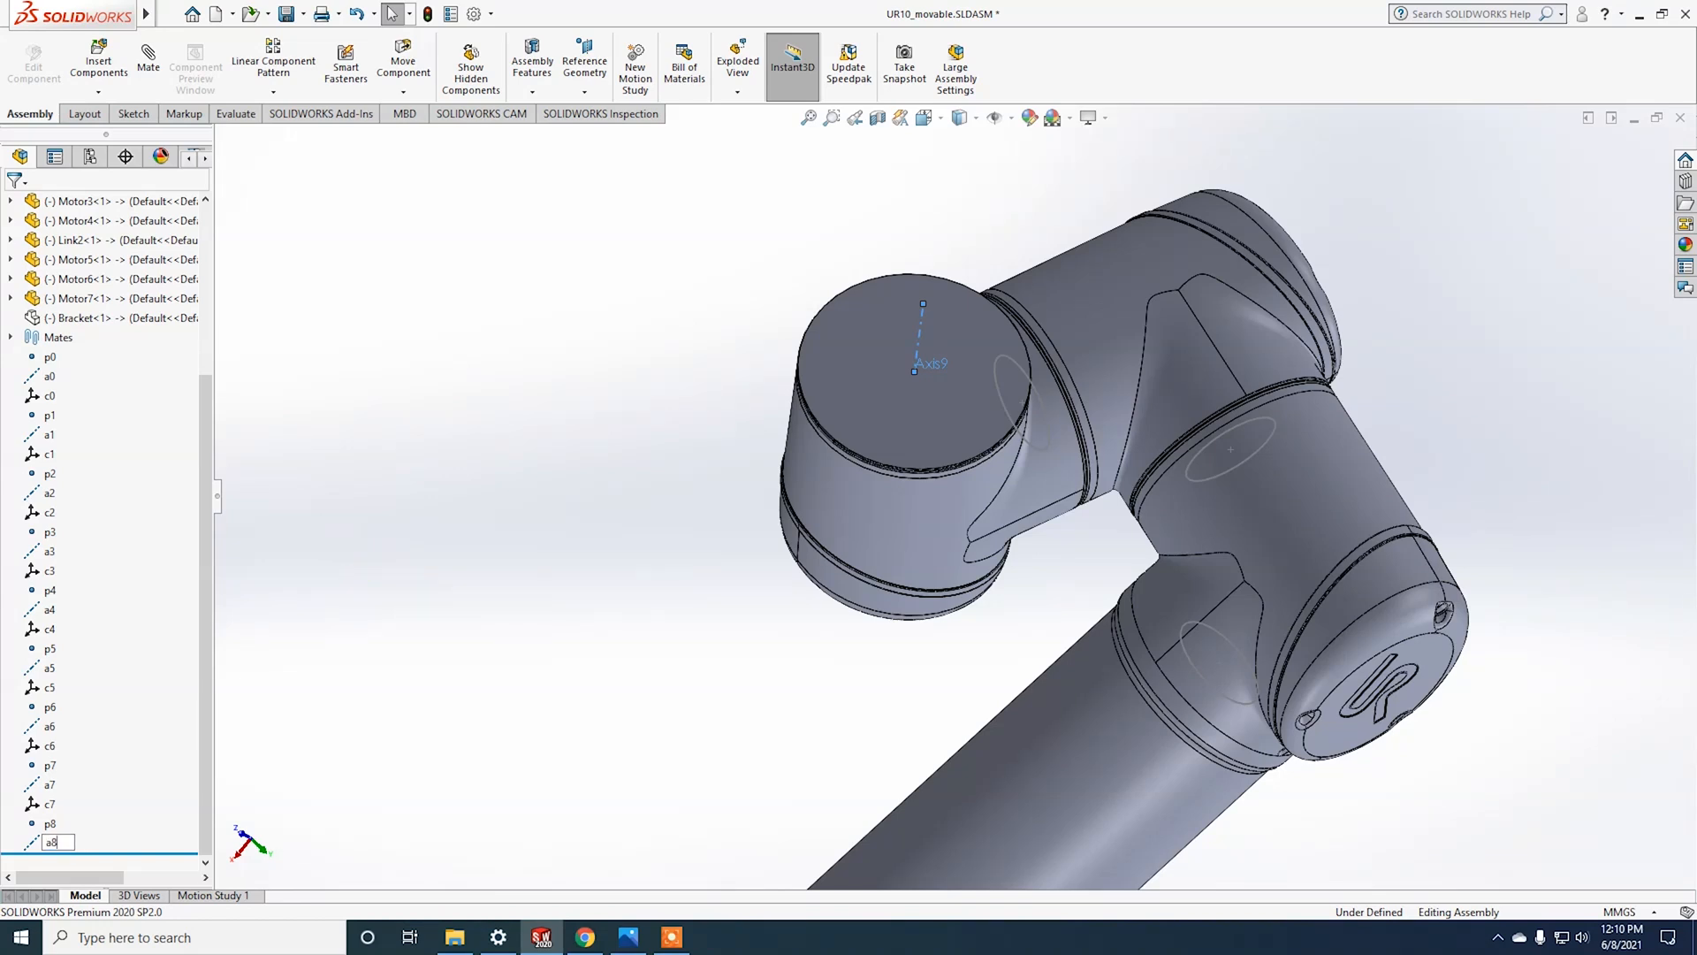
pyautogui.press('Return')
pyautogui.click(586, 71)
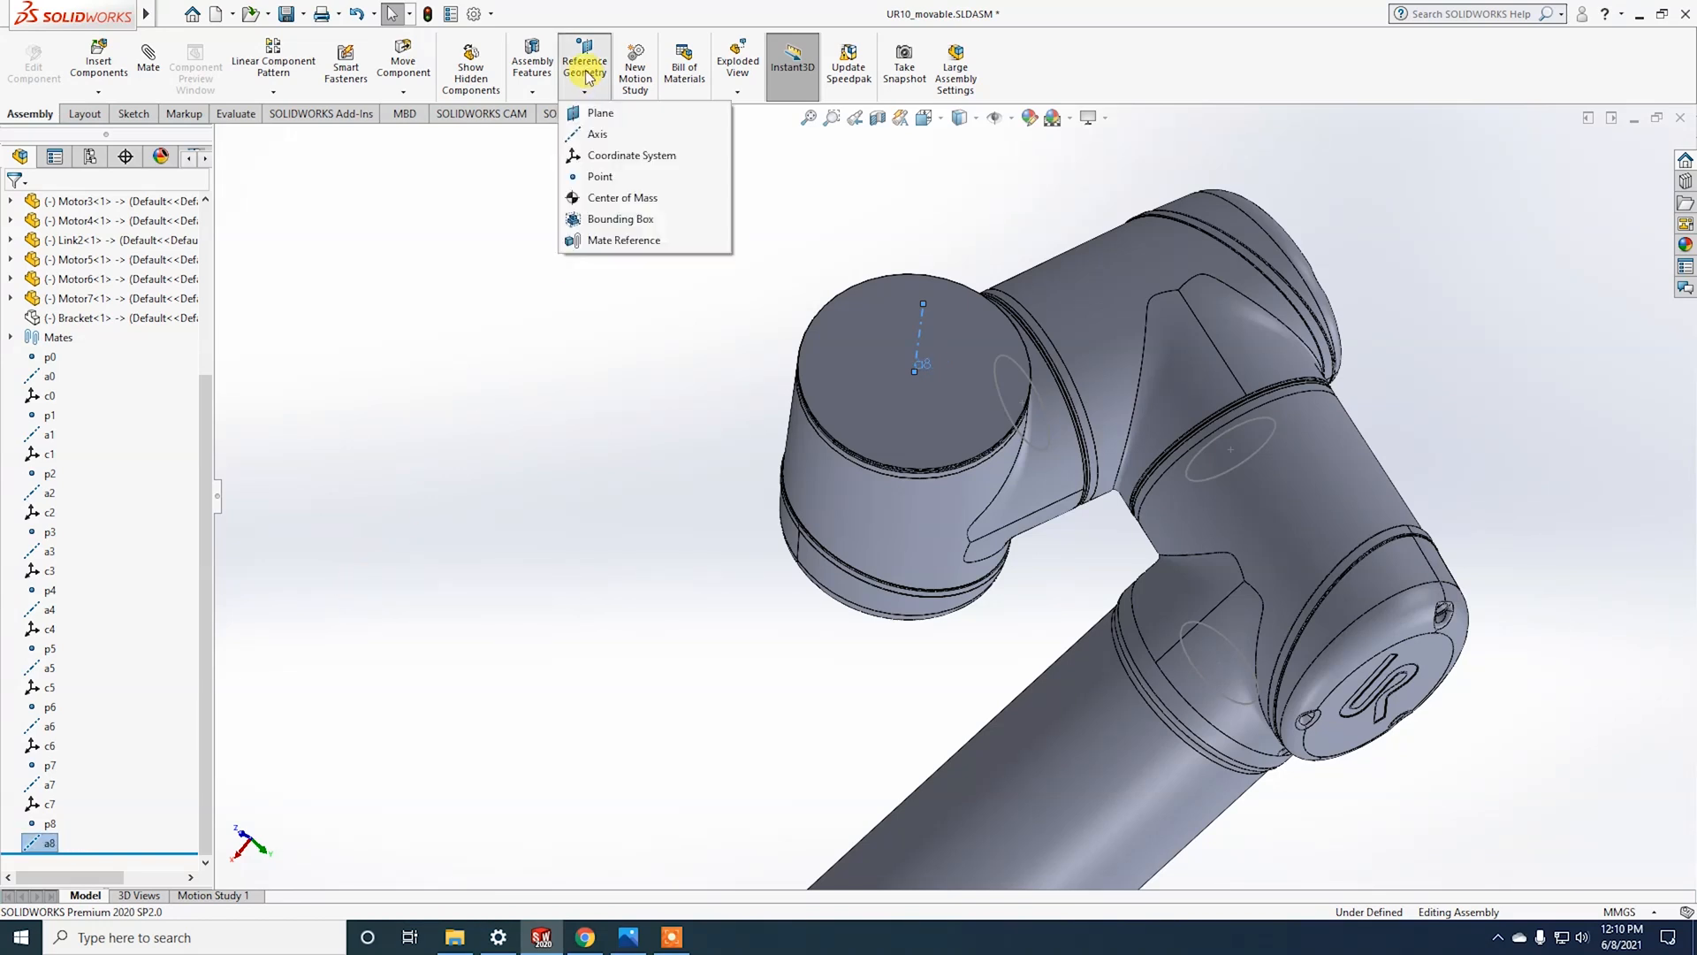
pyautogui.click(607, 164)
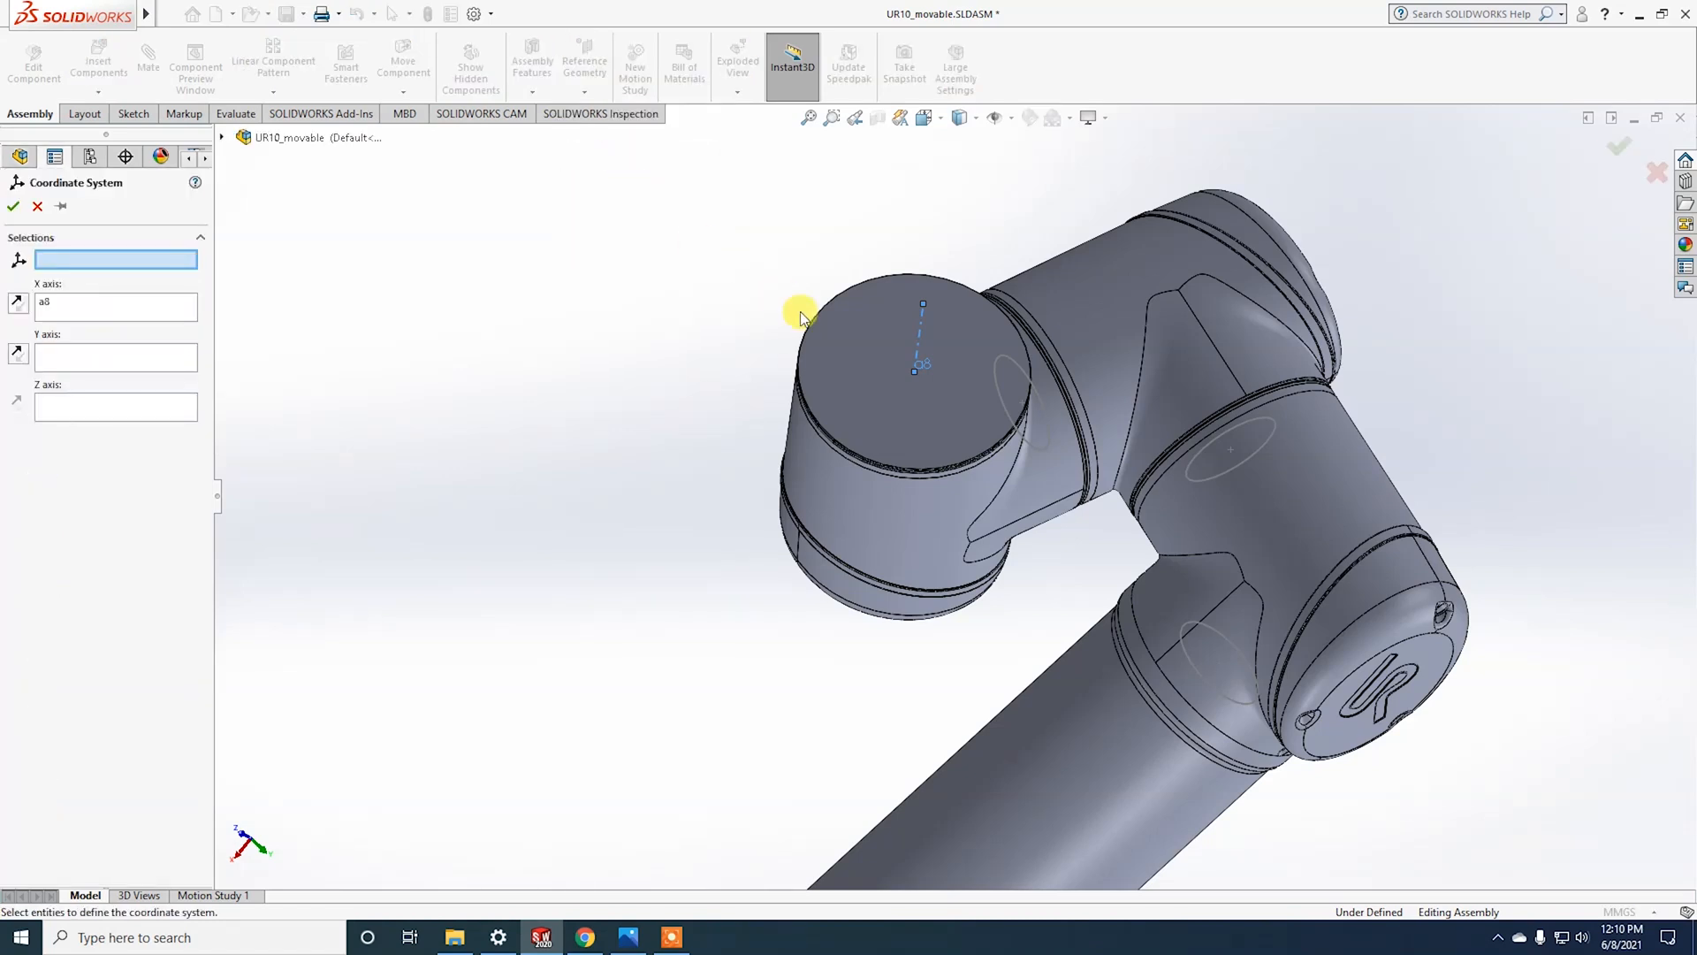
pyautogui.click(37, 206)
# Step: Create a coordinate system at point p8 with its Z axis set by Motor7's round end face, and name it c8
pyautogui.click(44, 827)
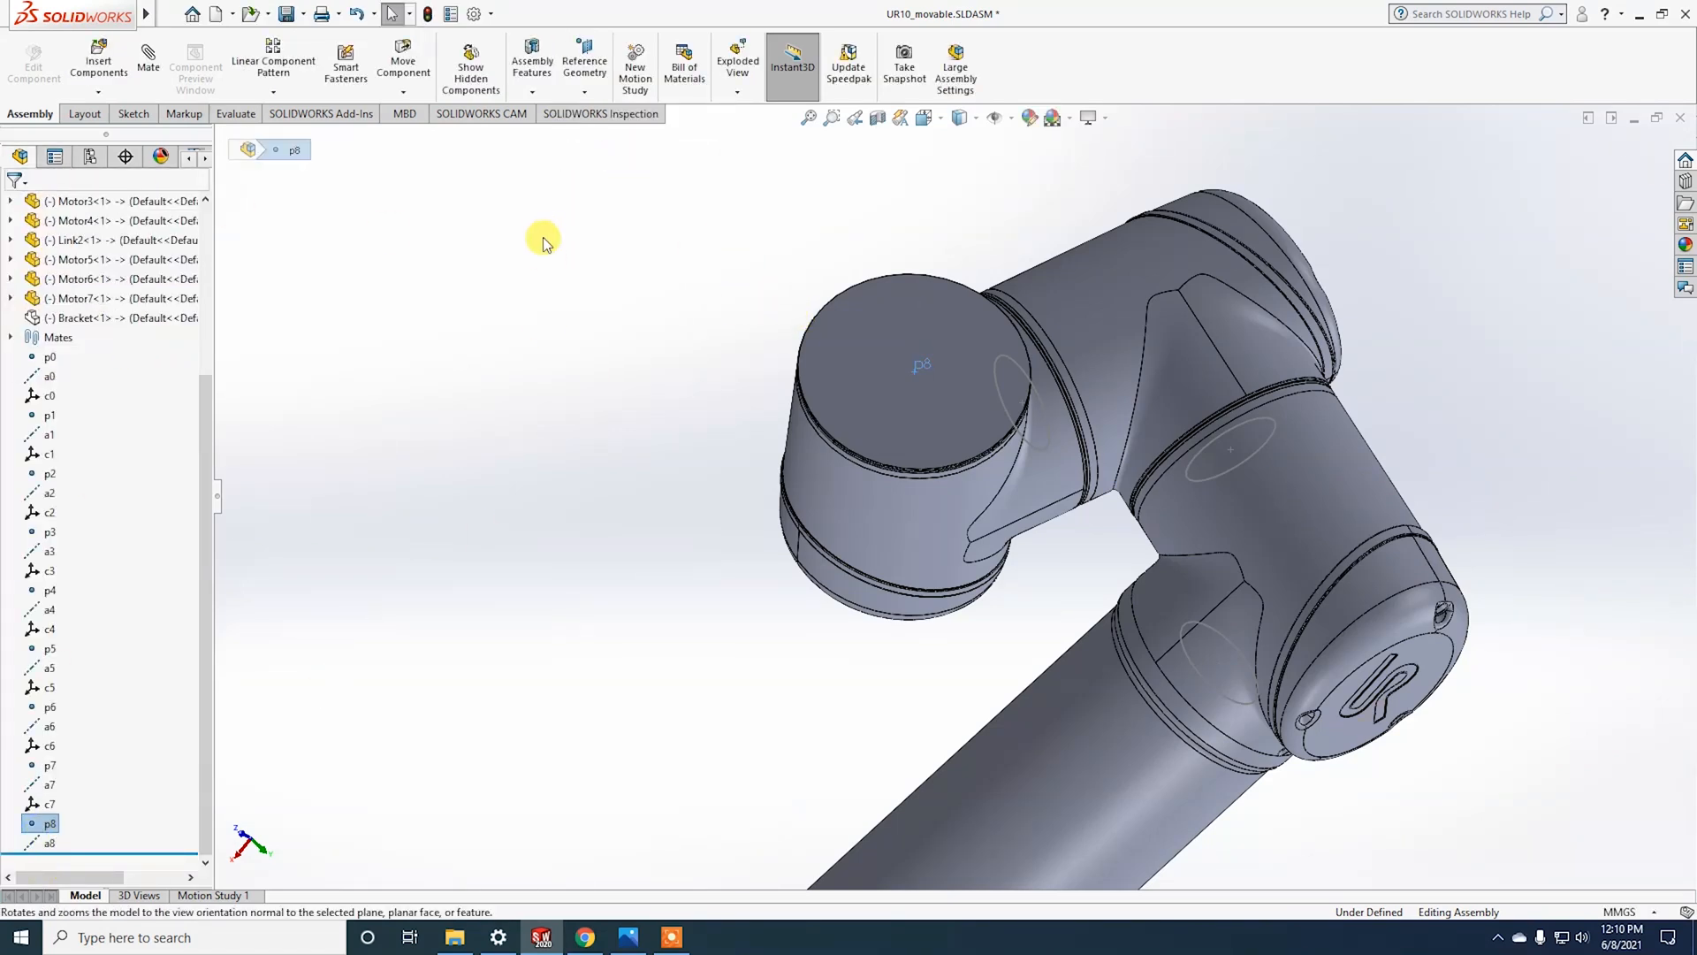
pyautogui.click(585, 71)
pyautogui.click(598, 160)
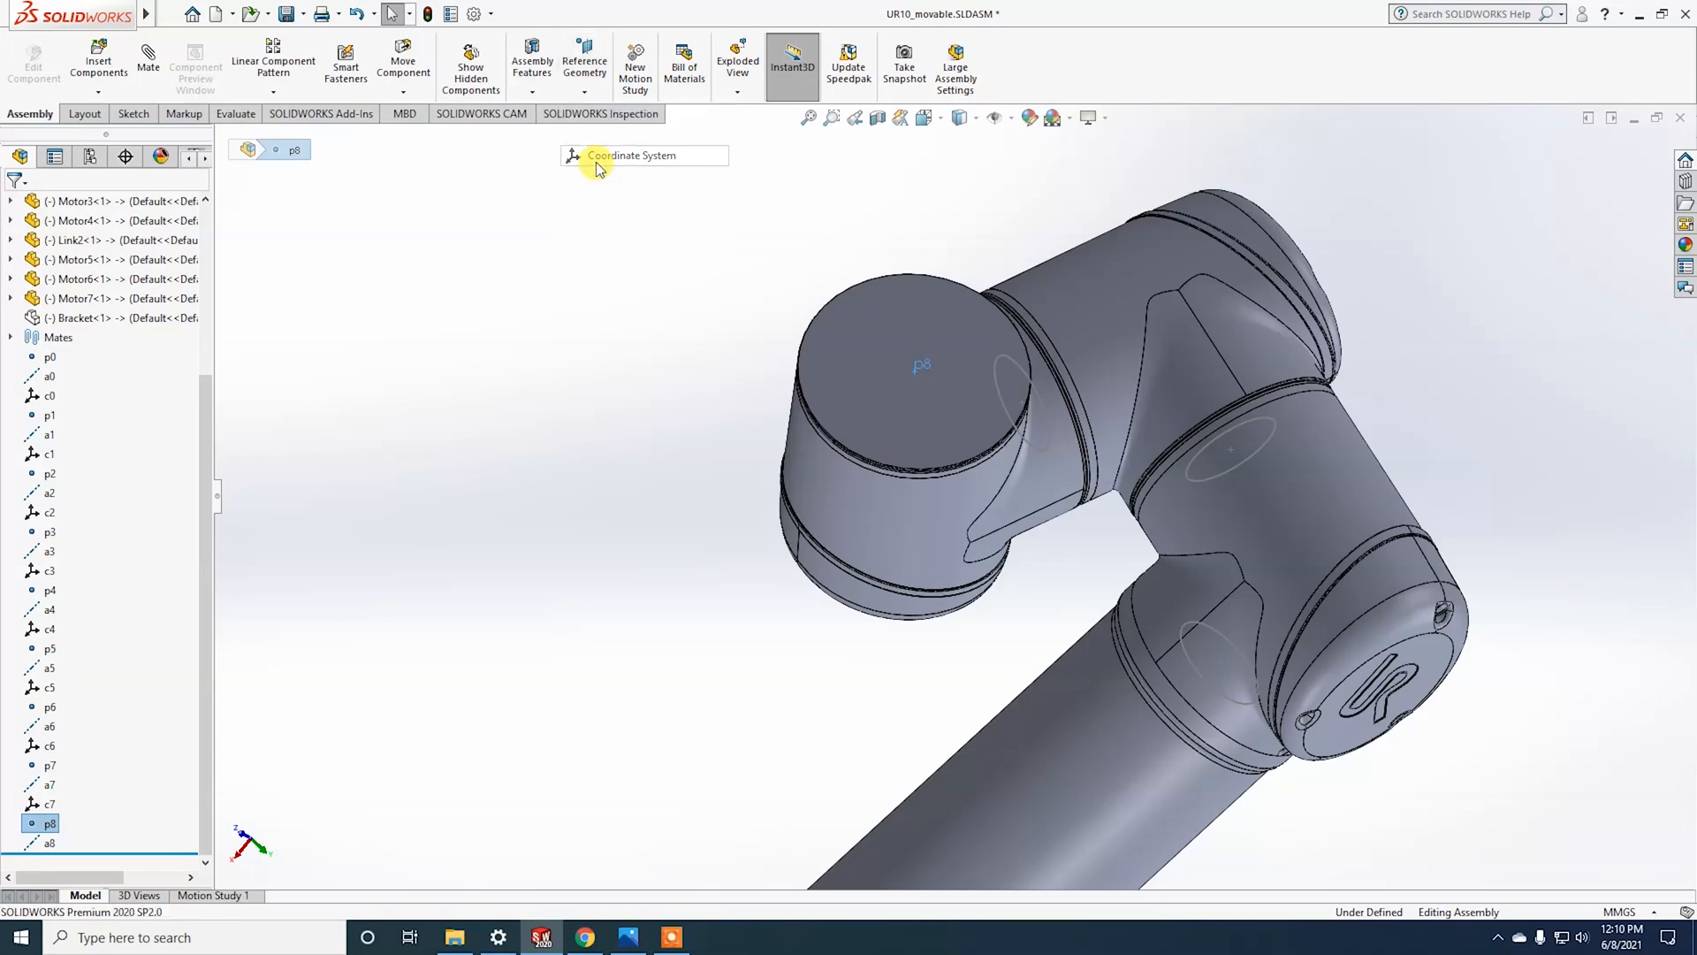
pyautogui.click(88, 395)
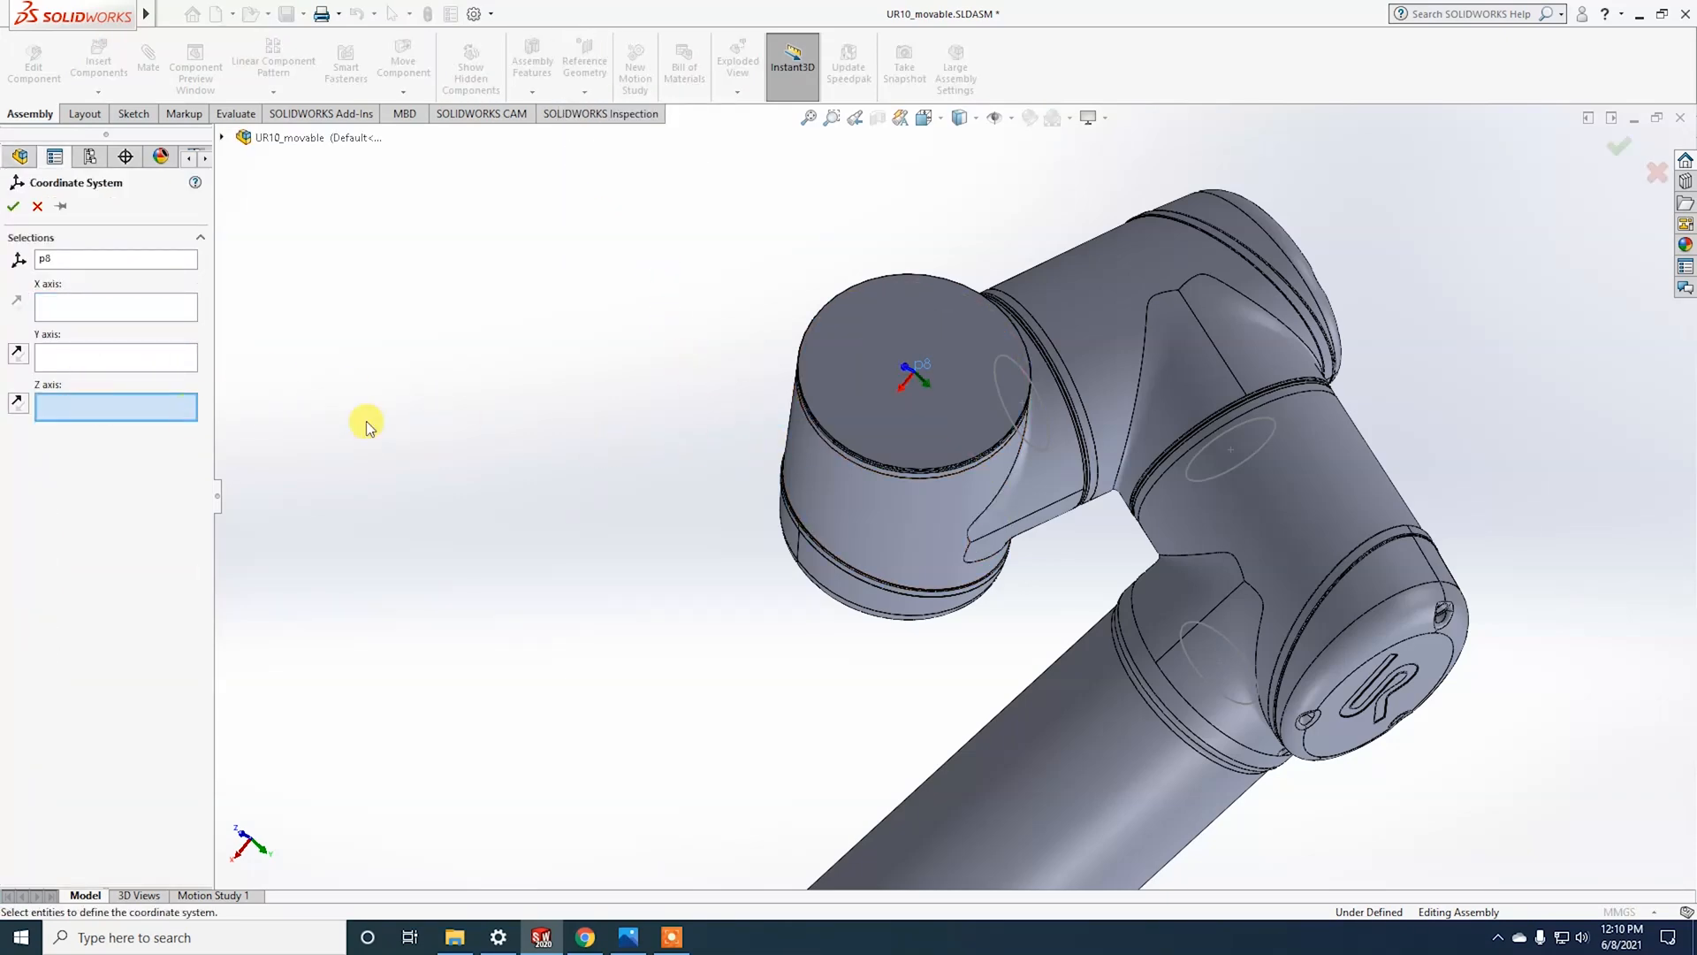
pyautogui.click(940, 413)
pyautogui.moveTo(607, 414); pyautogui.dragTo(568, 436, button='middle')
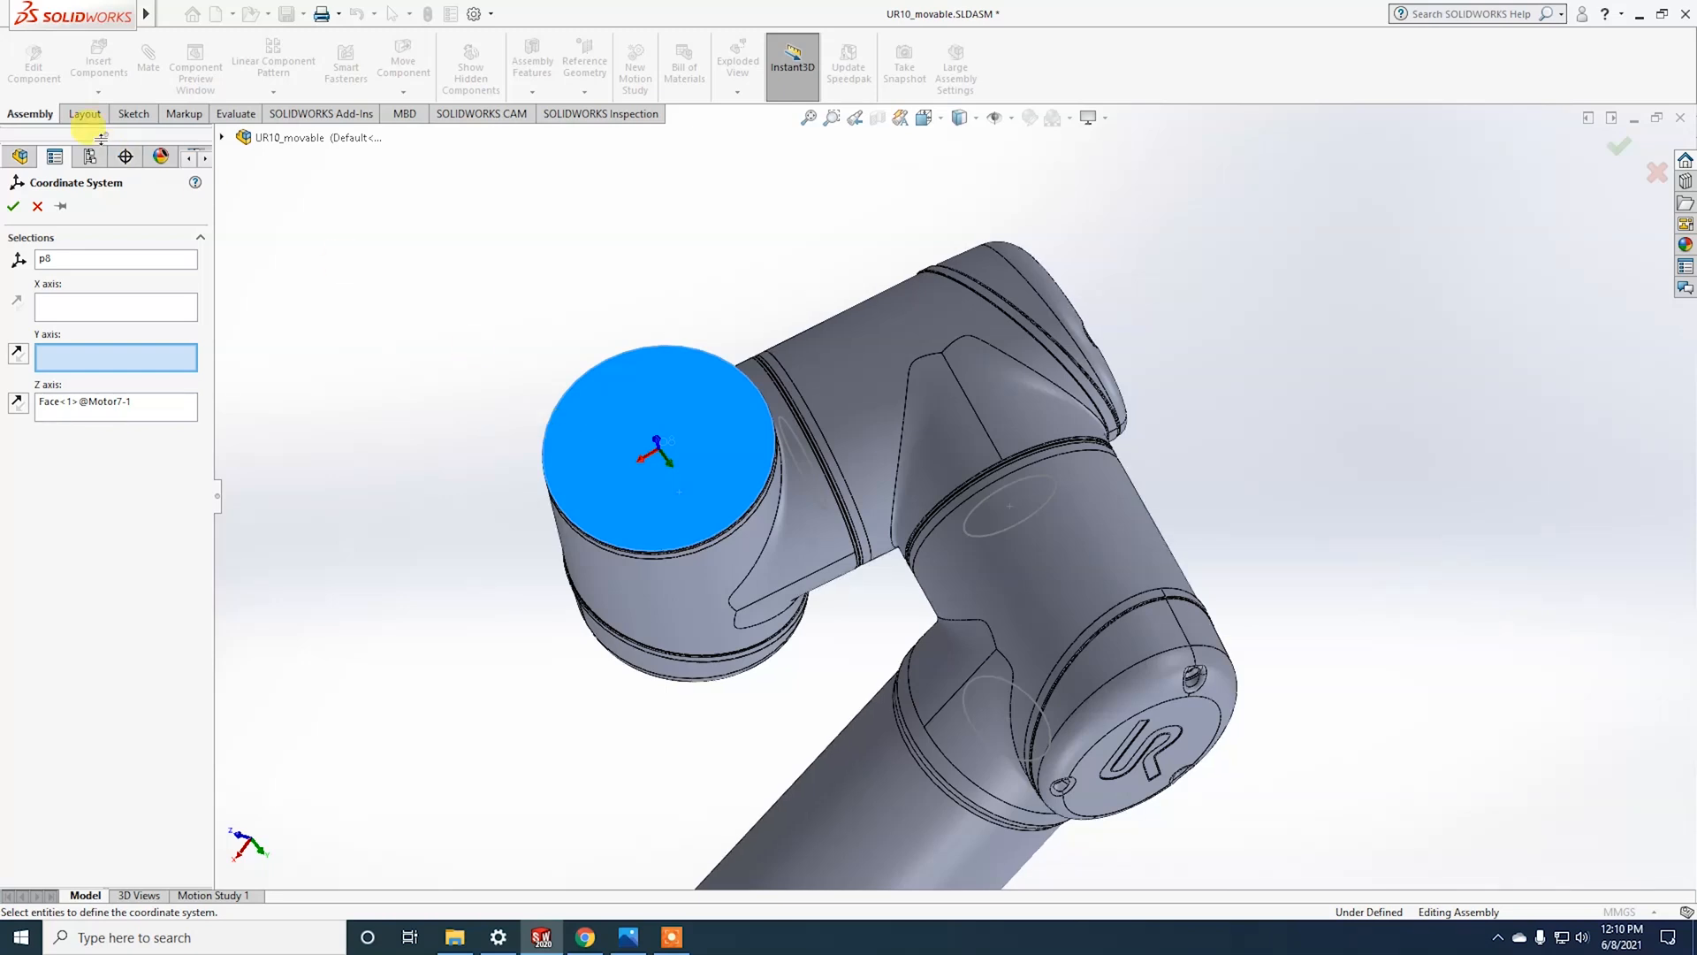
pyautogui.click(13, 207)
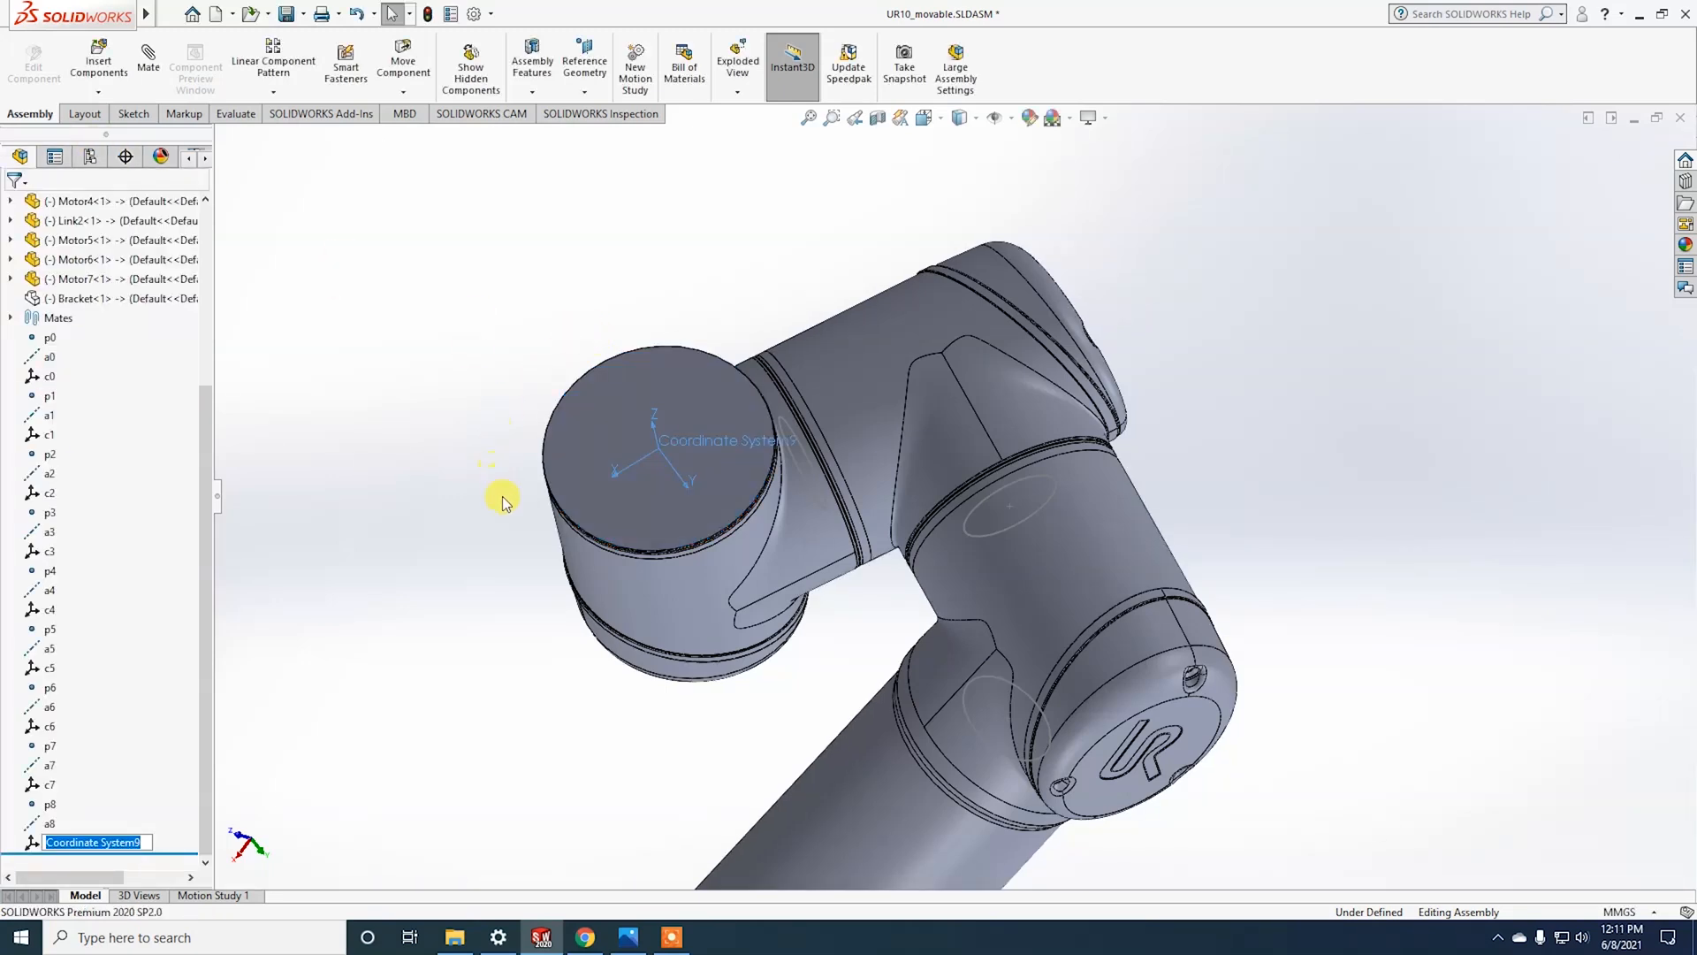
pyautogui.write('a')
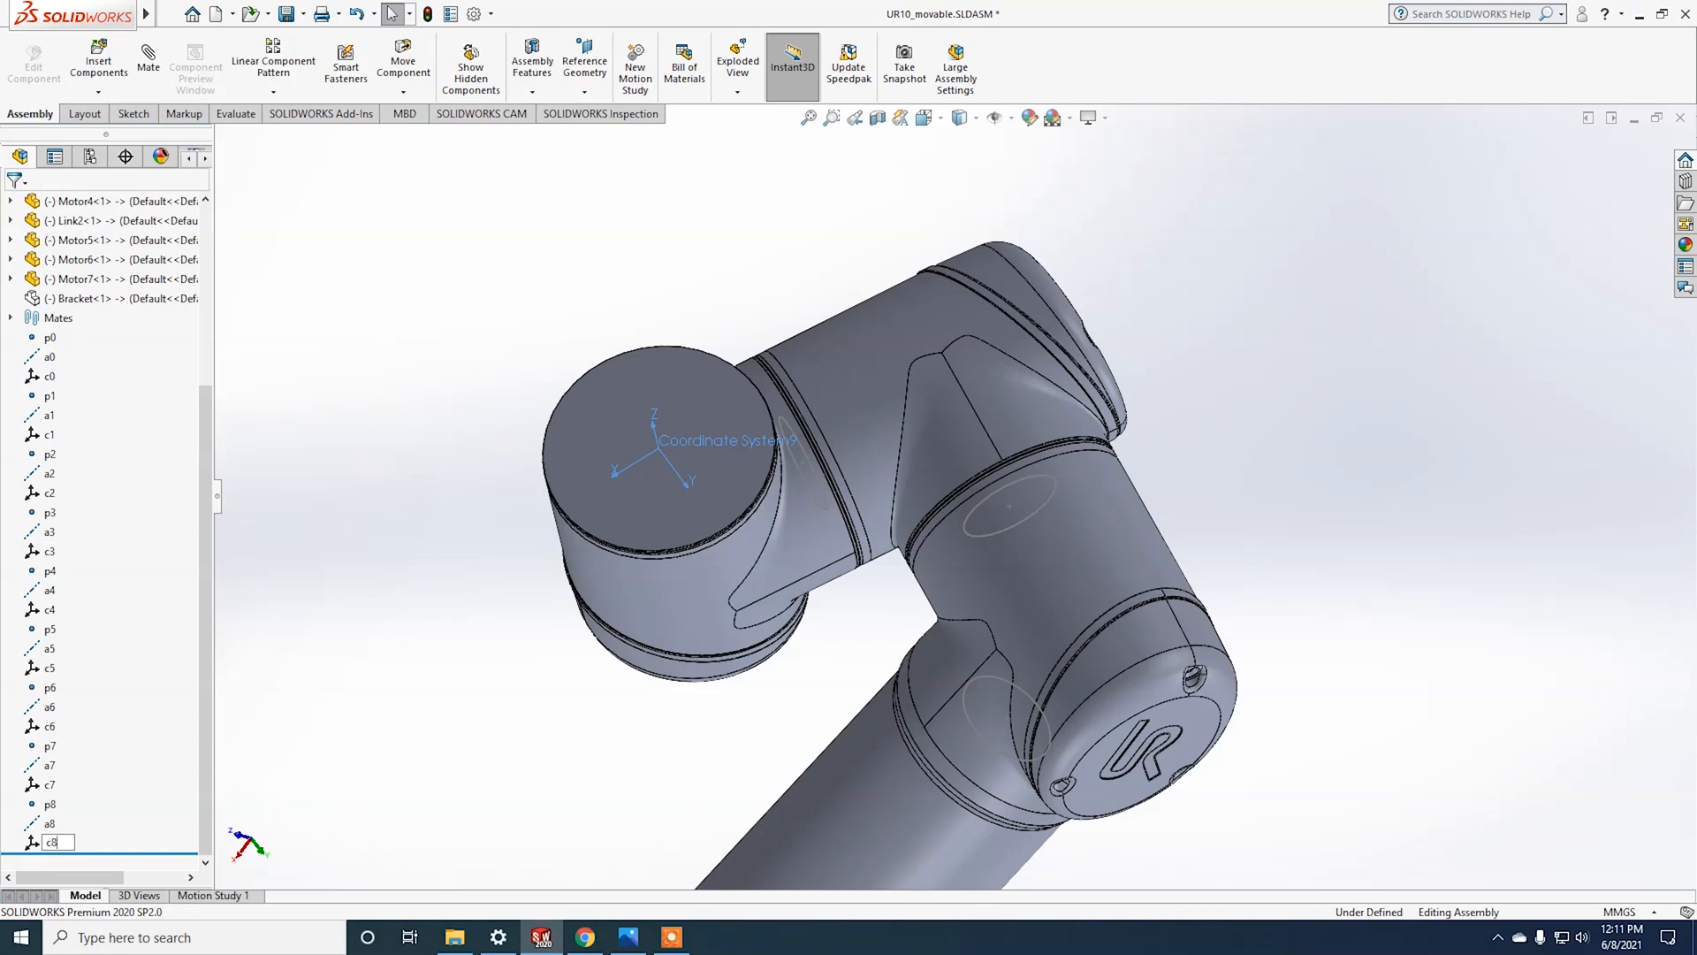
pyautogui.write('8')
pyautogui.press('Return')
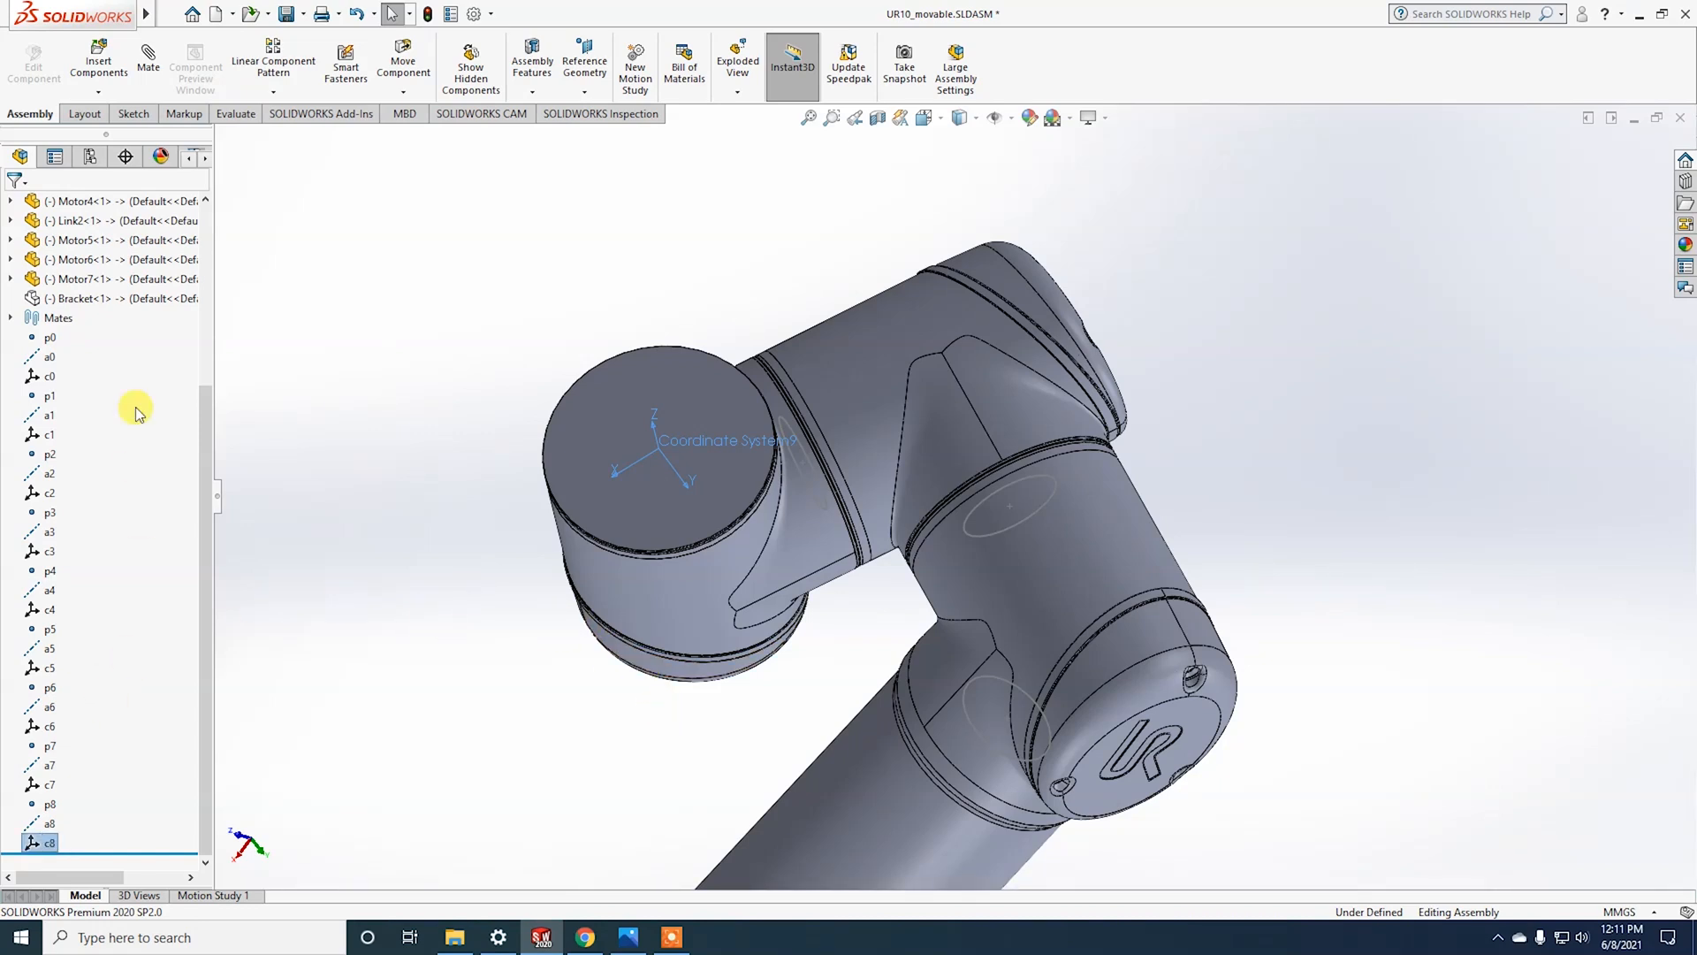
# Step: Show the hidden Bracket component and bring the whole robot arm into view
pyautogui.rightClick(89, 298)
pyautogui.click(197, 247)
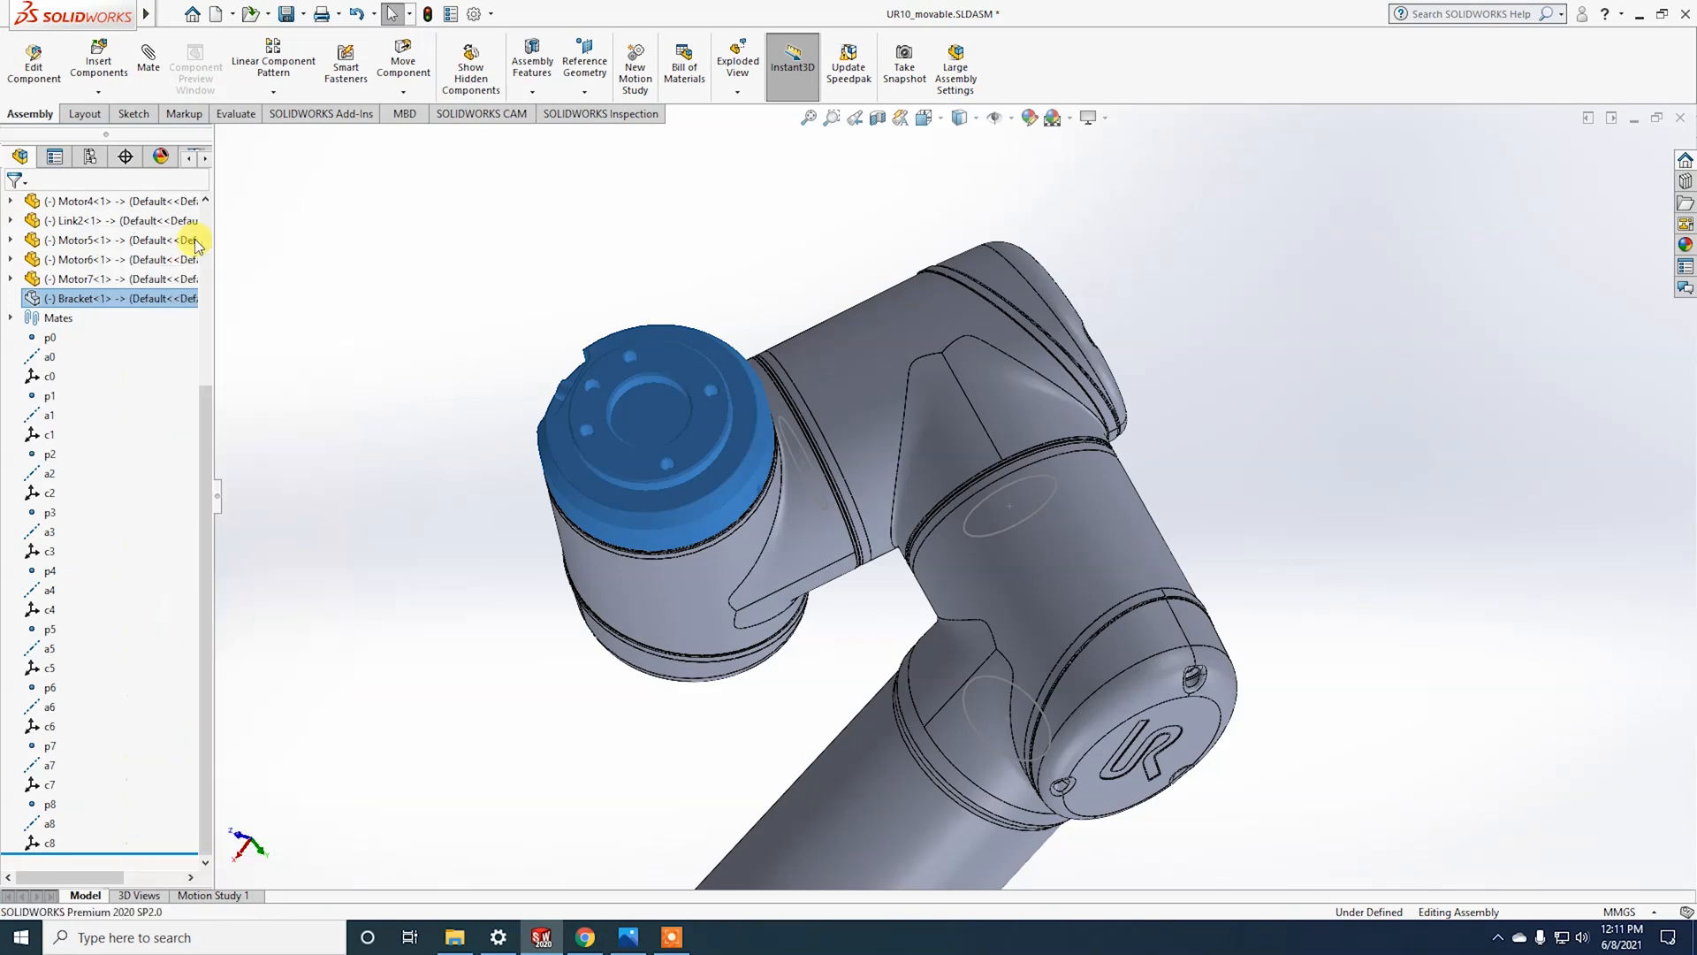
pyautogui.scroll(2, 1040, 587)
pyautogui.scroll(6, 1038, 580)
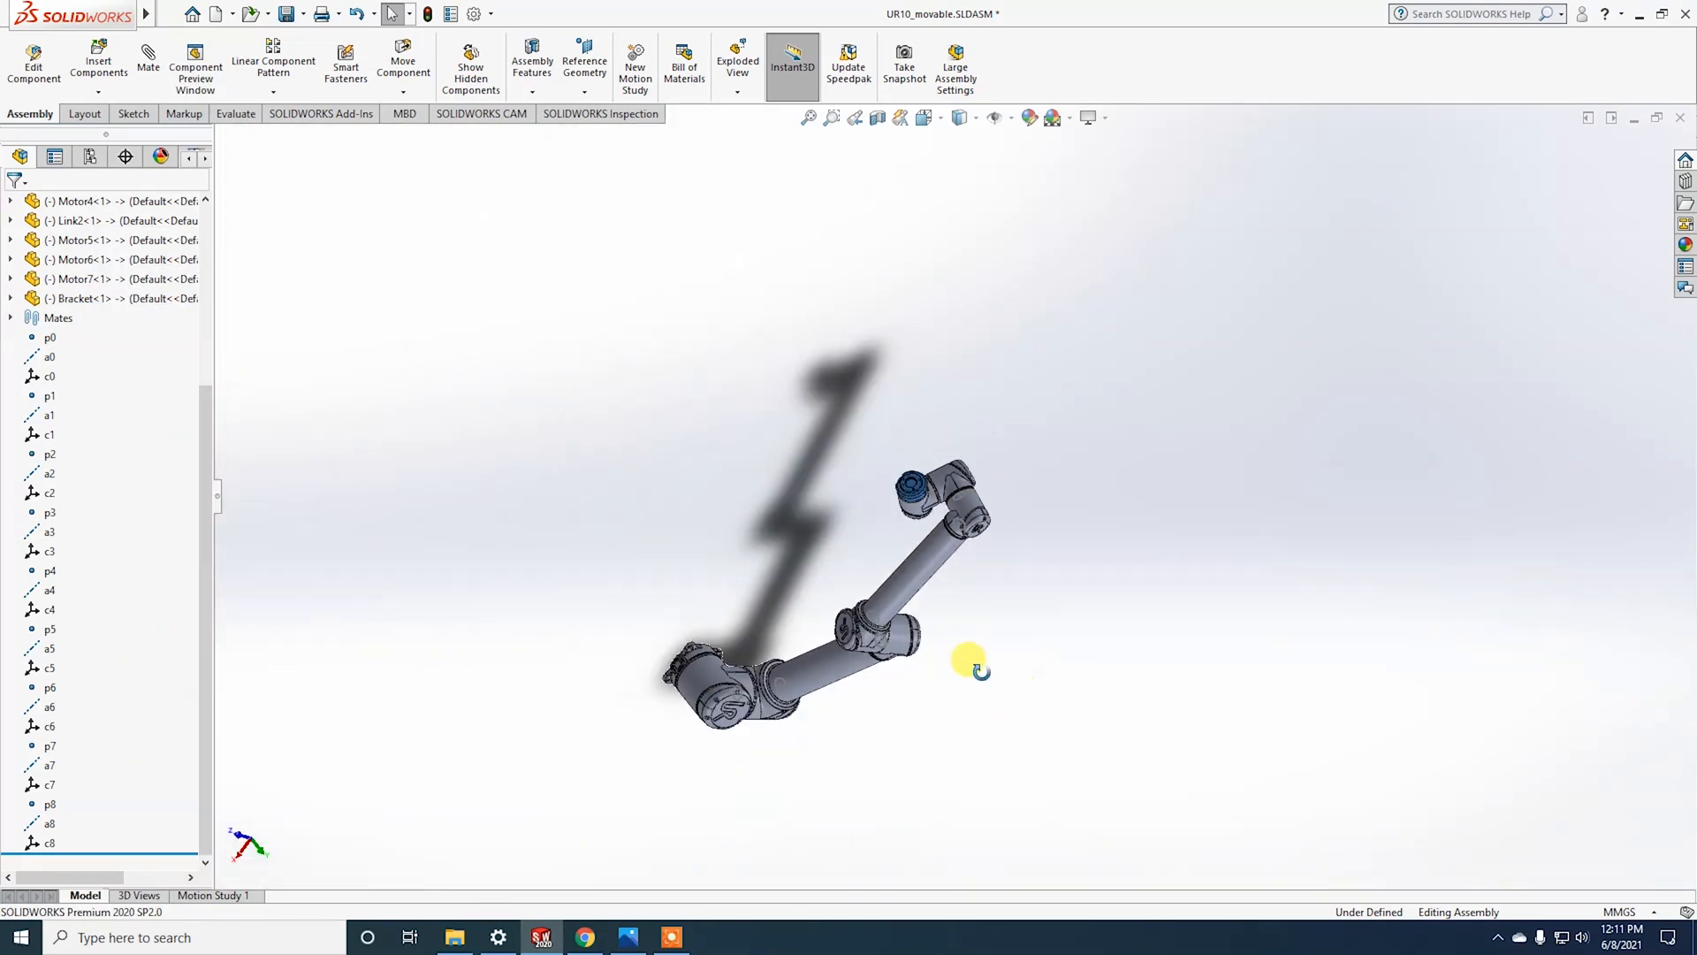
pyautogui.moveTo(977, 663); pyautogui.dragTo(902, 390, button='middle')
pyautogui.moveTo(968, 758); pyautogui.dragTo(981, 618, button='middle')
# Step: Start the URDF export and configure base_link with origin coordinate system c0, the Base component and one child link
pyautogui.moveTo(112, 10)
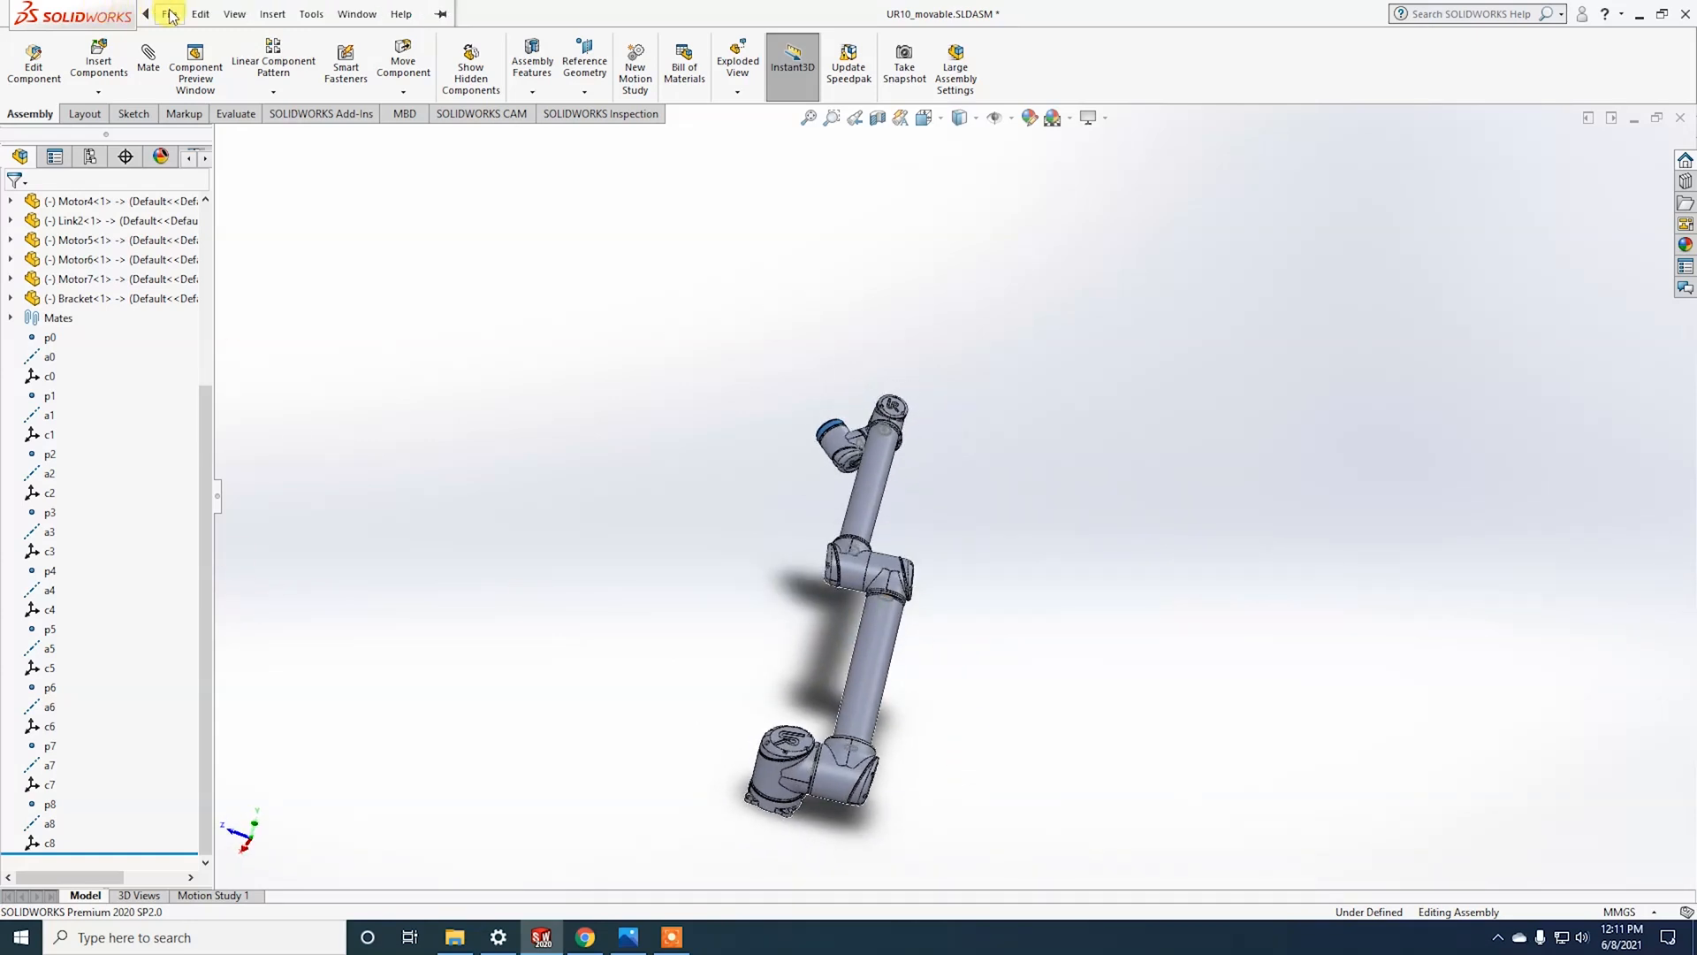
pyautogui.click(310, 14)
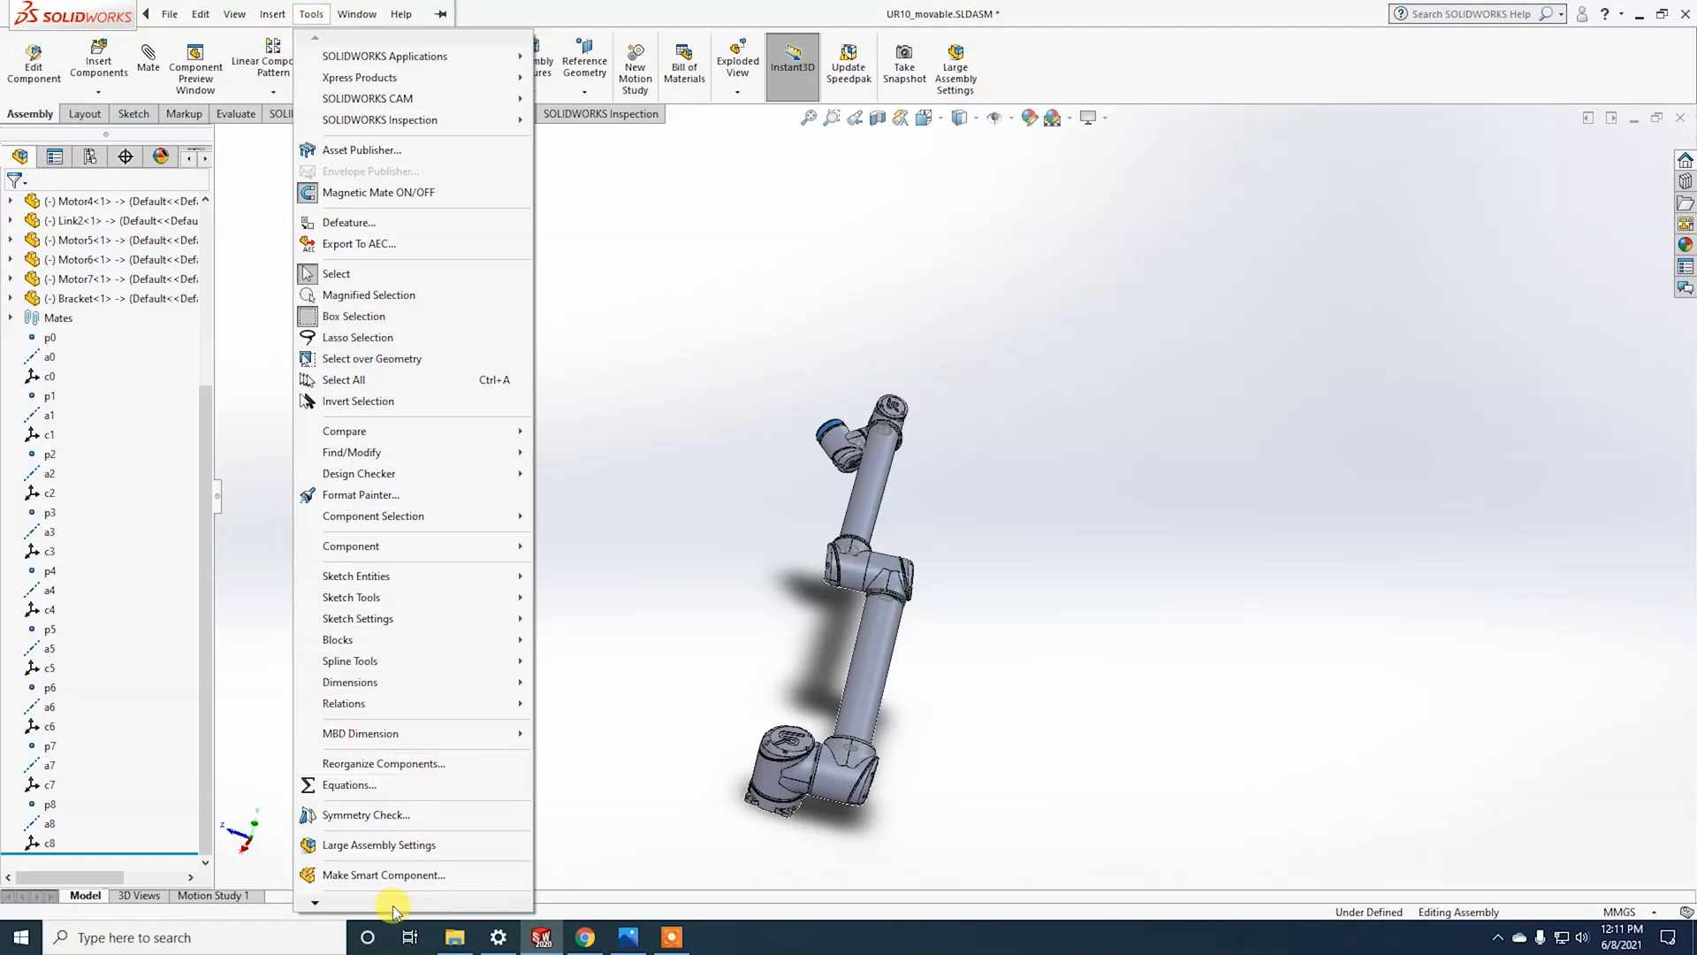
pyautogui.moveTo(345, 909)
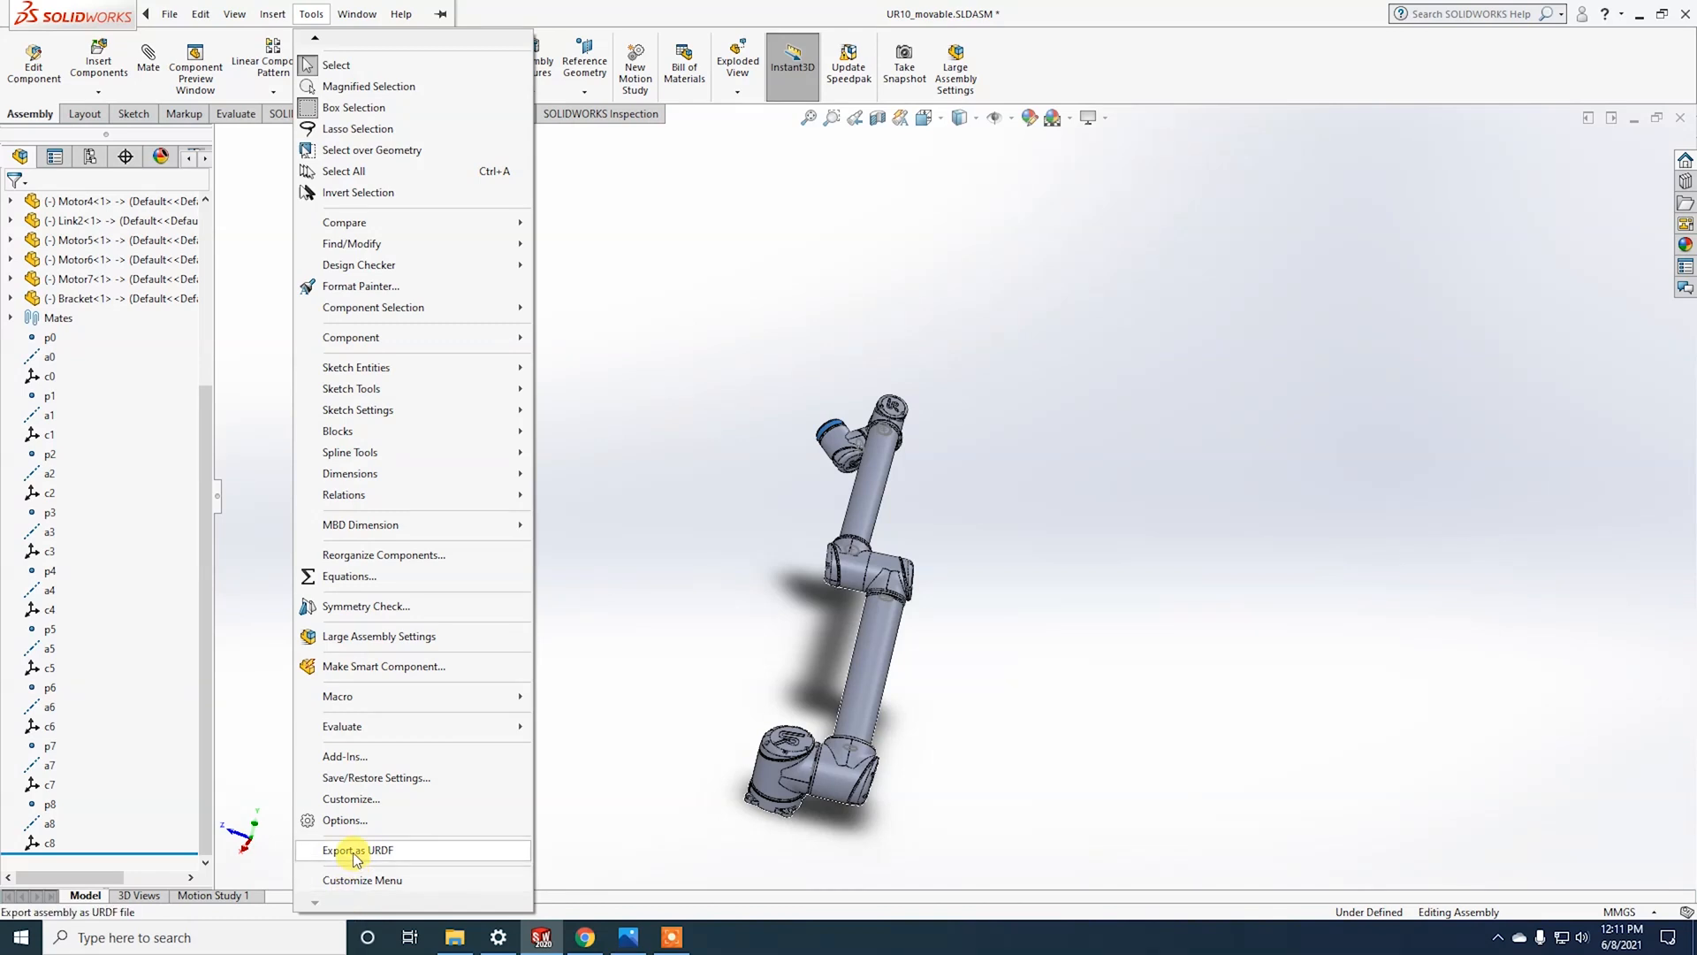
pyautogui.click(352, 852)
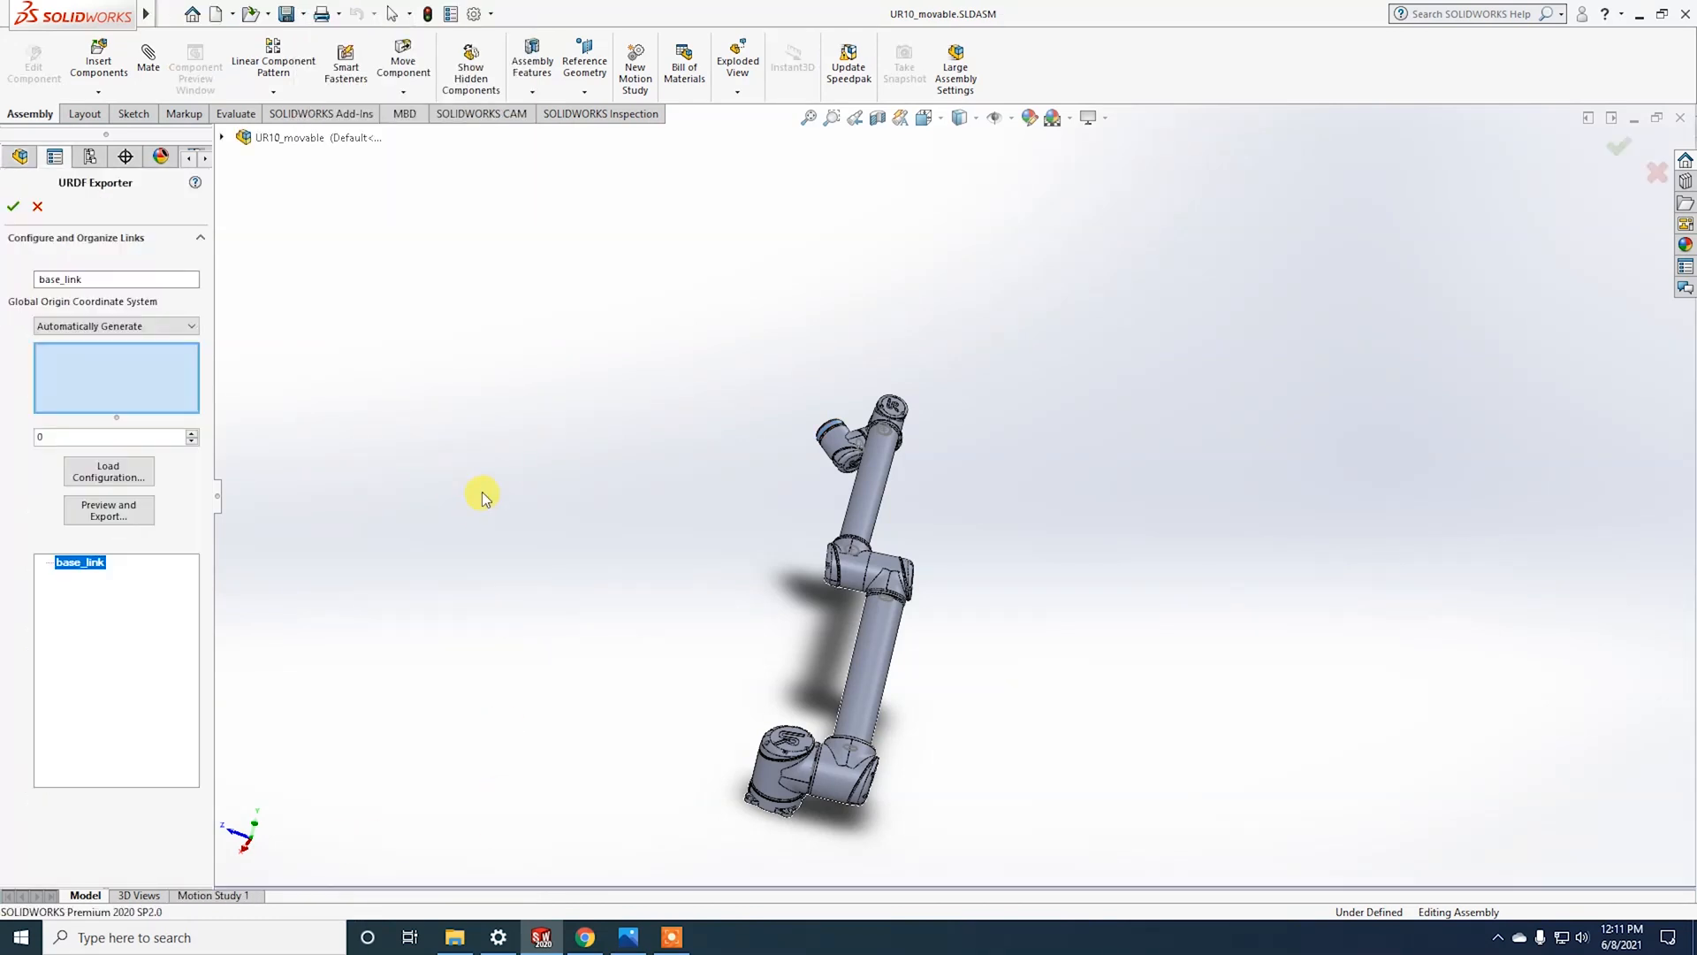
pyautogui.click(221, 139)
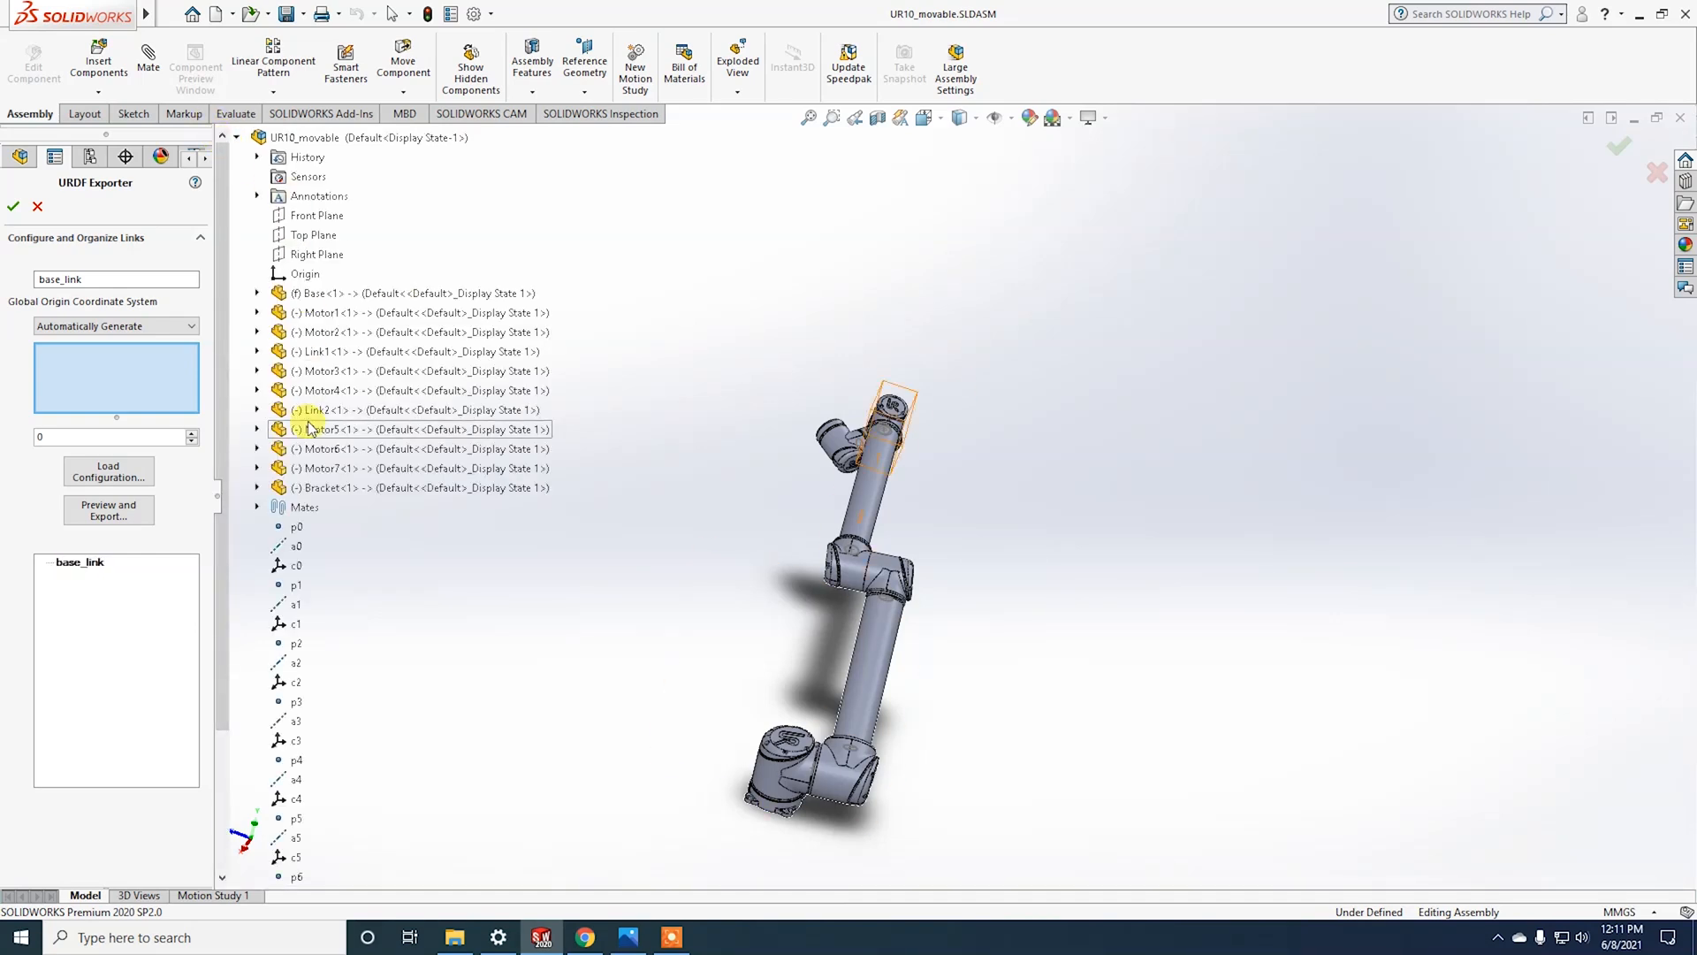
pyautogui.click(158, 327)
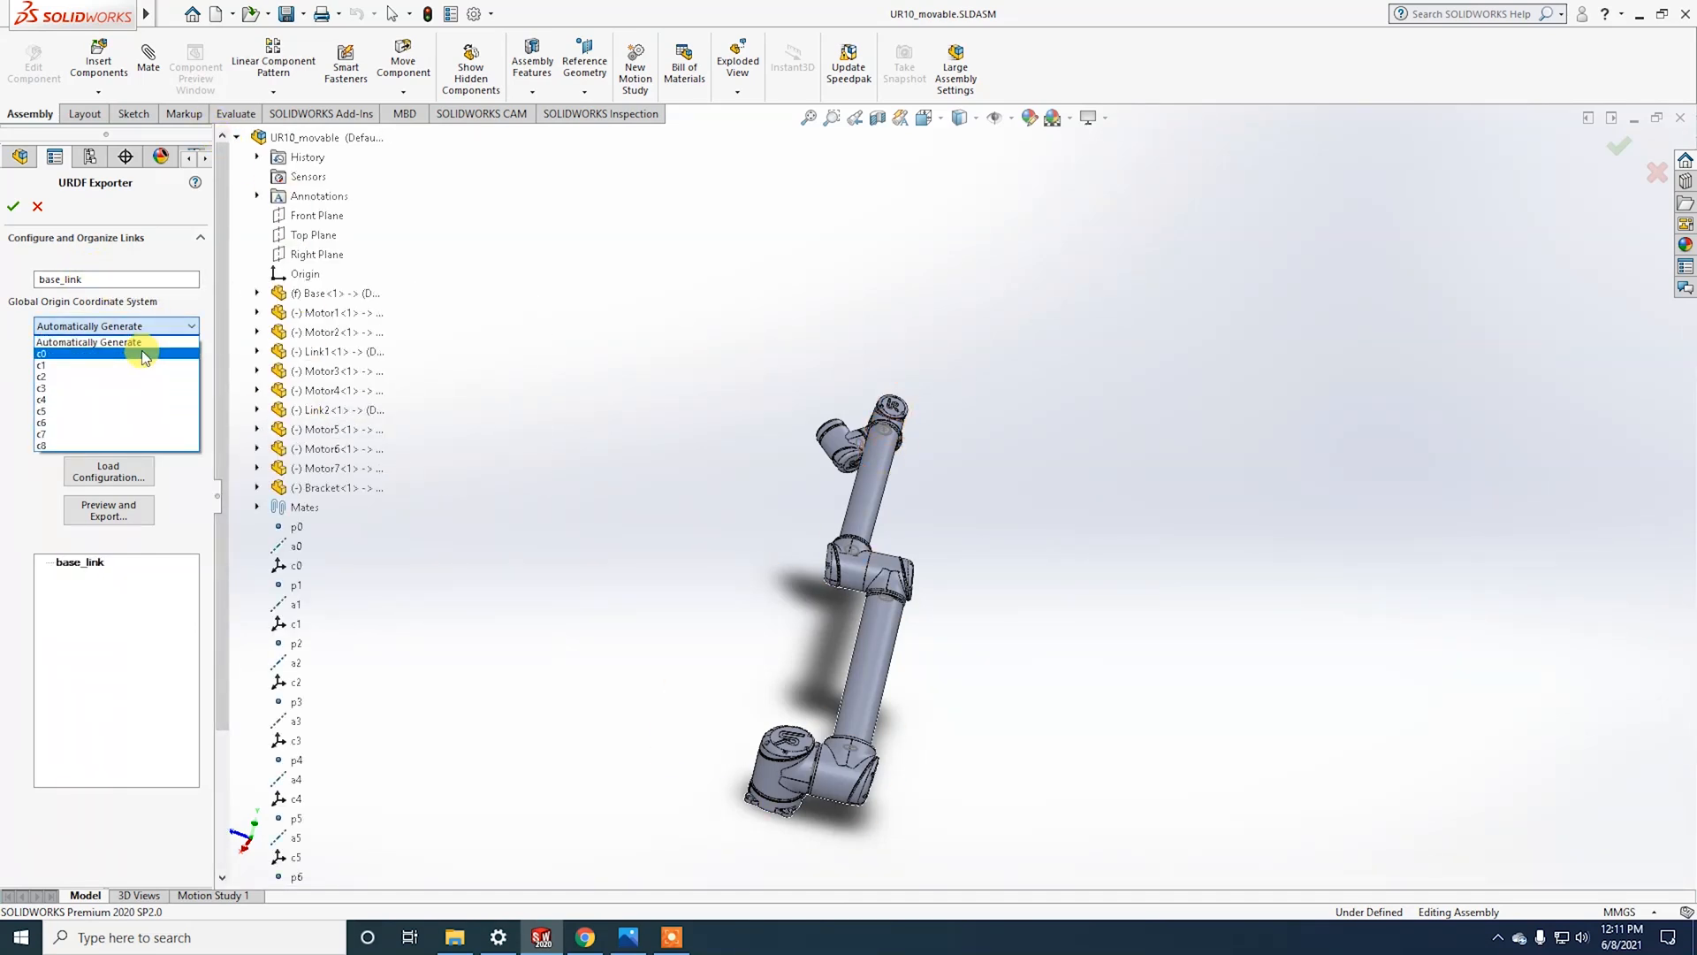
pyautogui.click(142, 353)
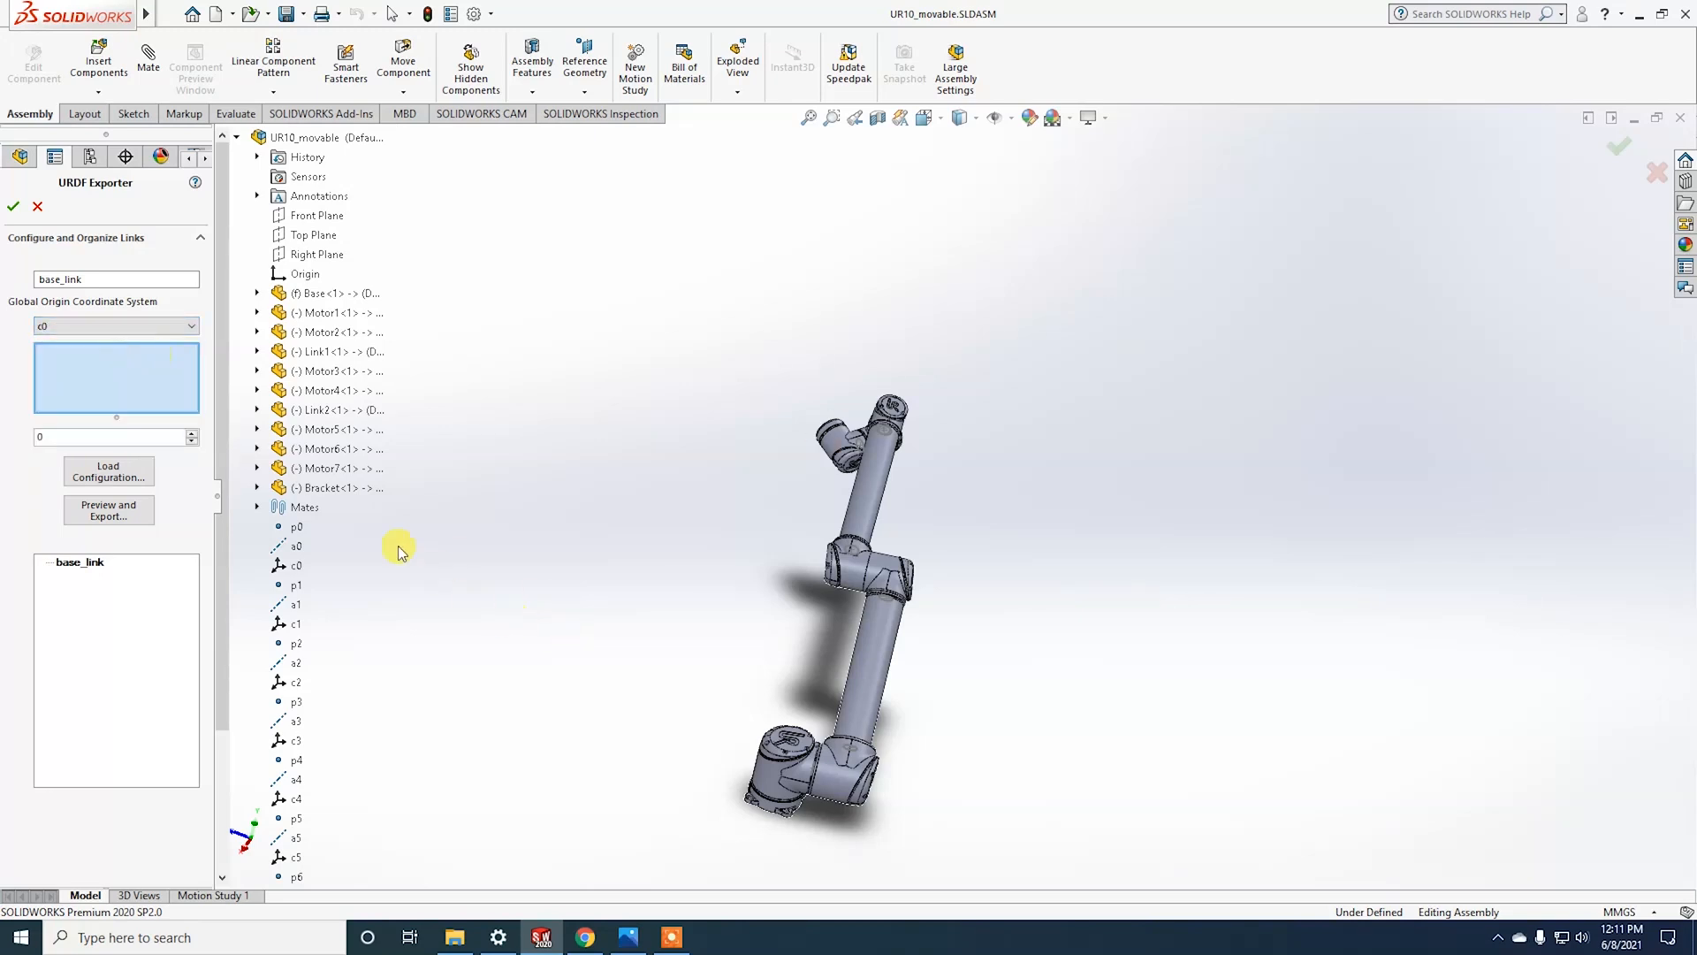
pyautogui.click(374, 297)
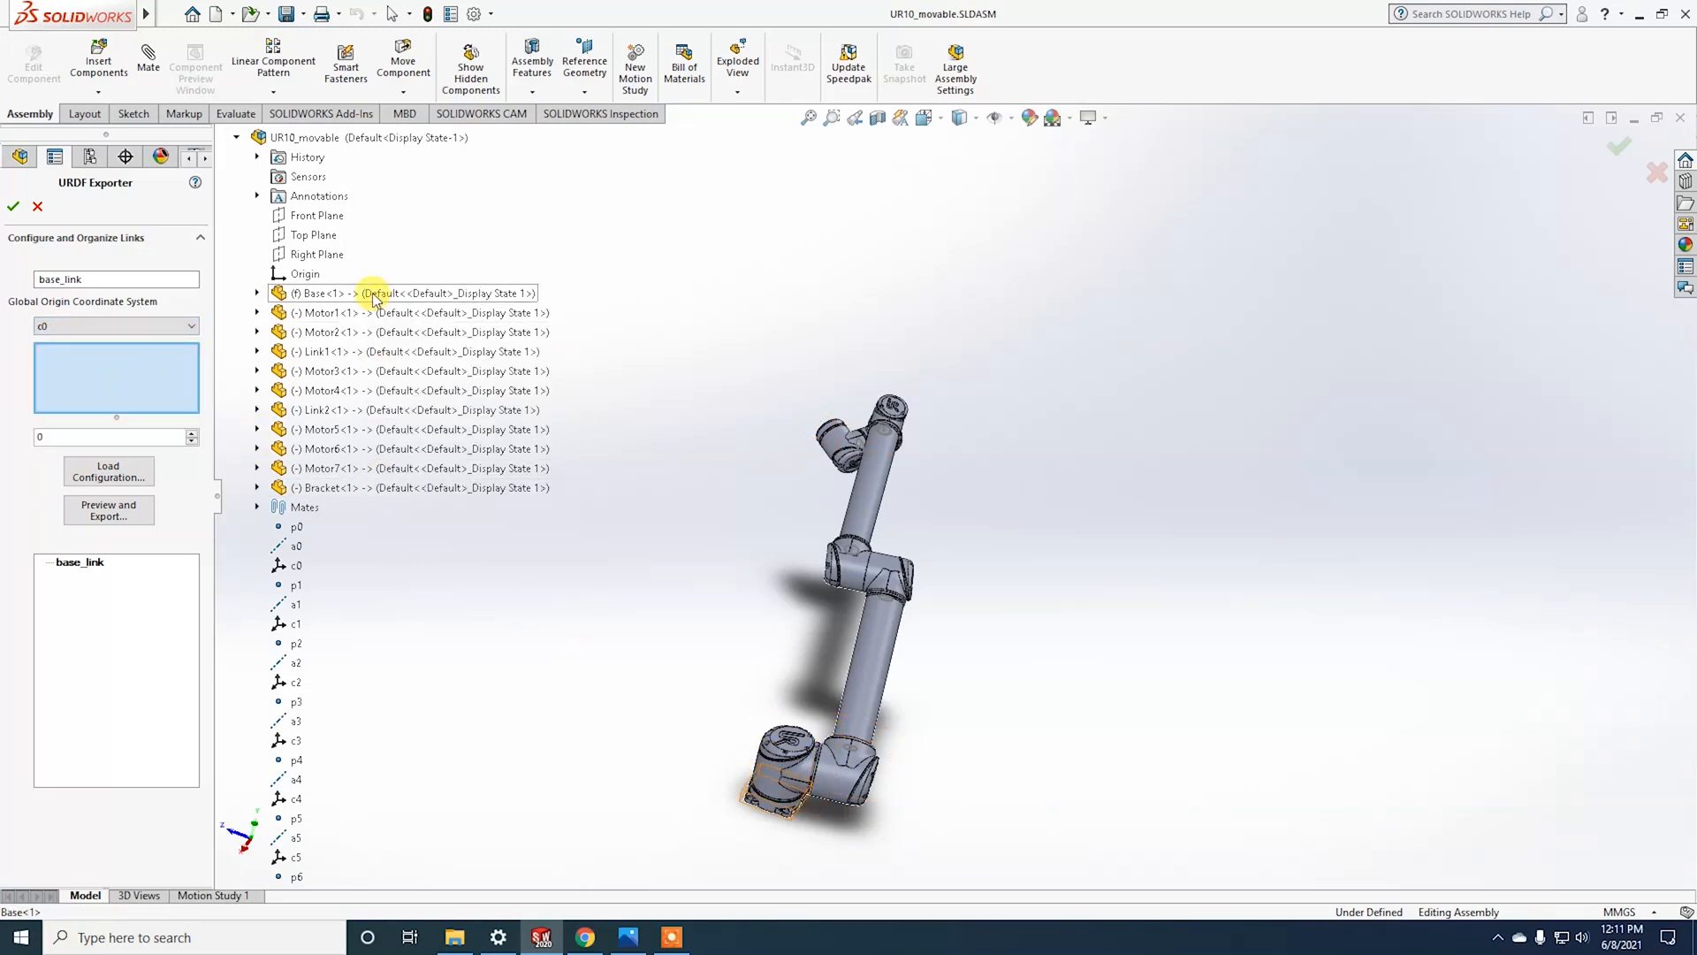
pyautogui.click(190, 433)
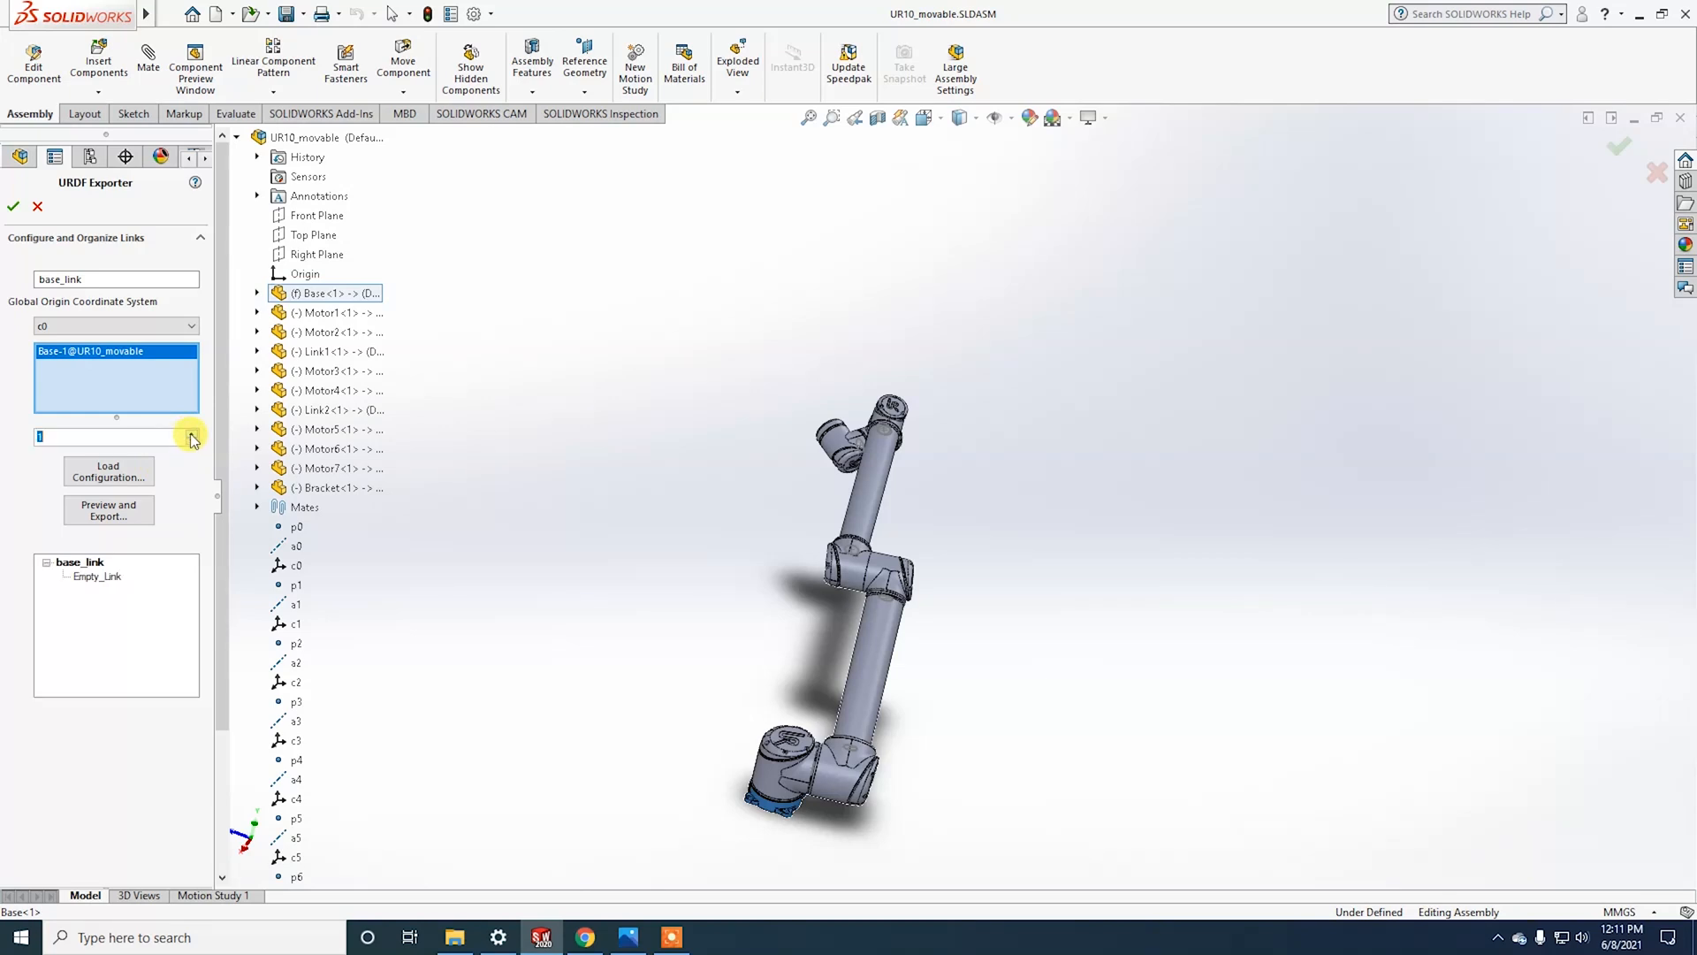
# Step: Configure base_link's child as m1 with joint j1, coordinate system c1, axis a1, continuous joint type, the Motor1 component and one child link
pyautogui.click(103, 578)
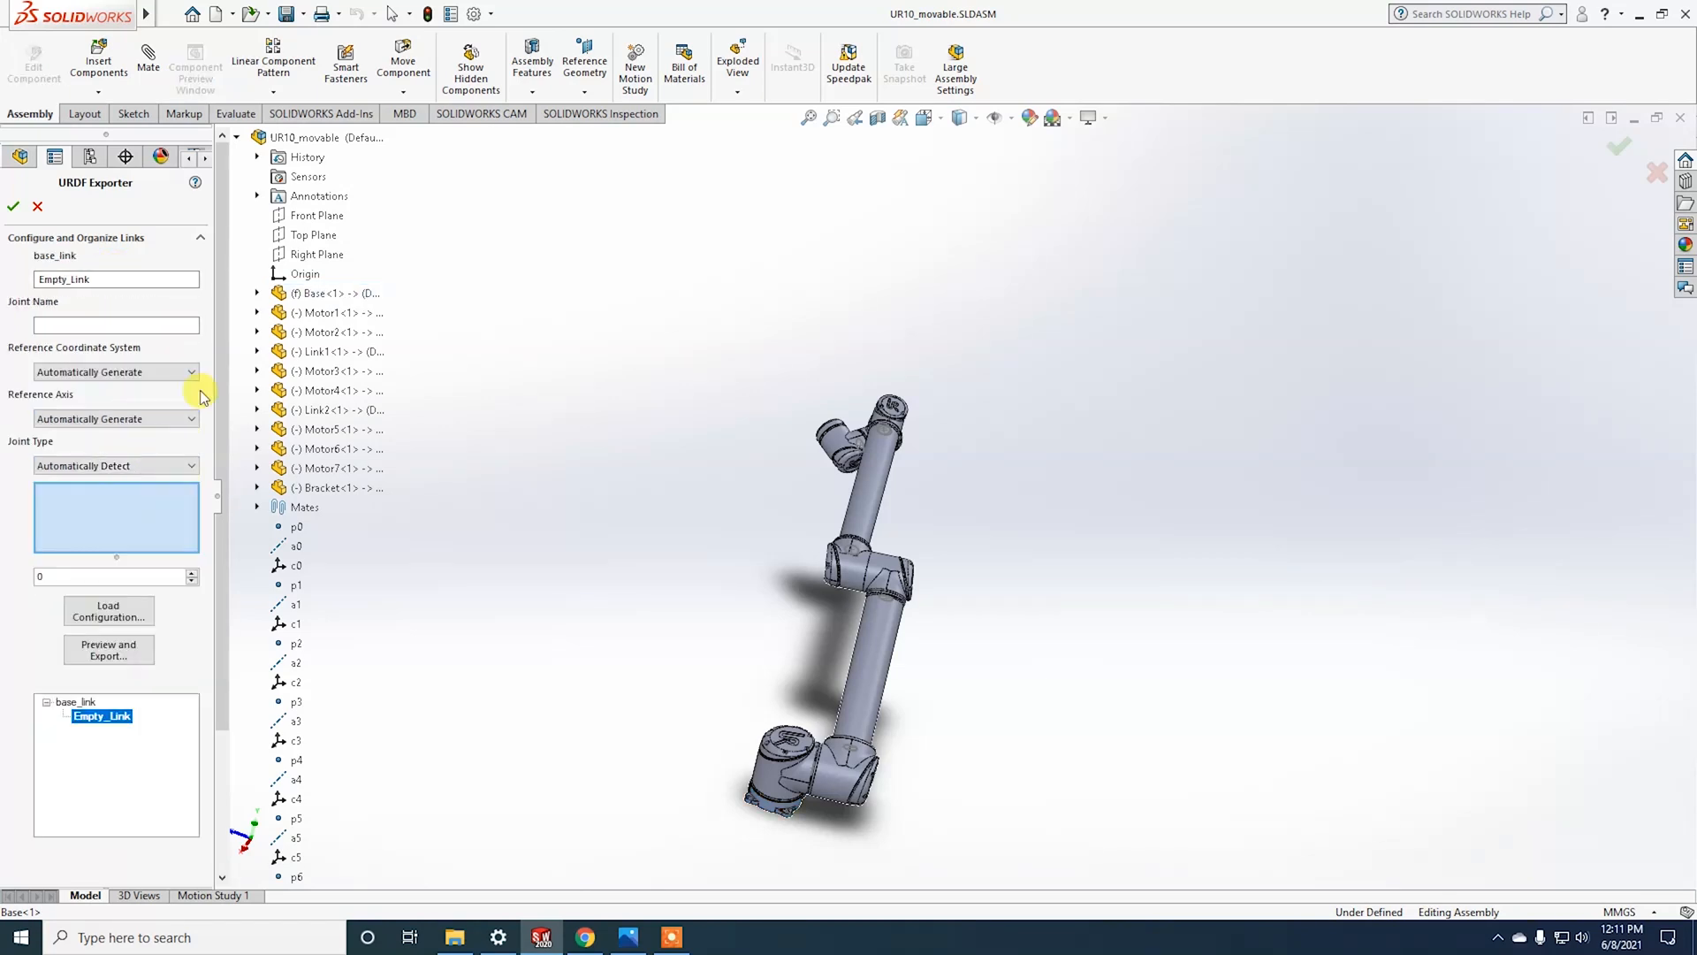
pyautogui.write('m1')
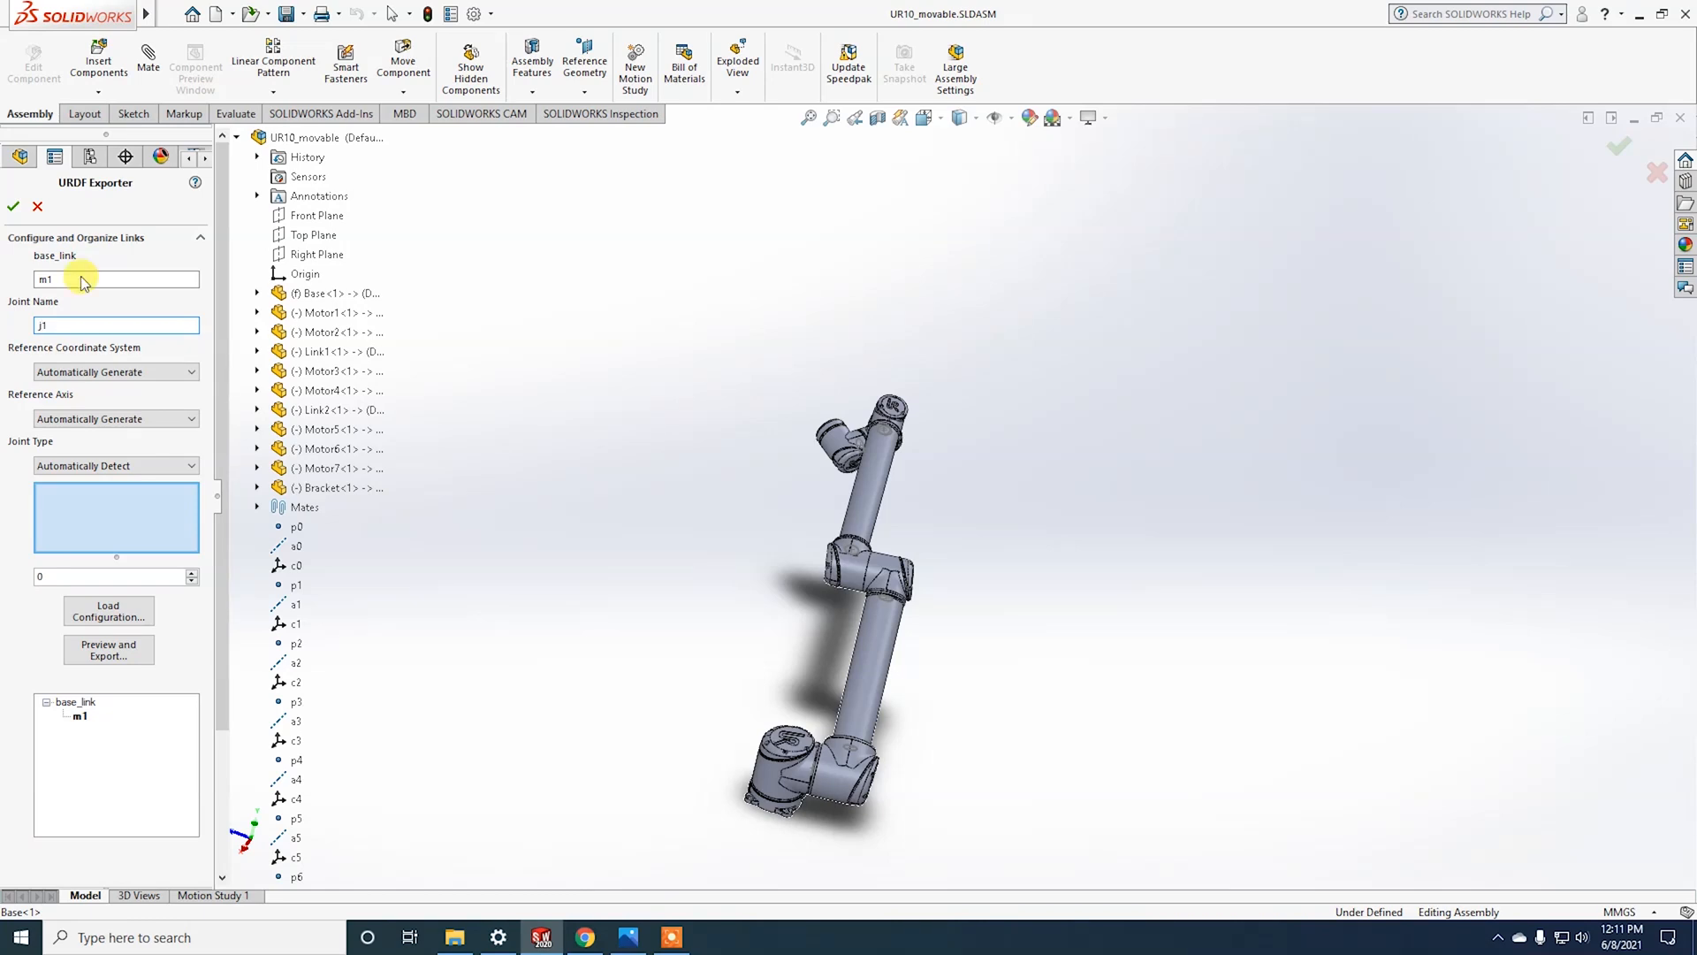
pyautogui.click(131, 371)
pyautogui.click(115, 405)
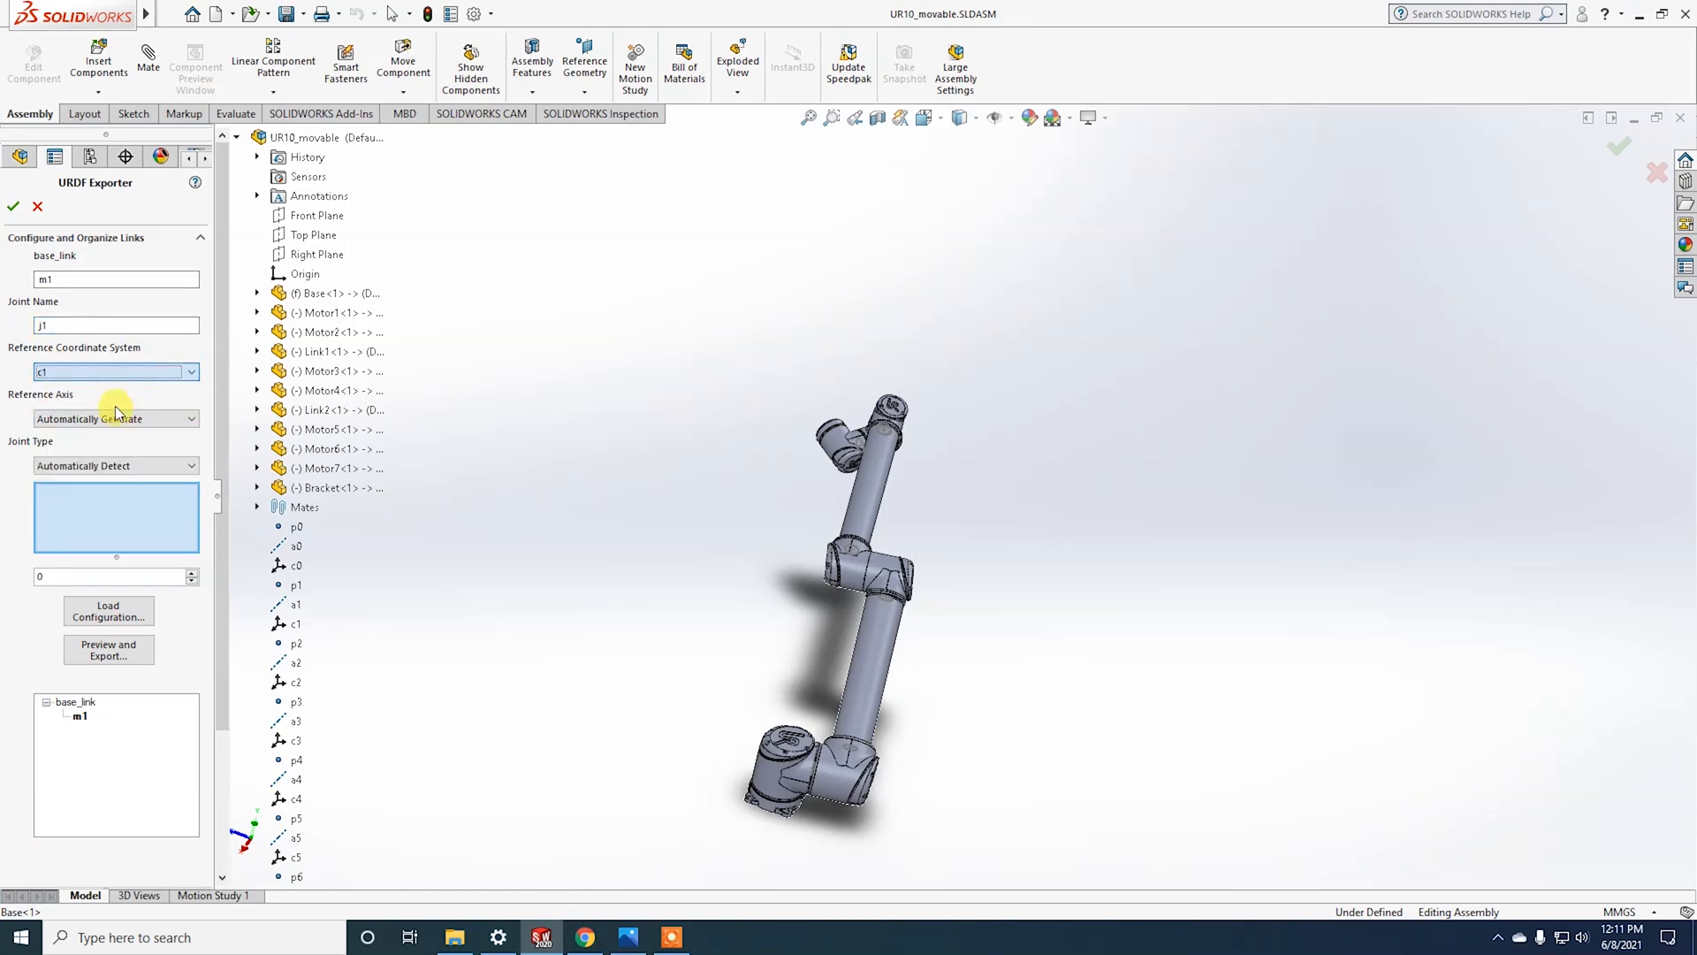
pyautogui.click(138, 420)
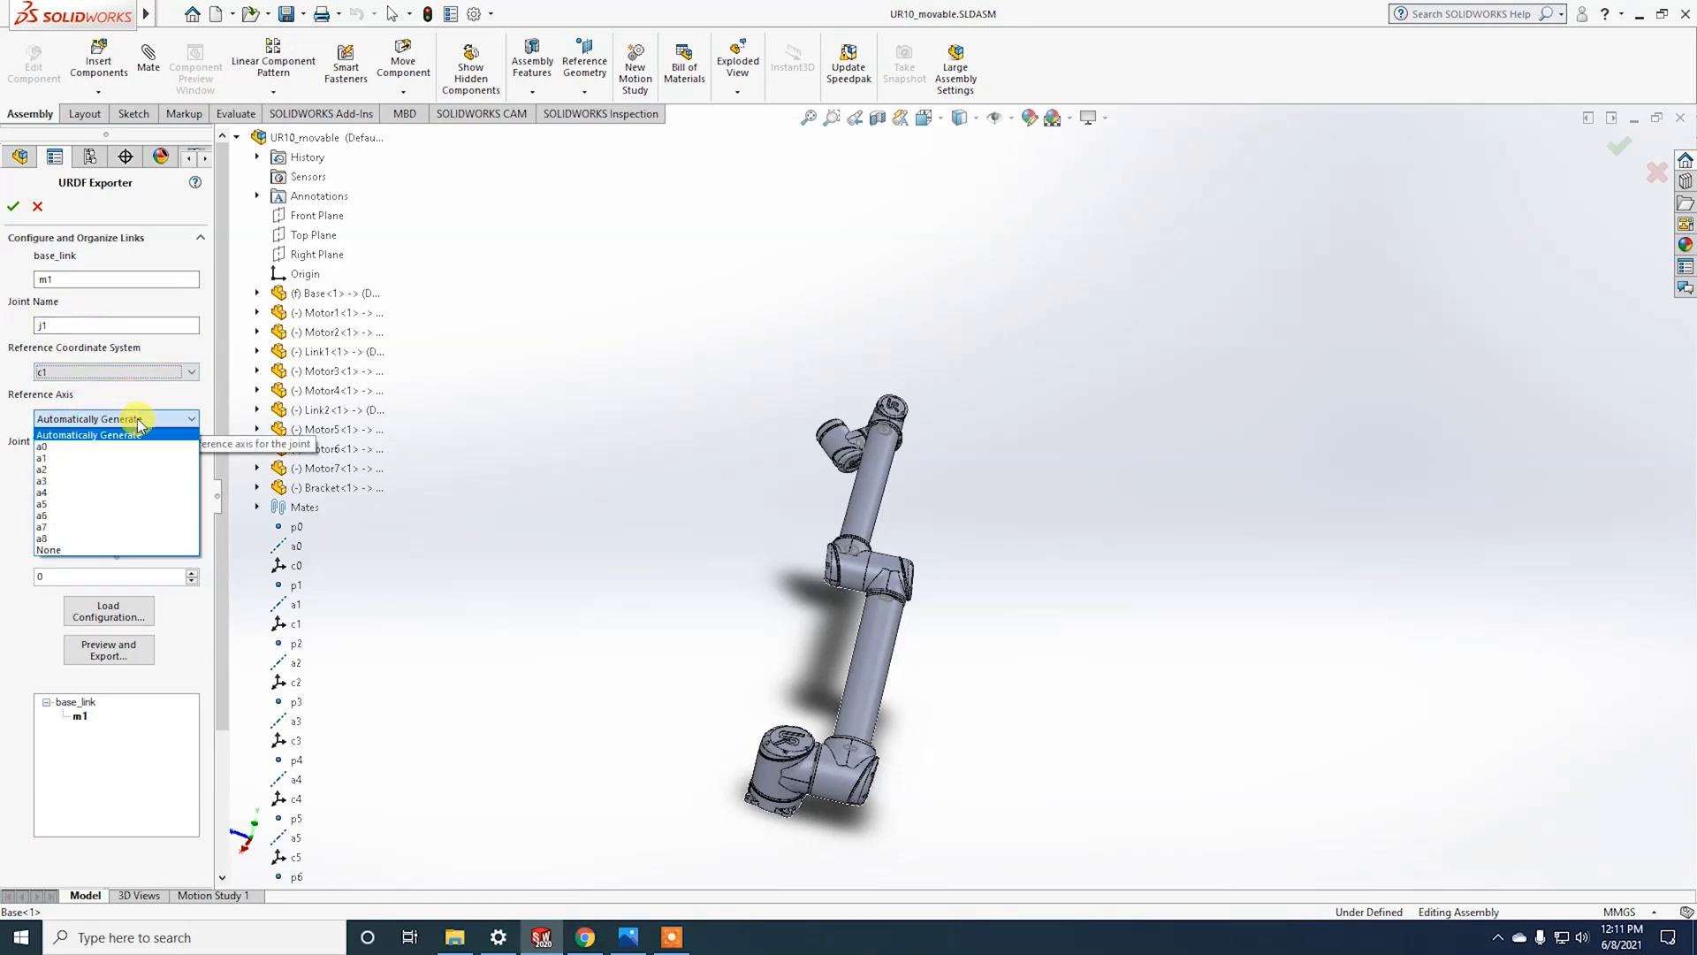
pyautogui.click(125, 458)
pyautogui.click(137, 466)
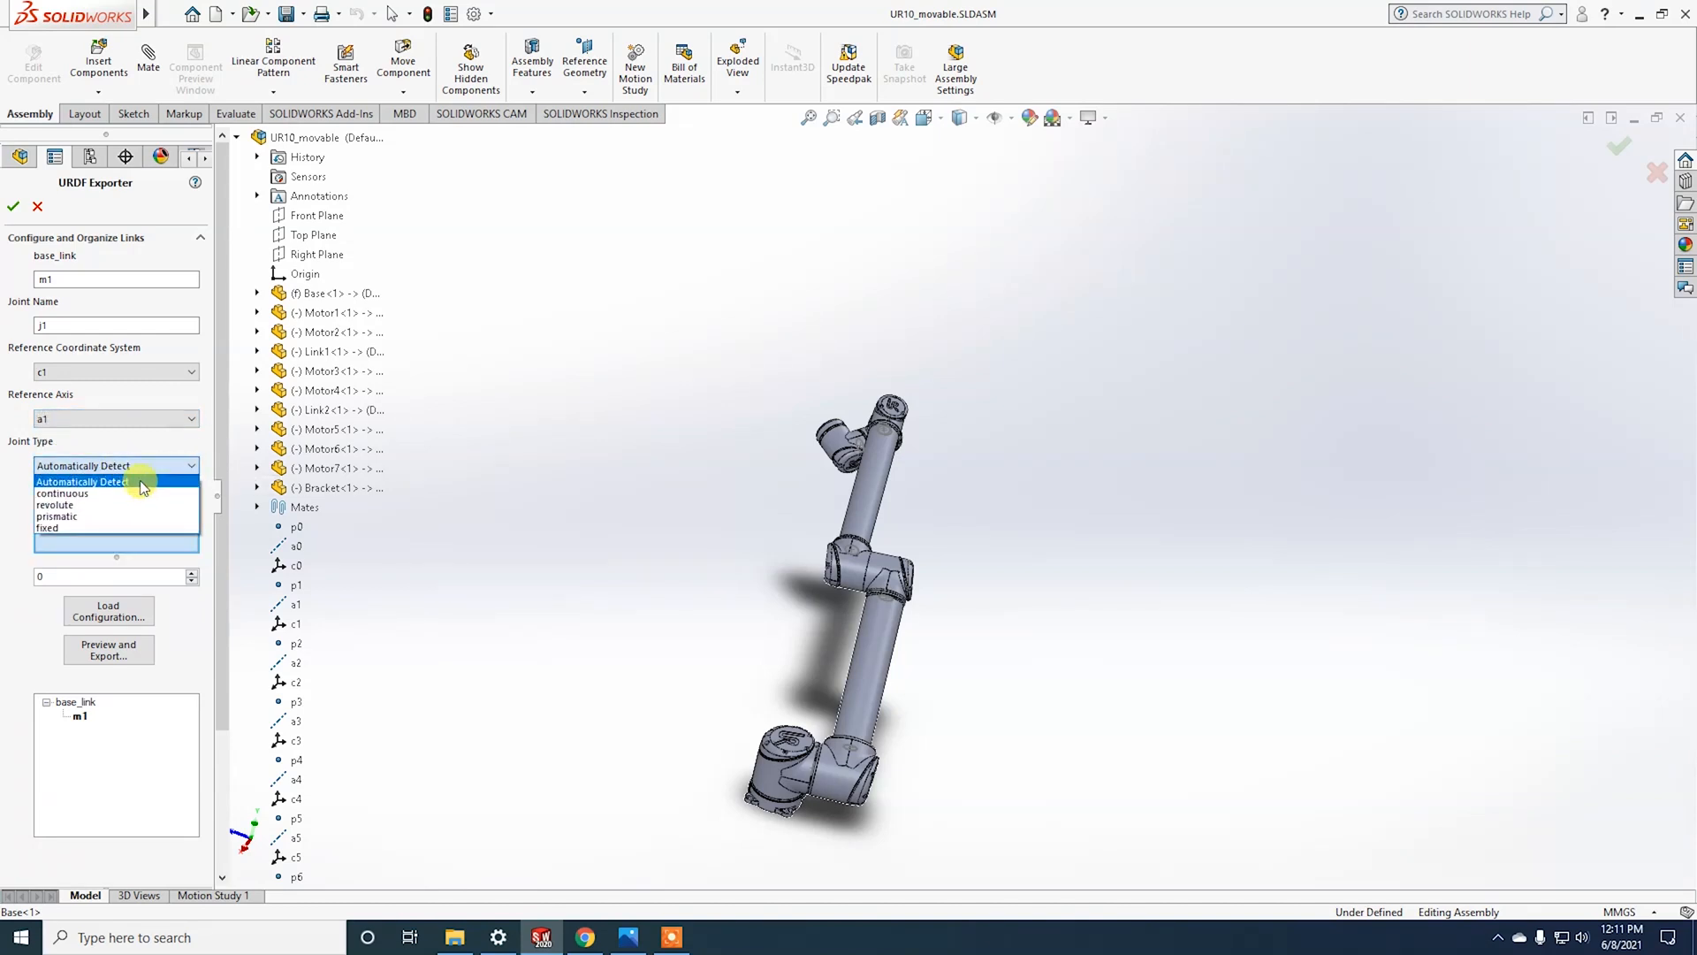
pyautogui.click(139, 493)
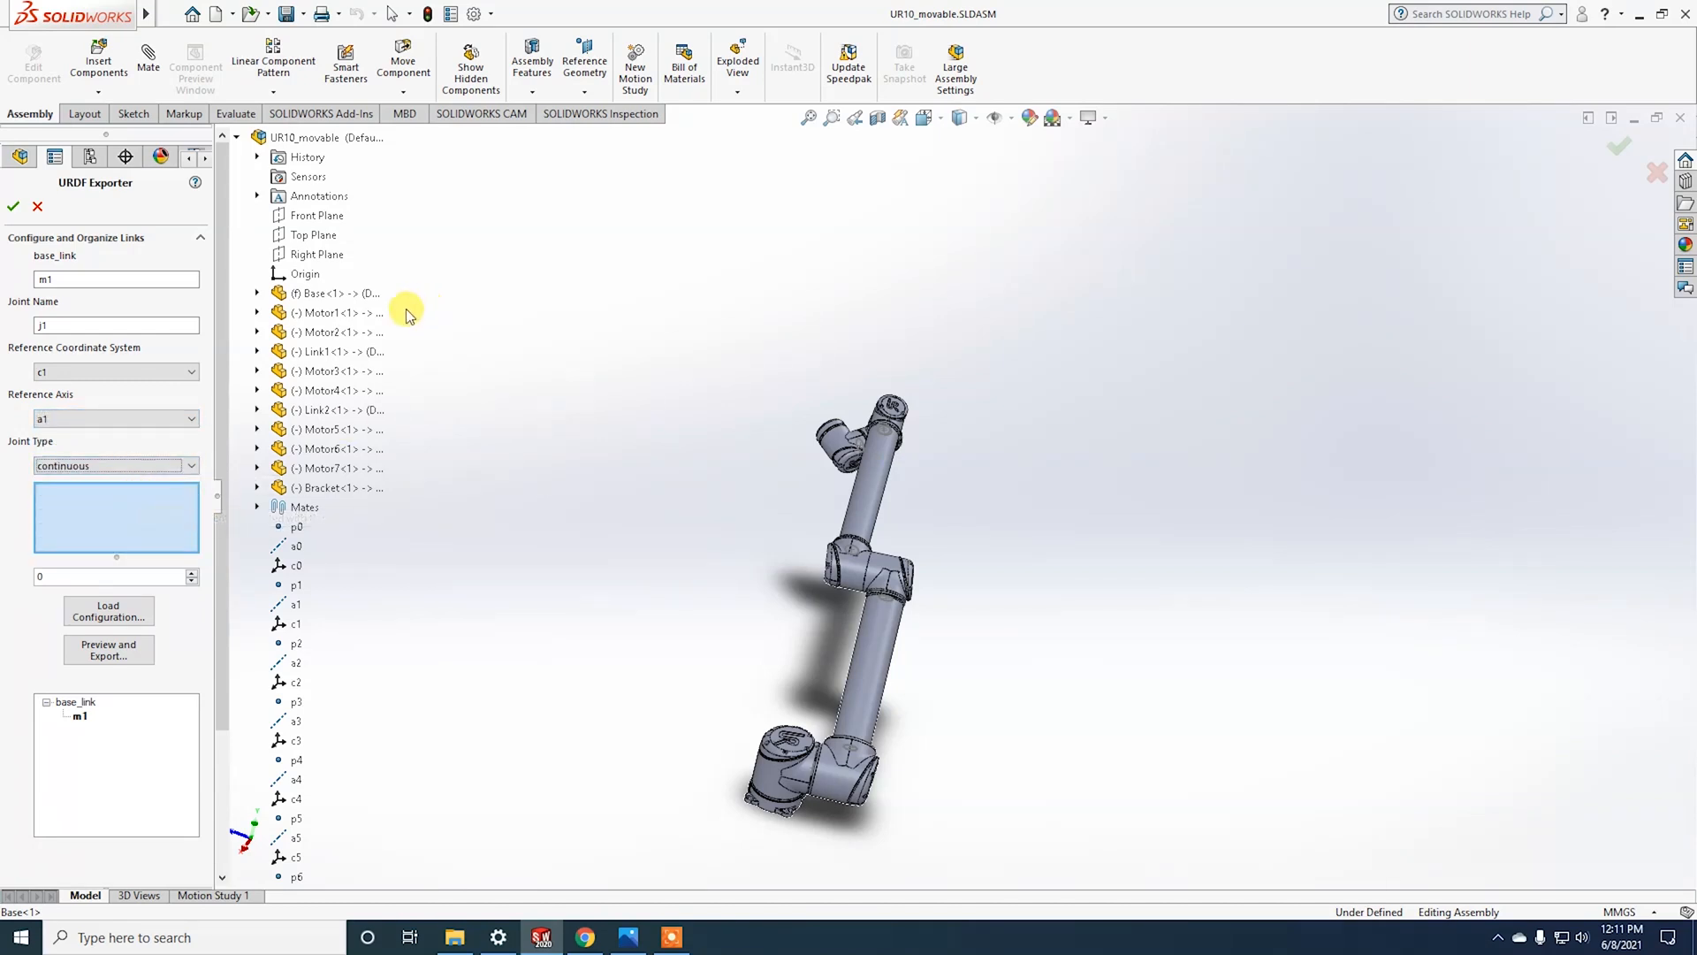
pyautogui.click(305, 312)
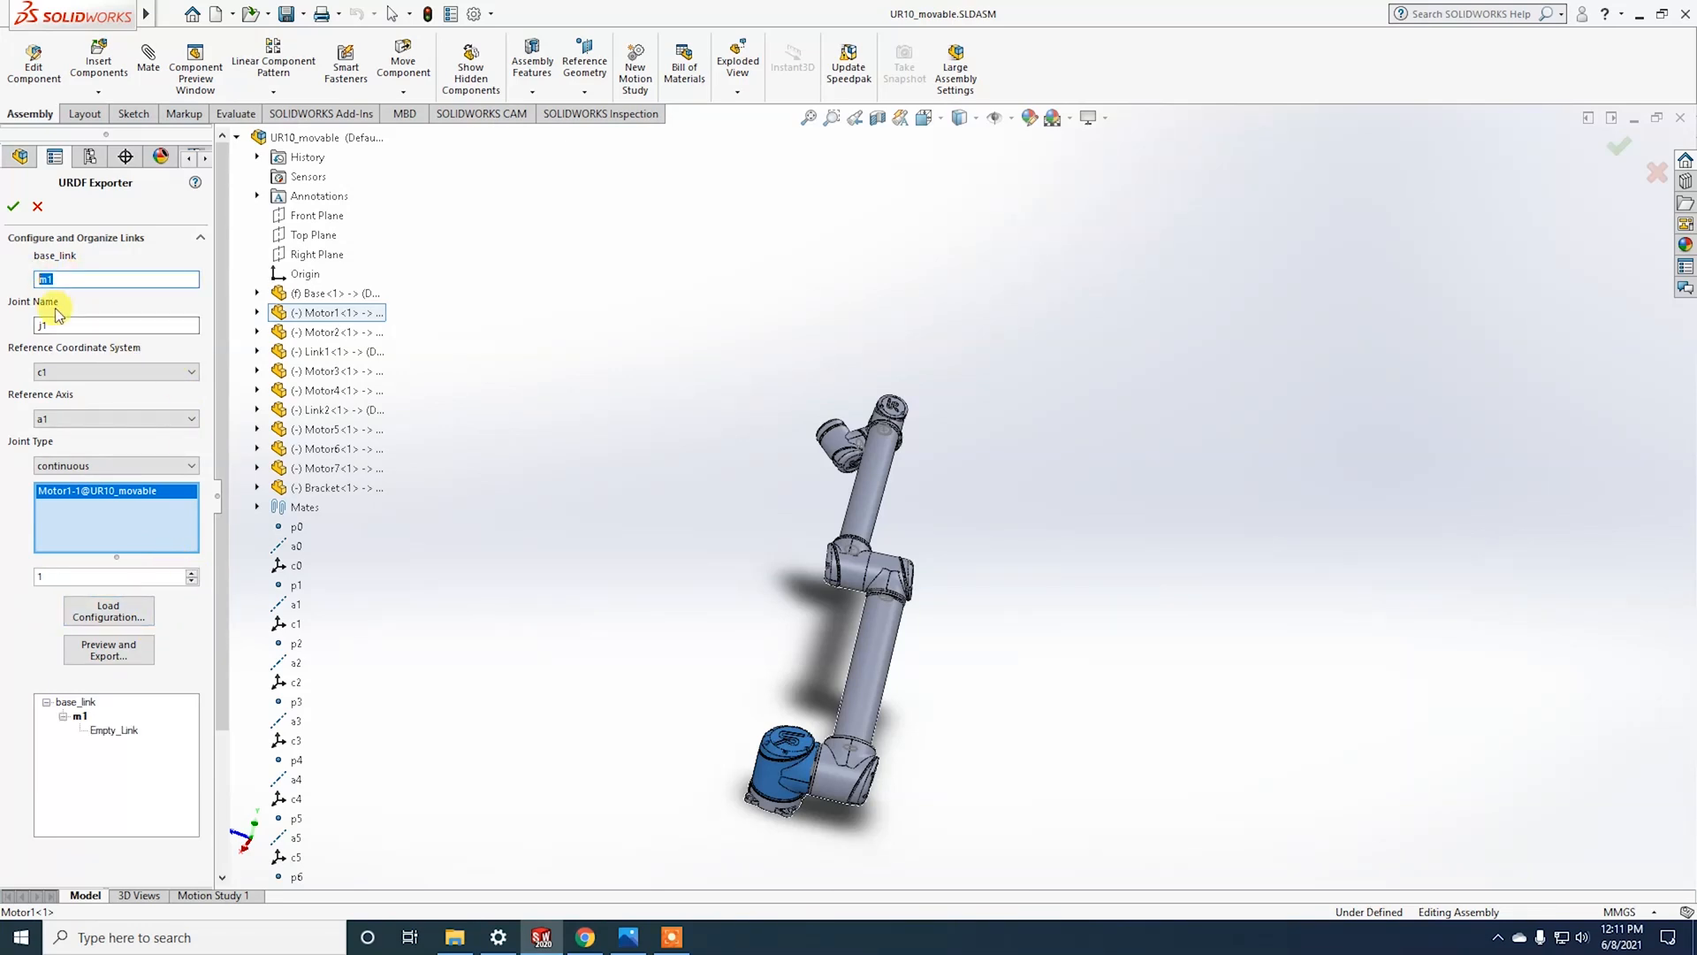
# Step: Configure m1's child as m2 with joint j2, coordinate system c2, axis a2, continuous joint type, the Motor2 and Link1 components and one child link
pyautogui.click(113, 731)
pyautogui.moveTo(115, 279); pyautogui.dragTo(21, 285)
pyautogui.write('m')
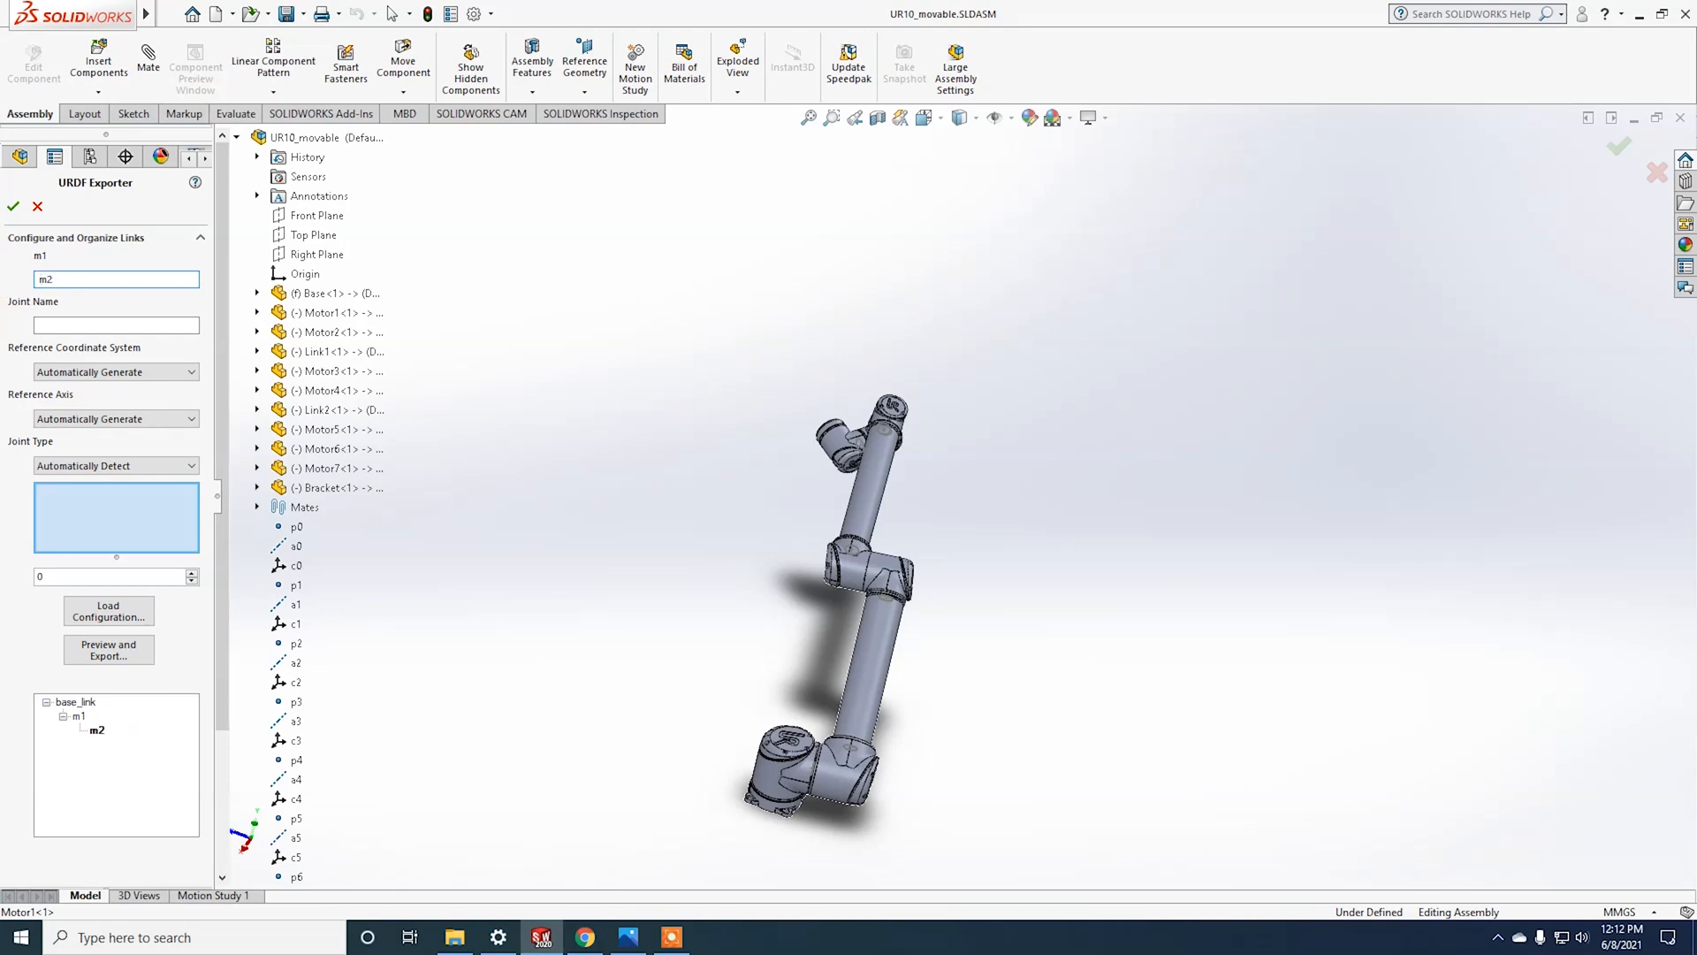
pyautogui.click(141, 372)
pyautogui.click(124, 423)
pyautogui.click(119, 418)
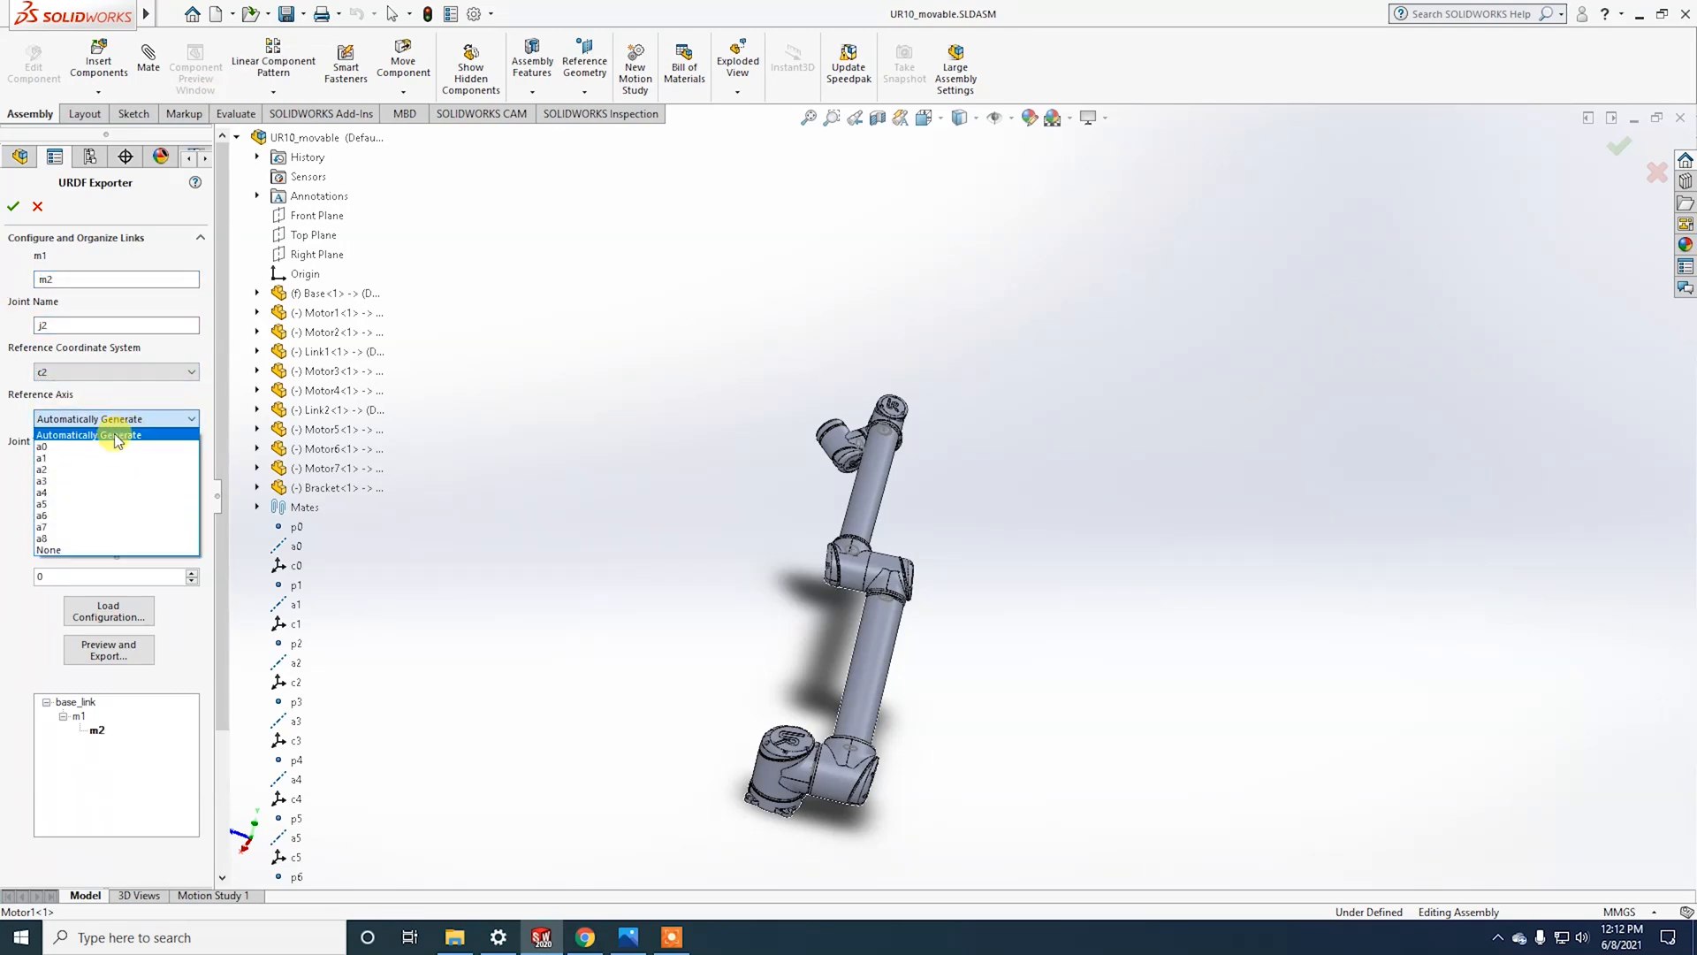
pyautogui.click(124, 465)
pyautogui.click(124, 465)
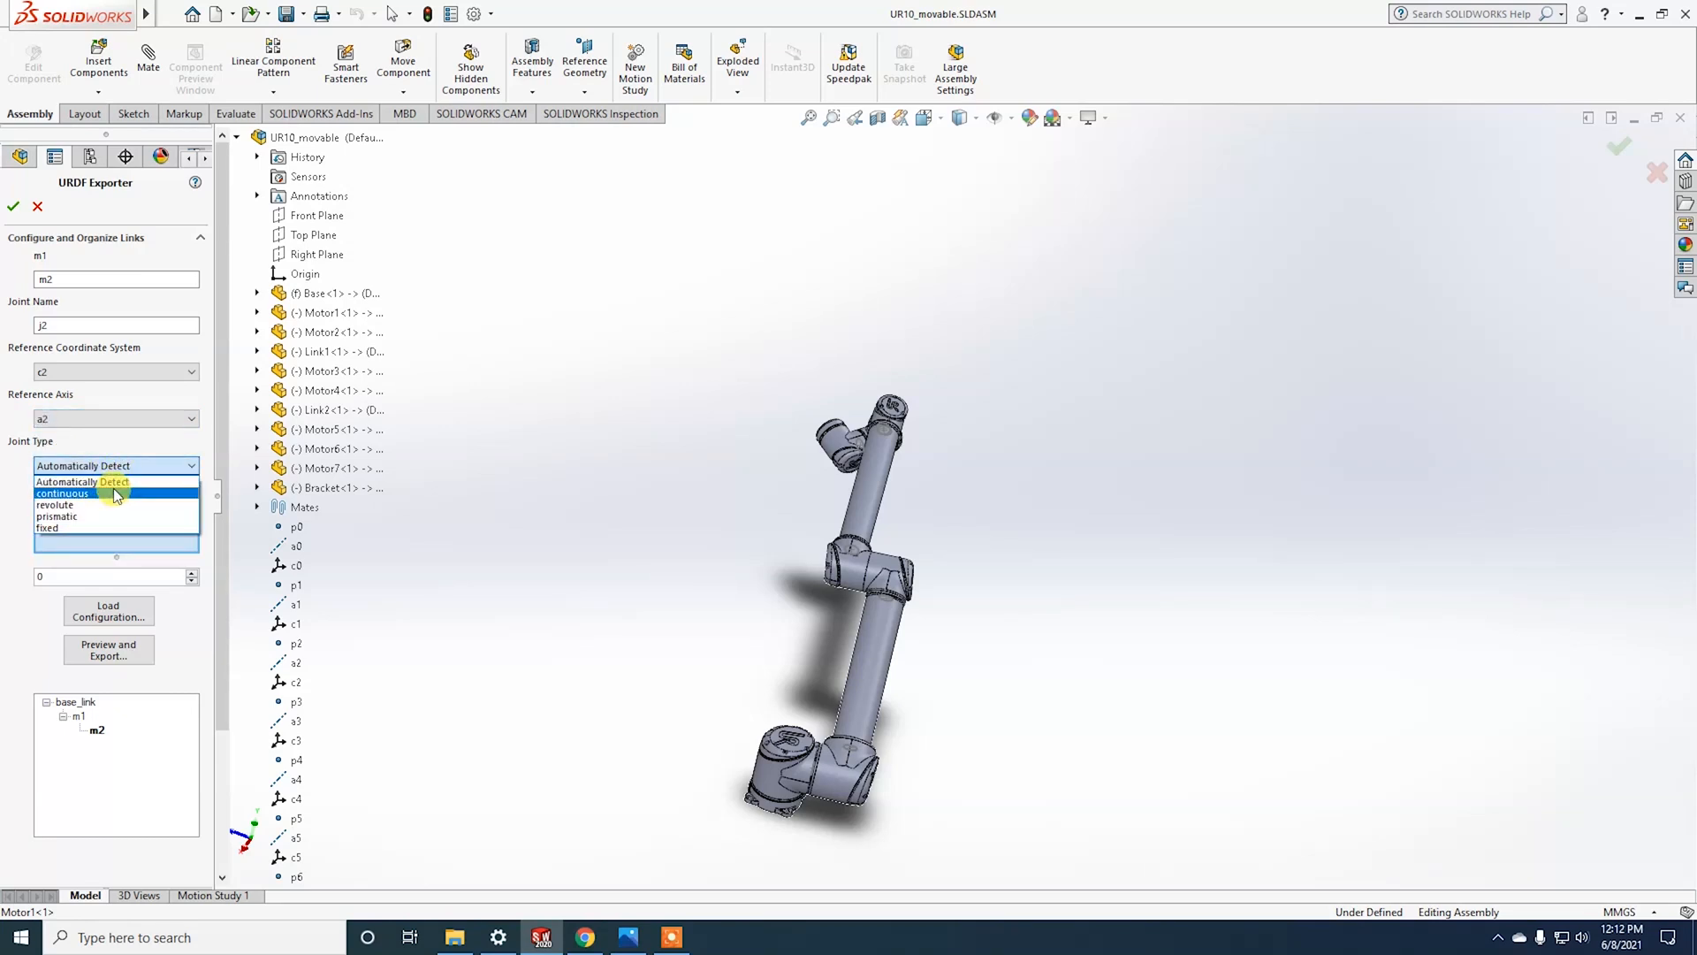
pyautogui.click(114, 488)
pyautogui.click(318, 332)
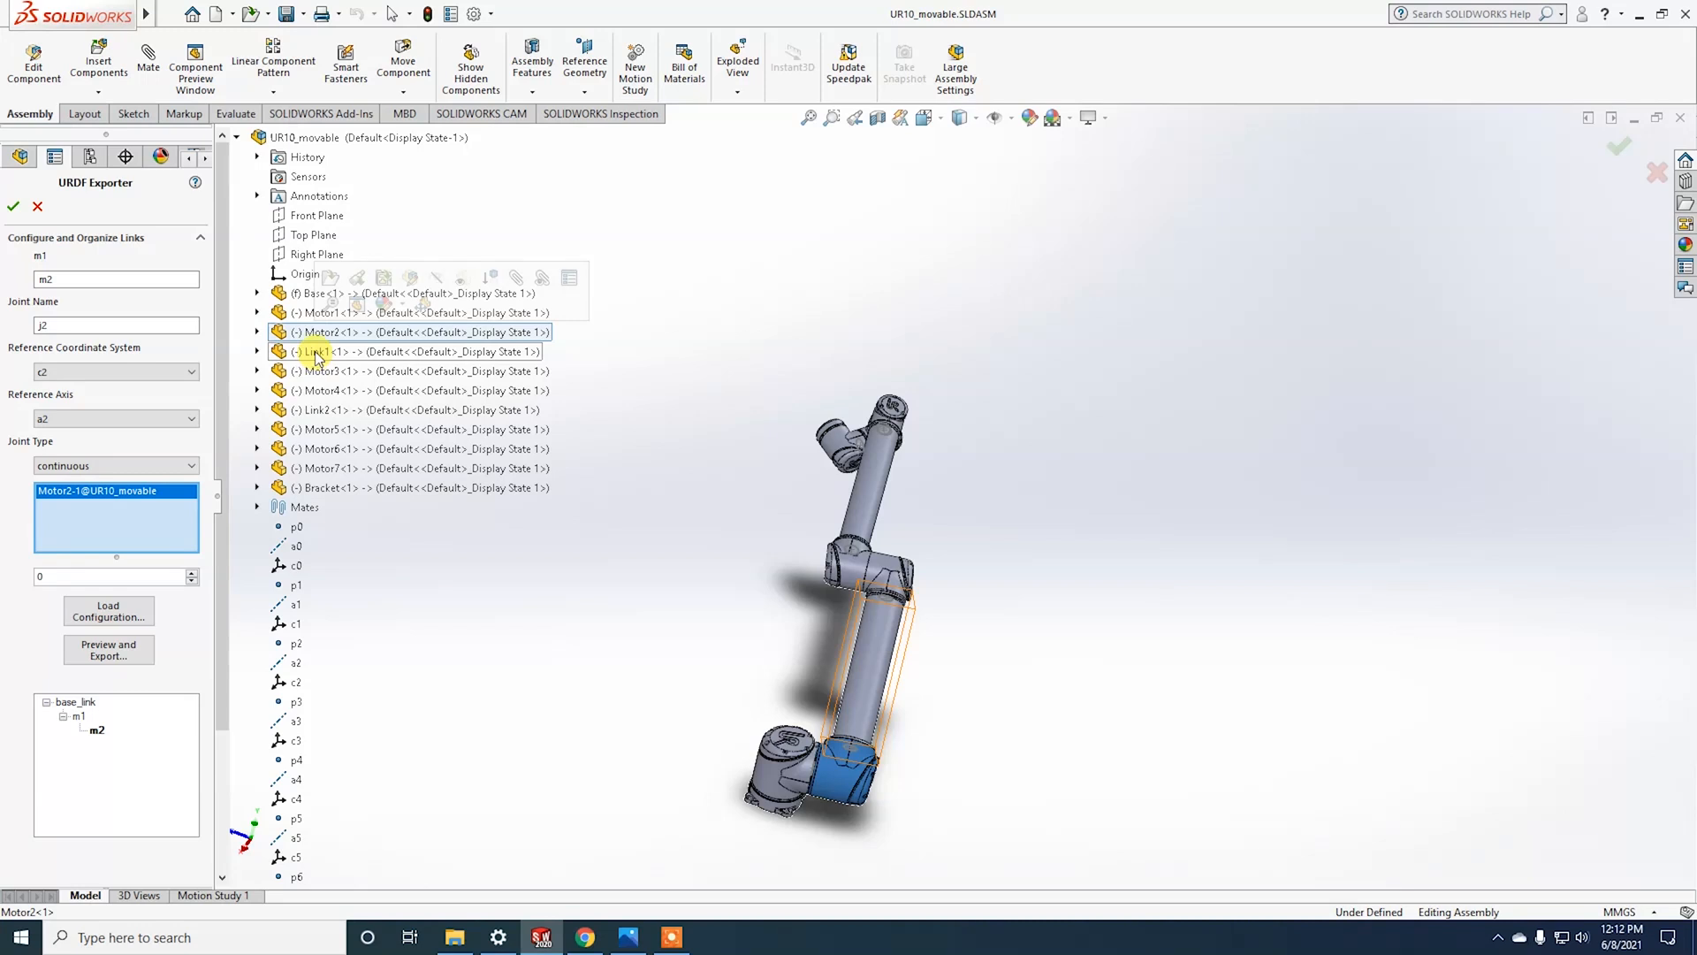
pyautogui.click(316, 355)
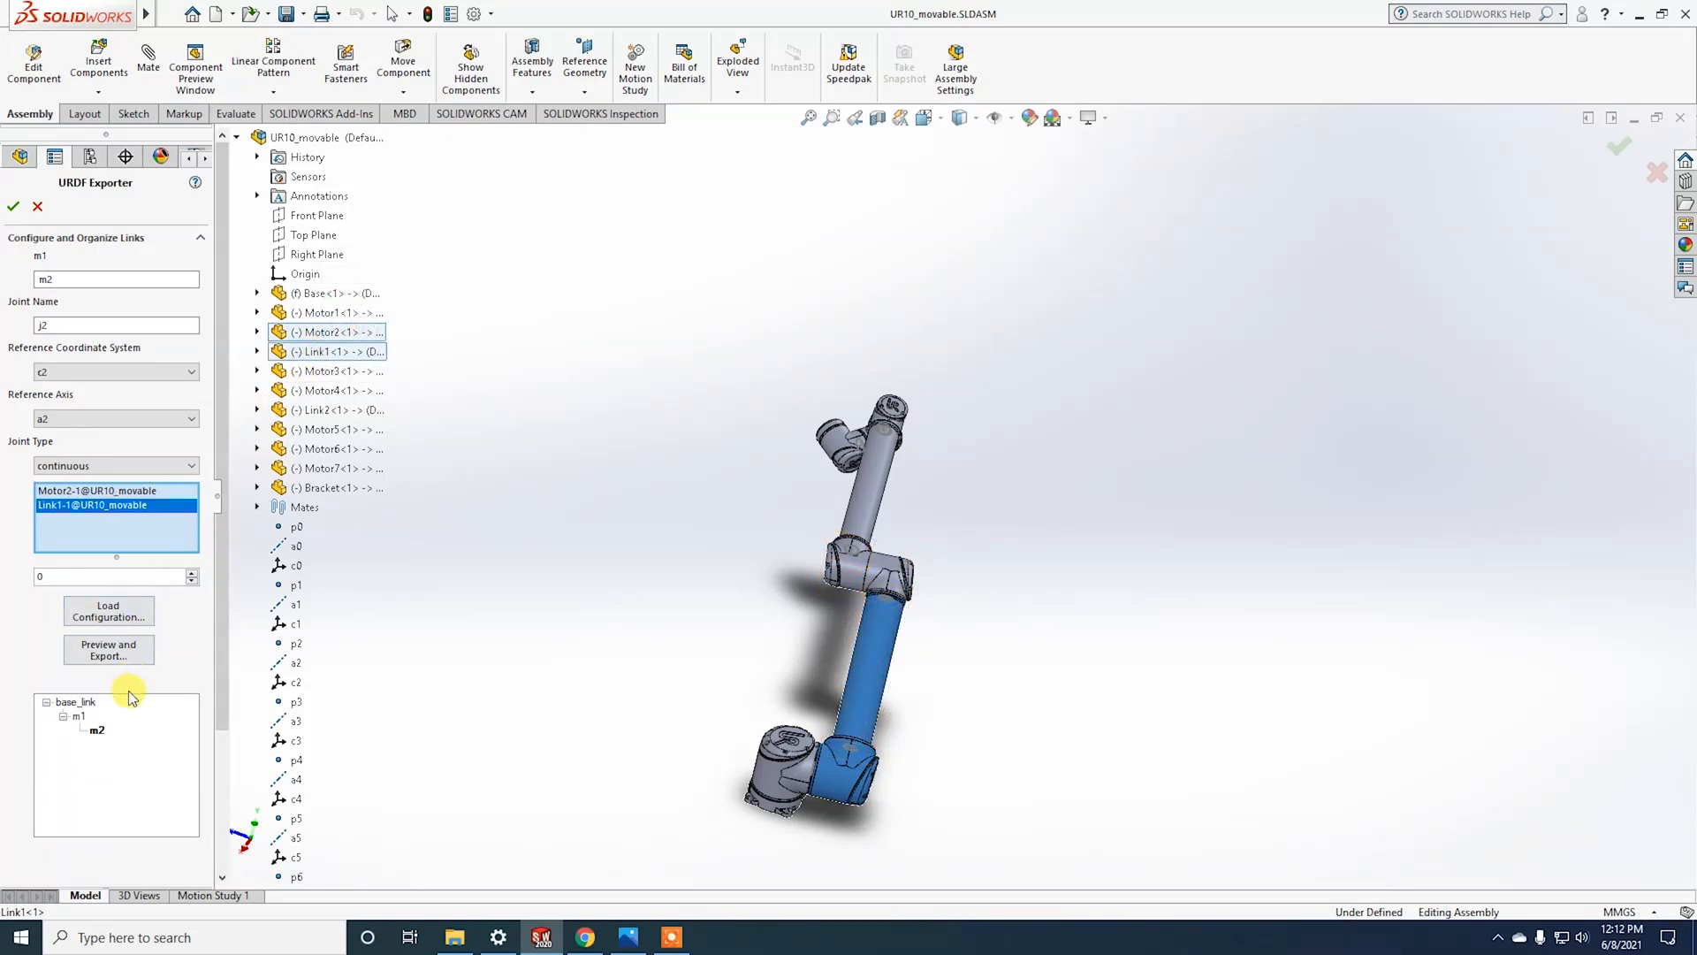
pyautogui.click(191, 572)
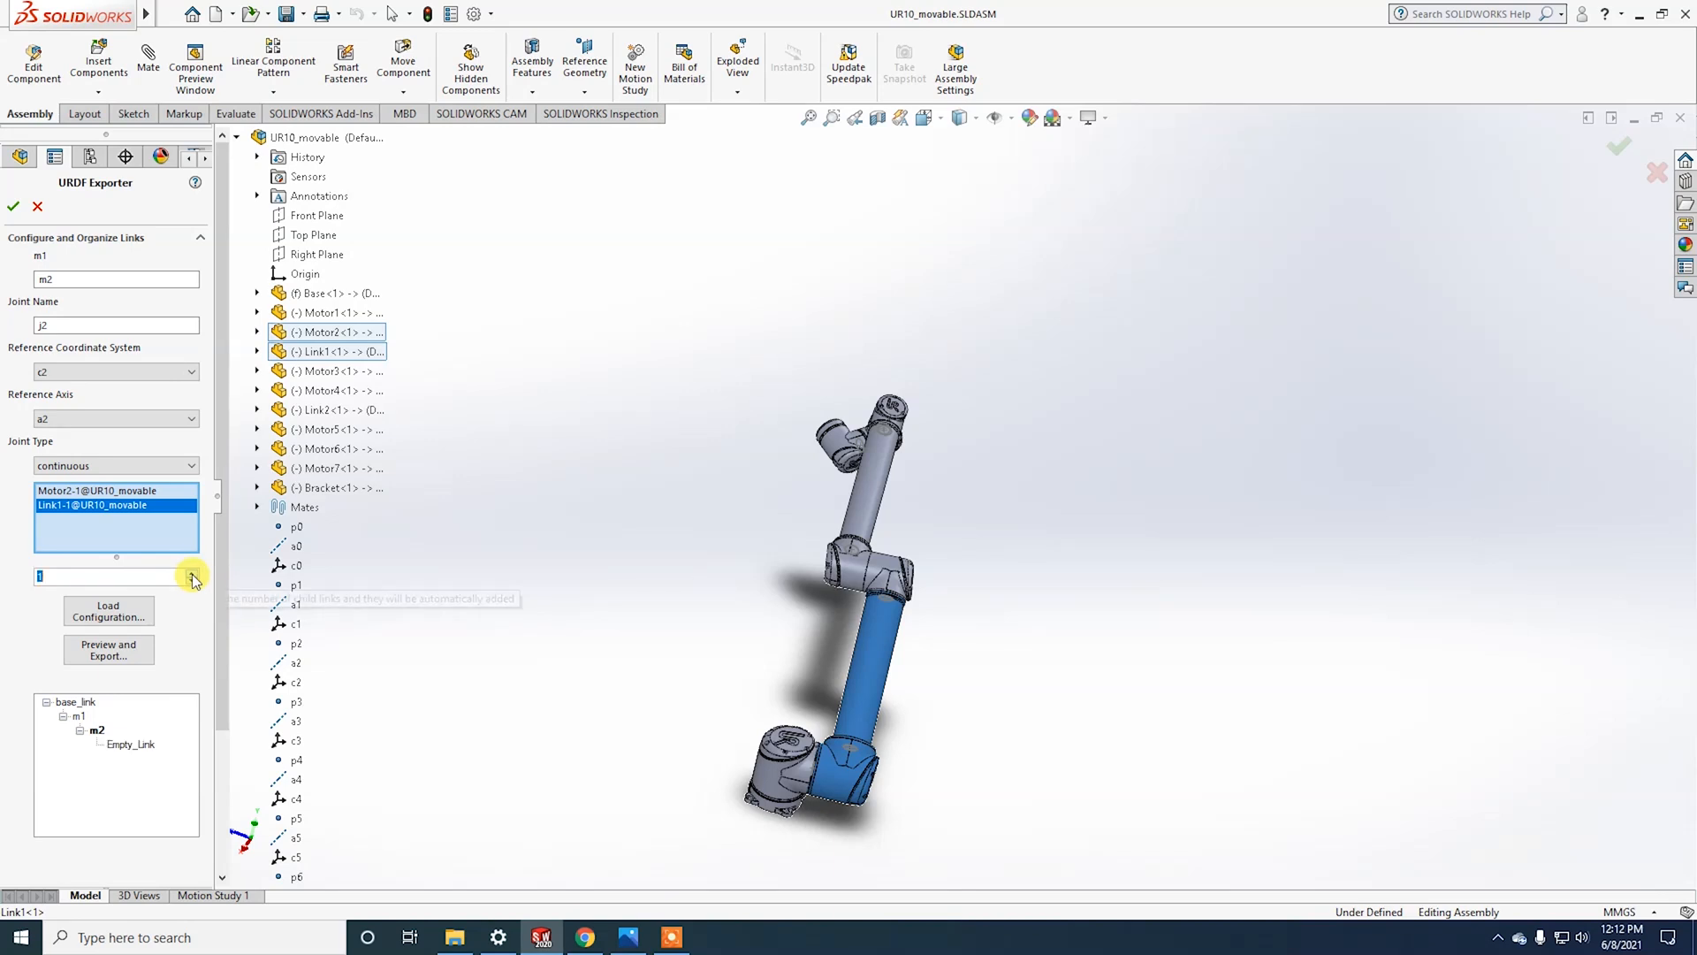
# Step: Configure m2's child as m3 with joint j3, coordinate system c3, axis a3, continuous joint type, the Motor3 component and one child link
pyautogui.click(134, 745)
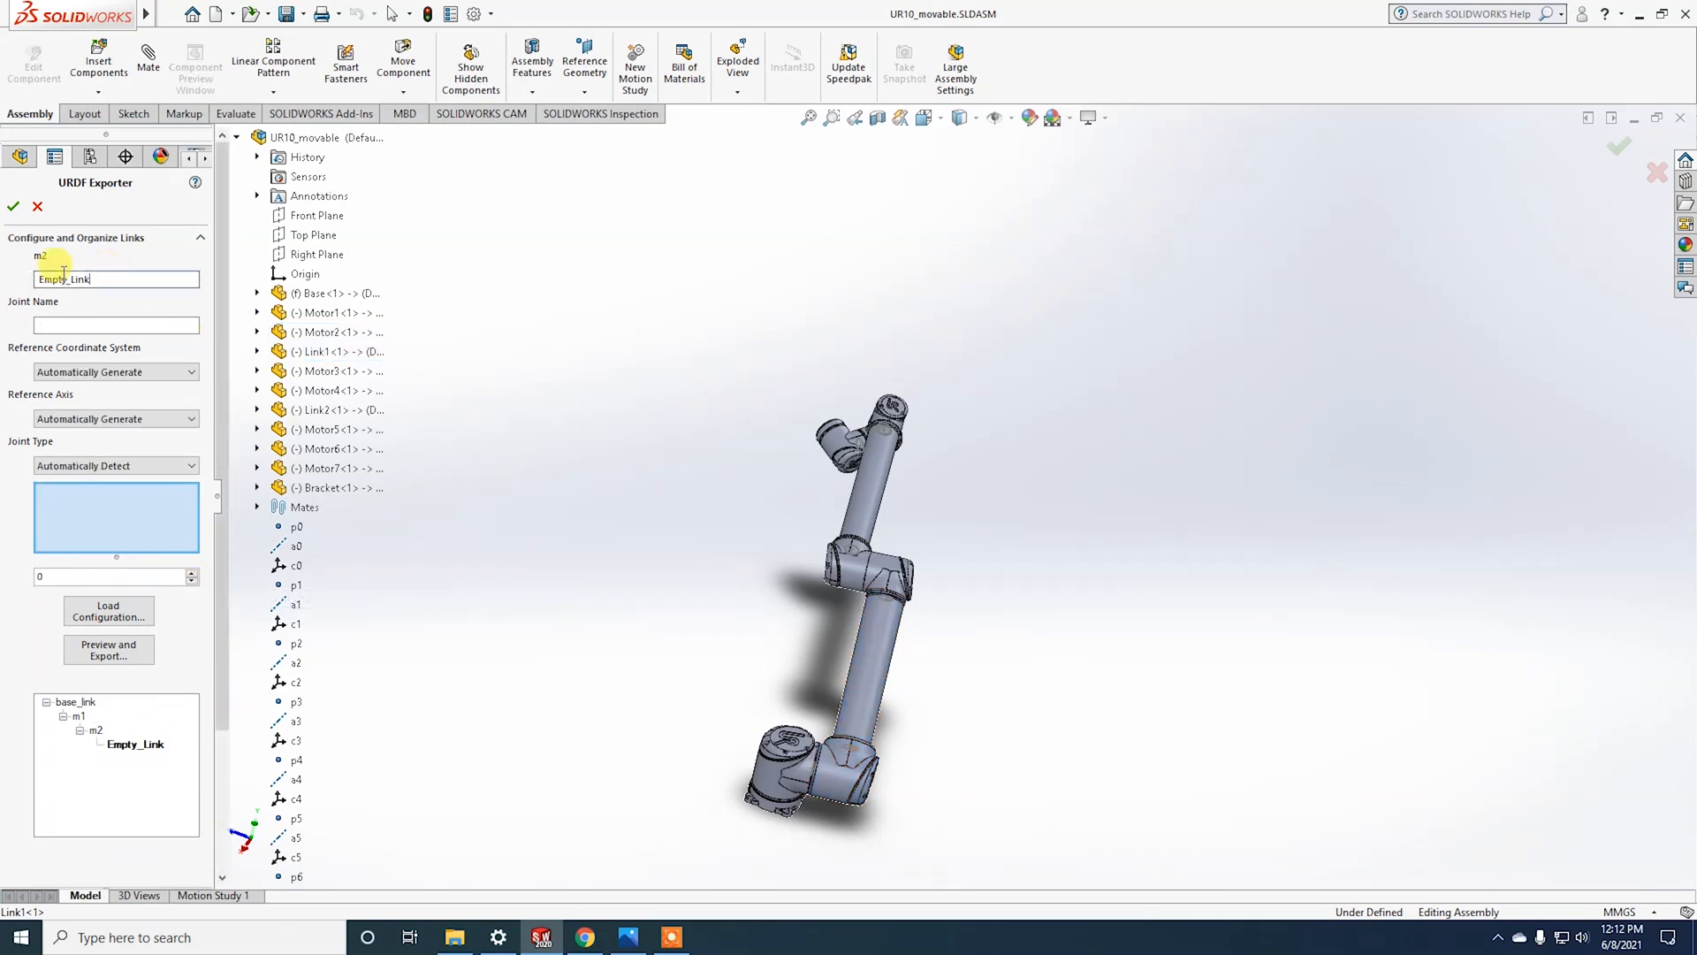
pyautogui.write('m3')
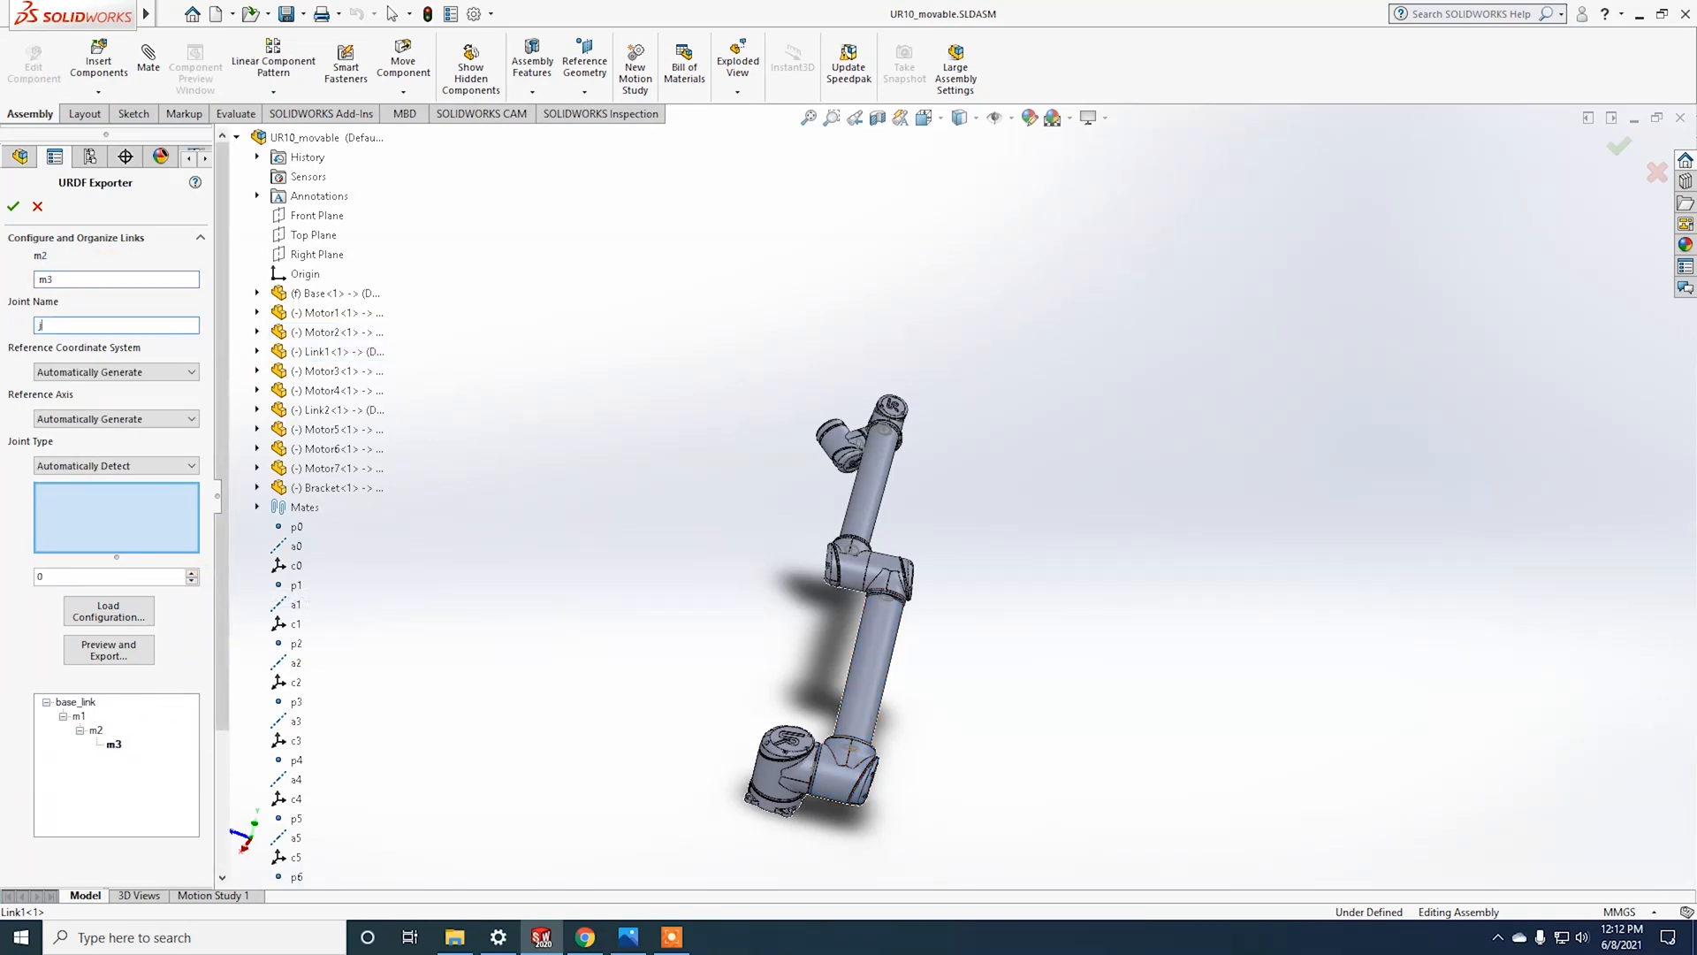
pyautogui.click(191, 371)
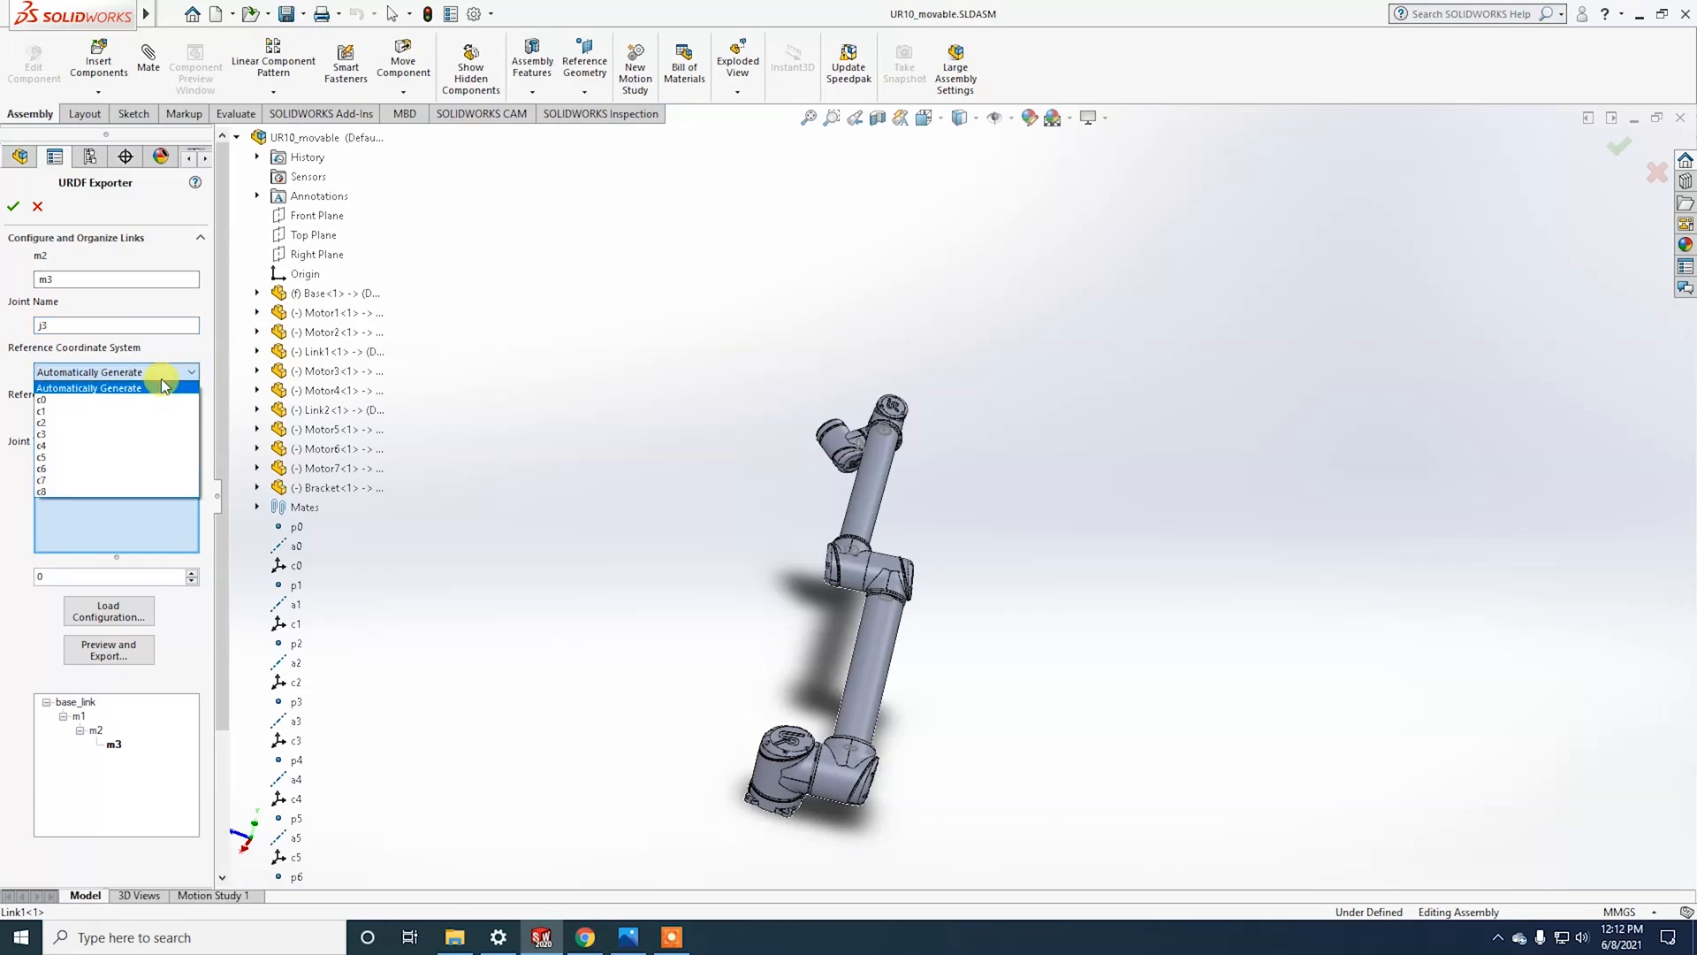
pyautogui.click(141, 432)
pyautogui.click(142, 432)
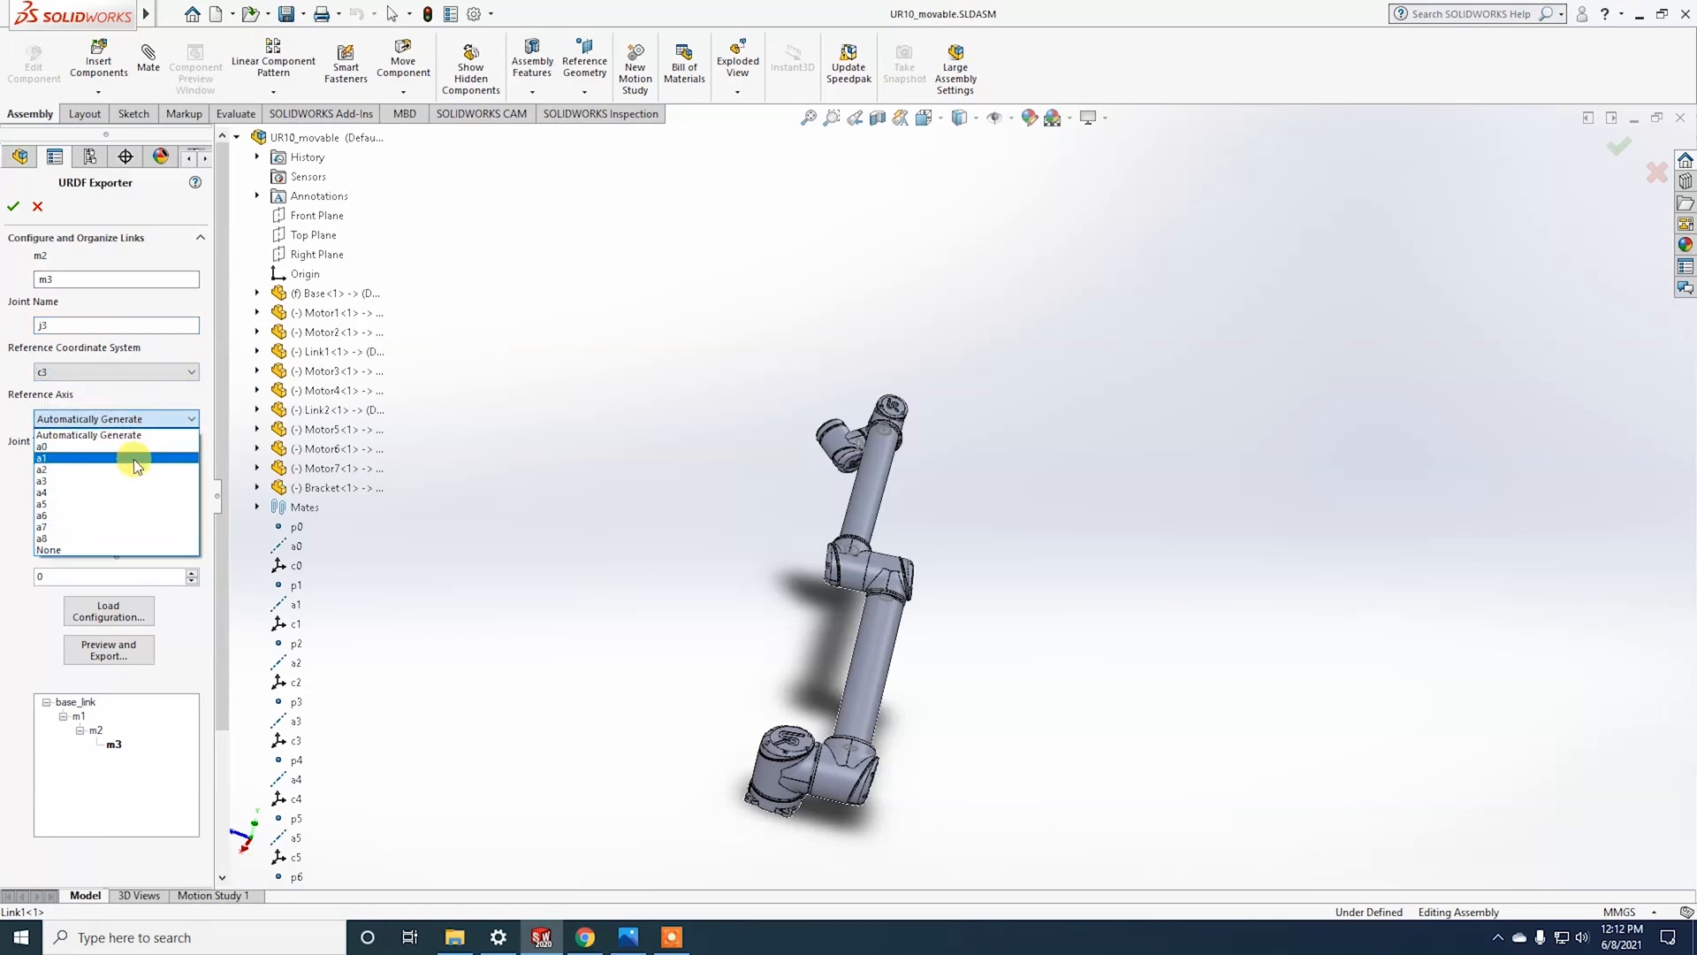
pyautogui.click(135, 480)
pyautogui.click(136, 474)
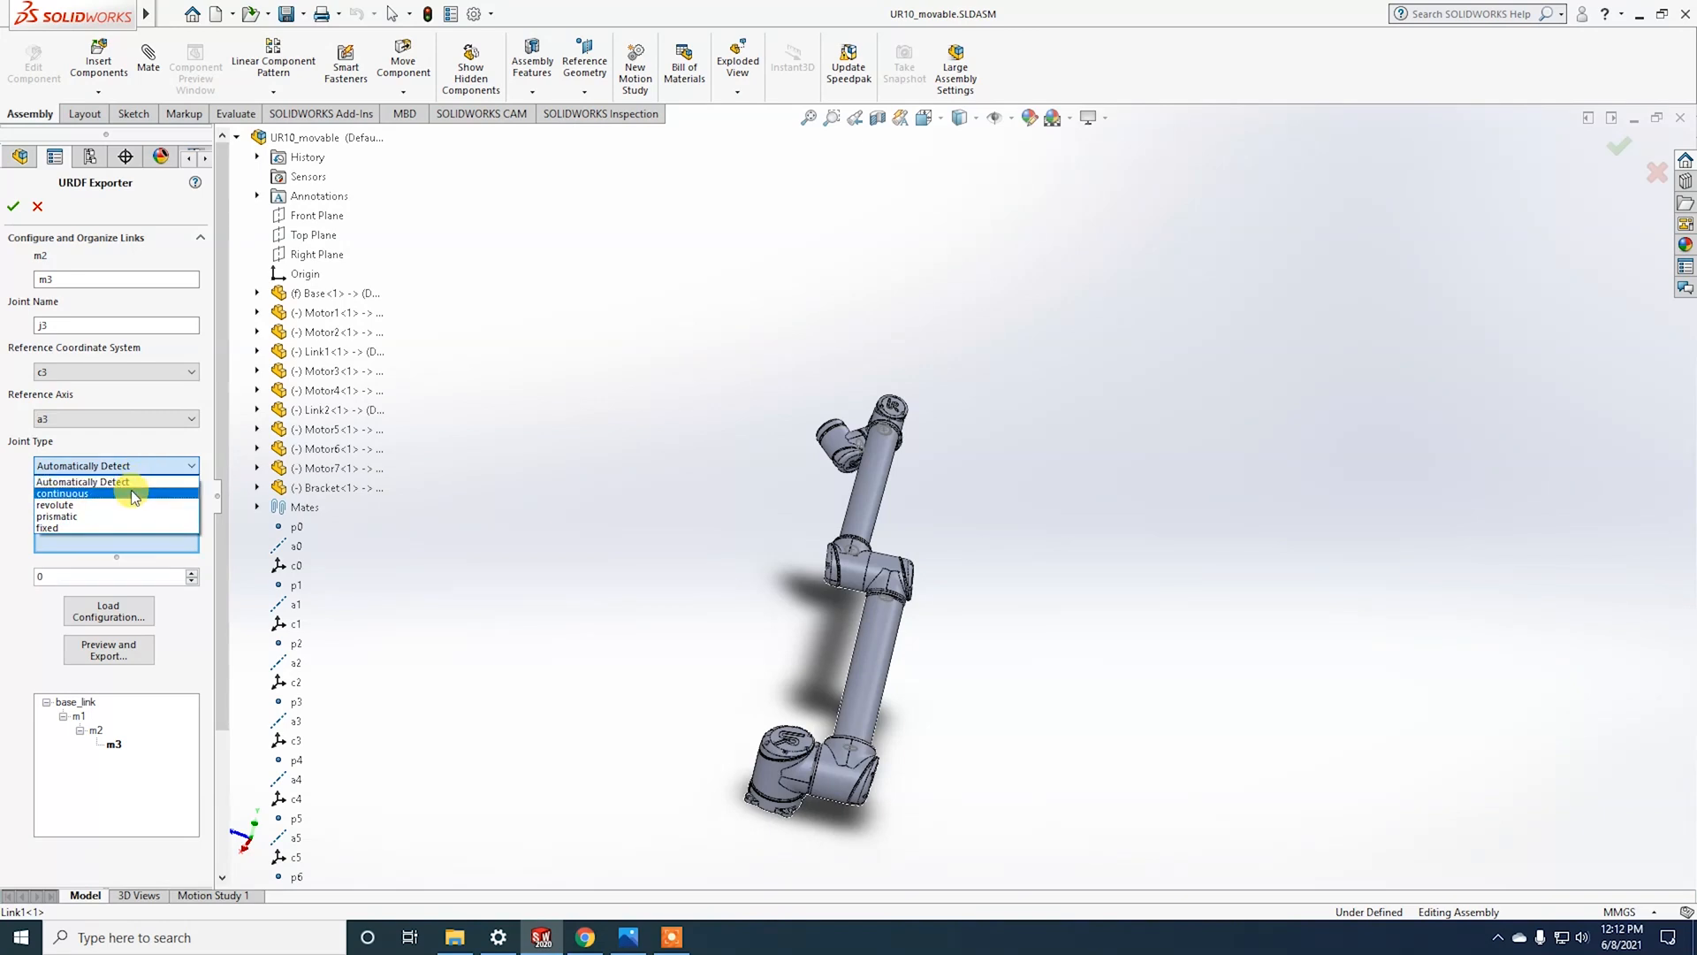
pyautogui.click(131, 490)
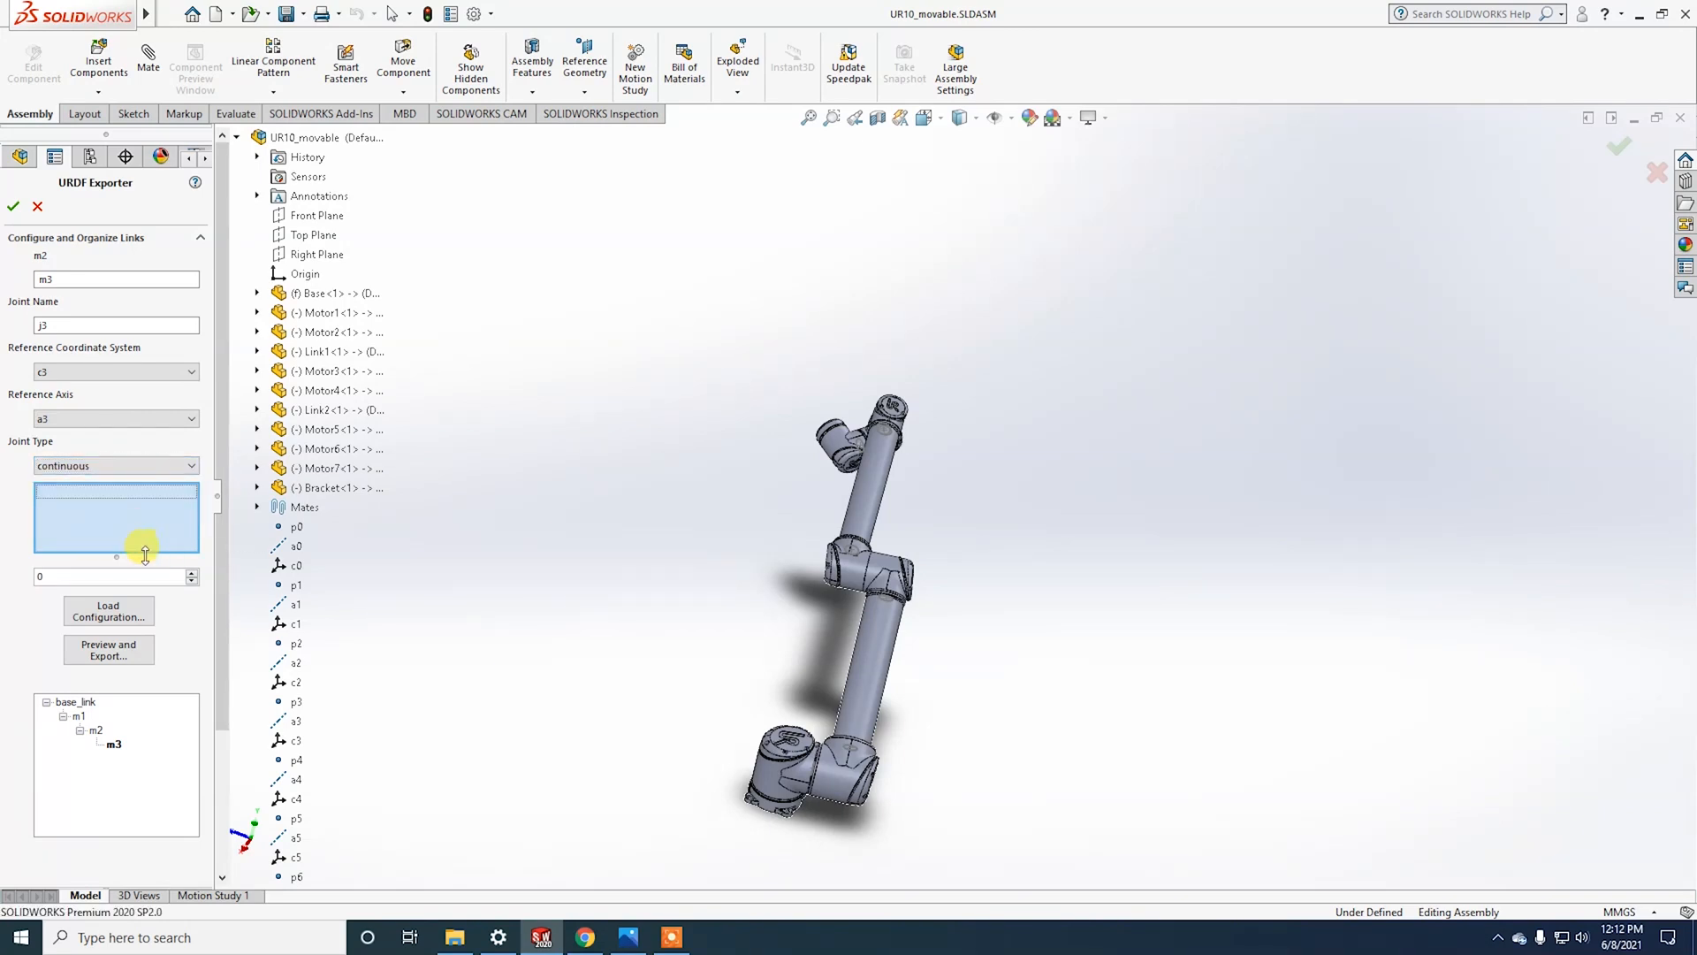
pyautogui.click(316, 371)
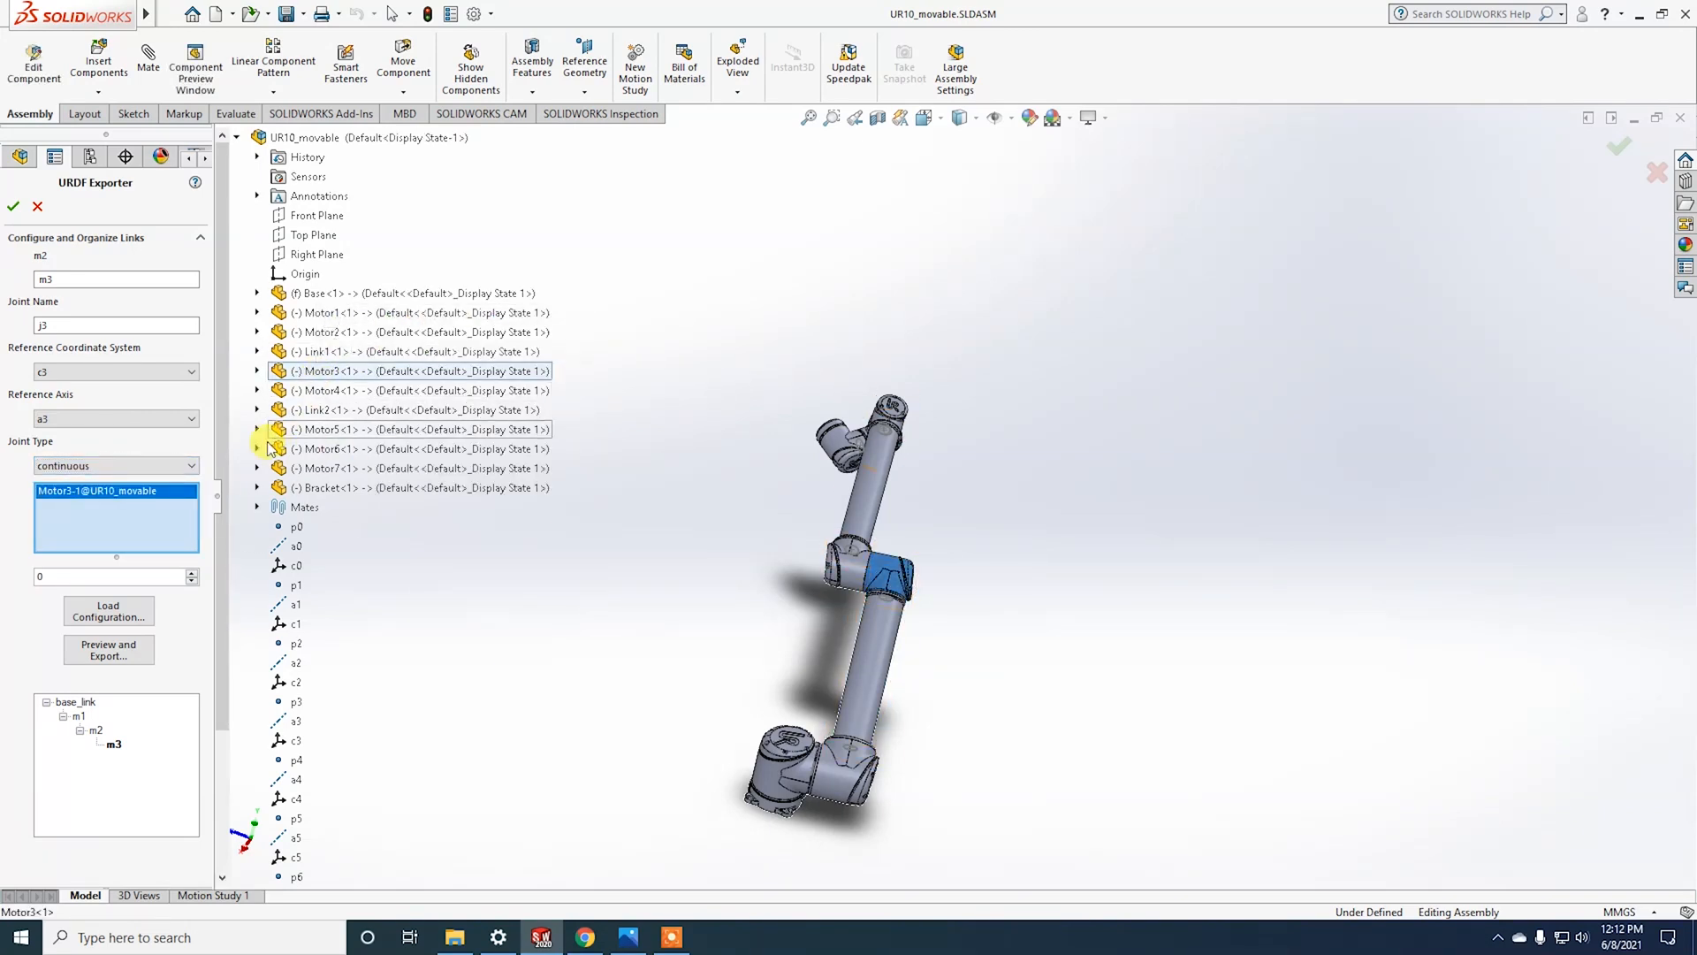
pyautogui.click(192, 573)
# Step: Configure m3's child as m4 with joint j4, coordinate system c4, axis a4, continuous joint type, the Motor4 and Link2 components and one child link
pyautogui.click(146, 759)
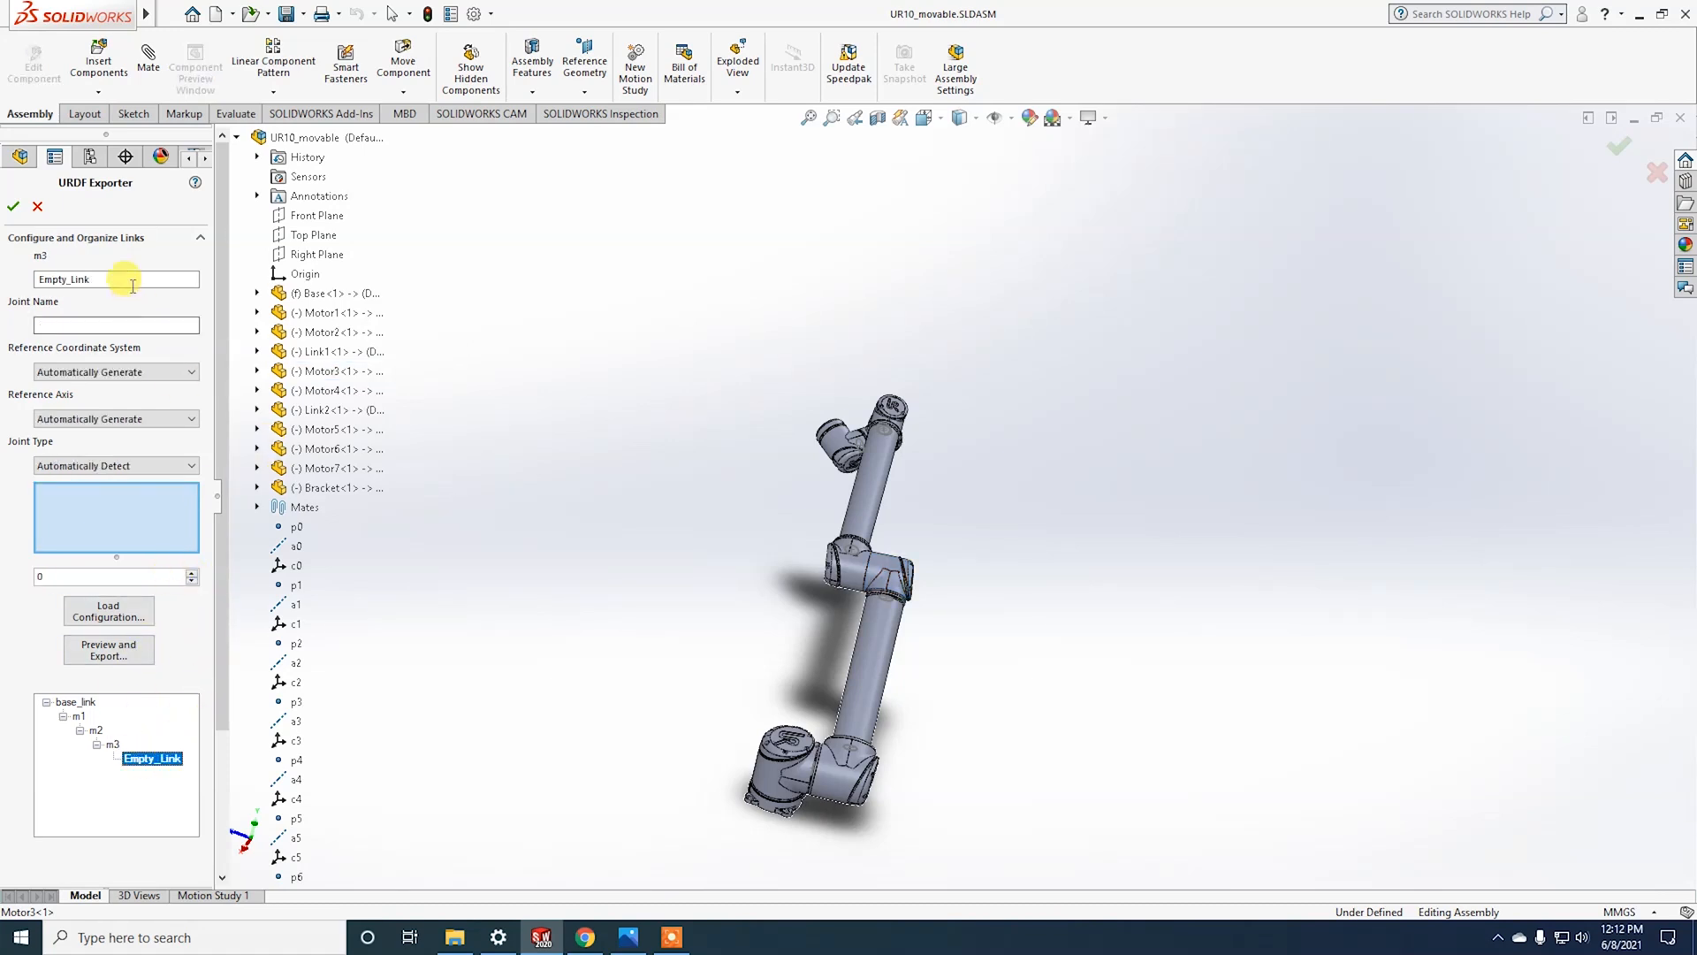
pyautogui.write('m4')
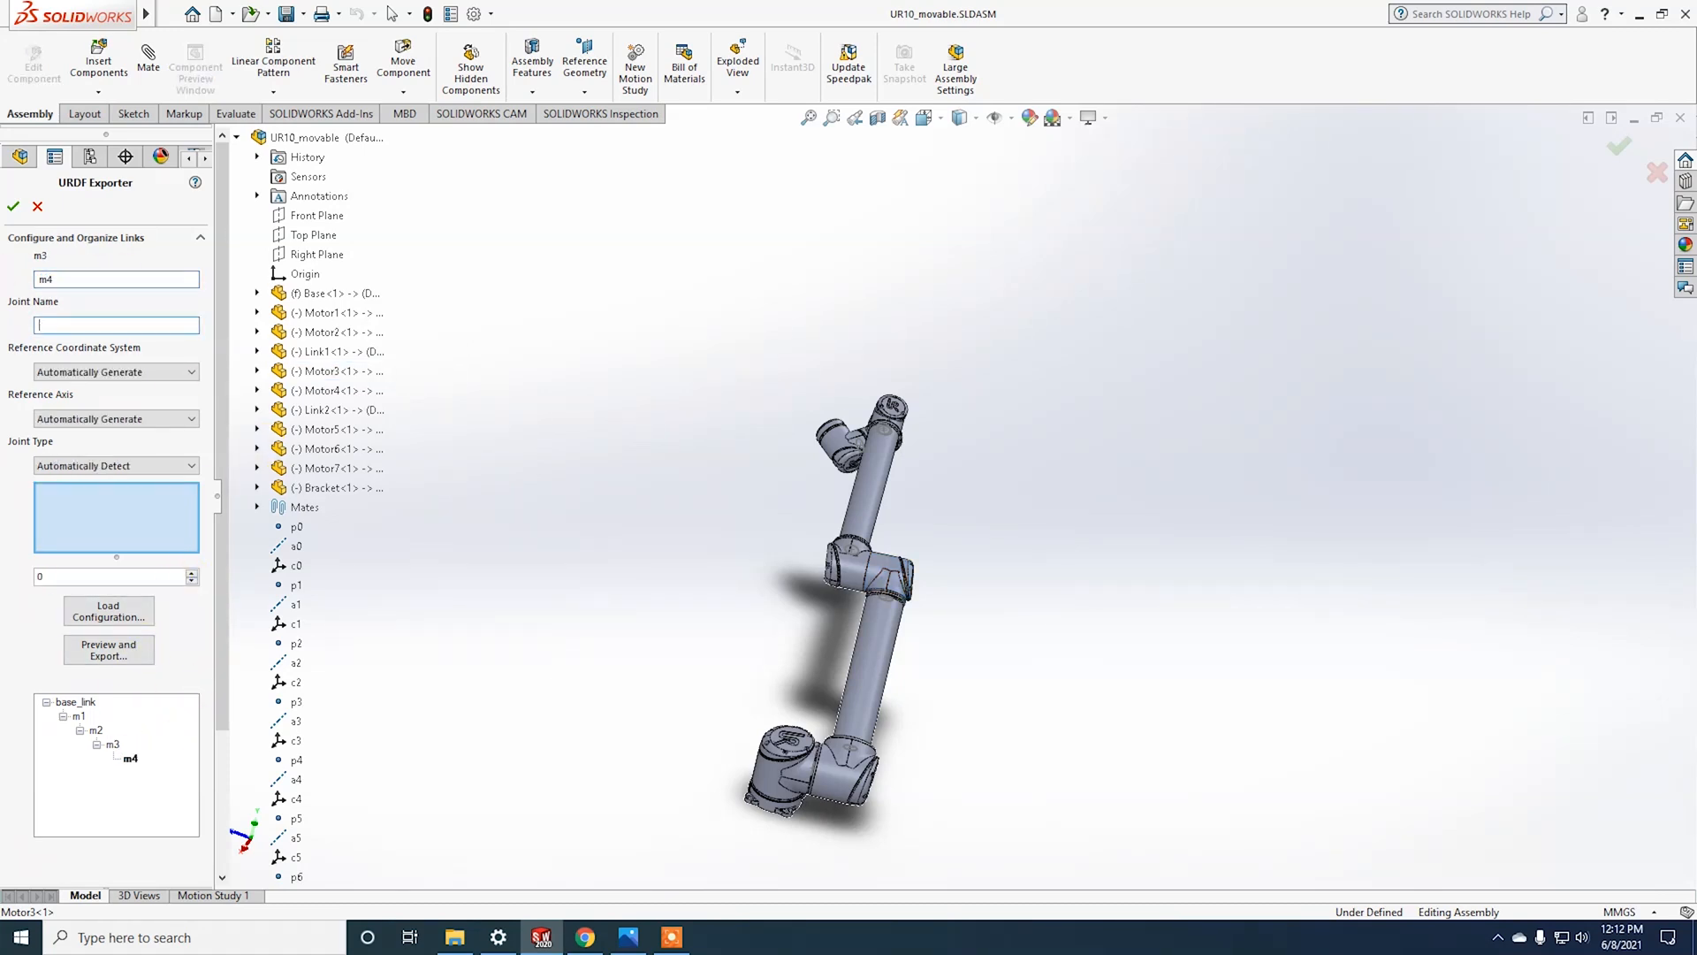
pyautogui.click(89, 375)
pyautogui.click(87, 442)
pyautogui.click(114, 421)
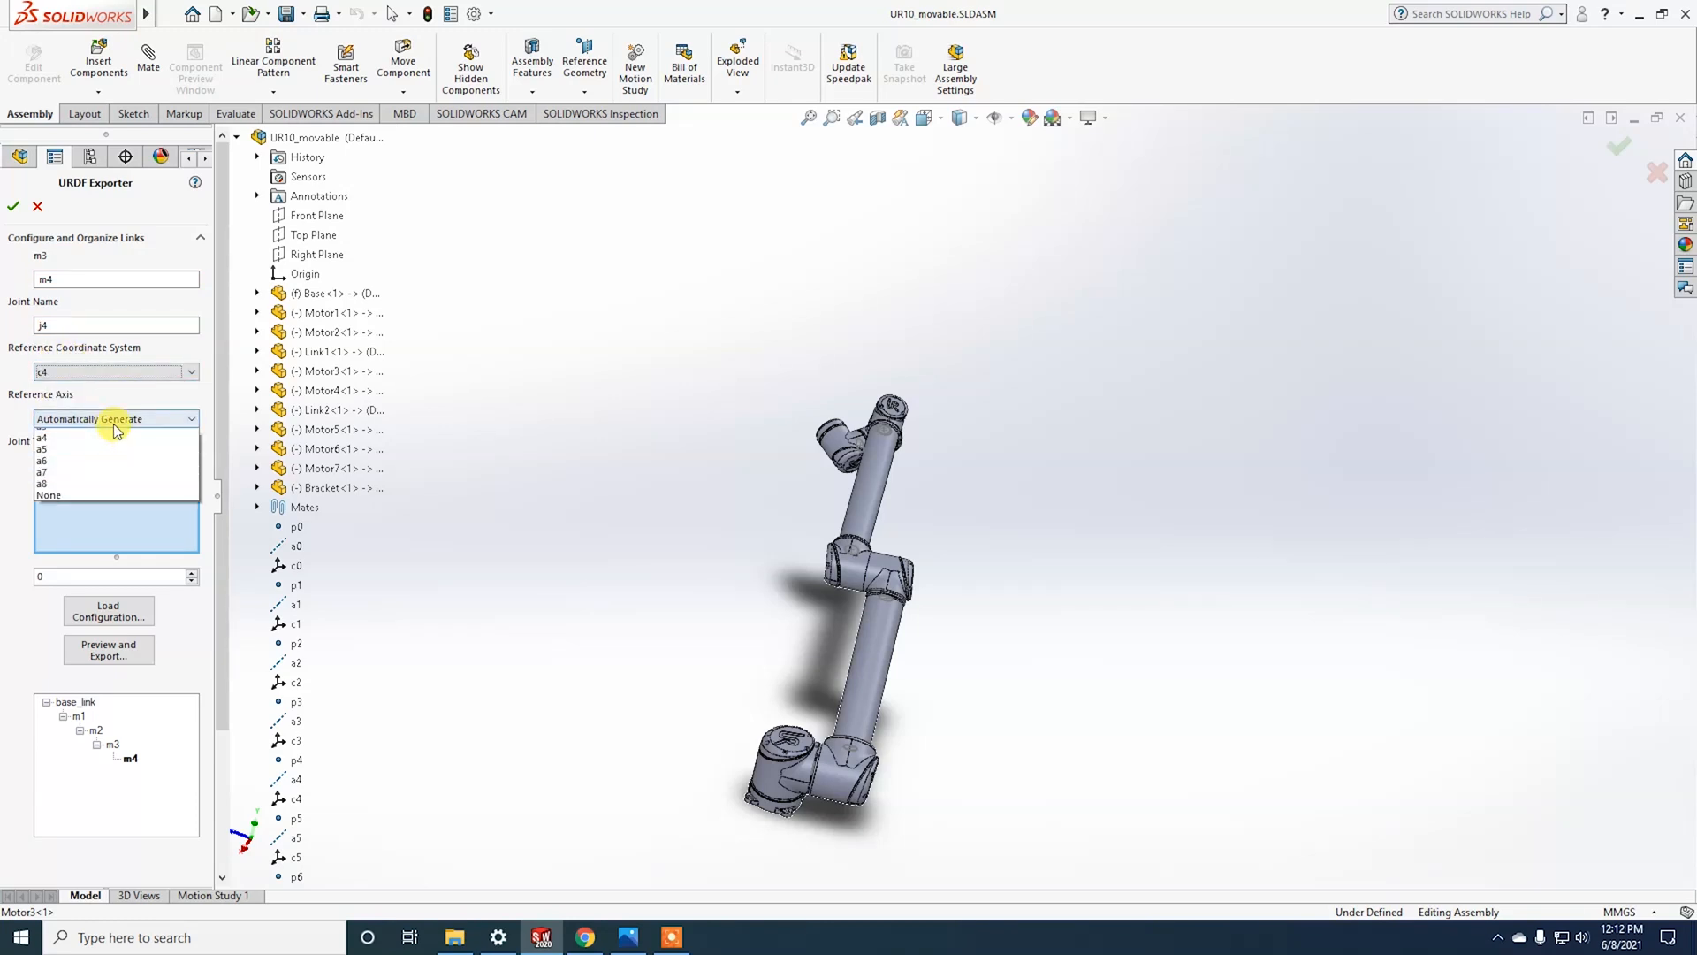
pyautogui.click(99, 488)
pyautogui.click(158, 465)
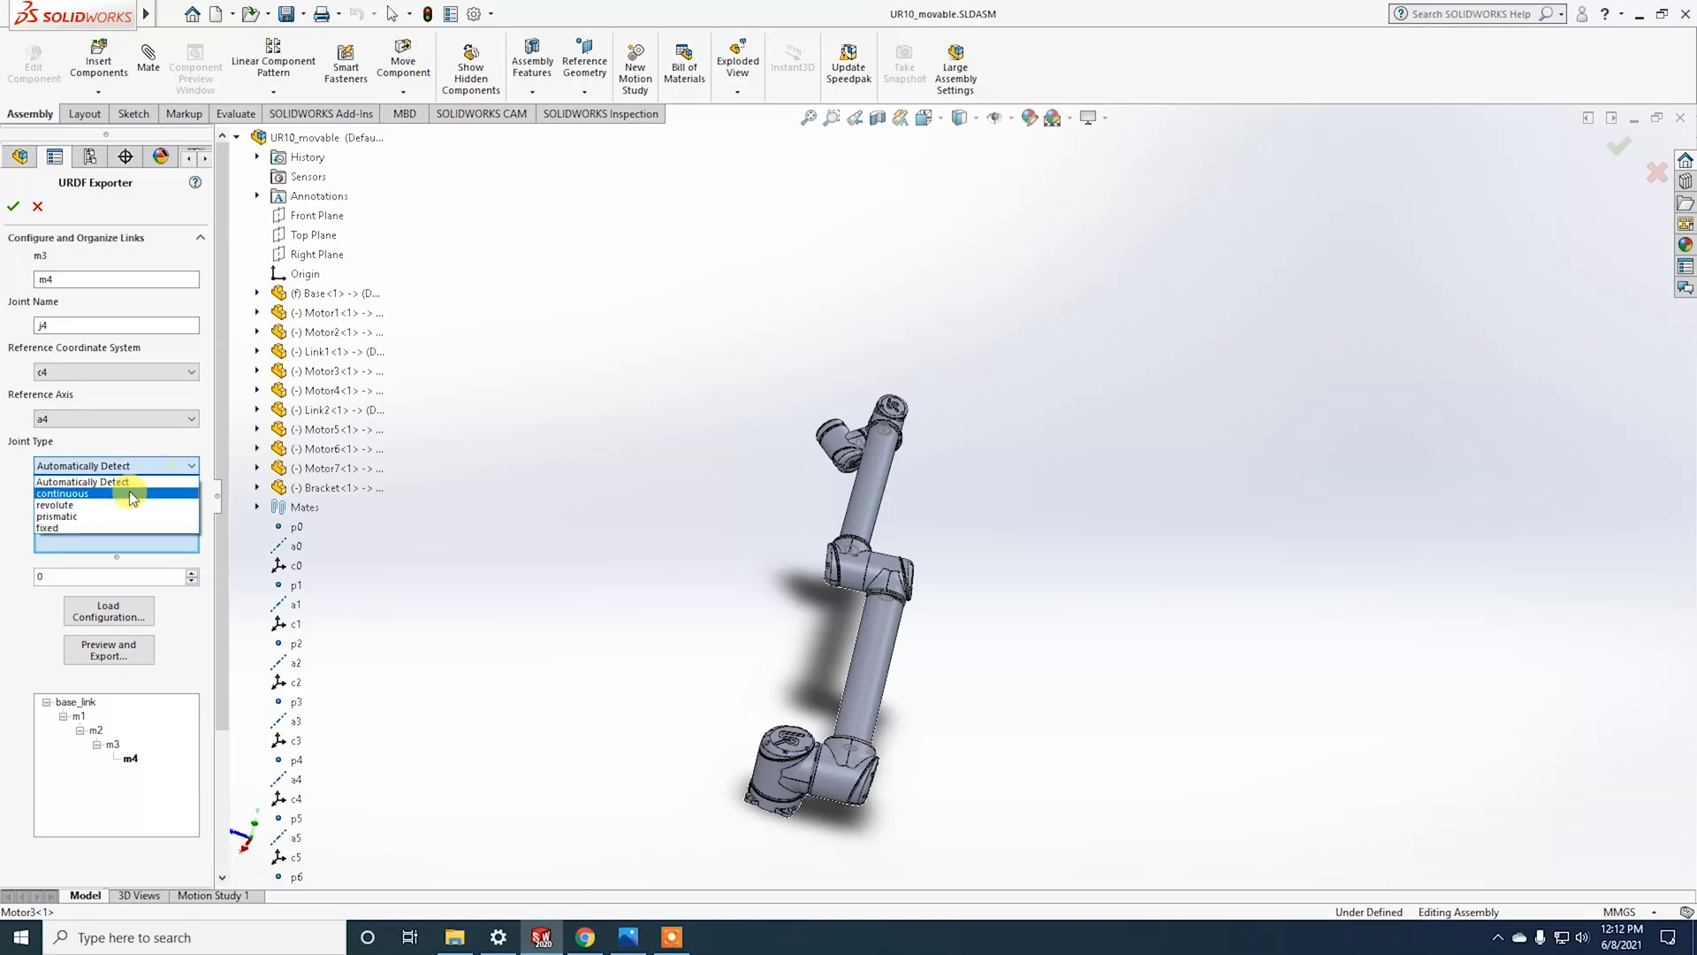
pyautogui.click(129, 494)
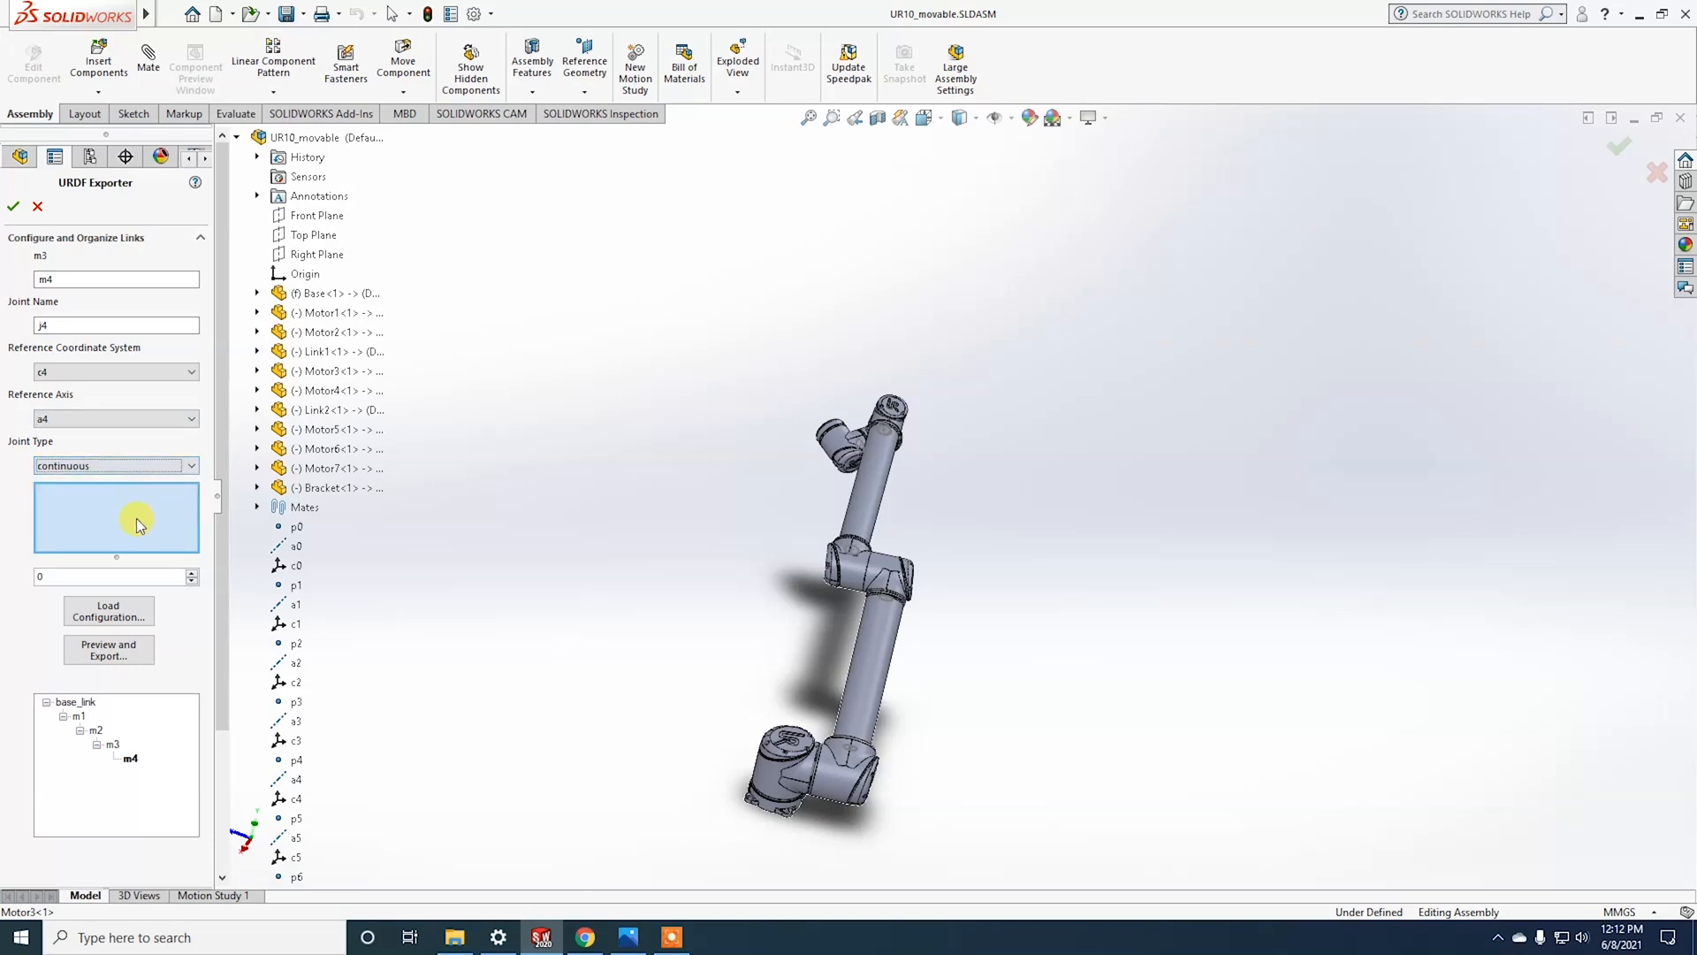
pyautogui.click(344, 392)
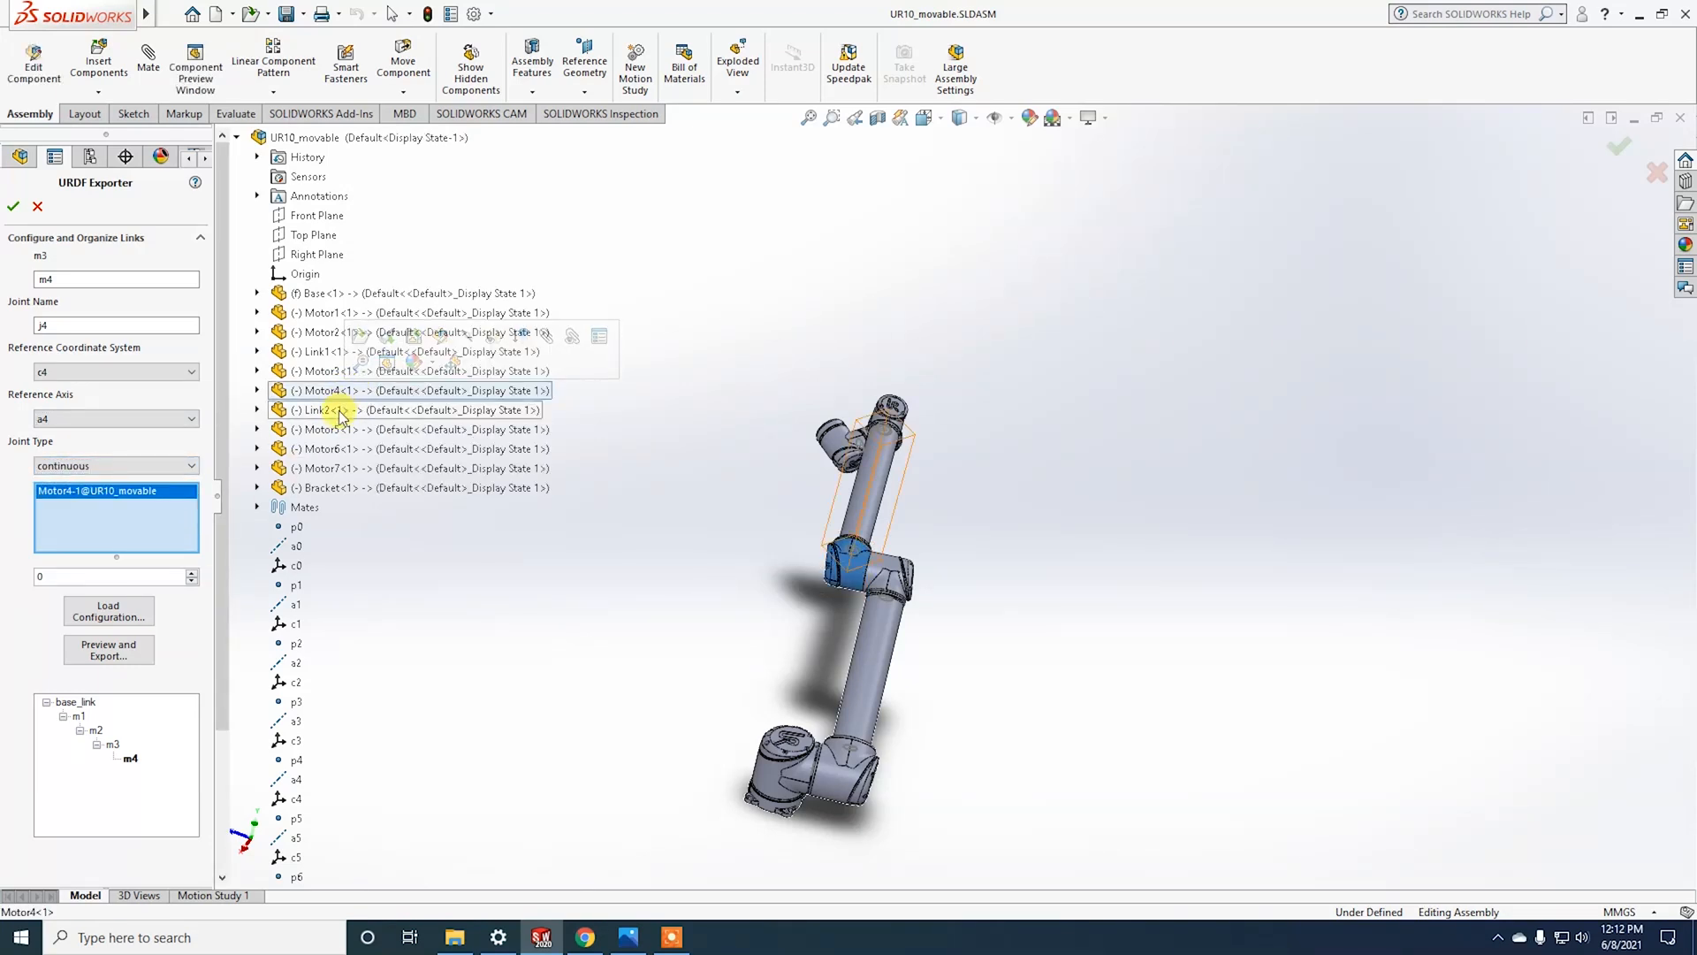
pyautogui.click(341, 412)
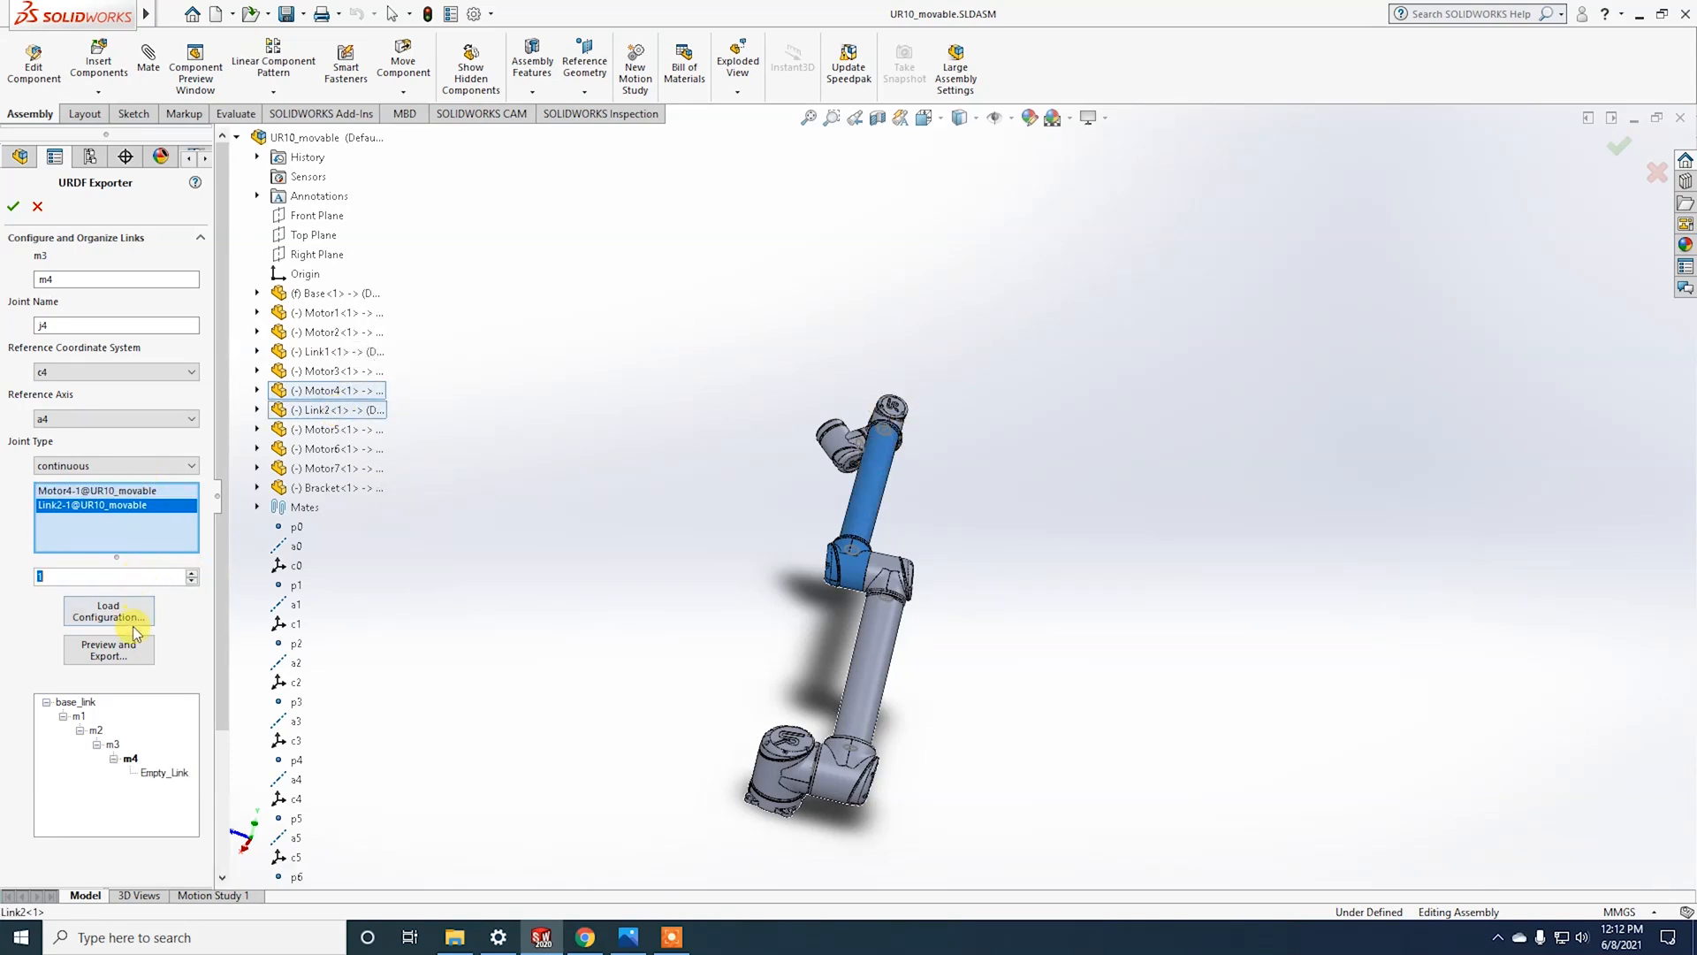
# Step: Configure m4's child as m5 with joint j5, coordinate system c5, axis a5, continuous joint type, the Motor5 component and one child link
pyautogui.click(165, 773)
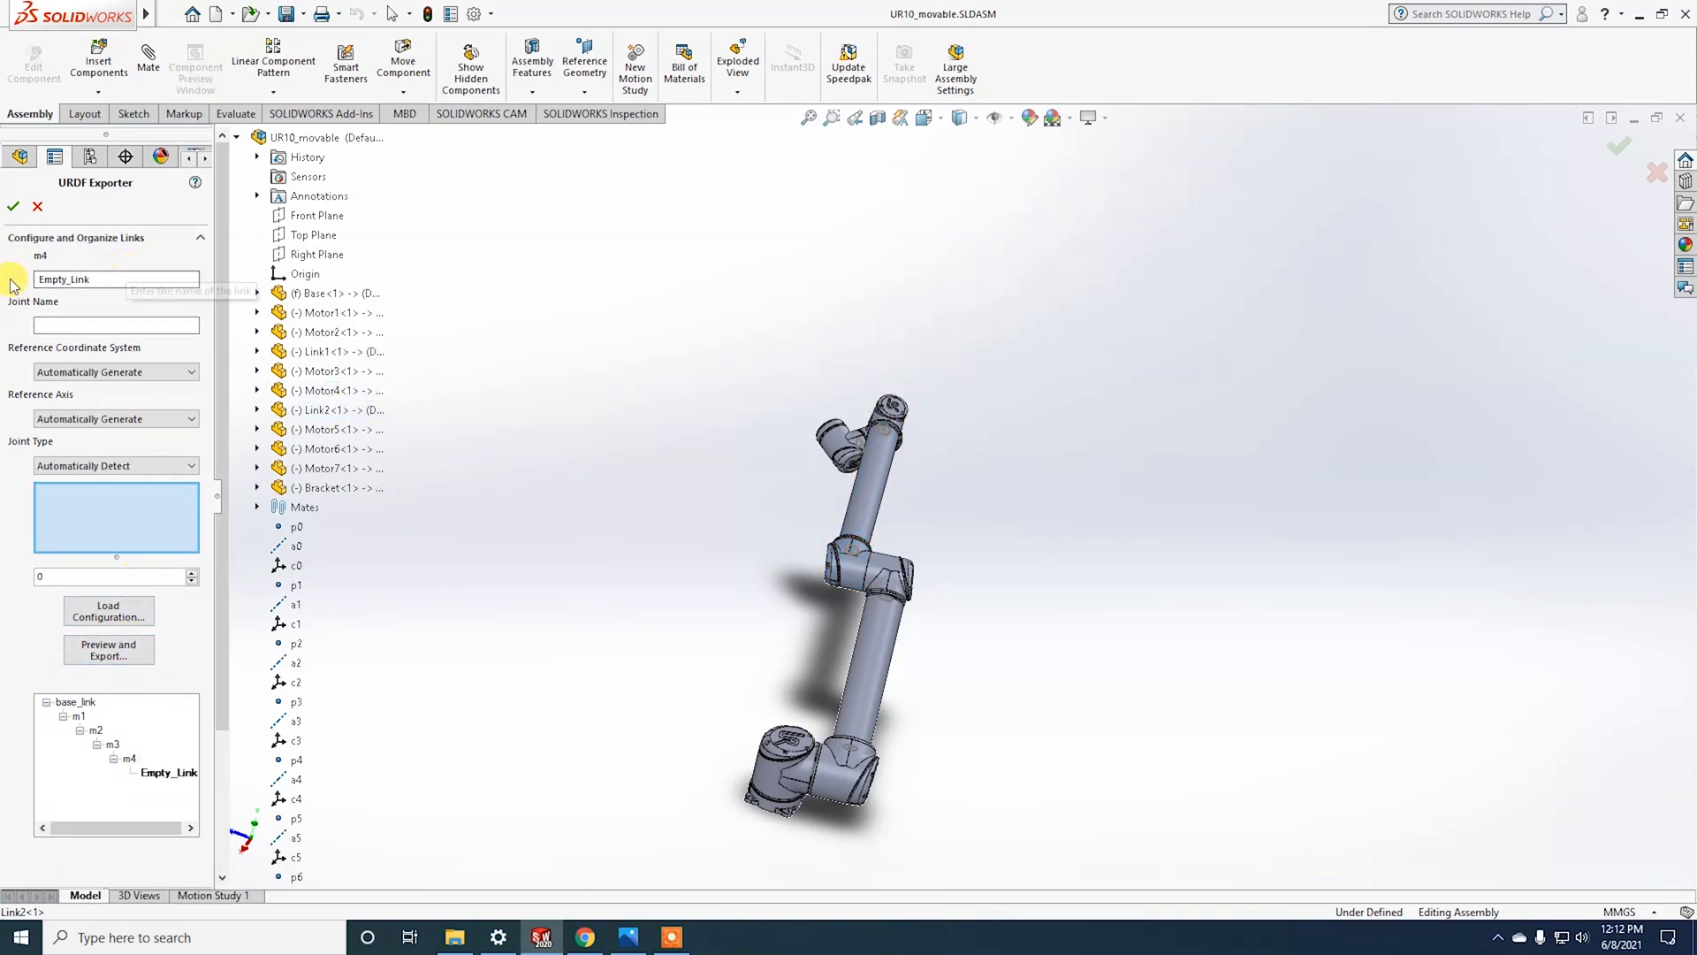
pyautogui.moveTo(104, 278); pyautogui.dragTo(1, 249)
pyautogui.write('m5')
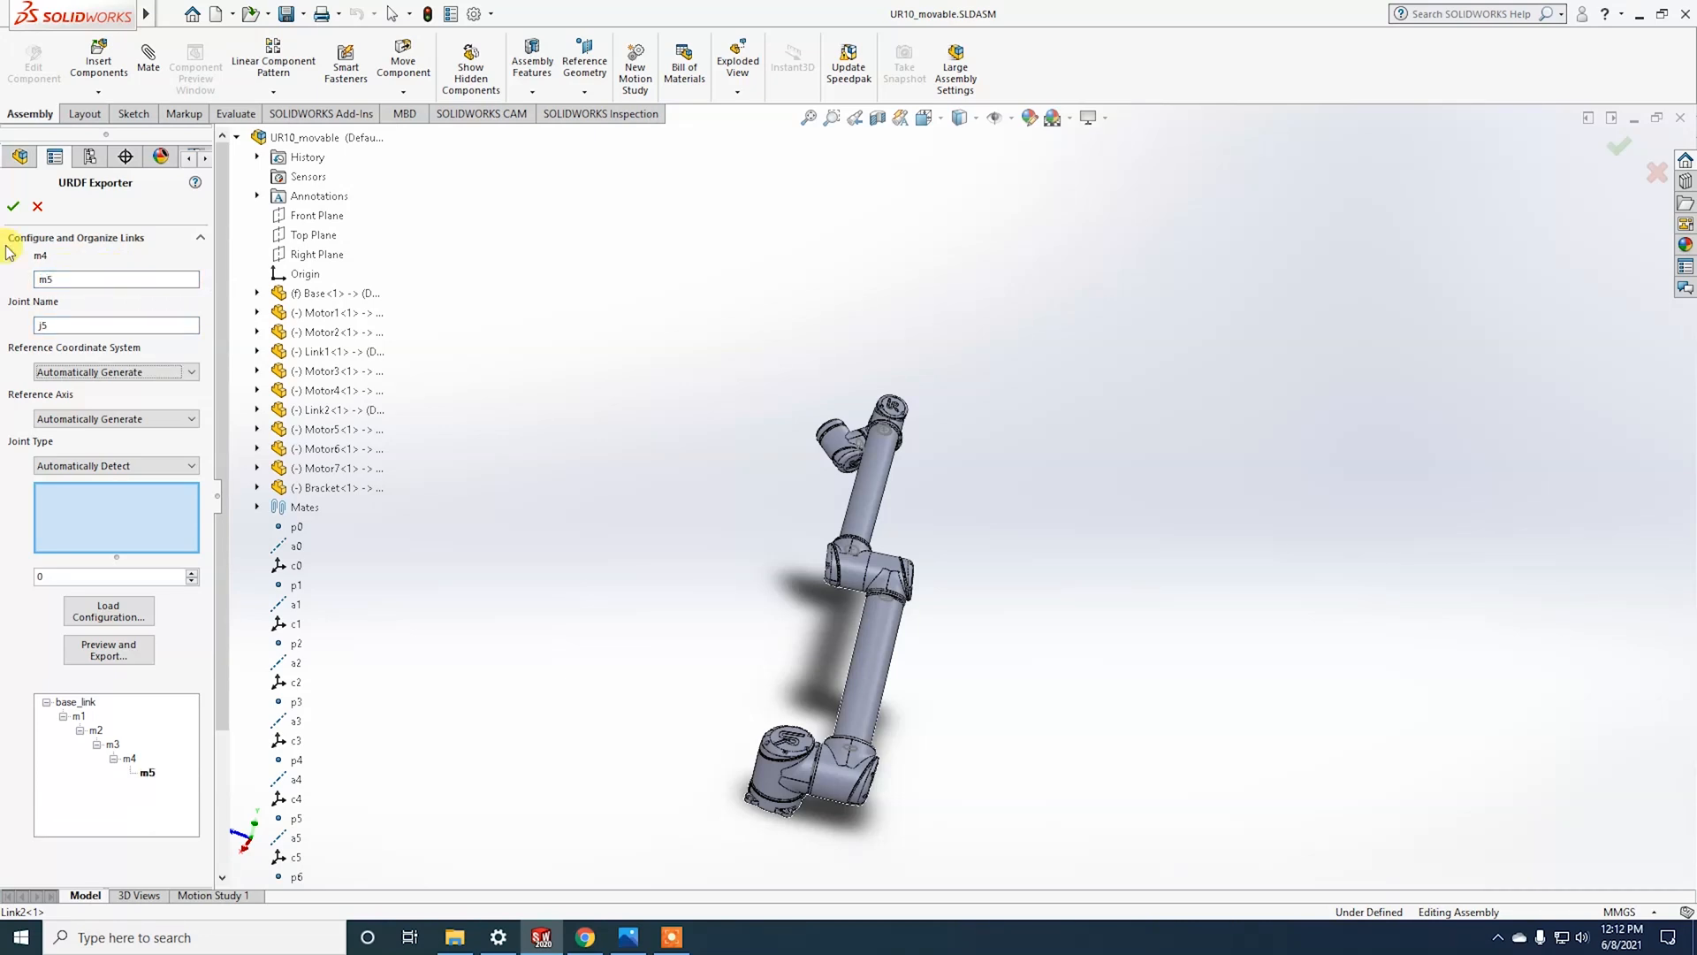
pyautogui.click(189, 371)
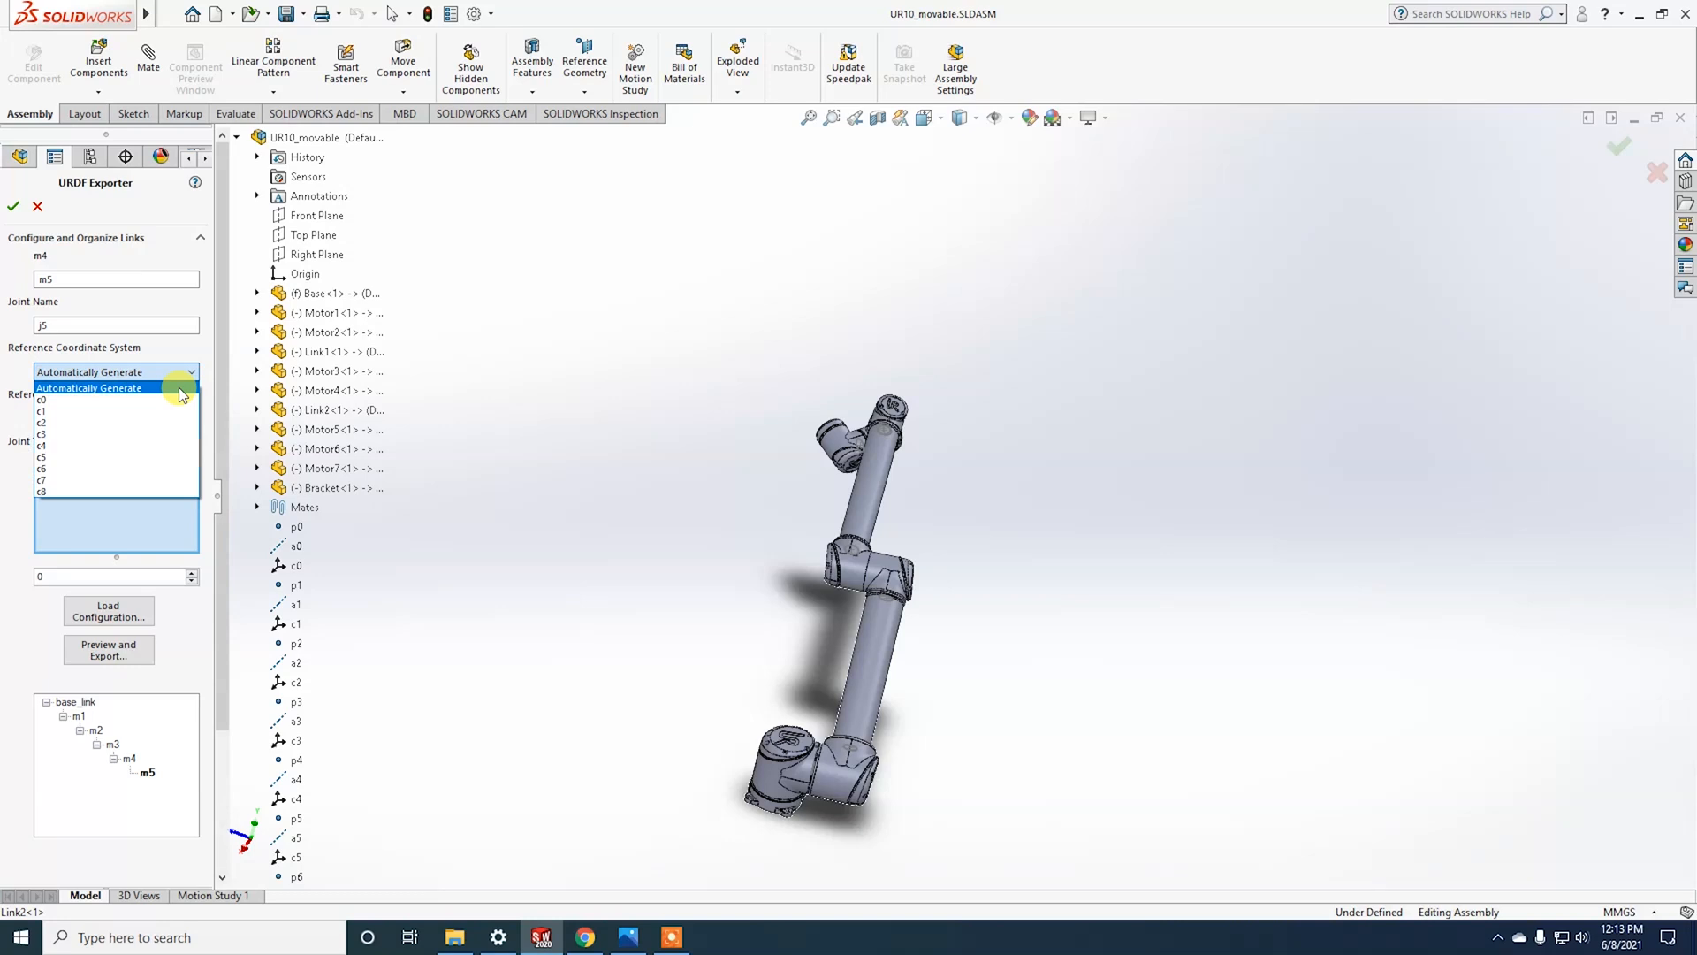
pyautogui.click(111, 458)
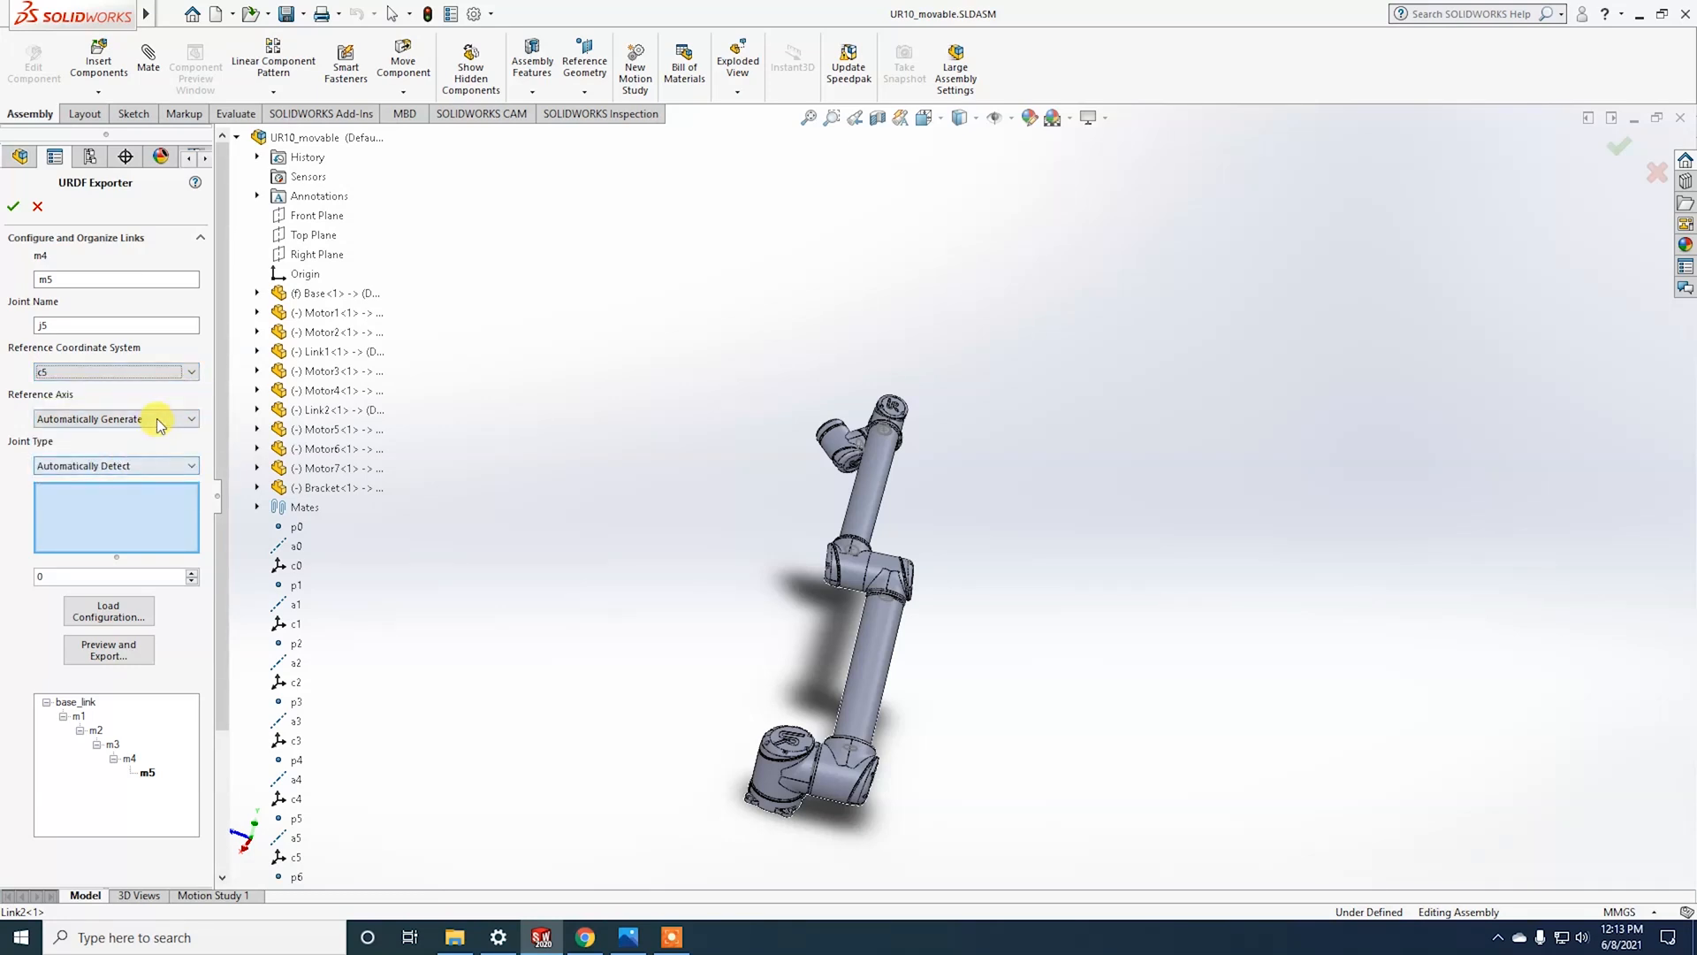
pyautogui.click(115, 418)
pyautogui.click(116, 505)
pyautogui.click(178, 466)
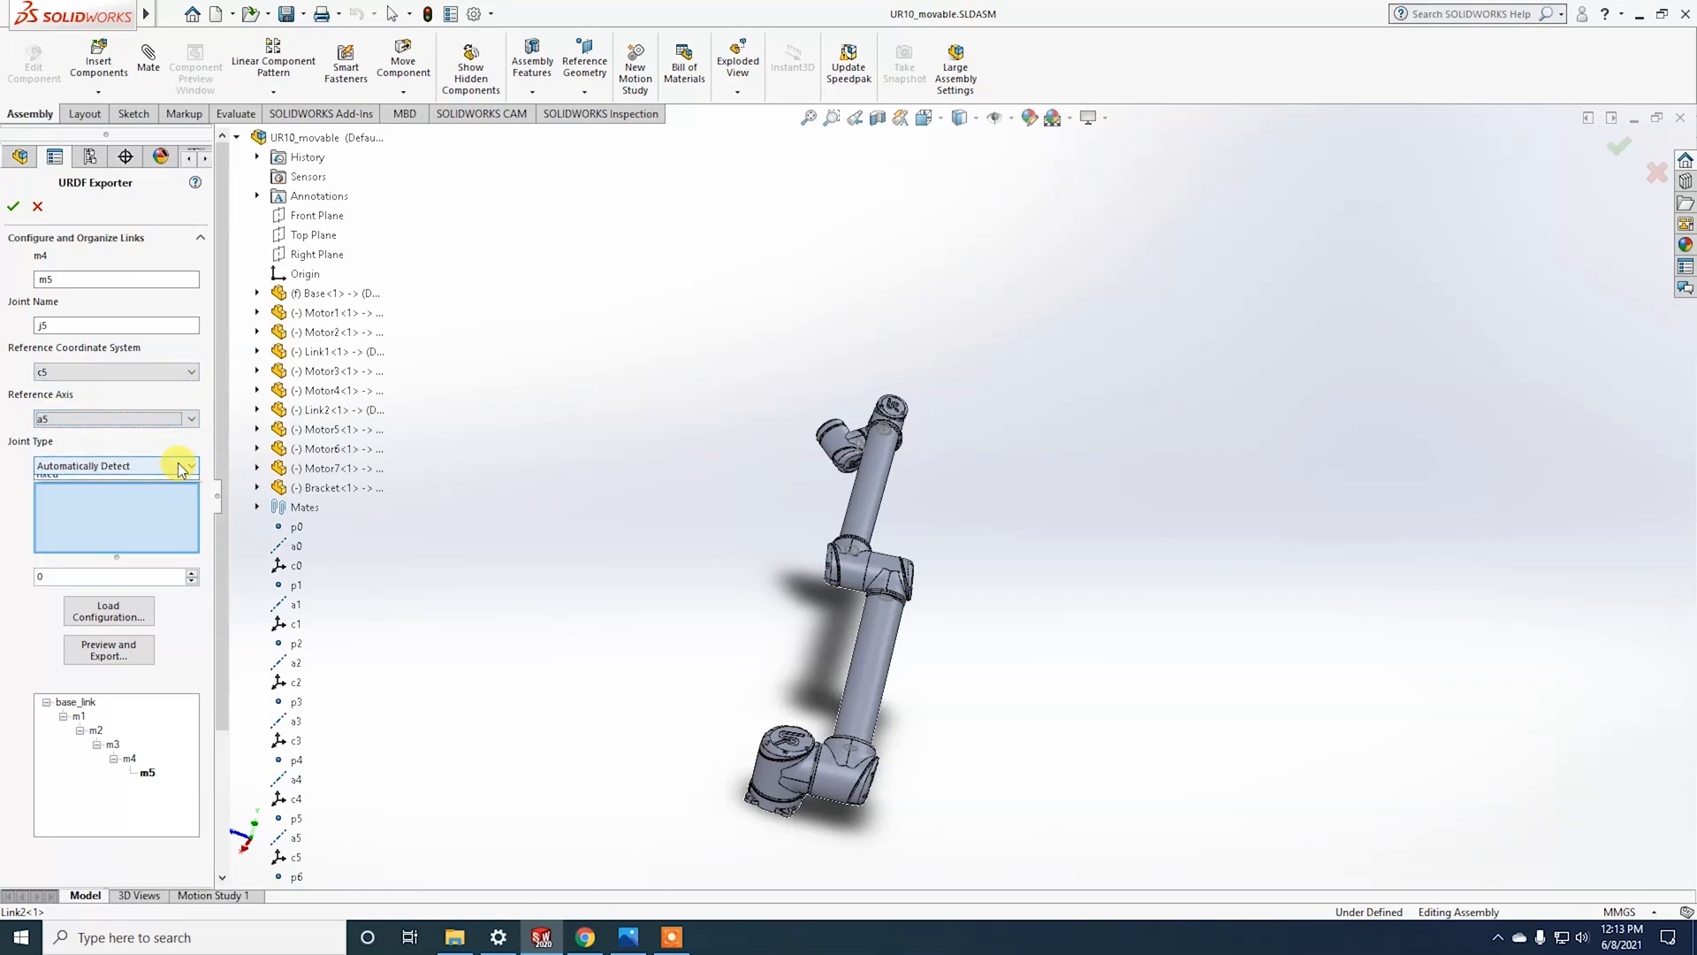
pyautogui.click(155, 494)
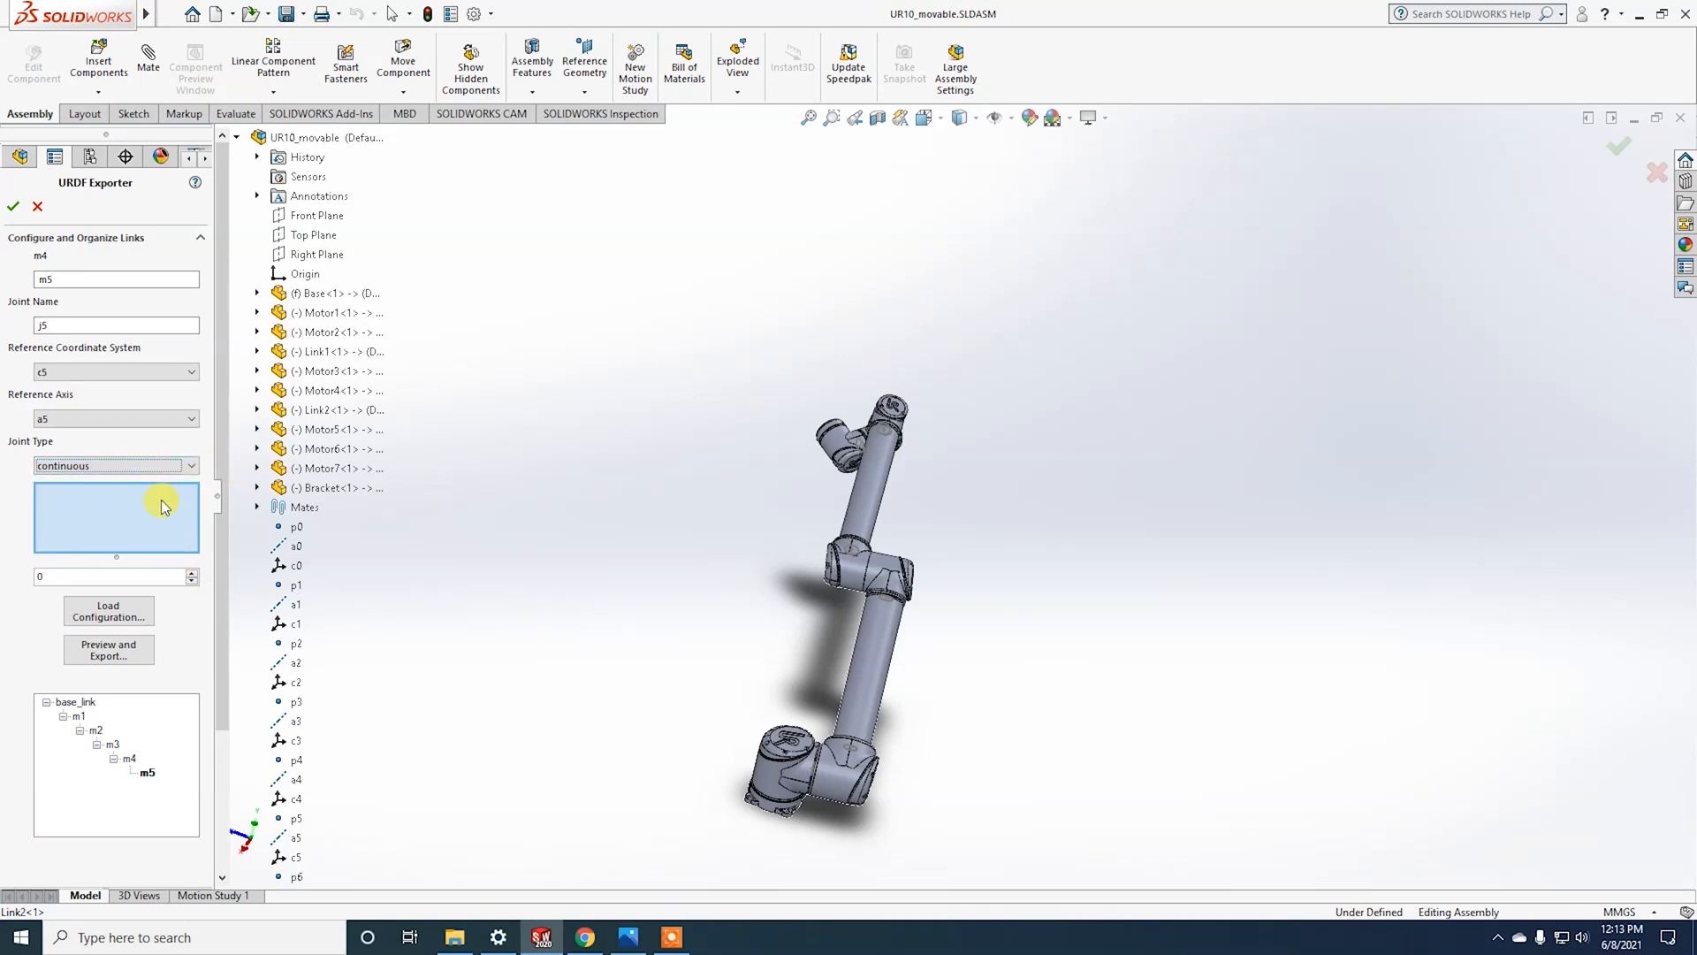
pyautogui.click(161, 505)
pyautogui.click(327, 430)
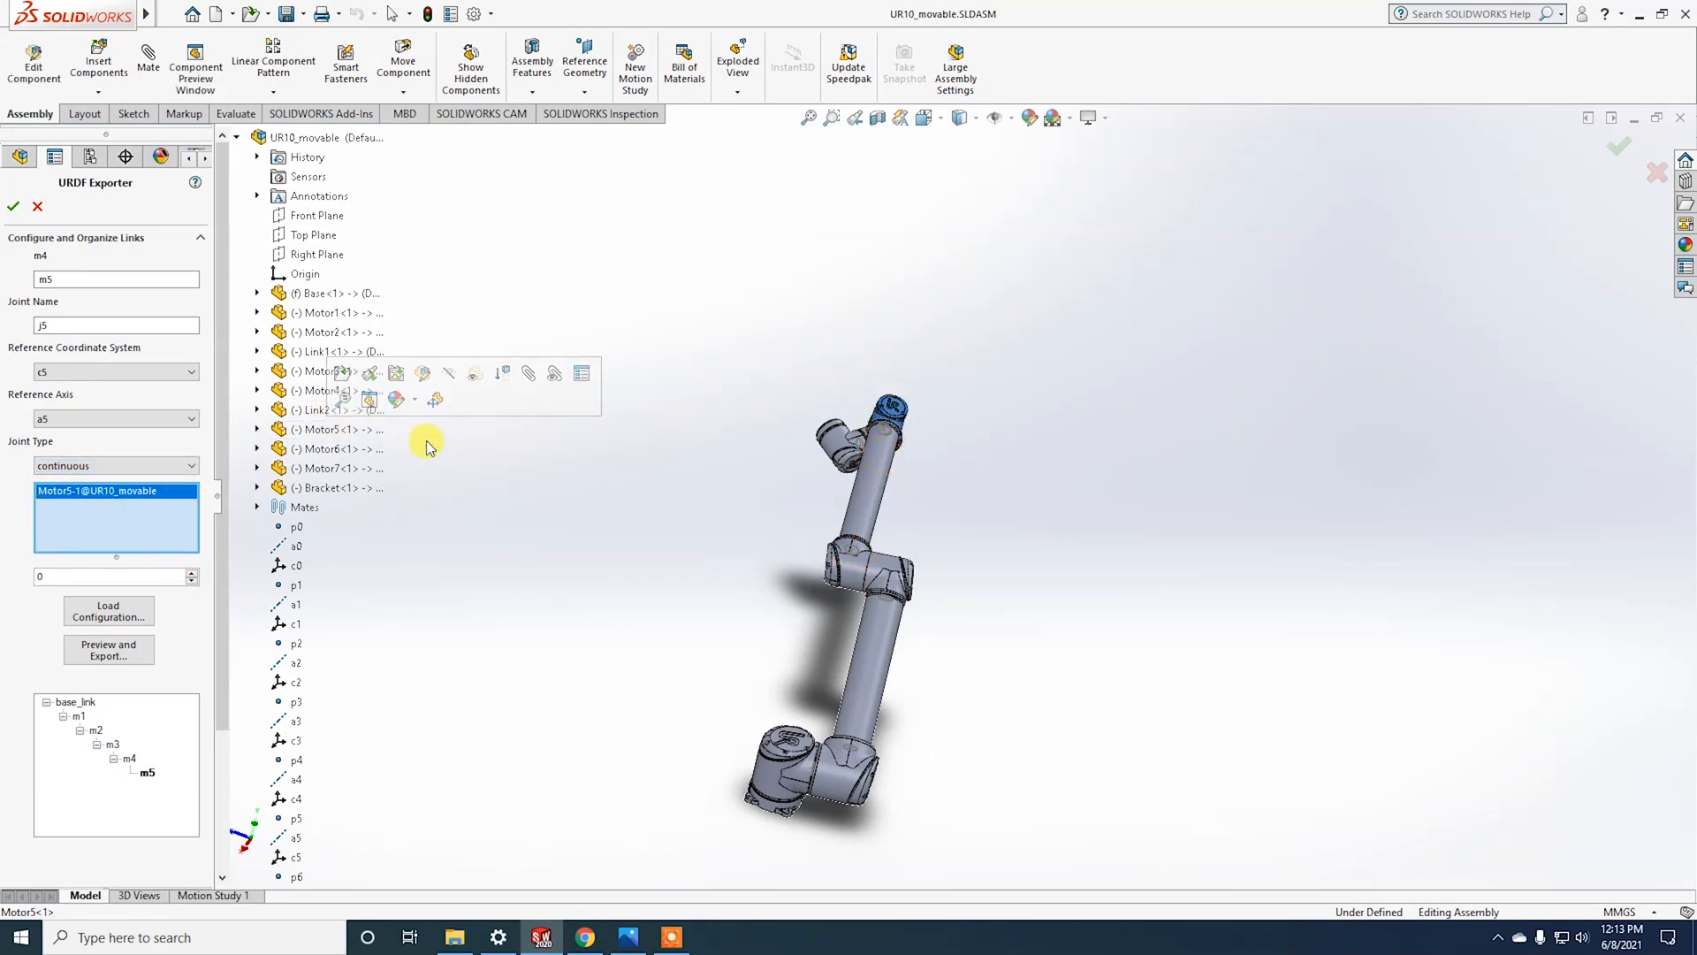
pyautogui.click(193, 573)
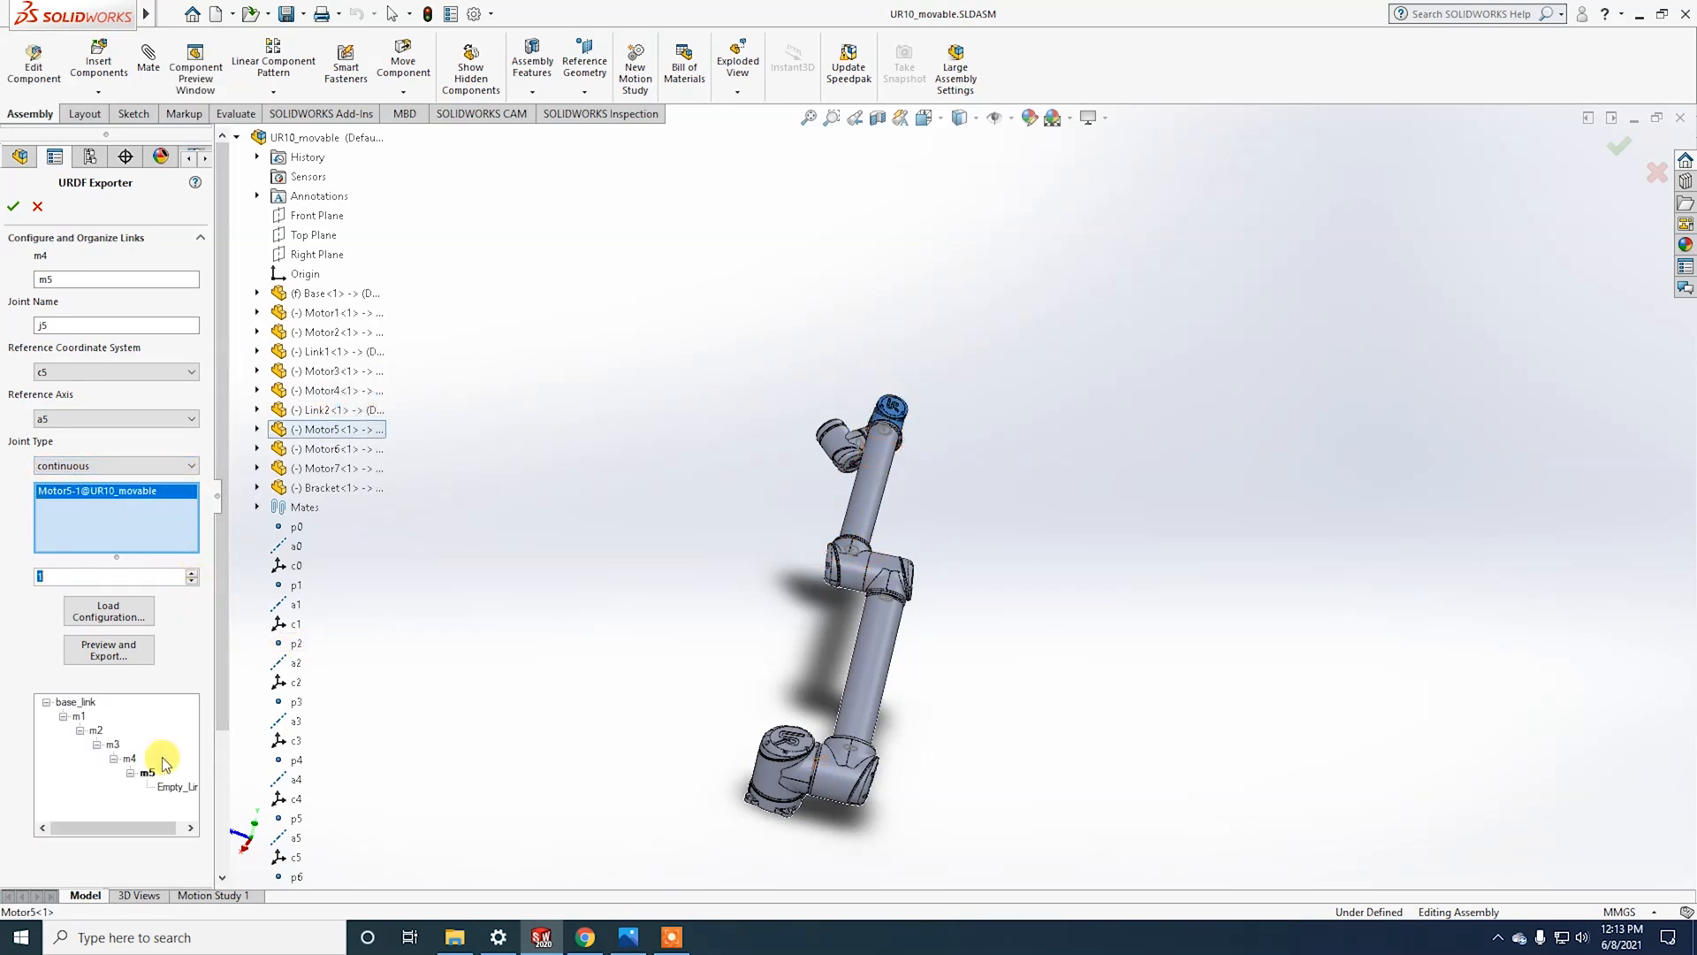
# Step: Configure m5's child as m6 with joint j6, coordinate system c6, axis a6, continuous joint type, the Motor6 component and one child link
pyautogui.click(174, 787)
pyautogui.click(110, 278)
pyautogui.hotkey('ctrl', 'a')
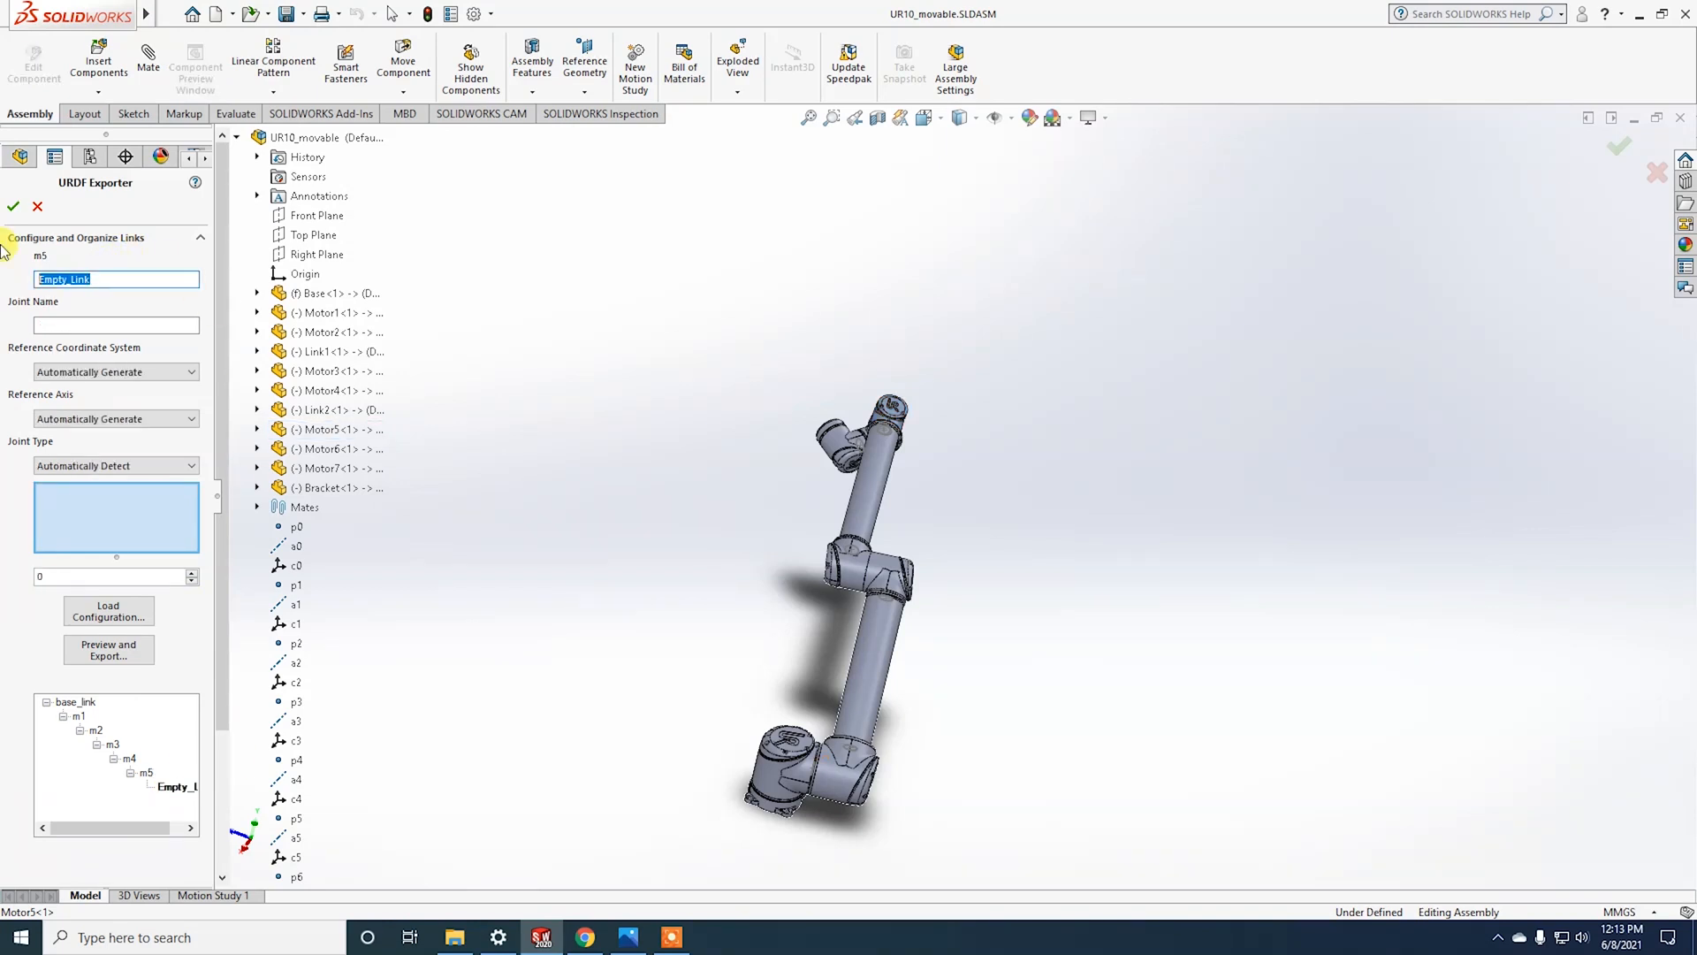
pyautogui.write('m6')
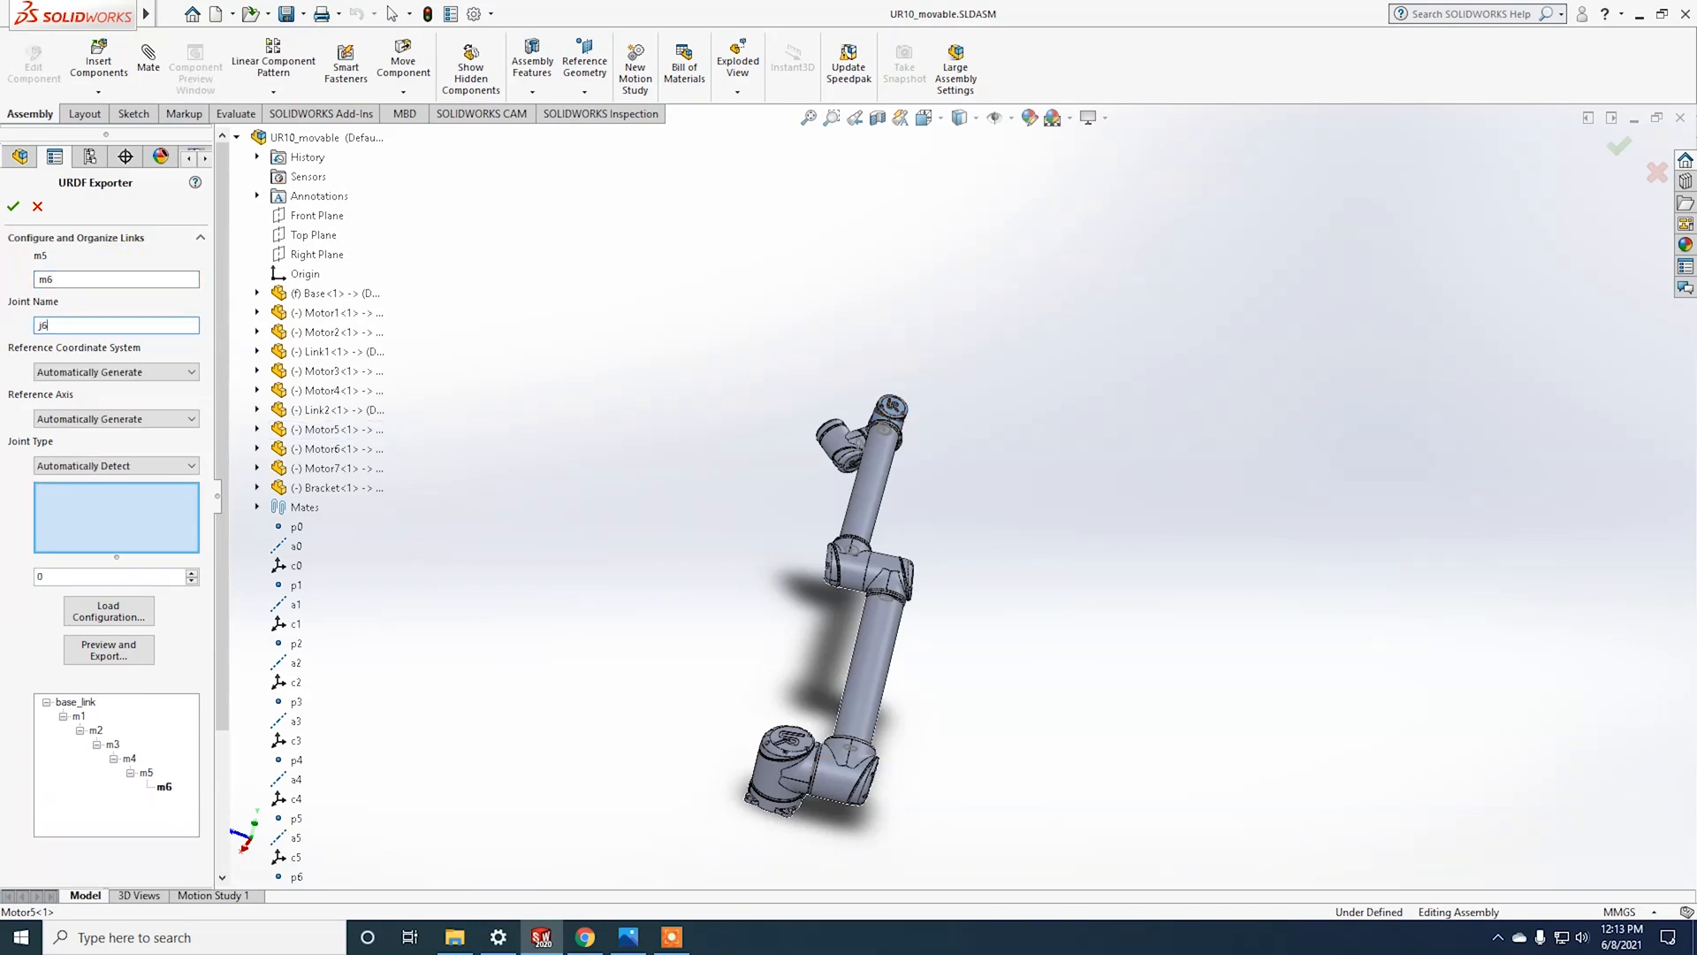
pyautogui.click(120, 372)
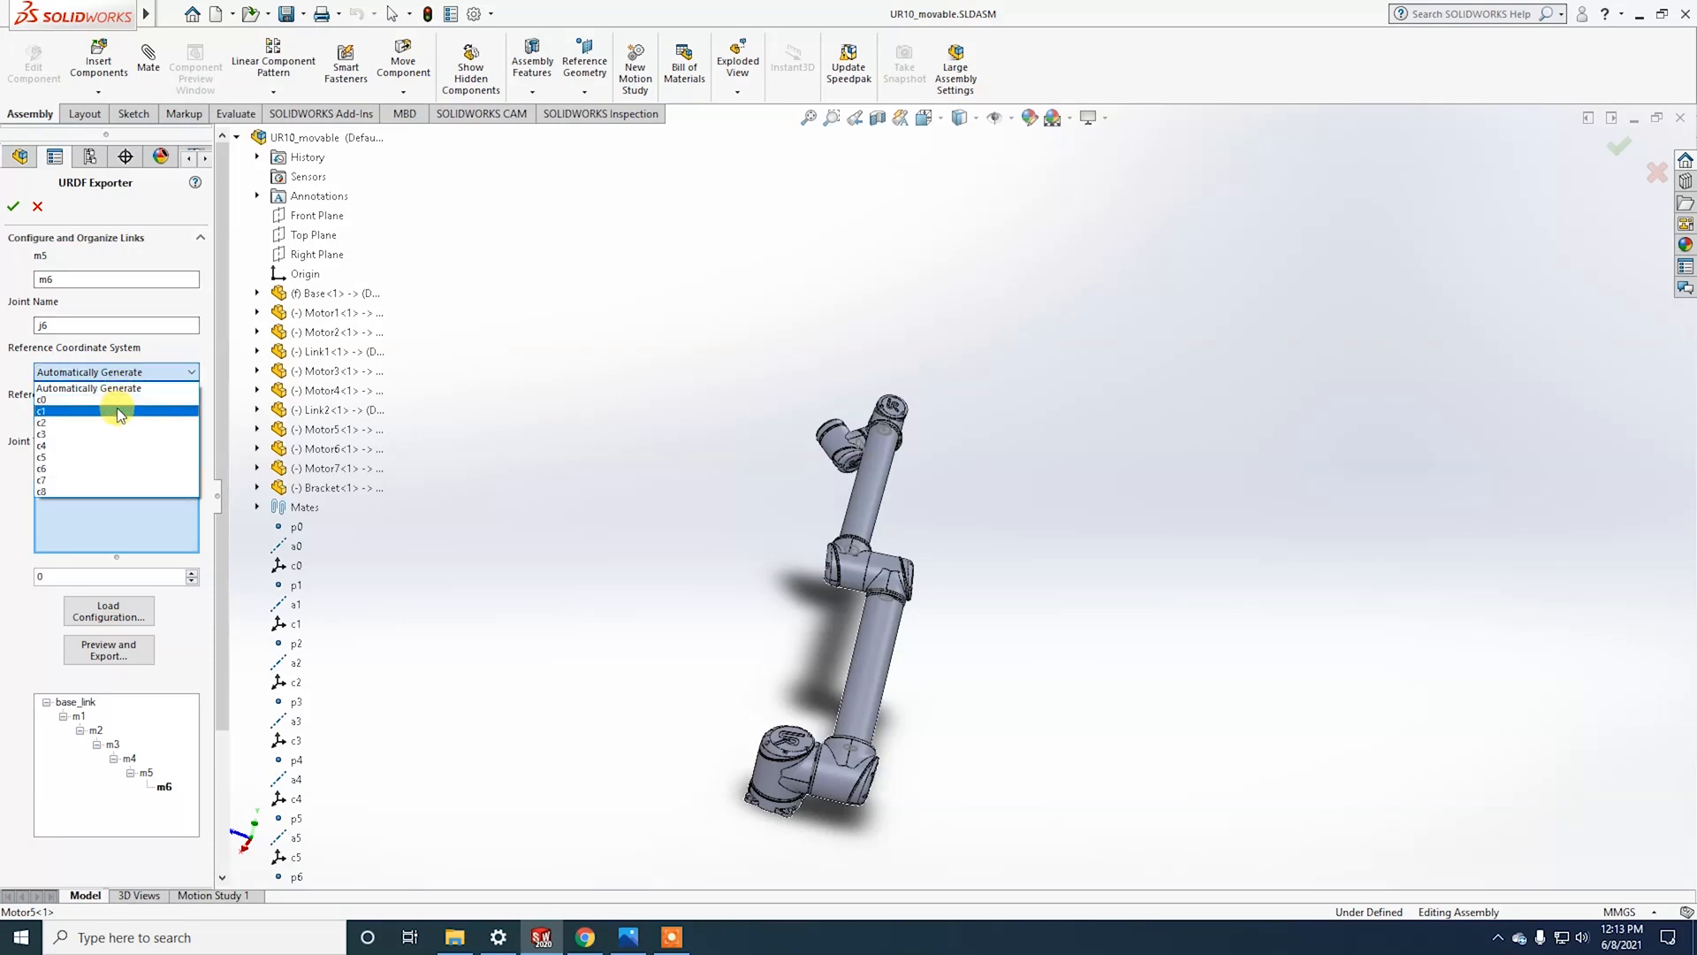
pyautogui.click(121, 467)
pyautogui.click(147, 419)
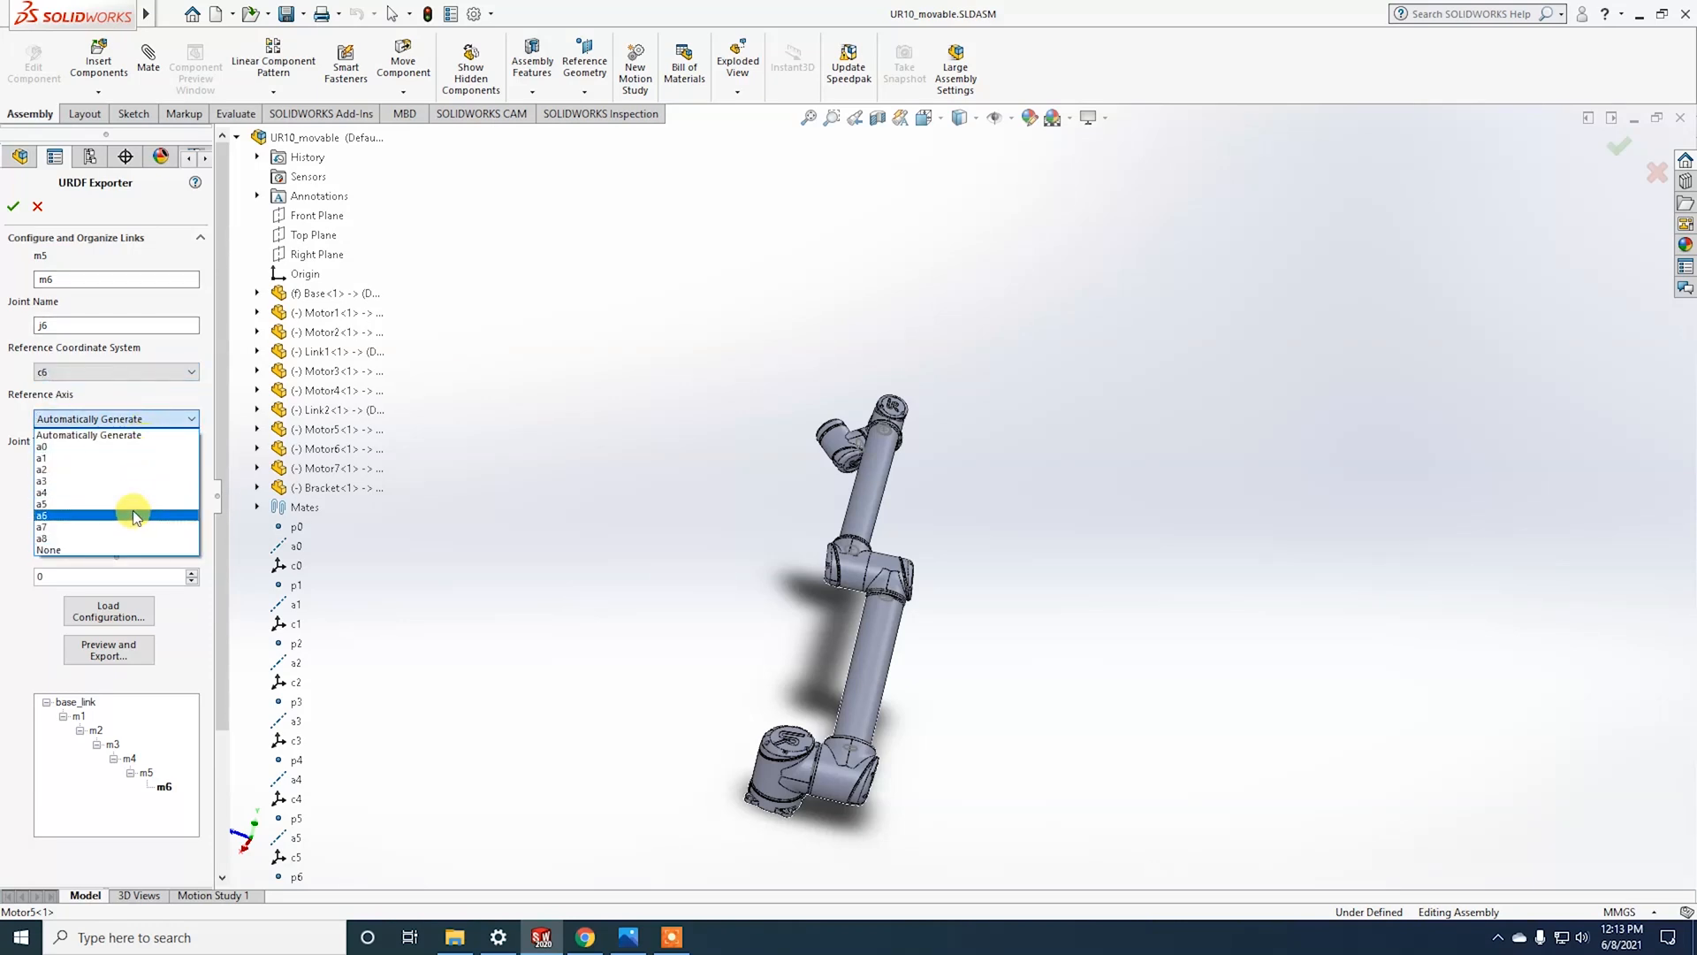
pyautogui.click(132, 511)
pyautogui.click(155, 466)
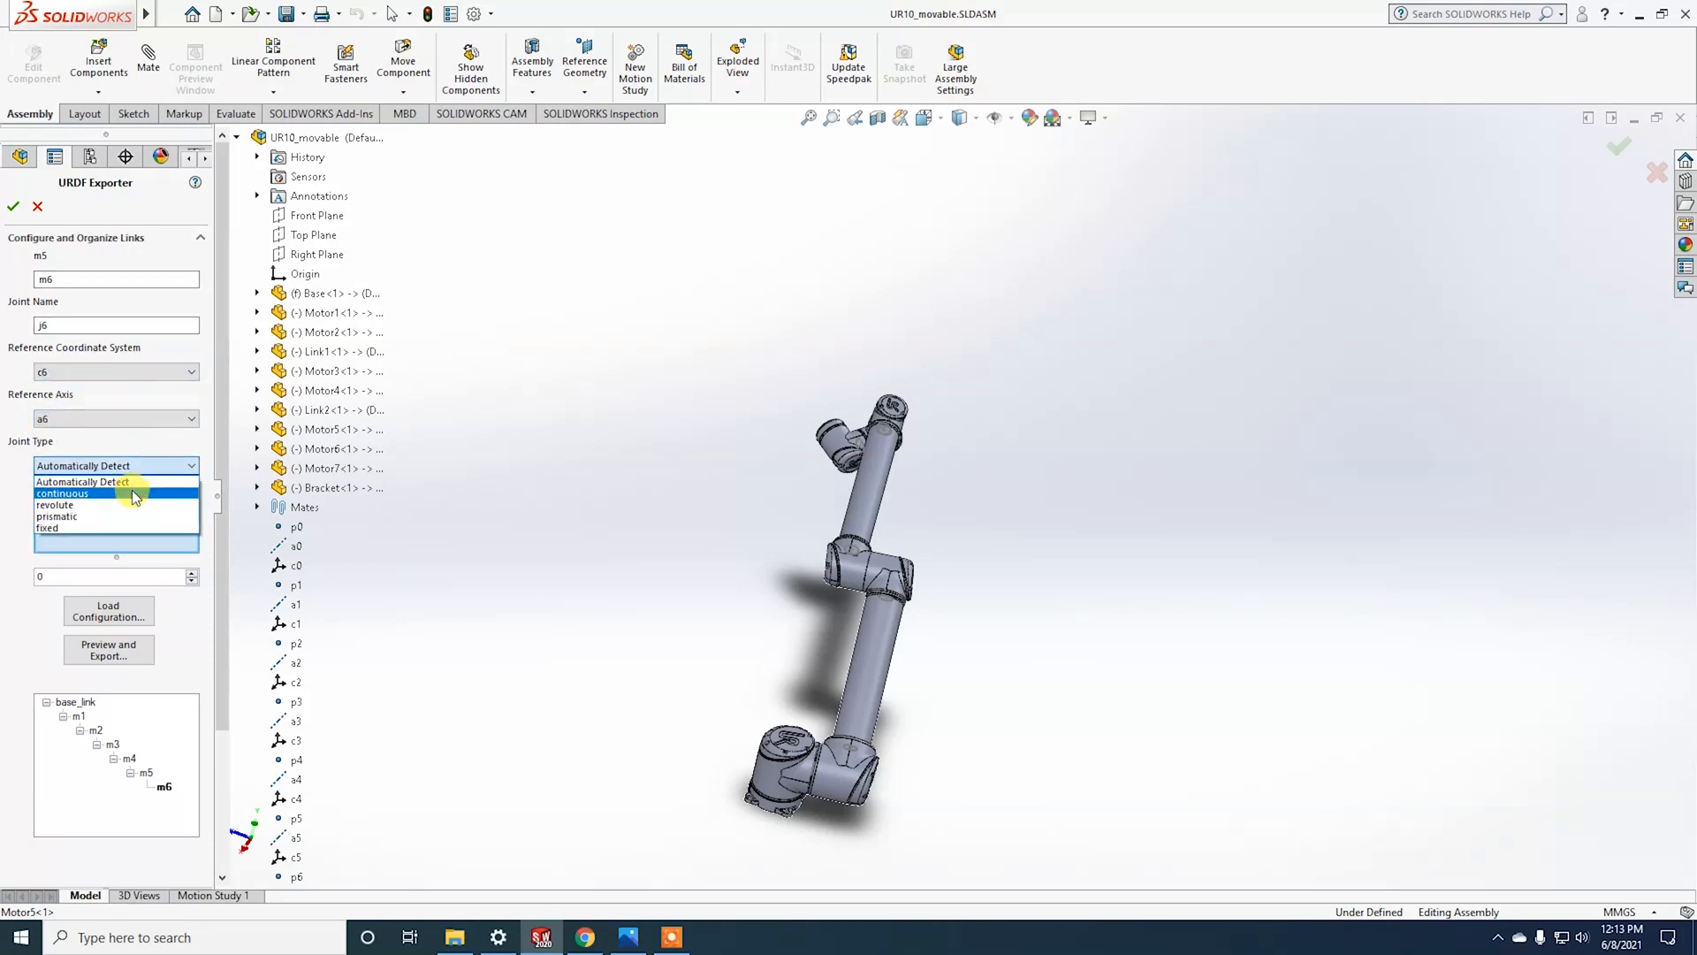
pyautogui.click(130, 489)
pyautogui.click(178, 537)
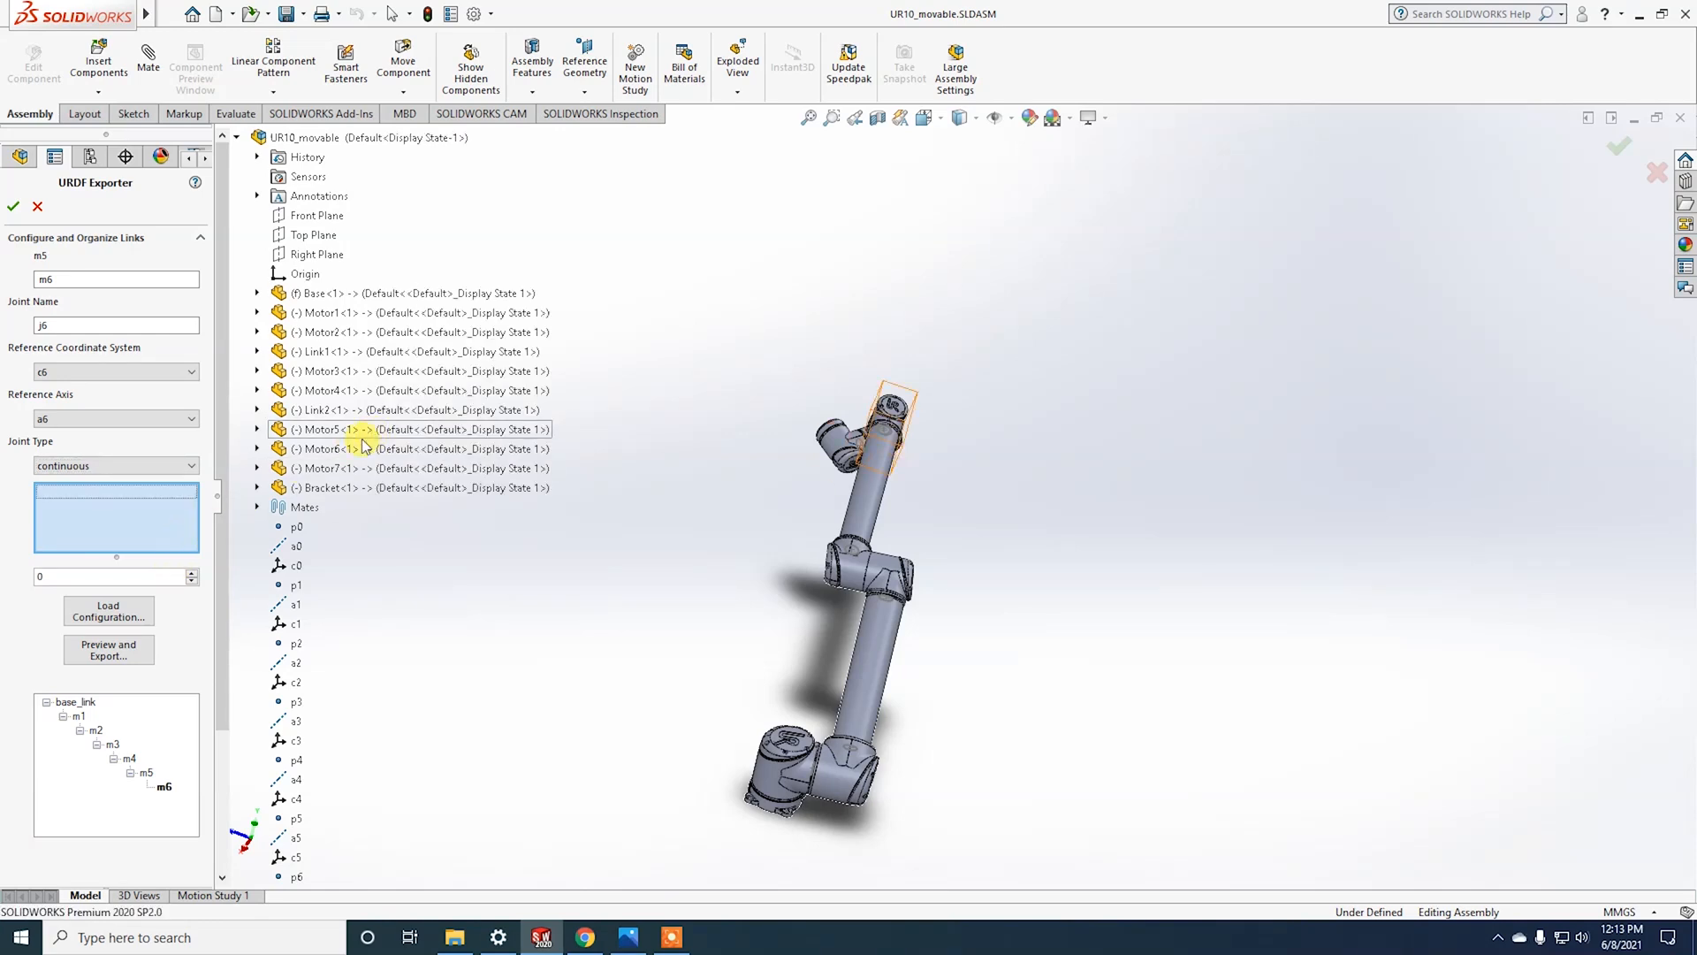
pyautogui.click(324, 449)
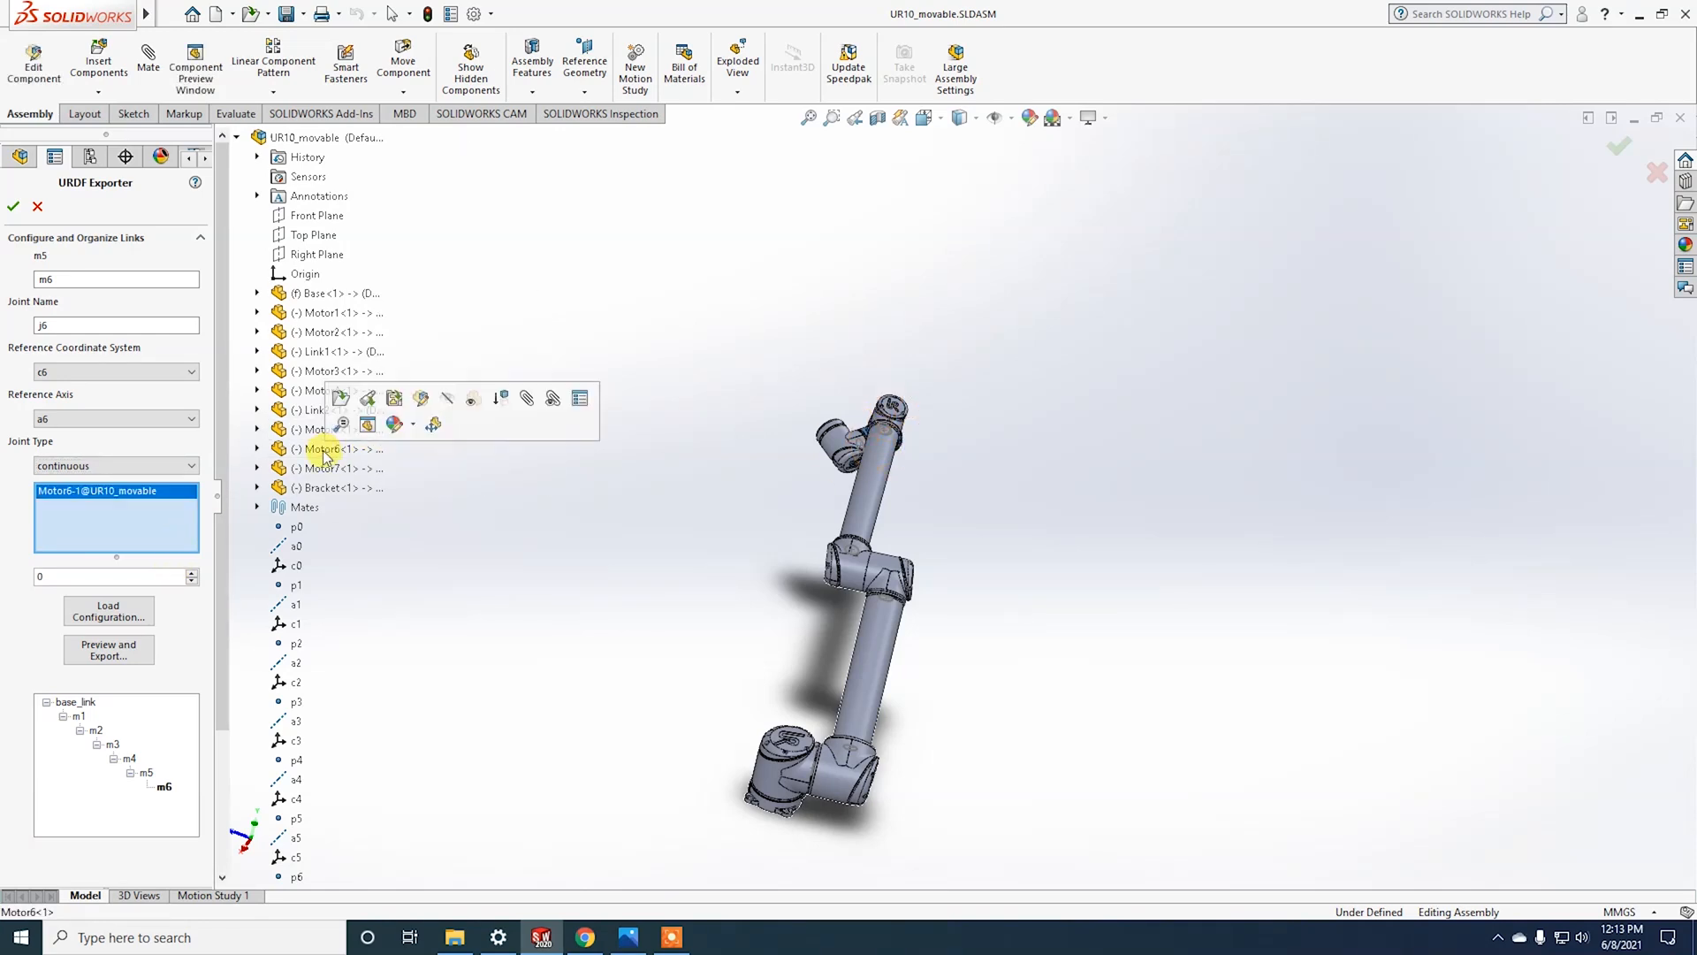
pyautogui.click(191, 574)
# Step: Configure m6's child as m7 with joint j7, coordinate system c7, axis a7, continuous joint type, the Motor7 component and one child link
pyautogui.click(184, 801)
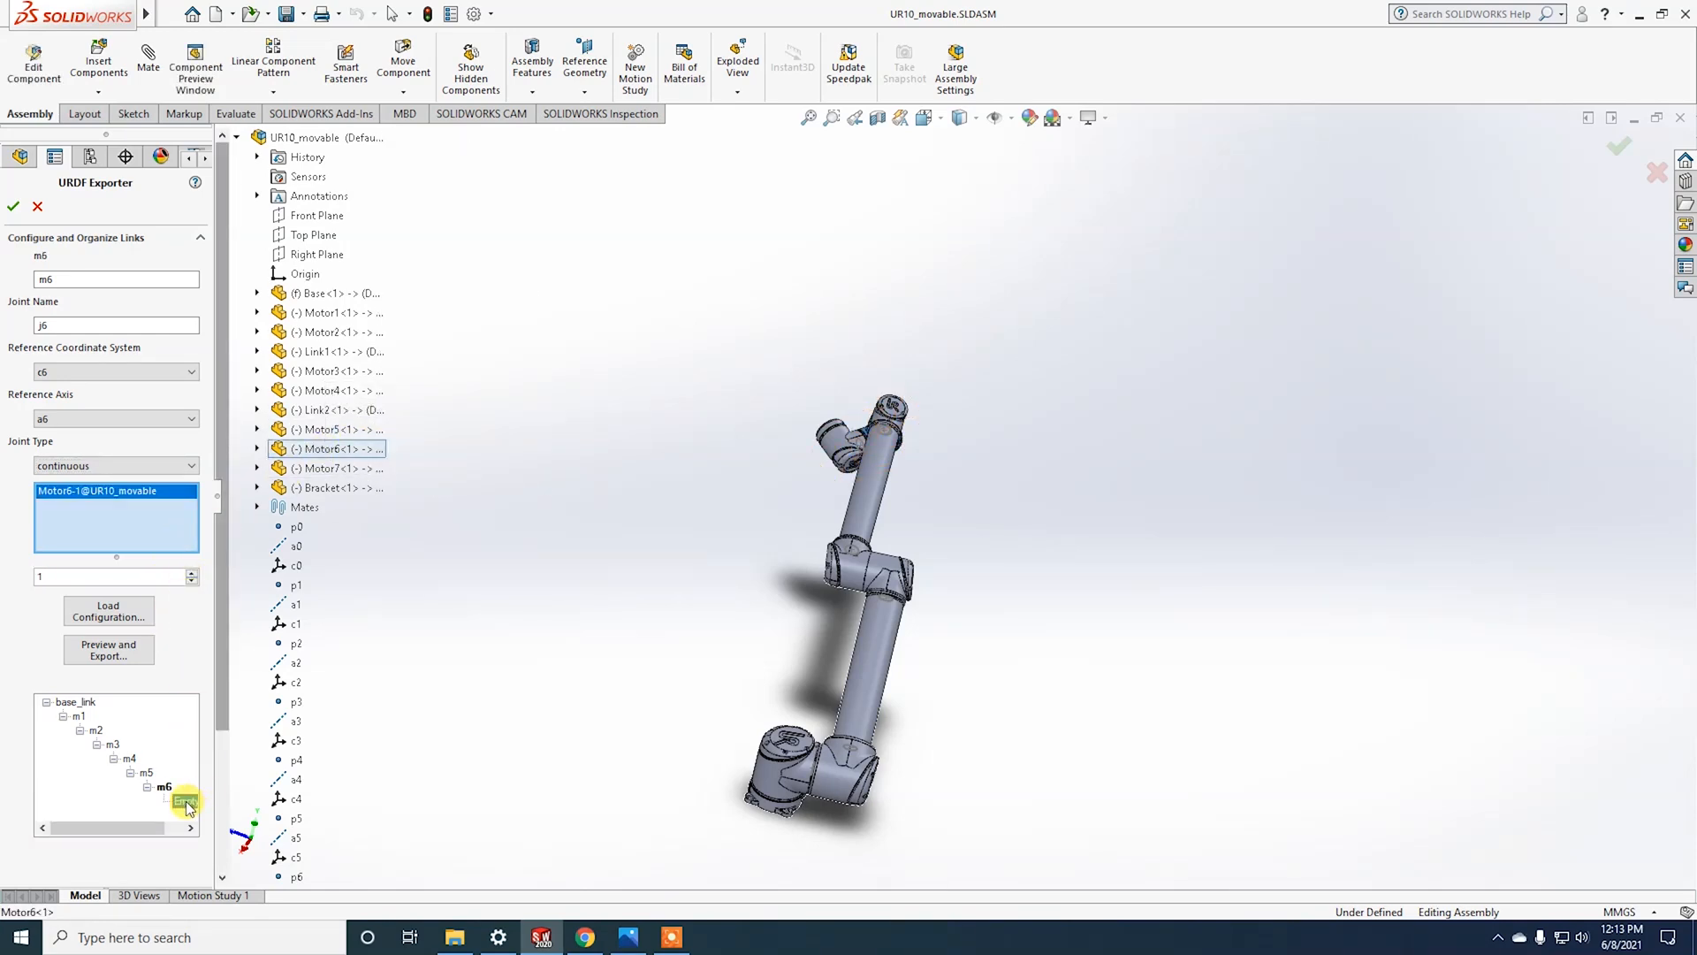
pyautogui.doubleClick(111, 275)
pyautogui.write('m')
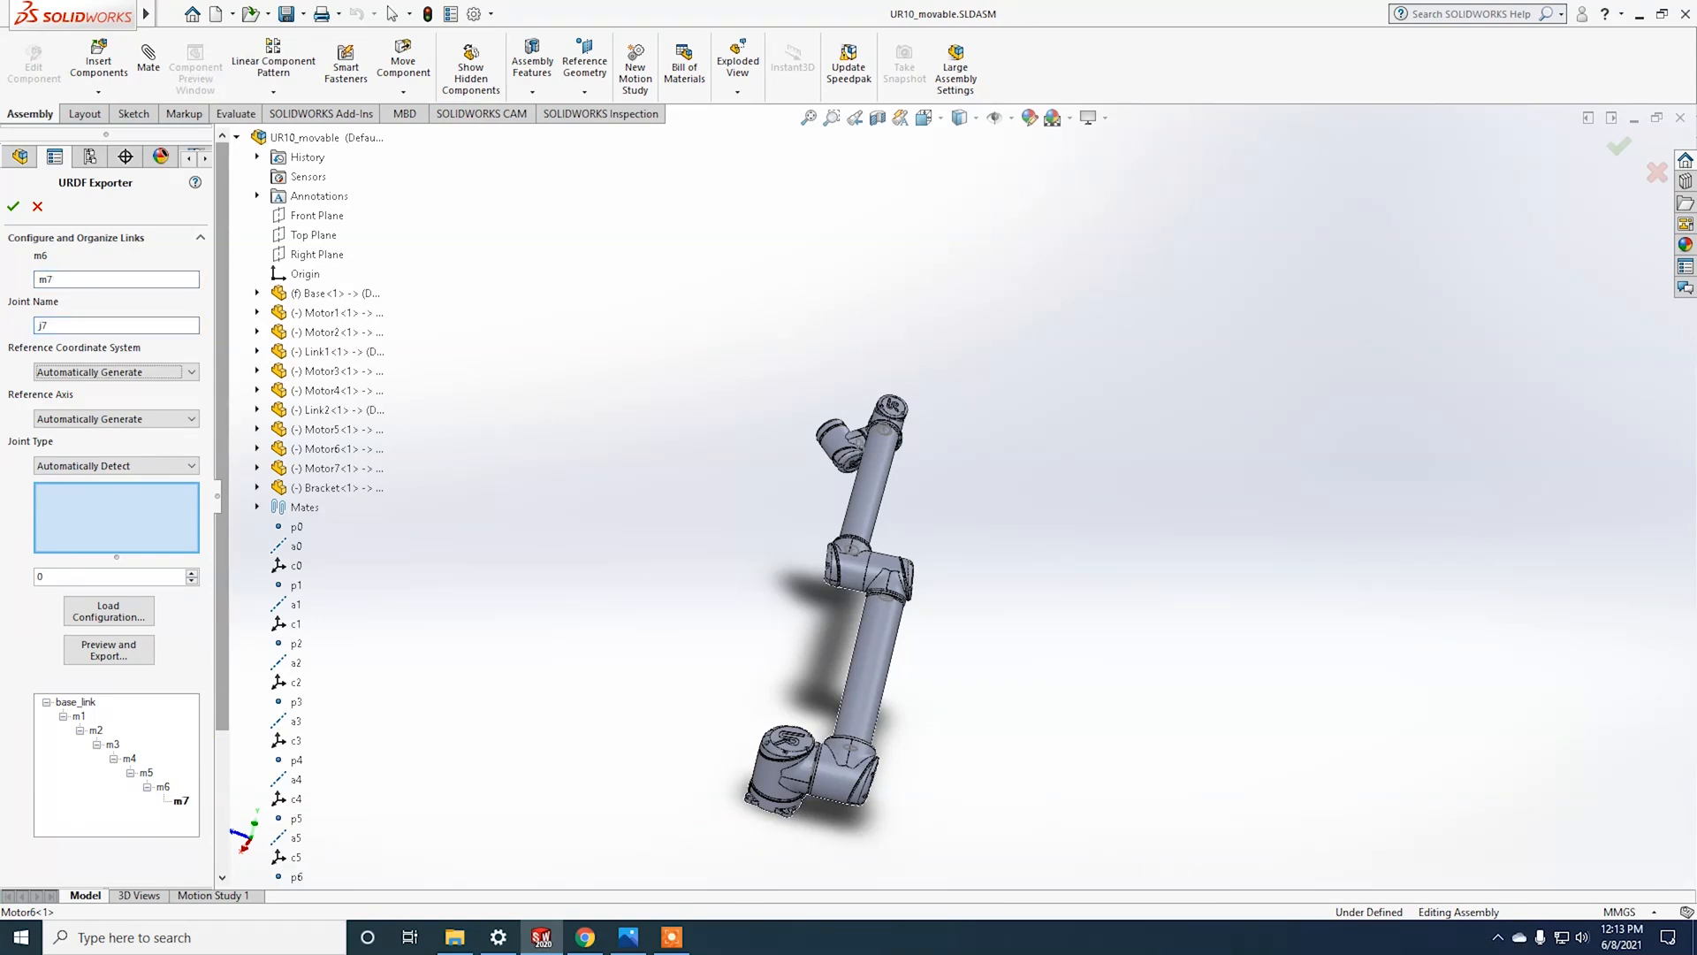
pyautogui.click(168, 372)
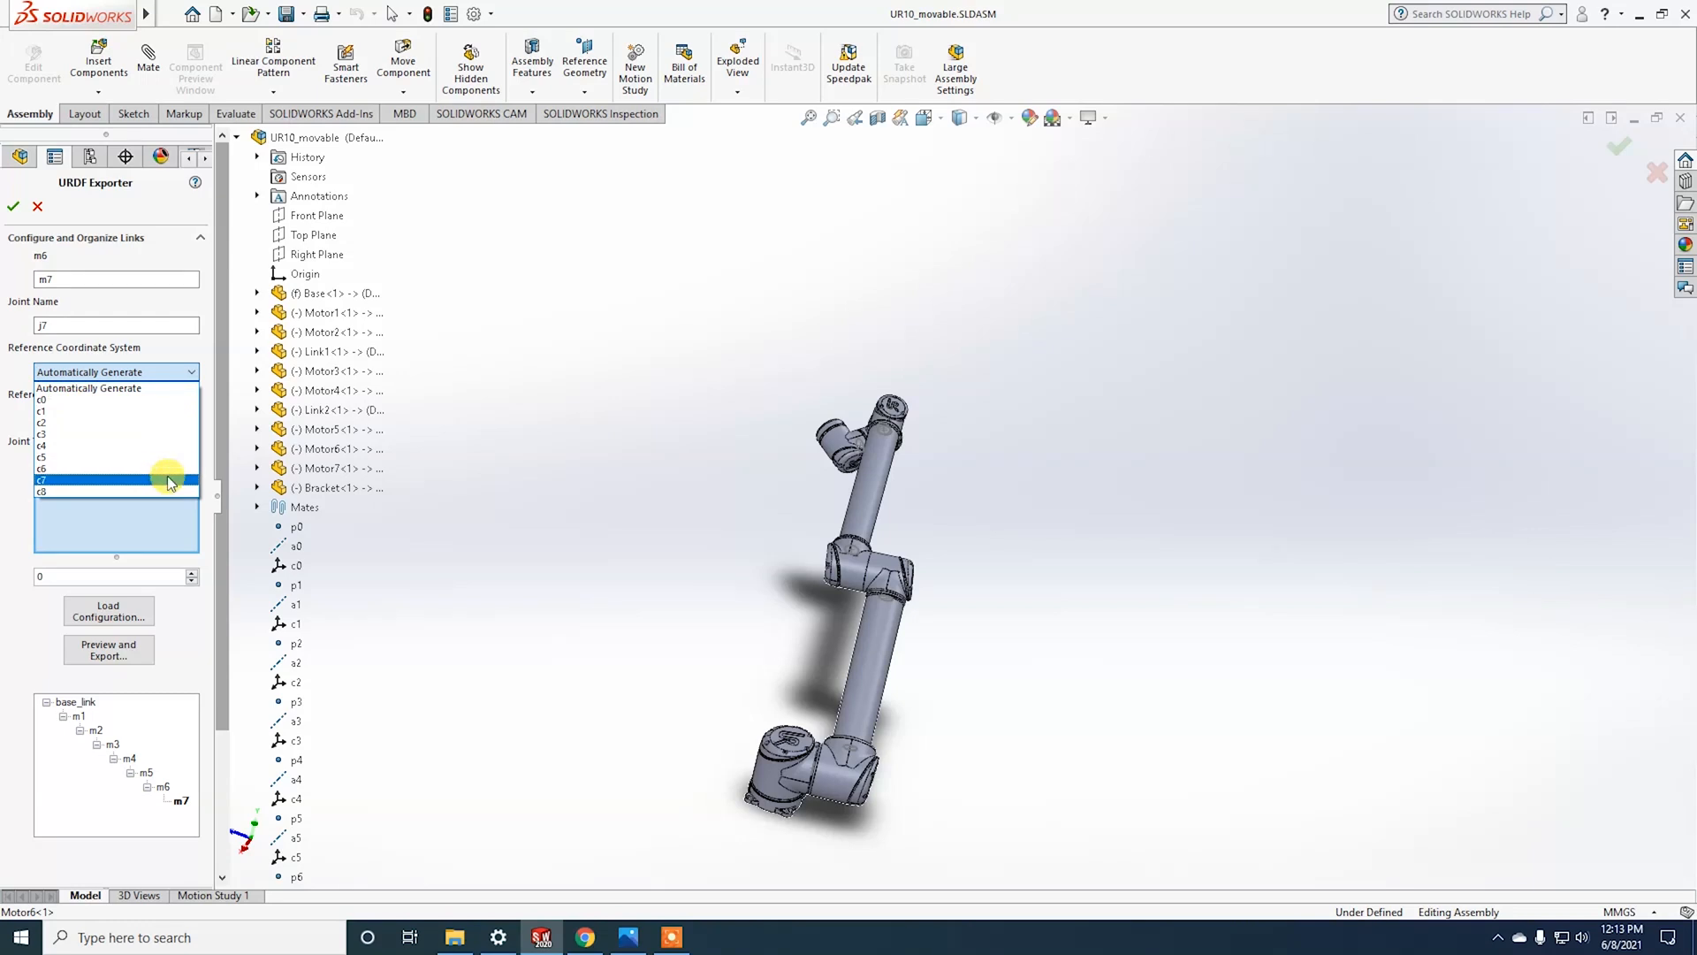
pyautogui.click(167, 480)
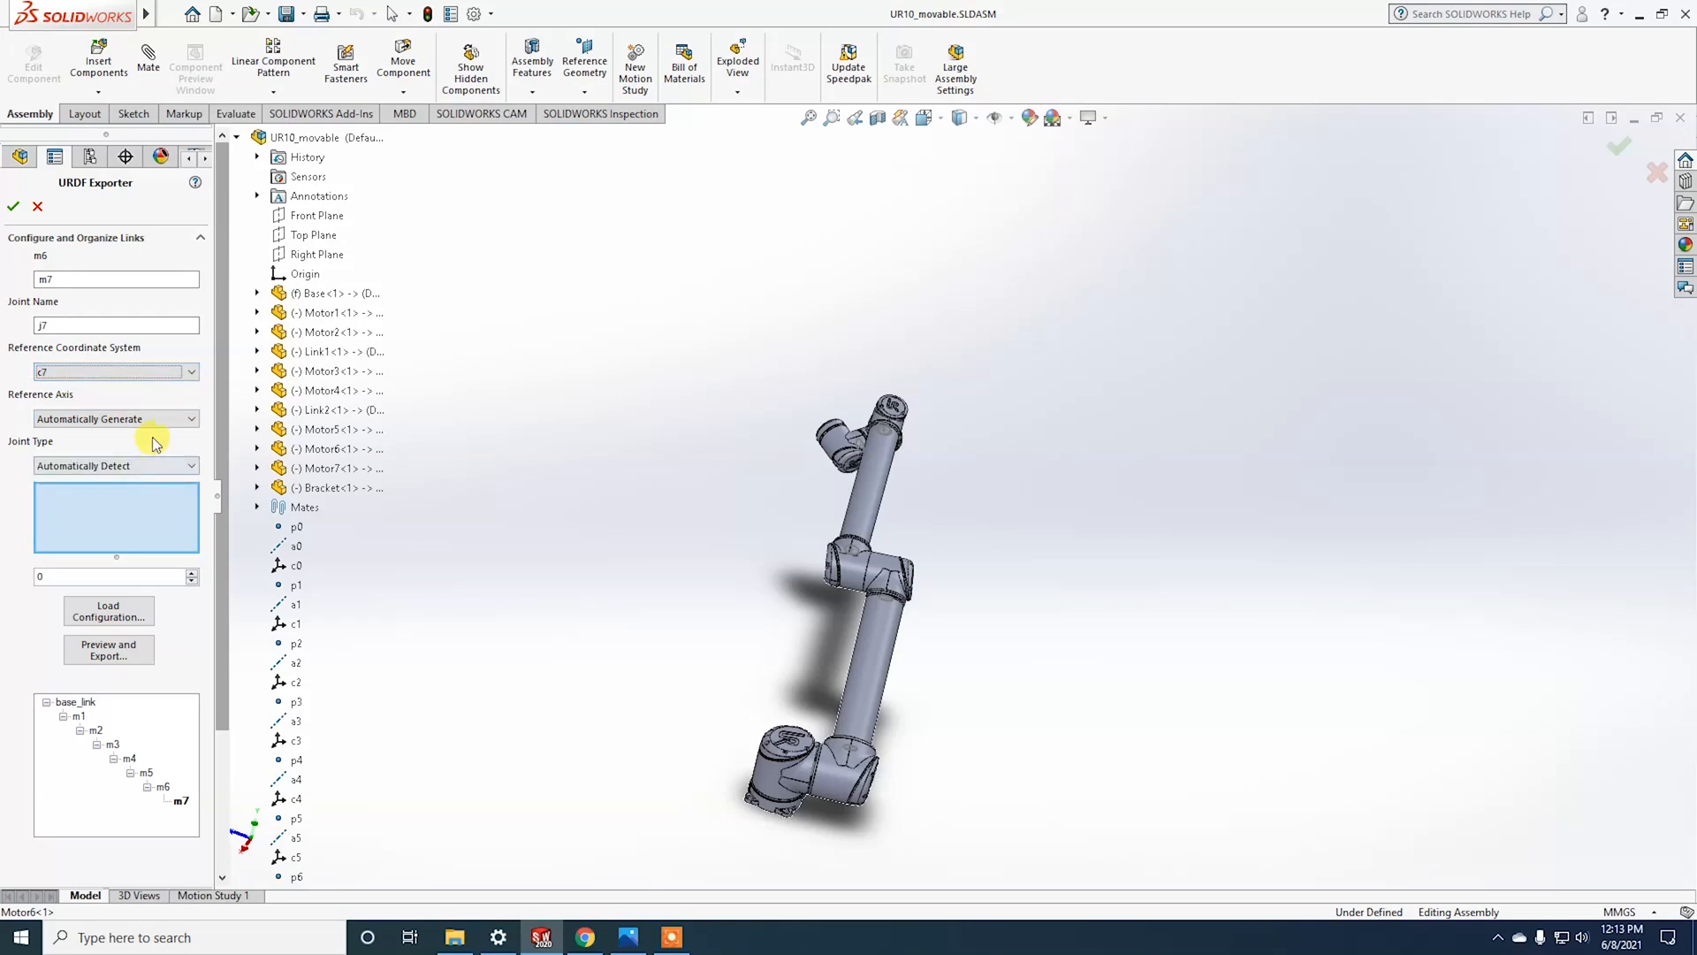
pyautogui.click(152, 419)
pyautogui.click(130, 527)
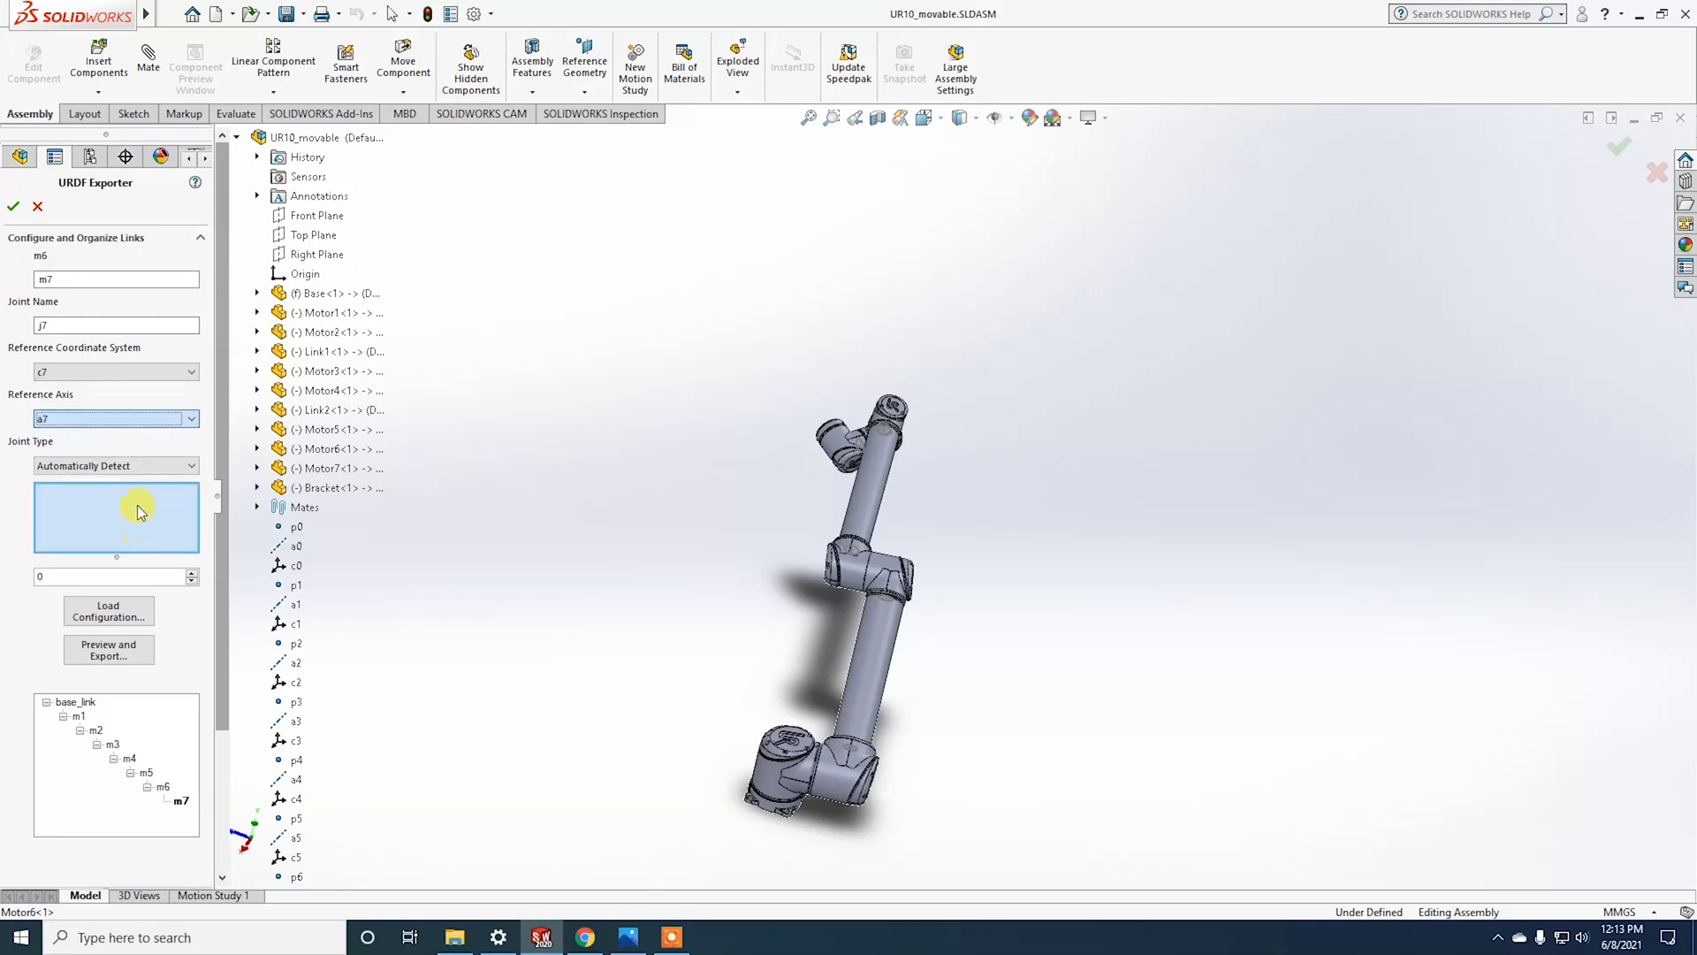
pyautogui.click(138, 466)
pyautogui.click(139, 494)
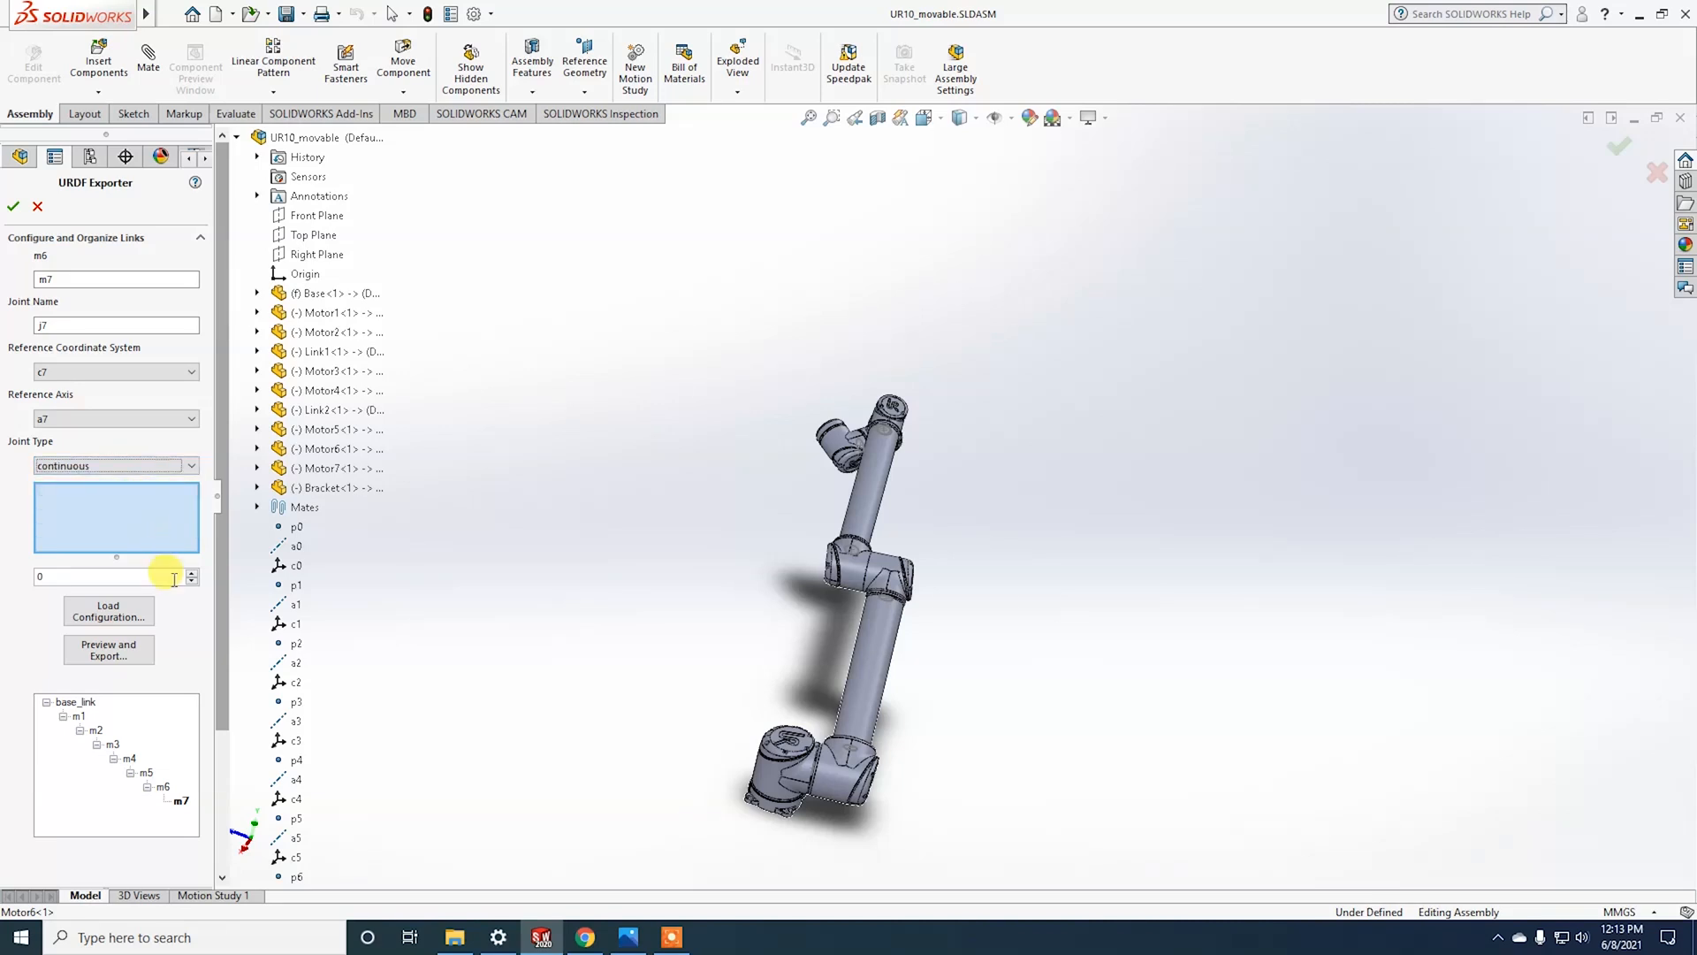
pyautogui.click(351, 477)
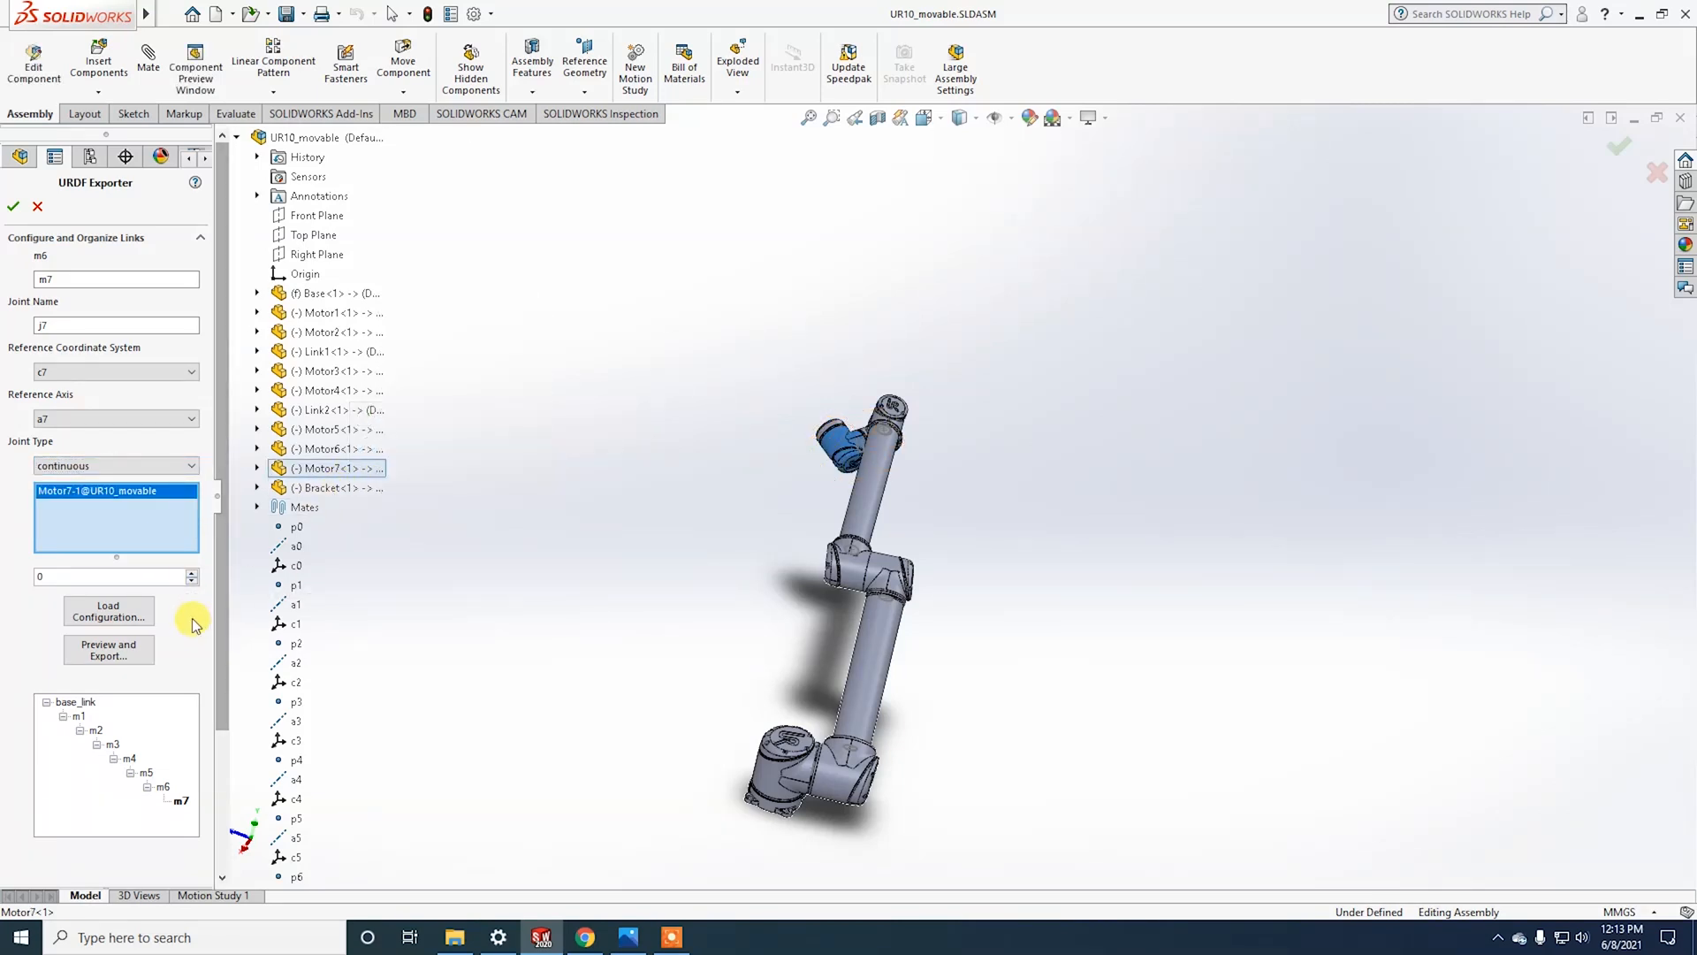
pyautogui.click(191, 572)
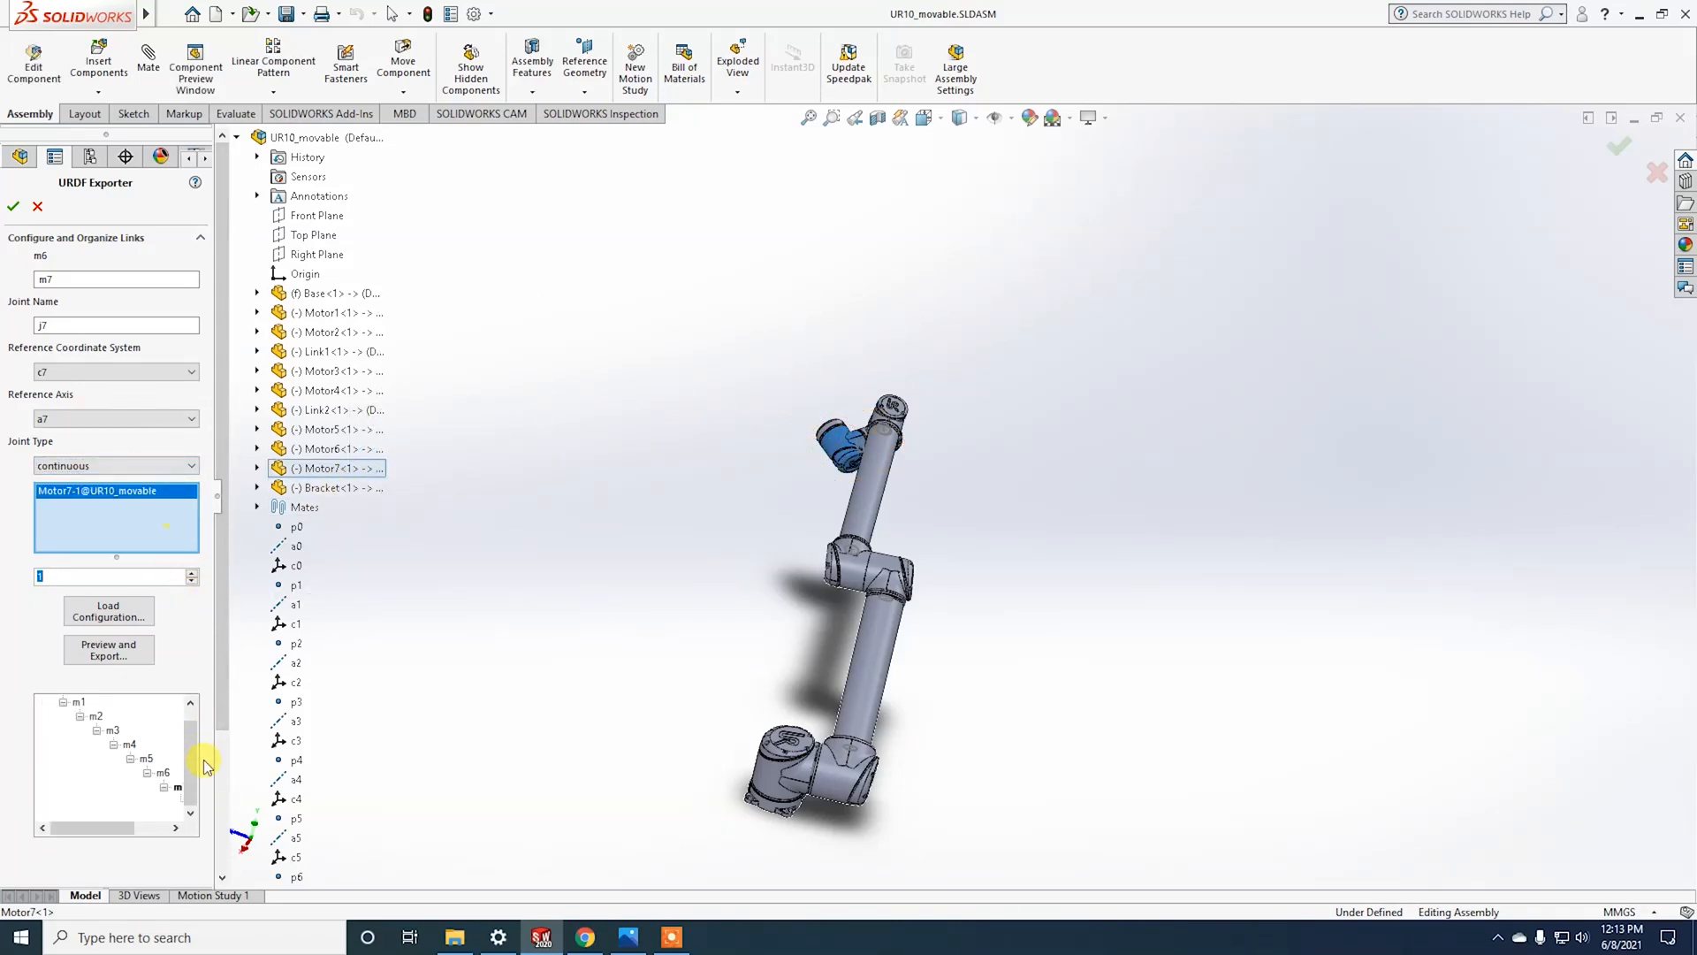
# Step: Configure m7's child as m8 with joint j8, coordinate system c8, axis a8, continuous joint type and the Bracket component
pyautogui.scroll(-3, 217, 739)
pyautogui.moveTo(215, 739); pyautogui.dragTo(287, 747)
pyautogui.click(215, 814)
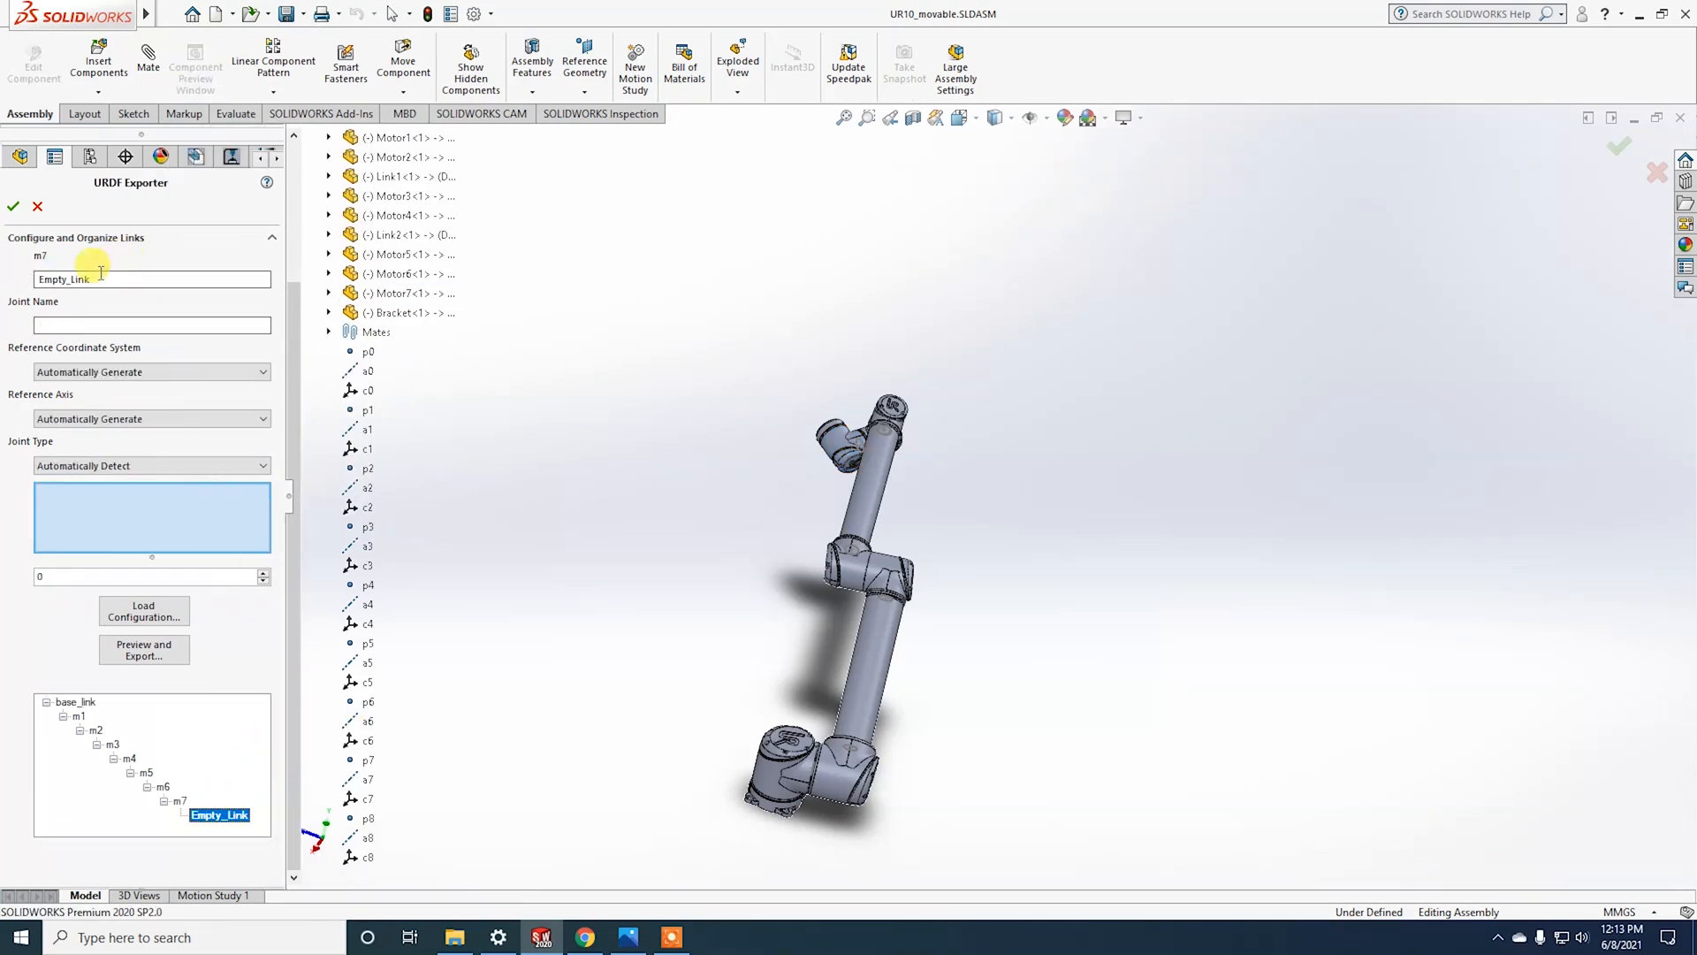
pyautogui.write('m8')
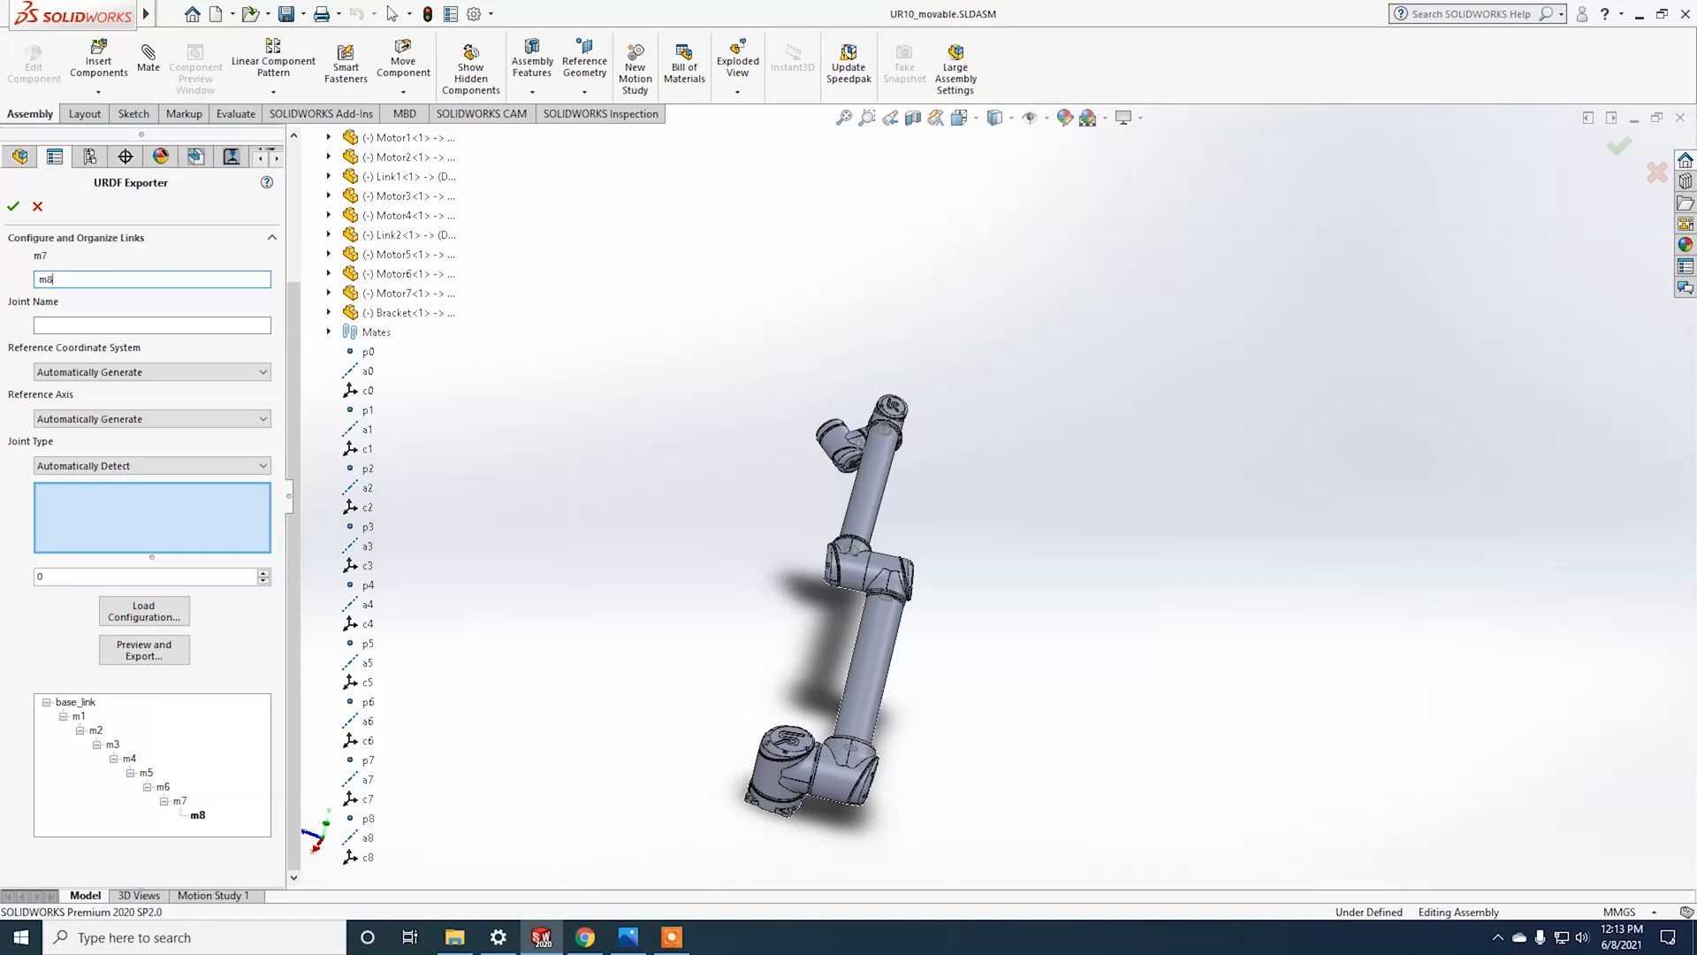
pyautogui.write('j8')
pyautogui.click(114, 372)
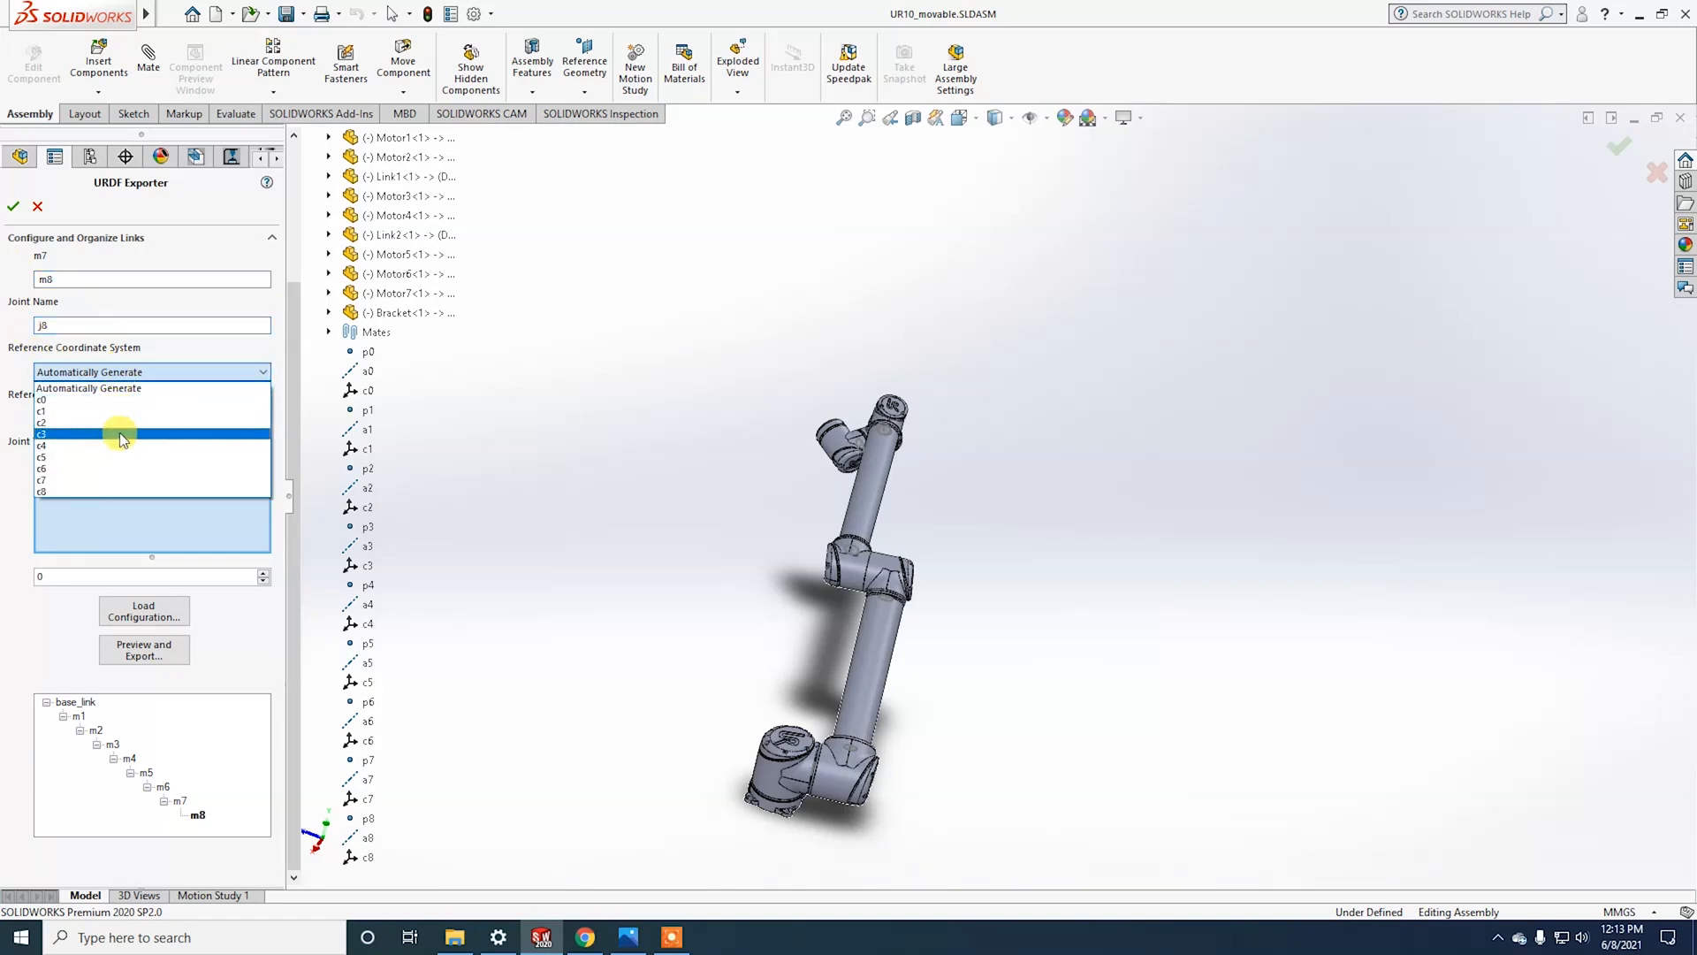
pyautogui.click(136, 490)
pyautogui.click(216, 419)
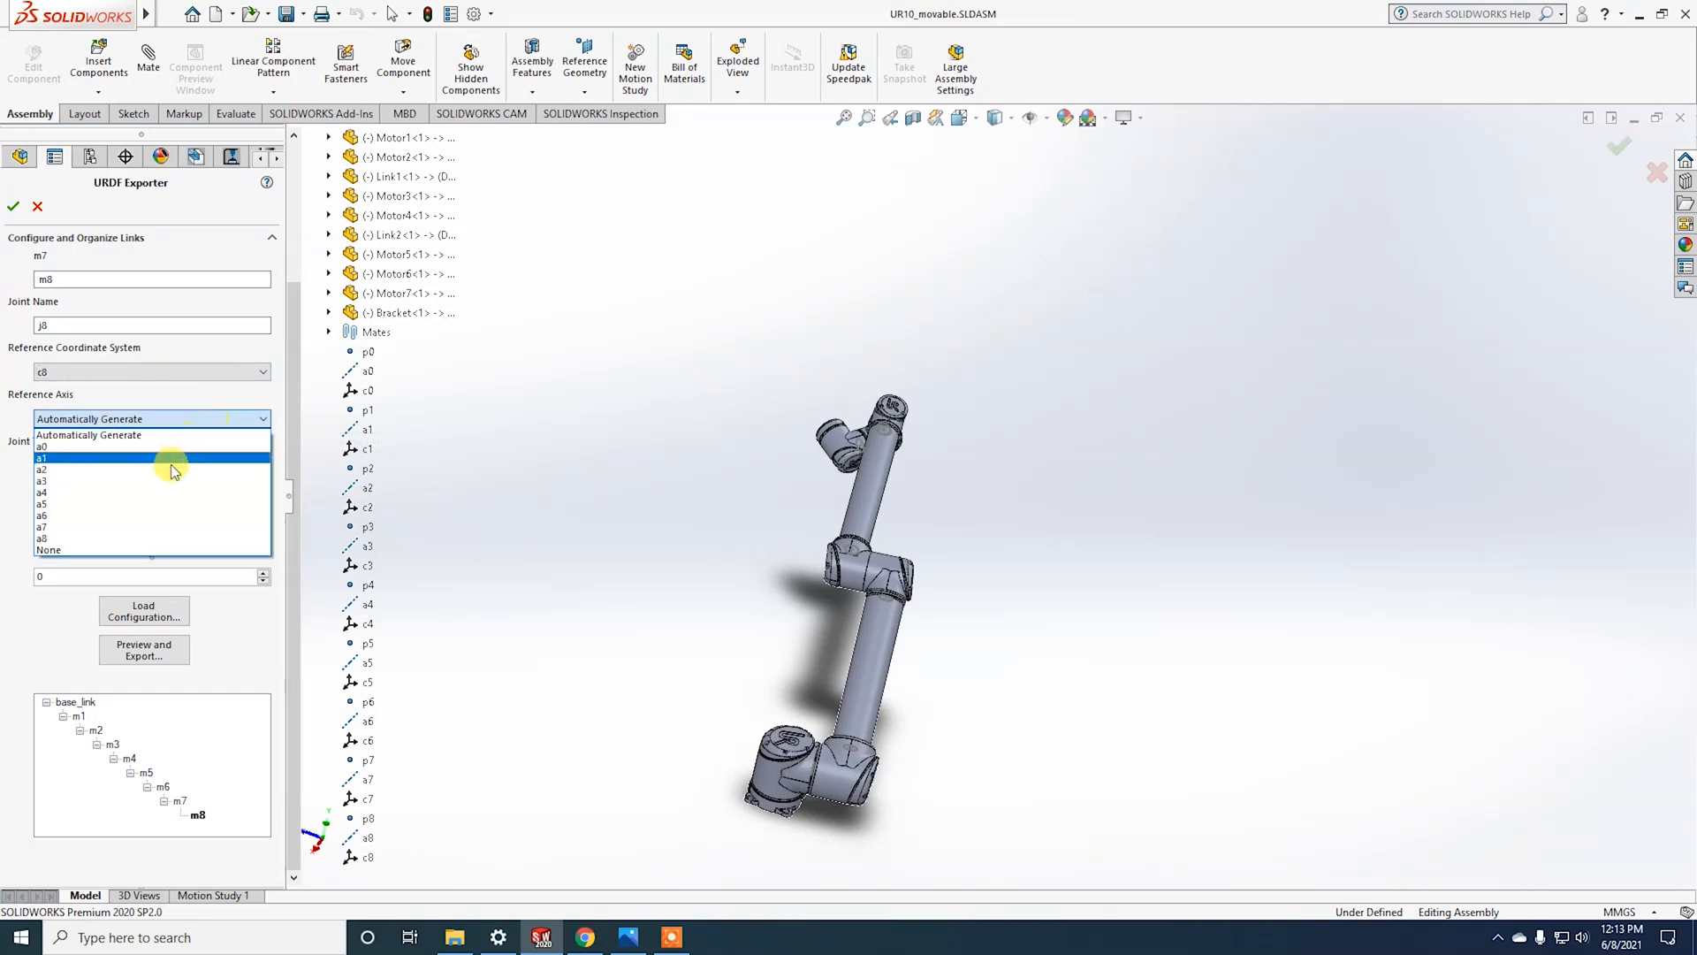
pyautogui.click(161, 538)
pyautogui.click(214, 466)
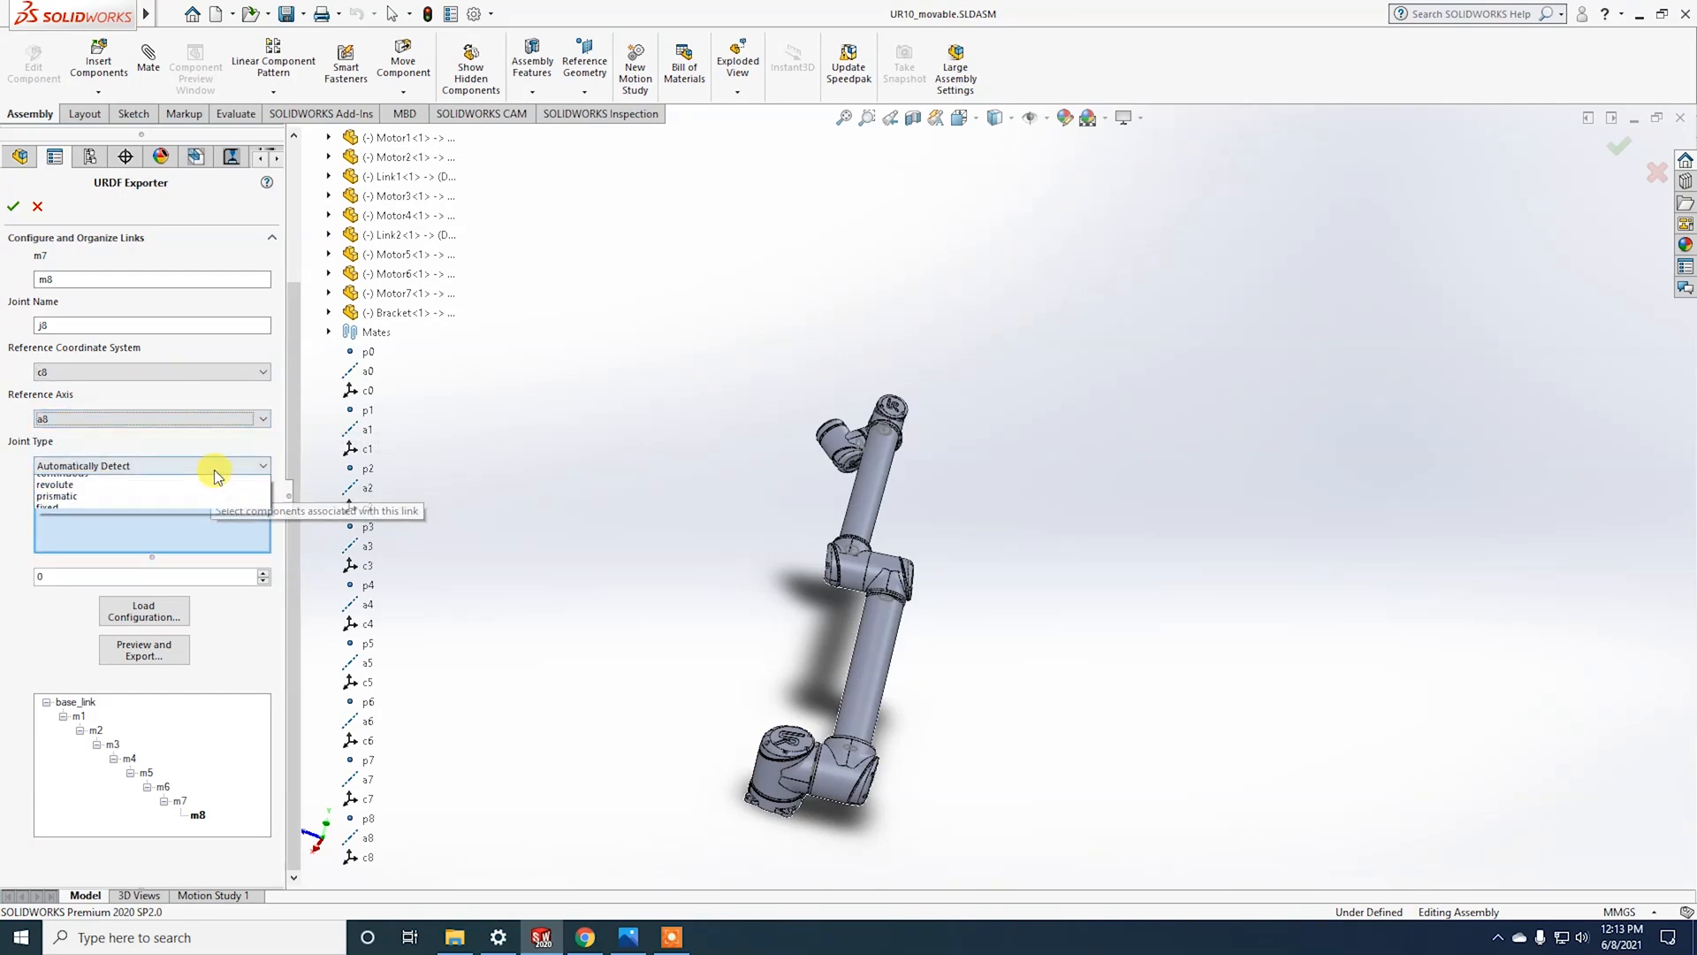
pyautogui.click(193, 492)
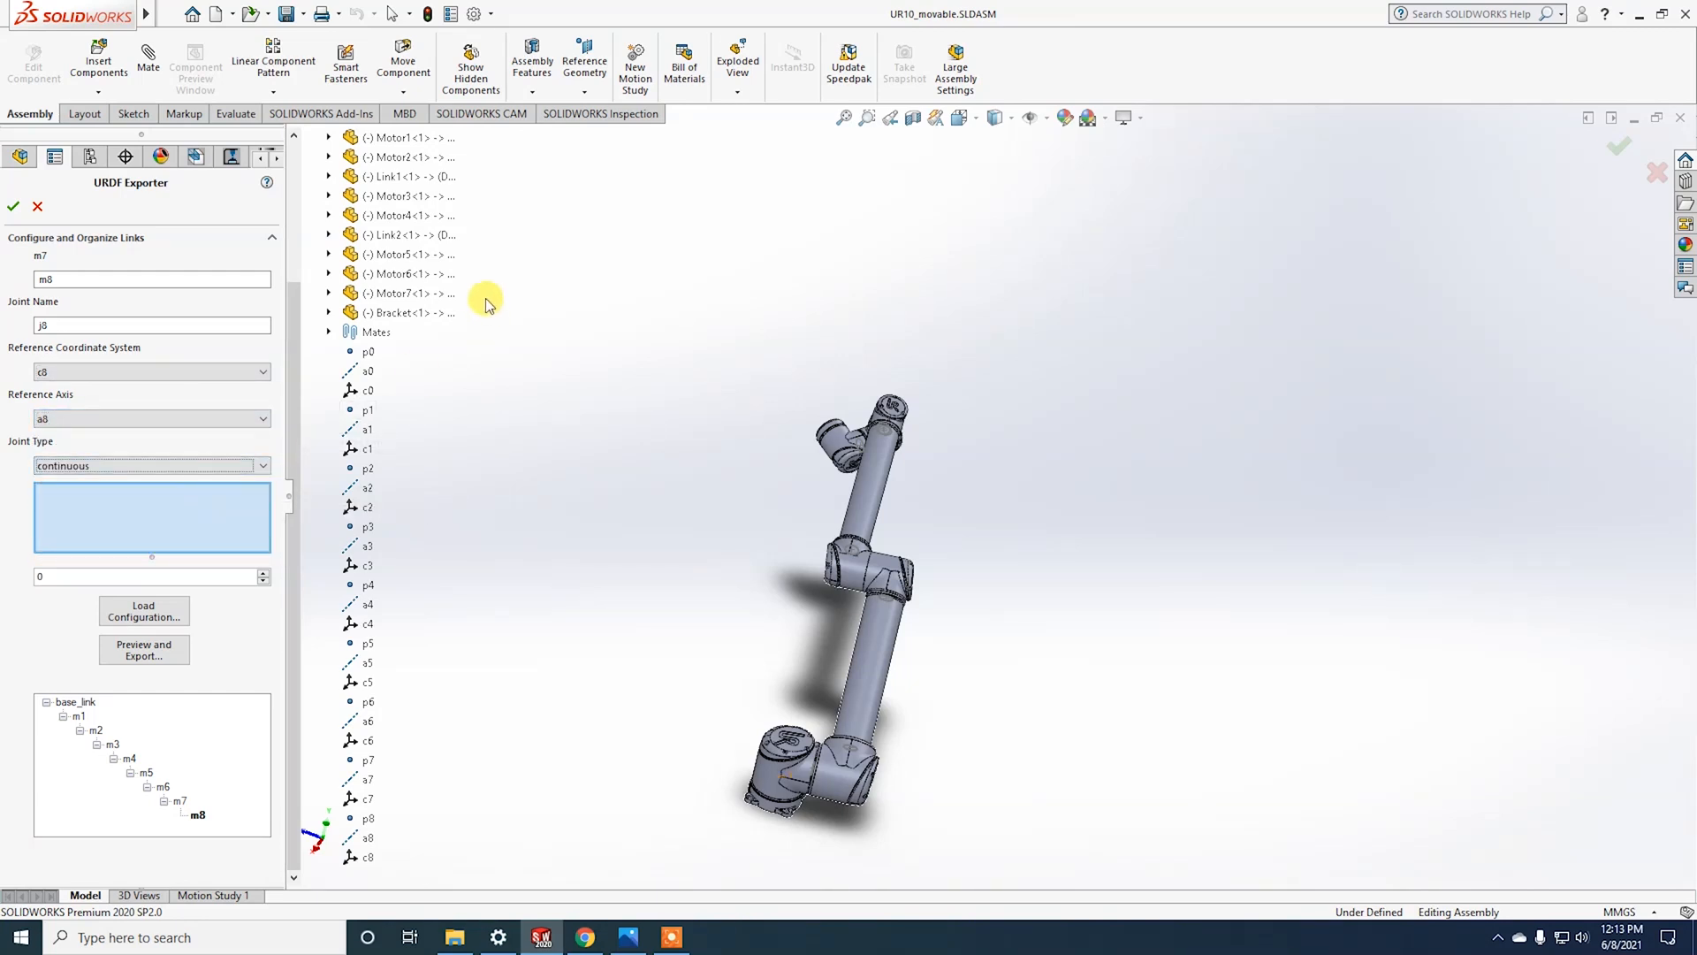
pyautogui.click(396, 315)
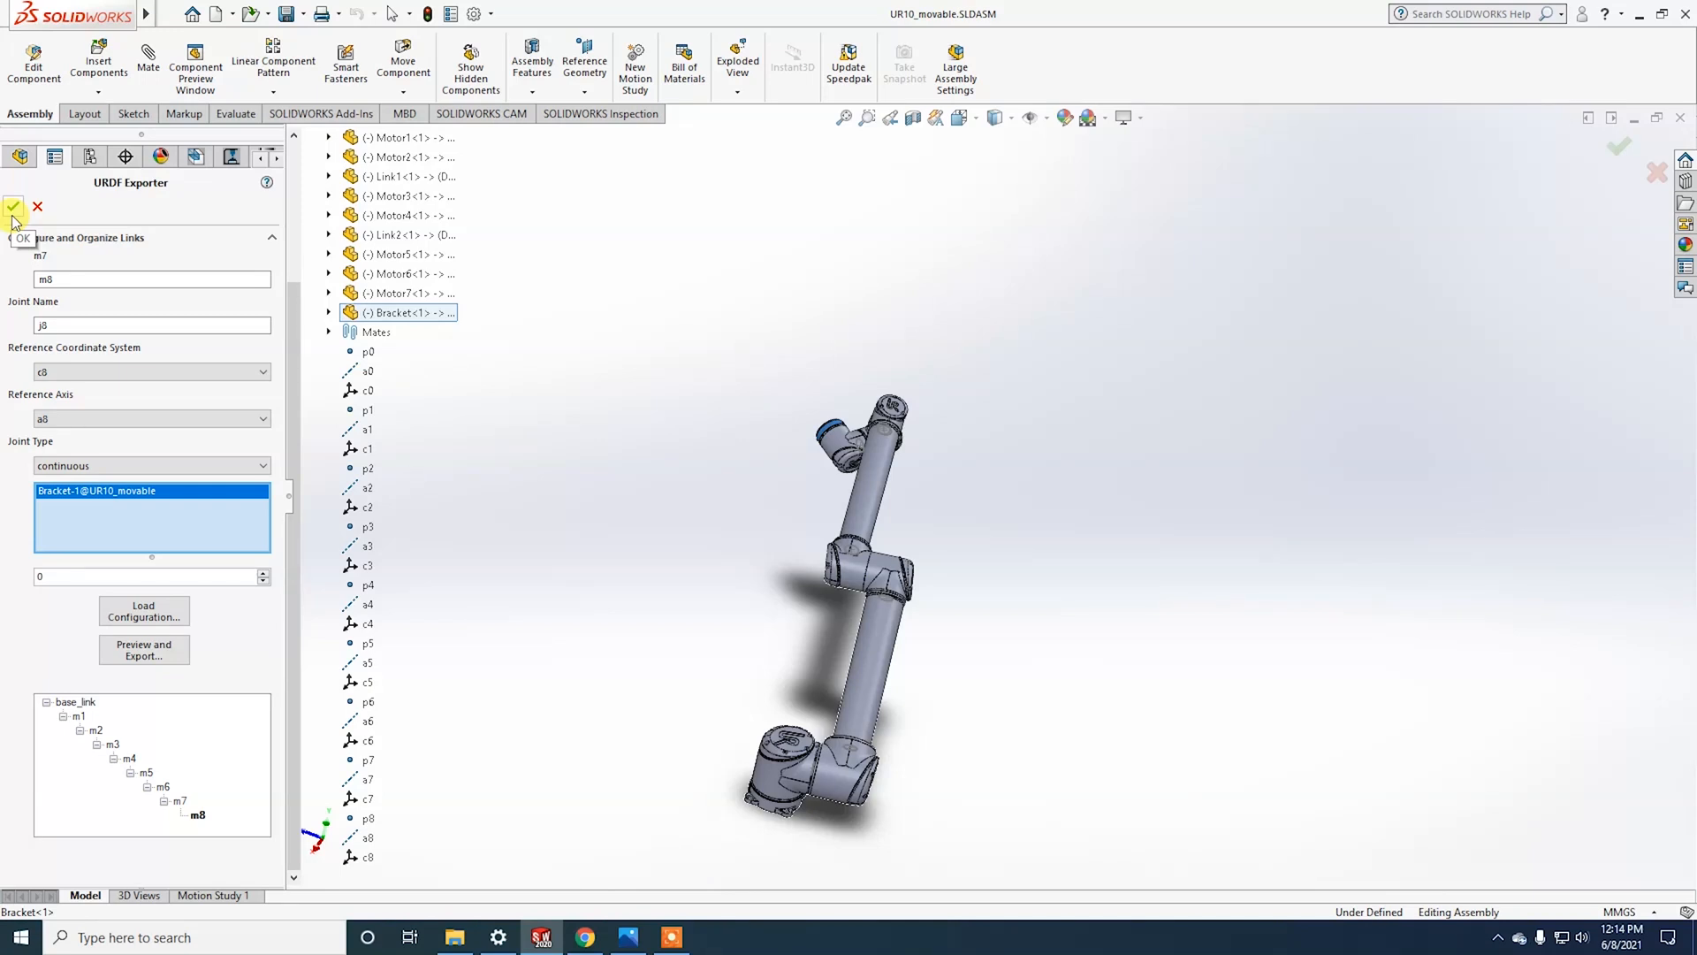
# Step: Accept the link configuration, restart Export as URDF and proceed to the export preview with the joint properties
pyautogui.click(159, 654)
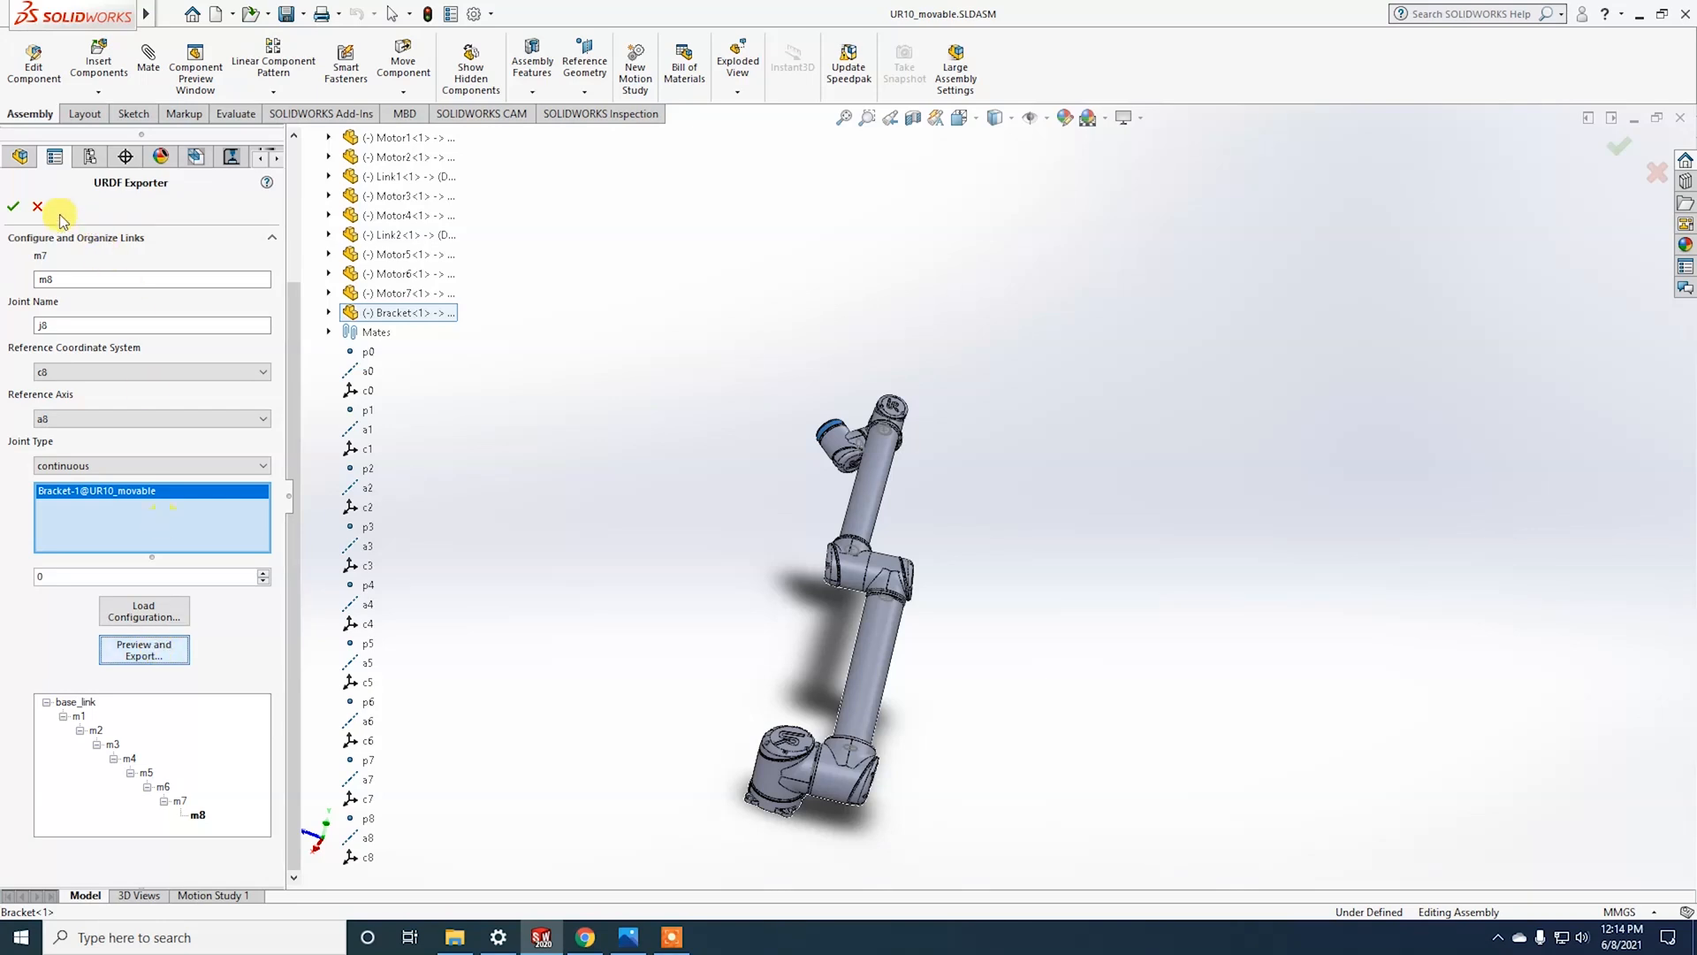
pyautogui.click(15, 207)
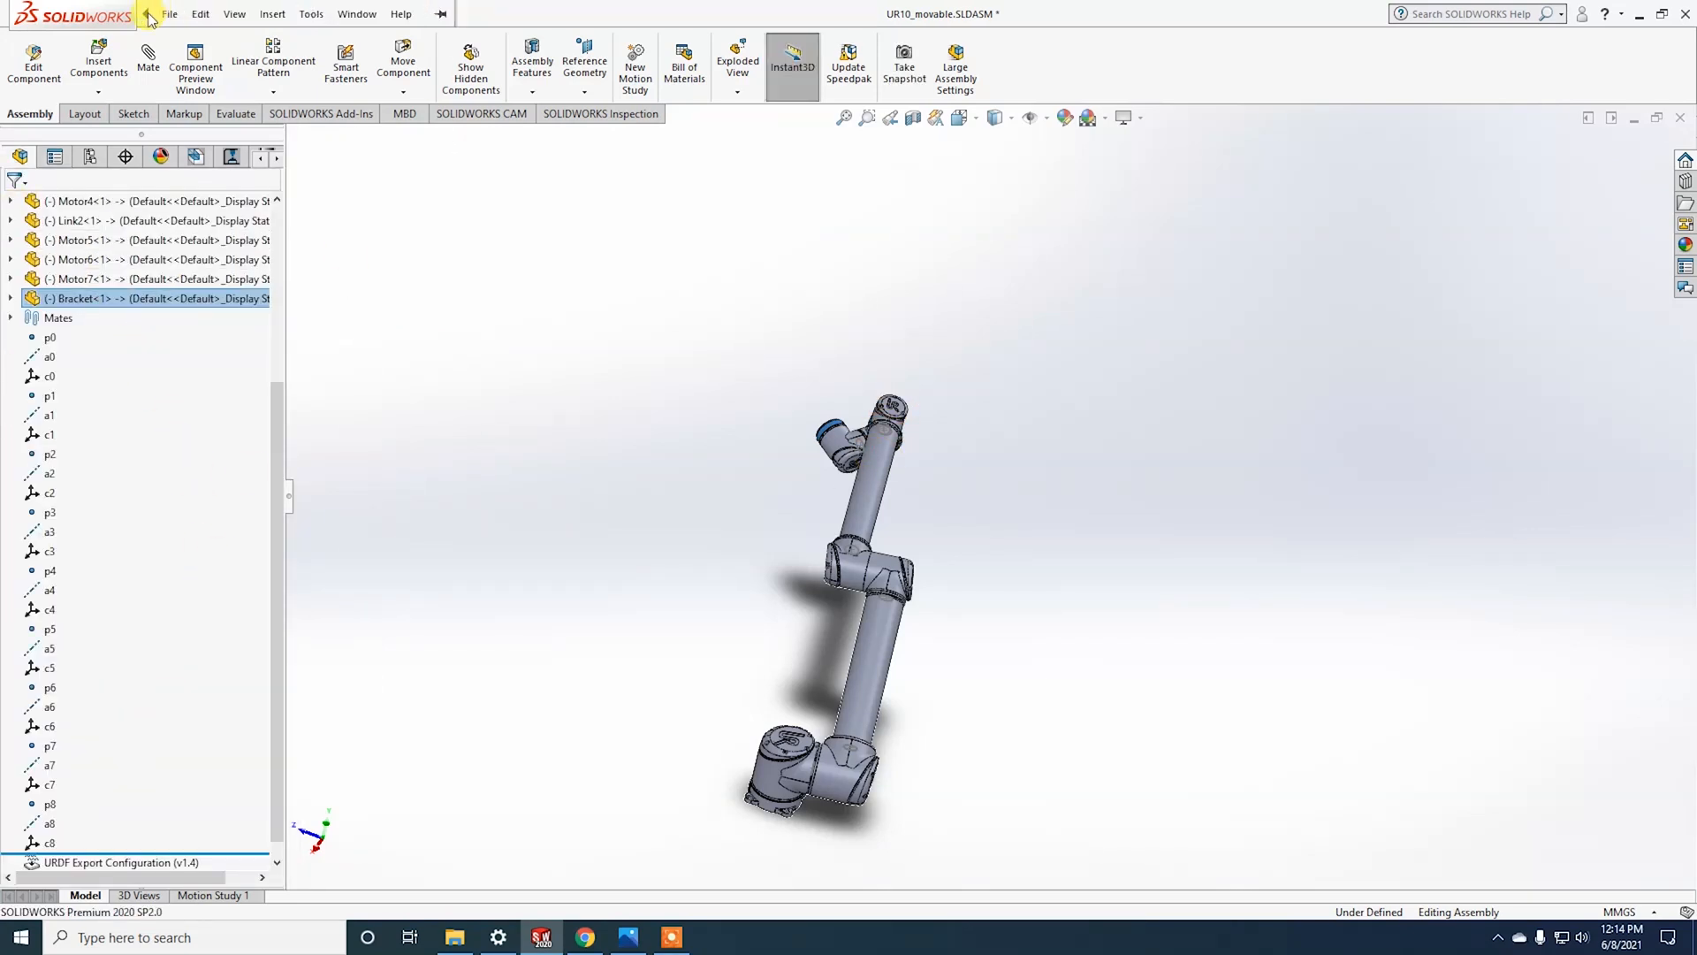
pyautogui.click(168, 13)
pyautogui.moveTo(306, 16)
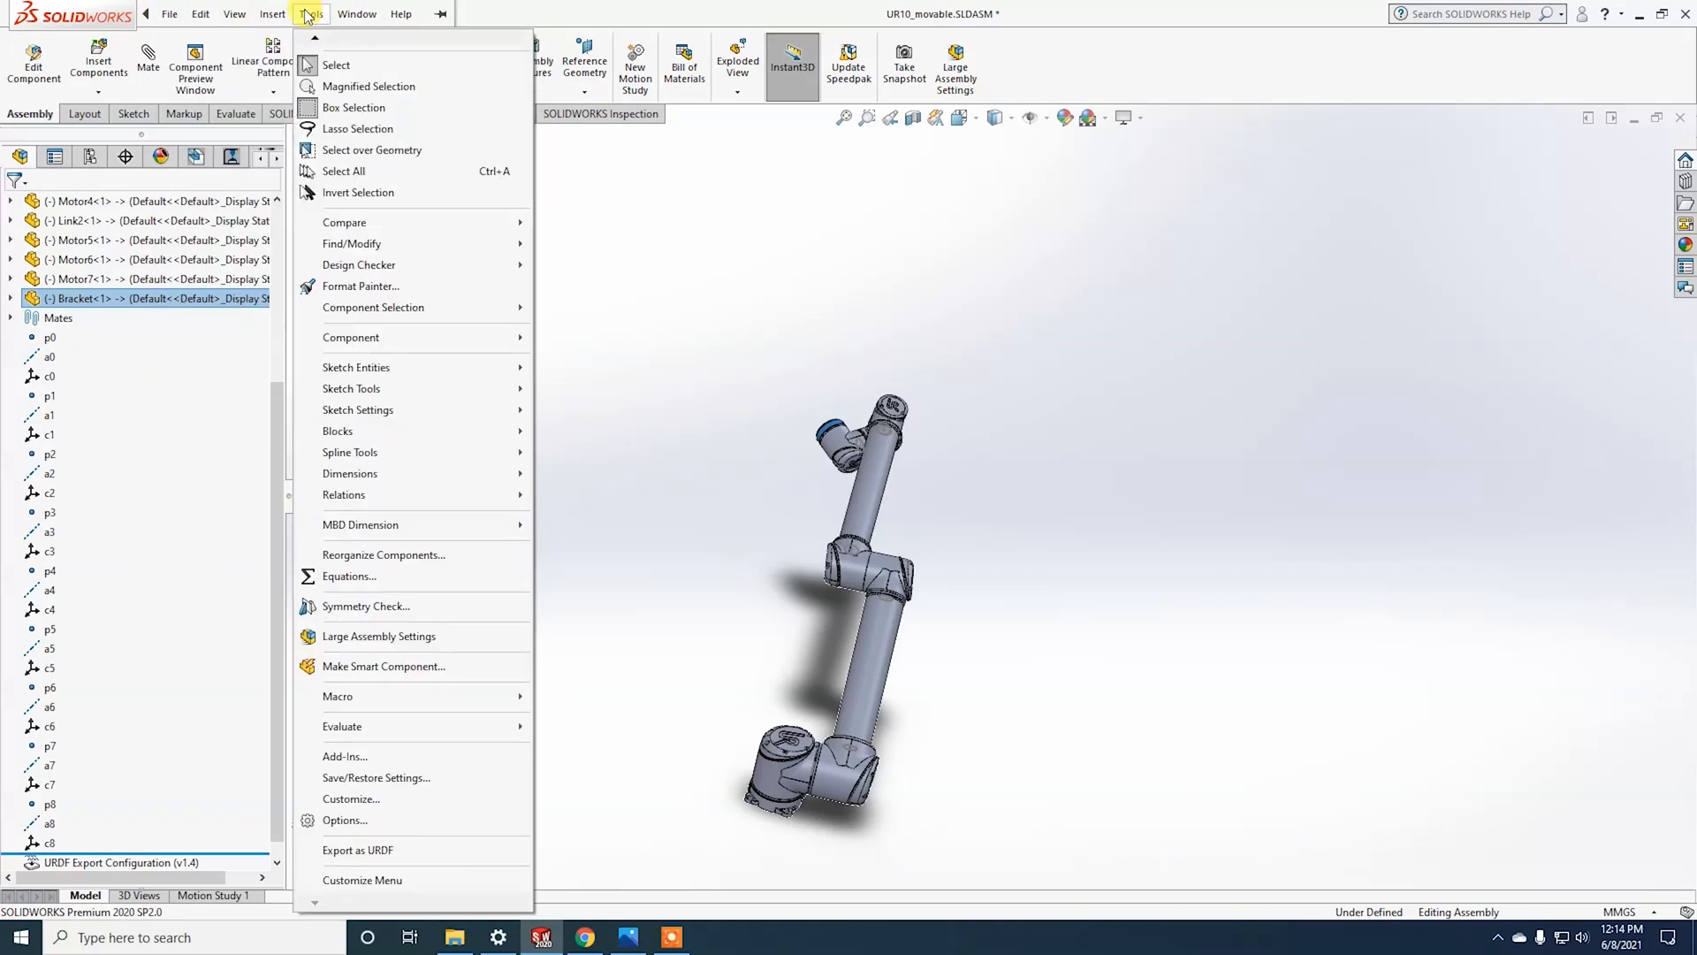
pyautogui.click(394, 849)
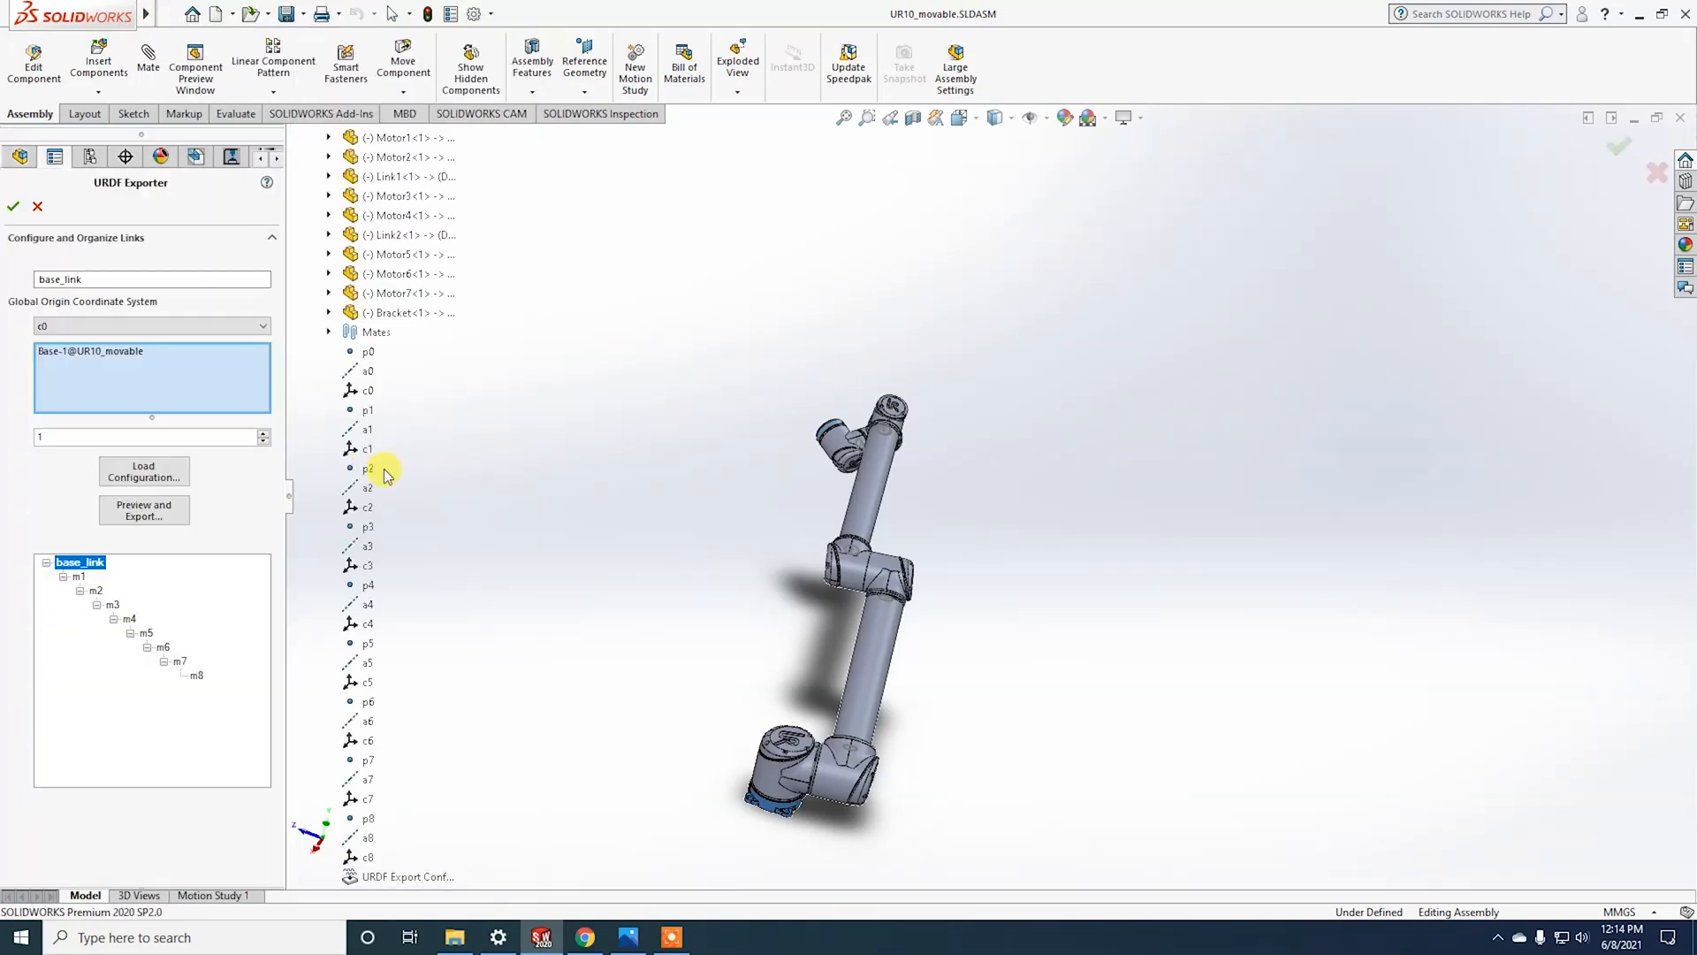
pyautogui.click(167, 517)
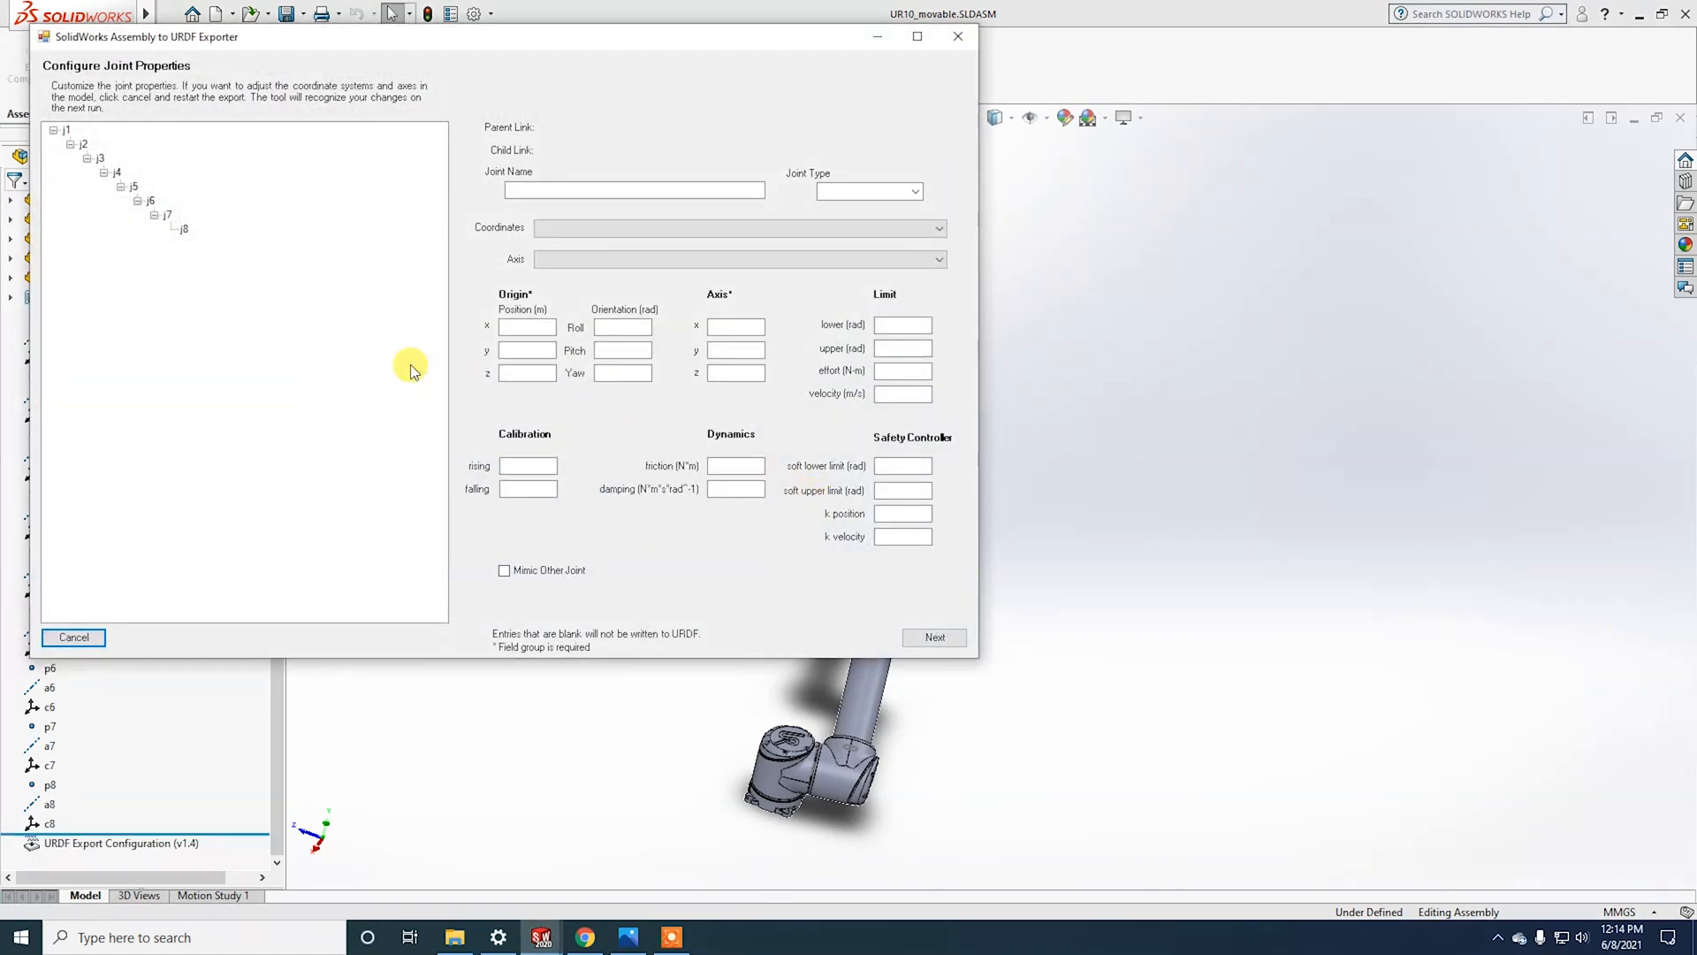
# Step: Review the coordinate system, axis, origin and limit properties of joints j1 through j7
pyautogui.click(54, 130)
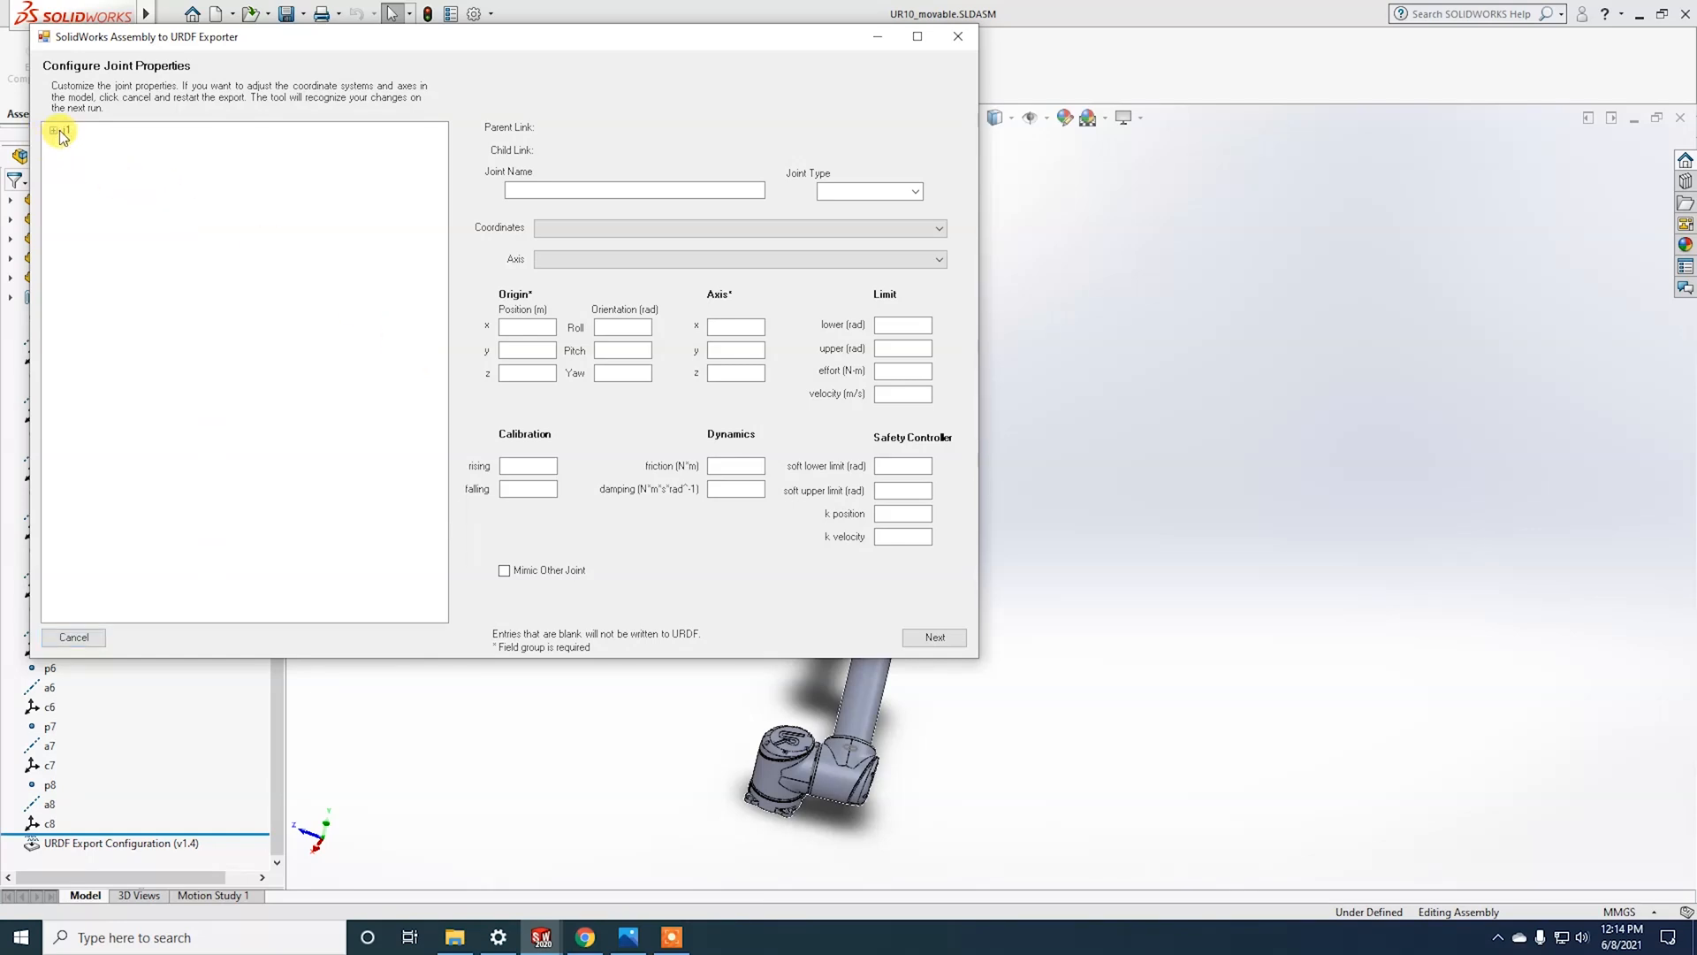
pyautogui.doubleClick(67, 132)
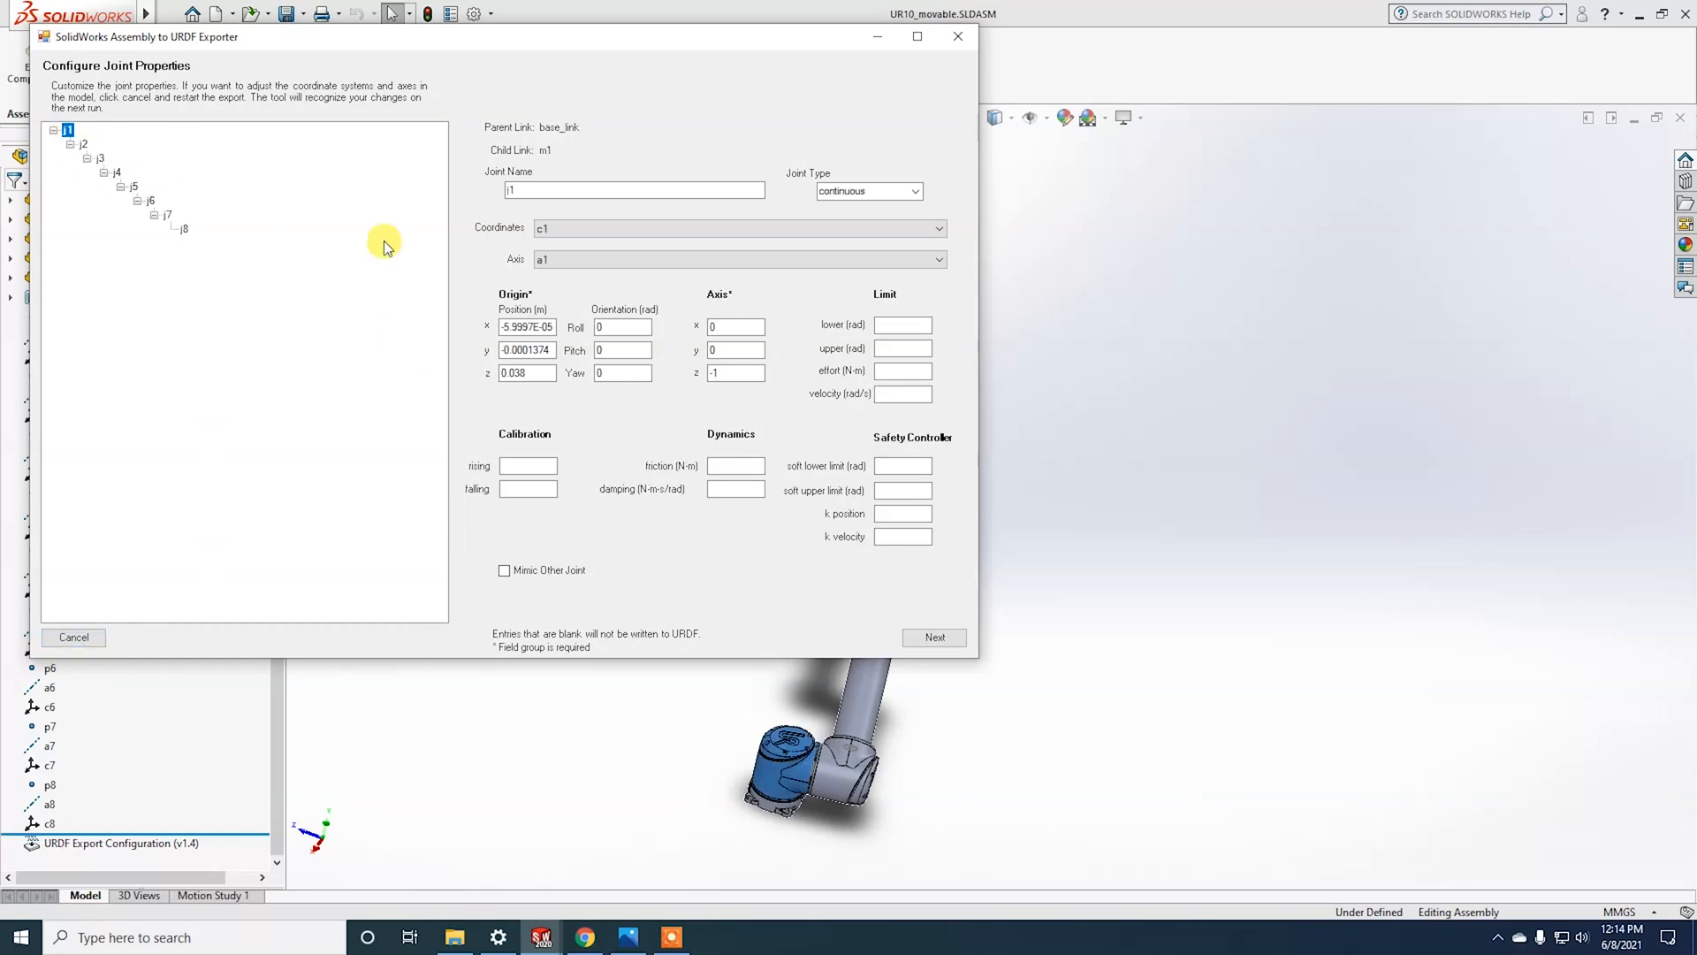
pyautogui.click(84, 144)
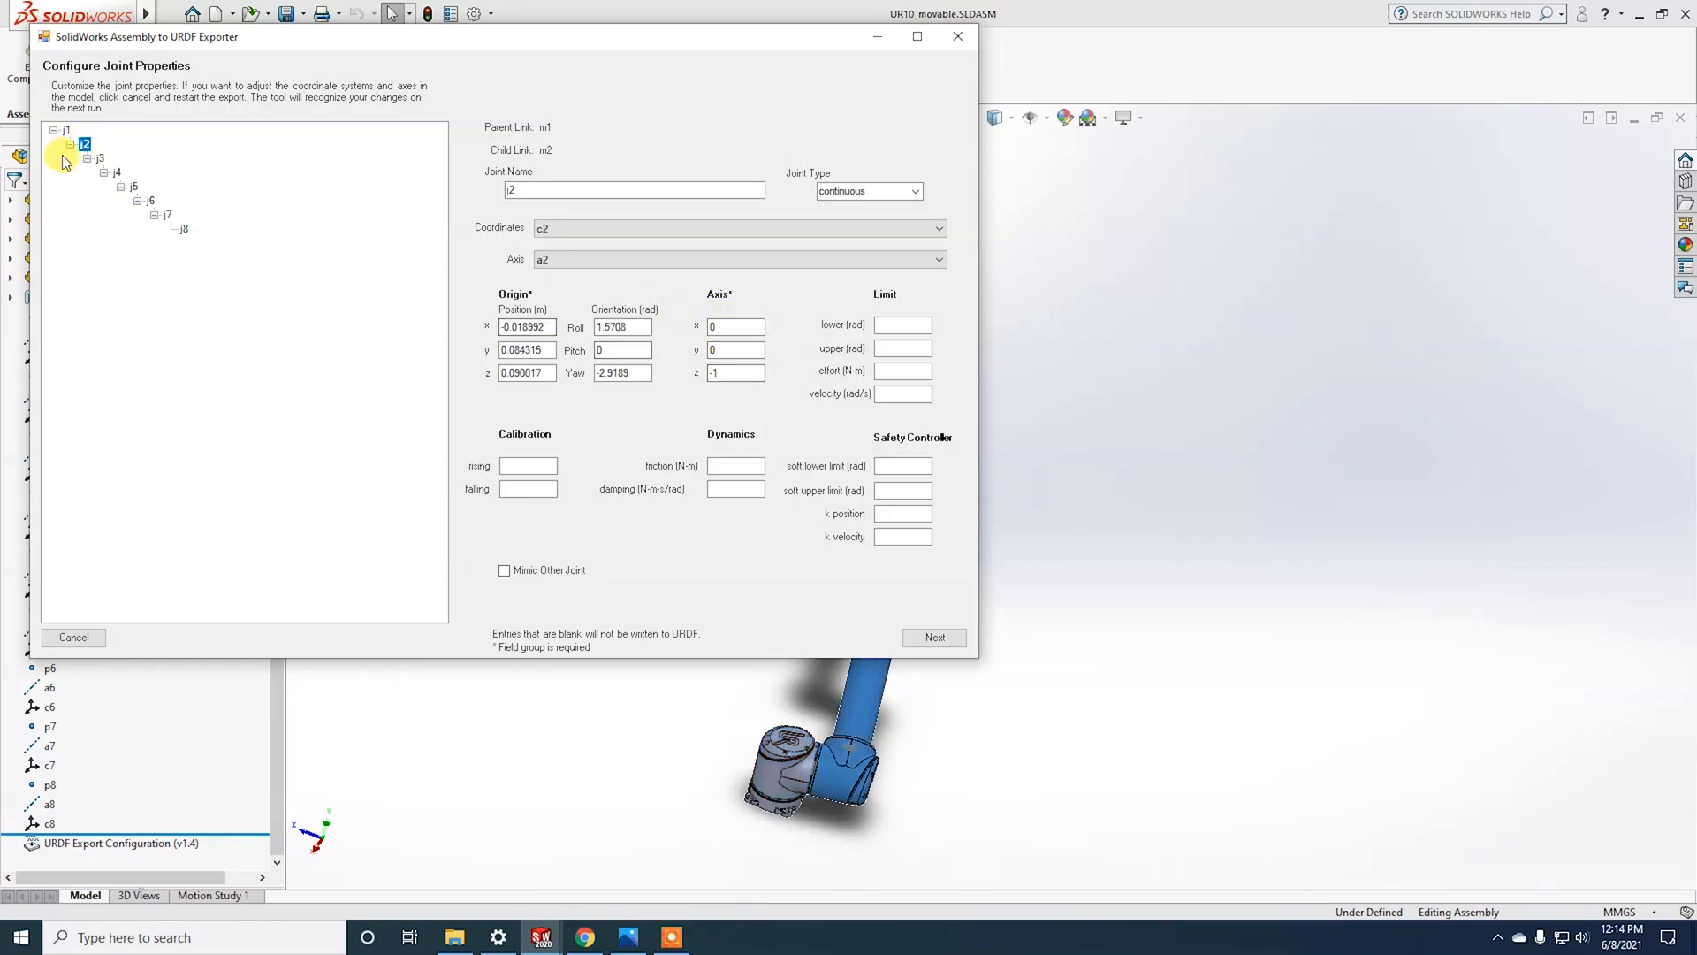
pyautogui.click(87, 159)
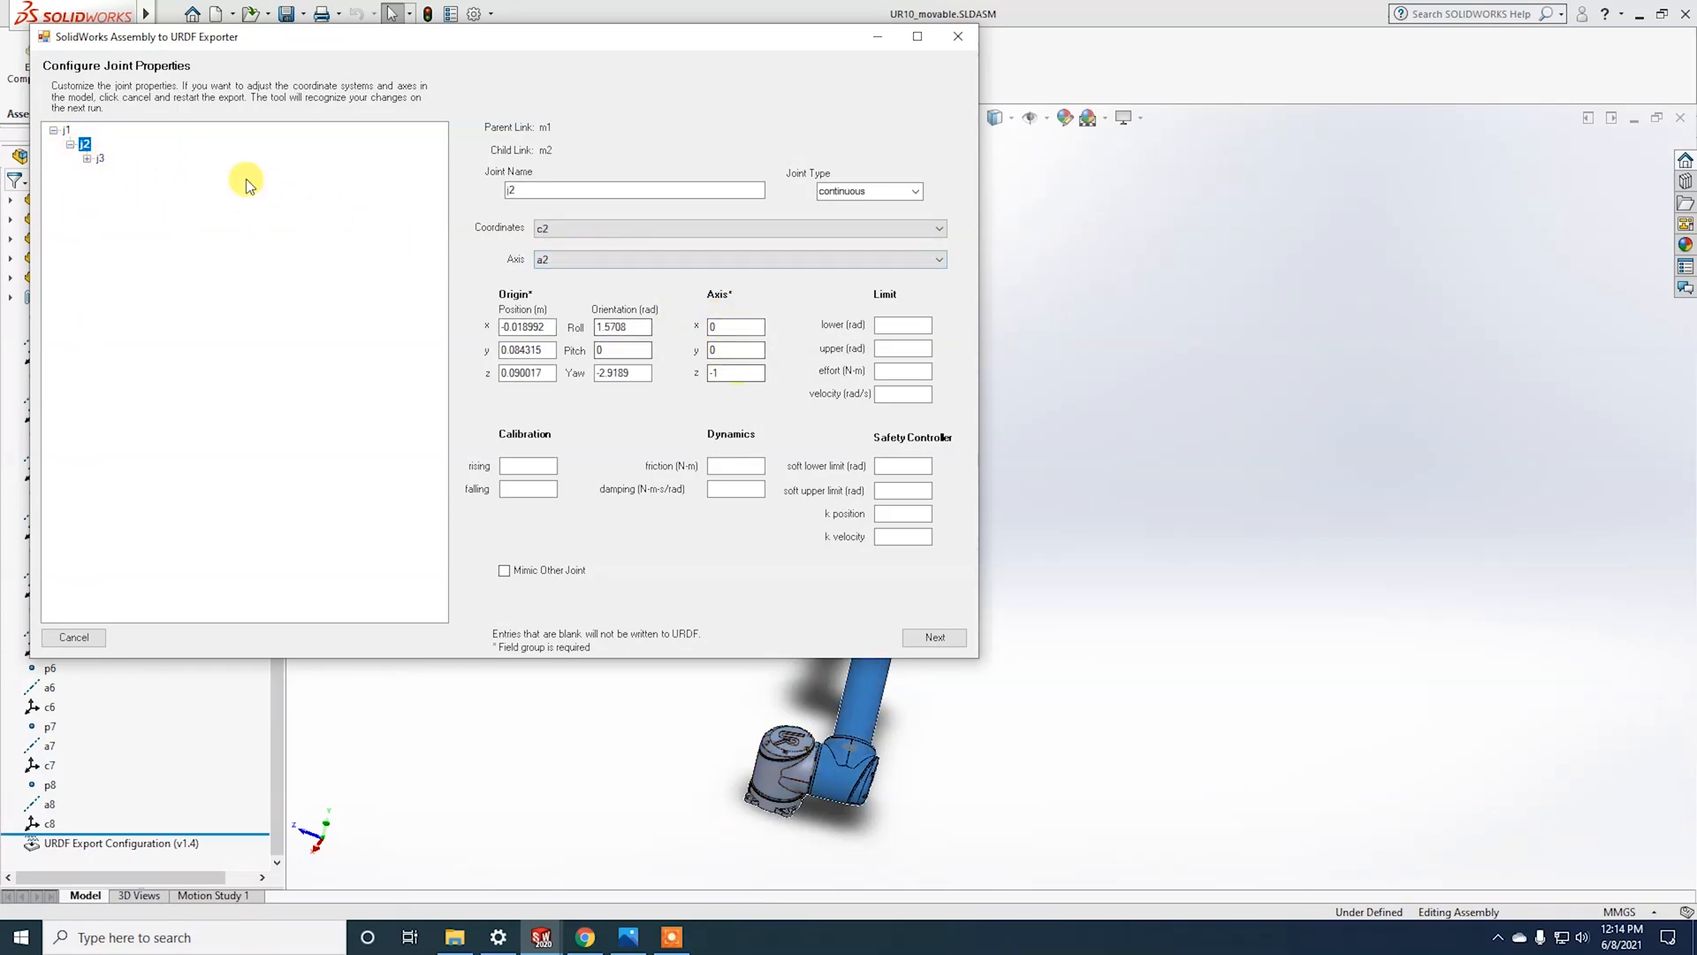
pyautogui.click(88, 159)
pyautogui.click(101, 158)
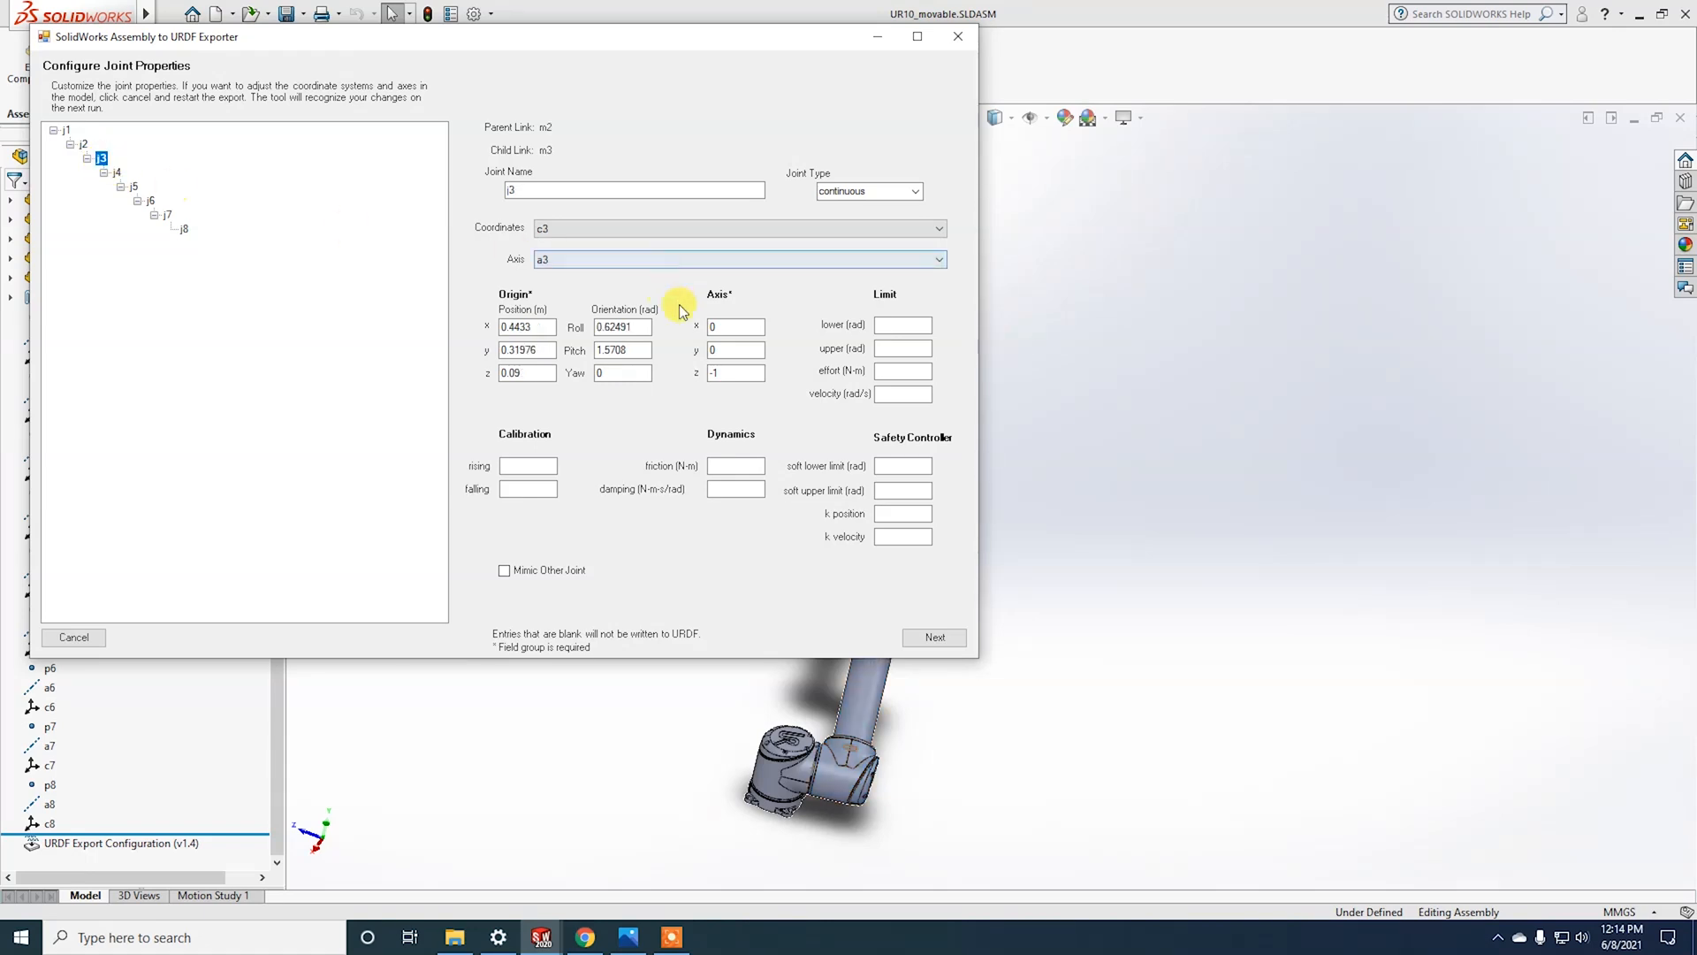
pyautogui.click(117, 172)
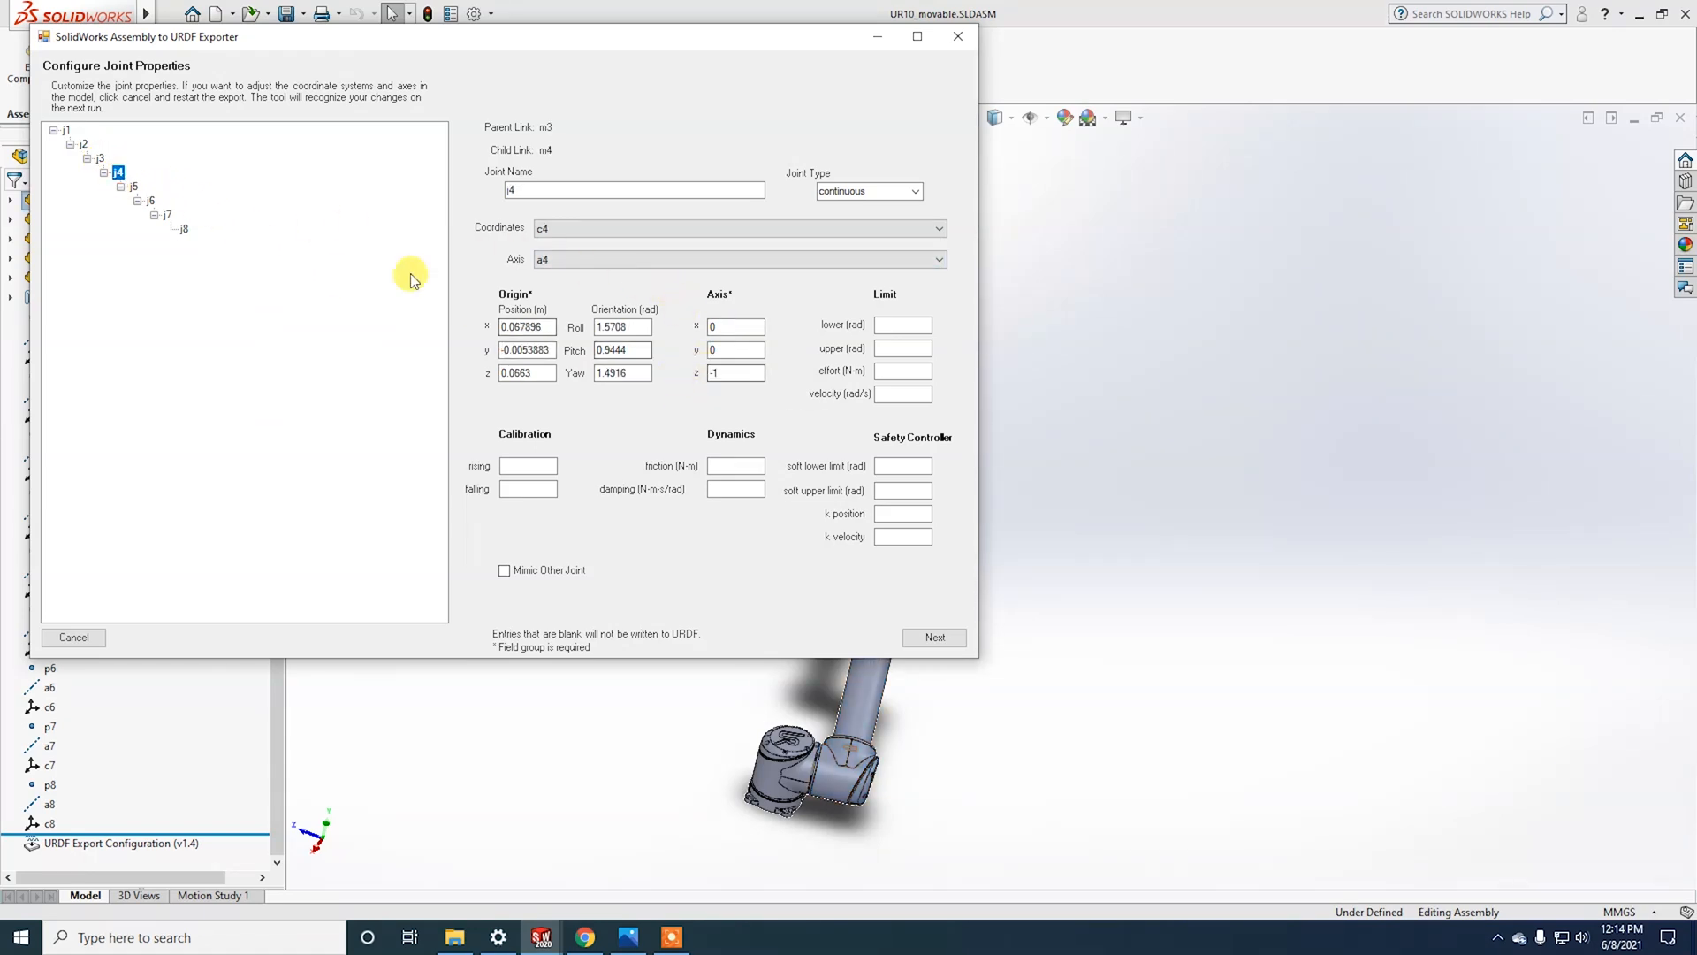
pyautogui.click(133, 187)
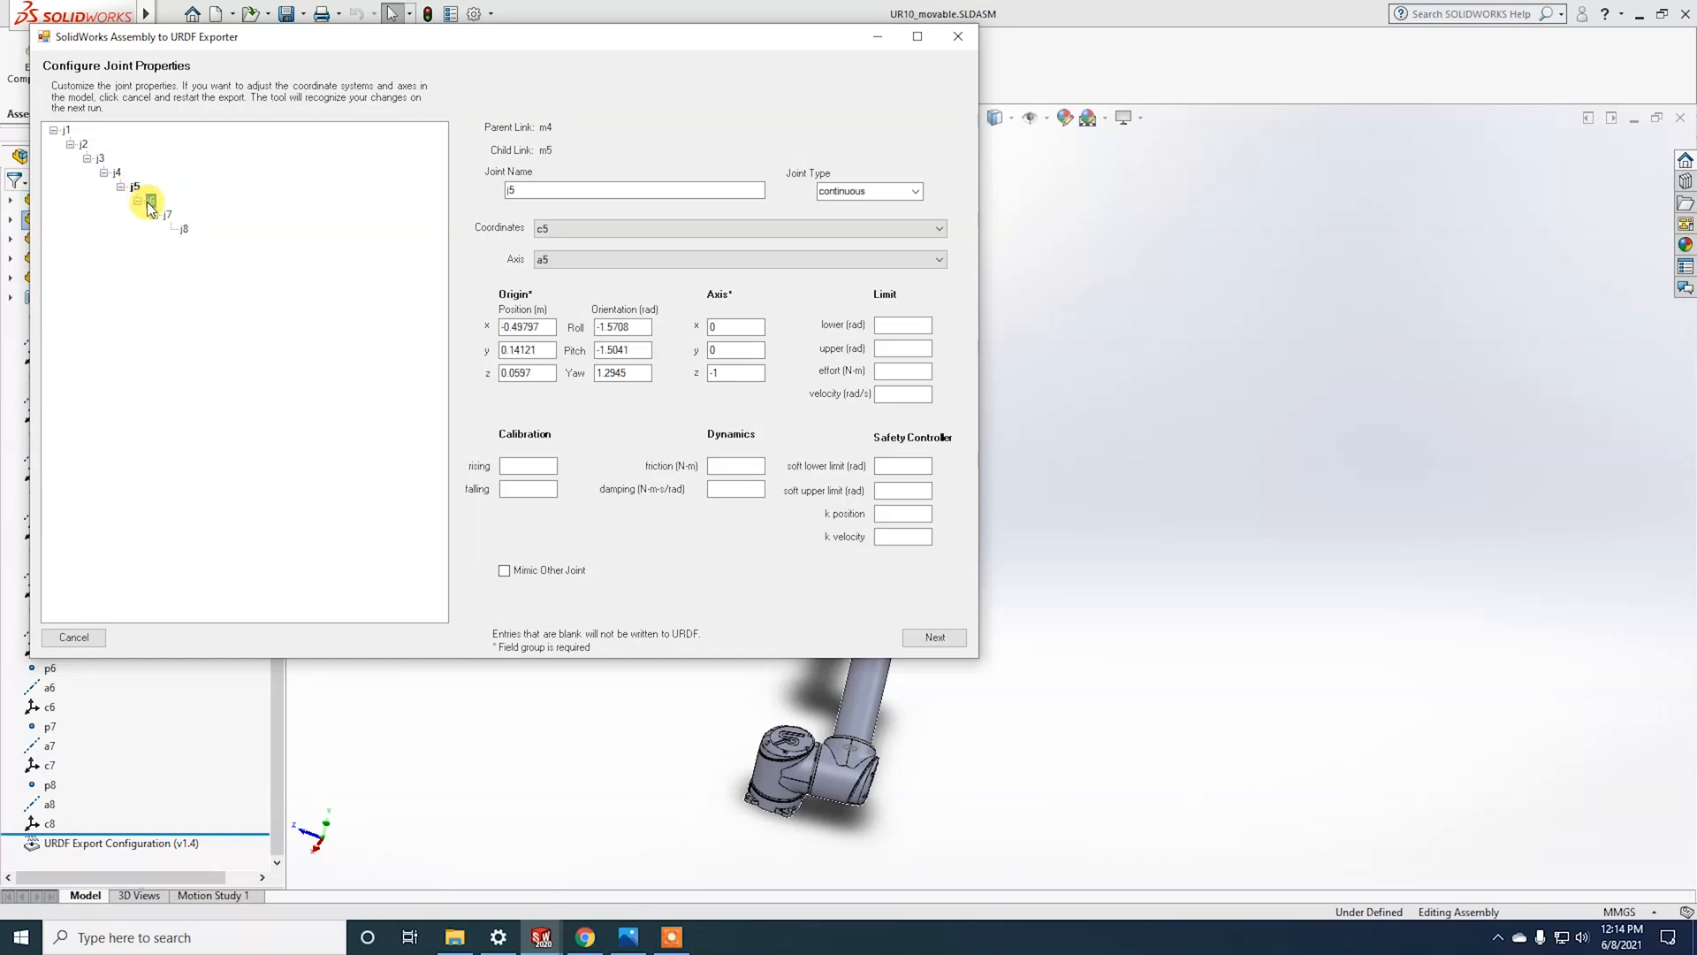
pyautogui.click(151, 200)
pyautogui.click(154, 215)
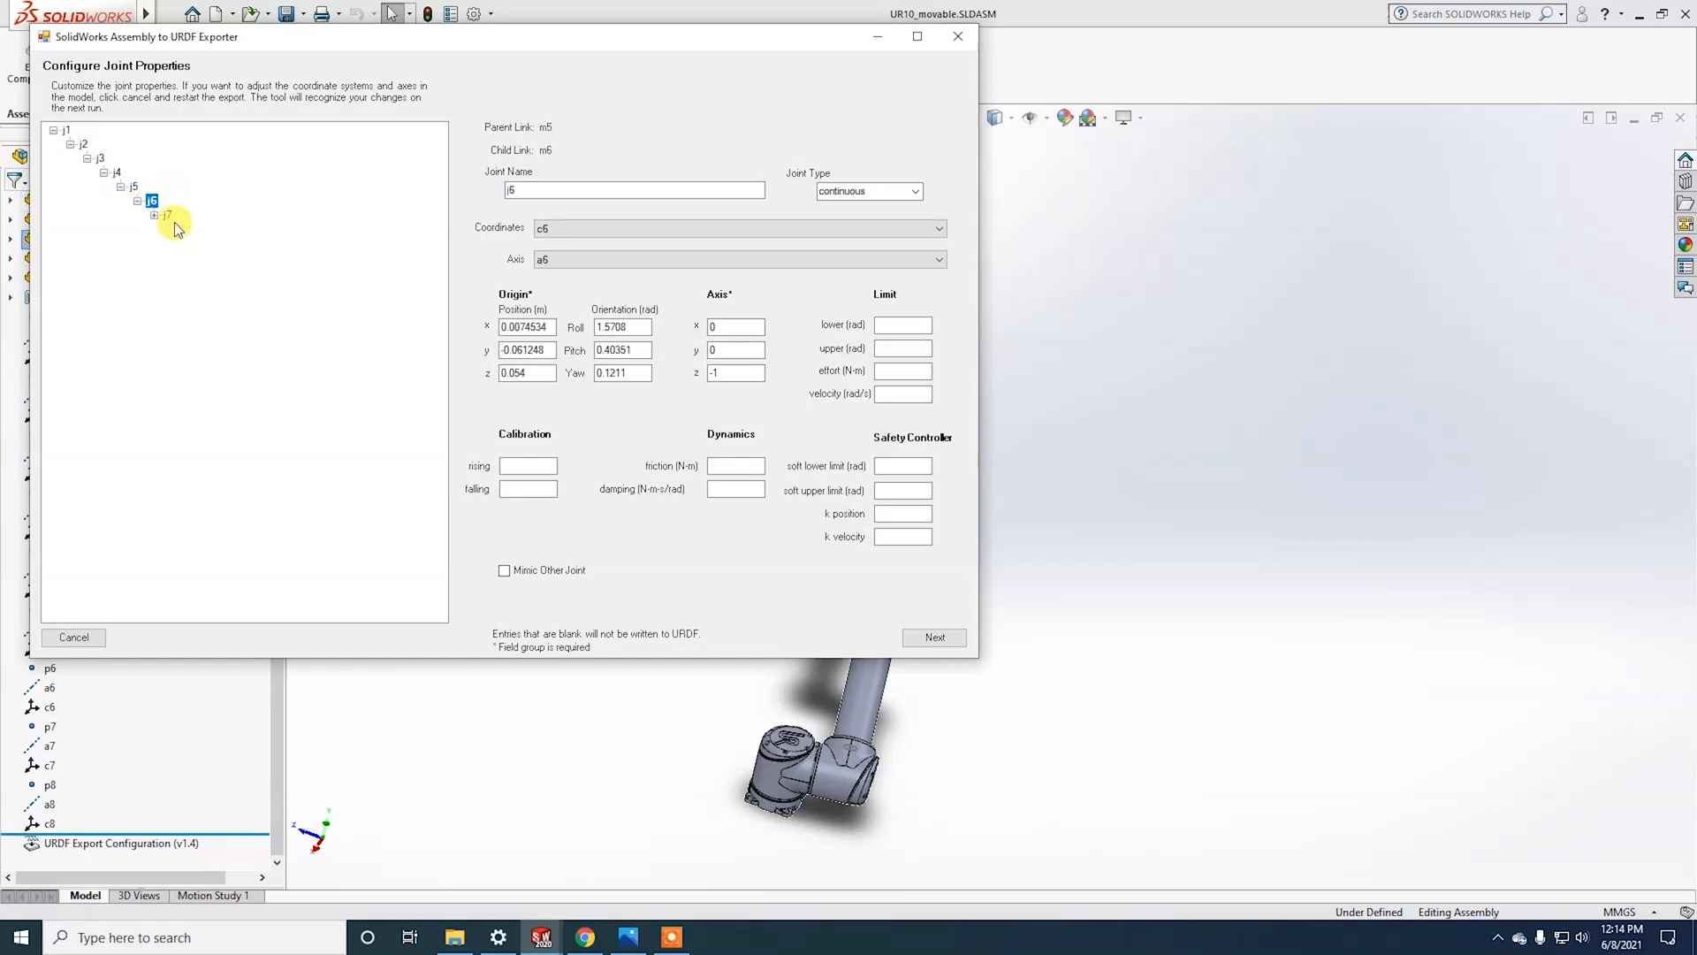
pyautogui.doubleClick(169, 216)
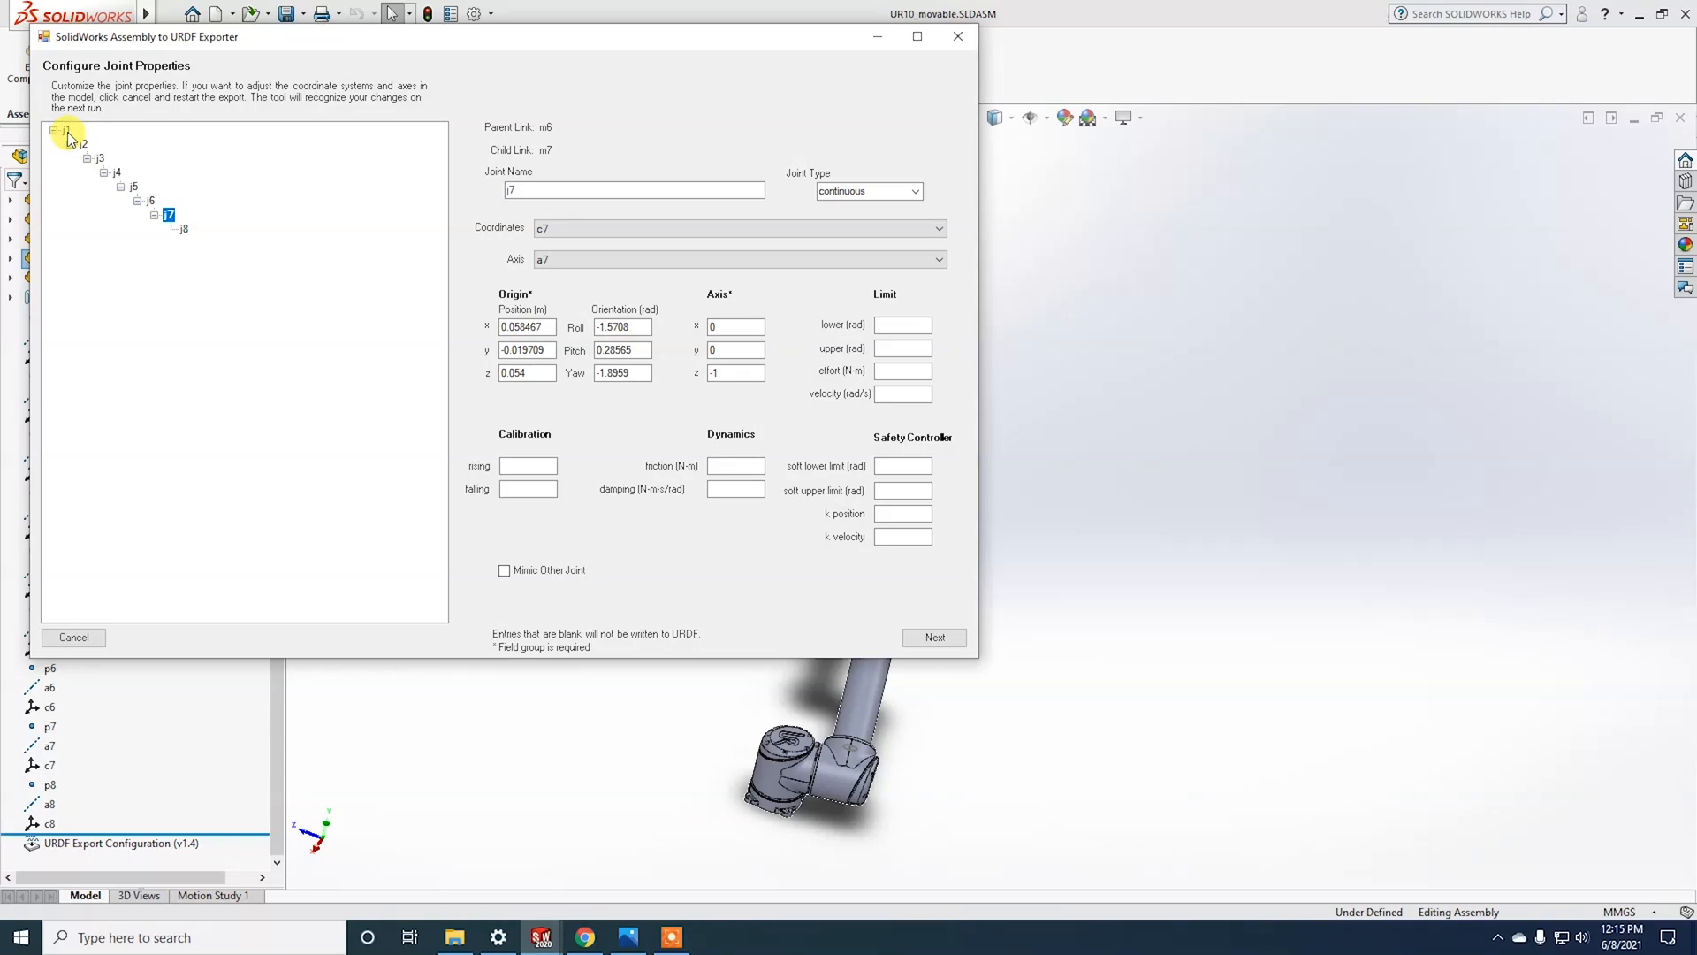
# Step: Set the velocity limit of joints j8, j7 and j6 to 1 rad/s
pyautogui.click(183, 231)
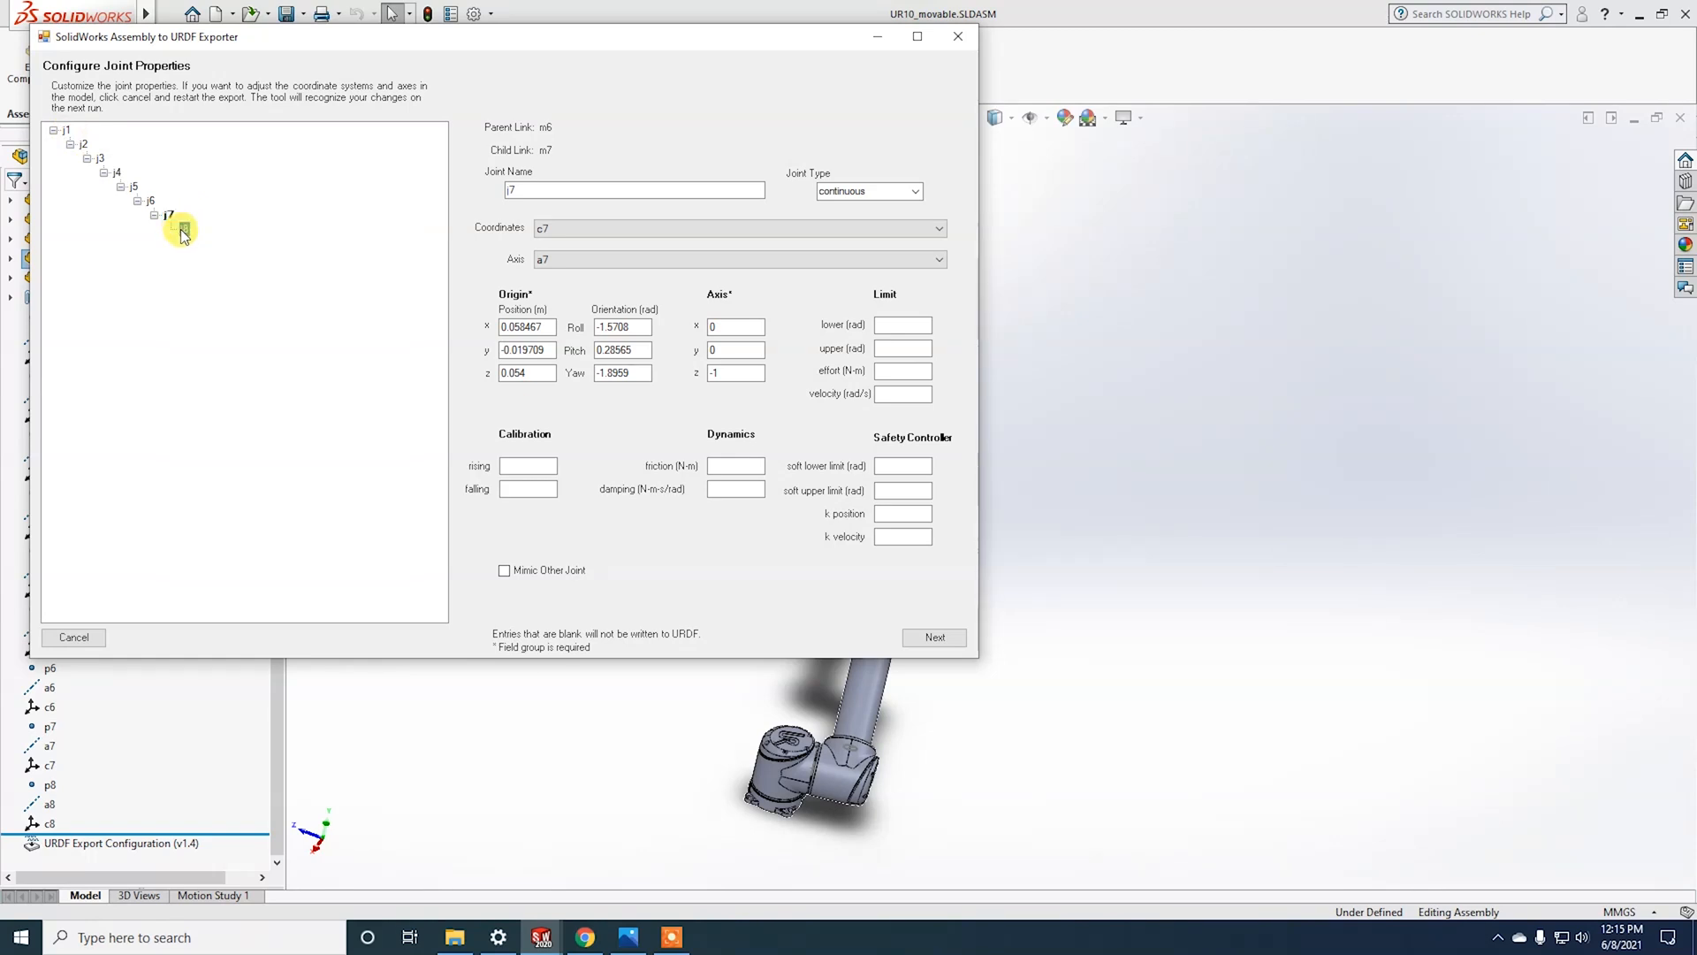
pyautogui.click(898, 394)
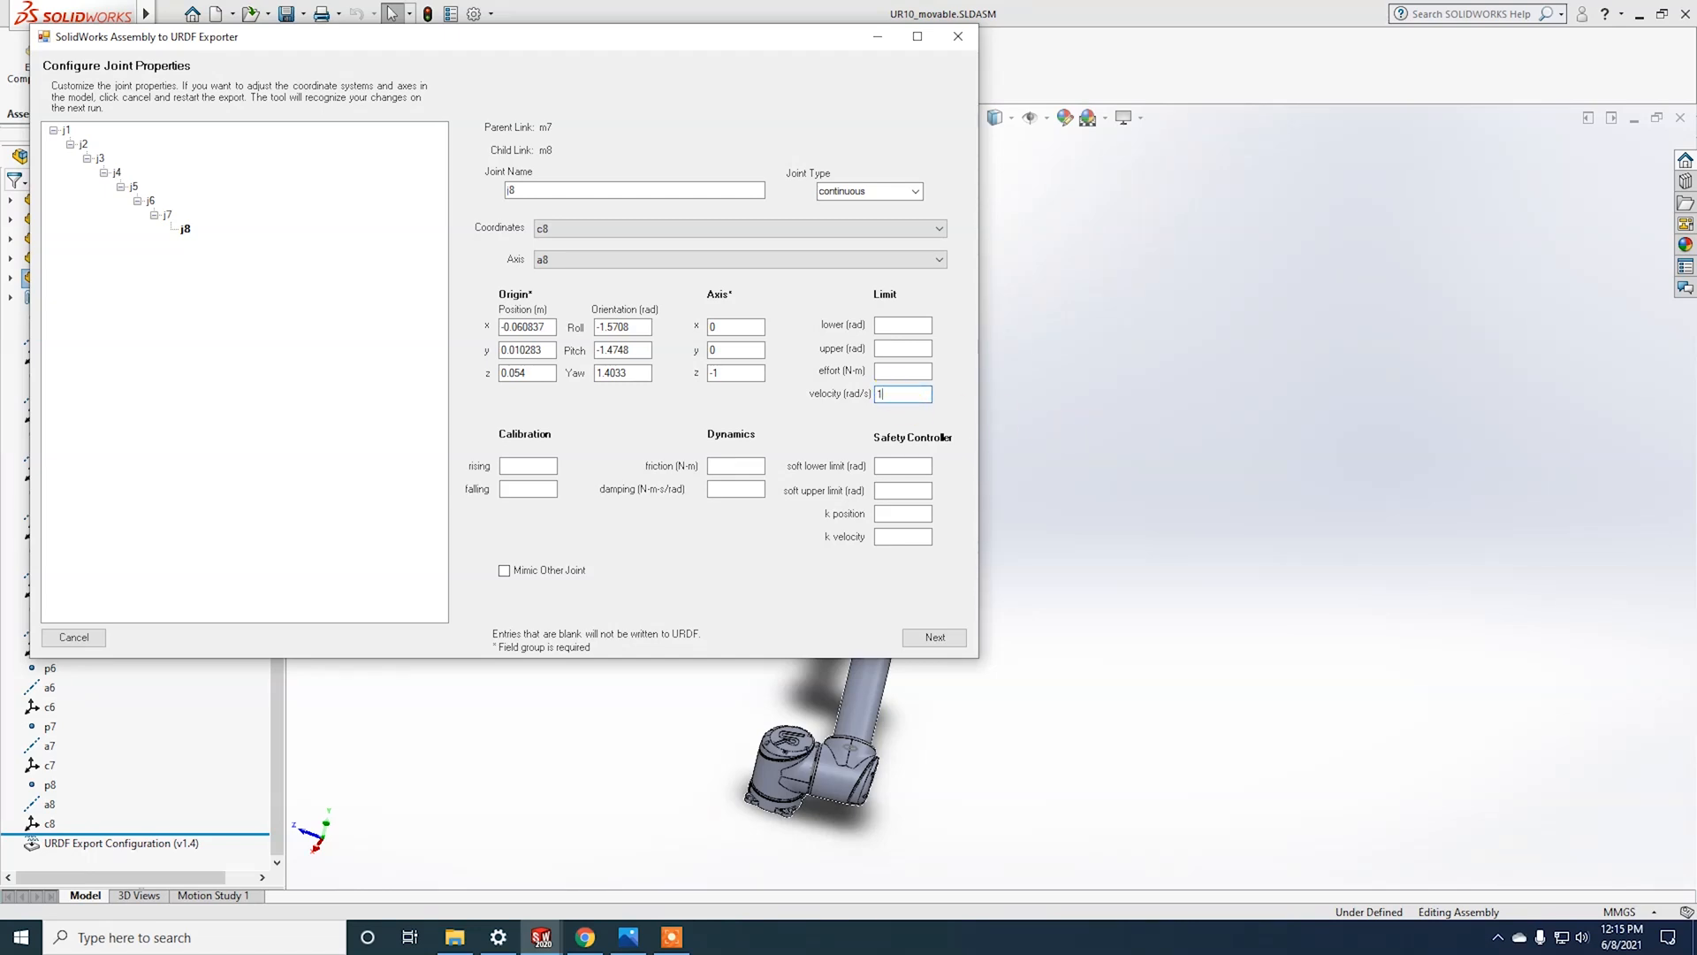
pyautogui.click(167, 216)
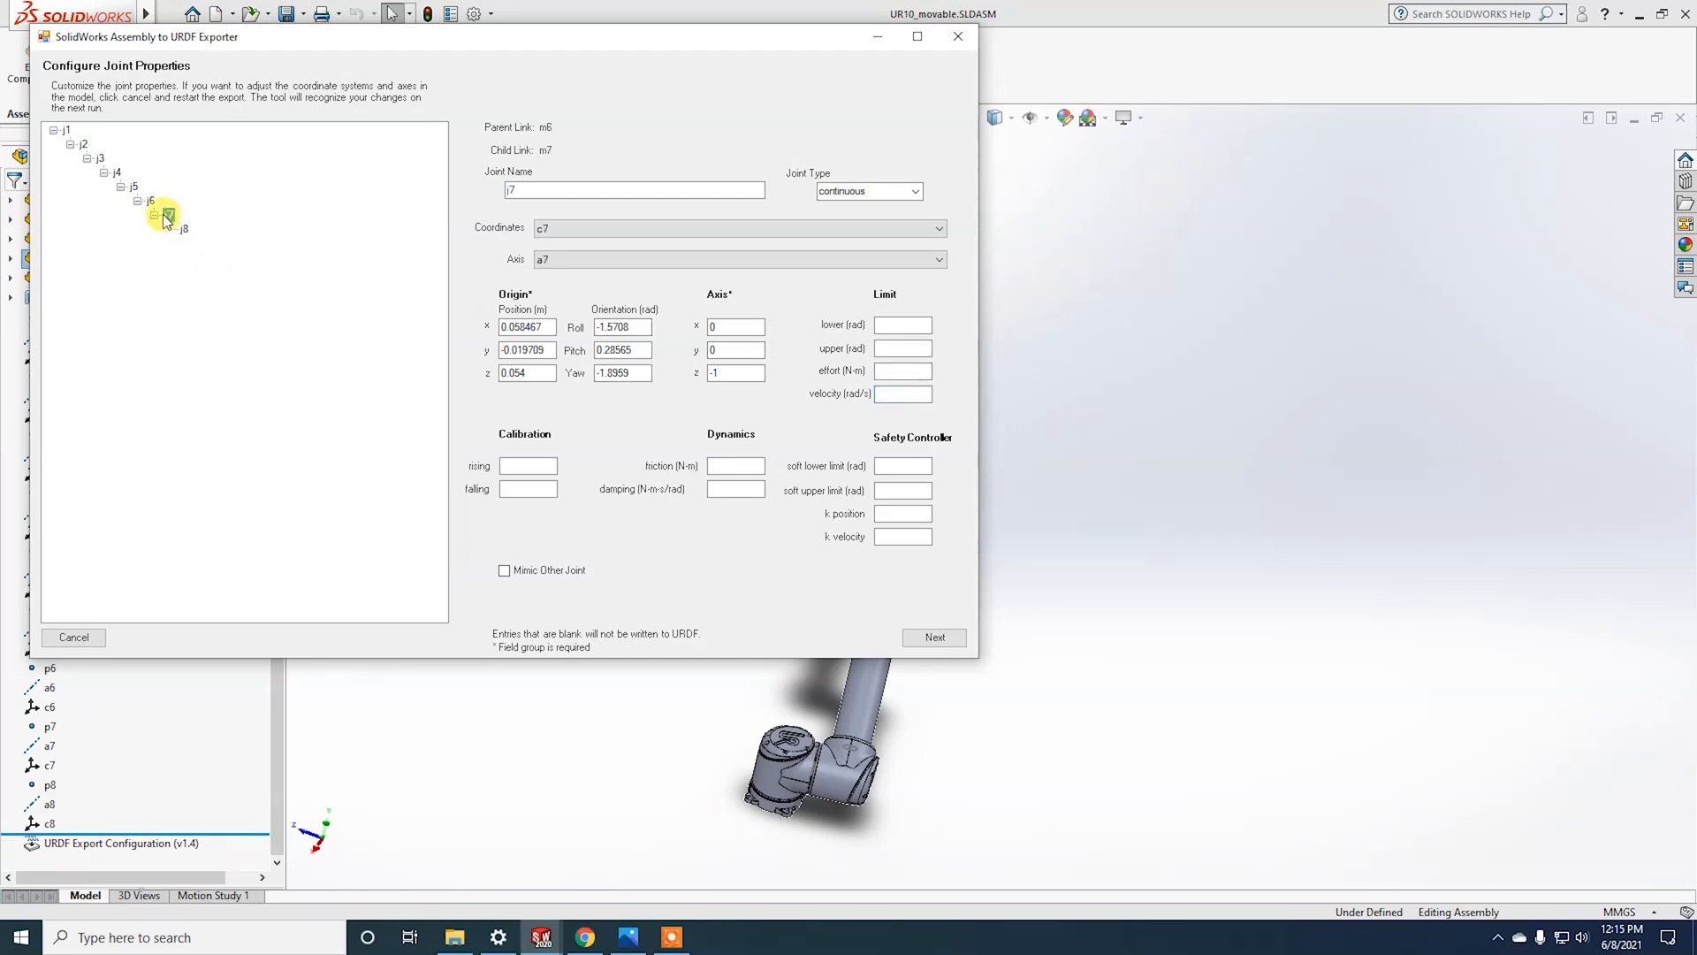
pyautogui.click(910, 396)
pyautogui.click(137, 200)
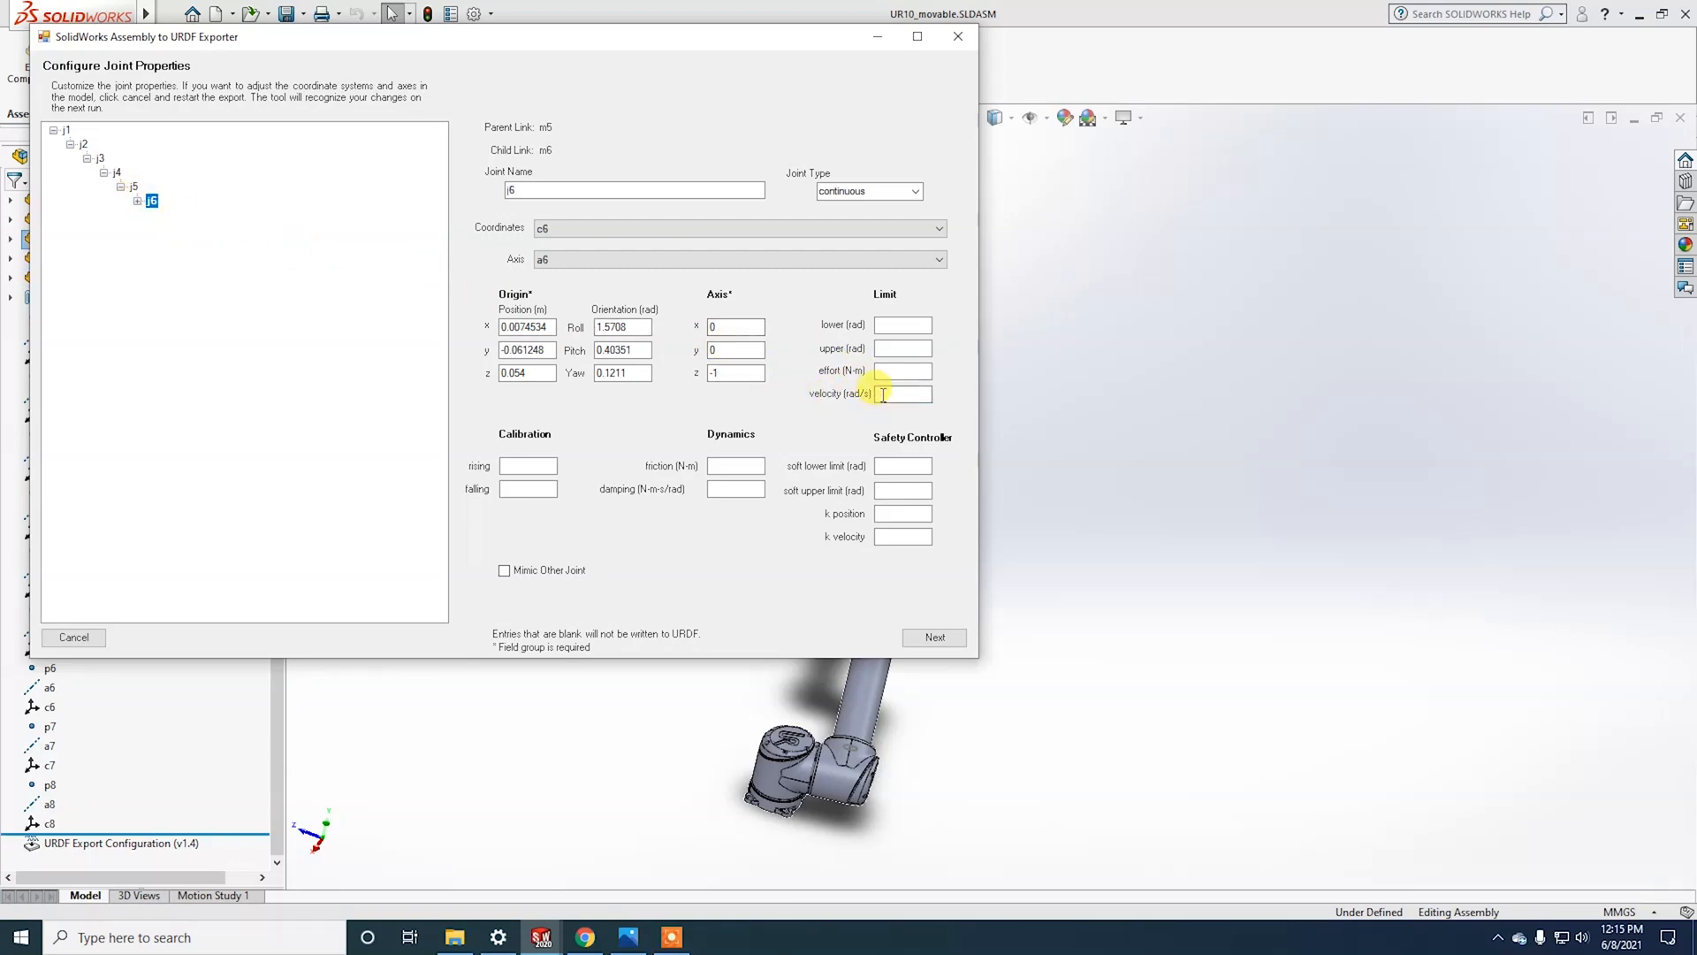
pyautogui.write('1')
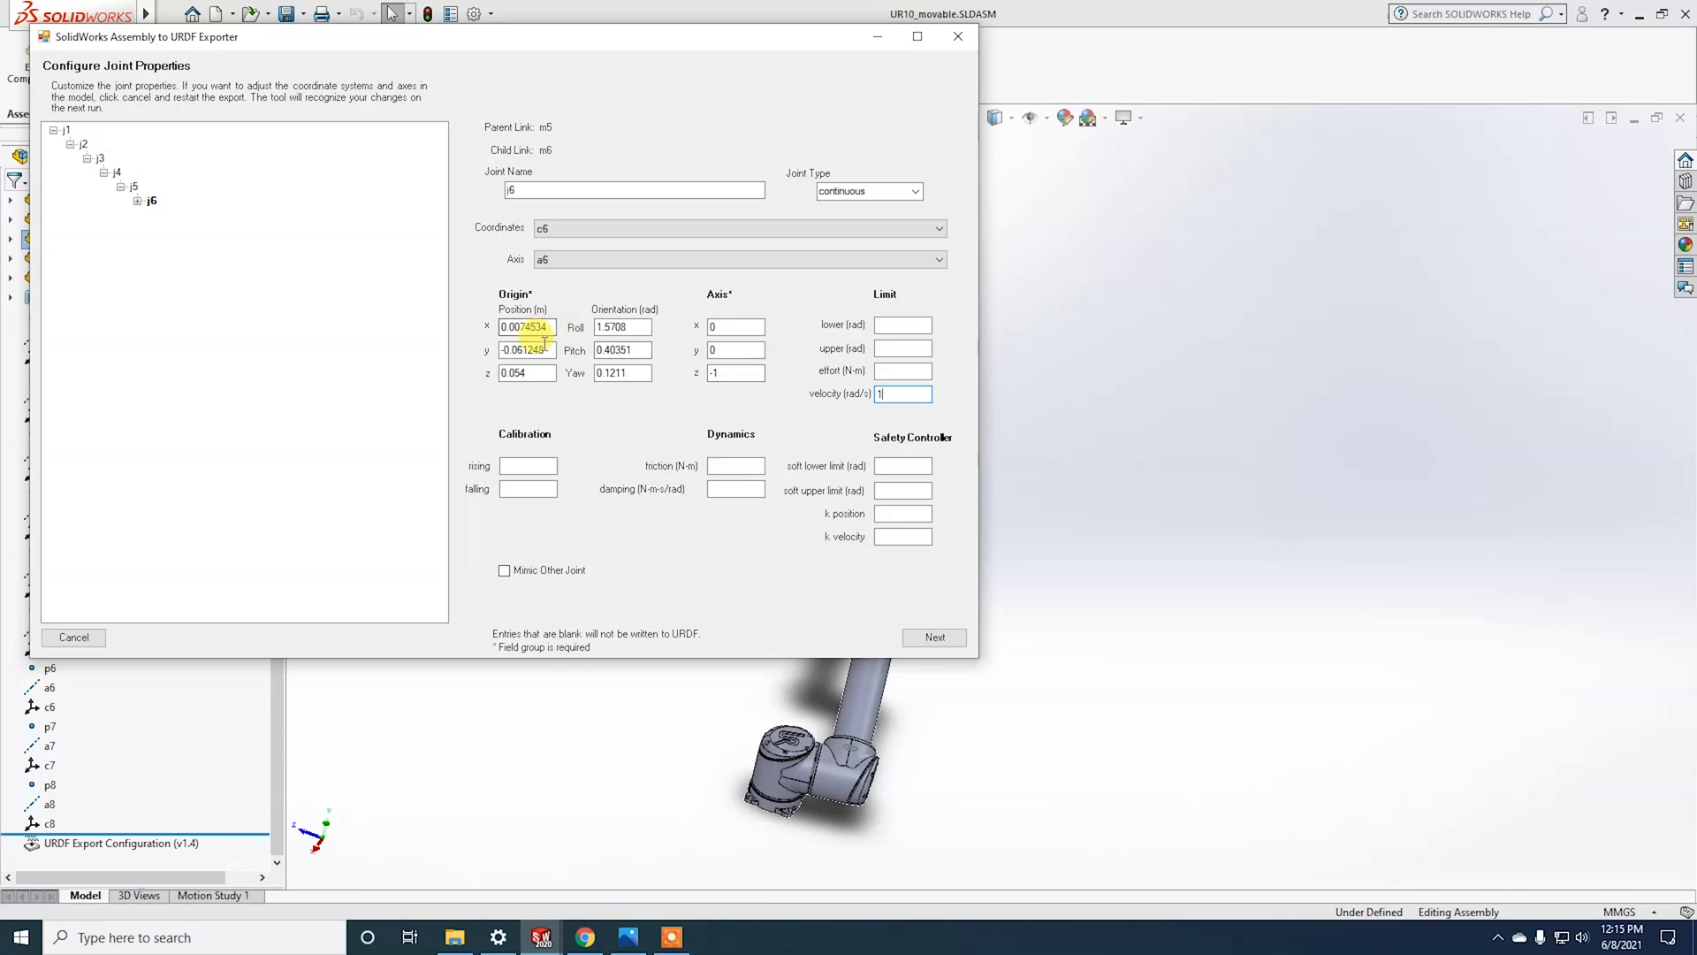
# Step: Clear joint j8's effort and velocity limits so both are blank
pyautogui.doubleClick(152, 202)
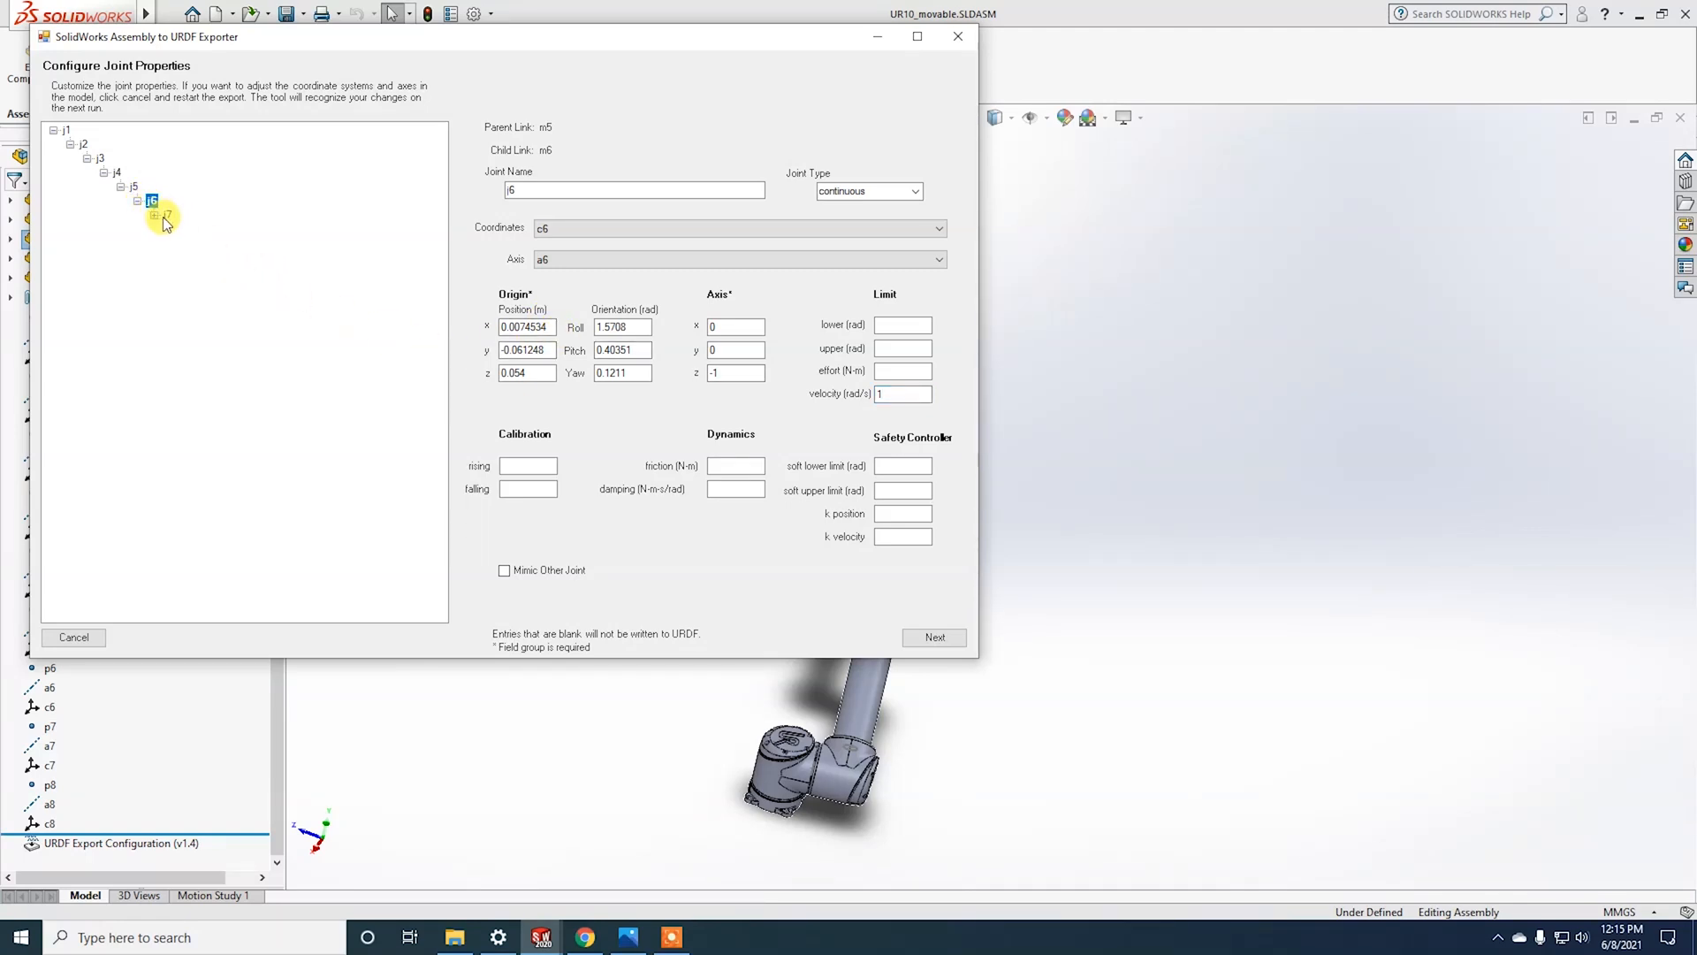
pyautogui.click(154, 215)
pyautogui.click(185, 229)
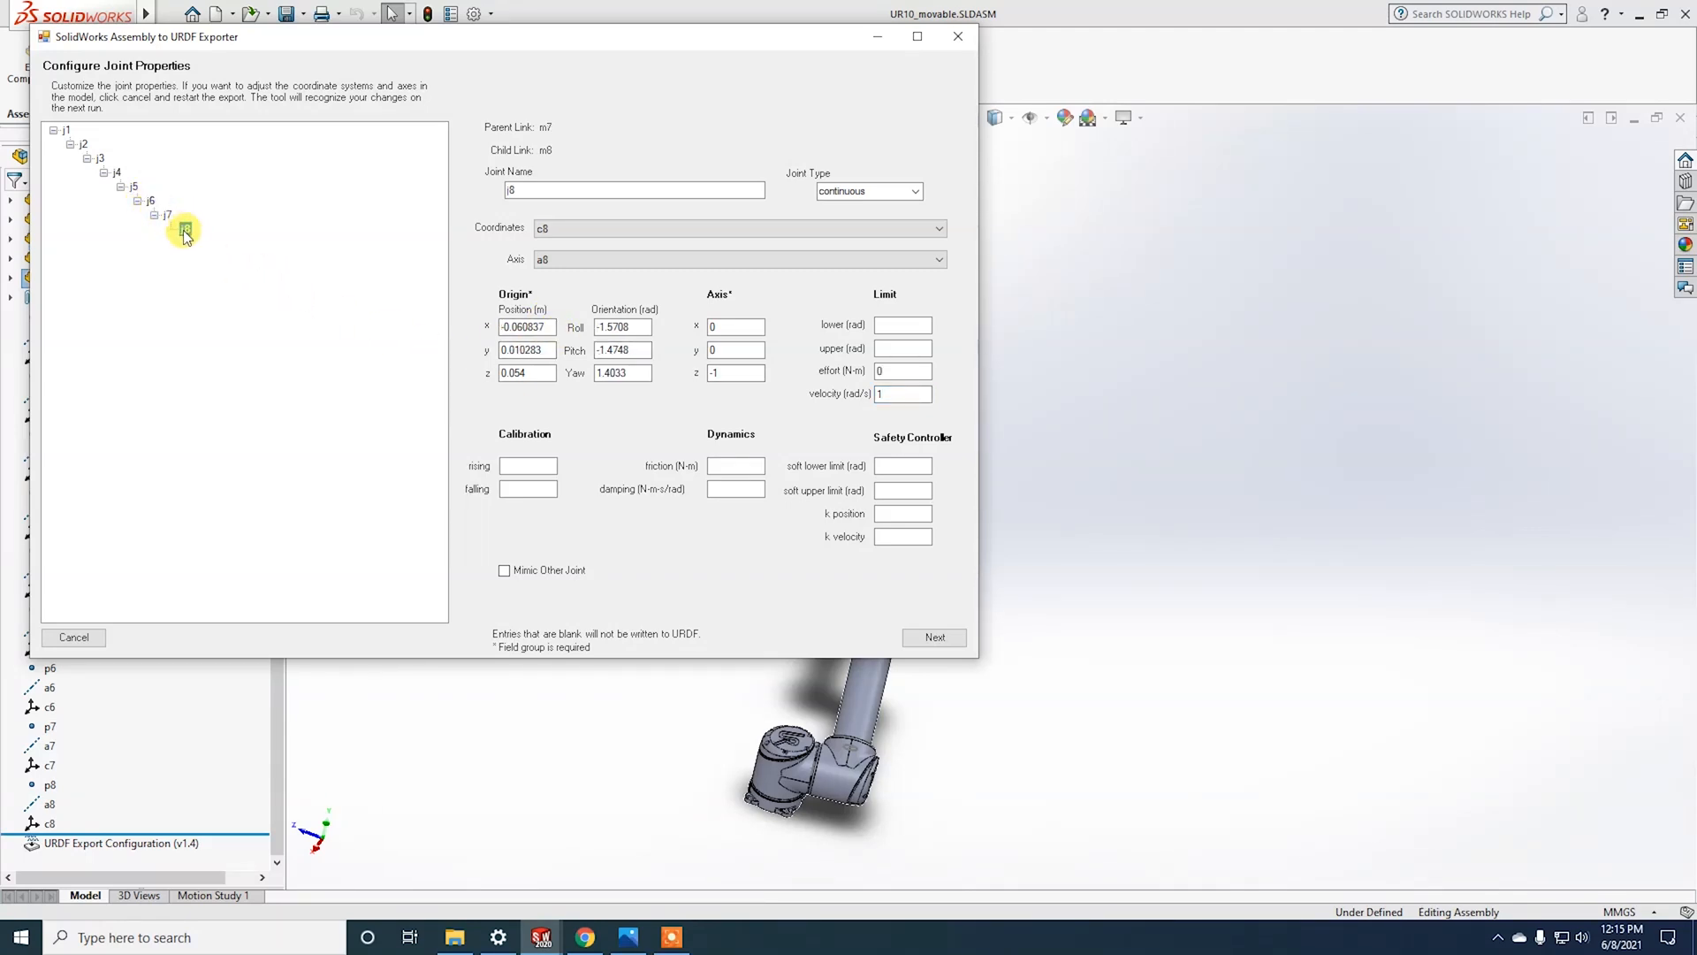
pyautogui.click(892, 372)
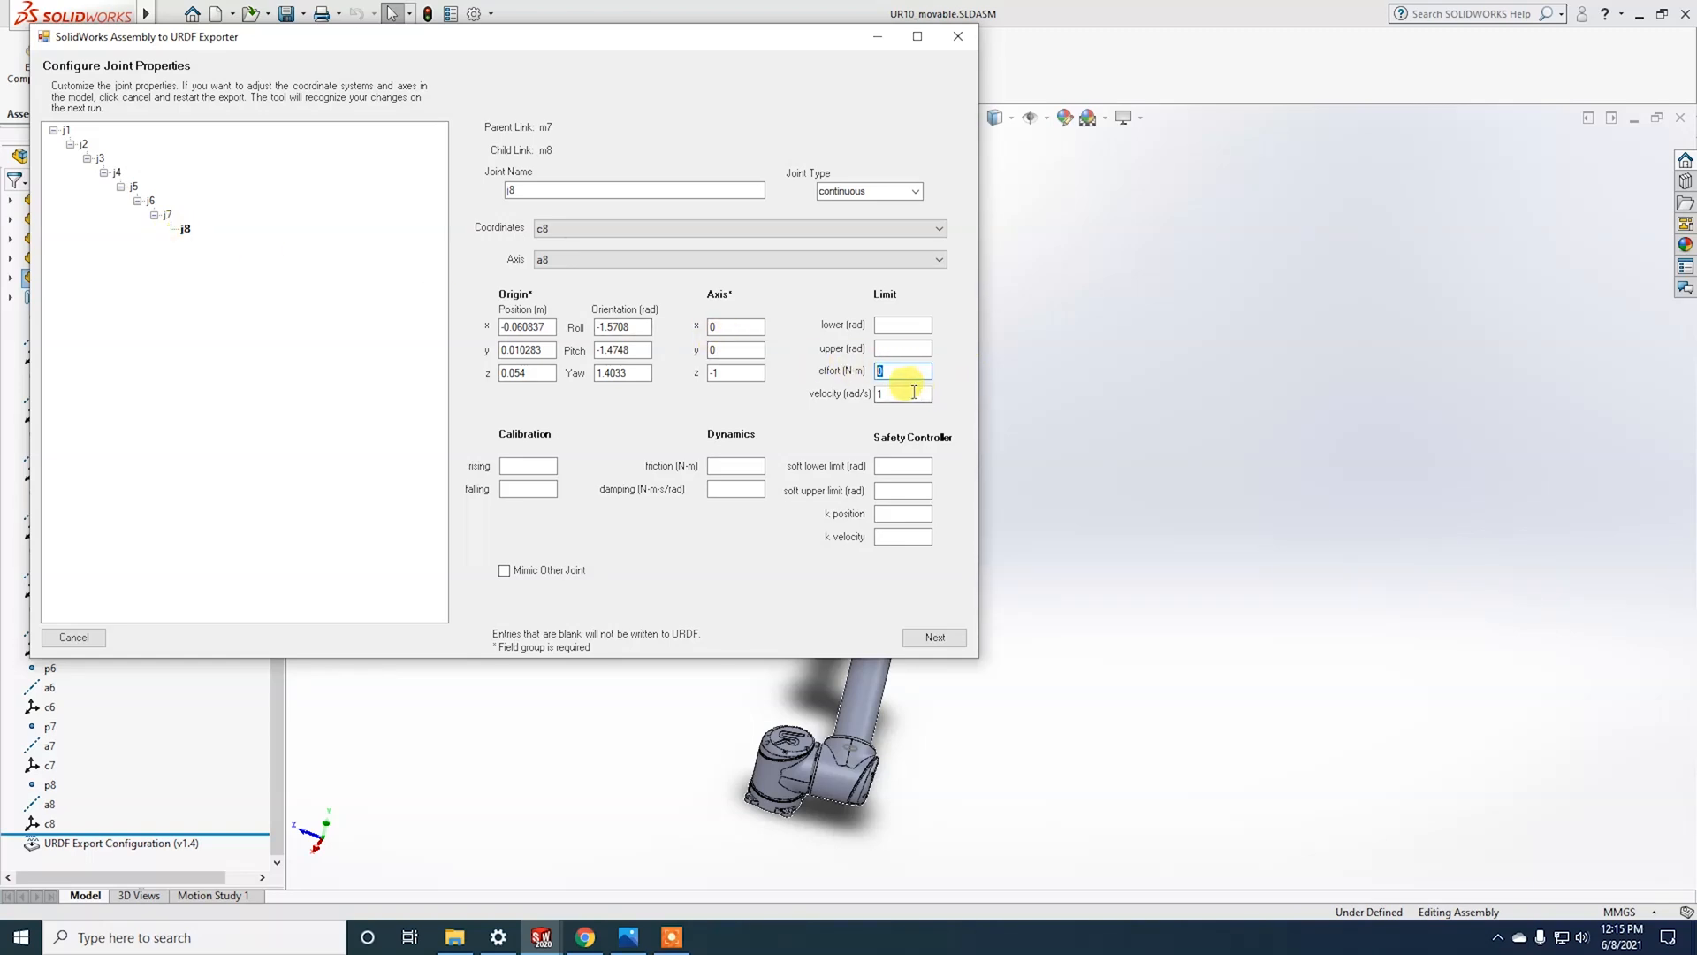
pyautogui.press('BackSpace')
pyautogui.press('Tab')
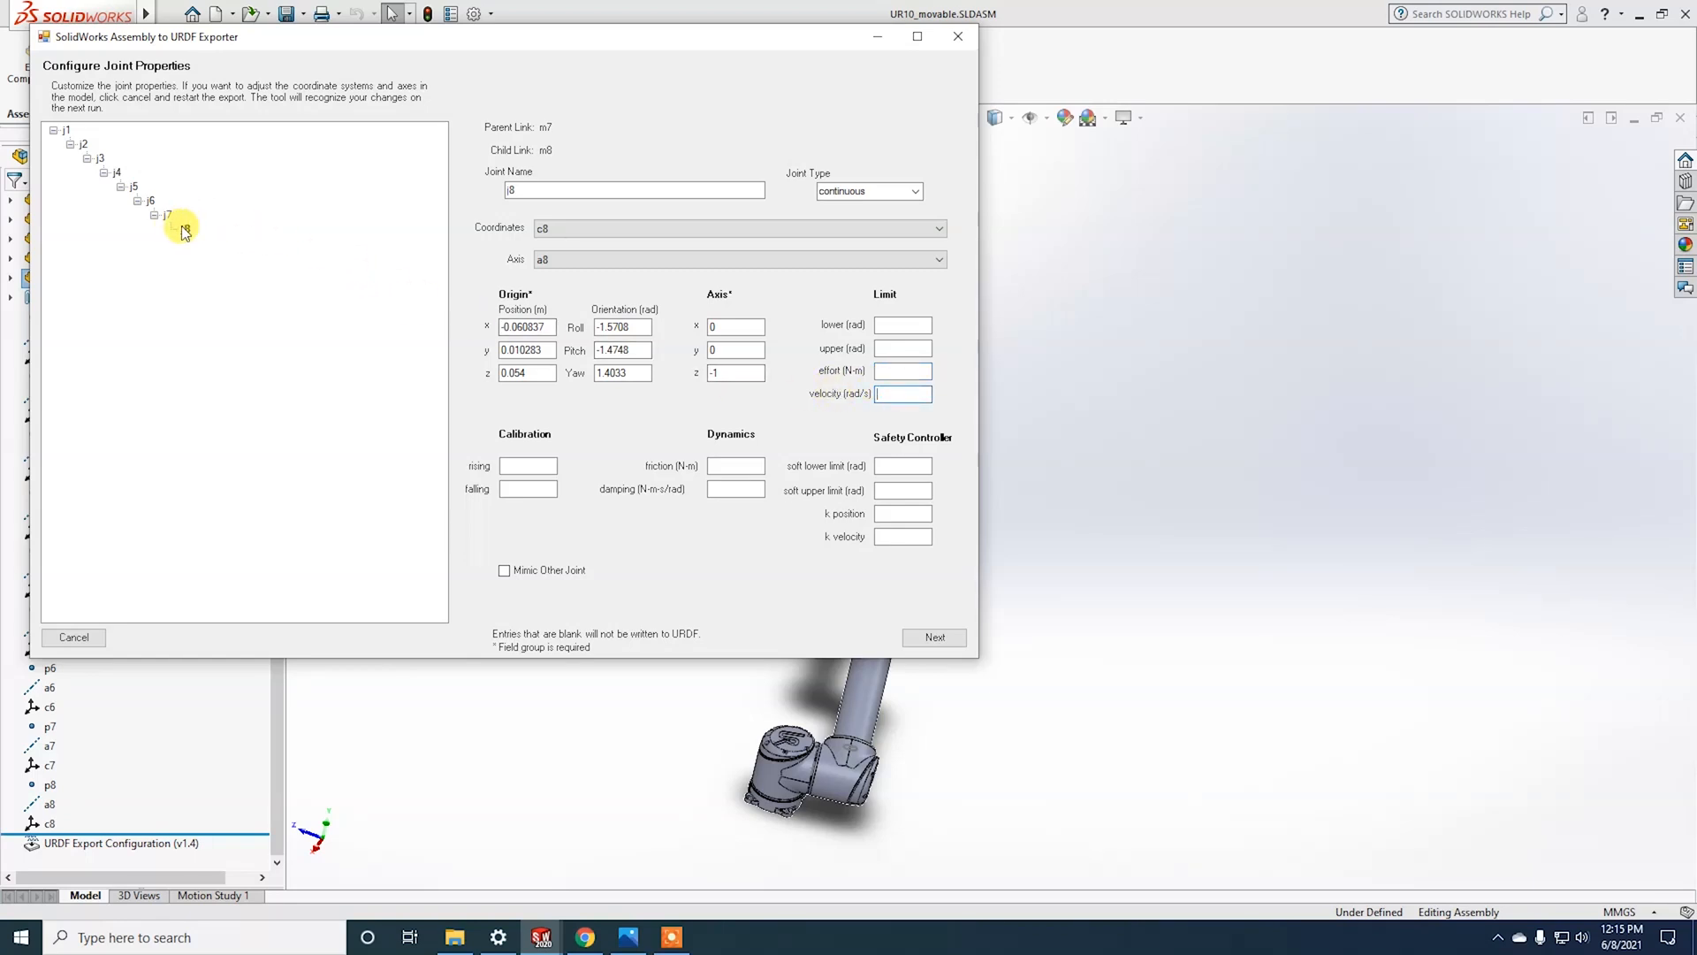
# Step: Clear joint j7's effort and velocity limits and joint j6's velocity limit
pyautogui.click(168, 215)
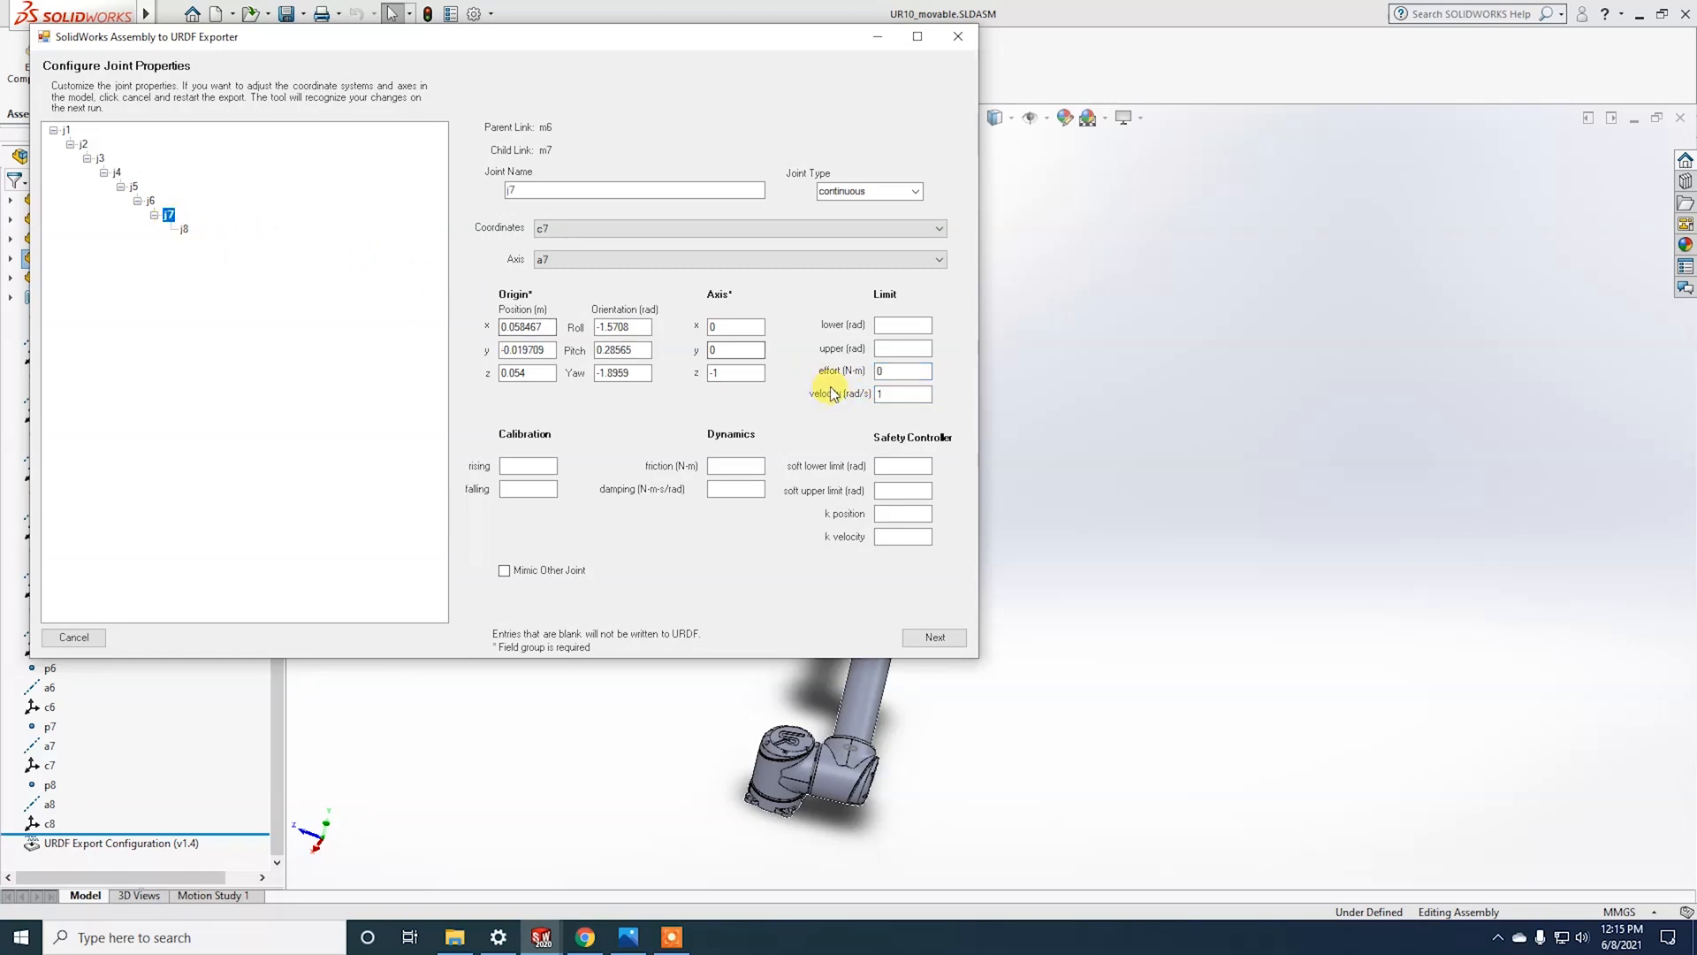
pyautogui.click(897, 393)
pyautogui.press('BackSpace')
pyautogui.moveTo(904, 373); pyautogui.dragTo(816, 368)
pyautogui.press('BackSpace')
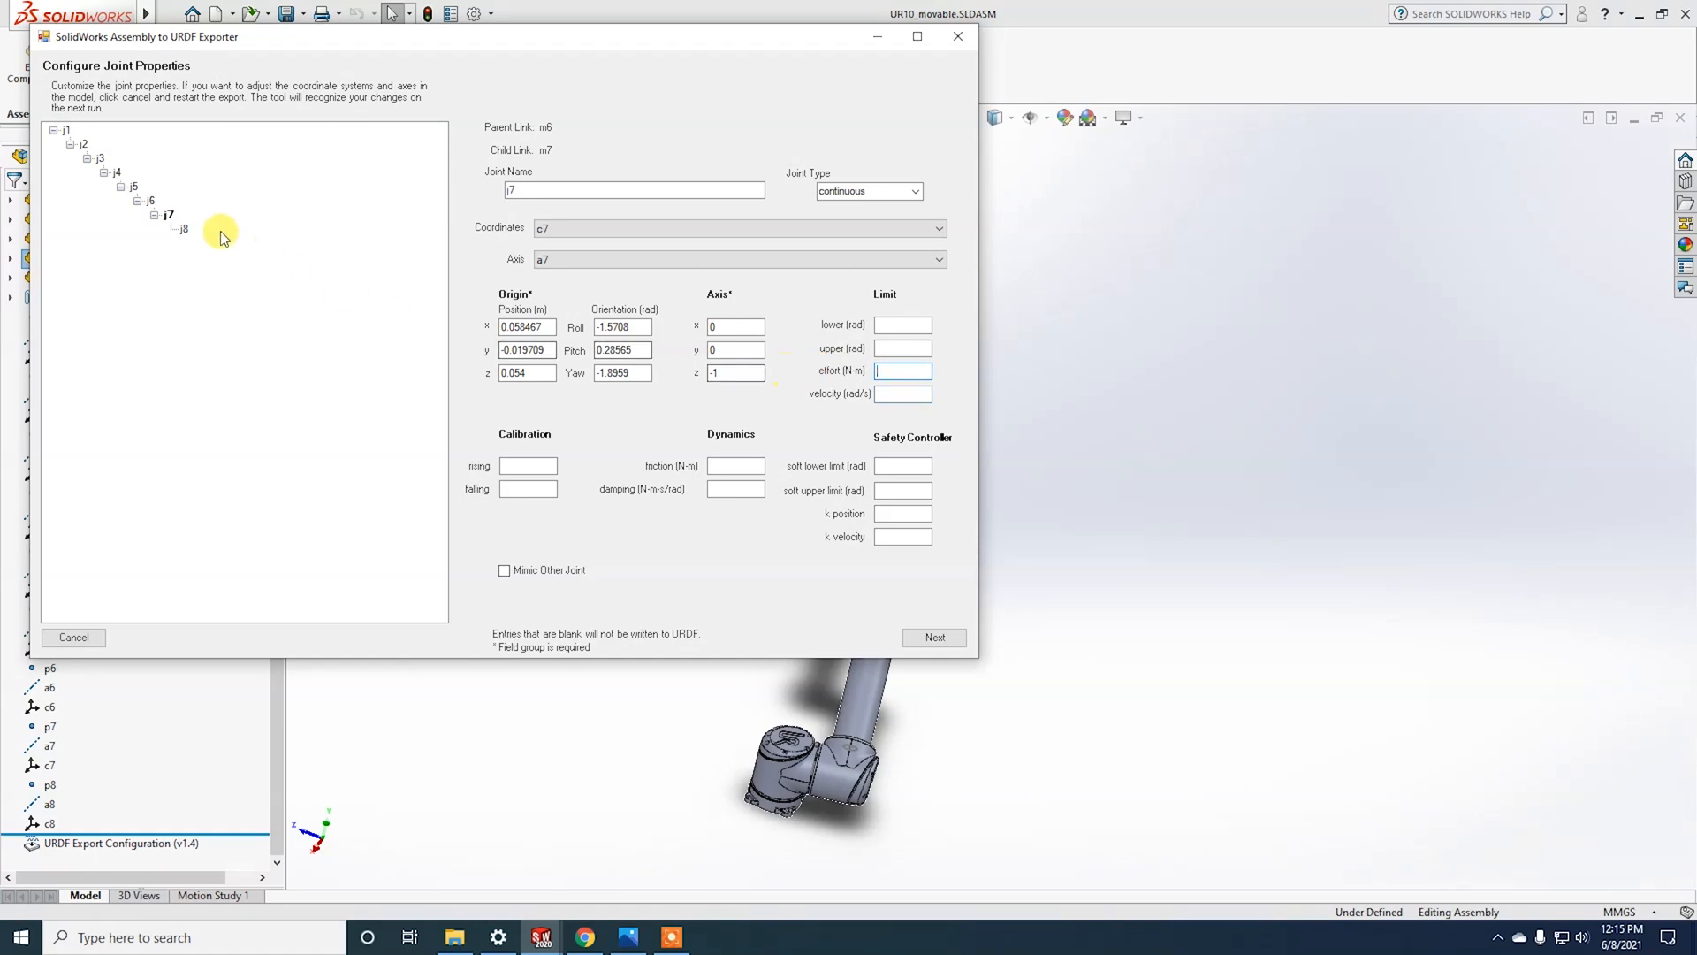
pyautogui.click(151, 203)
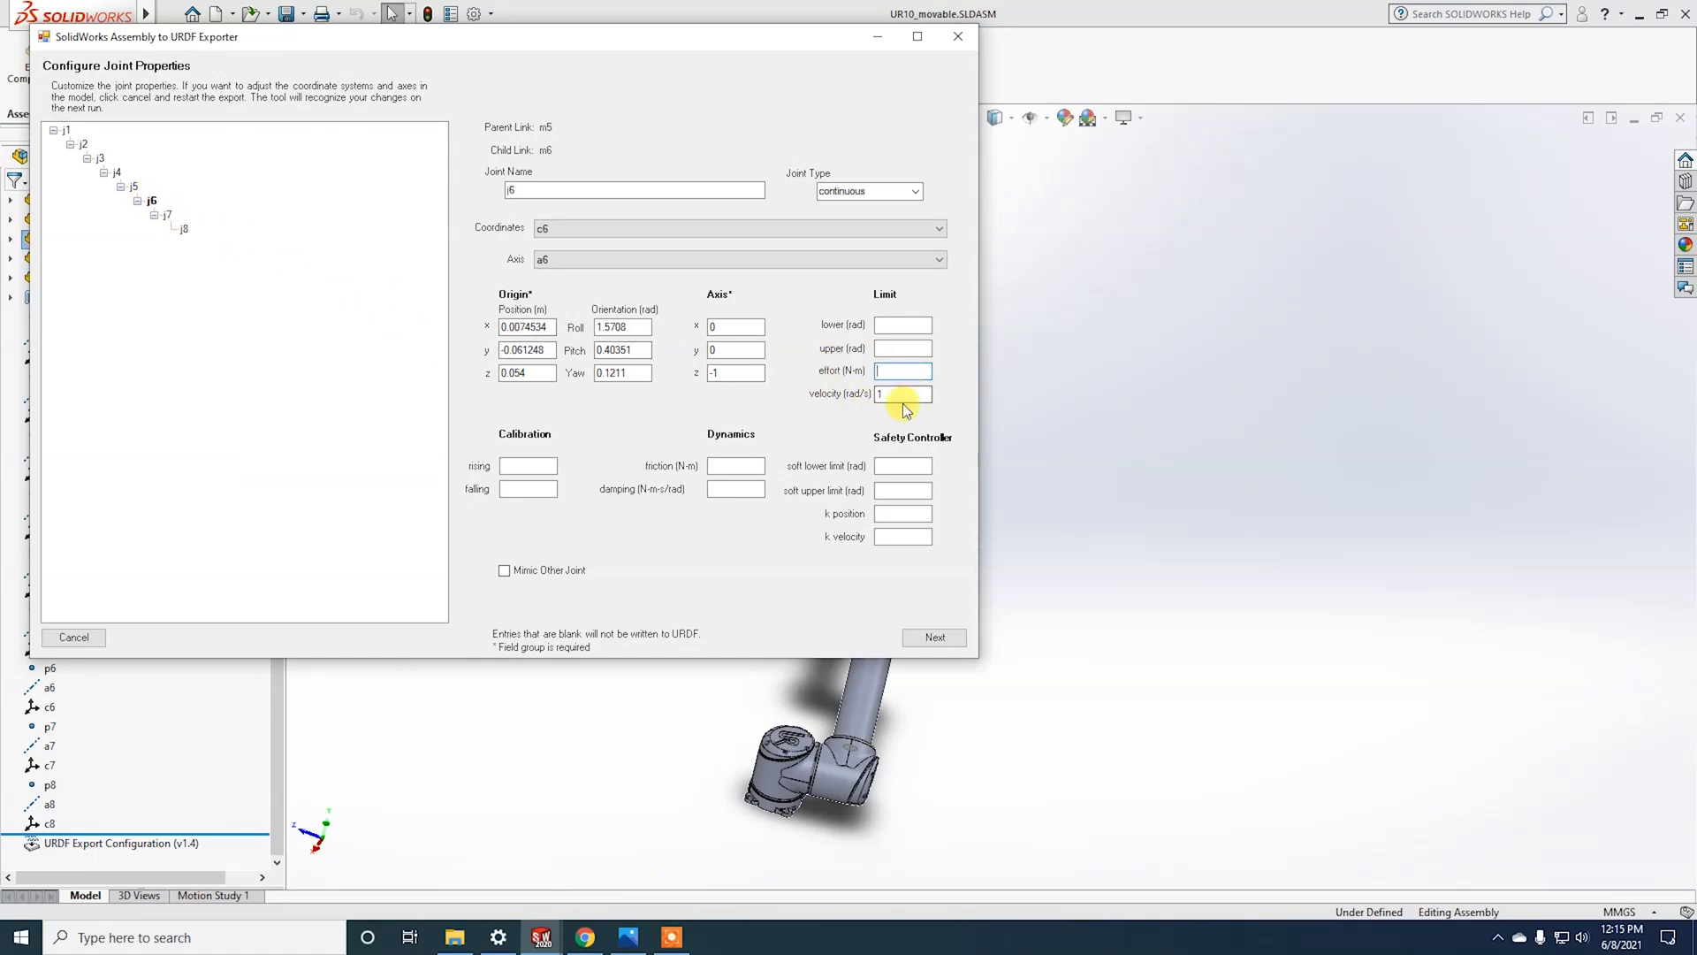
pyautogui.moveTo(899, 394); pyautogui.dragTo(811, 382)
pyautogui.press('BackSpace')
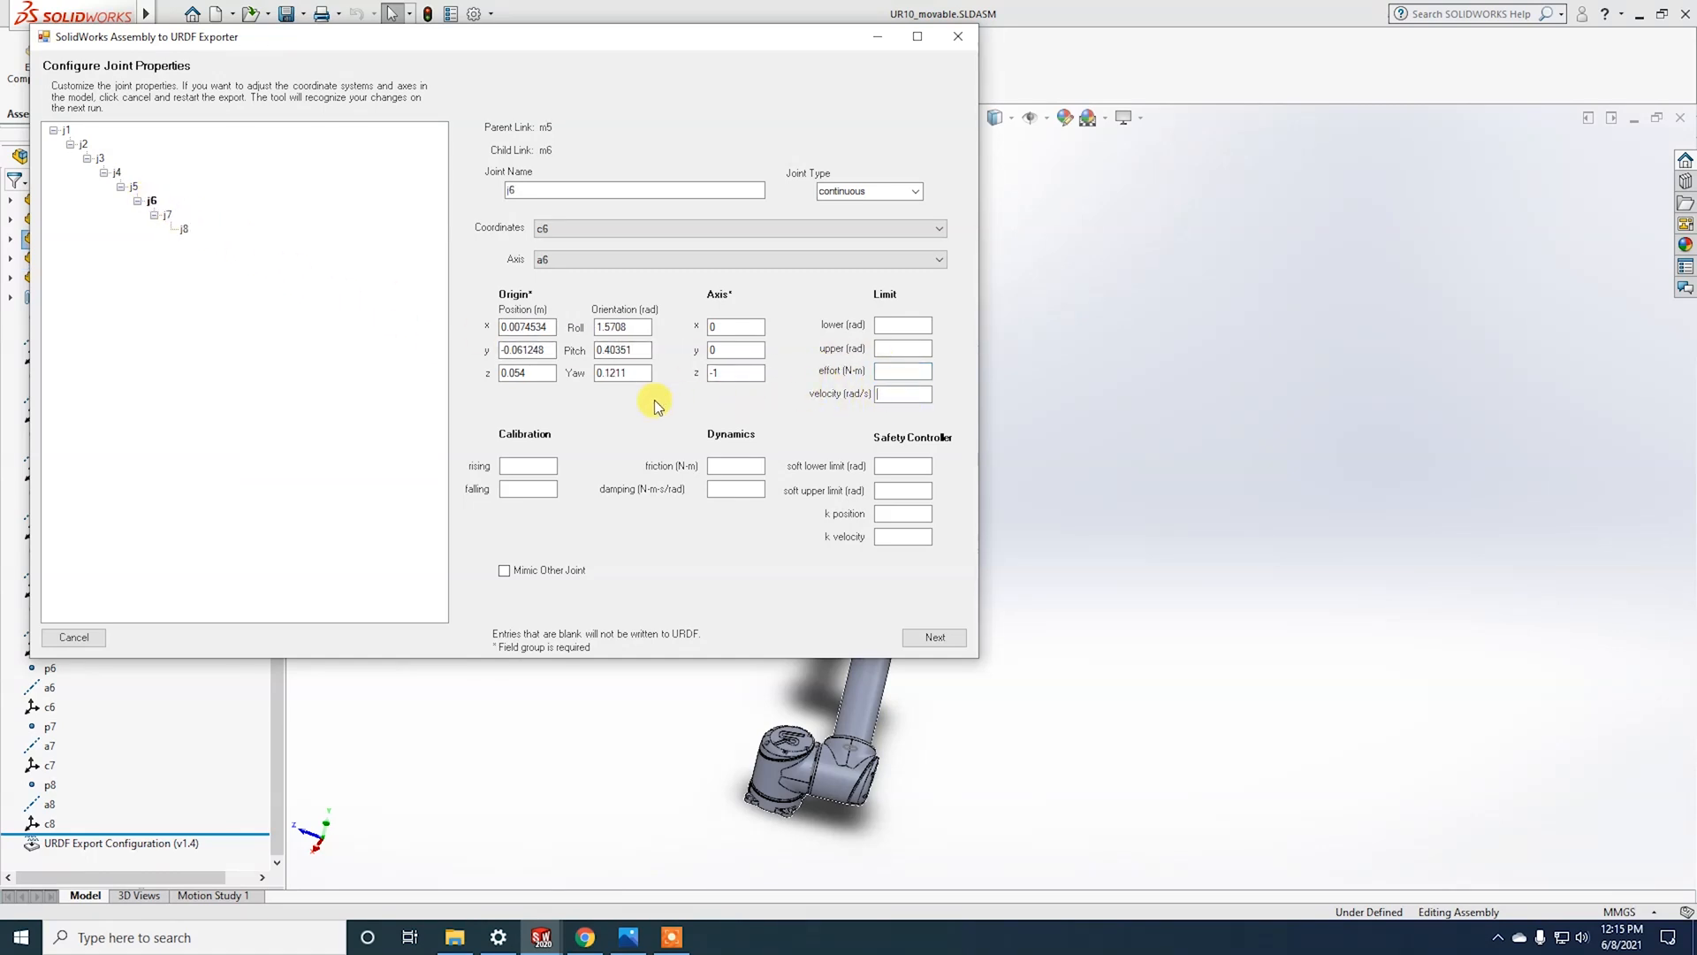
# Step: Check the limits of joints j5, j3 and j1 and proceed to the link properties
pyautogui.doubleClick(133, 185)
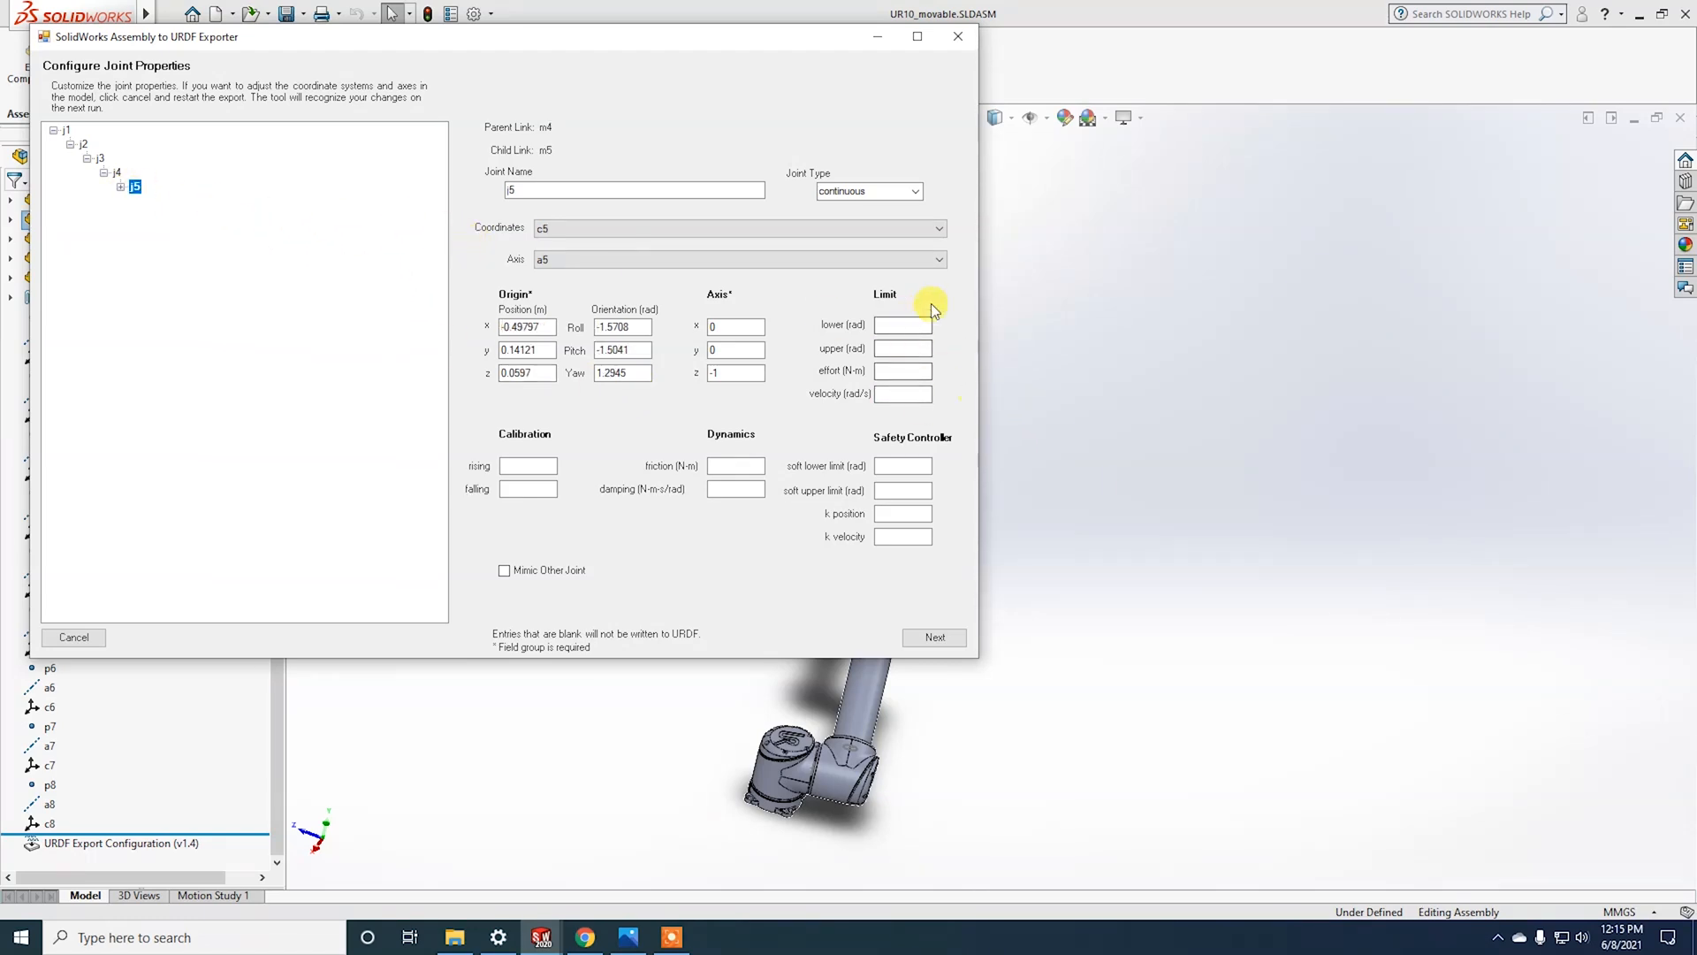
pyautogui.click(121, 188)
pyautogui.click(88, 159)
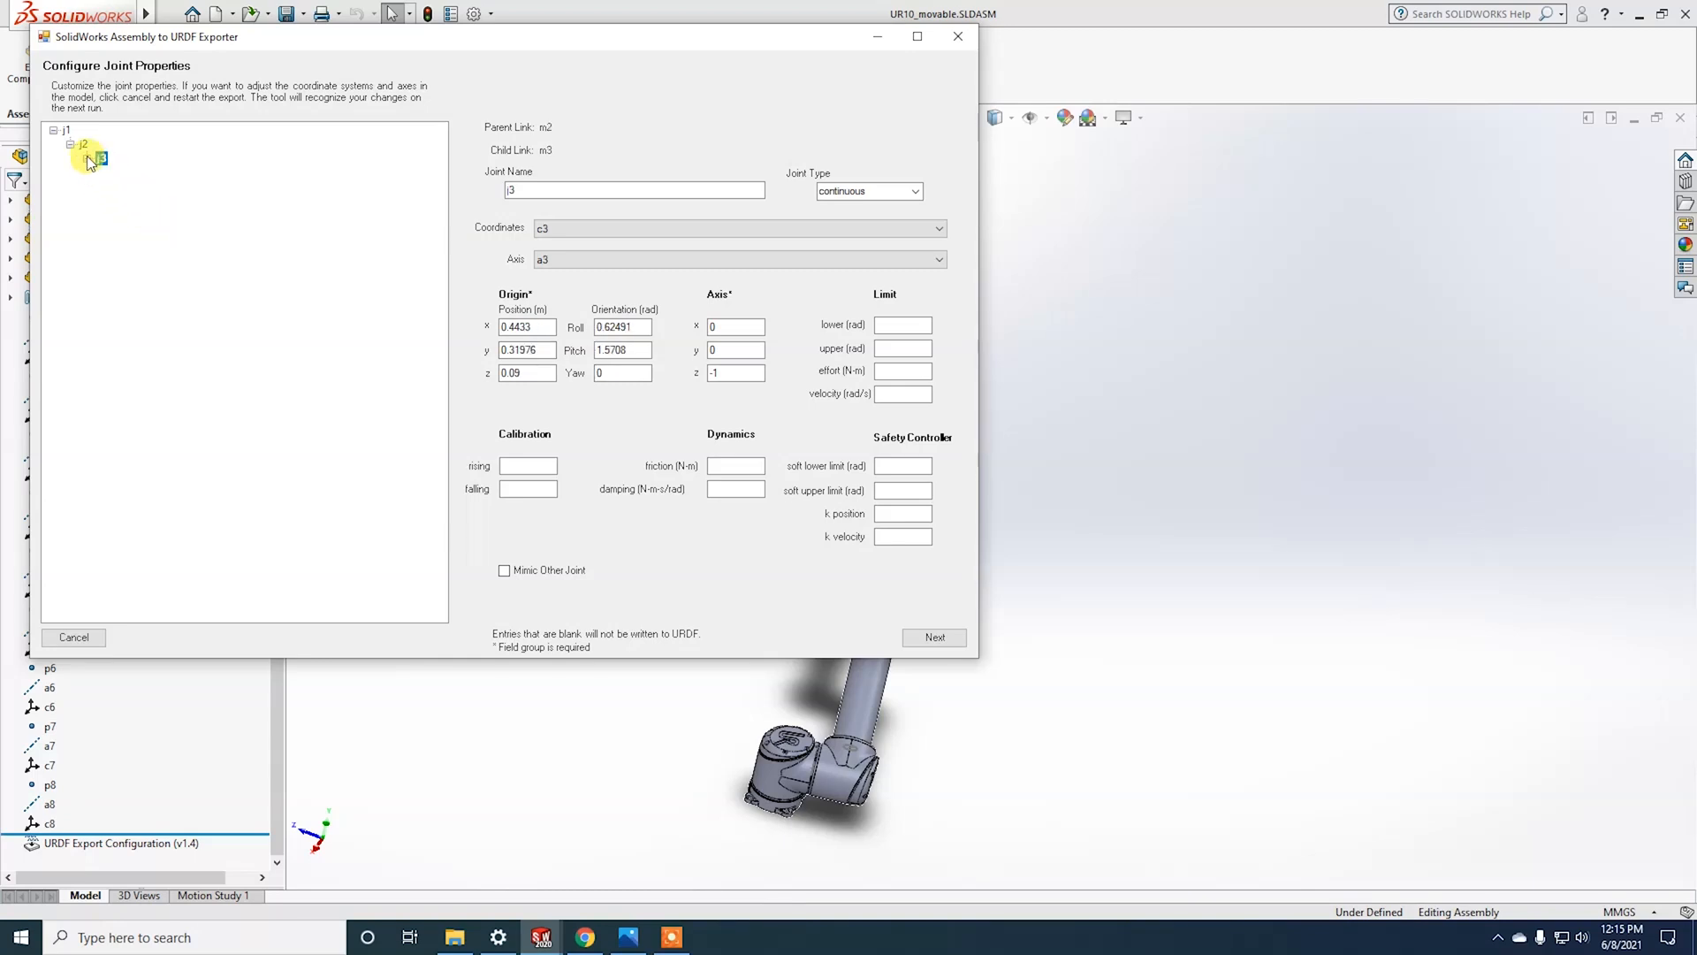
pyautogui.click(53, 130)
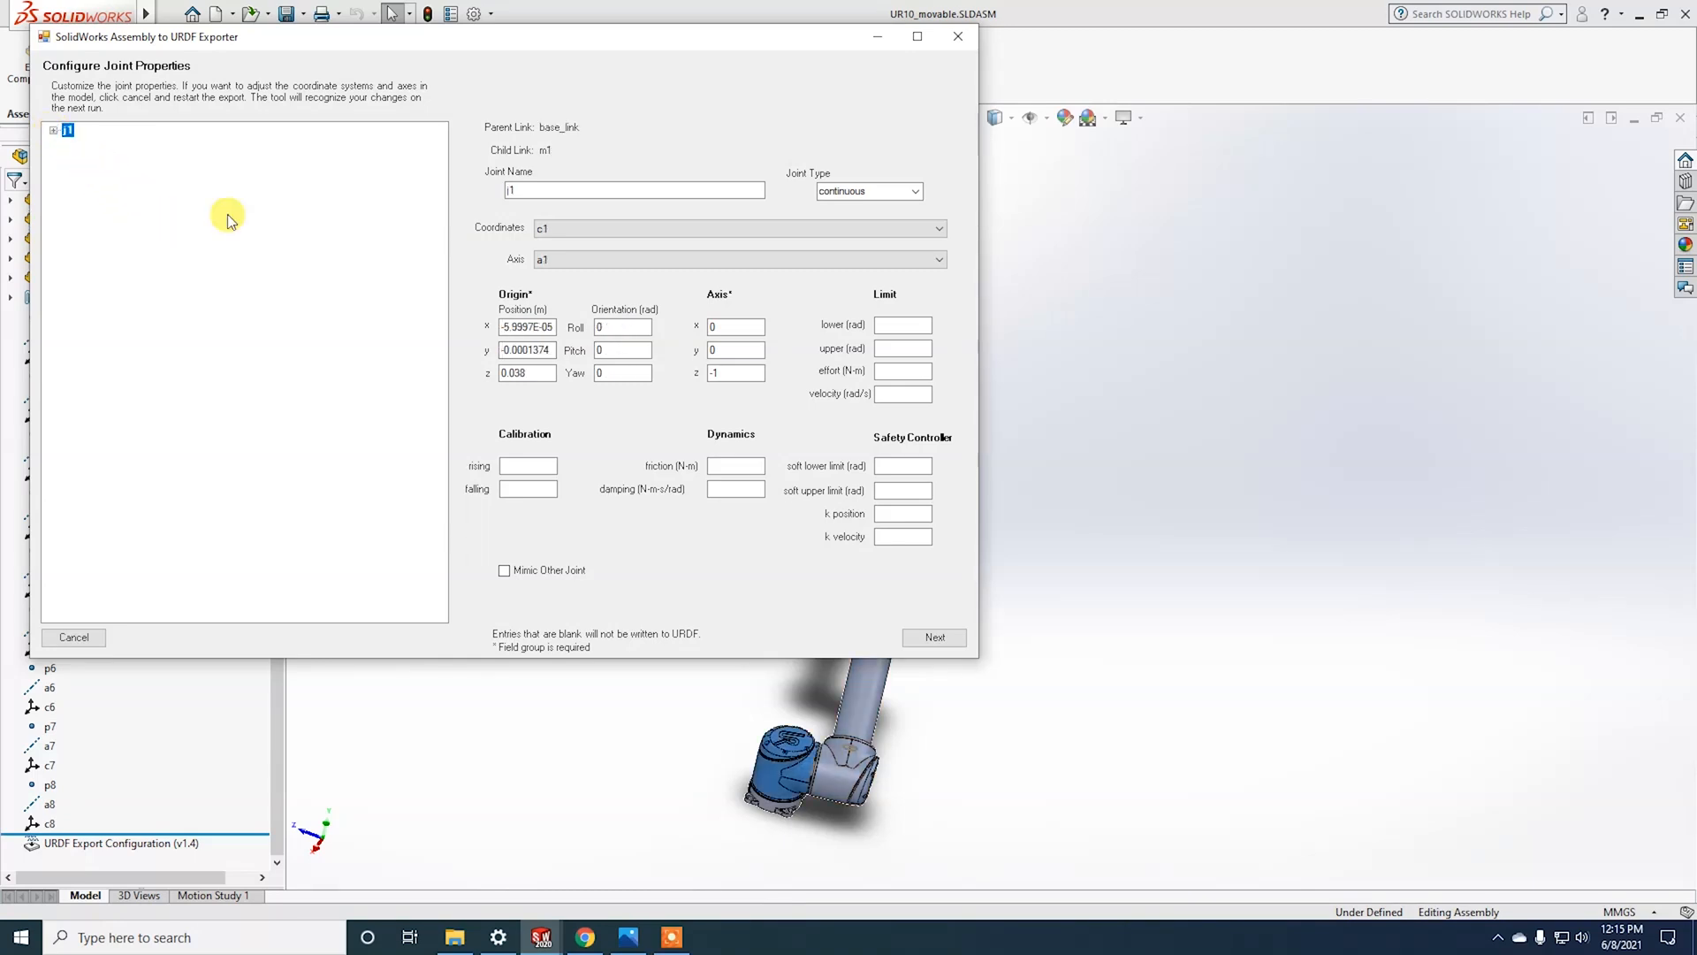
pyautogui.click(932, 637)
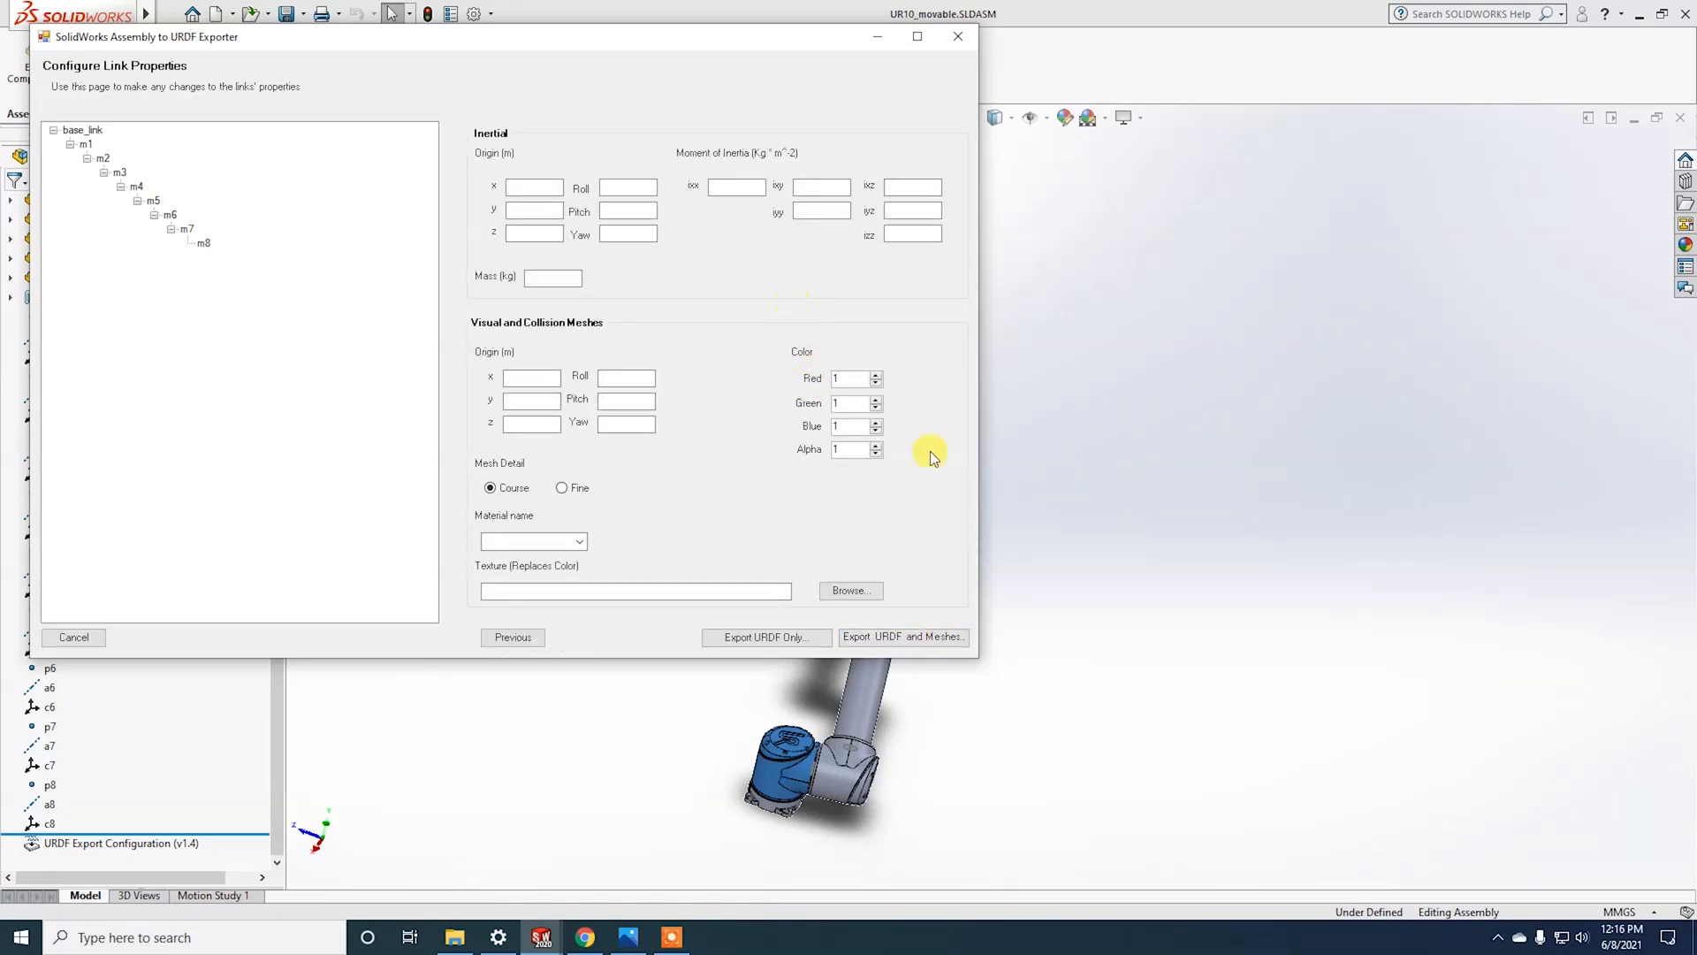
# Step: Export the URDF and meshes as ur_screen_new into the ur_screen2 folder in Downloads and bring the UR10_movable assembly window back
pyautogui.click(929, 636)
pyautogui.click(929, 637)
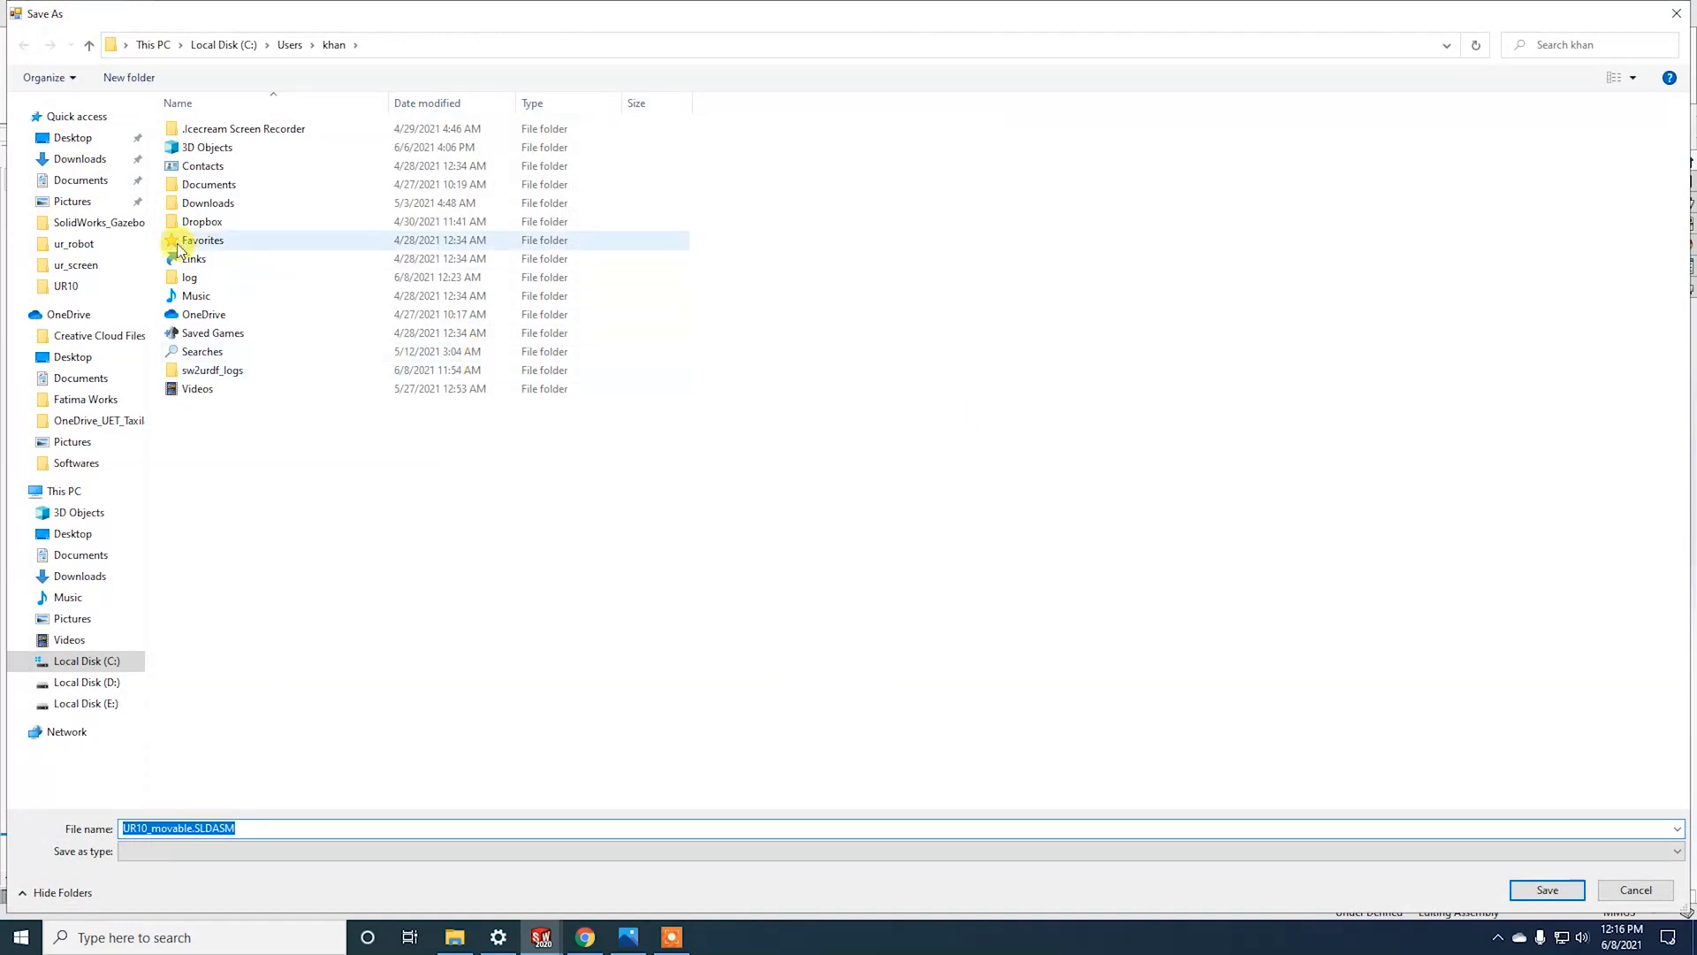
pyautogui.click(84, 575)
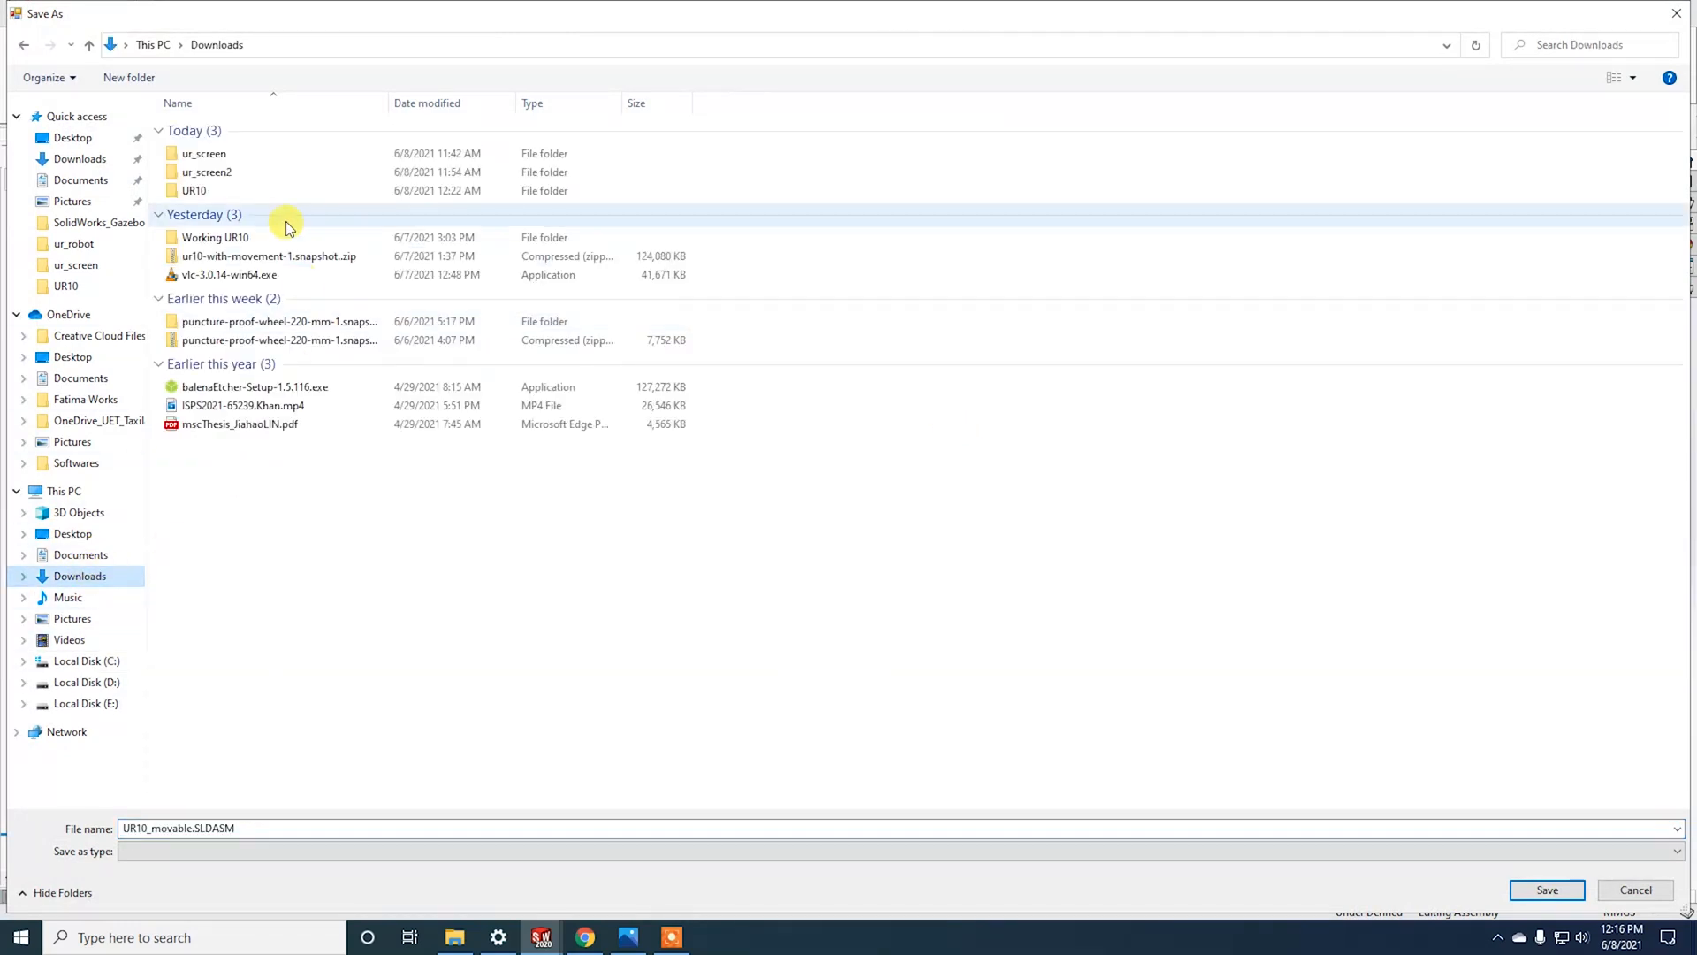
pyautogui.doubleClick(251, 173)
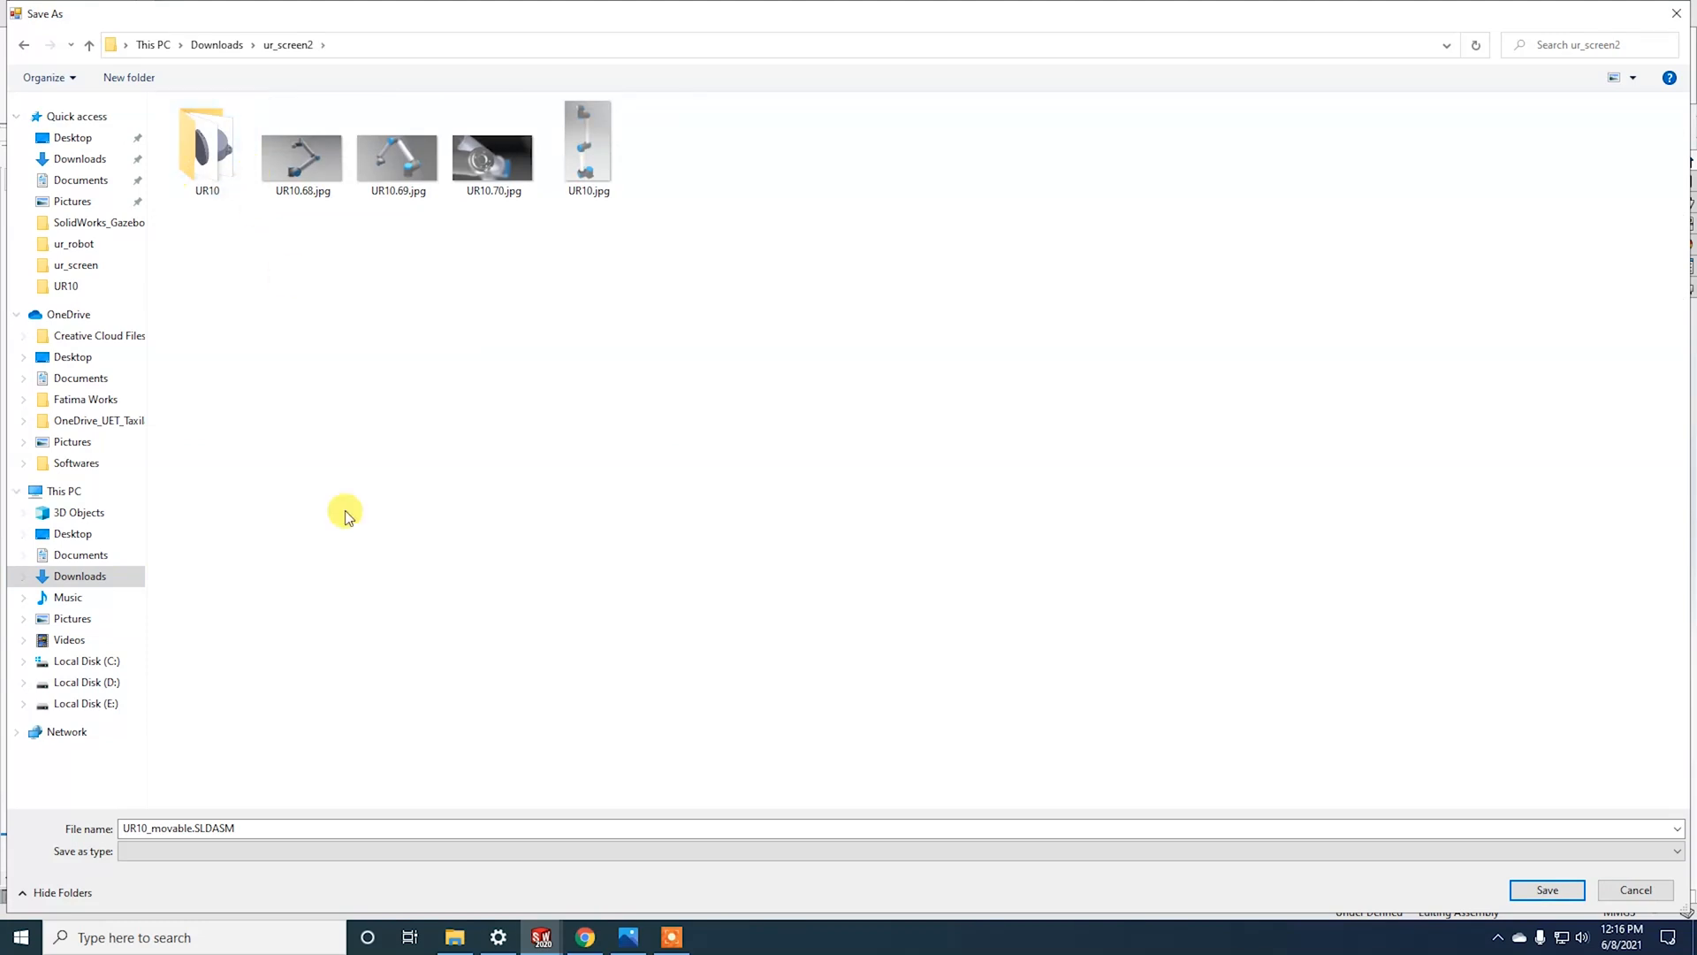
pyautogui.click(141, 827)
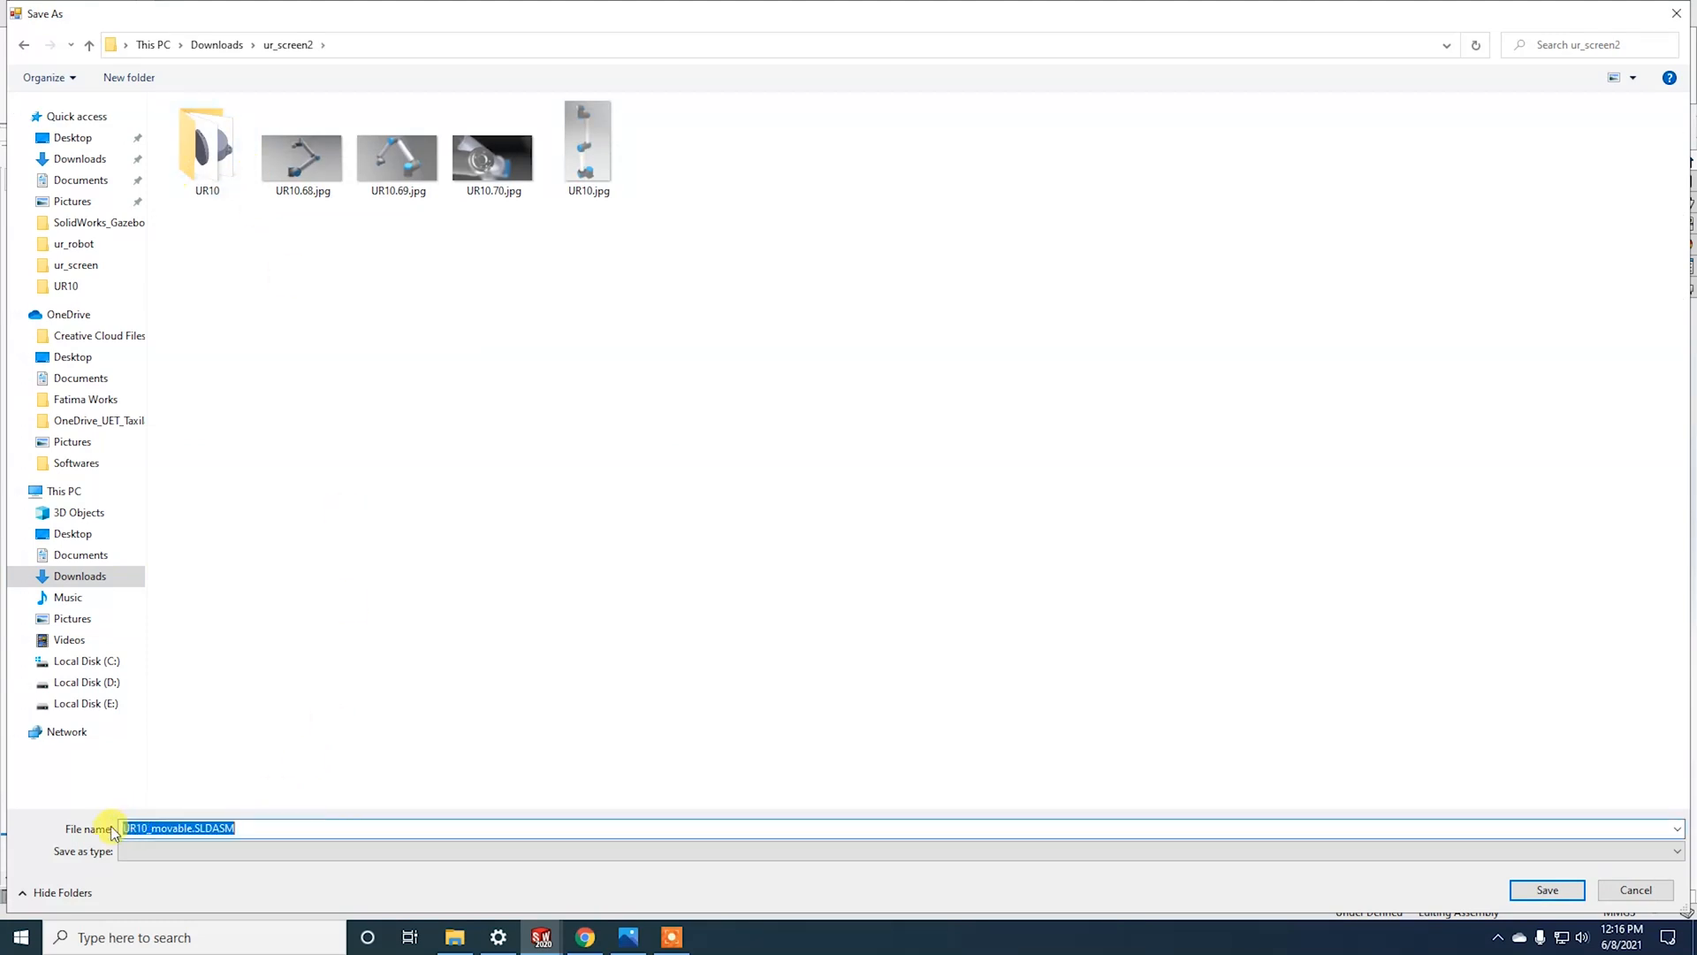
pyautogui.moveTo(206, 829); pyautogui.dragTo(60, 818)
pyautogui.write('ur_screen_new')
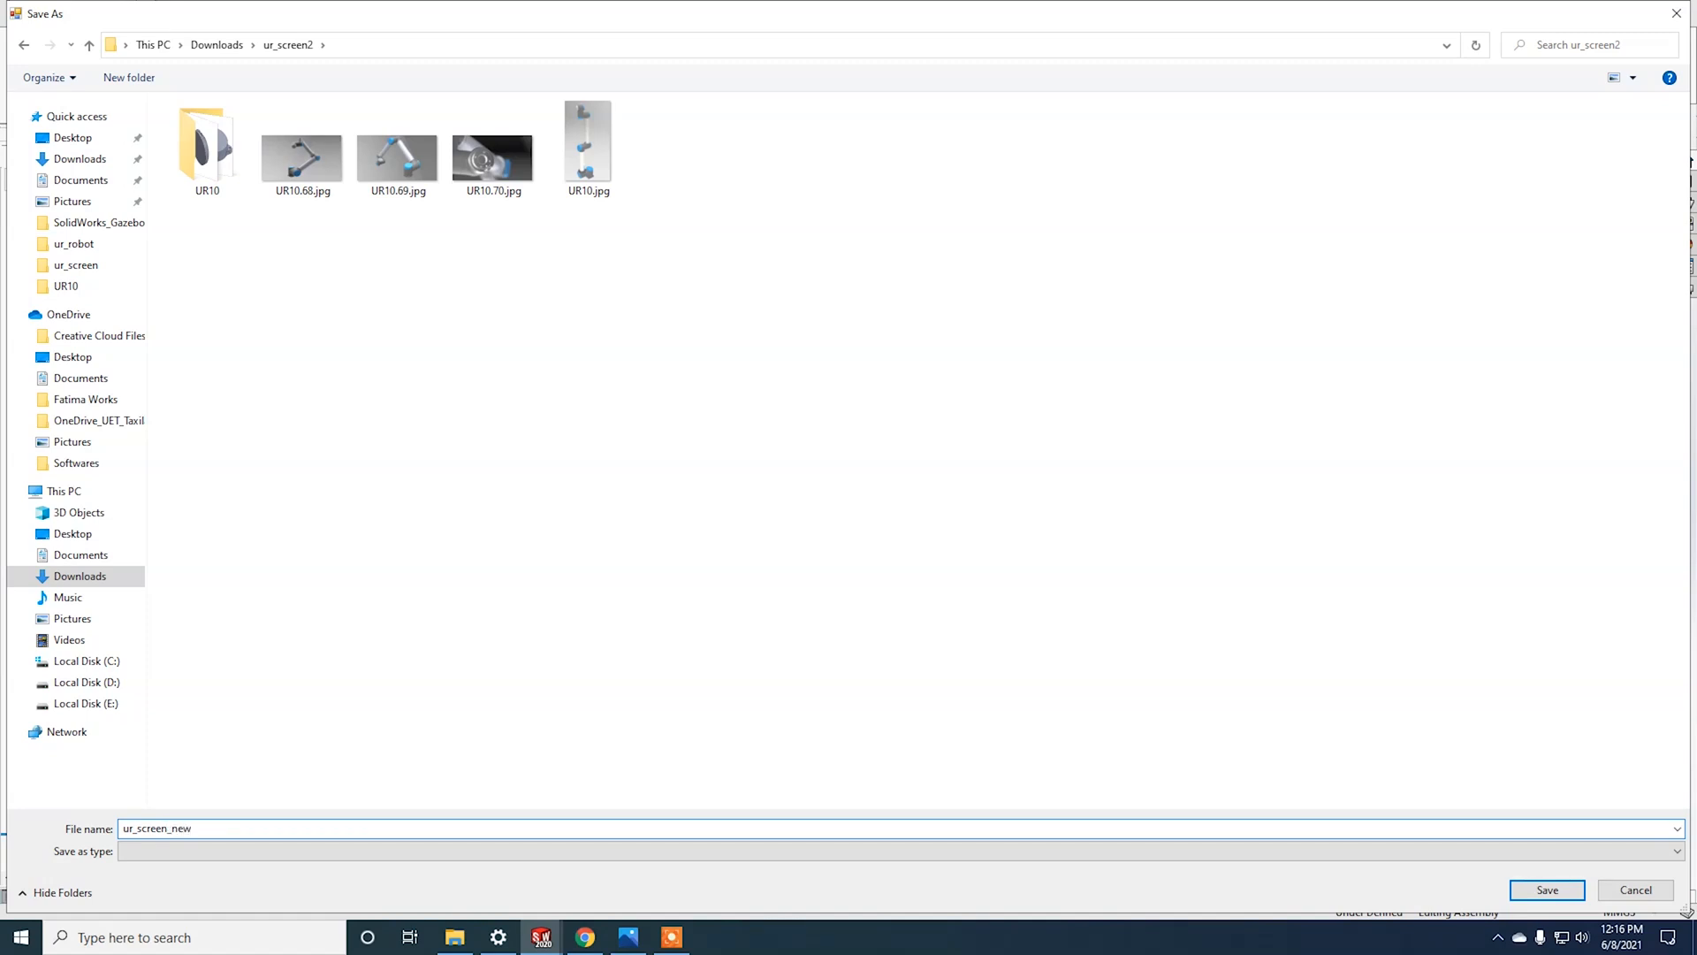
pyautogui.press('Return')
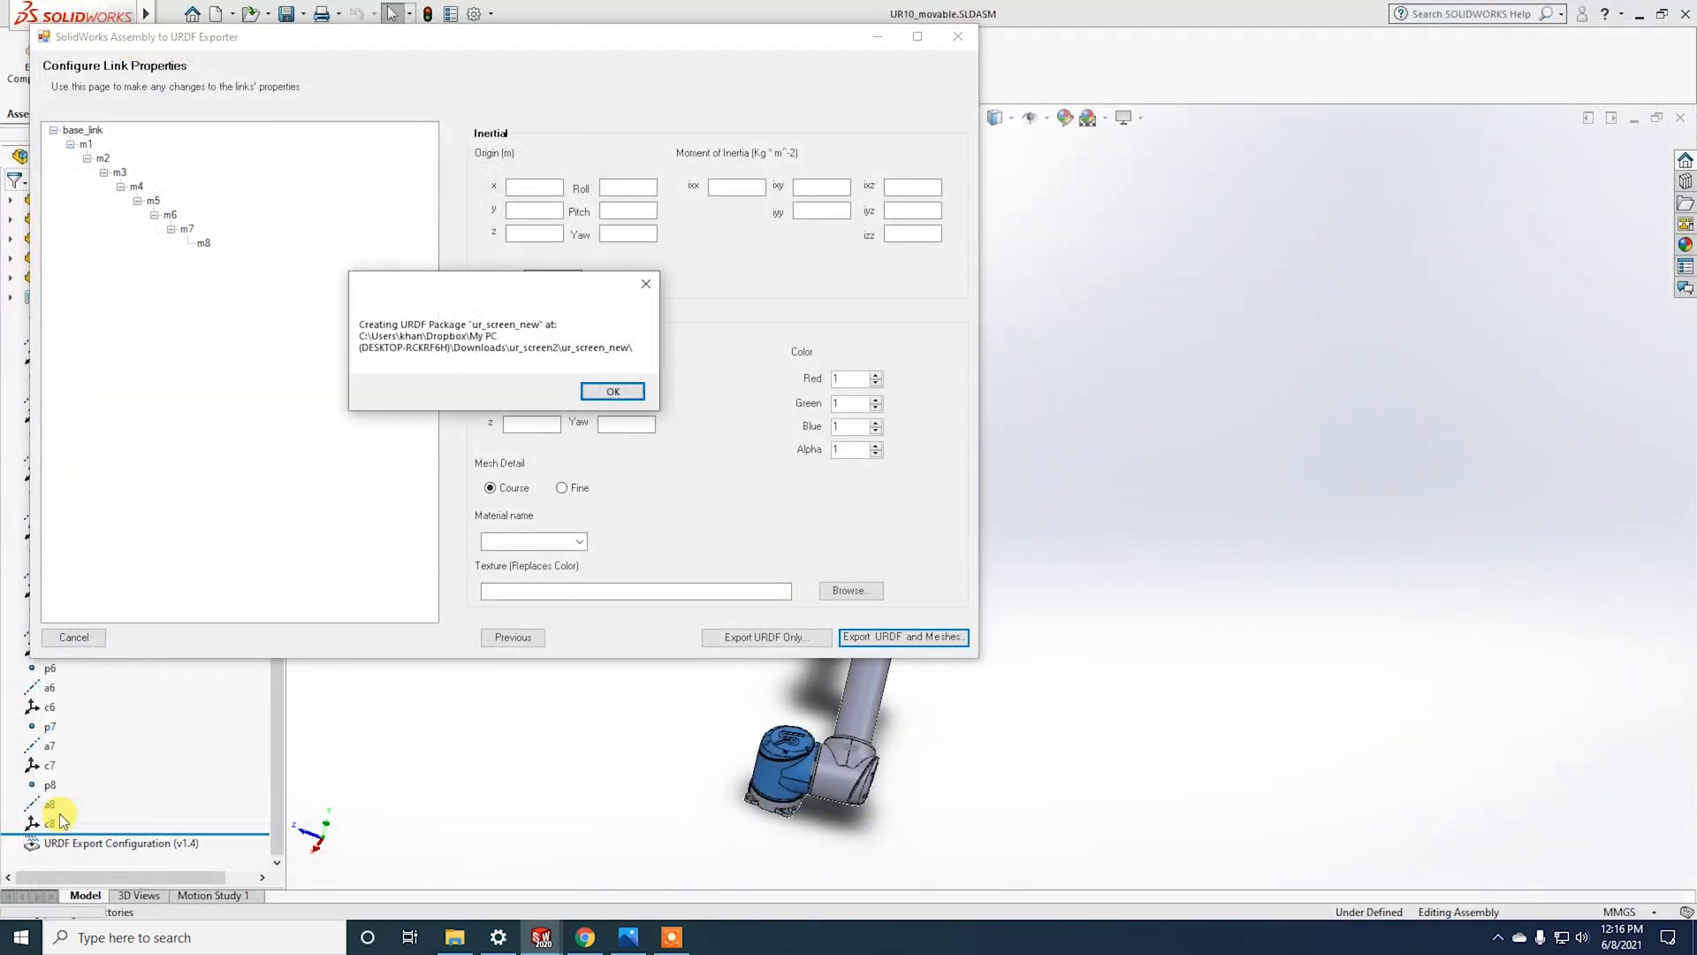
pyautogui.click(608, 391)
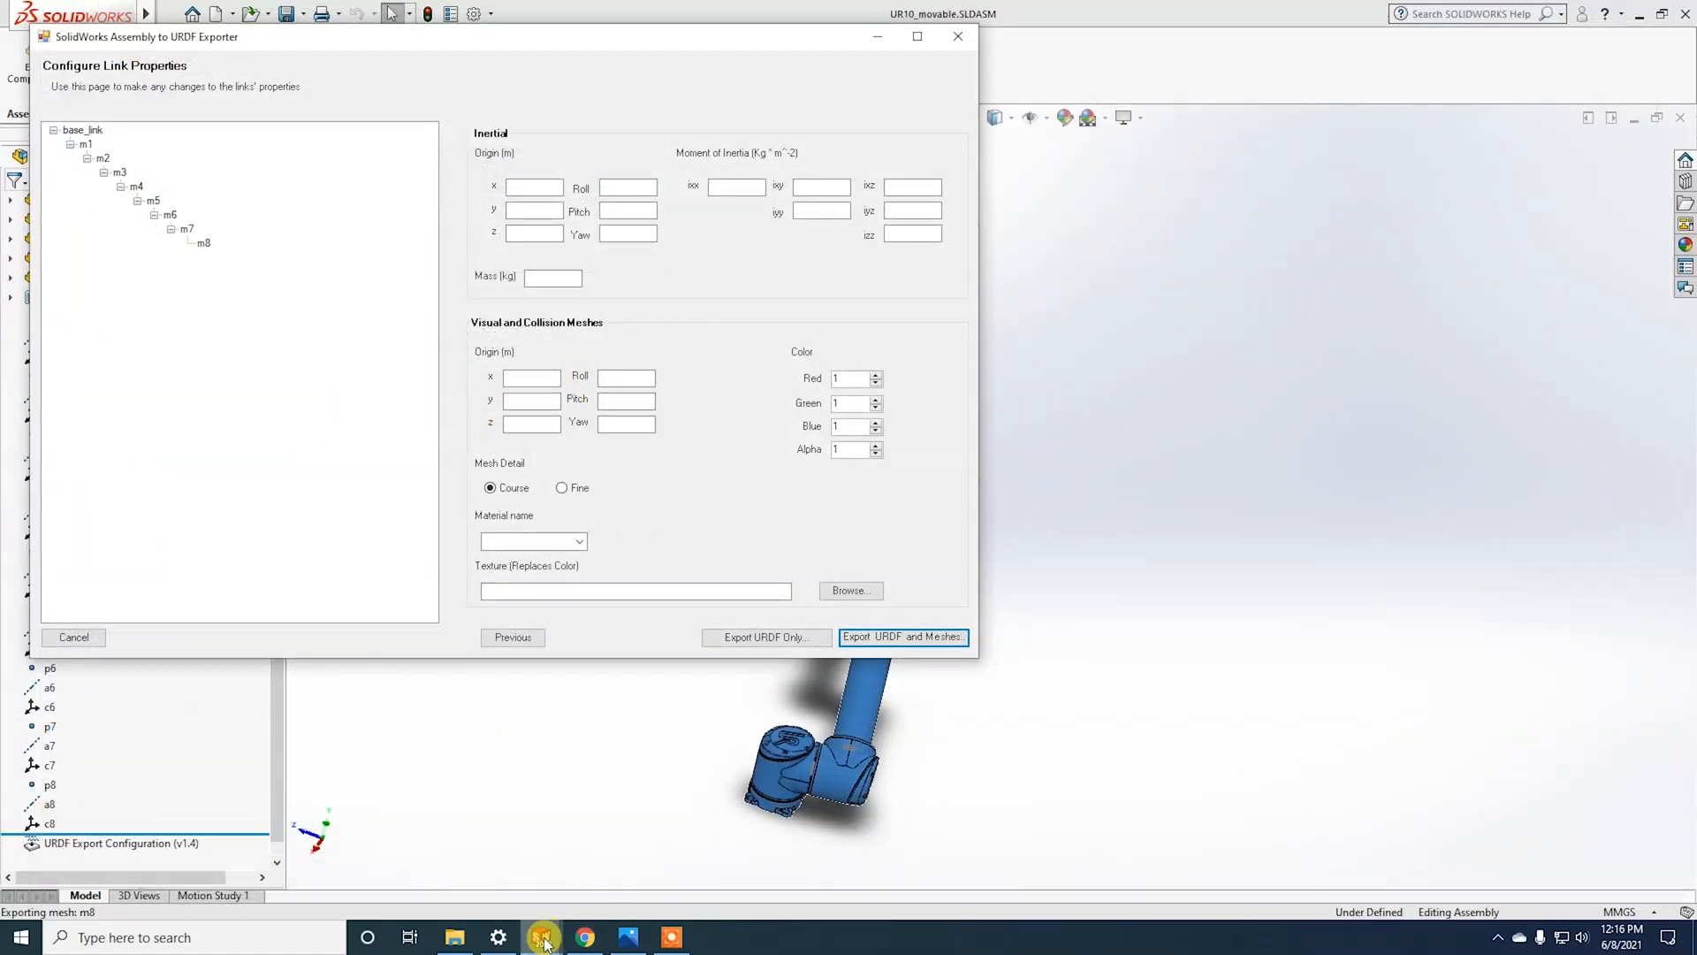
pyautogui.moveTo(541, 935)
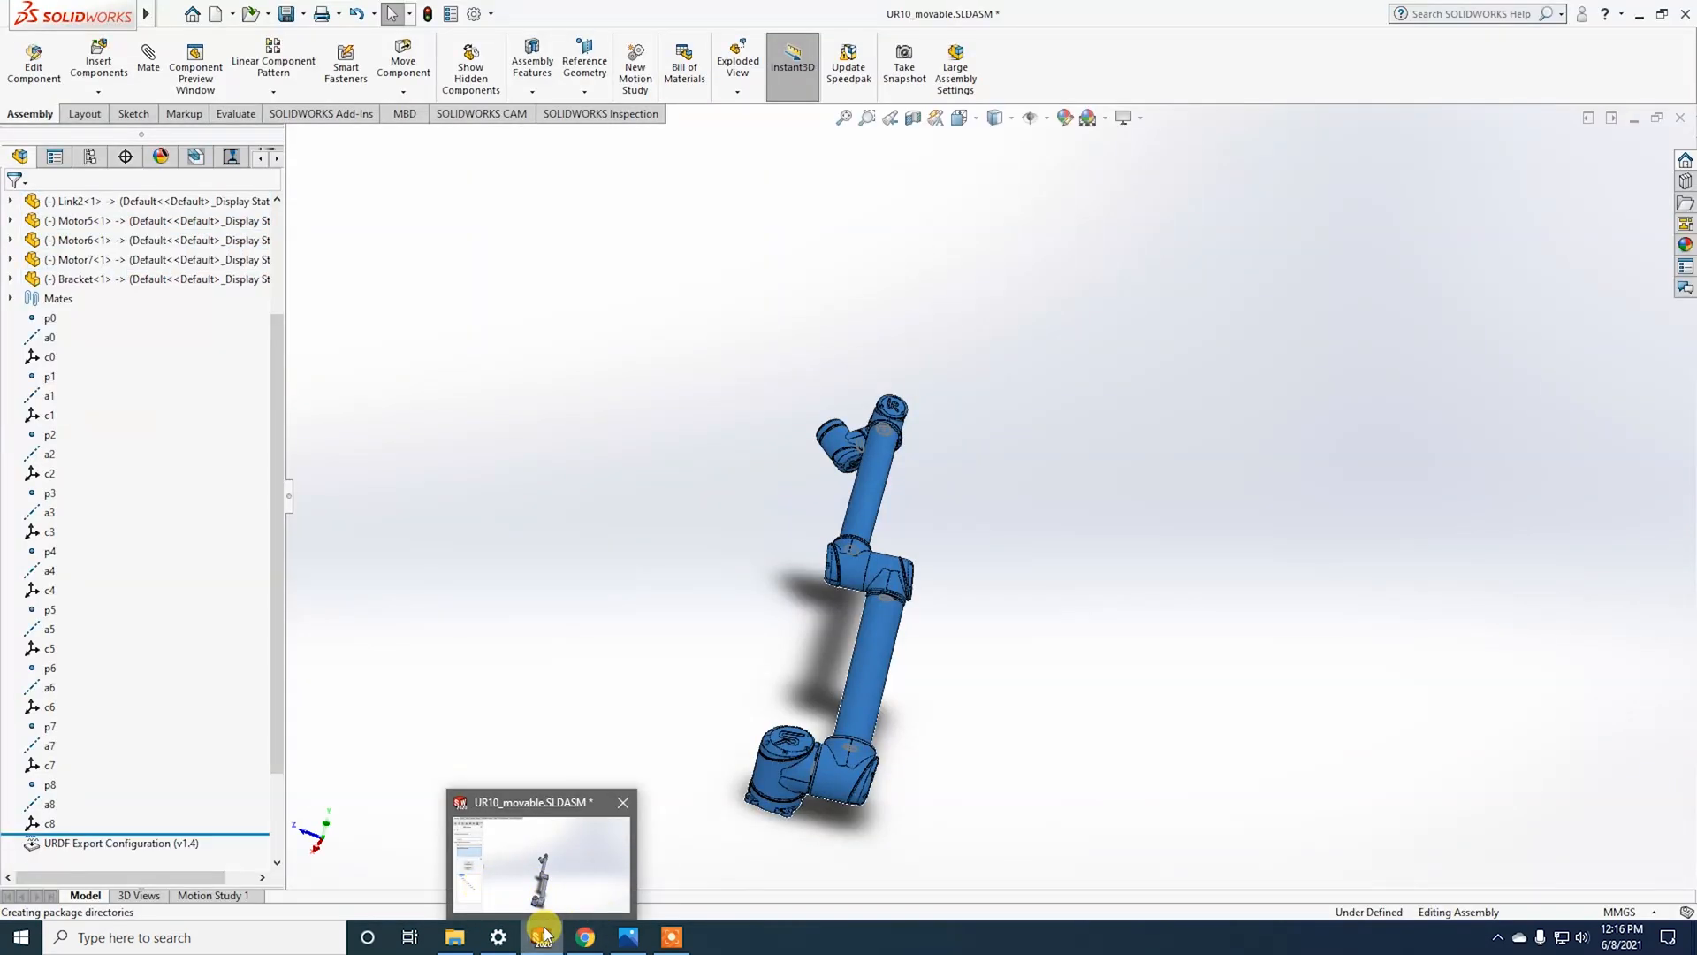
pyautogui.click(555, 863)
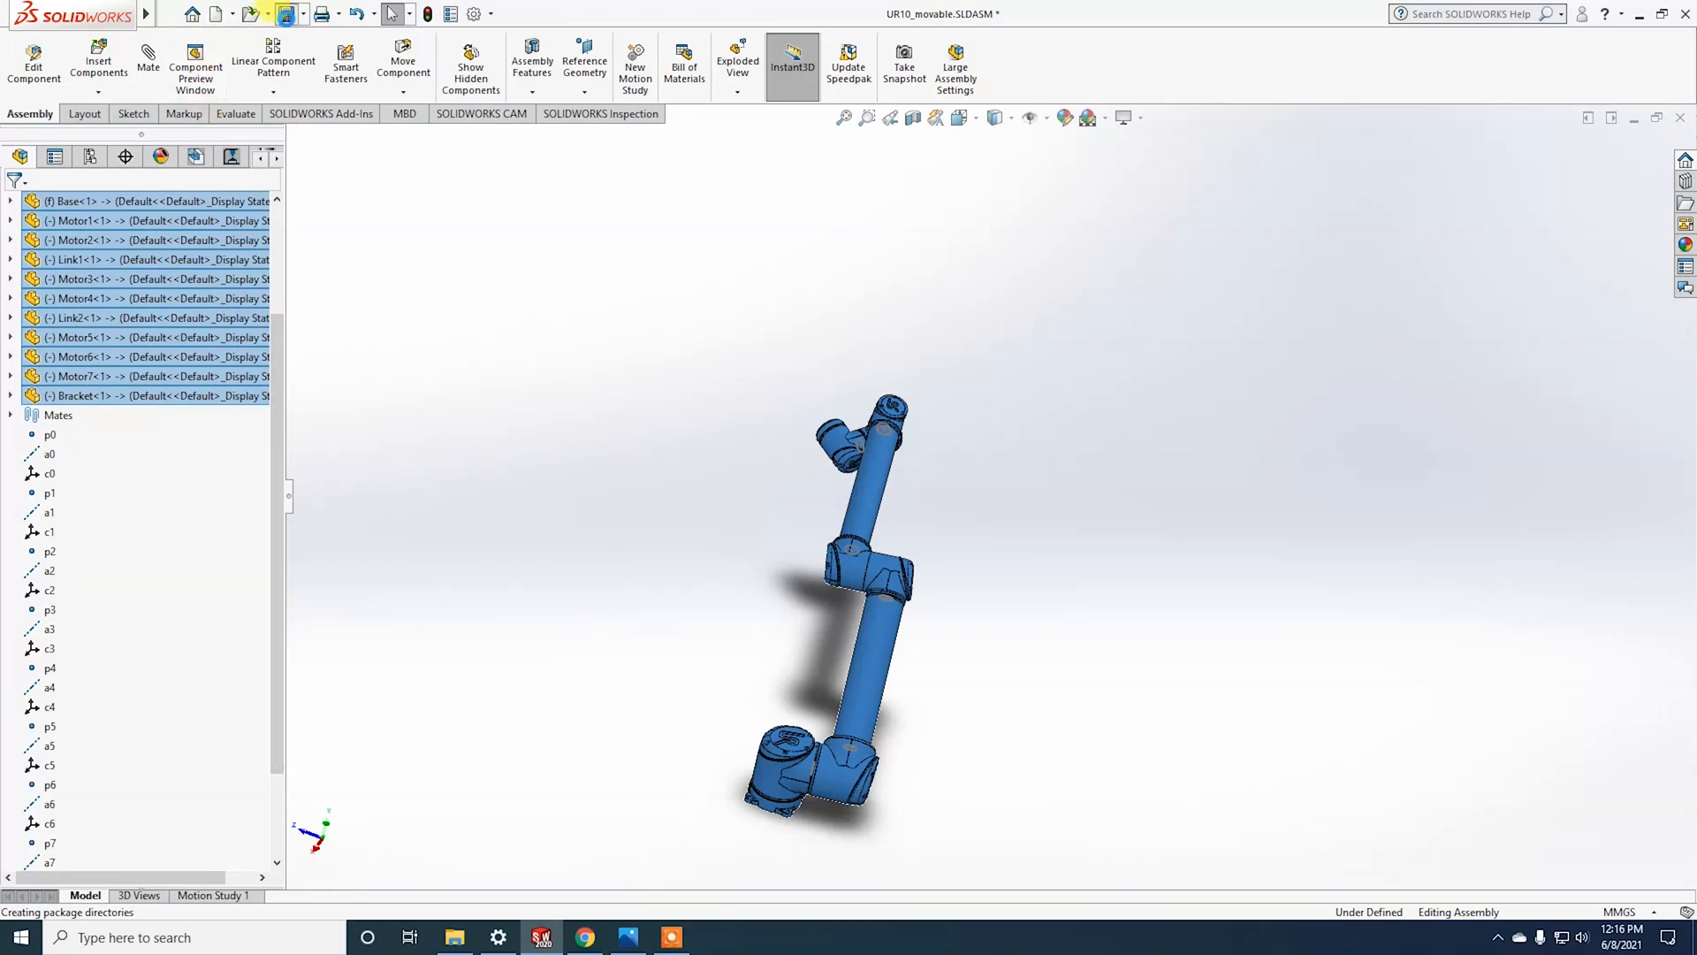
# Step: Save the assembly and open the exported ur_screen_new.urdf from the package's urdf folder in File Explorer
pyautogui.click(285, 14)
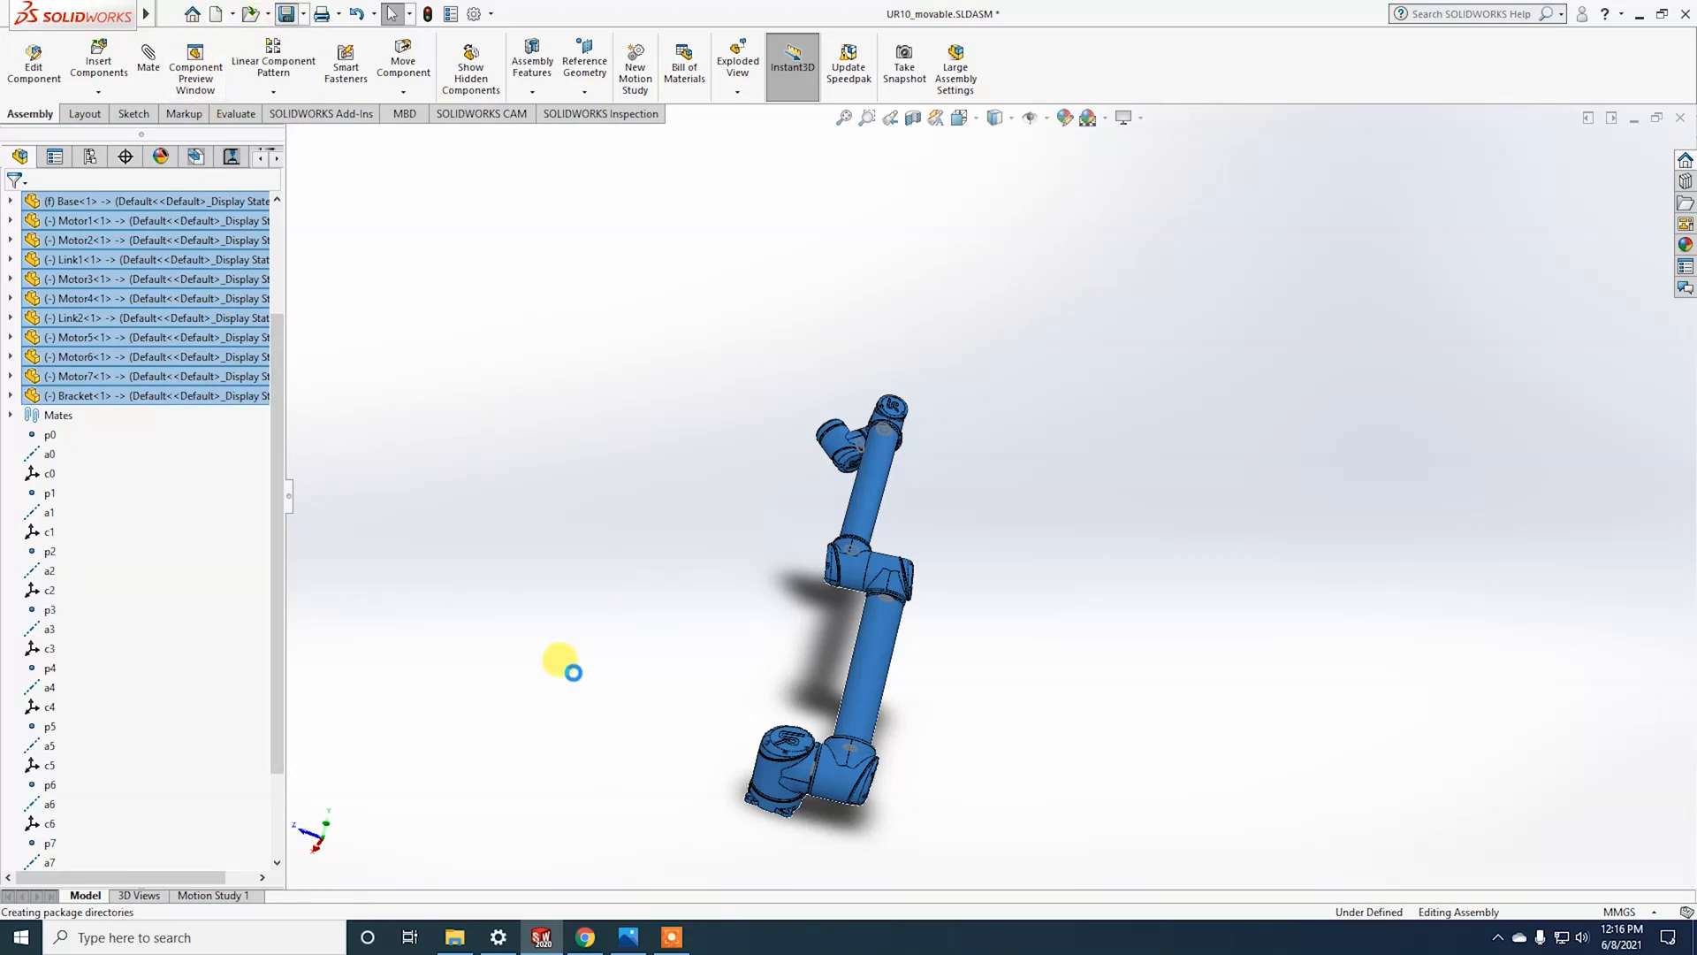
pyautogui.click(460, 935)
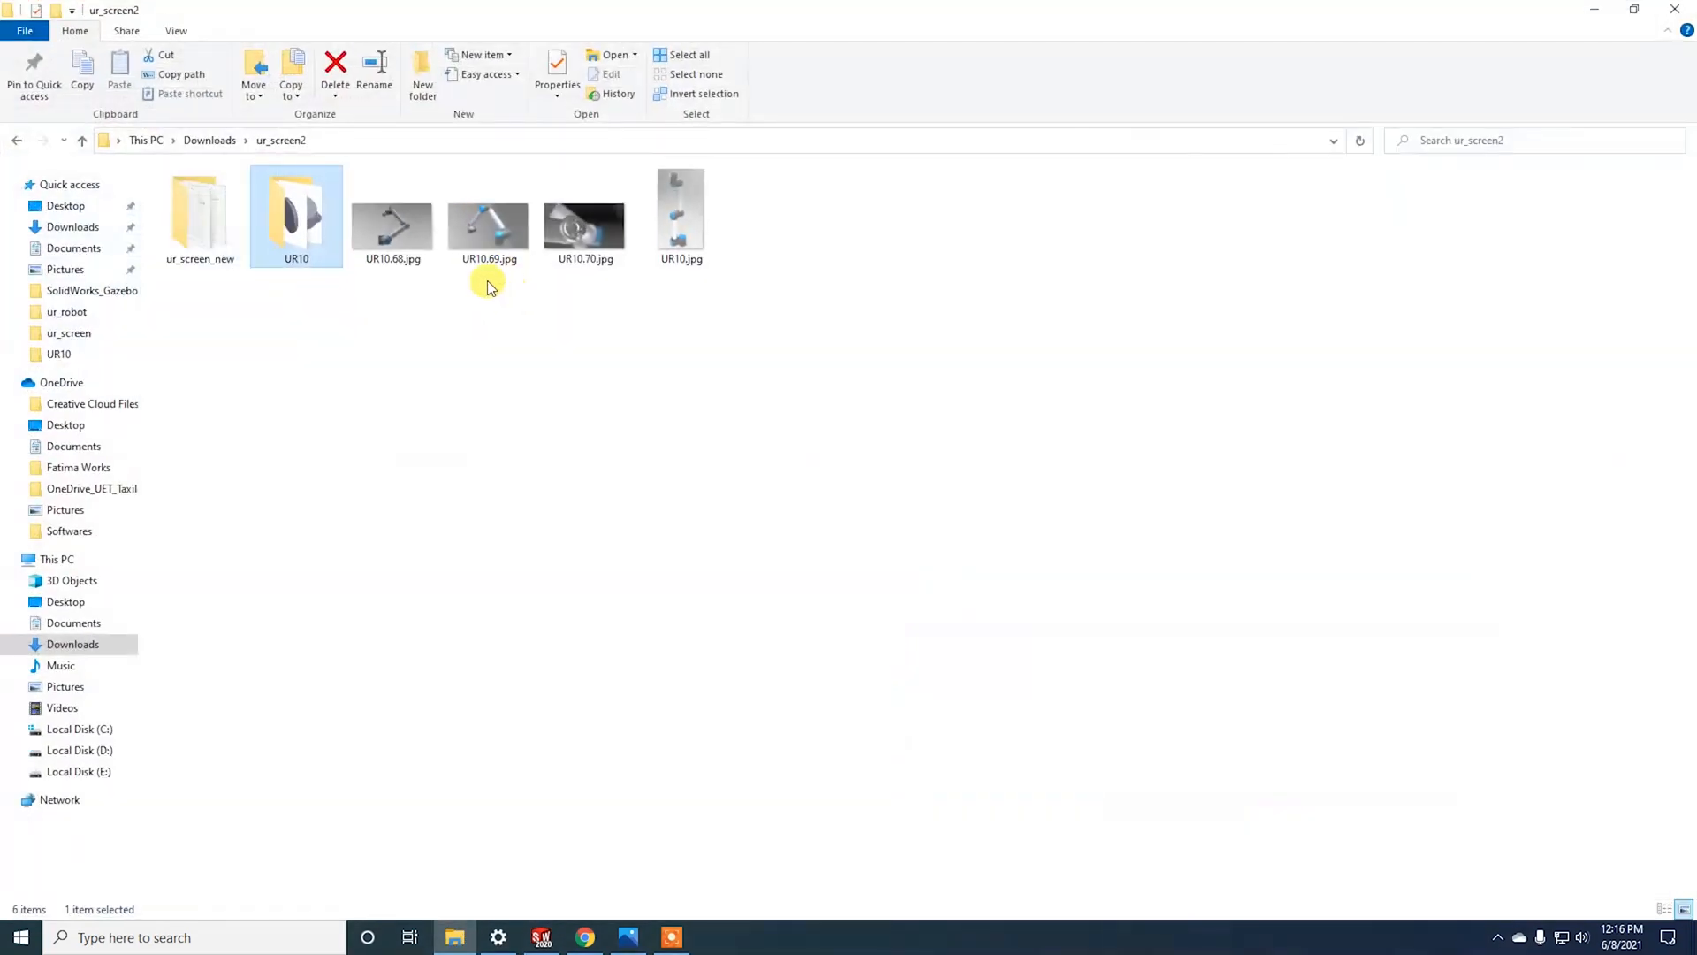
pyautogui.doubleClick(214, 224)
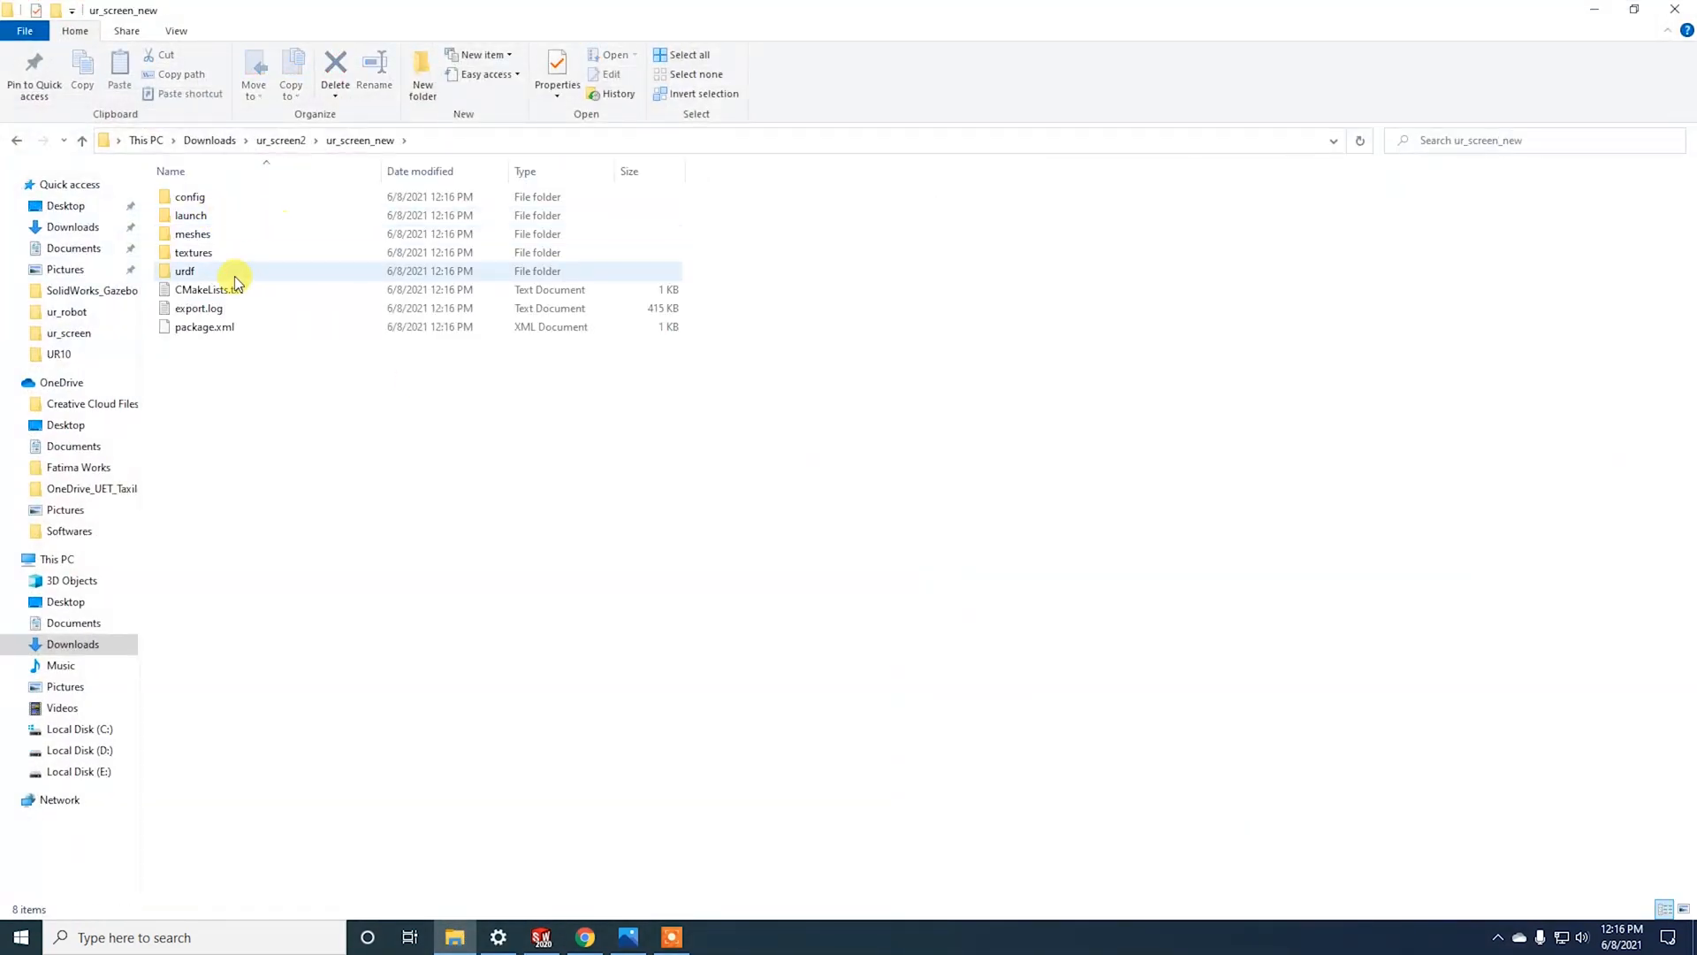
pyautogui.doubleClick(233, 273)
pyautogui.doubleClick(217, 216)
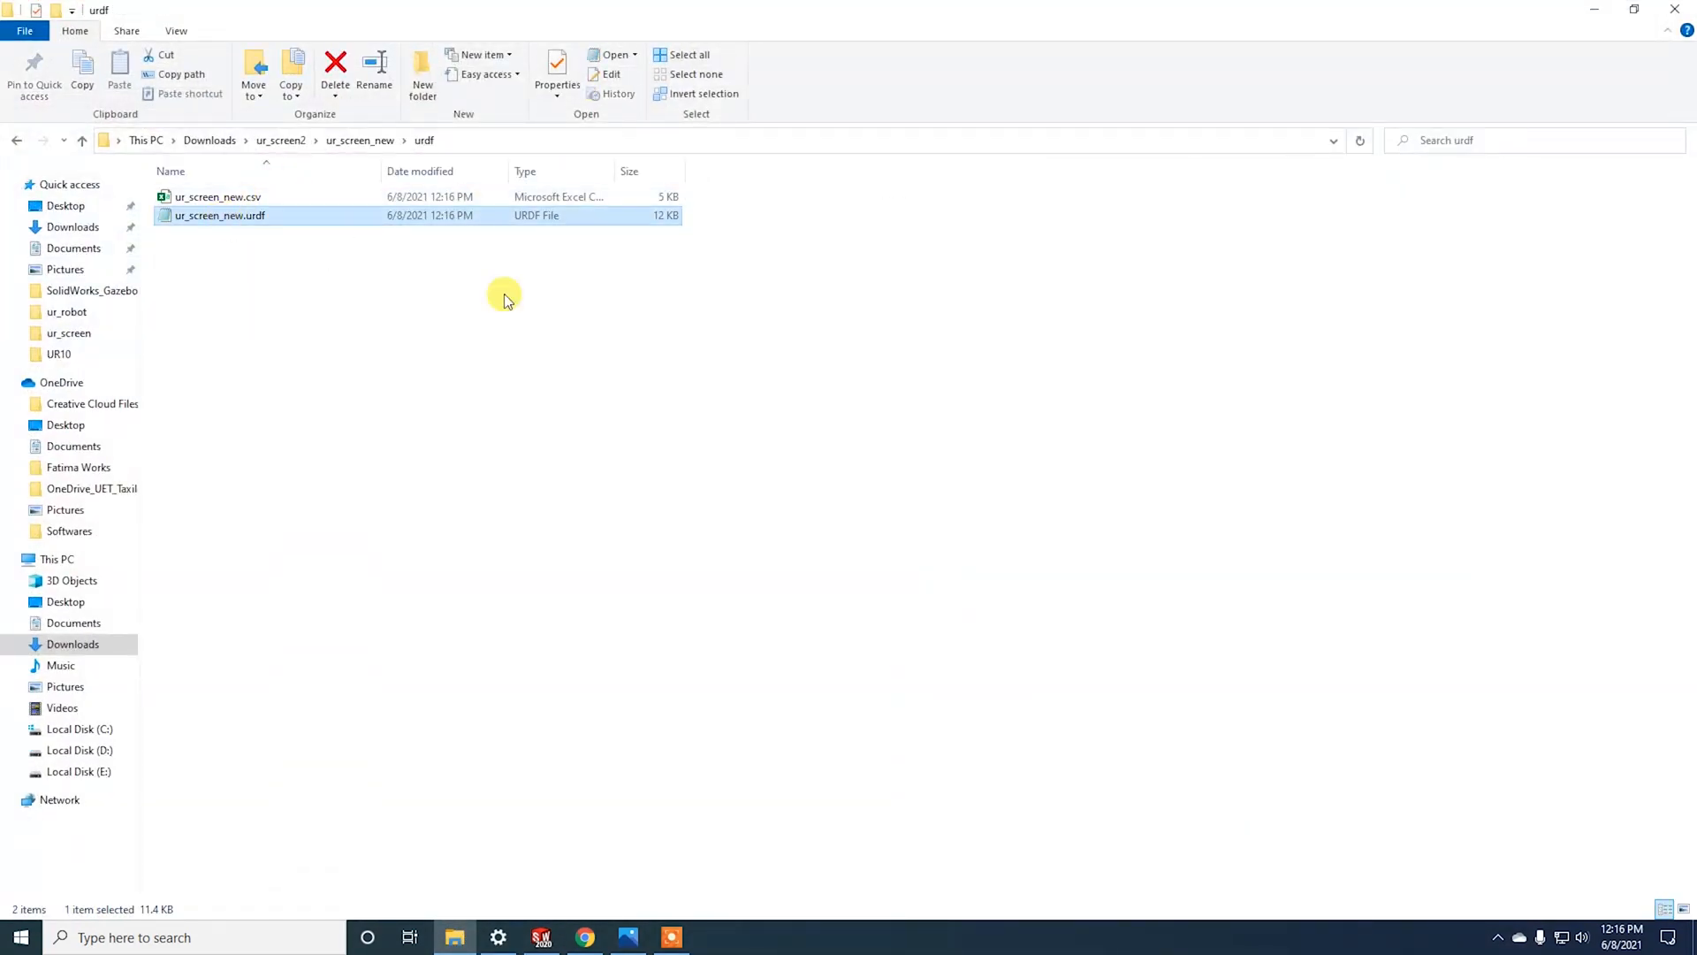
# Step: Look through the link and joint definitions in the exported URDF file and close it
pyautogui.scroll(-5, 700, 489)
pyautogui.scroll(-20, 698, 487)
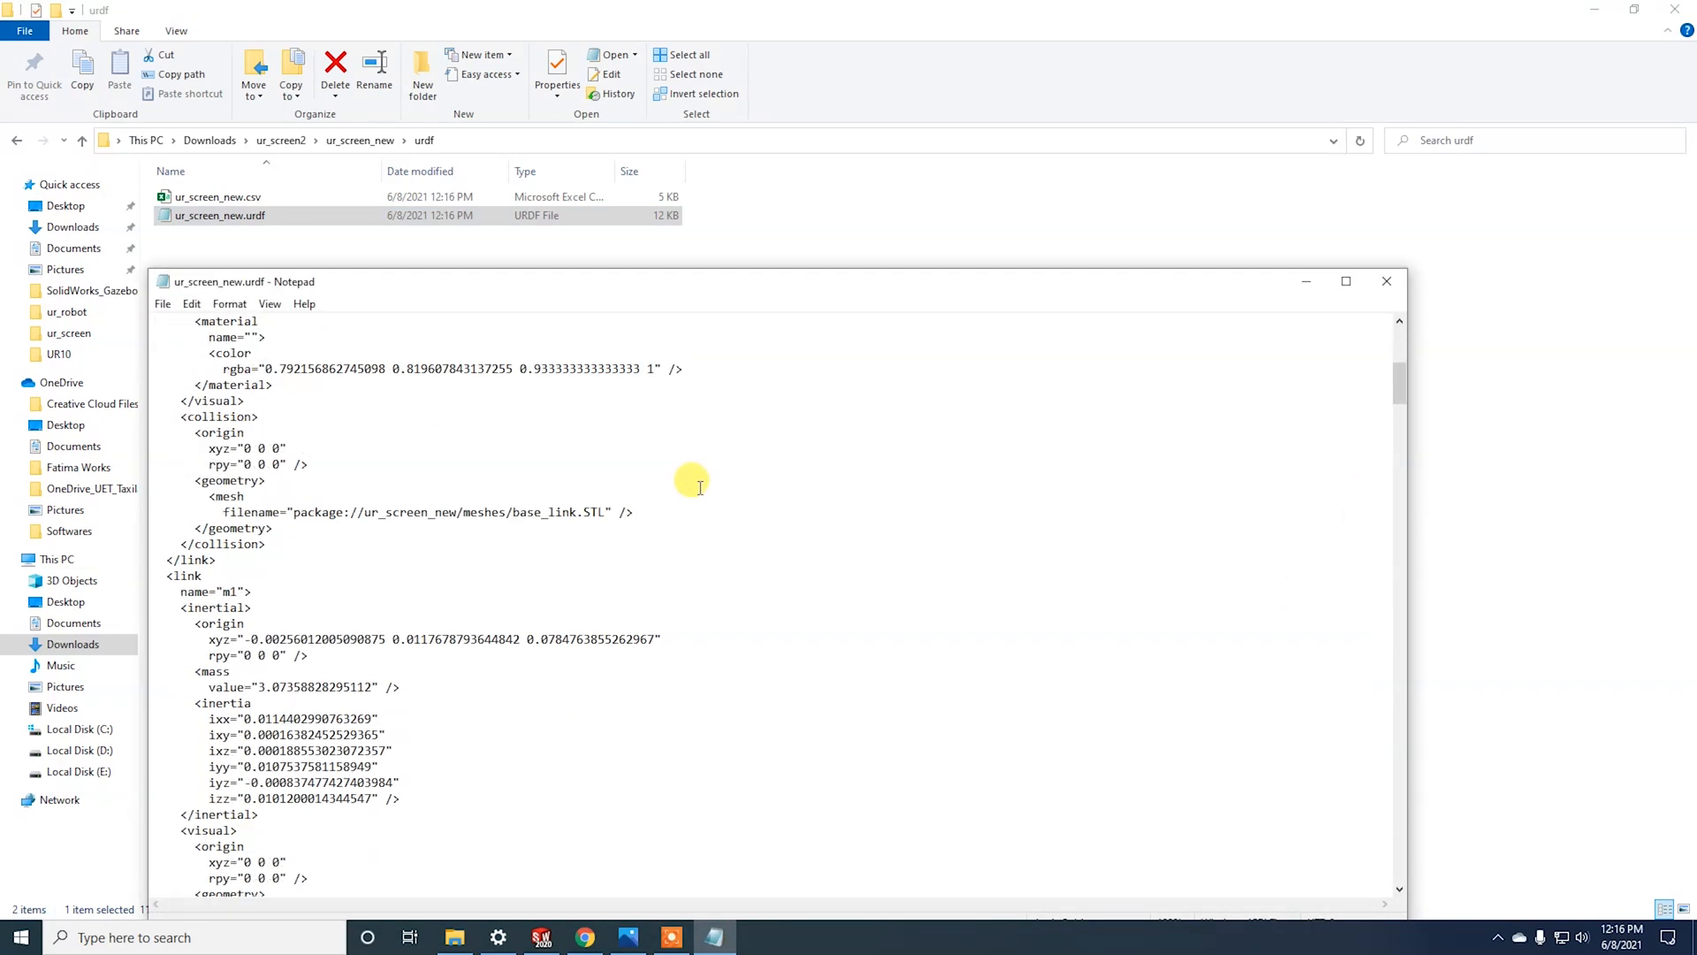
pyautogui.scroll(-3, 694, 483)
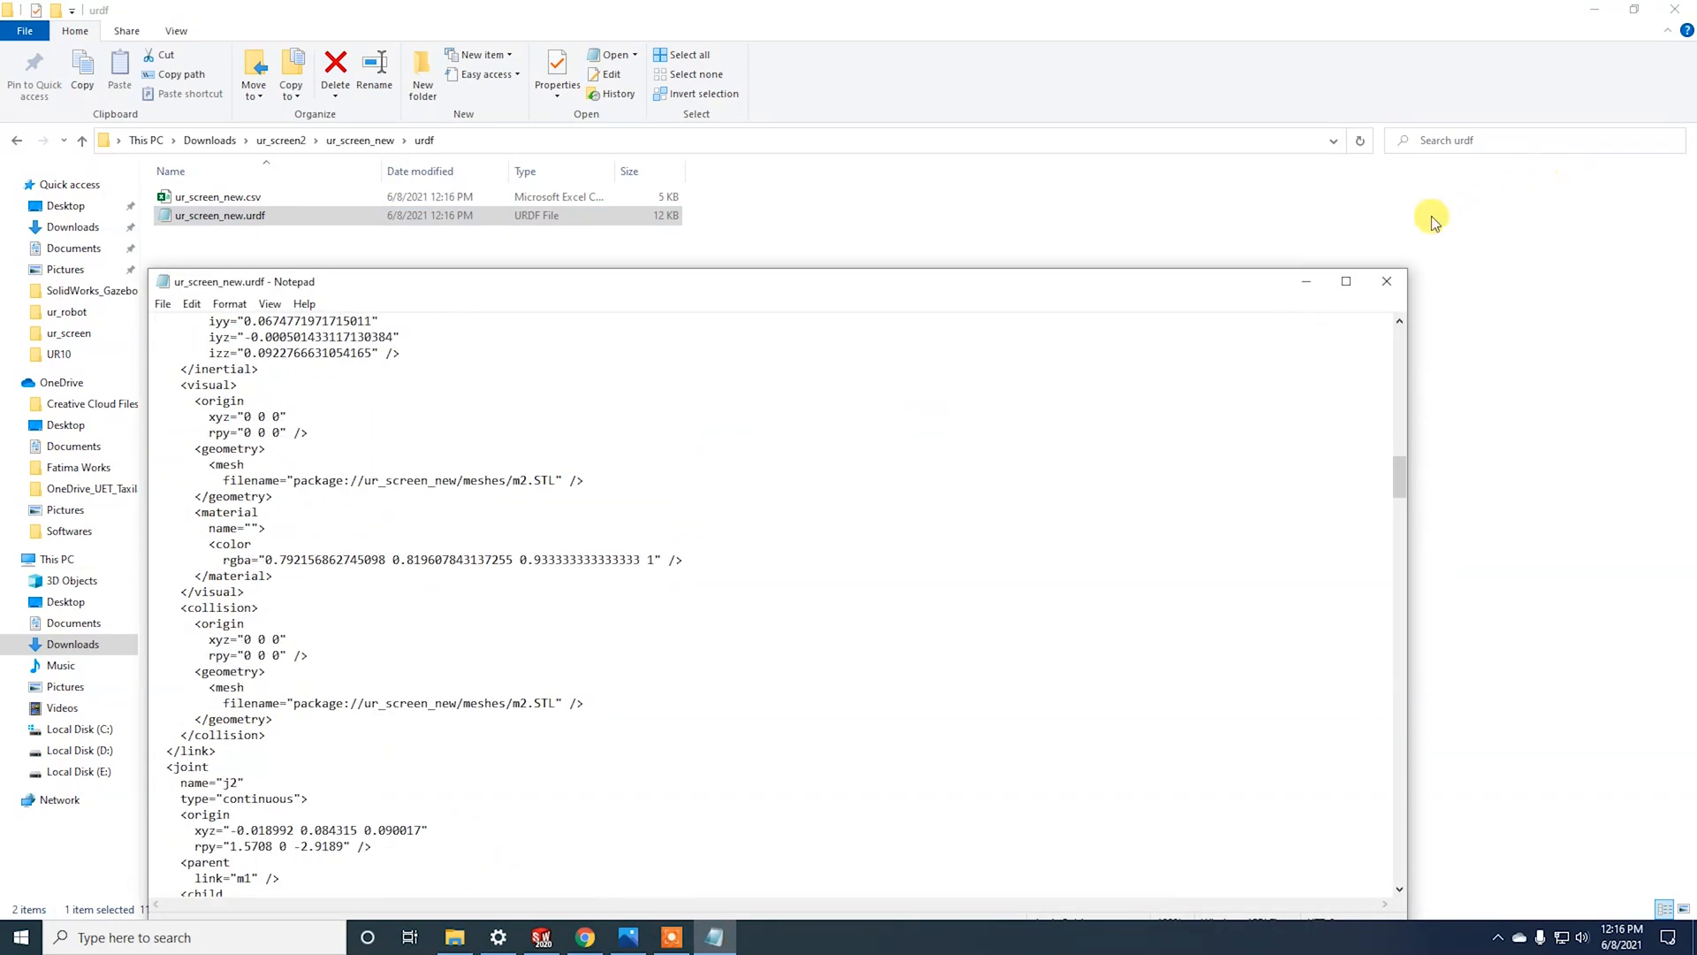
pyautogui.click(1387, 281)
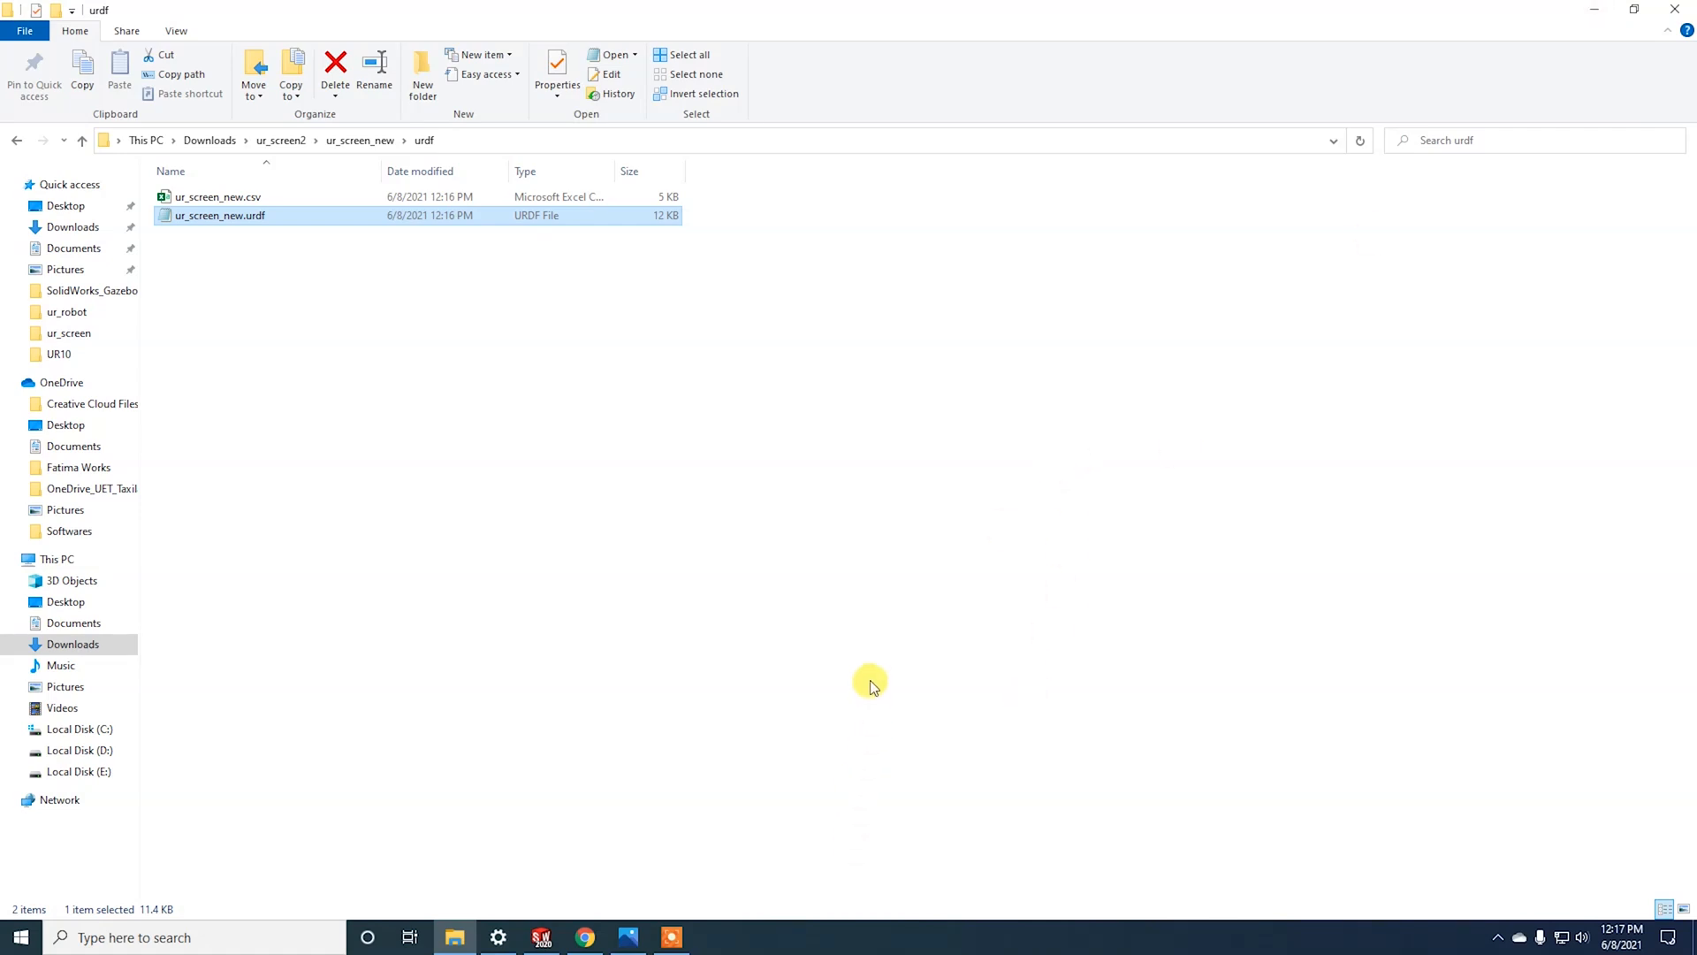
# Step: Copy the ur_screen2 folder located in Downloads for transfer to the Ubuntu machine
pyautogui.click(283, 142)
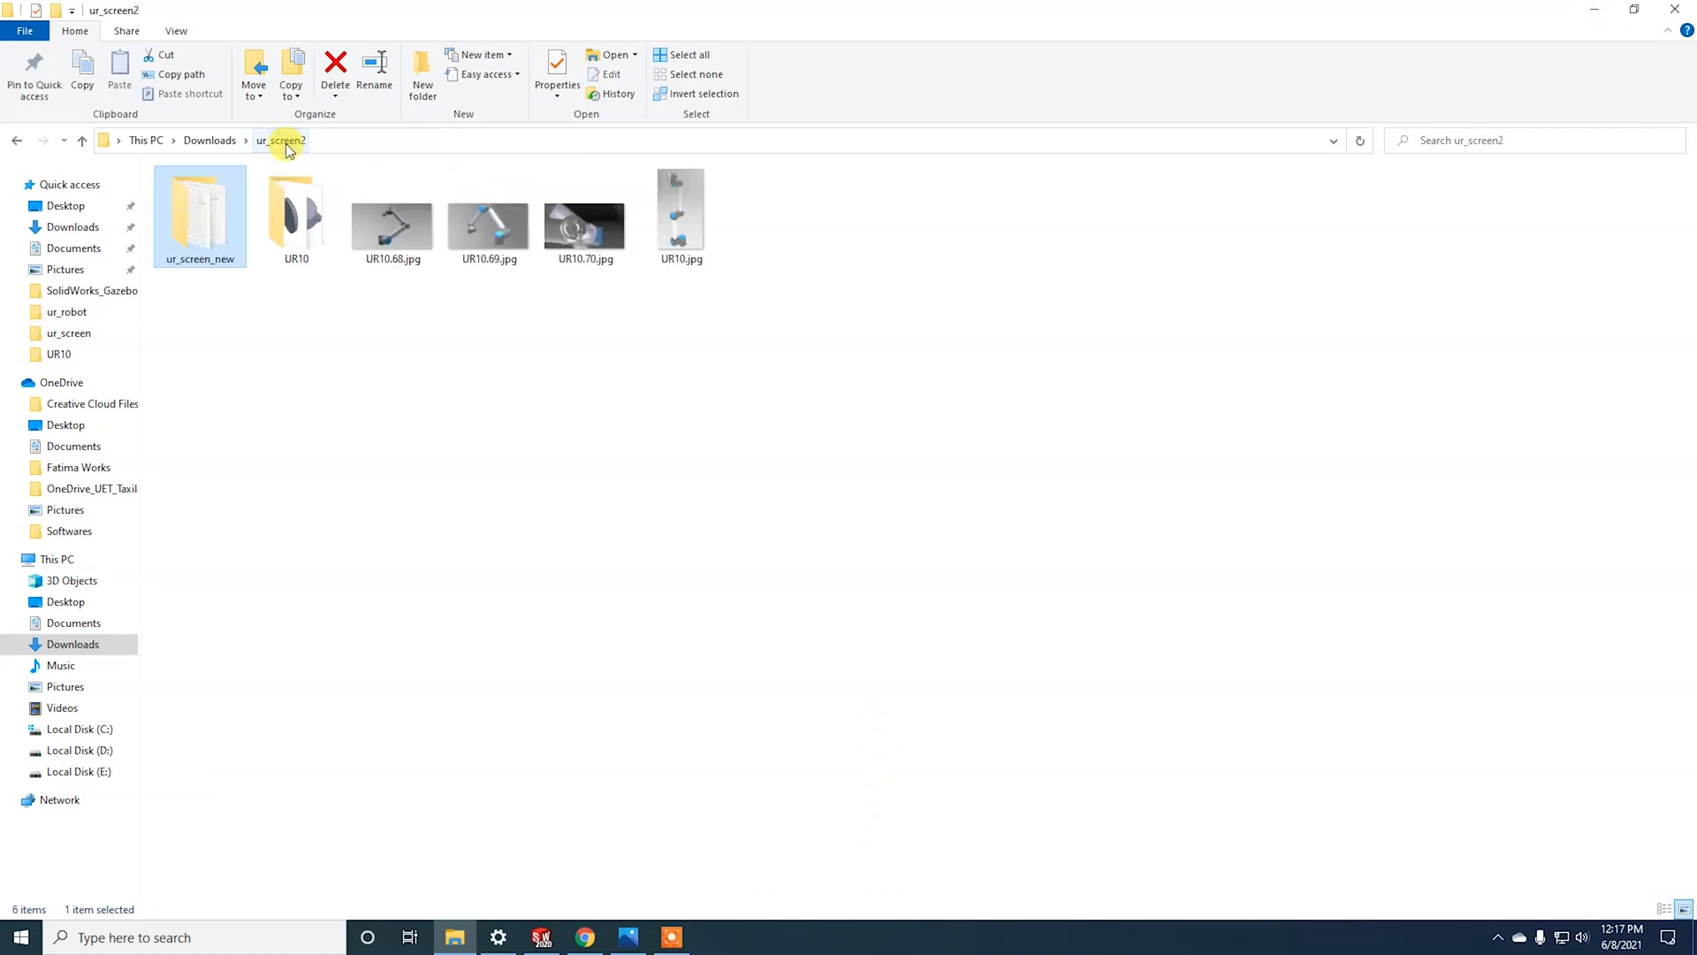
pyautogui.click(209, 141)
pyautogui.rightClick(212, 221)
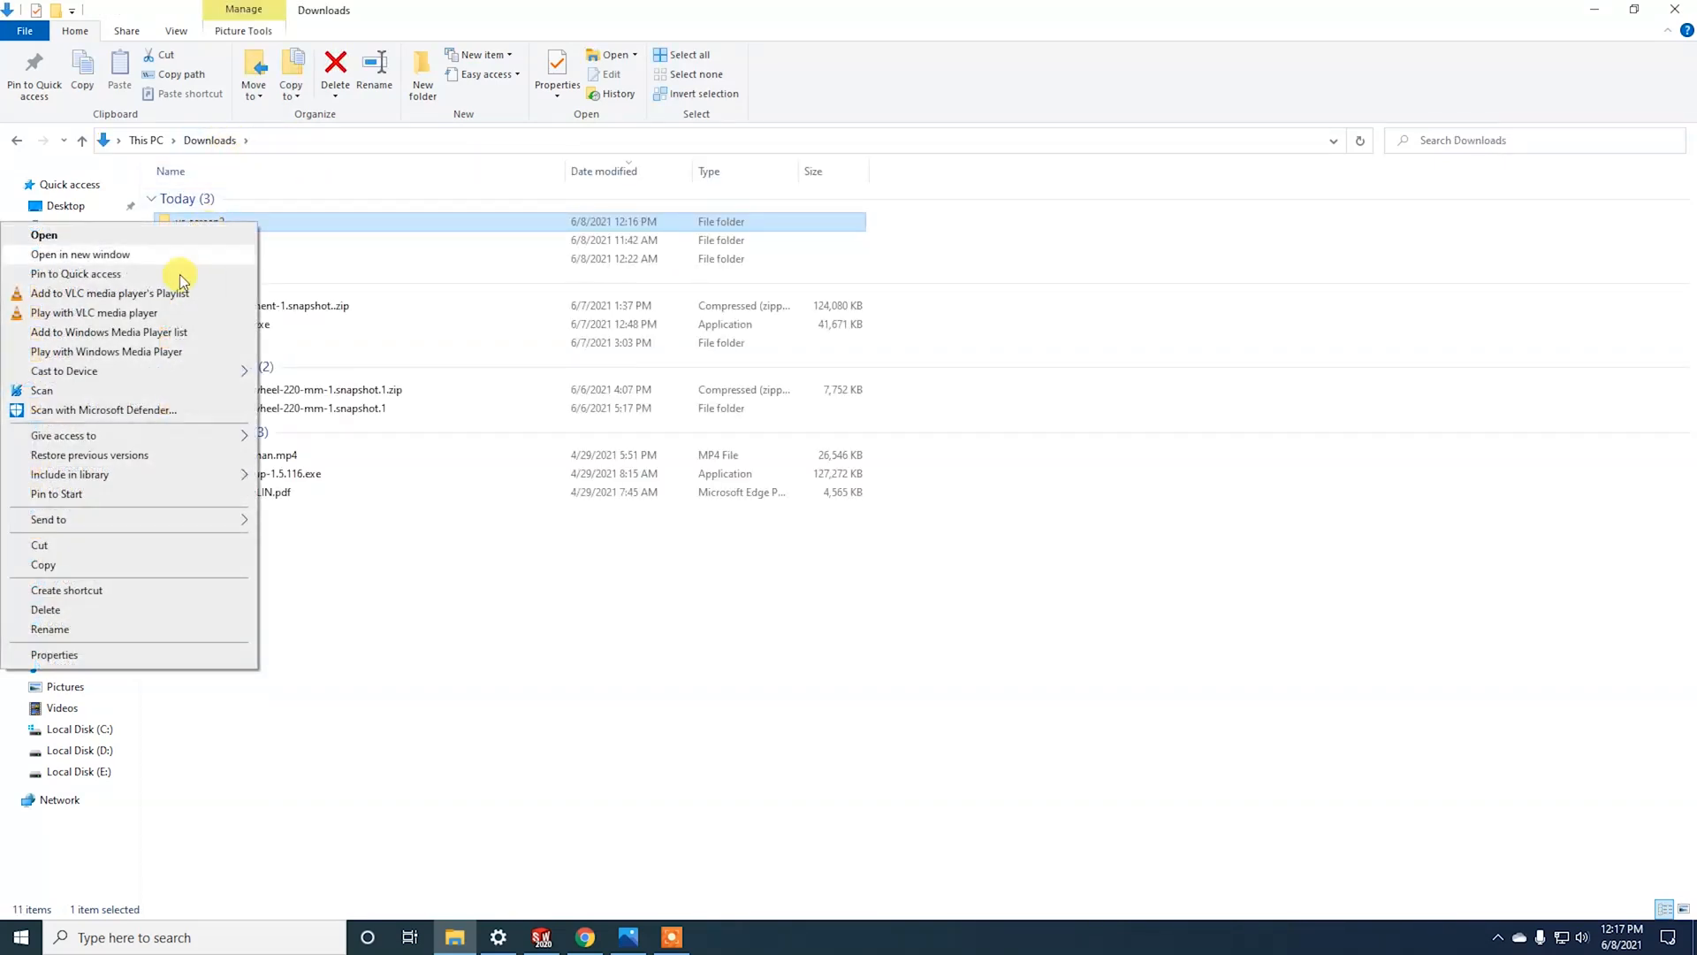
pyautogui.click(106, 566)
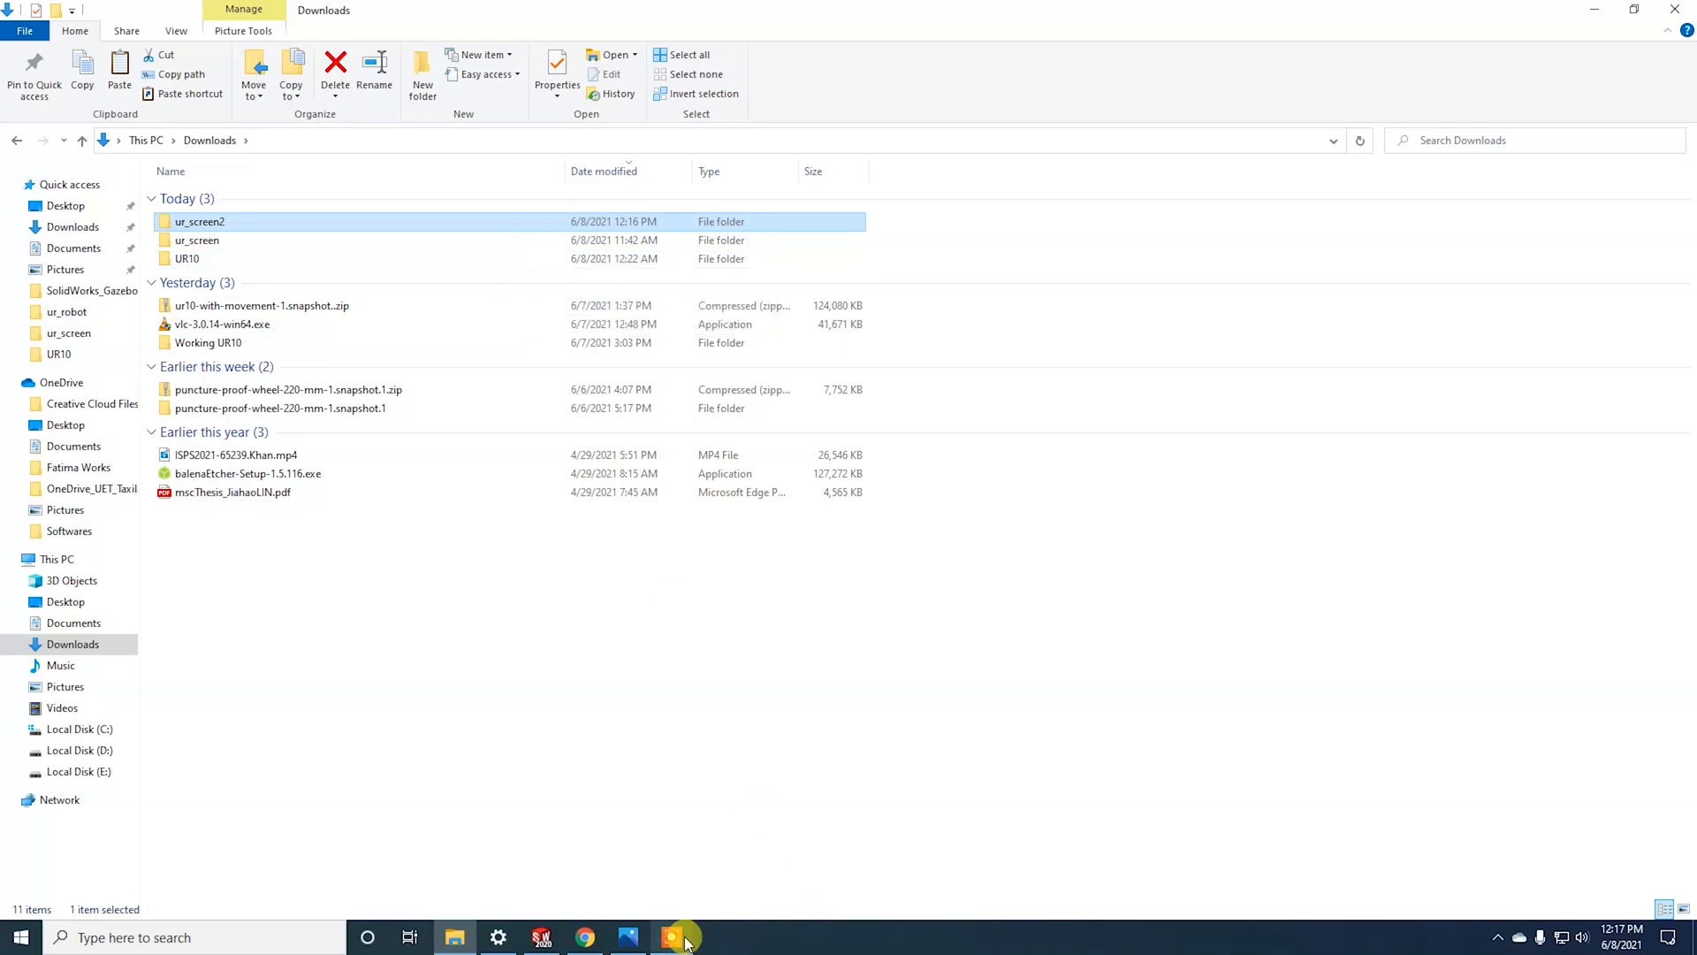
# Step: On the Ubuntu machine, check the ur_screen3 package in the solidworks_modeling folder of ros1_ws/src using Files
pyautogui.moveTo(685, 939)
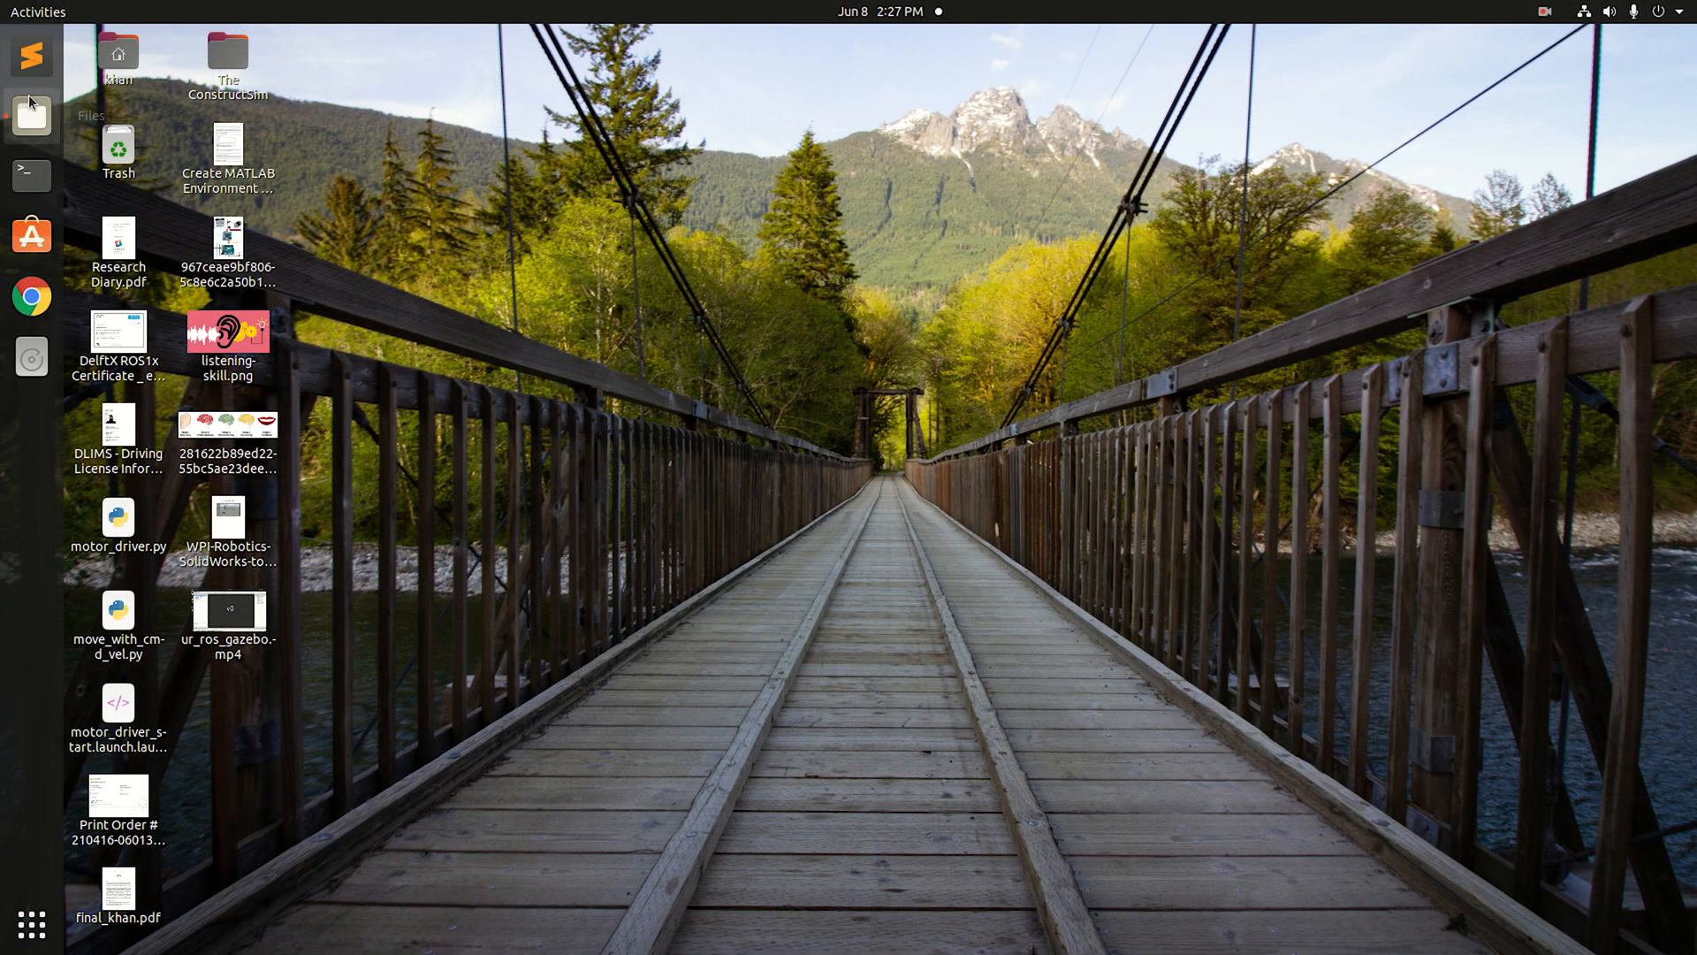
pyautogui.click(32, 116)
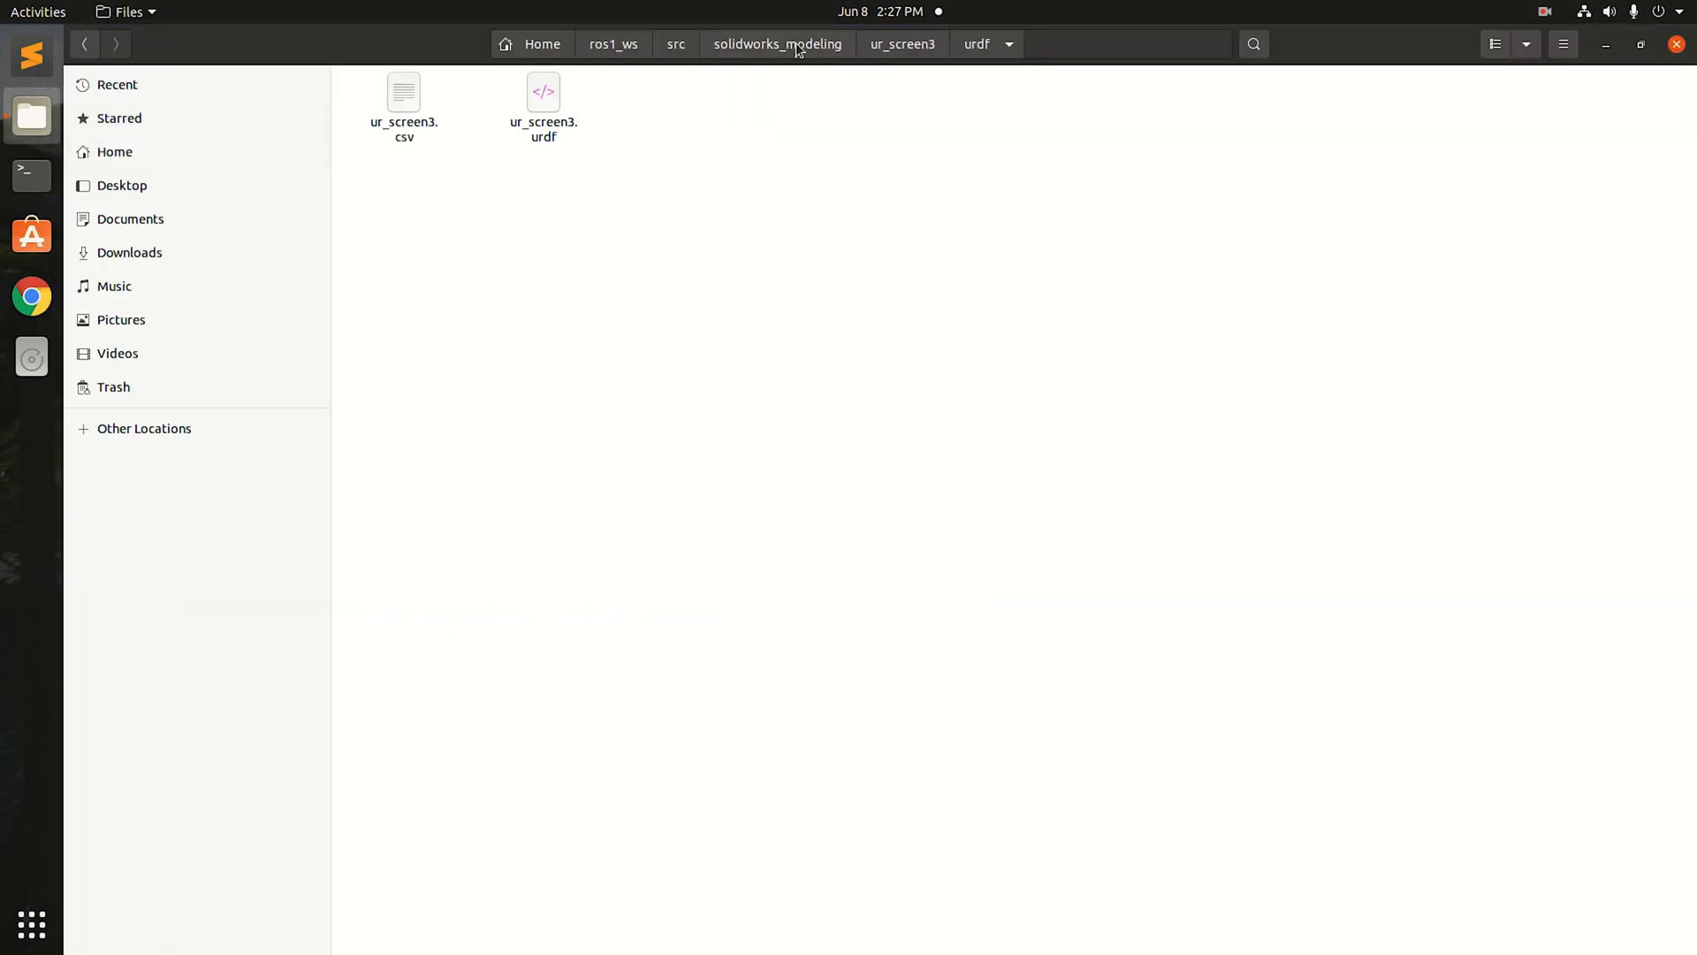
pyautogui.click(798, 46)
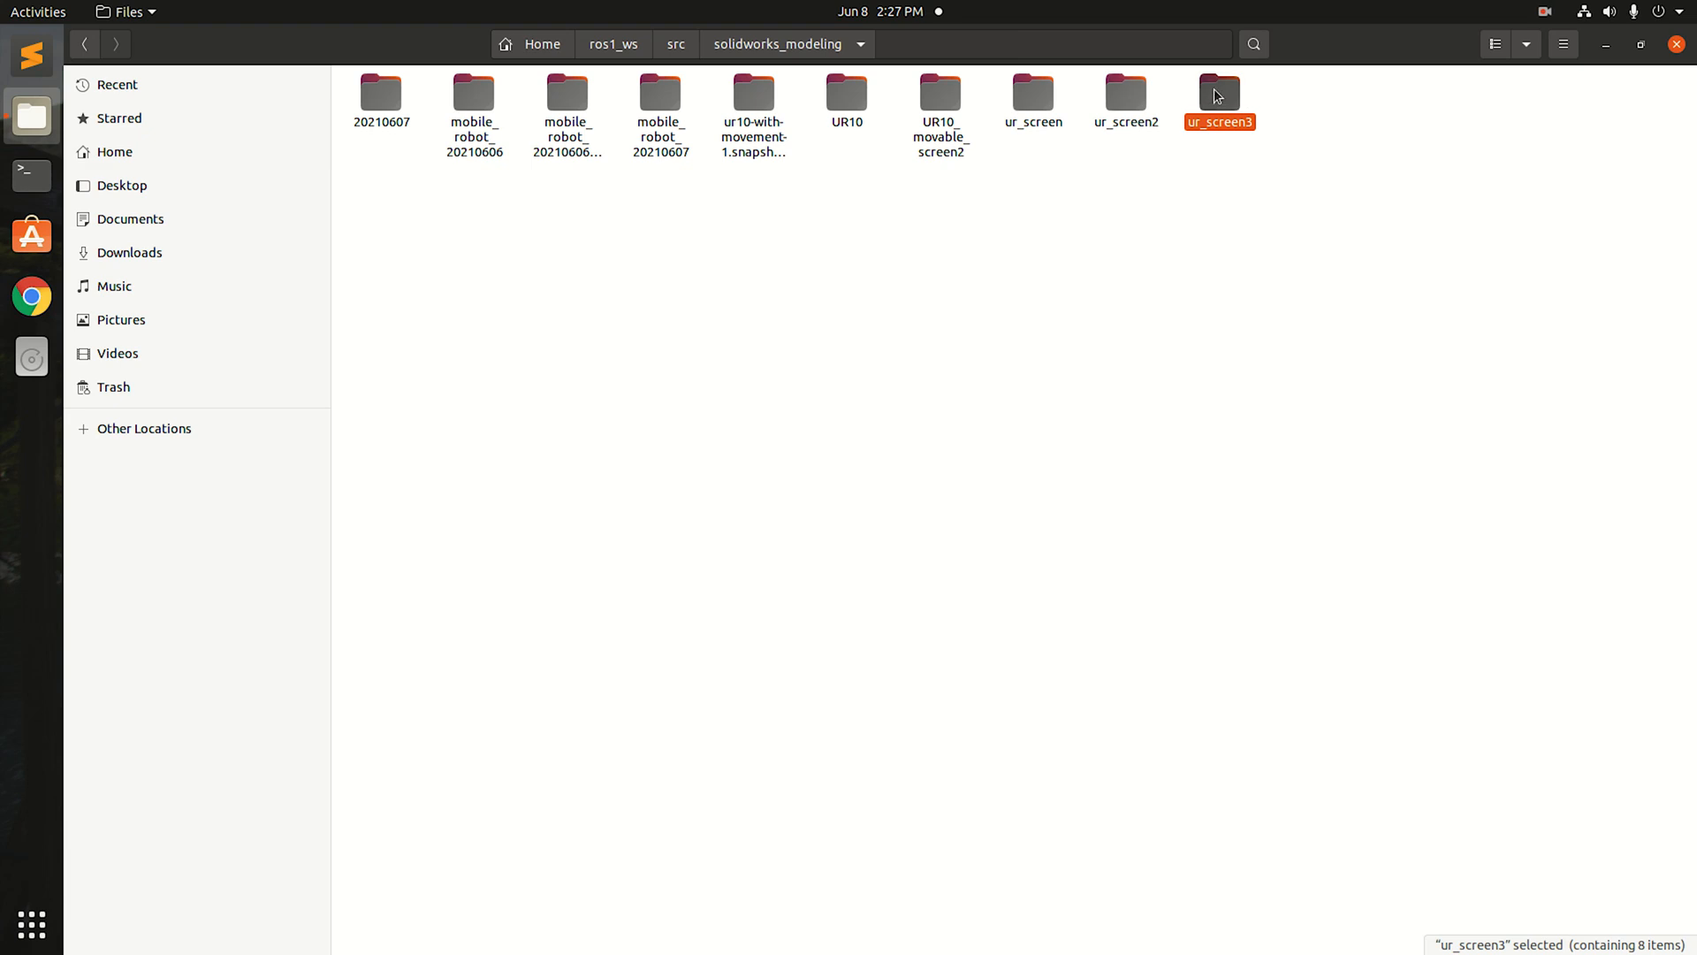
pyautogui.click(677, 45)
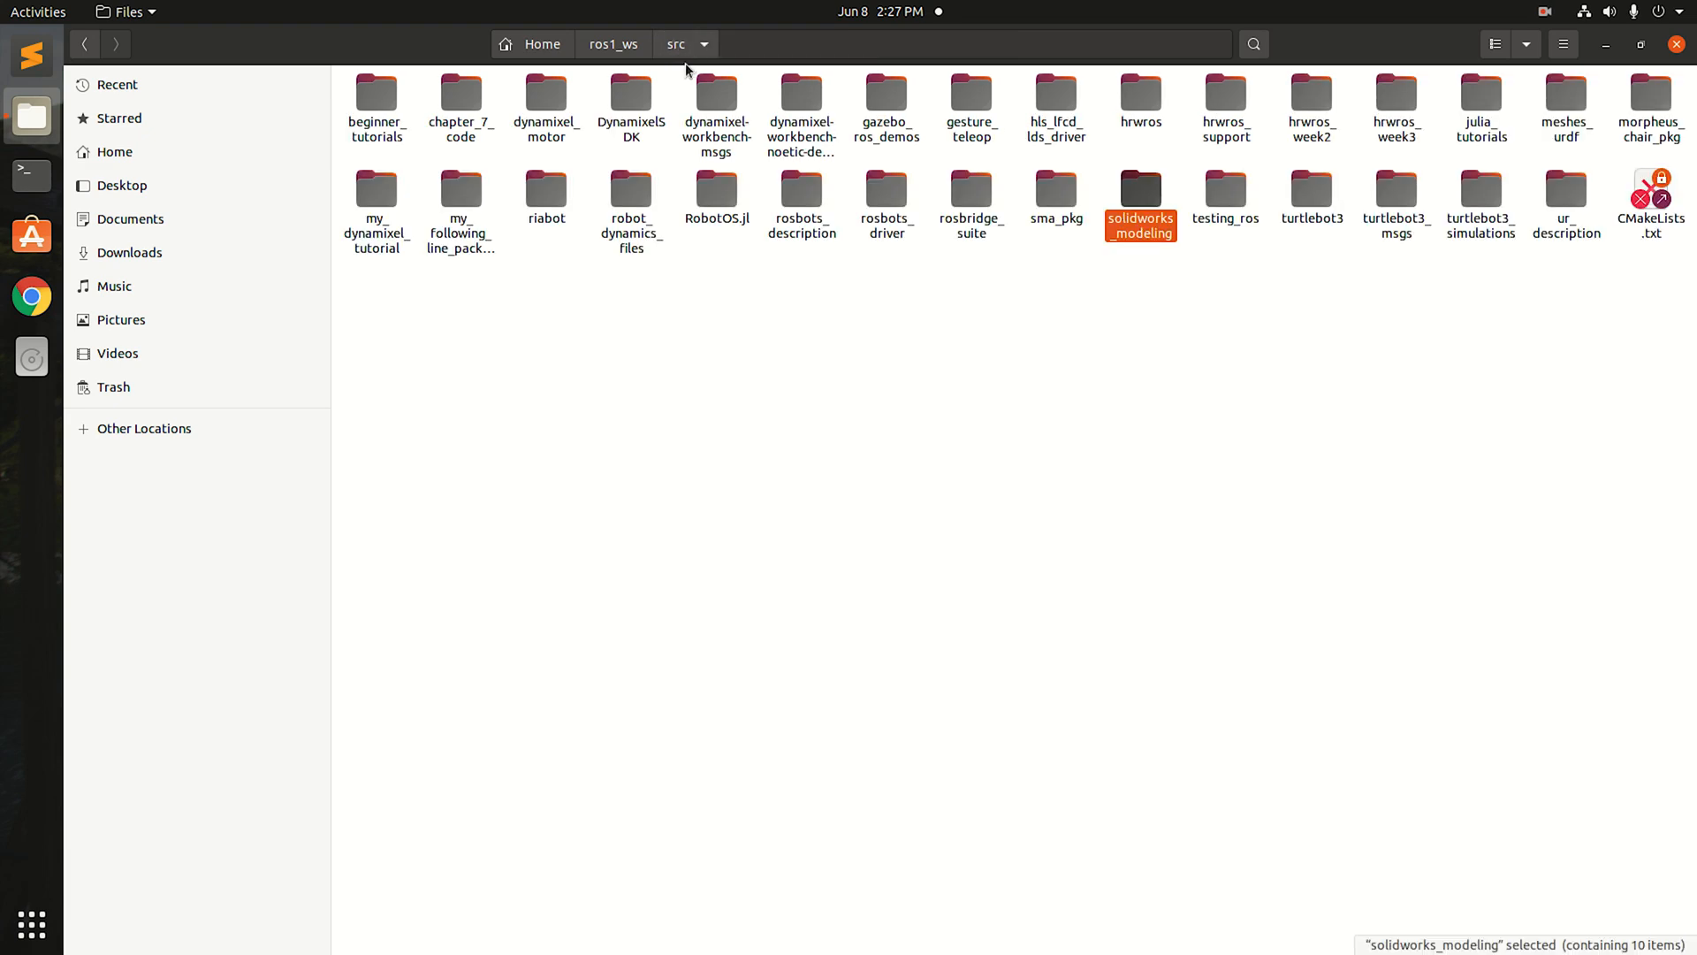
pyautogui.doubleClick(1132, 189)
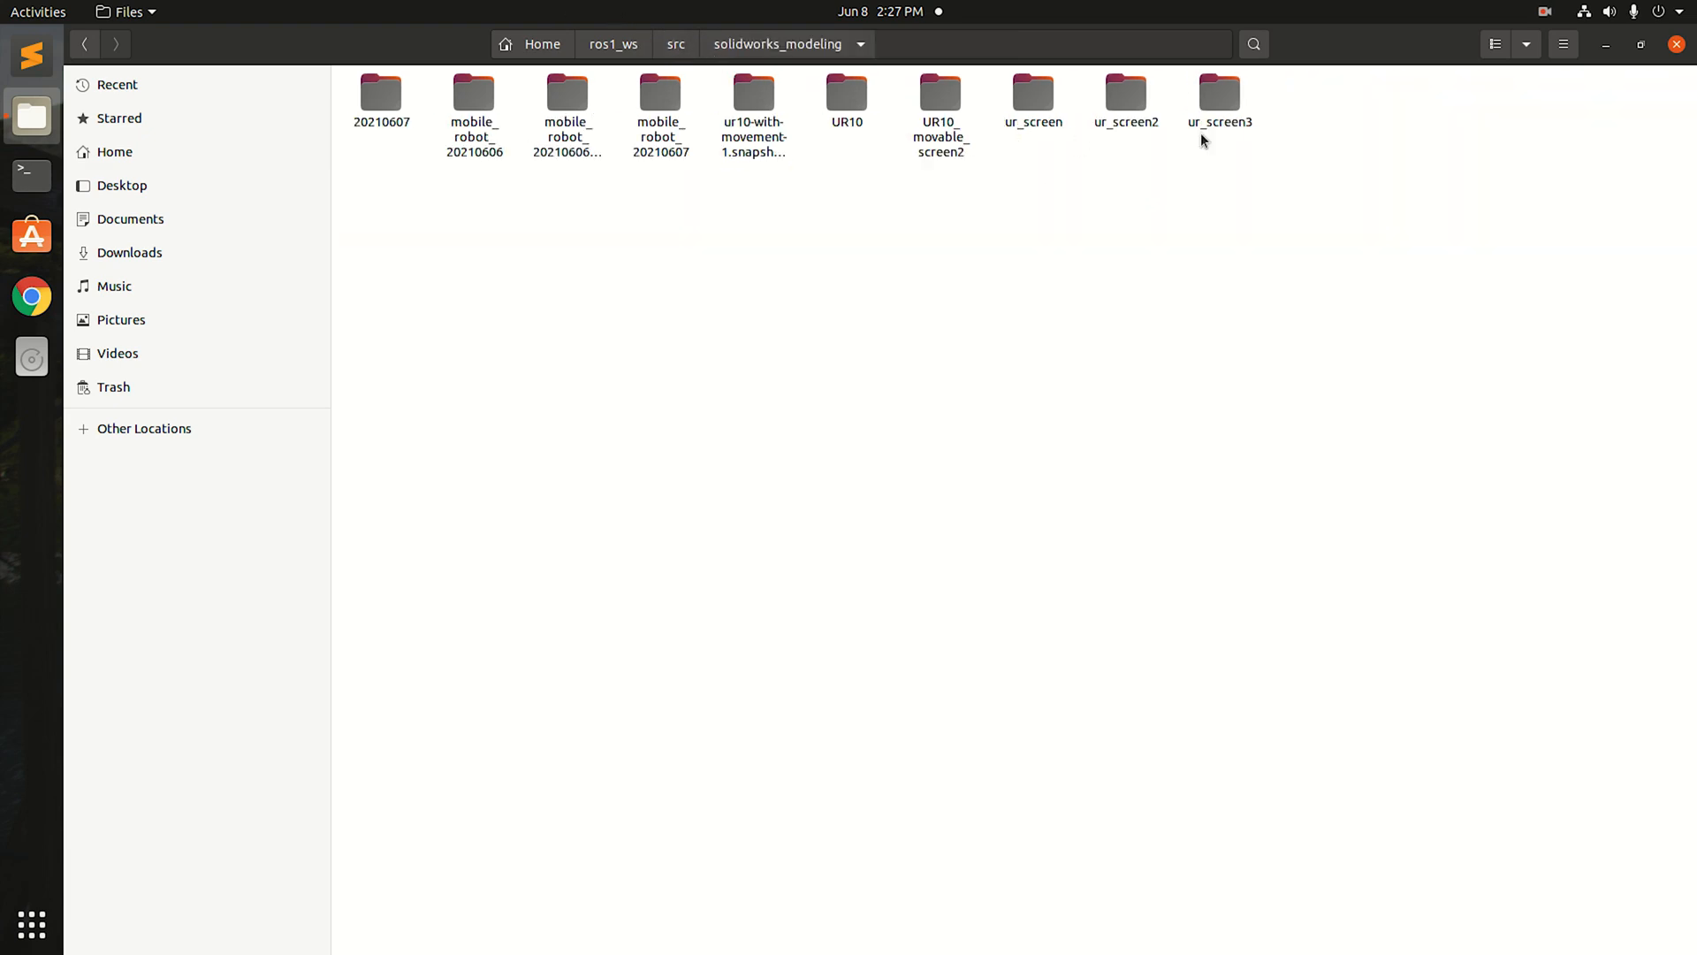
pyautogui.click(1202, 133)
pyautogui.click(1130, 406)
# Step: Open a terminal in the ros1_ws workspace folder and place it clear of the folder's contents
pyautogui.click(674, 46)
pyautogui.click(629, 46)
pyautogui.rightClick(786, 332)
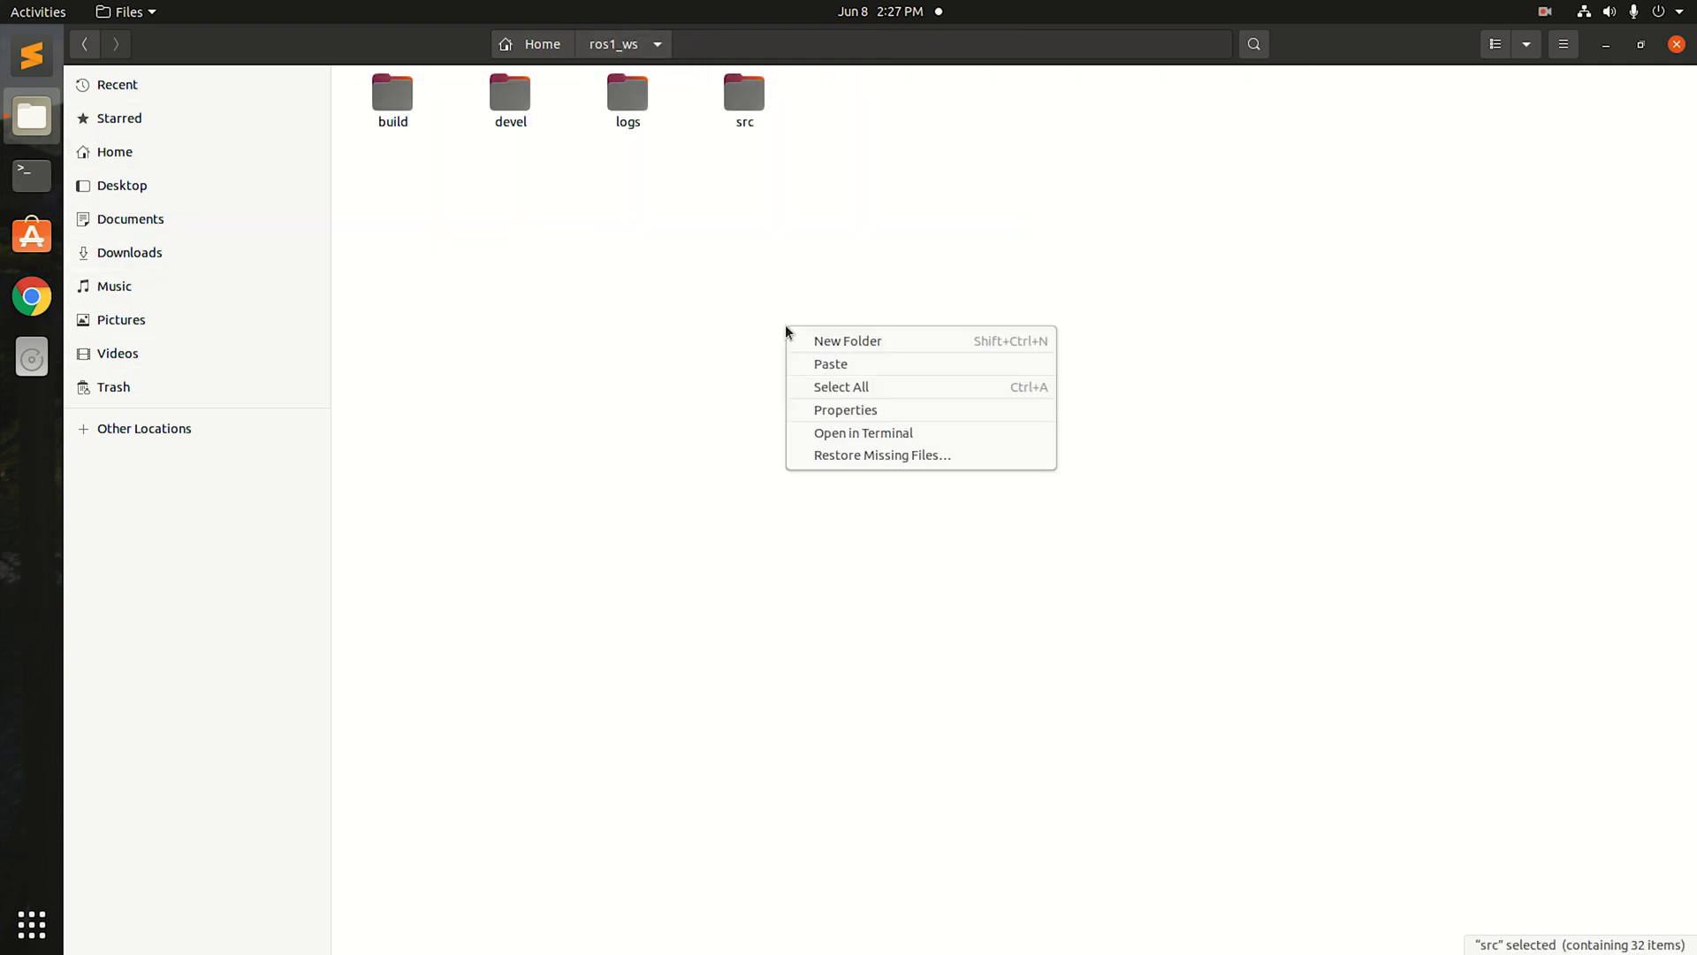
pyautogui.click(855, 434)
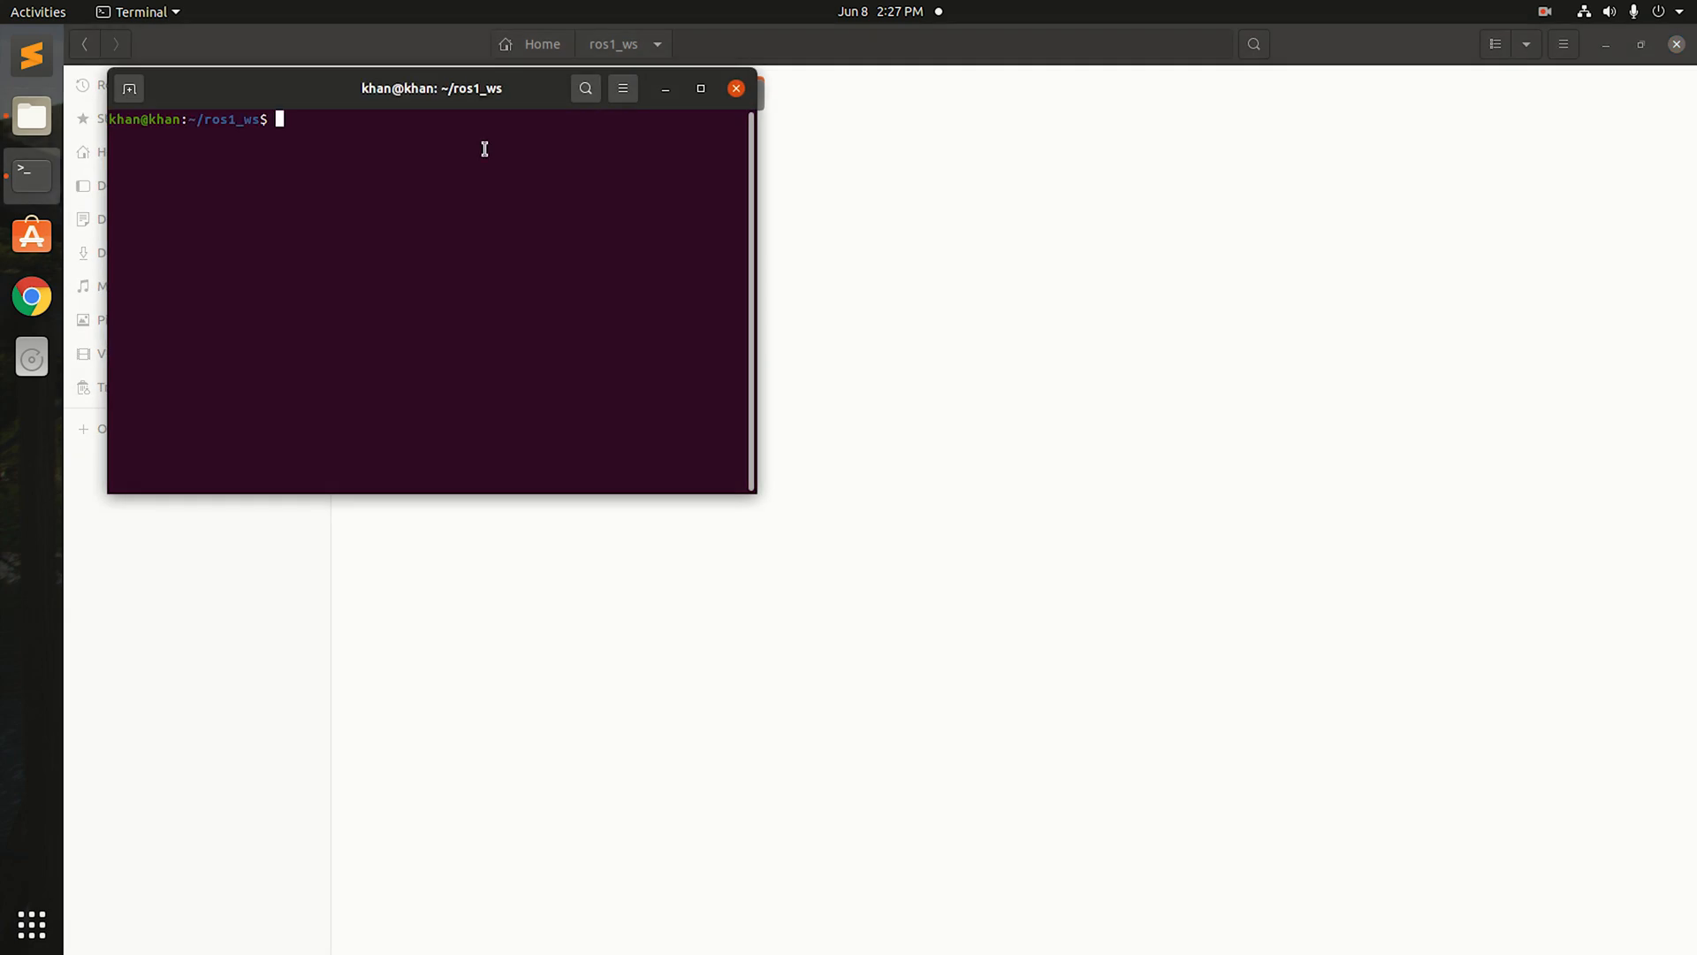
pyautogui.moveTo(292, 86); pyautogui.dragTo(728, 442)
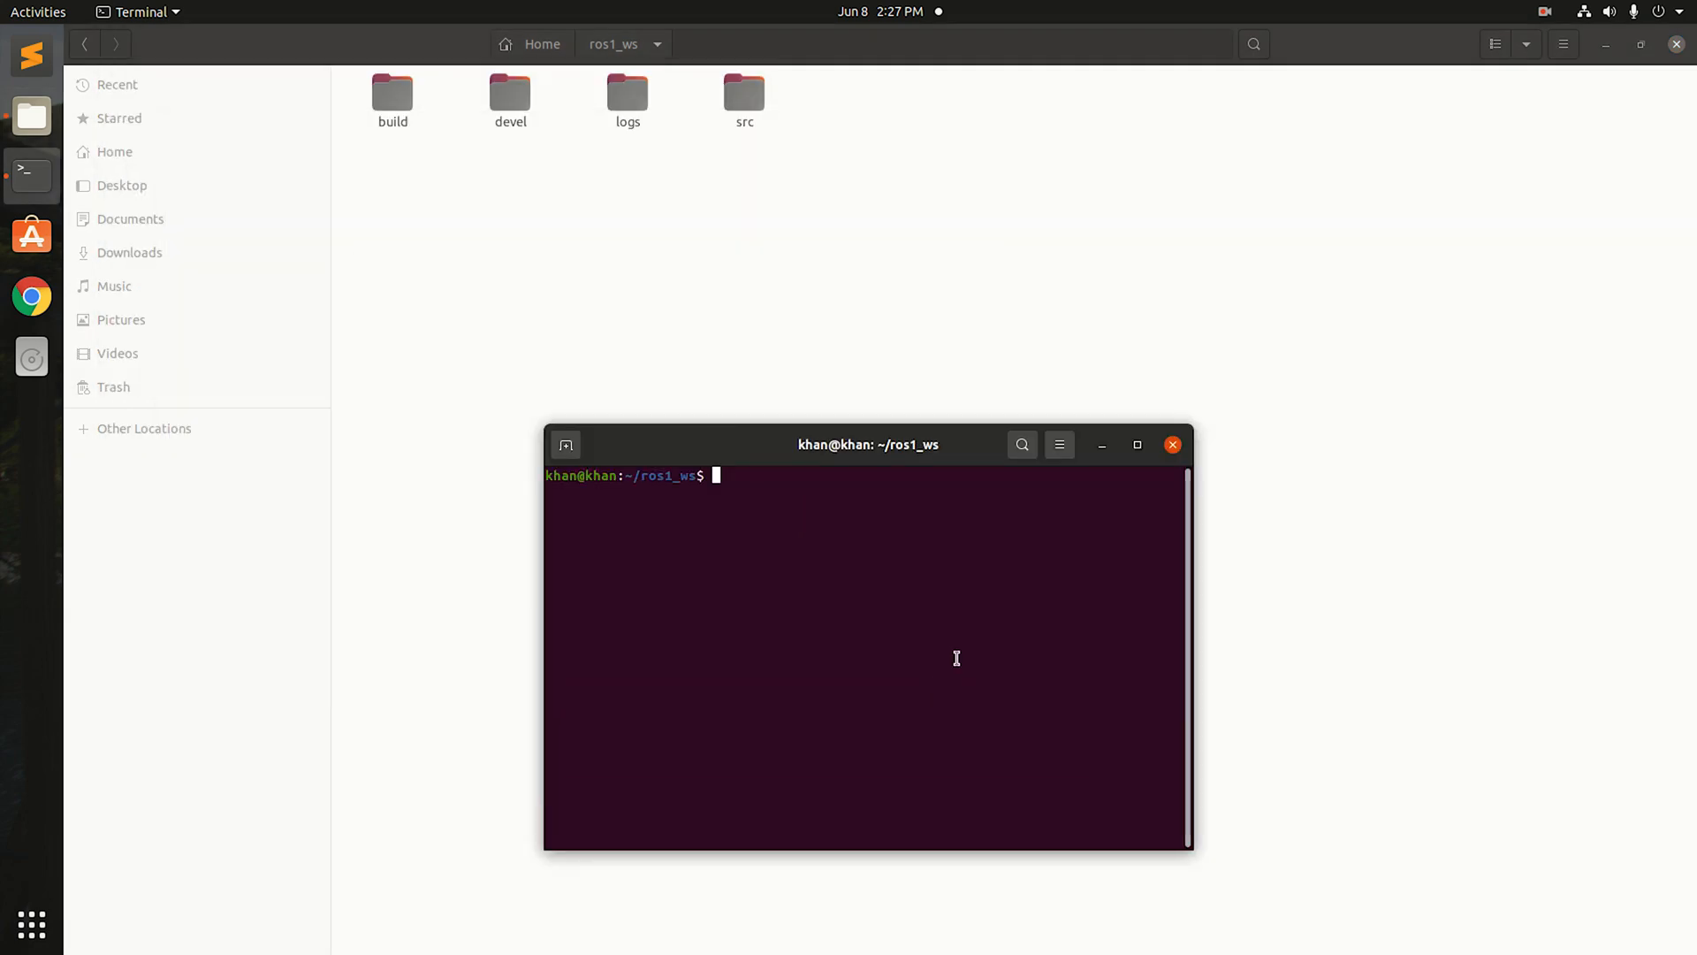
# Step: Source devel/setup.bash and build the ros1_ws workspace with catkin b
pyautogui.write('source devel/setup.bash')
pyautogui.press('Return')
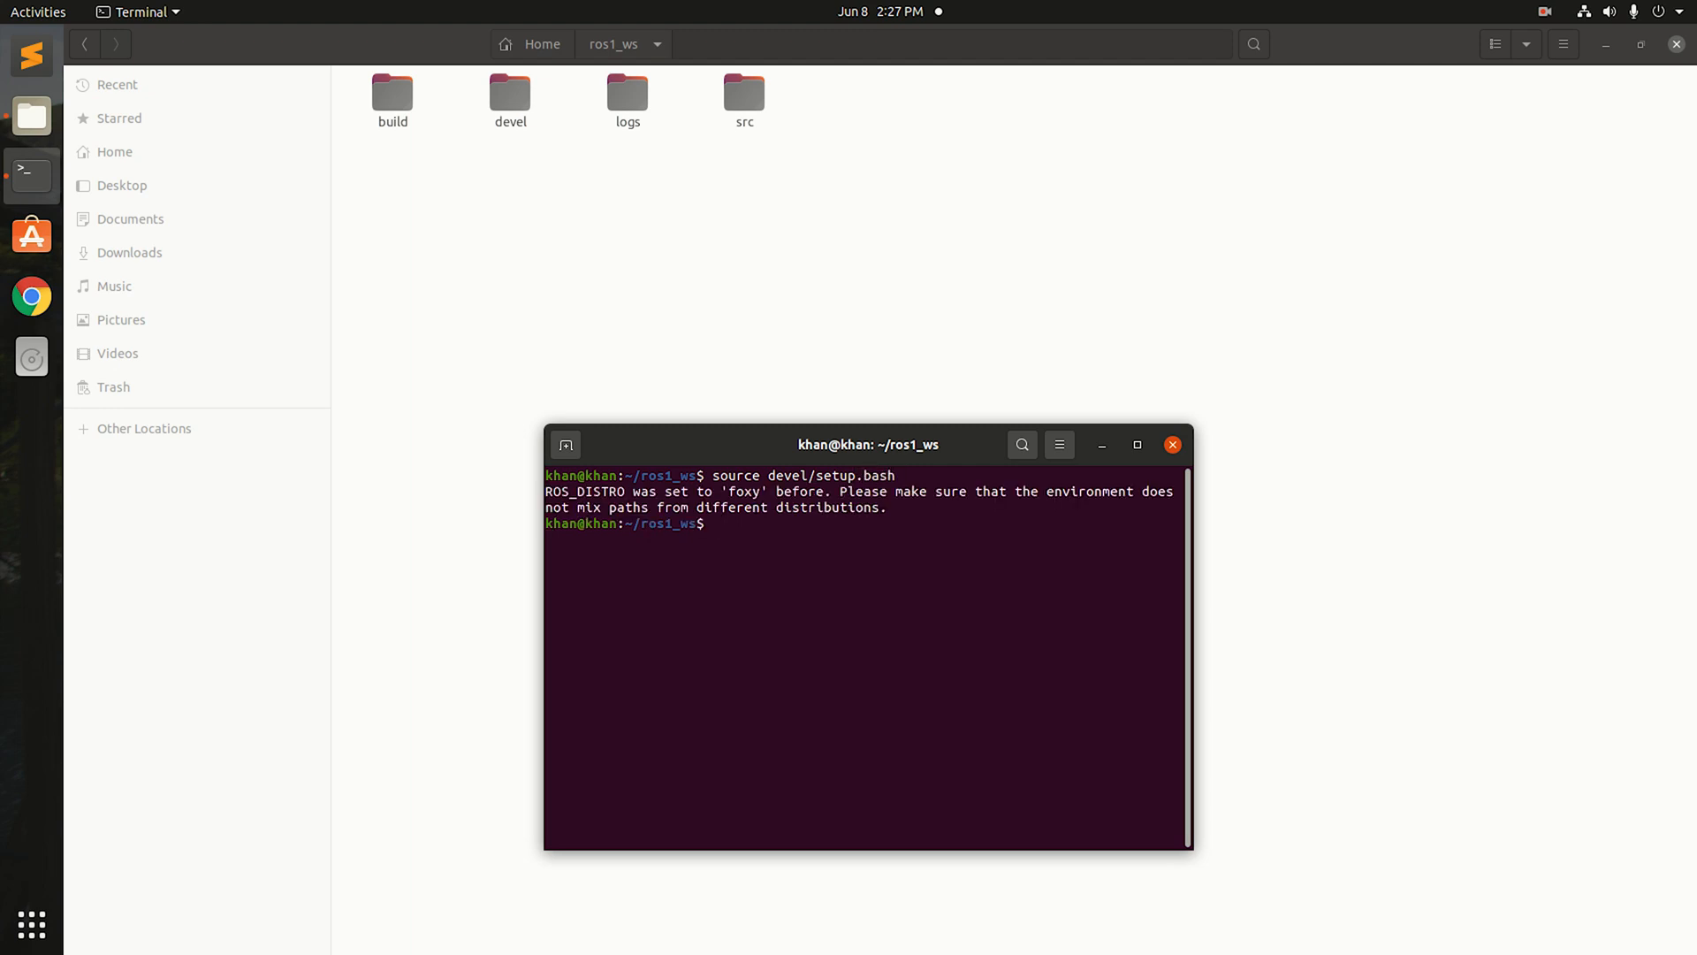
pyautogui.write('catkin b')
pyautogui.press('Return')
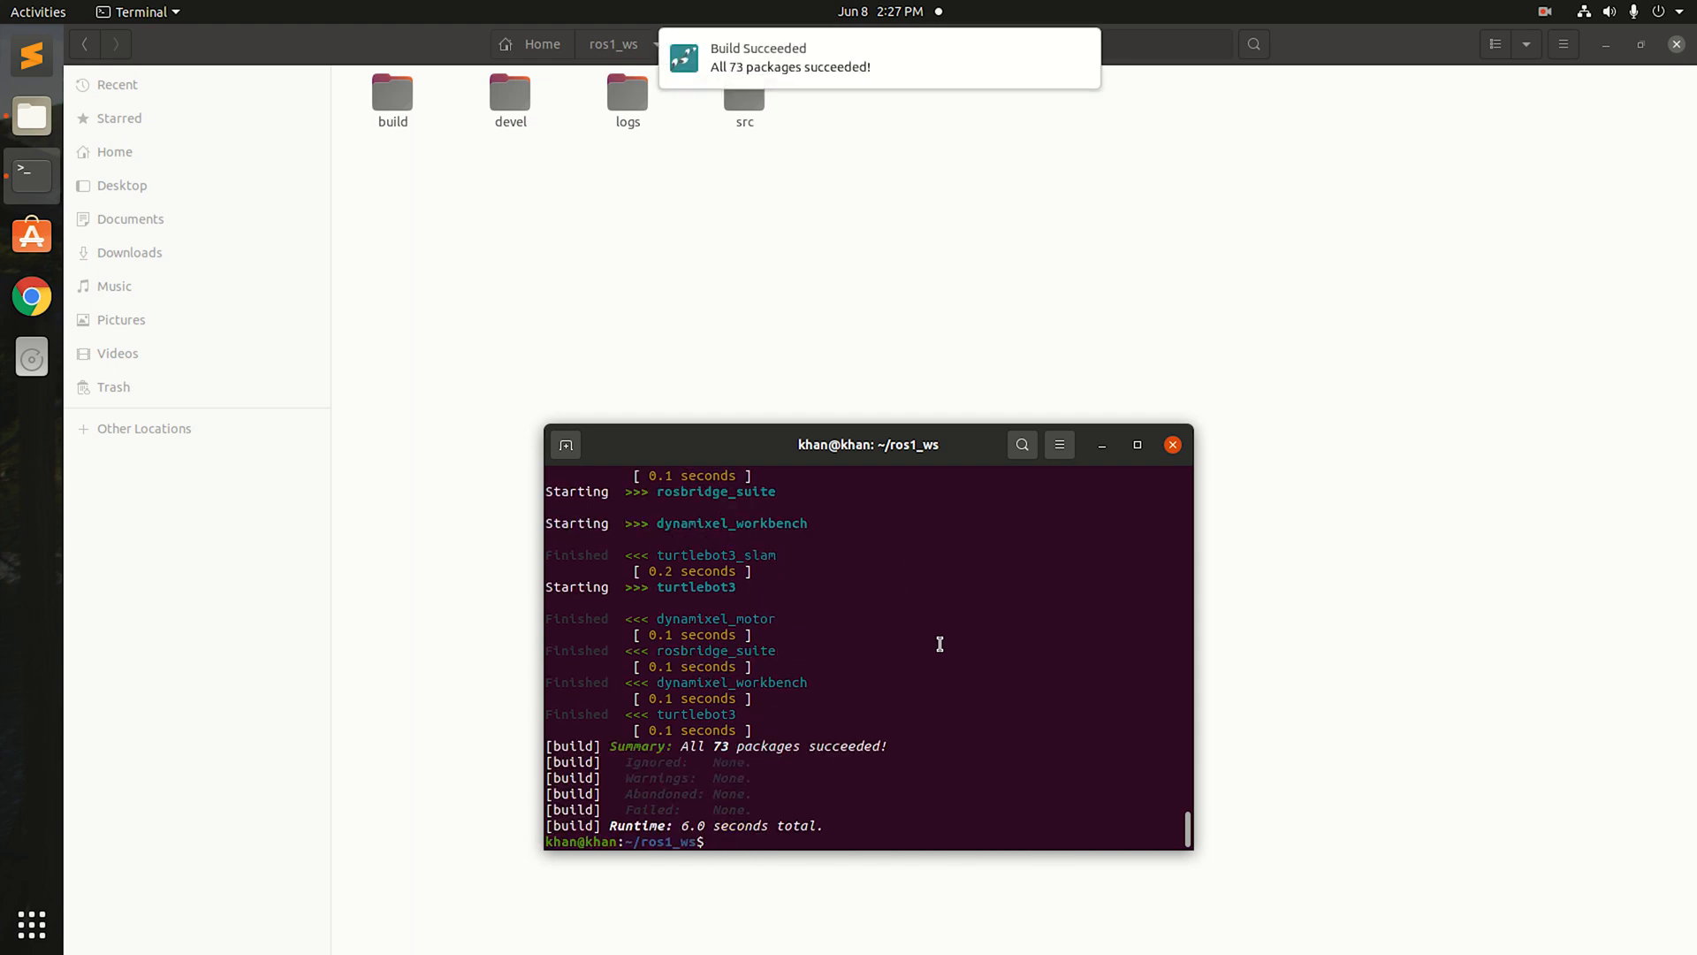
# Step: Change the terminal's working directory to src/solidworks_modeling/ur_screen3
pyautogui.write('cd src/')
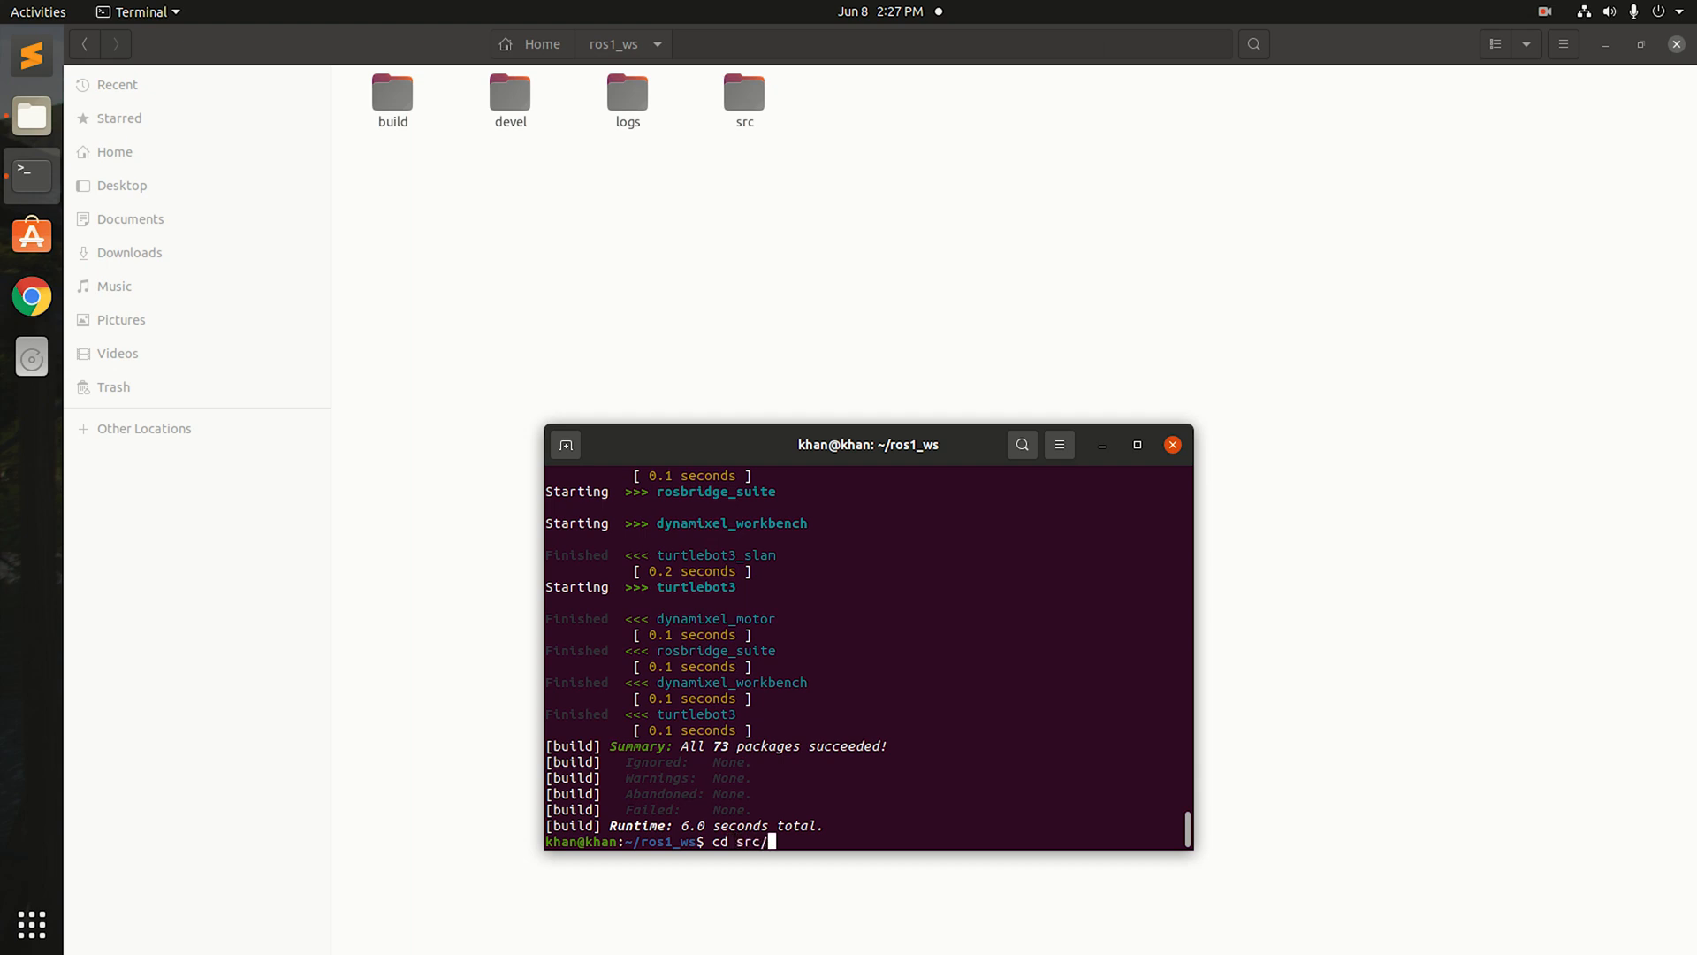
pyautogui.write('sol')
pyautogui.press('Tab')
pyautogui.write('ur_screen')
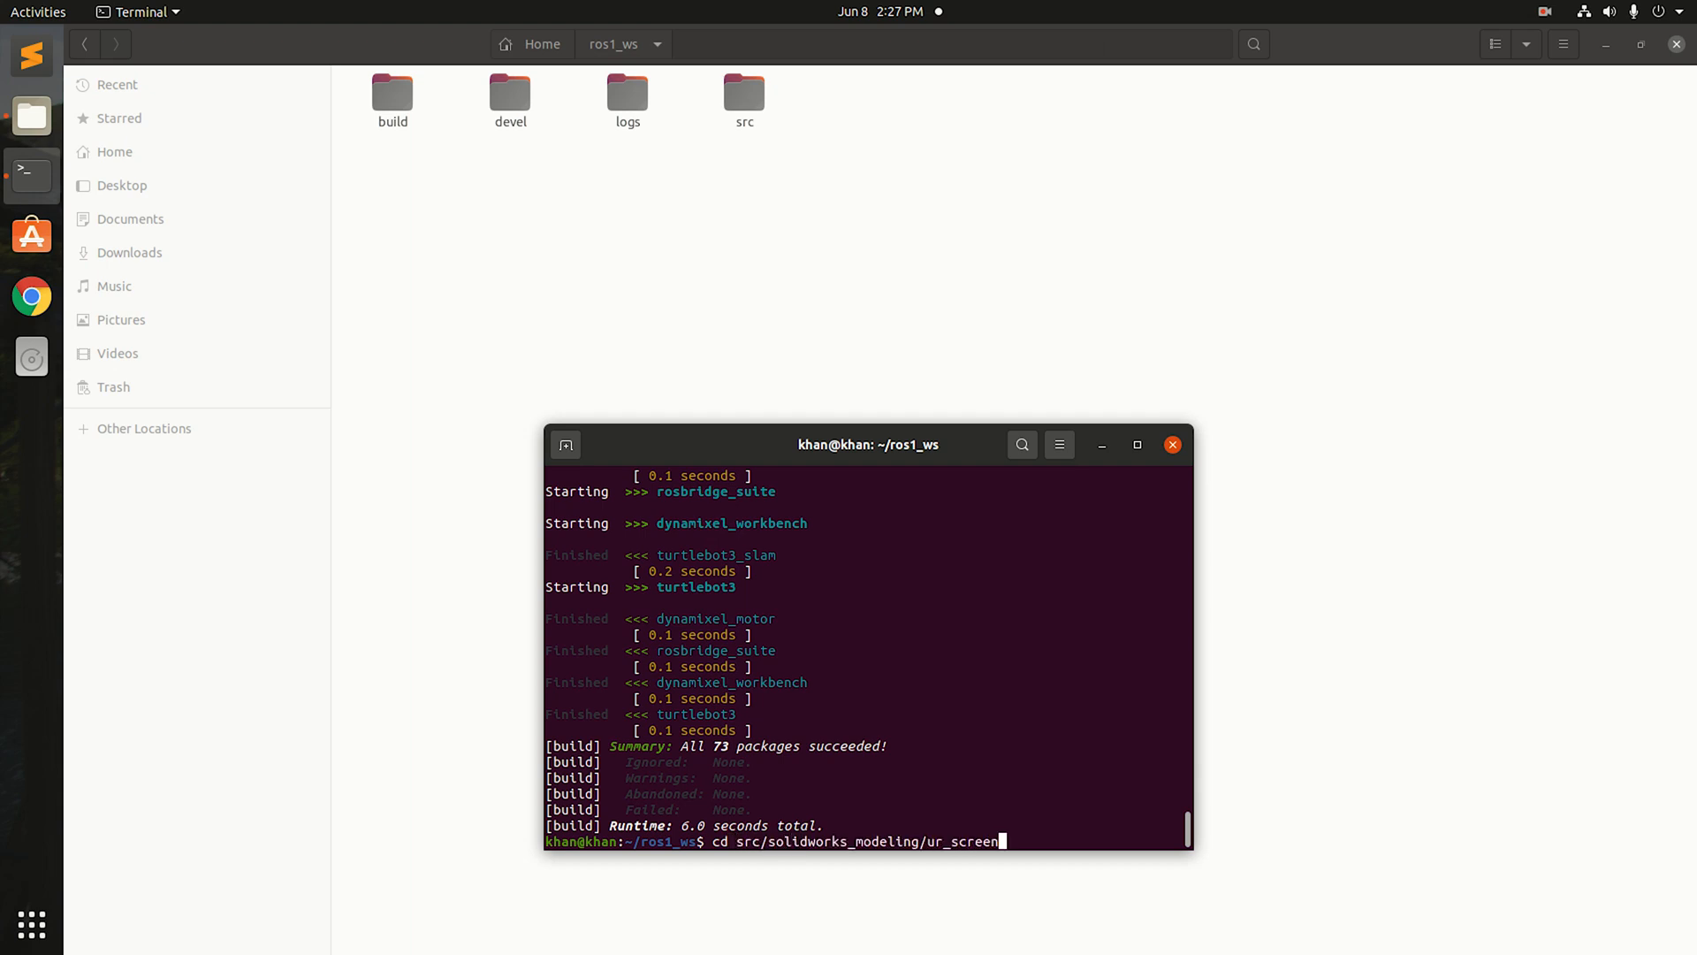
pyautogui.write('3')
pyautogui.press('Return')
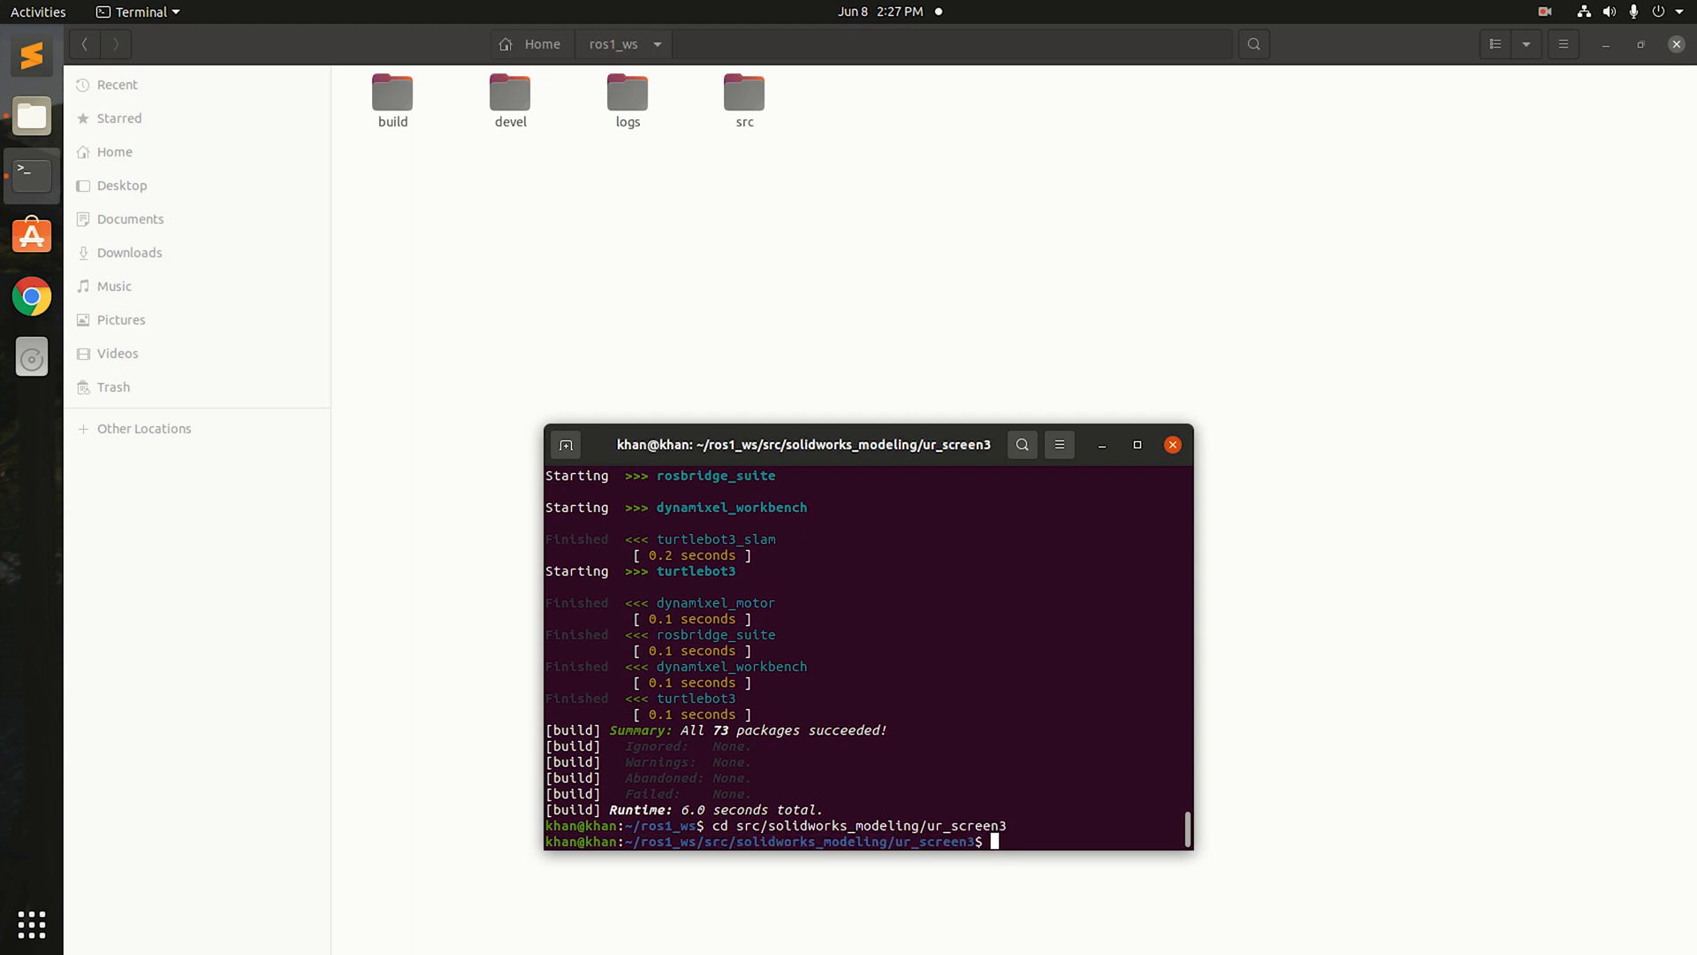
# Step: List the ur_screen3 package's contents, then enter its launch folder and list the launch files
pyautogui.write('ls')
pyautogui.press('Return')
pyautogui.write('cd ')
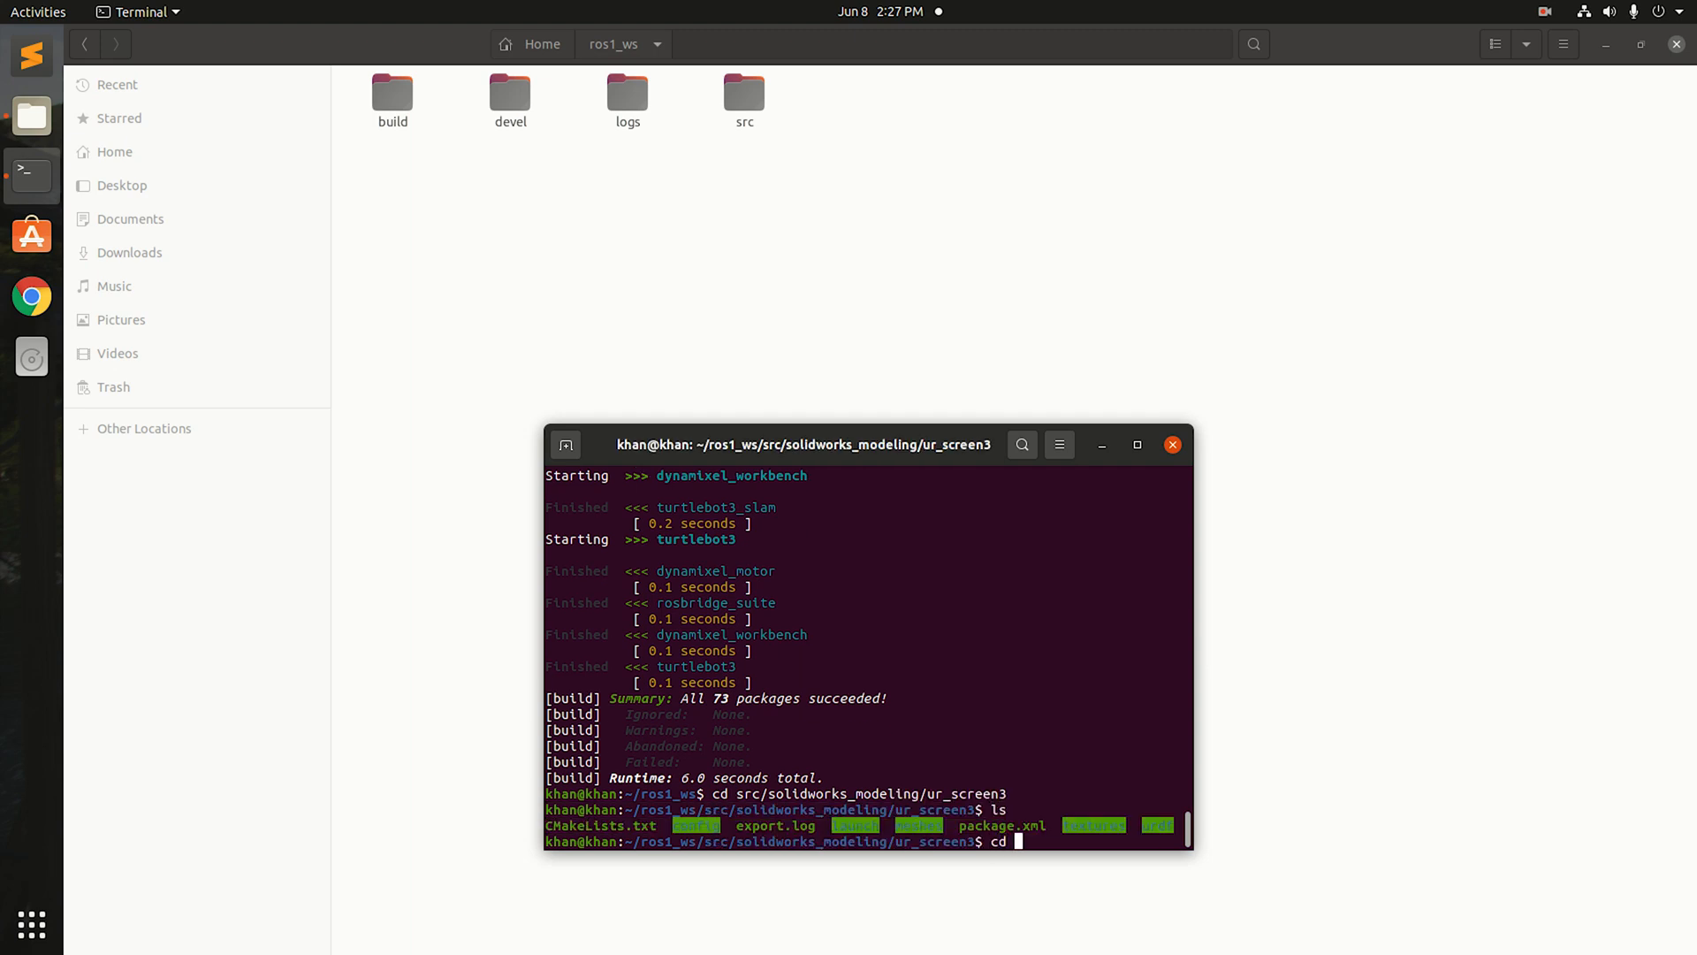
pyautogui.write('la')
pyautogui.press('Tab')
pyautogui.press('Return')
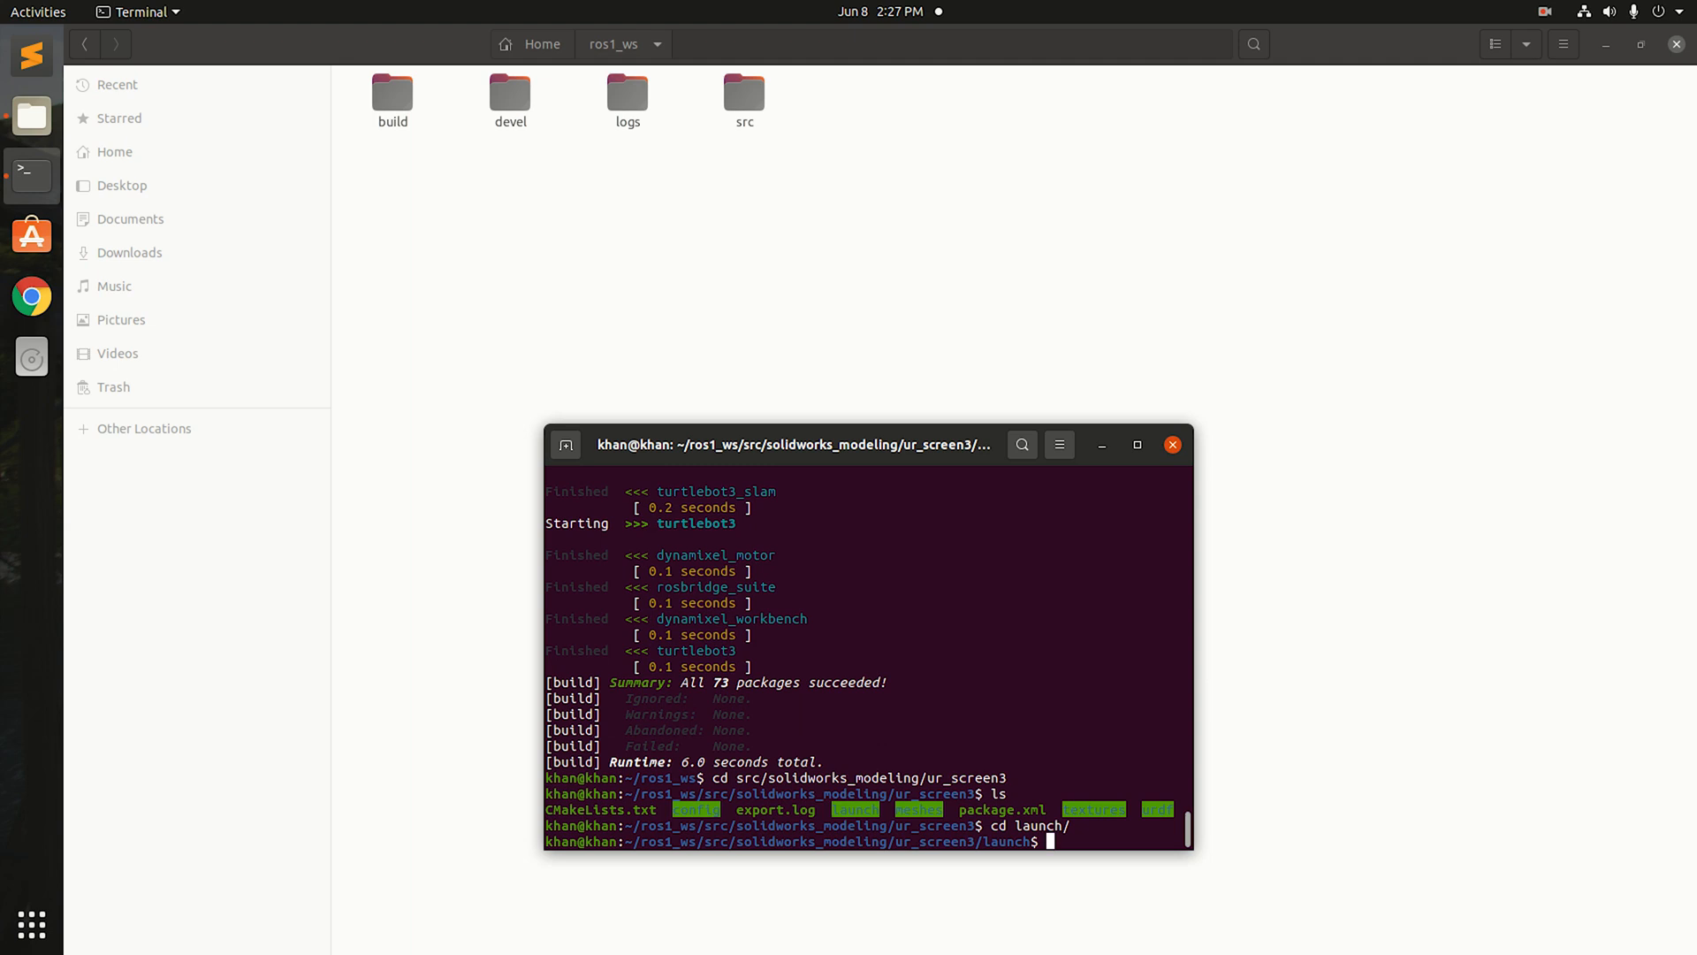
pyautogui.write('ls')
pyautogui.press('Return')
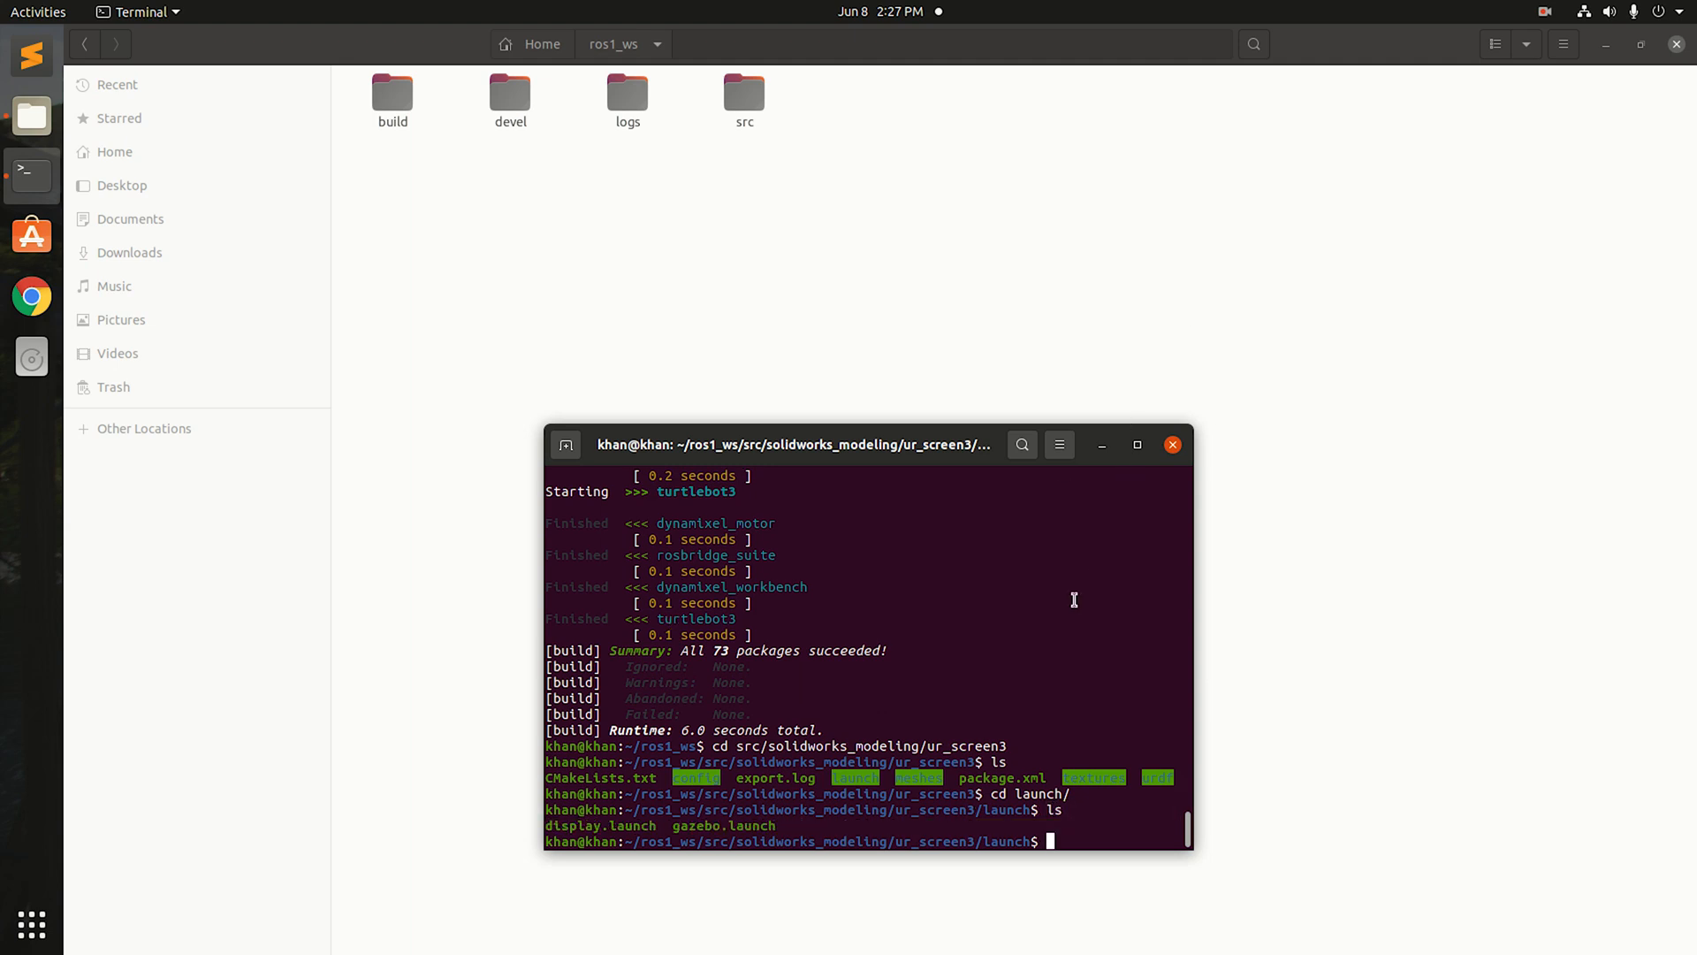
# Step: Reposition and widen the terminal, then start display.launch with roslaunch
pyautogui.moveTo(953, 452); pyautogui.dragTo(874, 316)
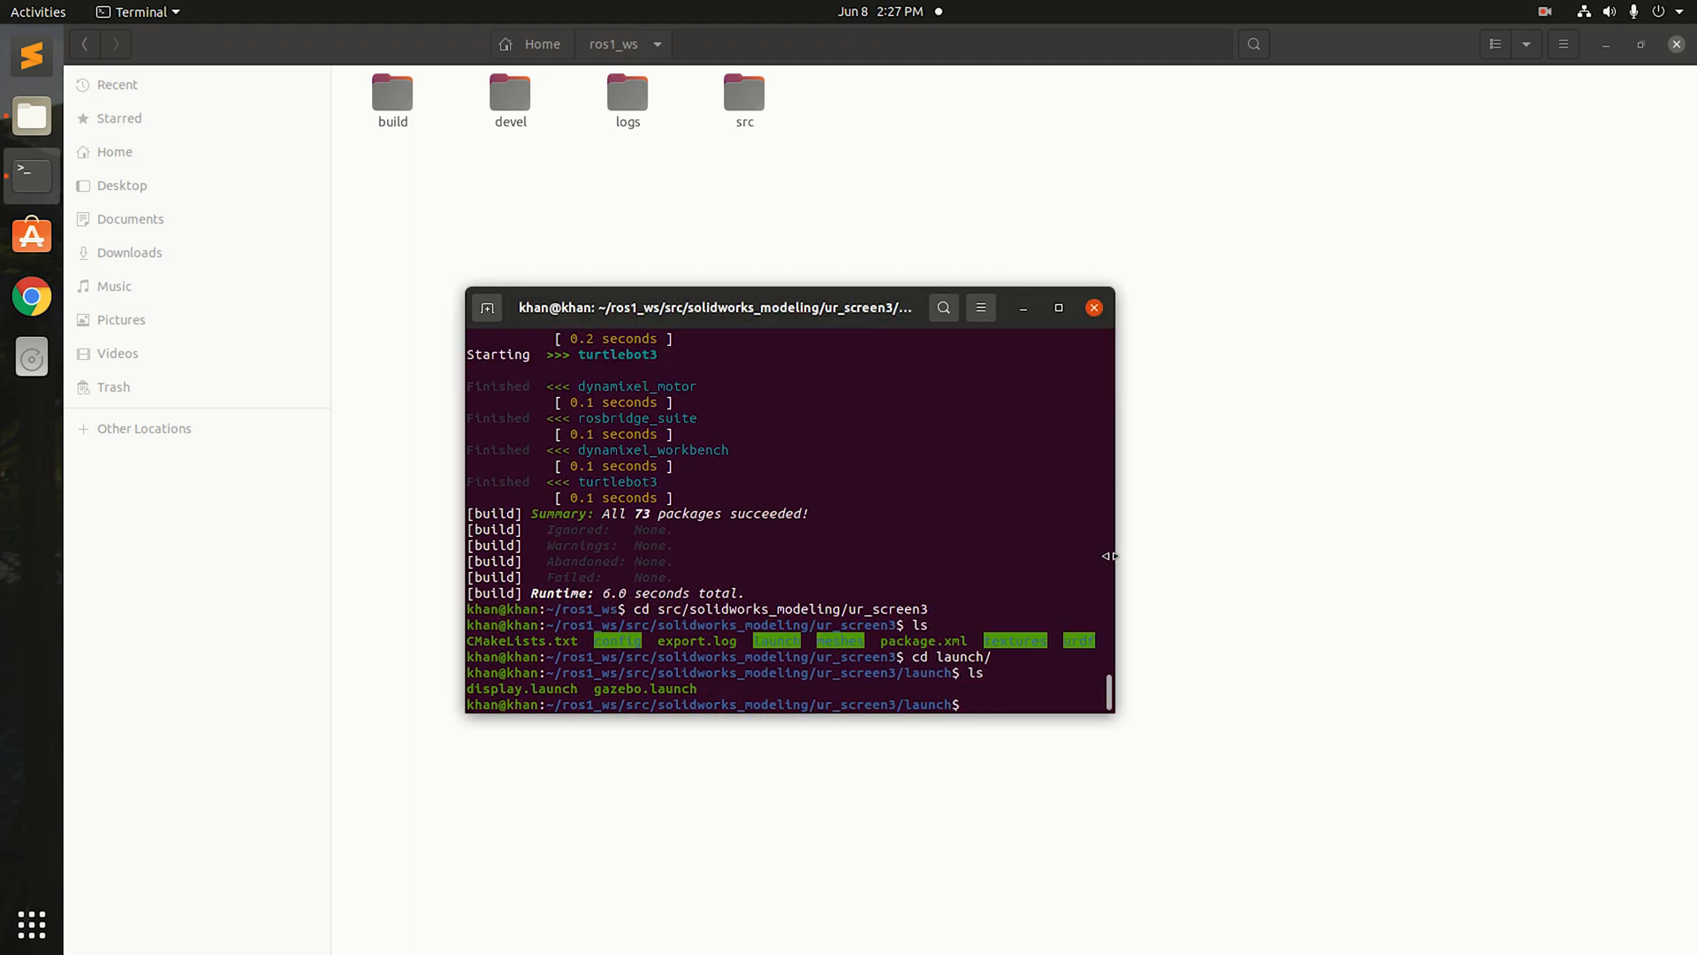
pyautogui.moveTo(1115, 575); pyautogui.dragTo(1410, 584)
pyautogui.write('rosl')
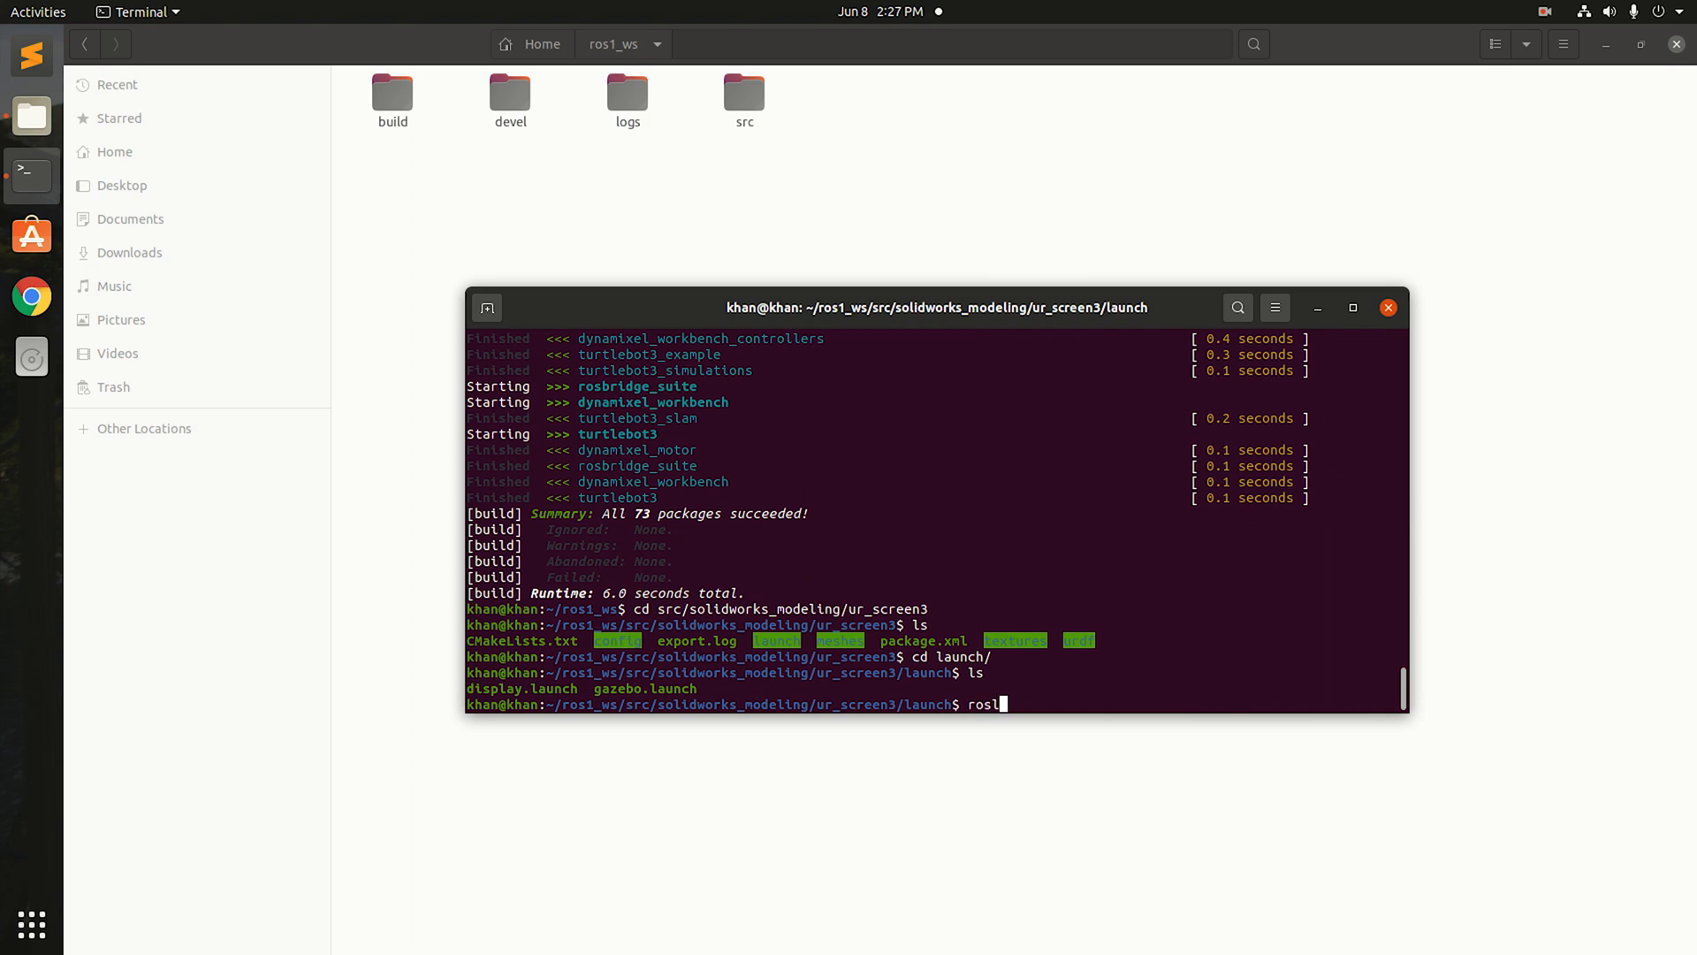
pyautogui.write('aunch display.launch')
pyautogui.press('Return')
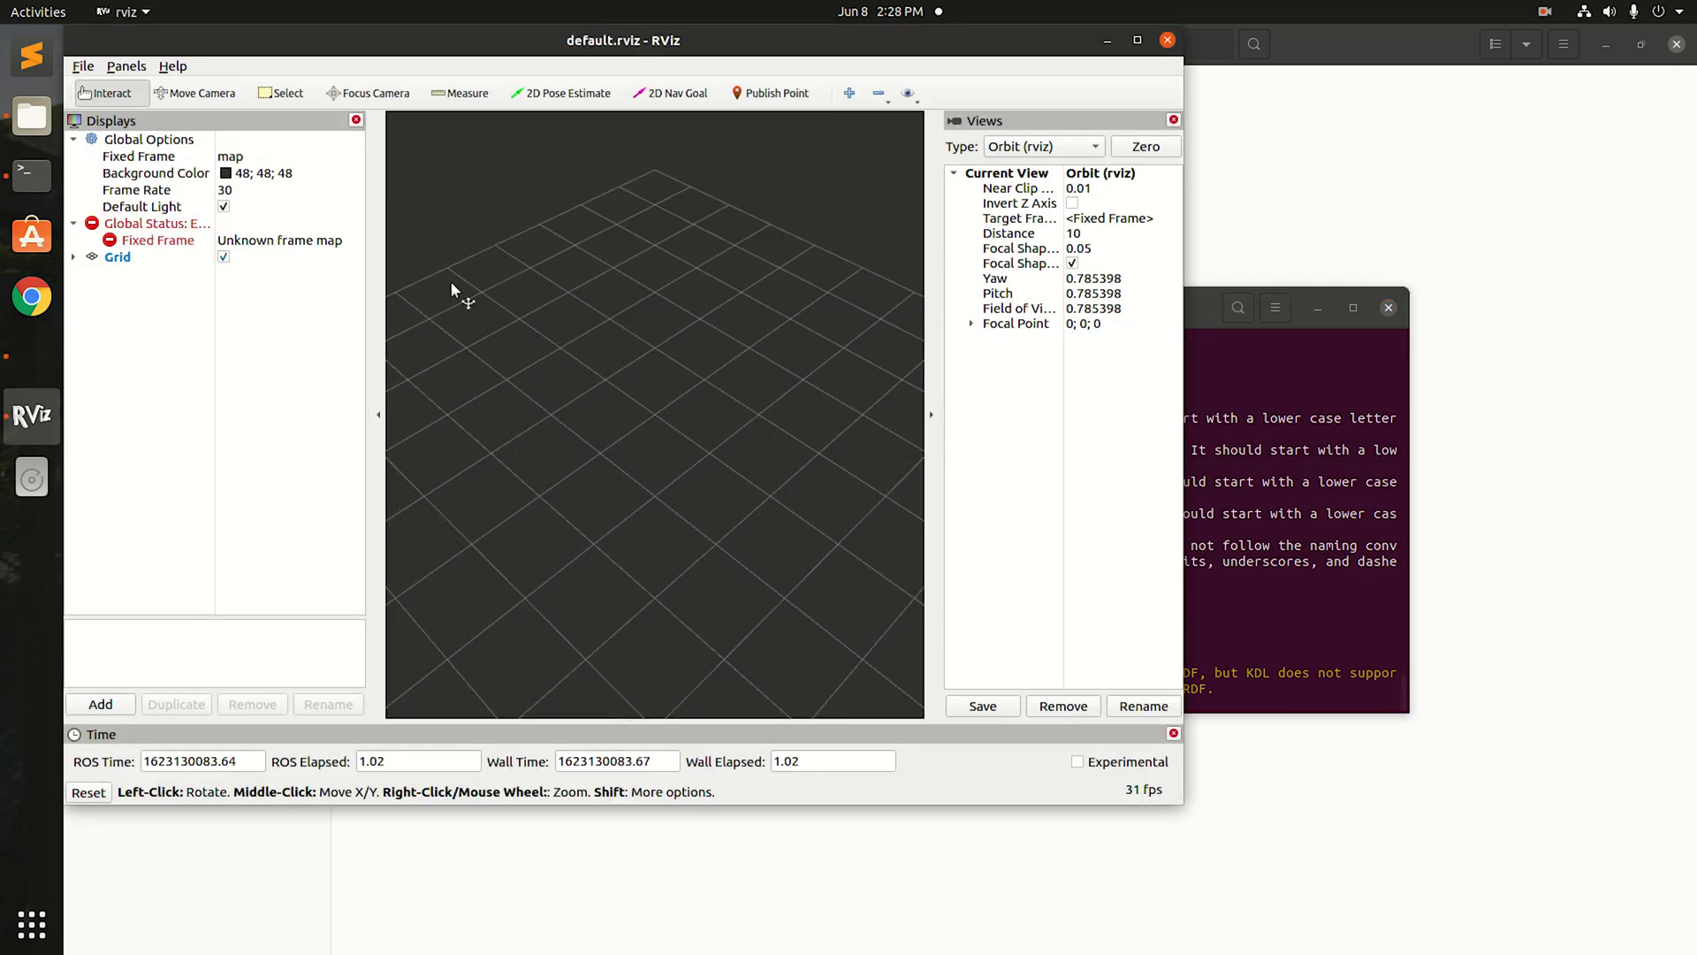
# Step: Add a RobotModel display to the RViz scene
pyautogui.click(117, 705)
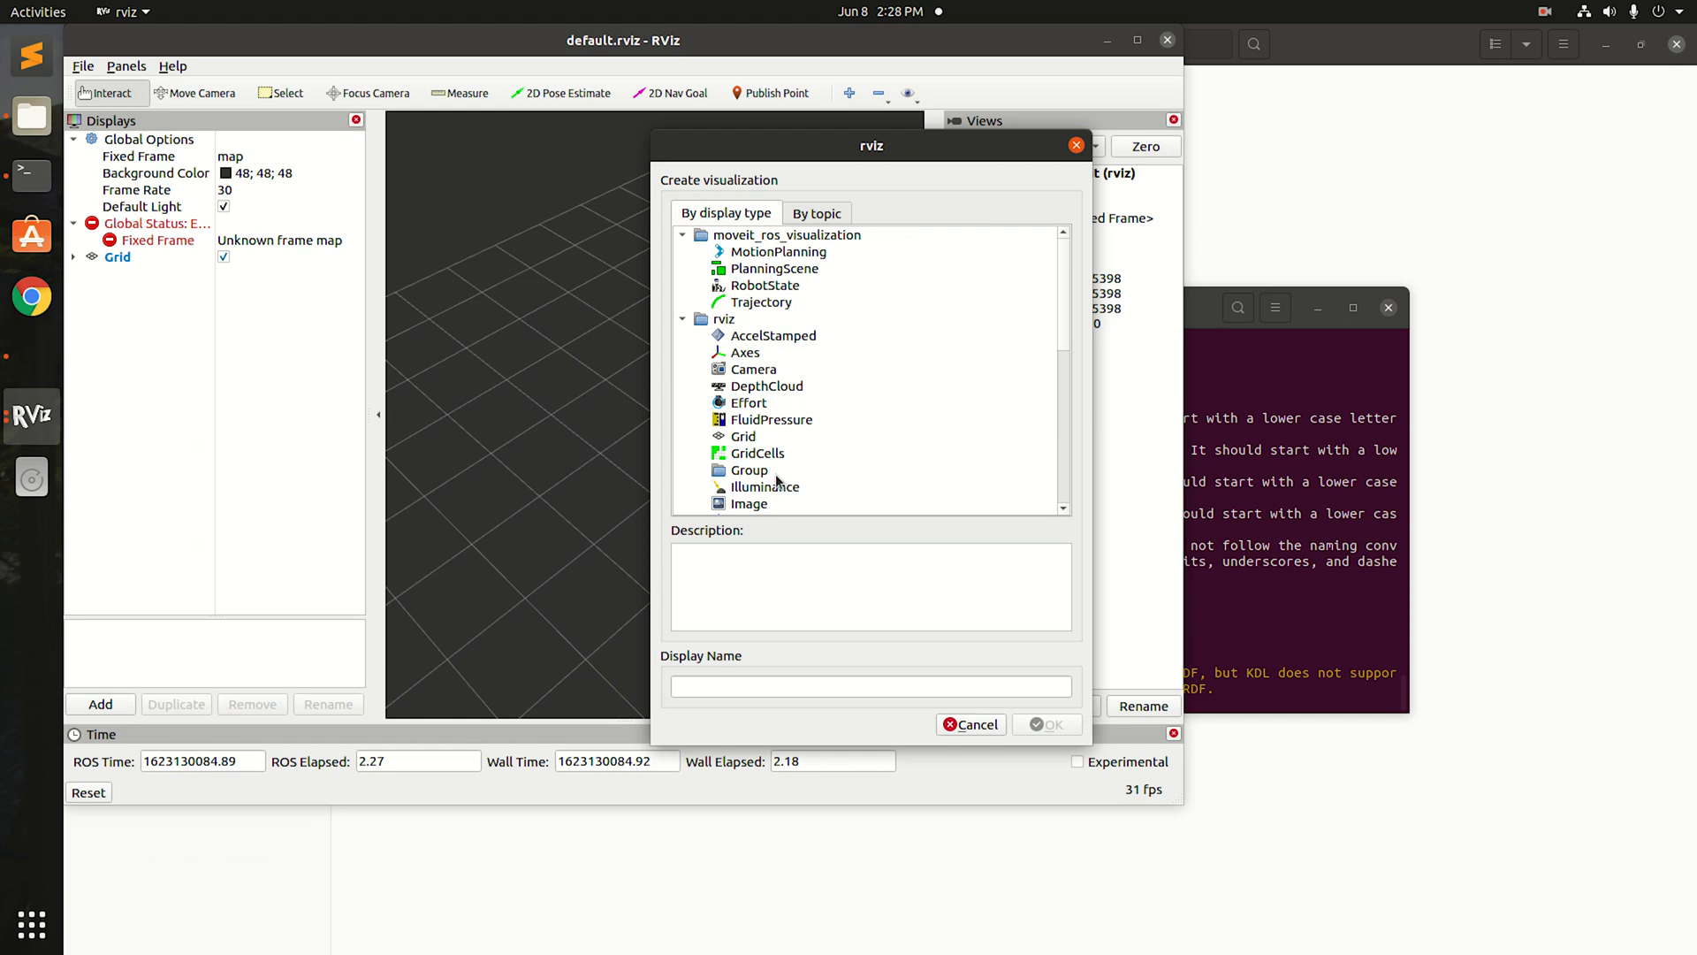
pyautogui.scroll(-8, 778, 480)
pyautogui.click(768, 406)
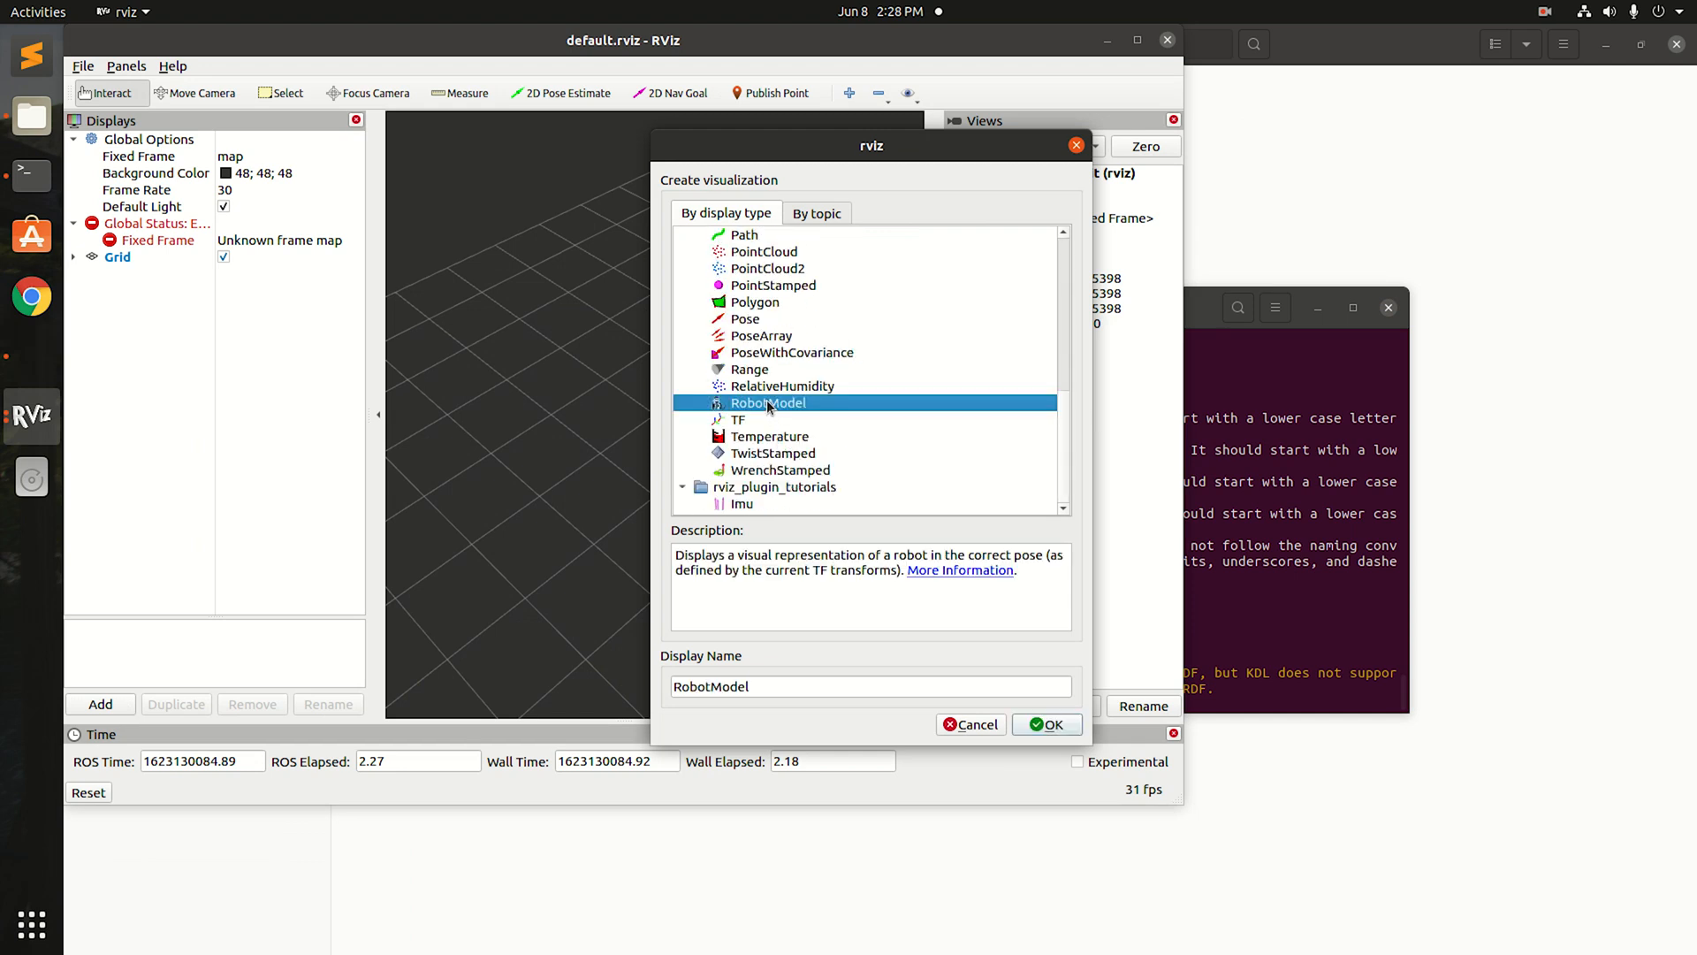
pyautogui.click(1047, 725)
# Step: Set the Fixed Frame in the global options to base_link
pyautogui.click(265, 156)
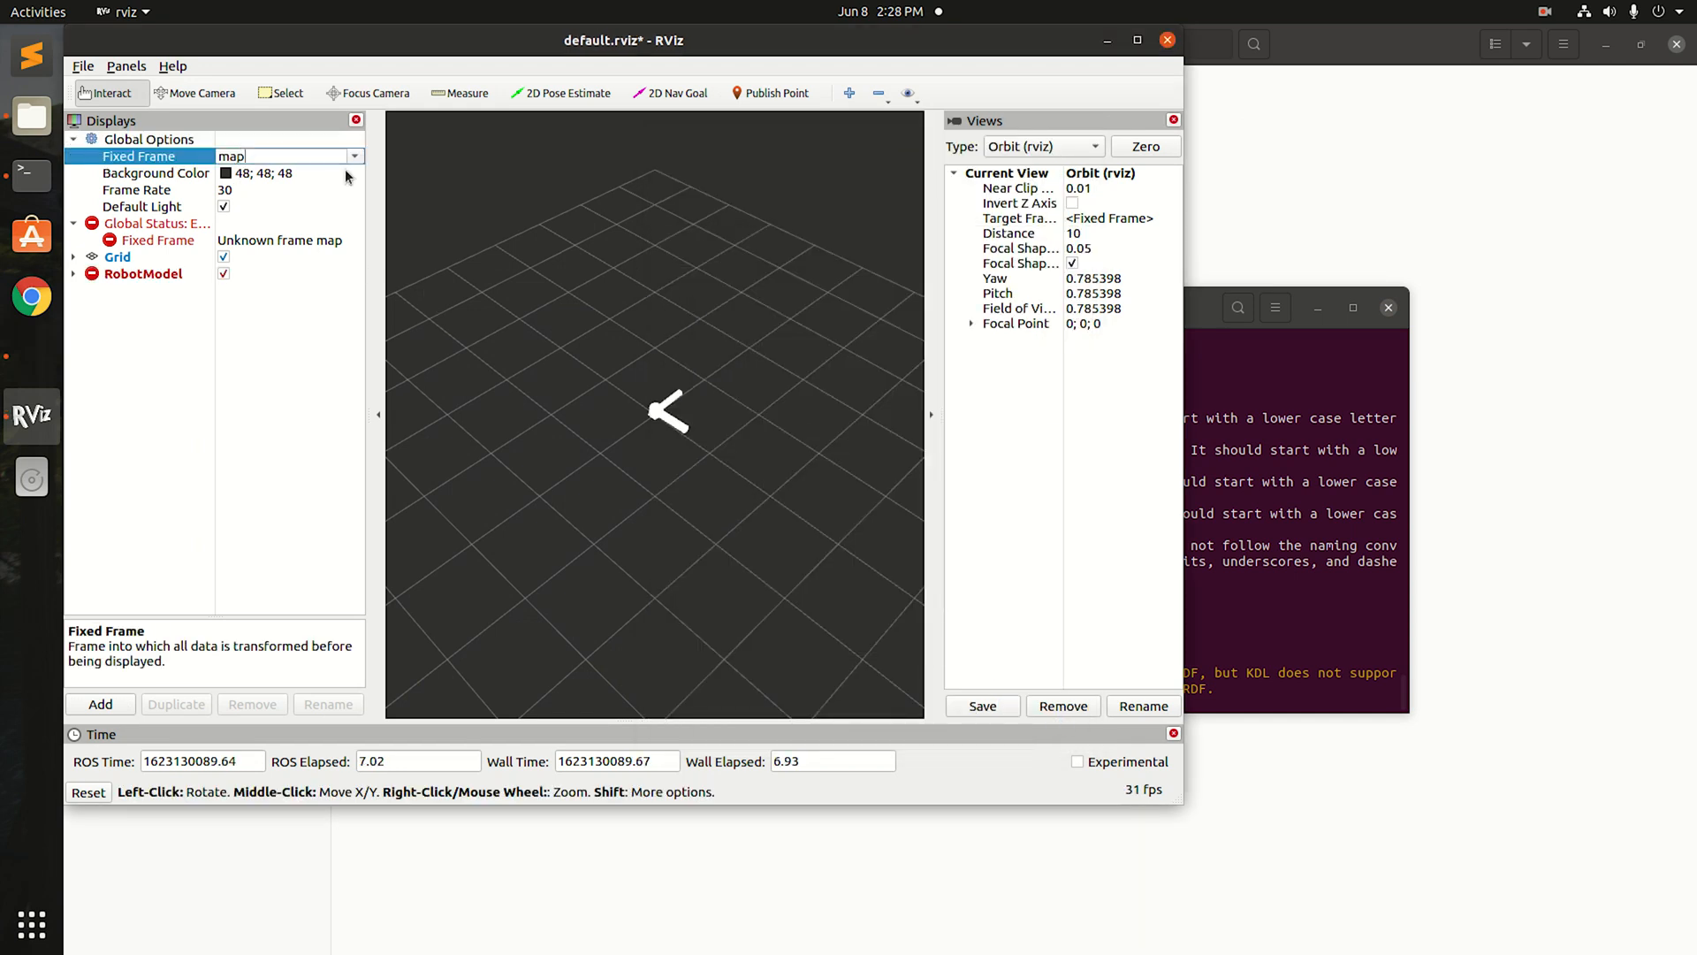
pyautogui.click(355, 156)
pyautogui.click(248, 172)
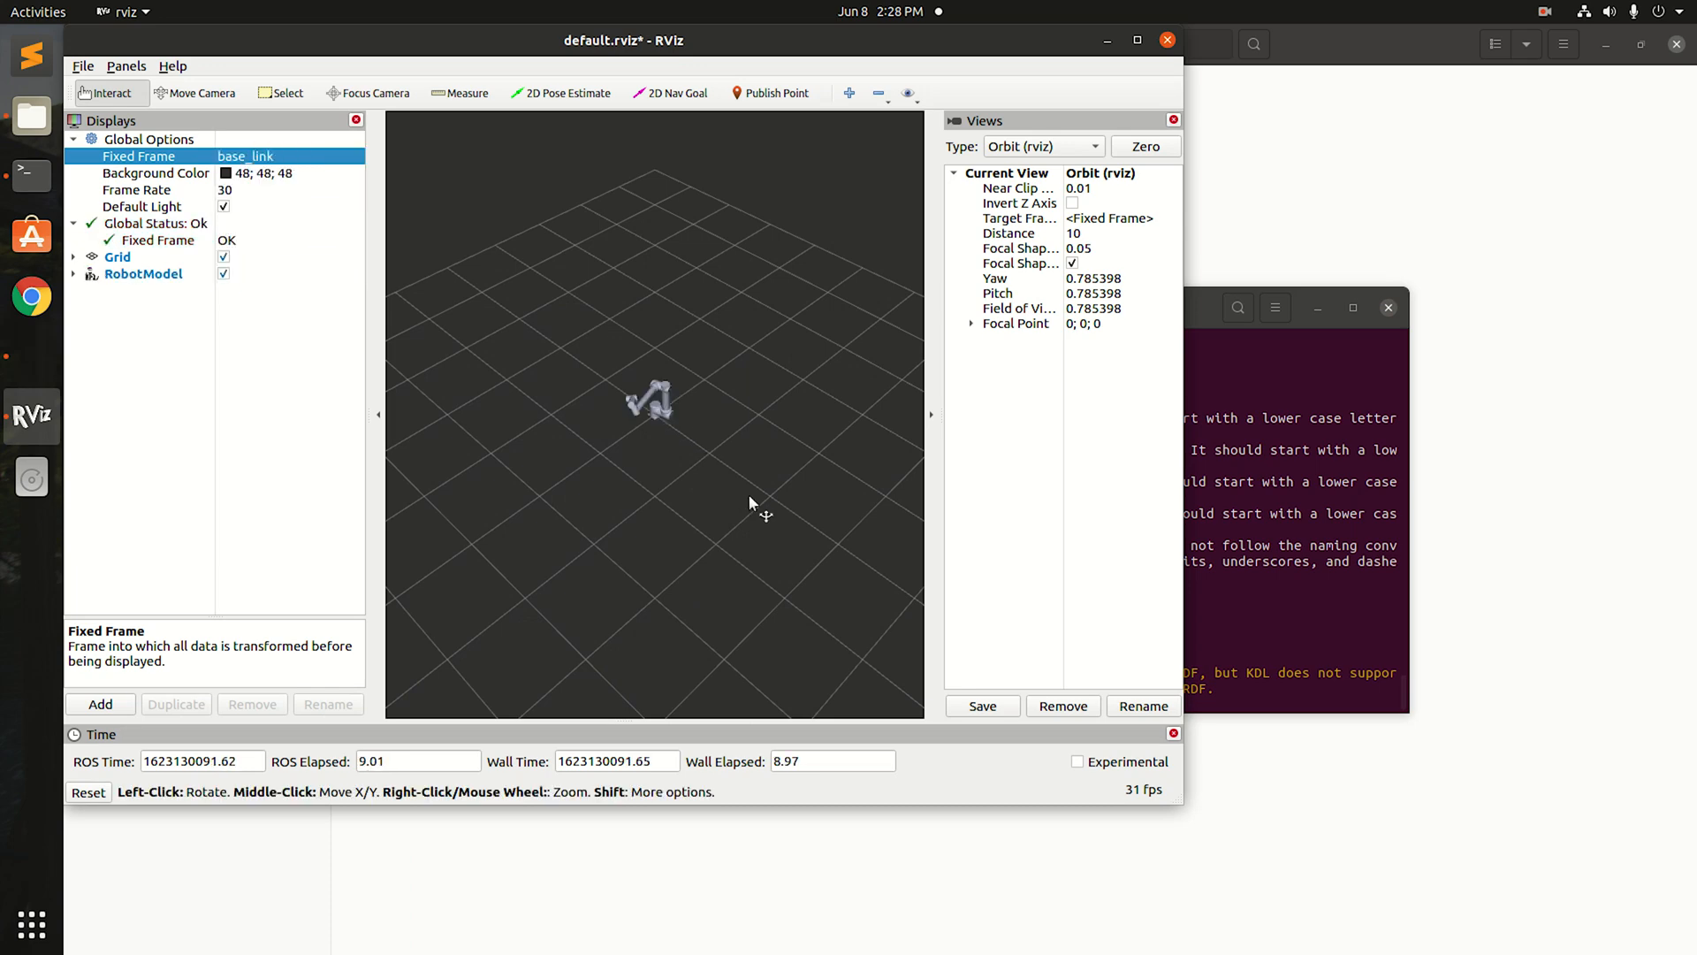
# Step: Maximize the RViz window and examine the robot arm up close from a low side angle
pyautogui.click(1137, 39)
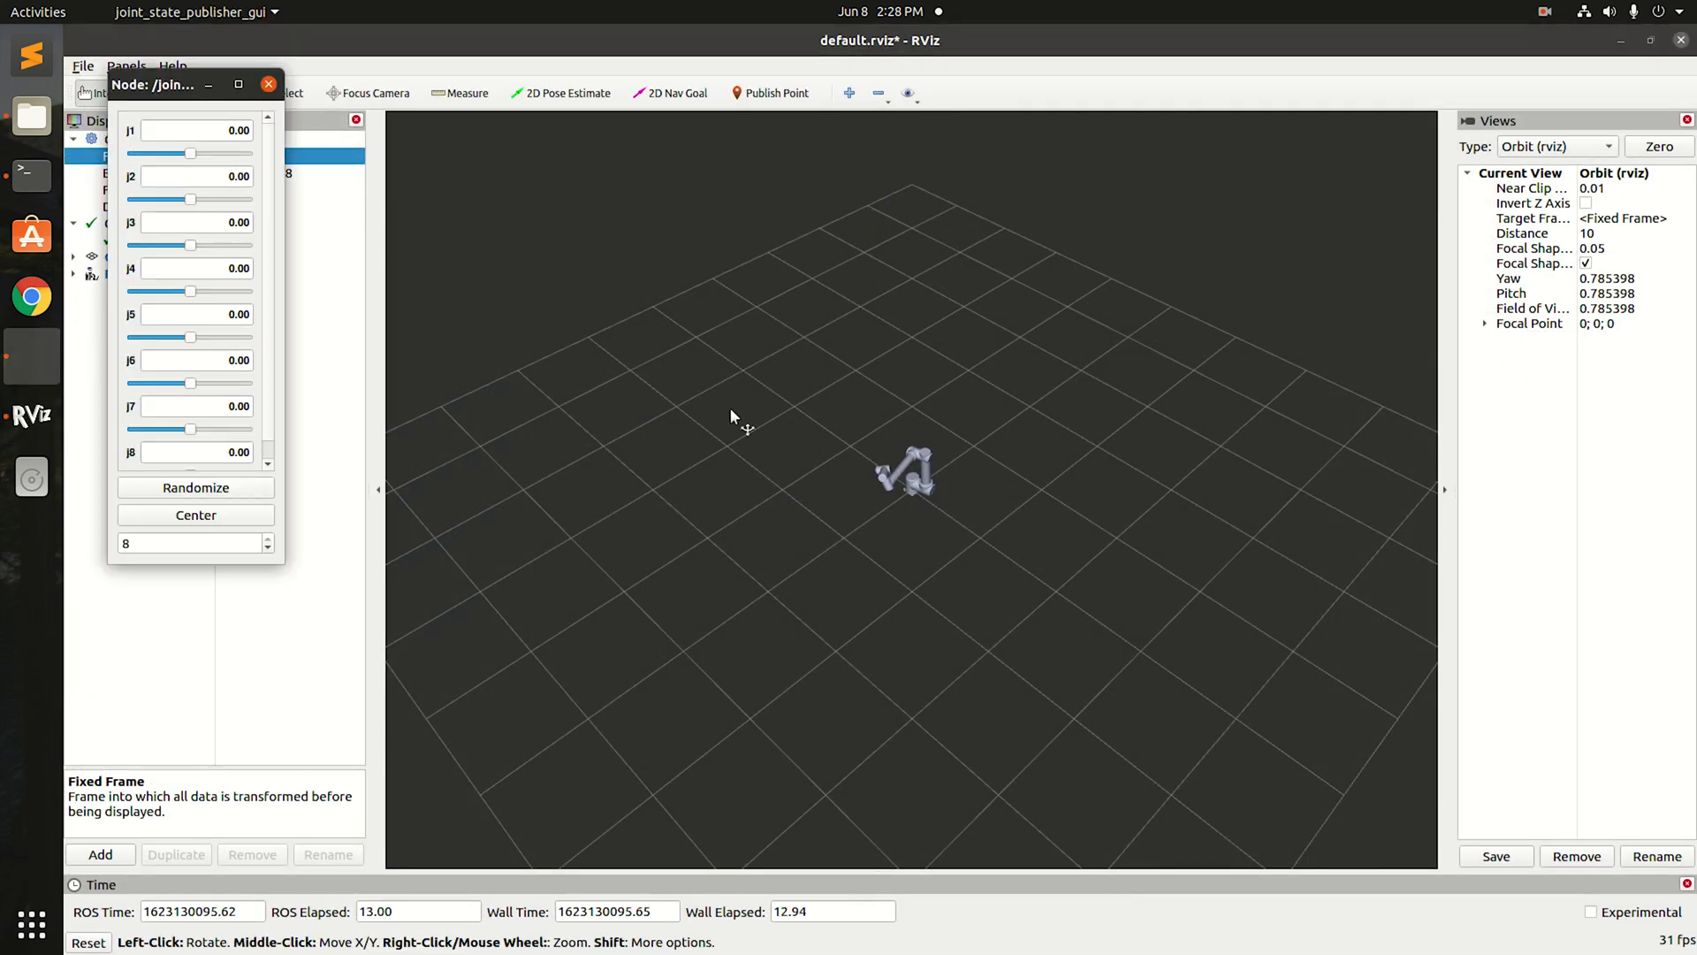
pyautogui.click(935, 515)
pyautogui.moveTo(936, 517); pyautogui.dragTo(925, 701, button='middle')
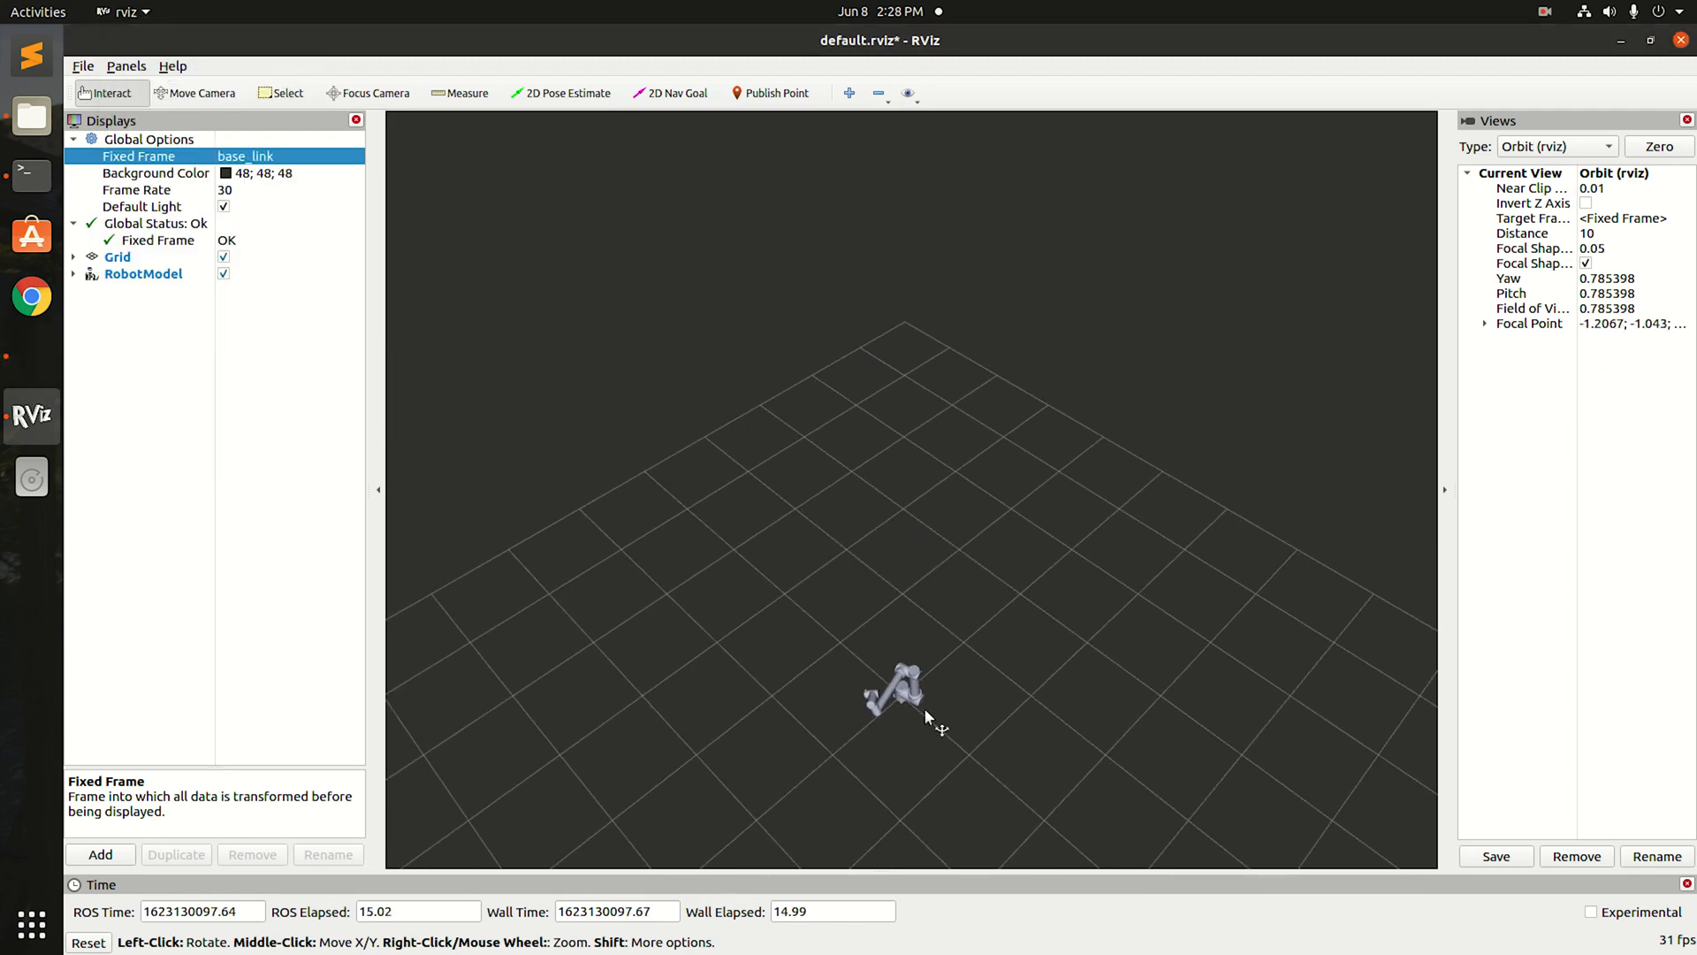
pyautogui.scroll(5, 919, 698)
pyautogui.scroll(-4, 916, 697)
pyautogui.moveTo(919, 763); pyautogui.dragTo(916, 621)
pyautogui.scroll(2, 915, 631)
pyautogui.moveTo(971, 757); pyautogui.dragTo(1033, 736)
# Step: Pose the arm with joint_state_publisher_gui: j1 -0.61, j2 0.12, j3 -0.90, j4 -2.07, j5 2.36, j6 -1.24, j7 -1.83
pyautogui.click(30, 357)
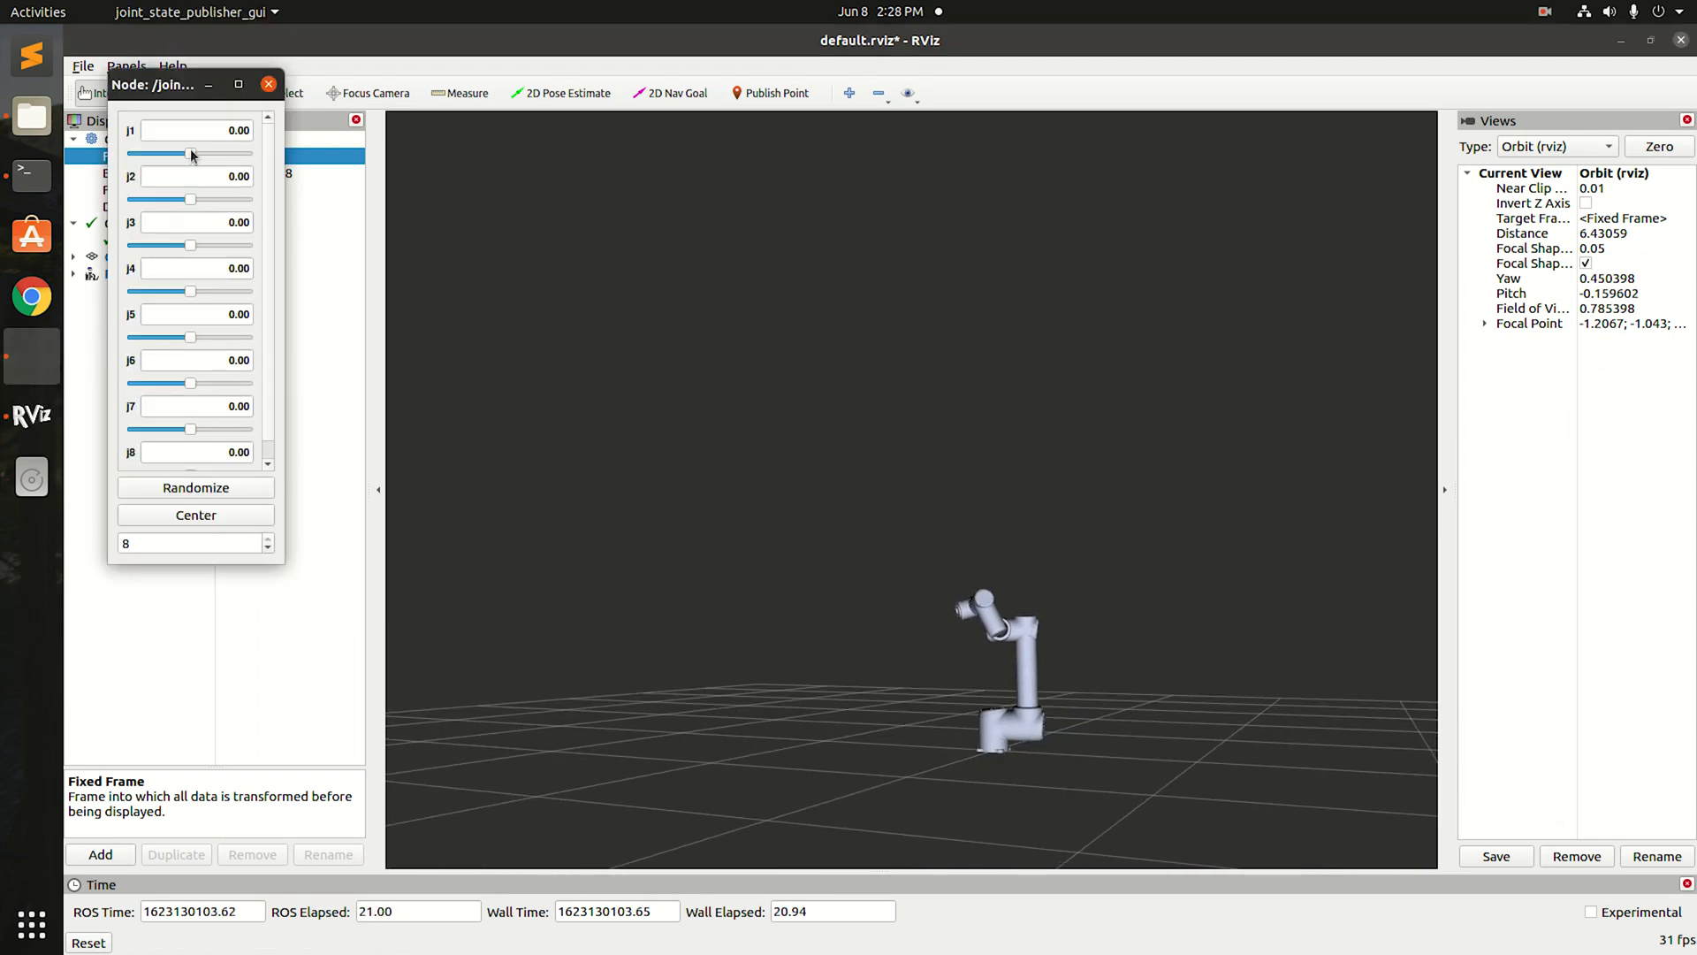
pyautogui.moveTo(189, 158)
pyautogui.mouseDown()
pyautogui.moveTo(134, 158)
pyautogui.moveTo(244, 157)
pyautogui.moveTo(179, 155)
pyautogui.moveTo(145, 200)
pyautogui.moveTo(204, 200)
pyautogui.moveTo(194, 146)
pyautogui.mouseUp()
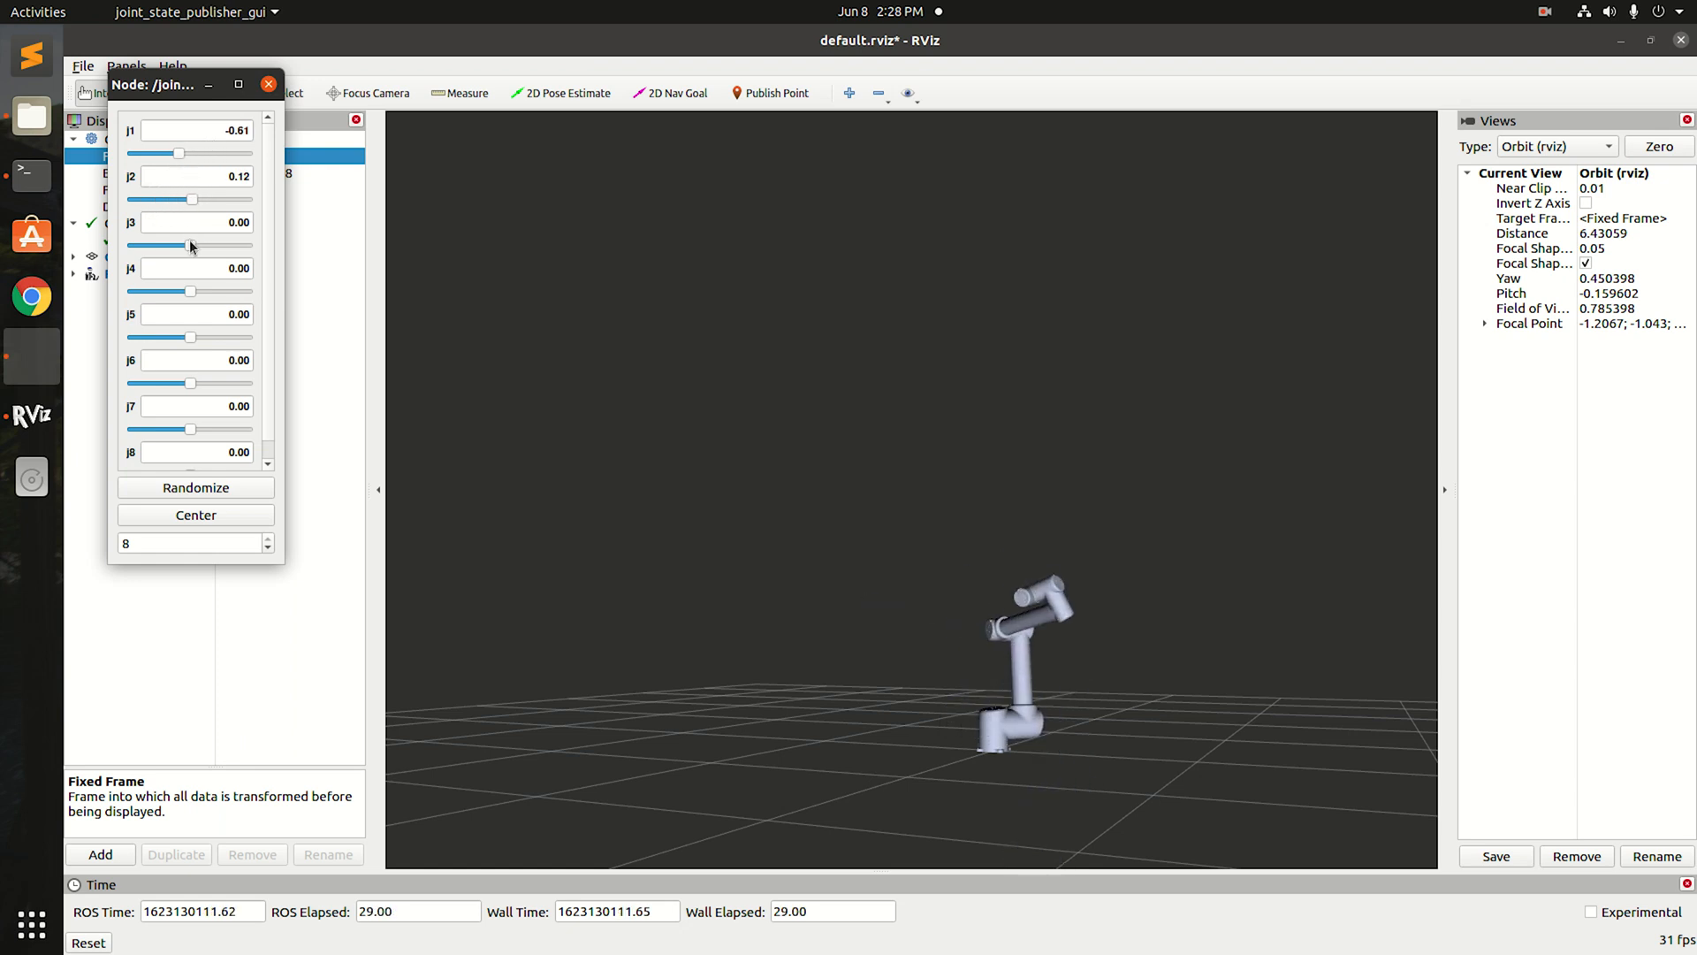
pyautogui.moveTo(192, 247); pyautogui.dragTo(147, 431)
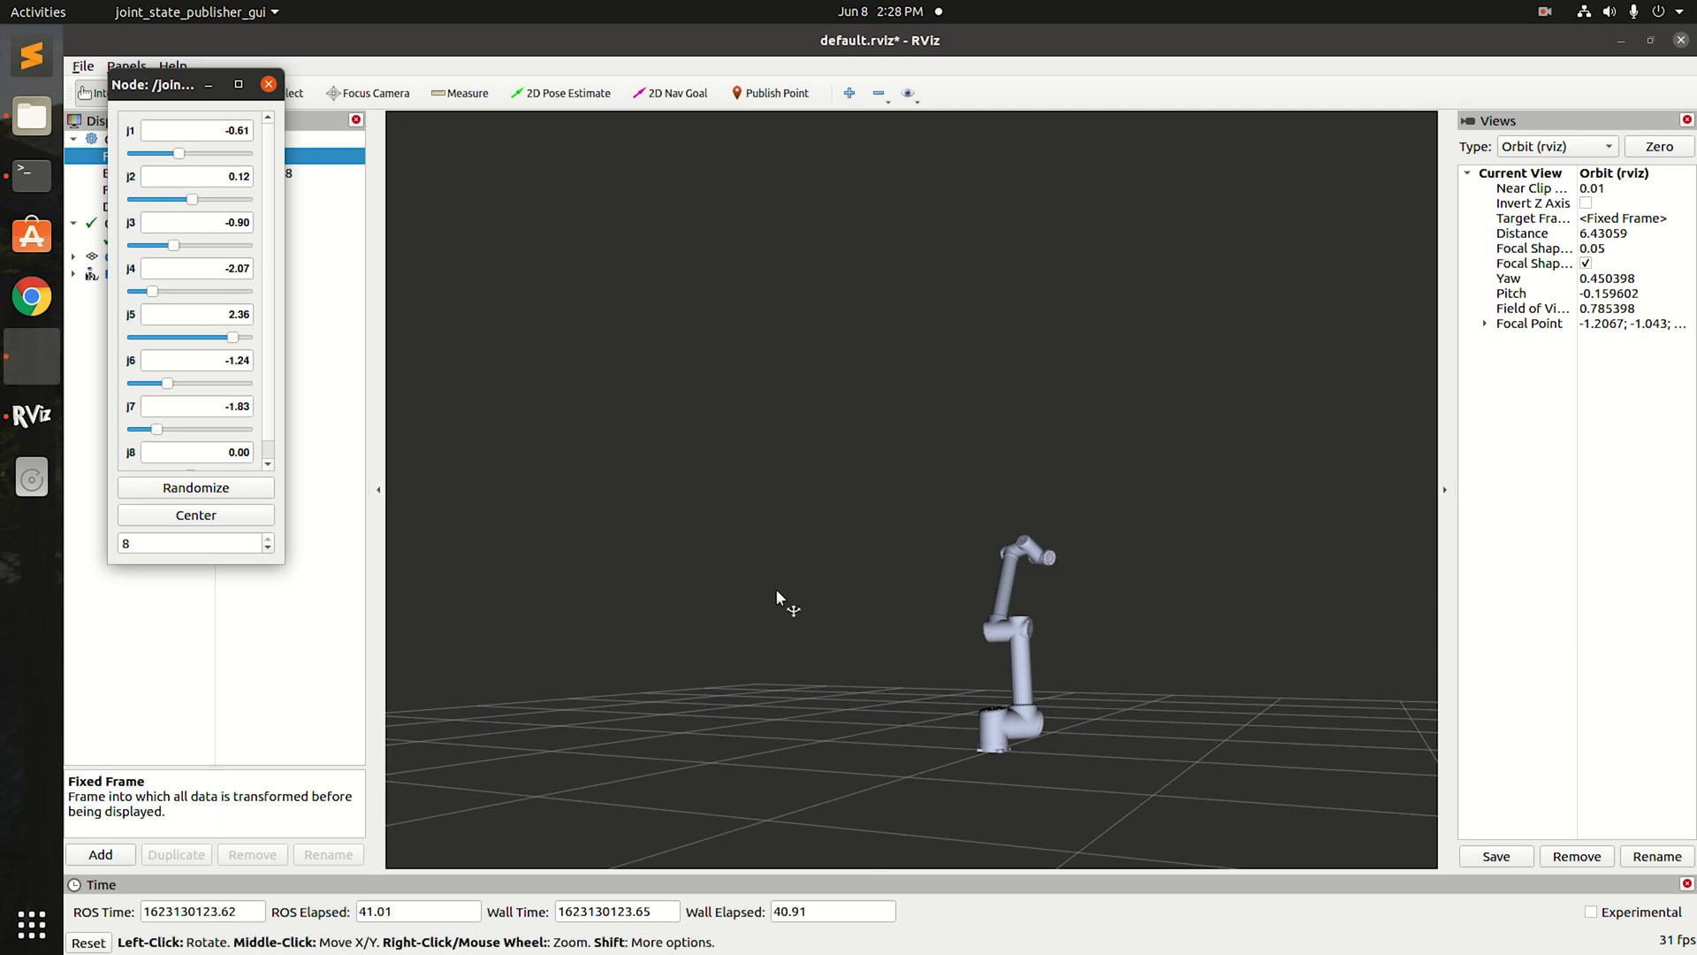
# Step: Rotate the arm's end flange by setting joint j8 to about 1.53
pyautogui.click(1064, 649)
pyautogui.scroll(1, 1066, 649)
pyautogui.moveTo(1068, 650); pyautogui.dragTo(852, 596, button='middle')
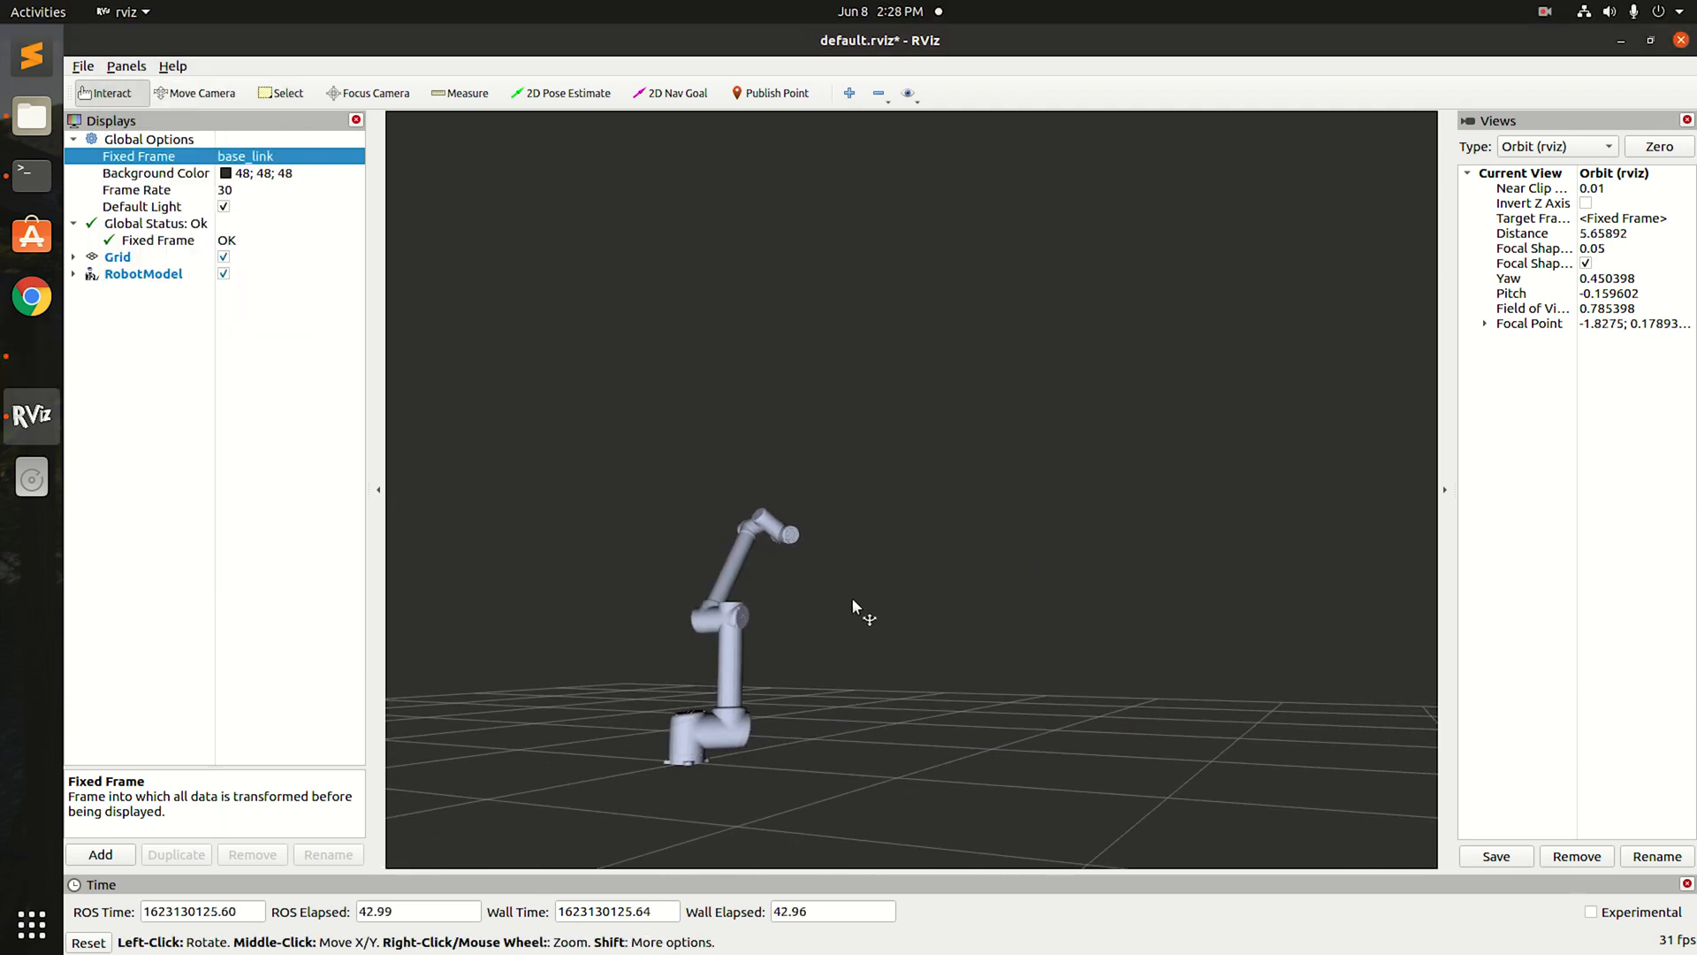
pyautogui.scroll(6, 773, 550)
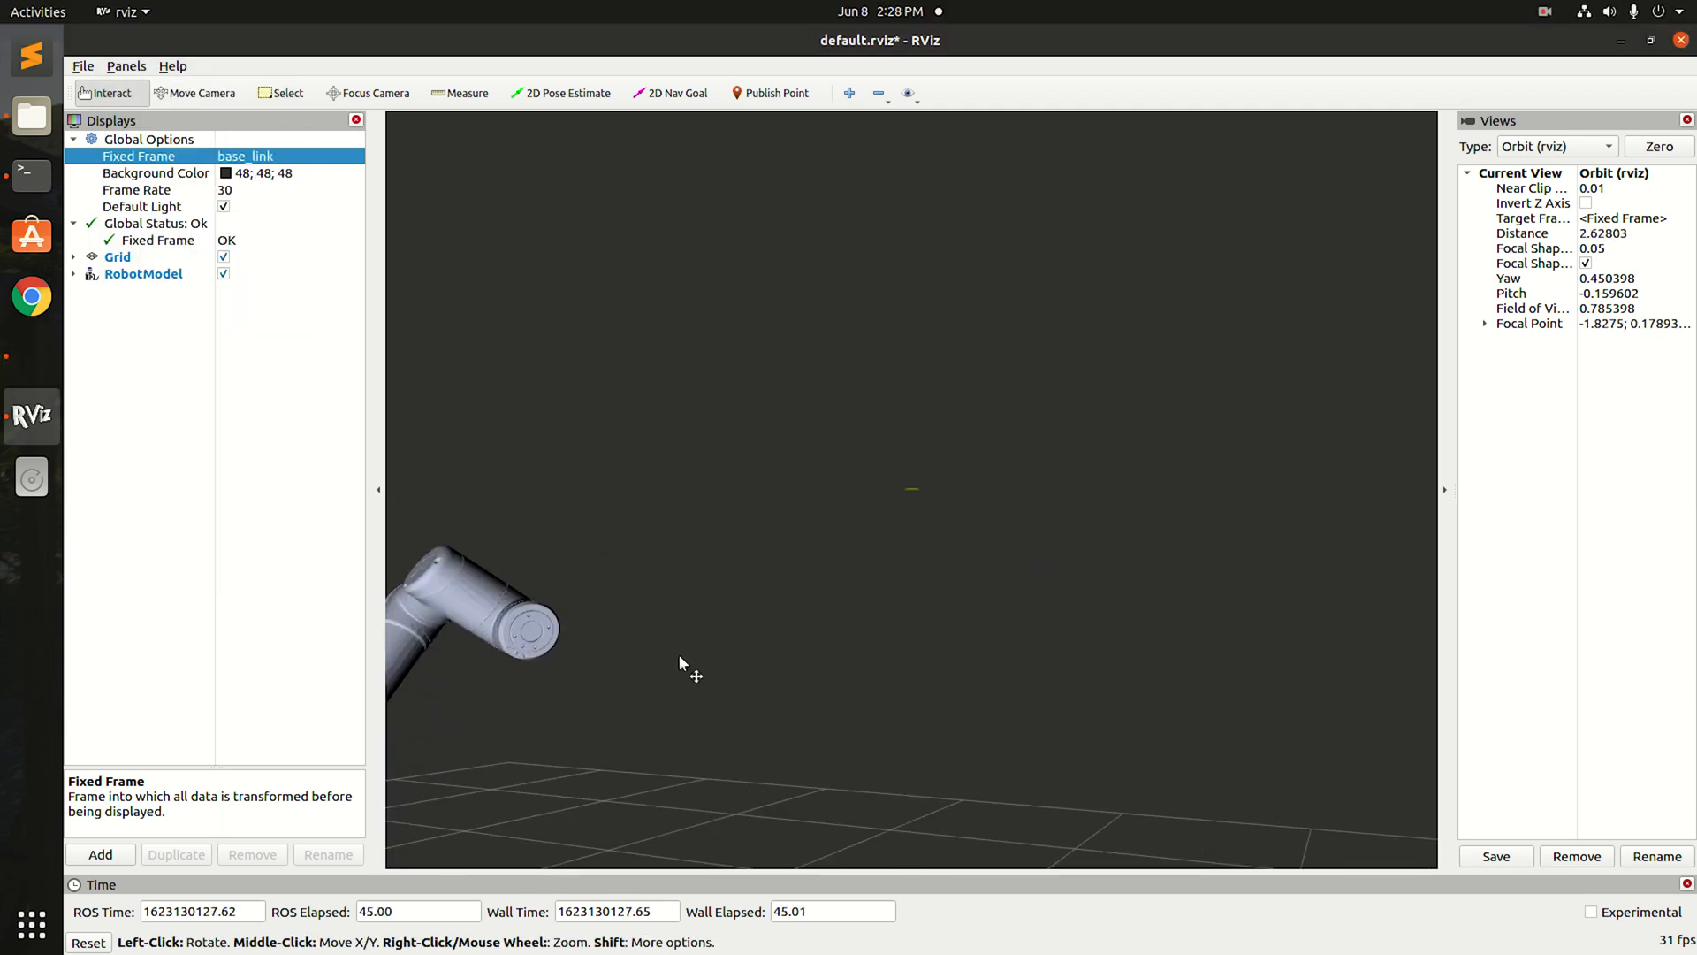
pyautogui.moveTo(680, 661); pyautogui.dragTo(906, 601, button='middle')
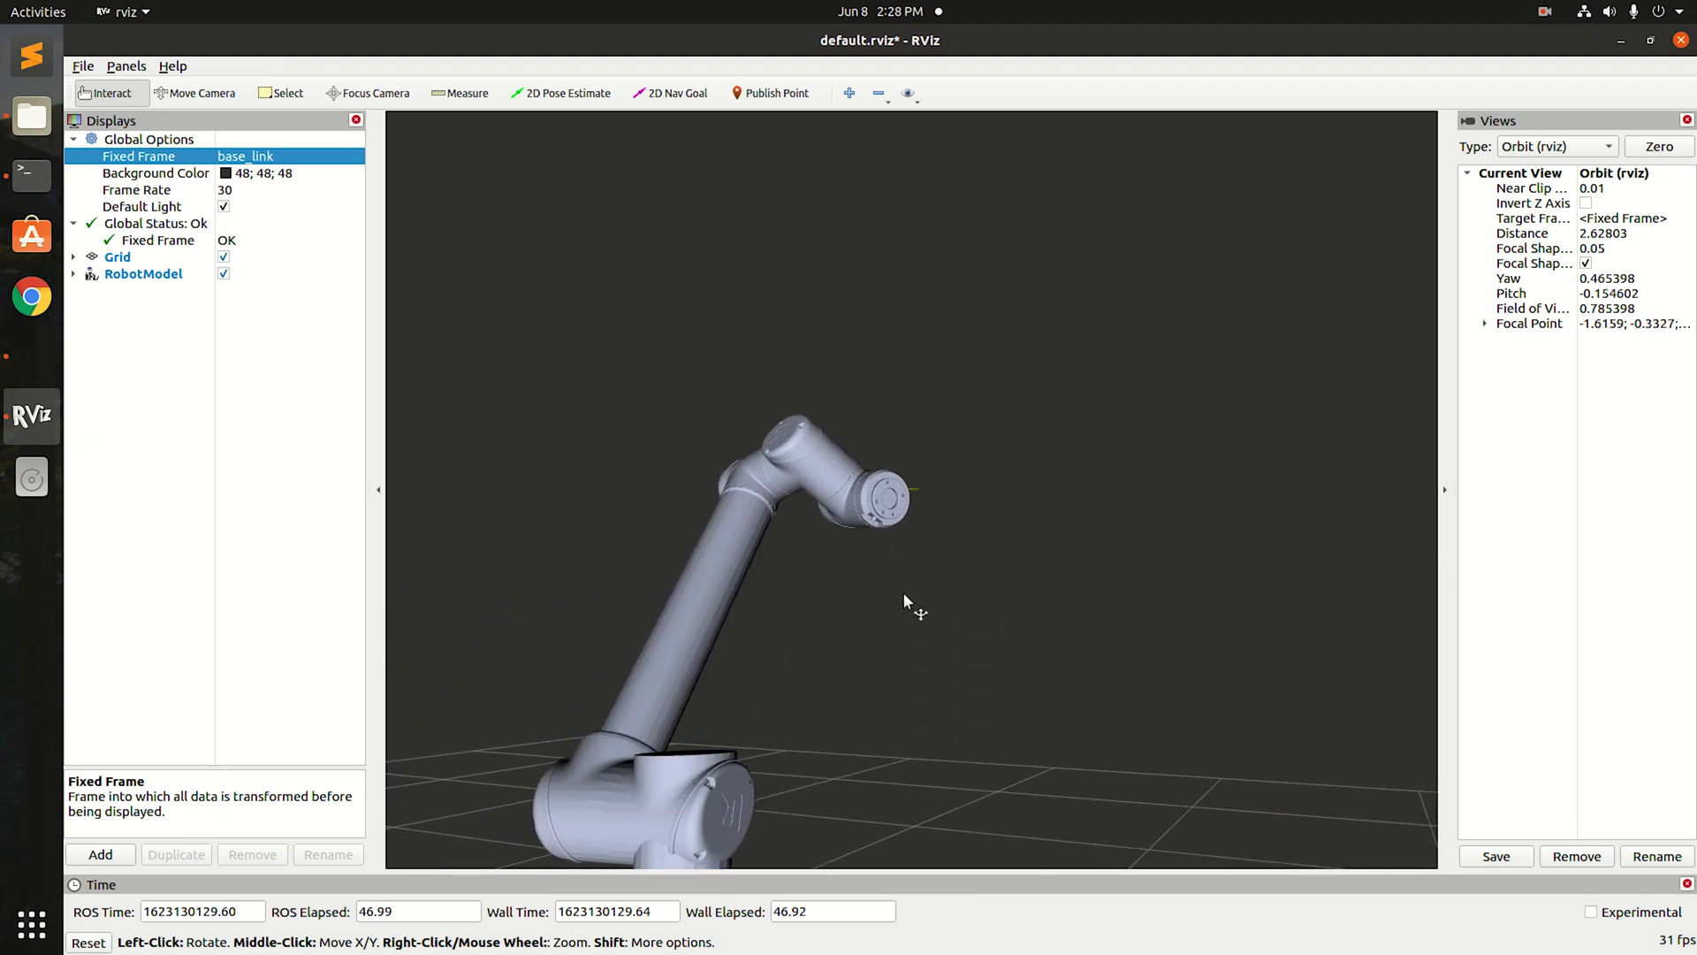
pyautogui.moveTo(904, 593)
pyautogui.mouseDown()
pyautogui.moveTo(976, 559)
pyautogui.moveTo(914, 593)
pyautogui.moveTo(877, 583)
pyautogui.mouseUp()
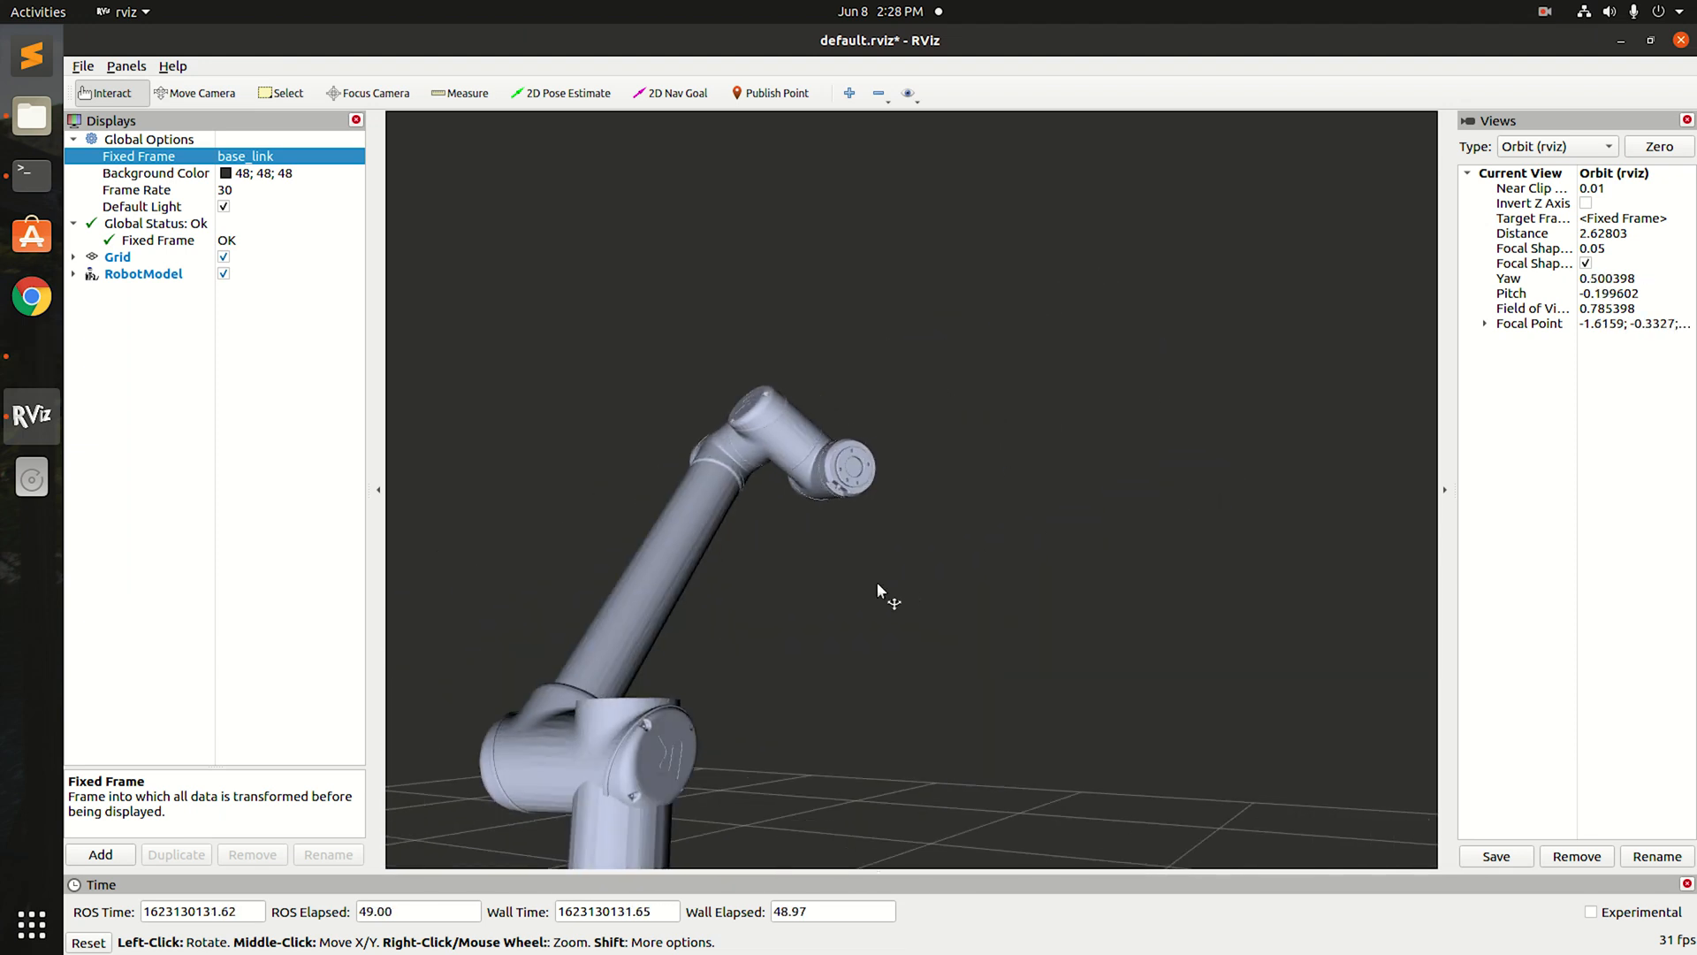
pyautogui.moveTo(878, 585); pyautogui.dragTo(791, 583, button='right')
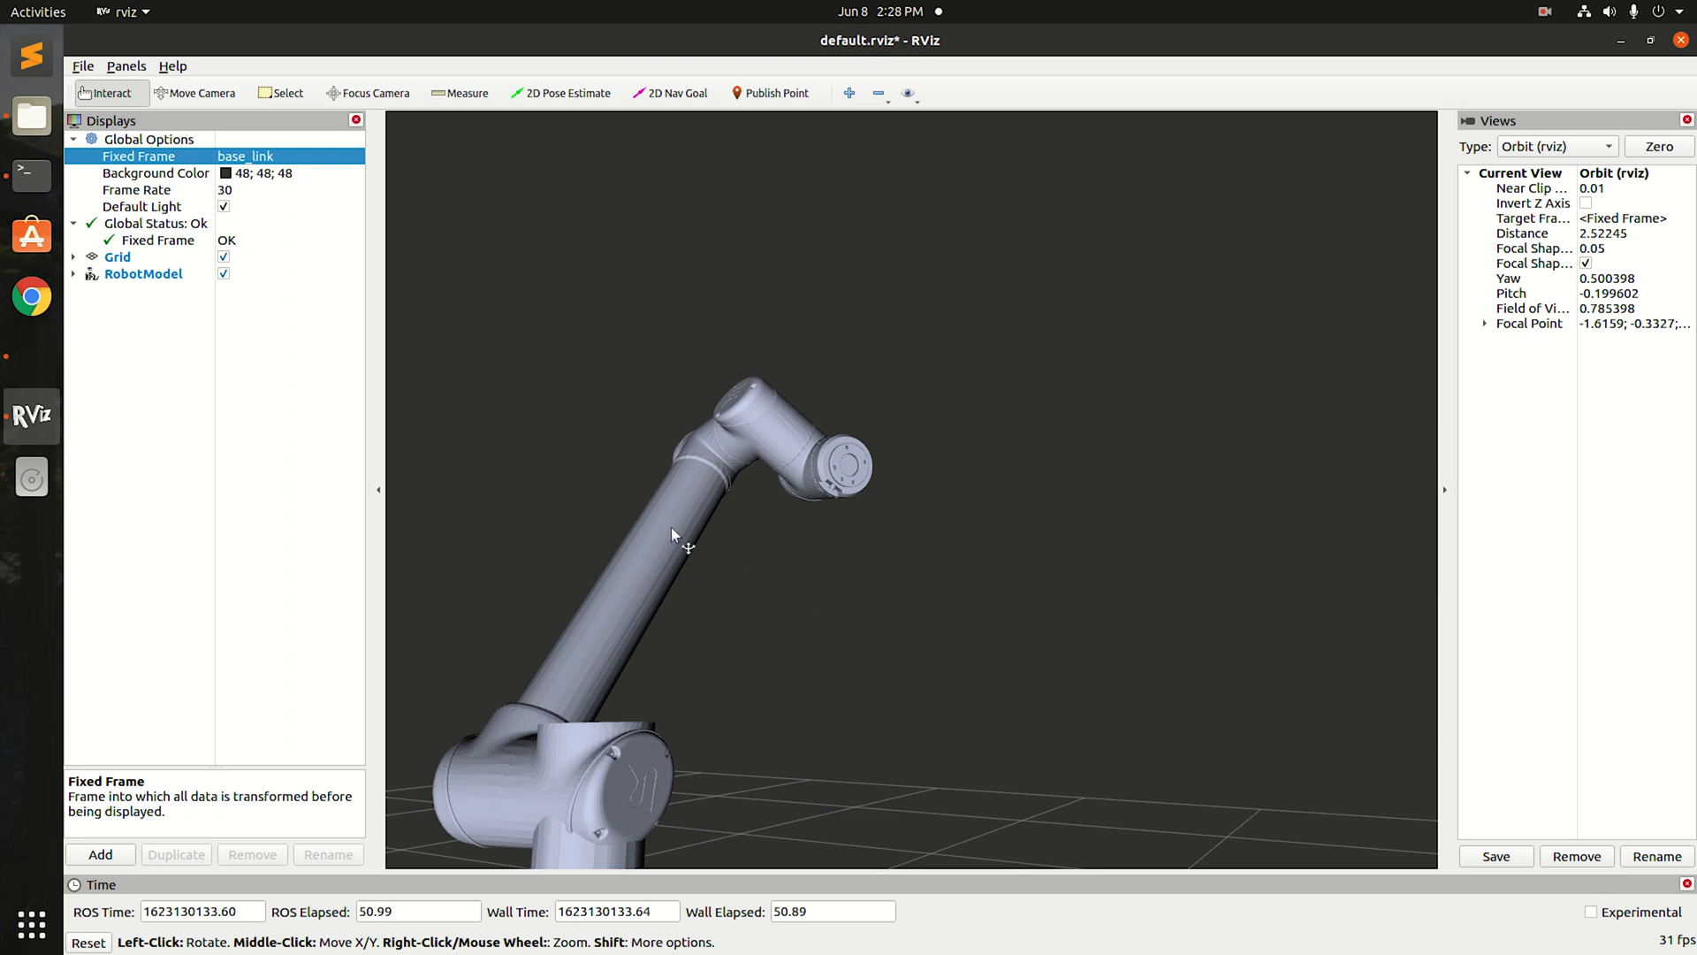
pyautogui.scroll(3, 838, 587)
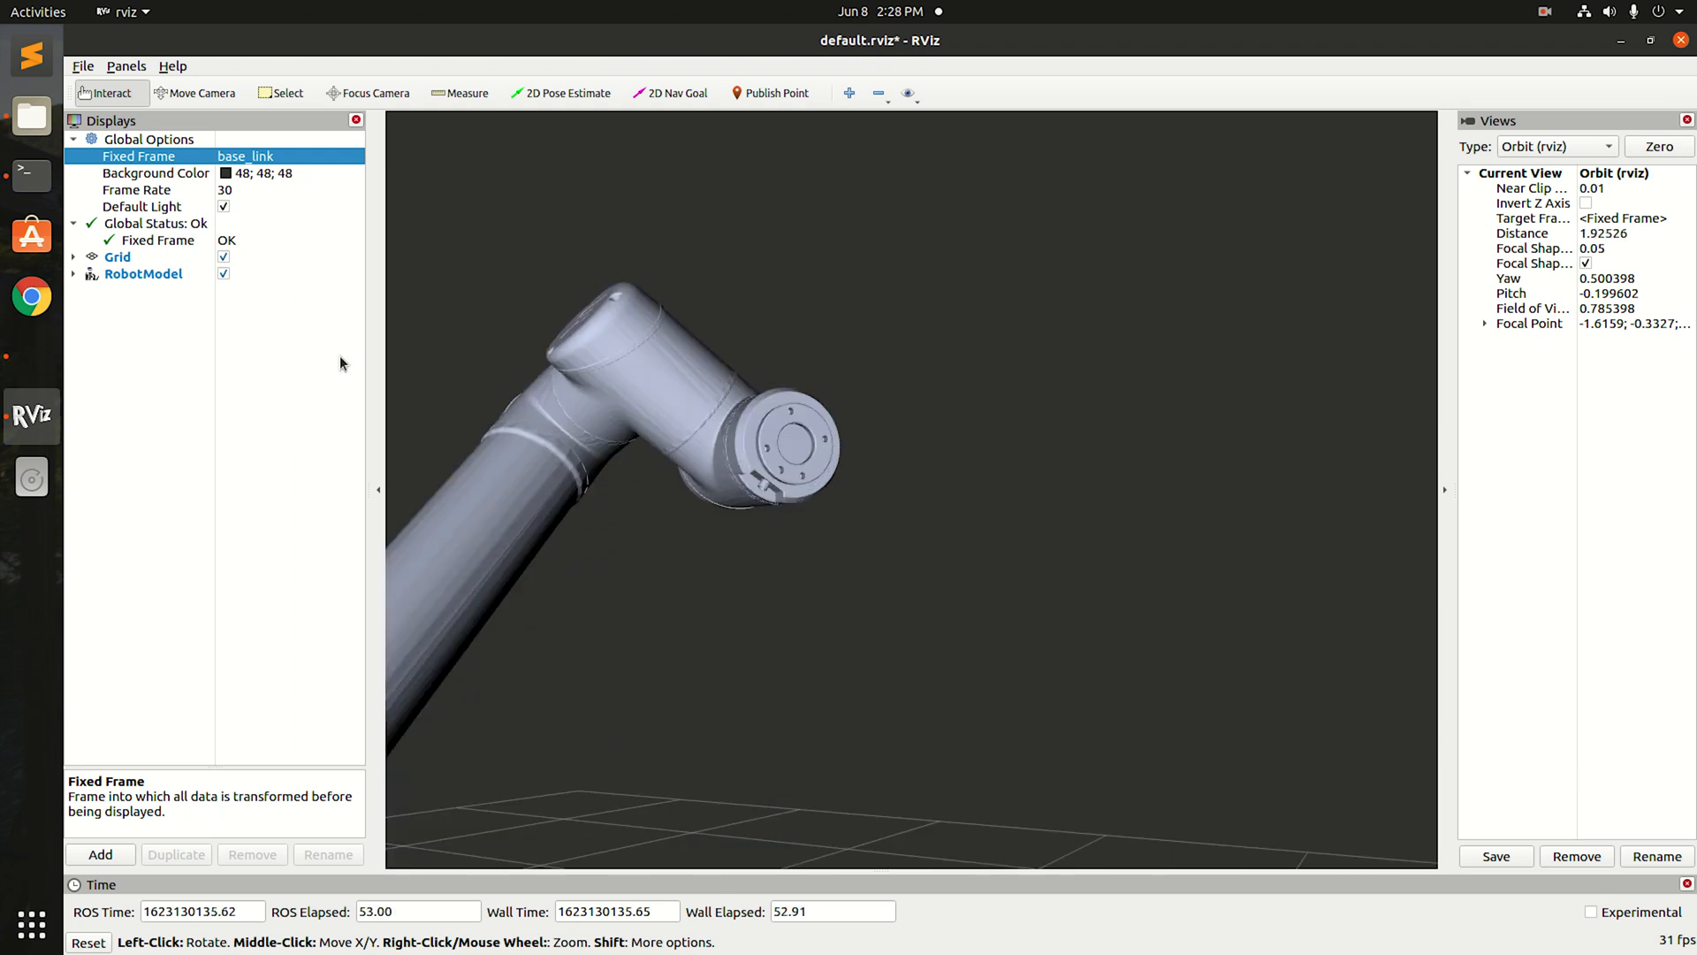
pyautogui.click(31, 356)
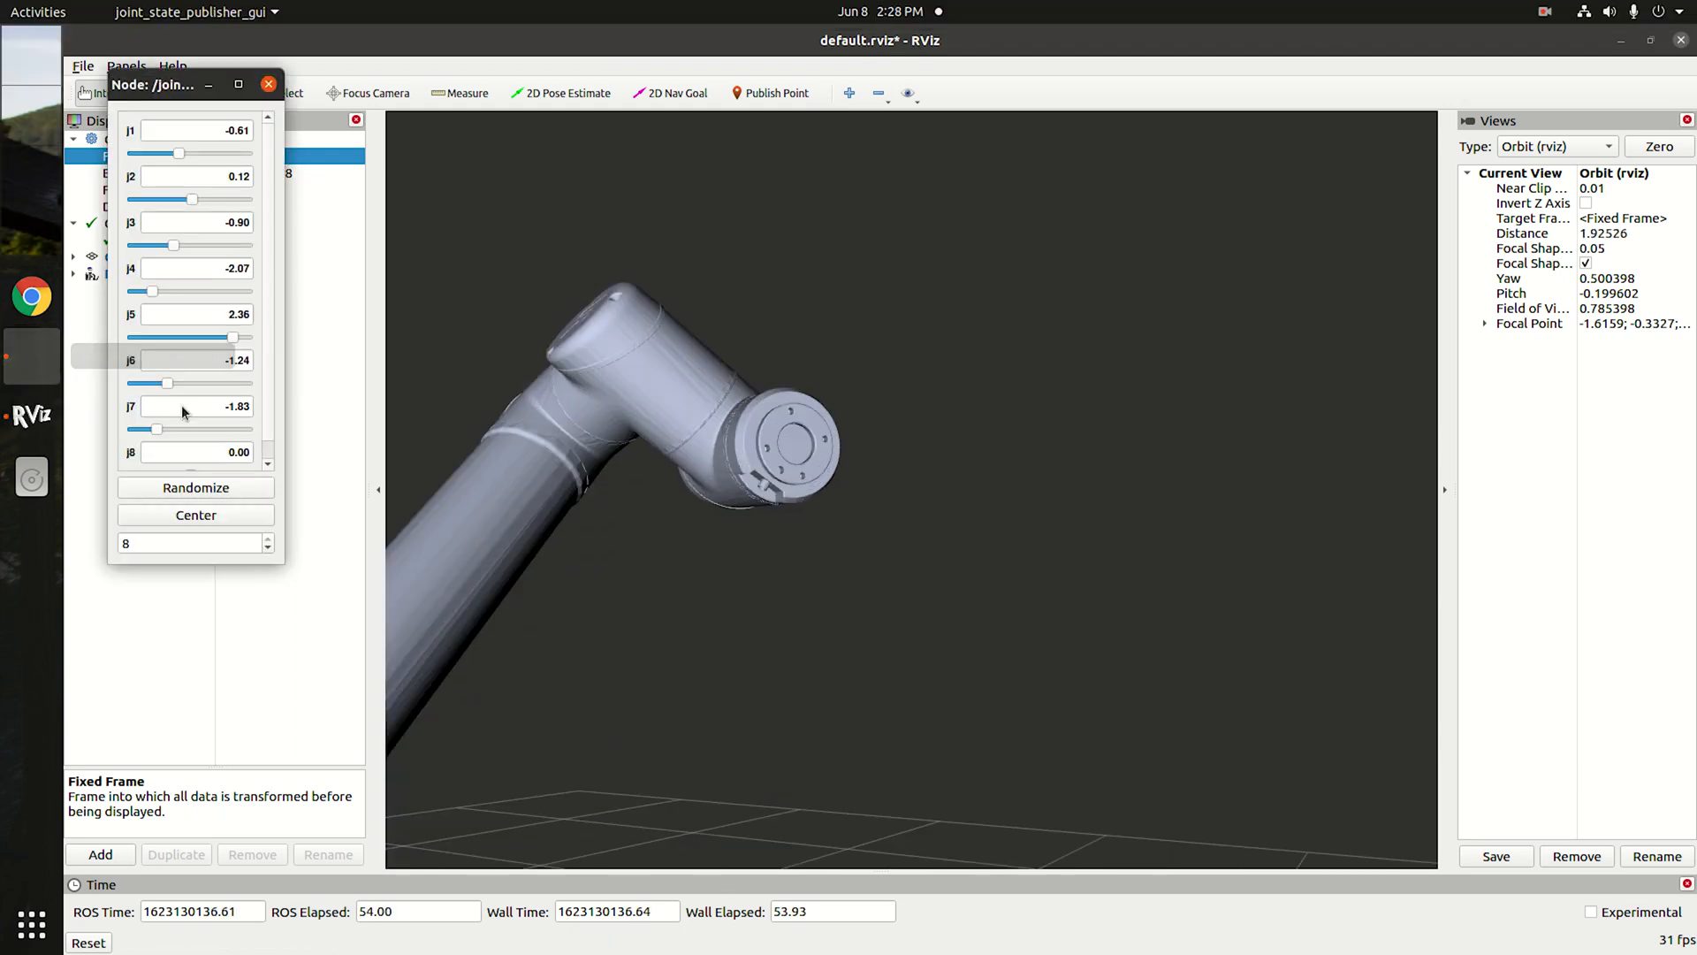
pyautogui.click(268, 464)
pyautogui.moveTo(190, 456)
pyautogui.mouseDown()
pyautogui.moveTo(237, 457)
pyautogui.moveTo(179, 457)
pyautogui.moveTo(223, 464)
pyautogui.mouseUp()
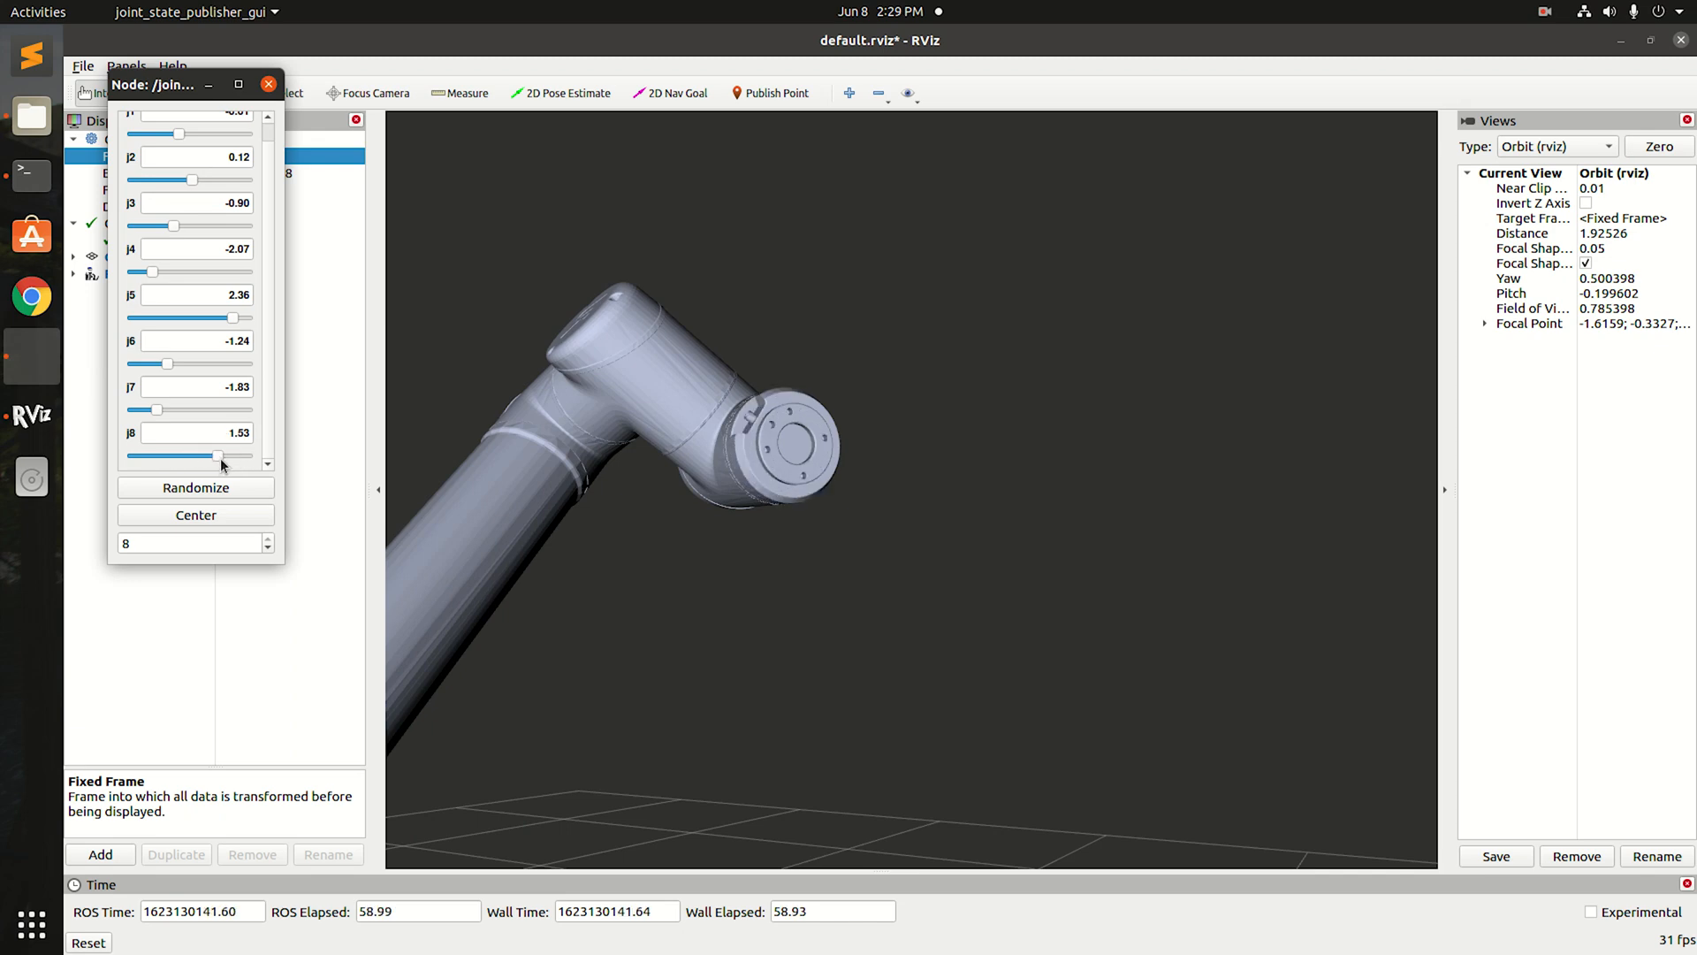
# Step: Source ~/ros1_ws/devel/setup.bash in a new terminal tab and list the launch folder's files
pyautogui.click(32, 175)
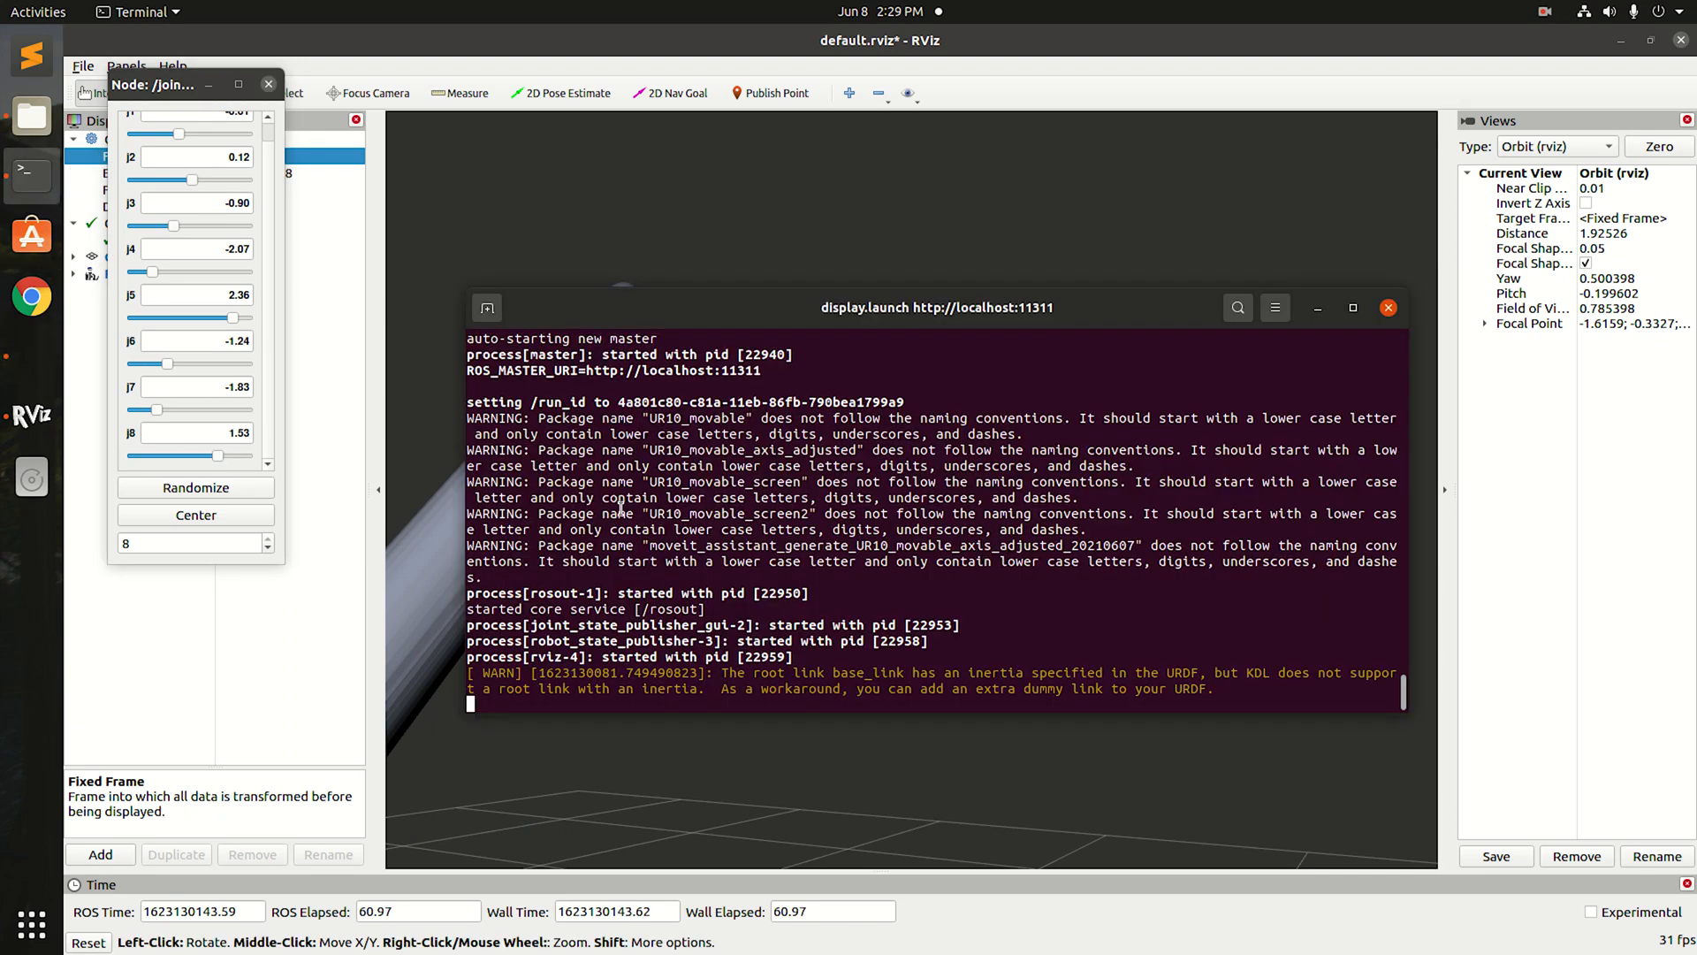
pyautogui.hotkey('ctrl', 'shift', 't')
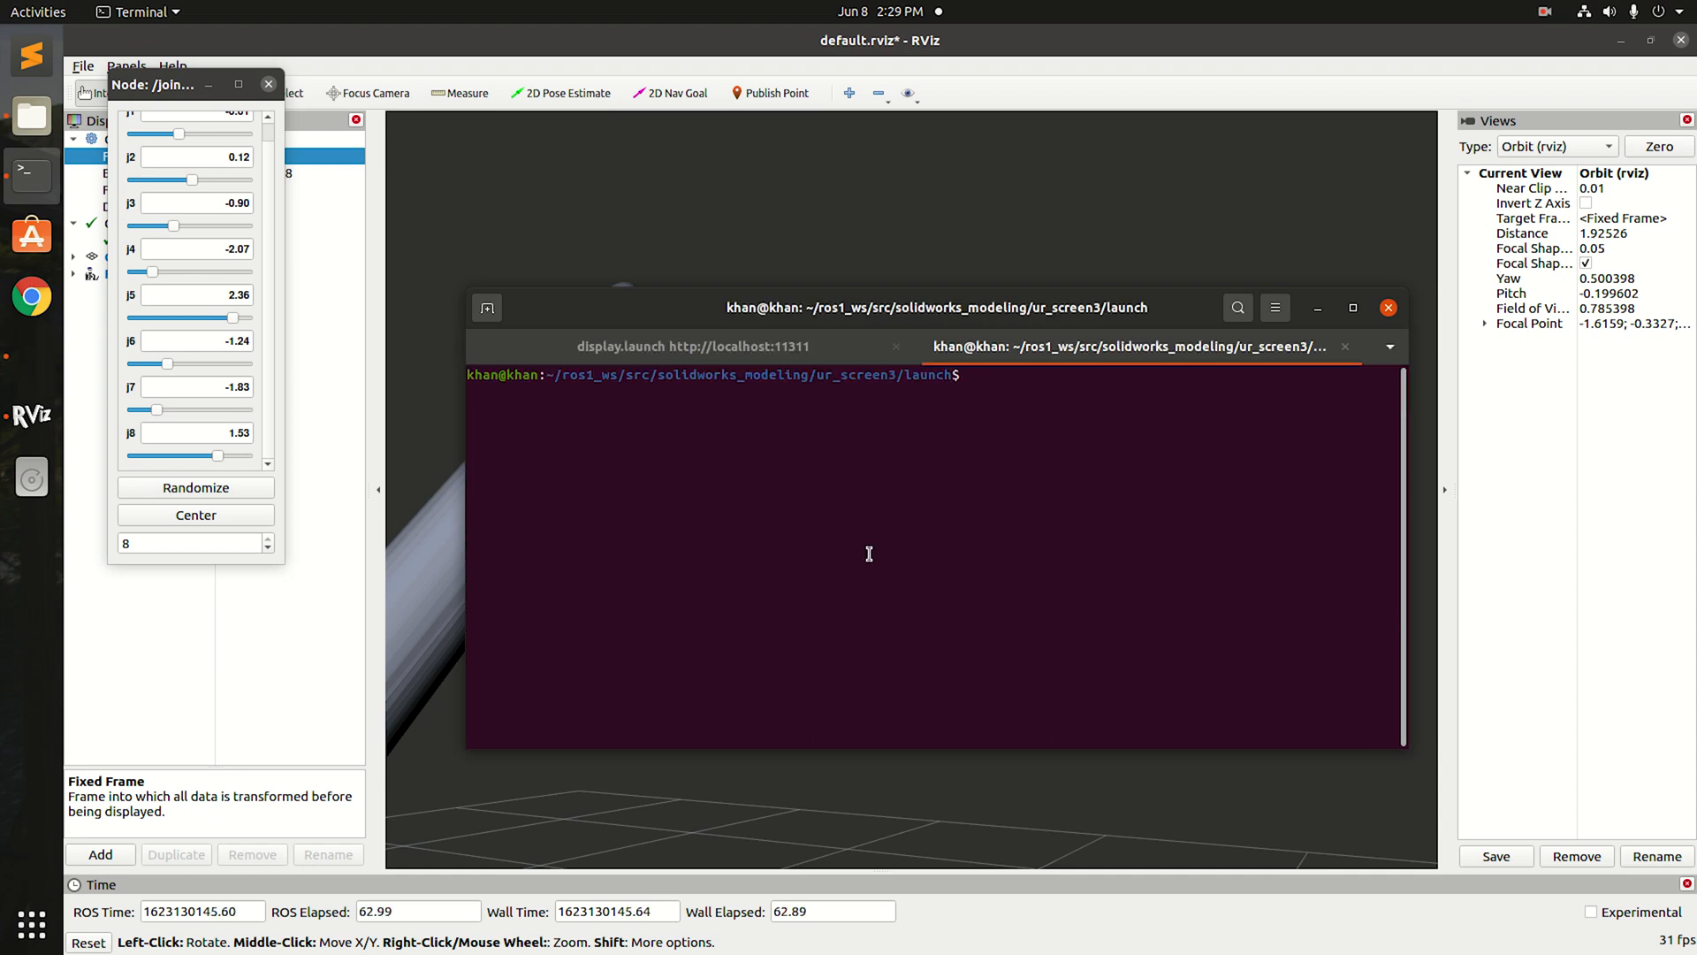
pyautogui.write('source ~/ros1_ws/devel/setup.')
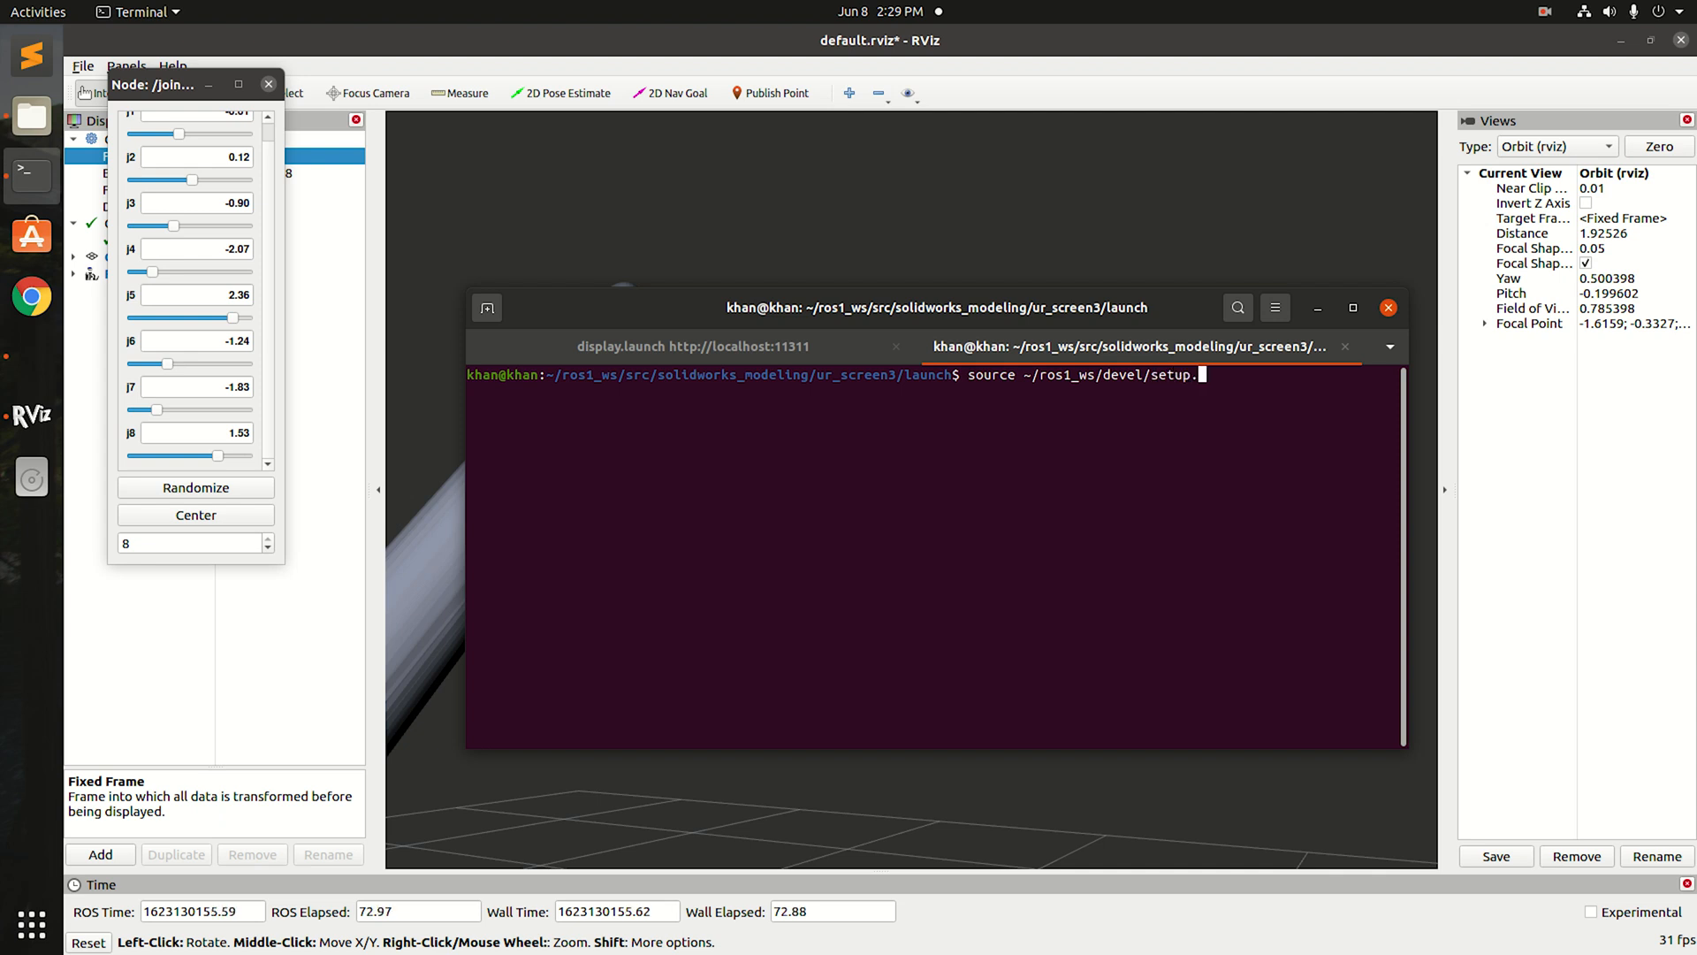
pyautogui.write('bash')
pyautogui.press('Return')
pyautogui.write('ls')
pyautogui.press('Return')
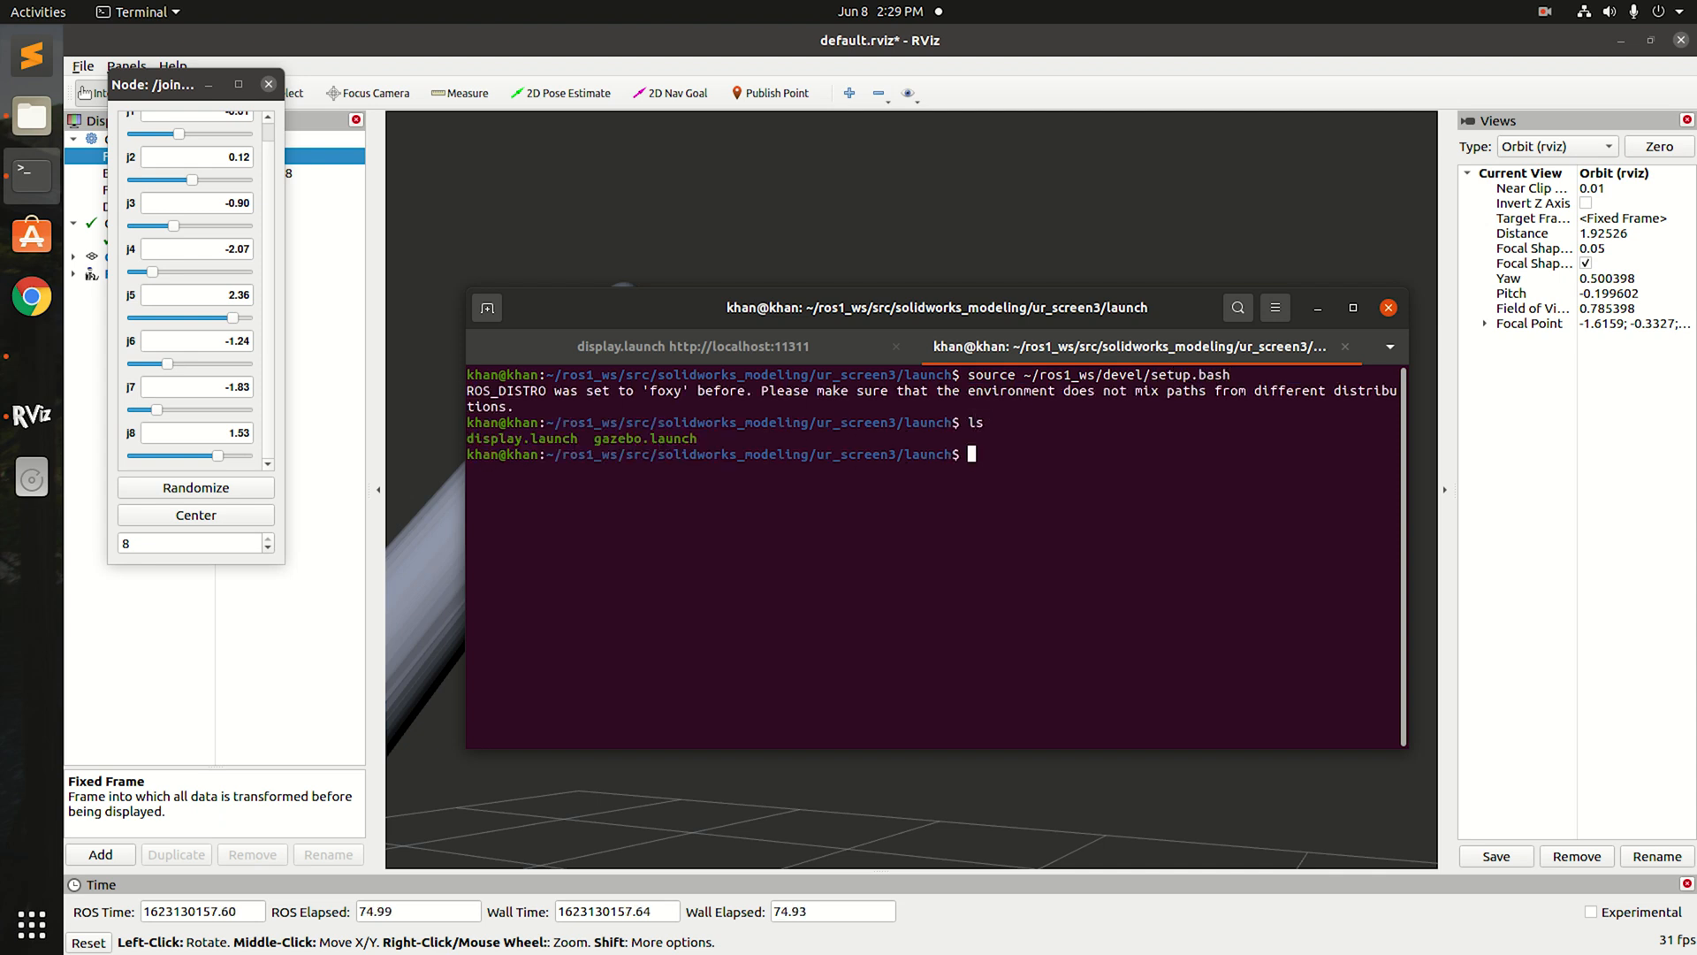
# Step: Start gazebo.launch with roslaunch and minimize the terminal to reveal the Gazebo simulation
pyautogui.write('roslaunch gazebo.lau')
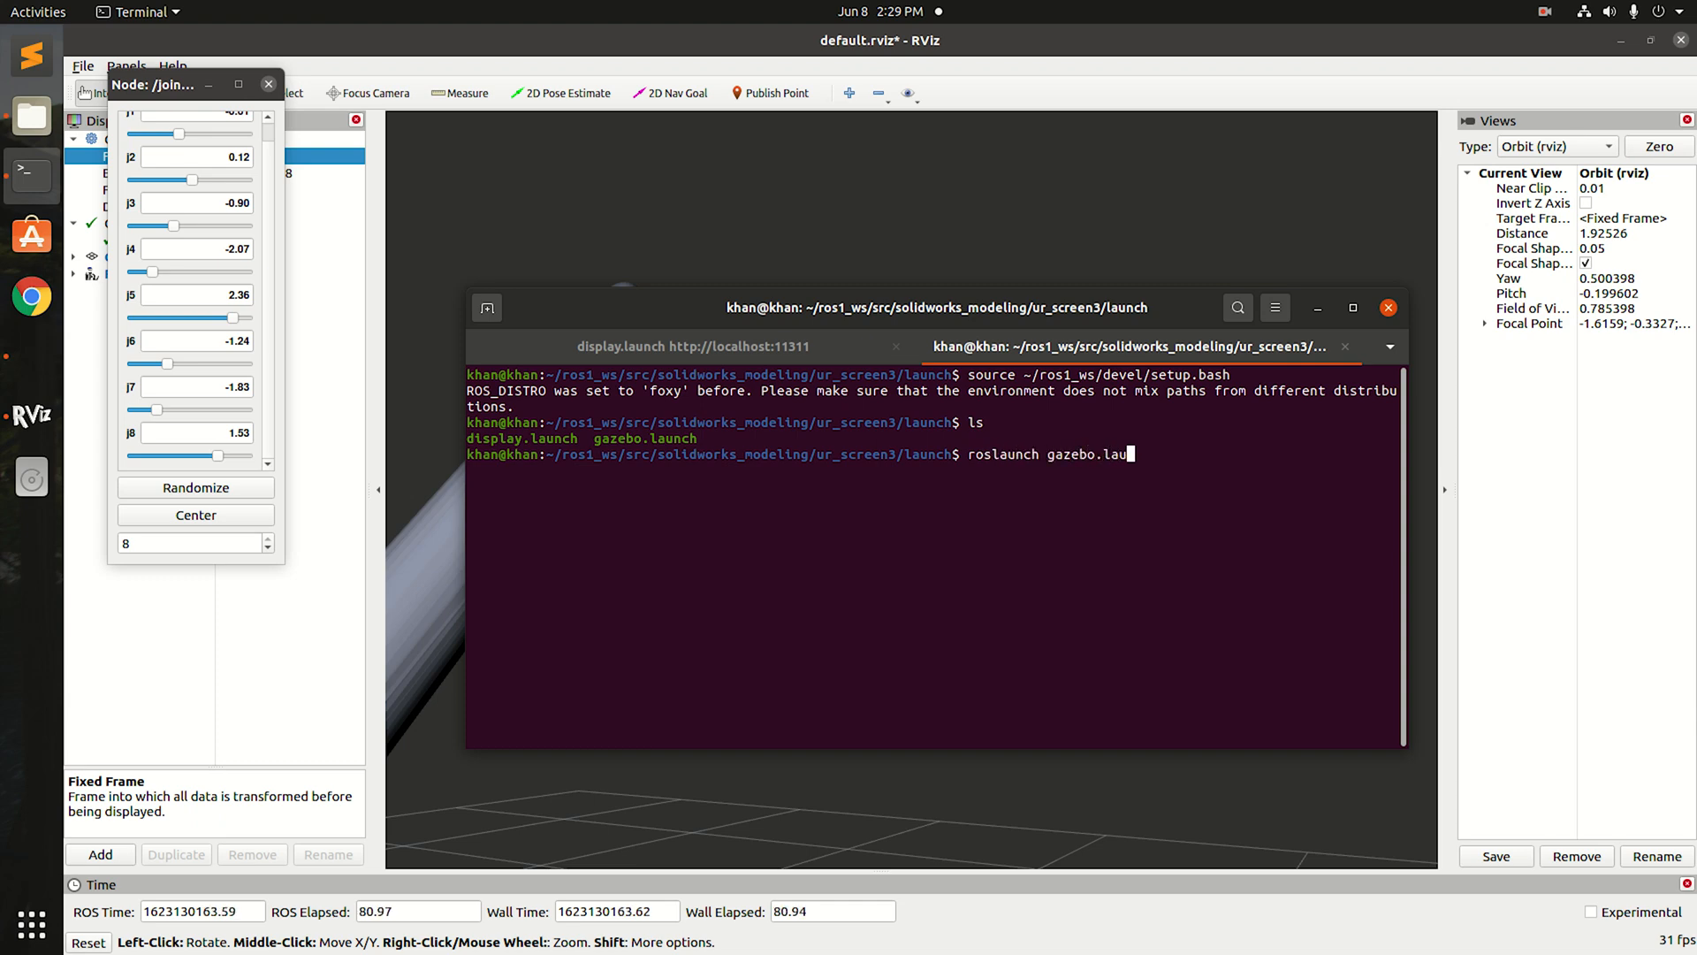
pyautogui.write('nch')
pyautogui.press('Return')
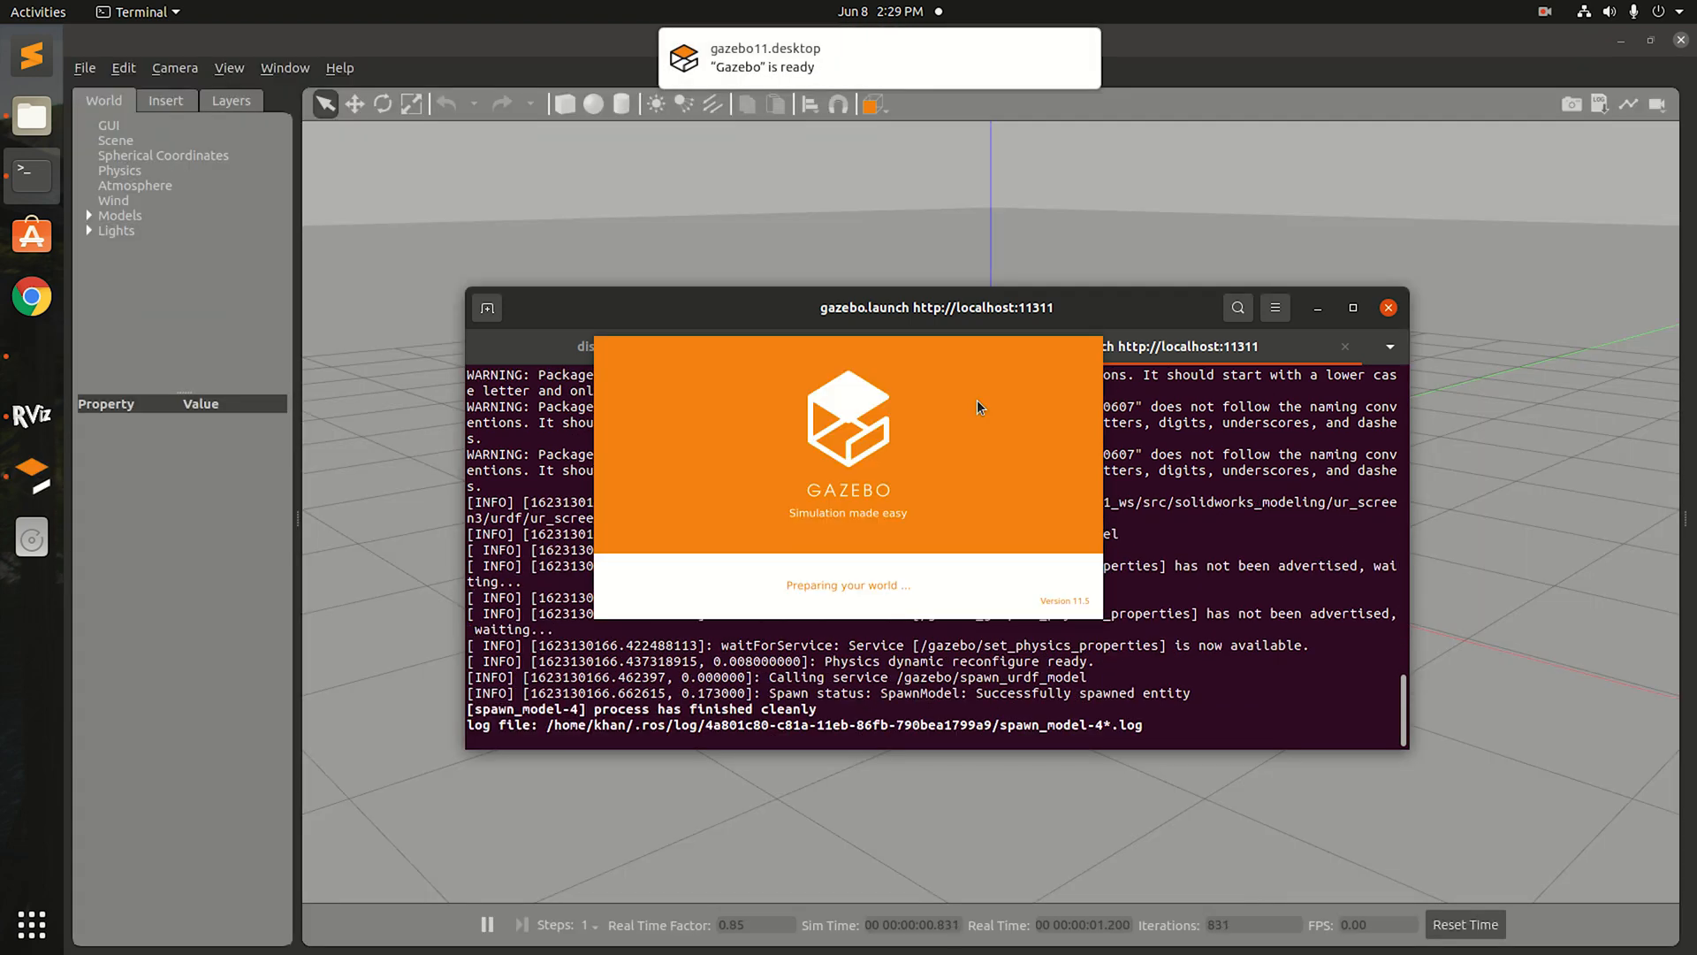
pyautogui.click(1317, 308)
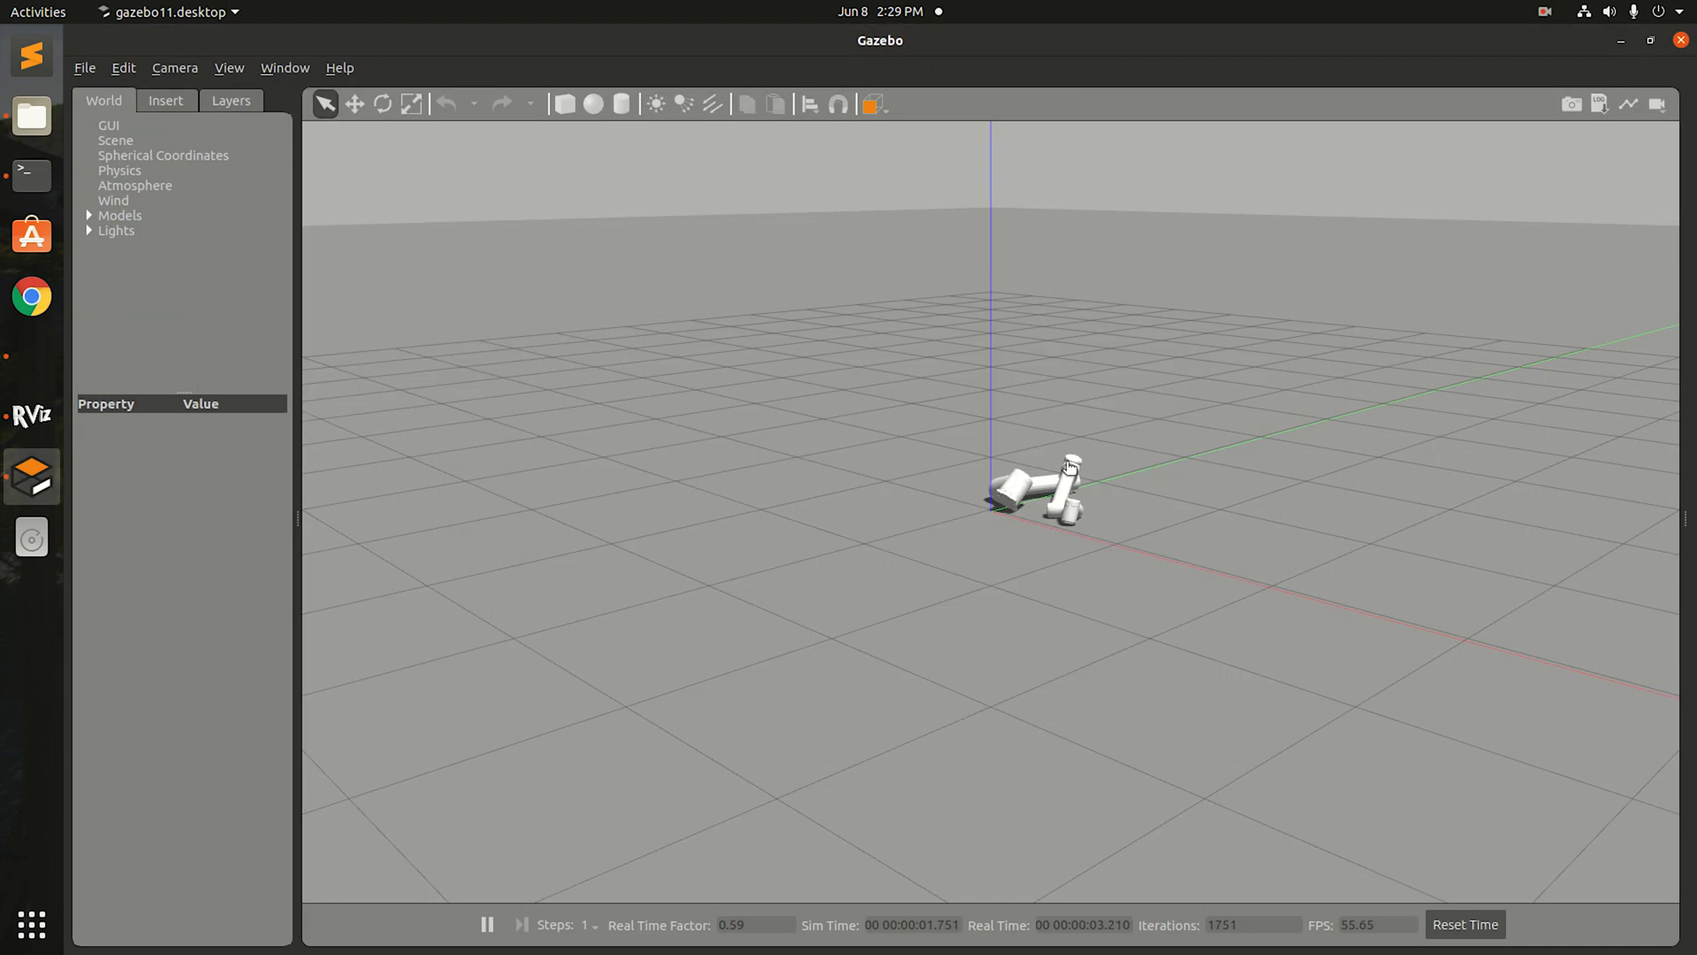
# Step: Reset the model poses in Gazebo, then reset the whole simulation world
pyautogui.moveTo(1045, 544)
pyautogui.mouseDown(button='middle')
pyautogui.moveTo(987, 686)
pyautogui.moveTo(1010, 786)
pyautogui.moveTo(1340, 801)
pyautogui.moveTo(1454, 681)
pyautogui.moveTo(1462, 631)
pyautogui.mouseUp(button='middle')
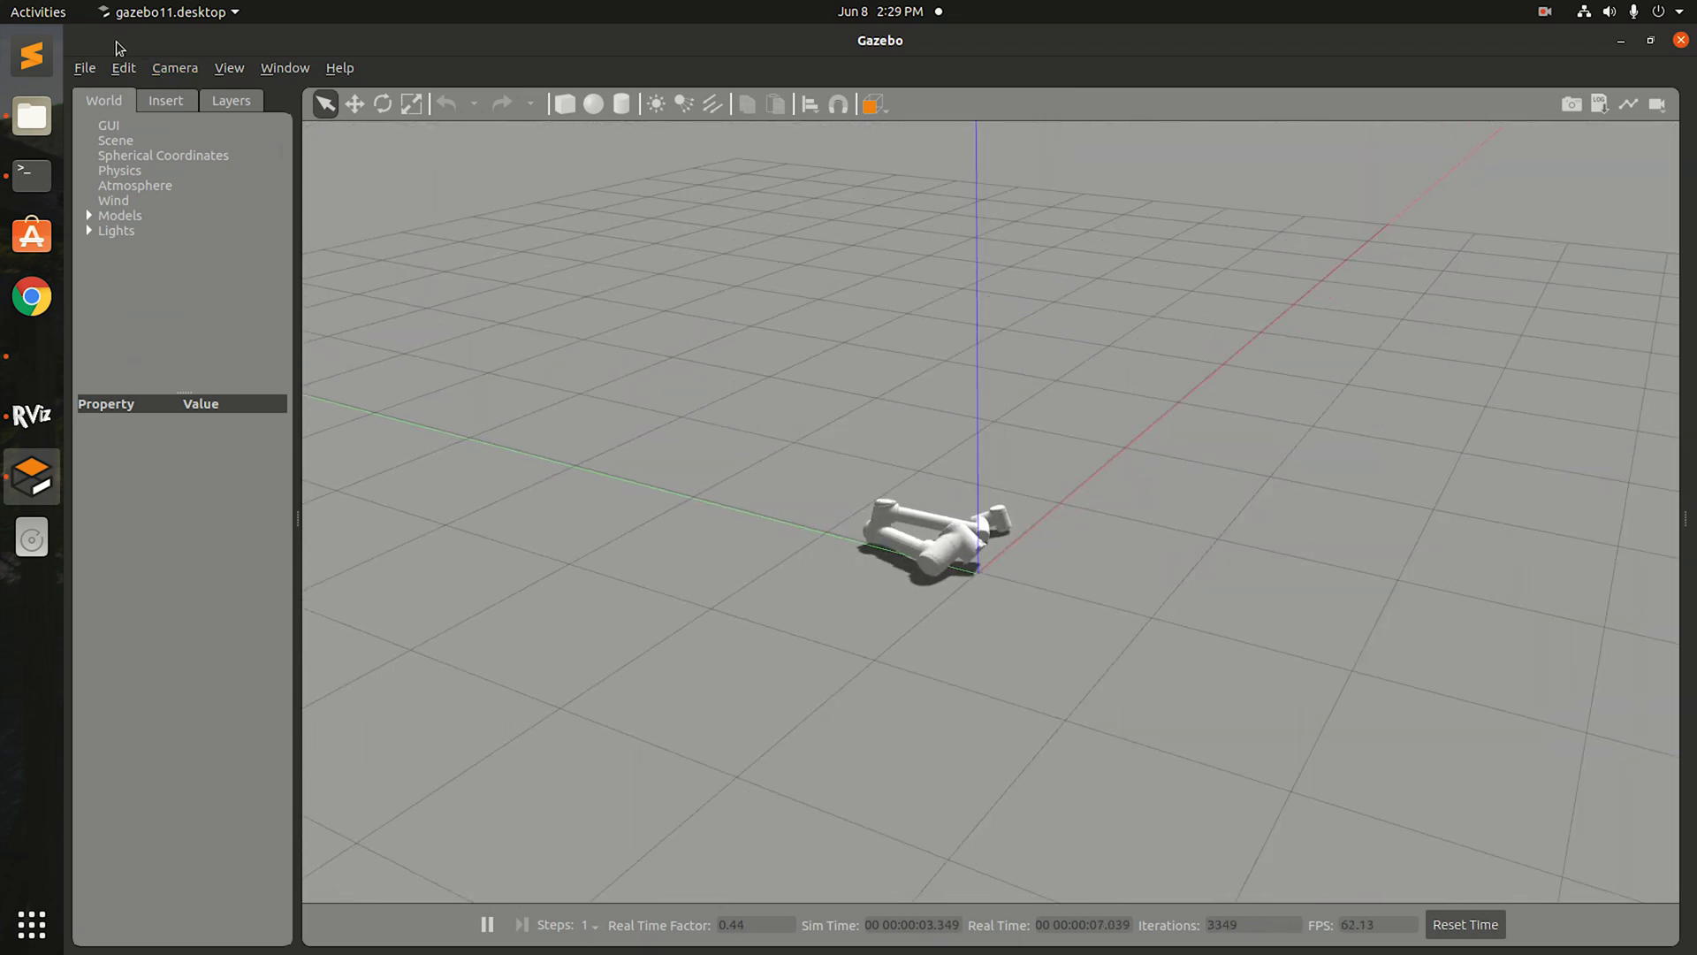
pyautogui.click(123, 68)
pyautogui.click(183, 184)
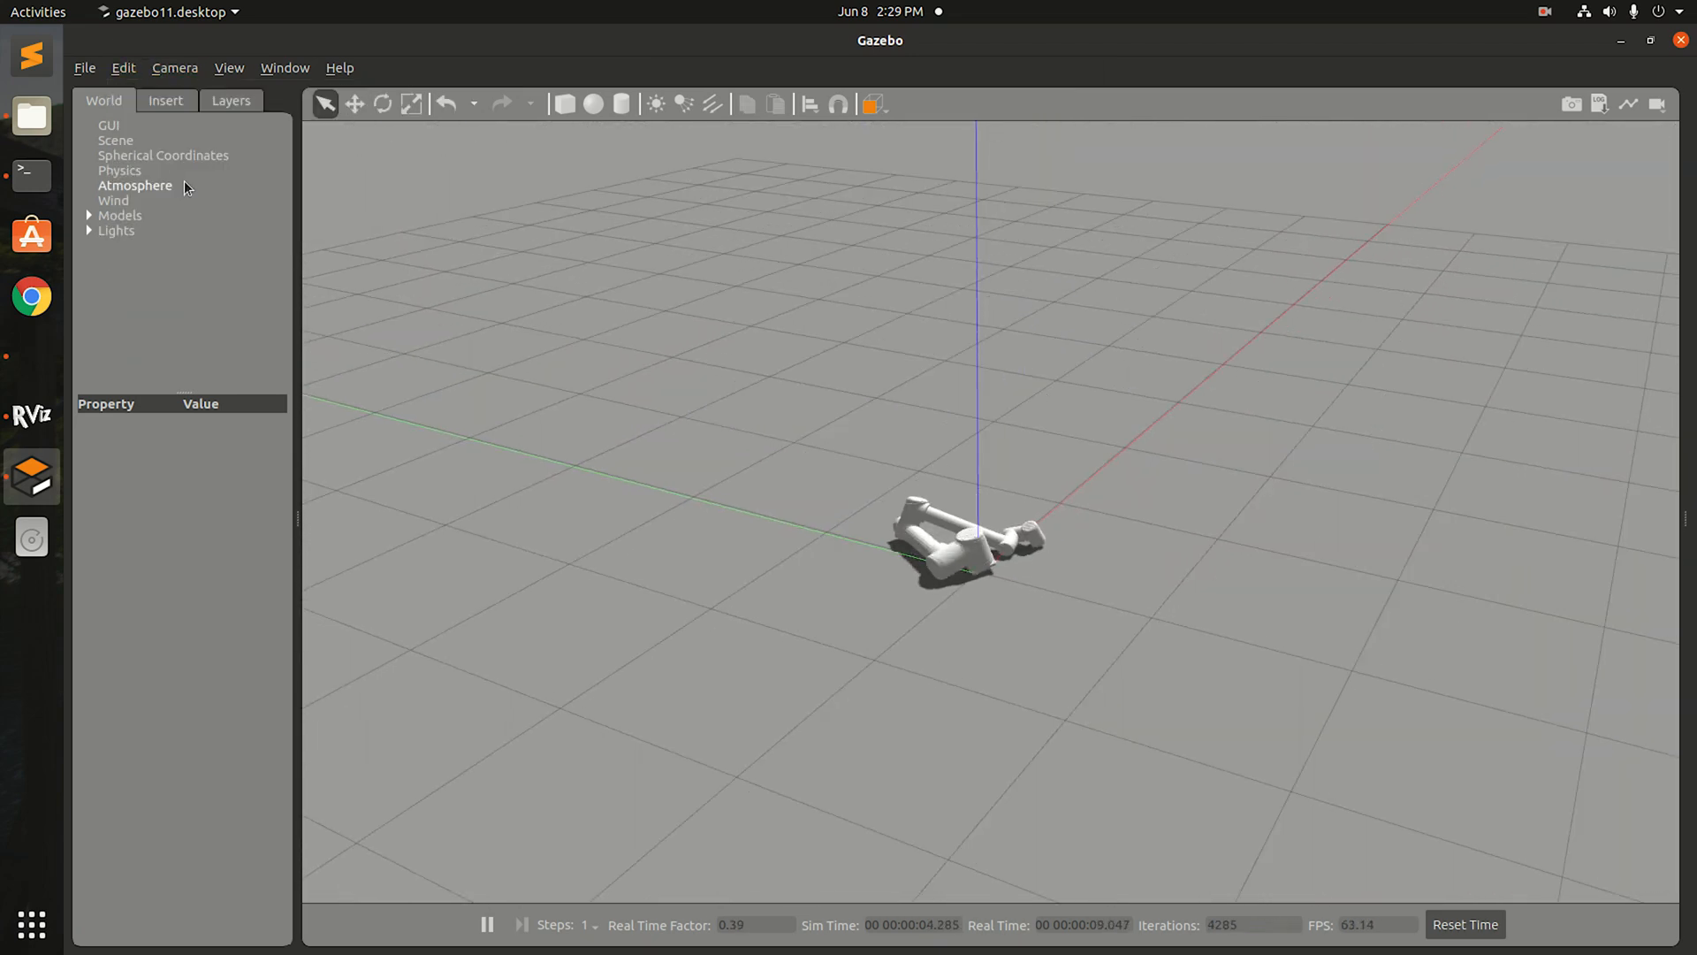
pyautogui.click(123, 68)
pyautogui.click(150, 205)
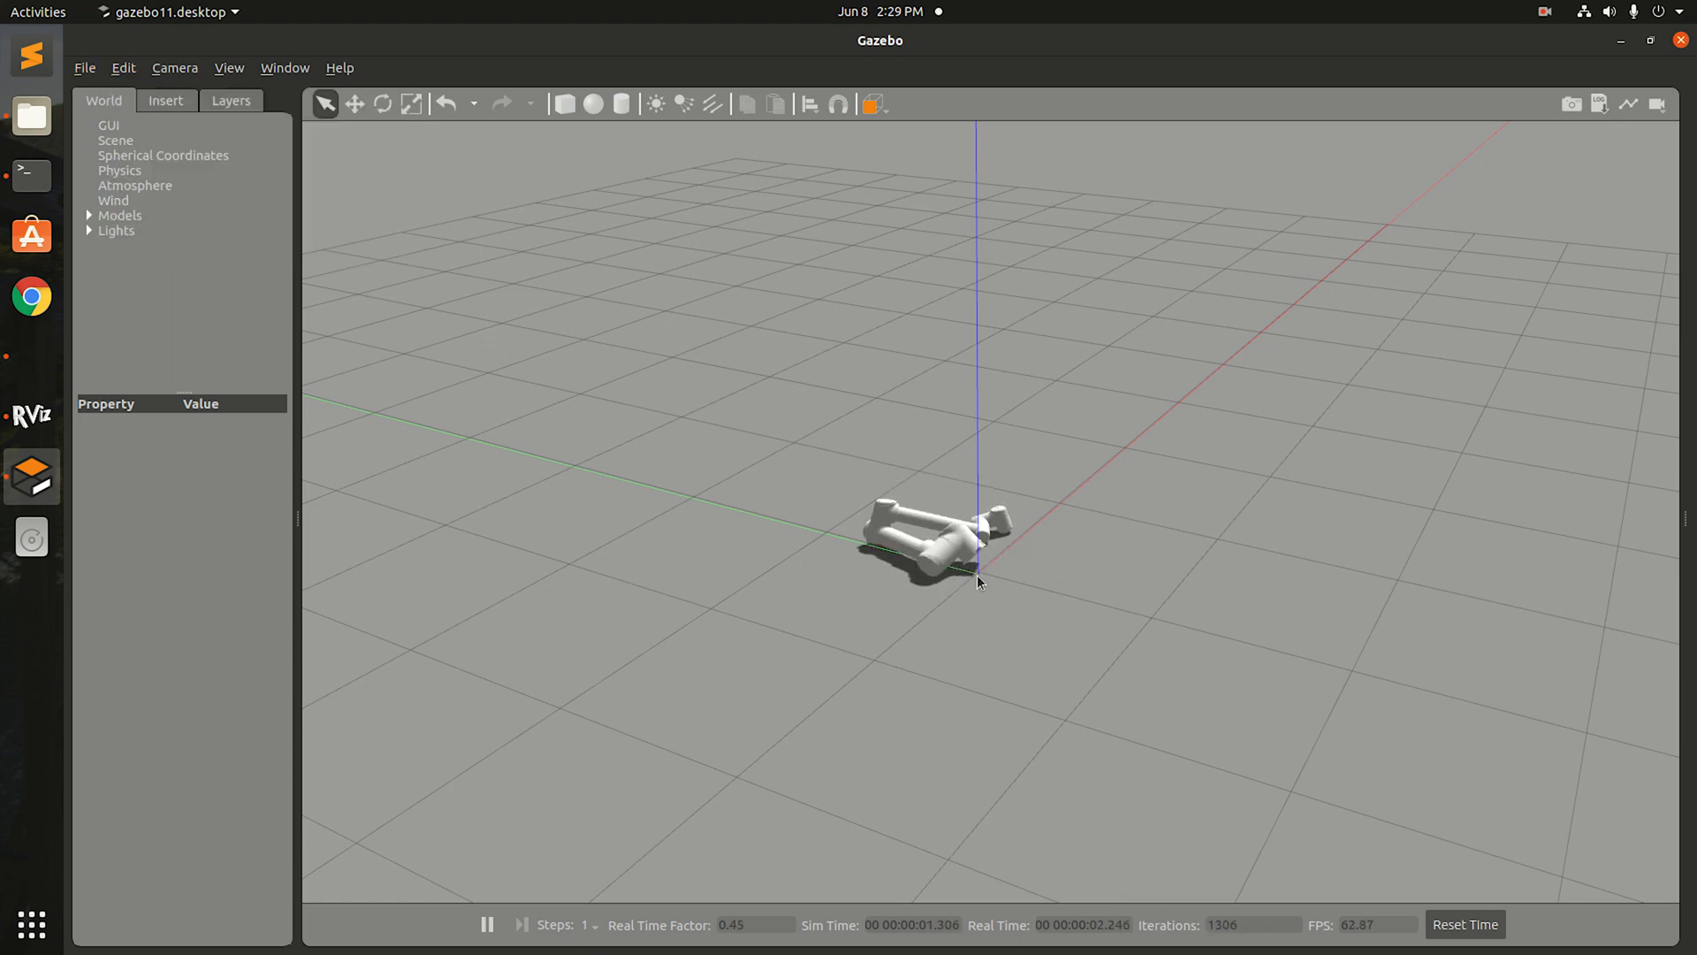
pyautogui.scroll(2, 980, 569)
pyautogui.scroll(3, 976, 564)
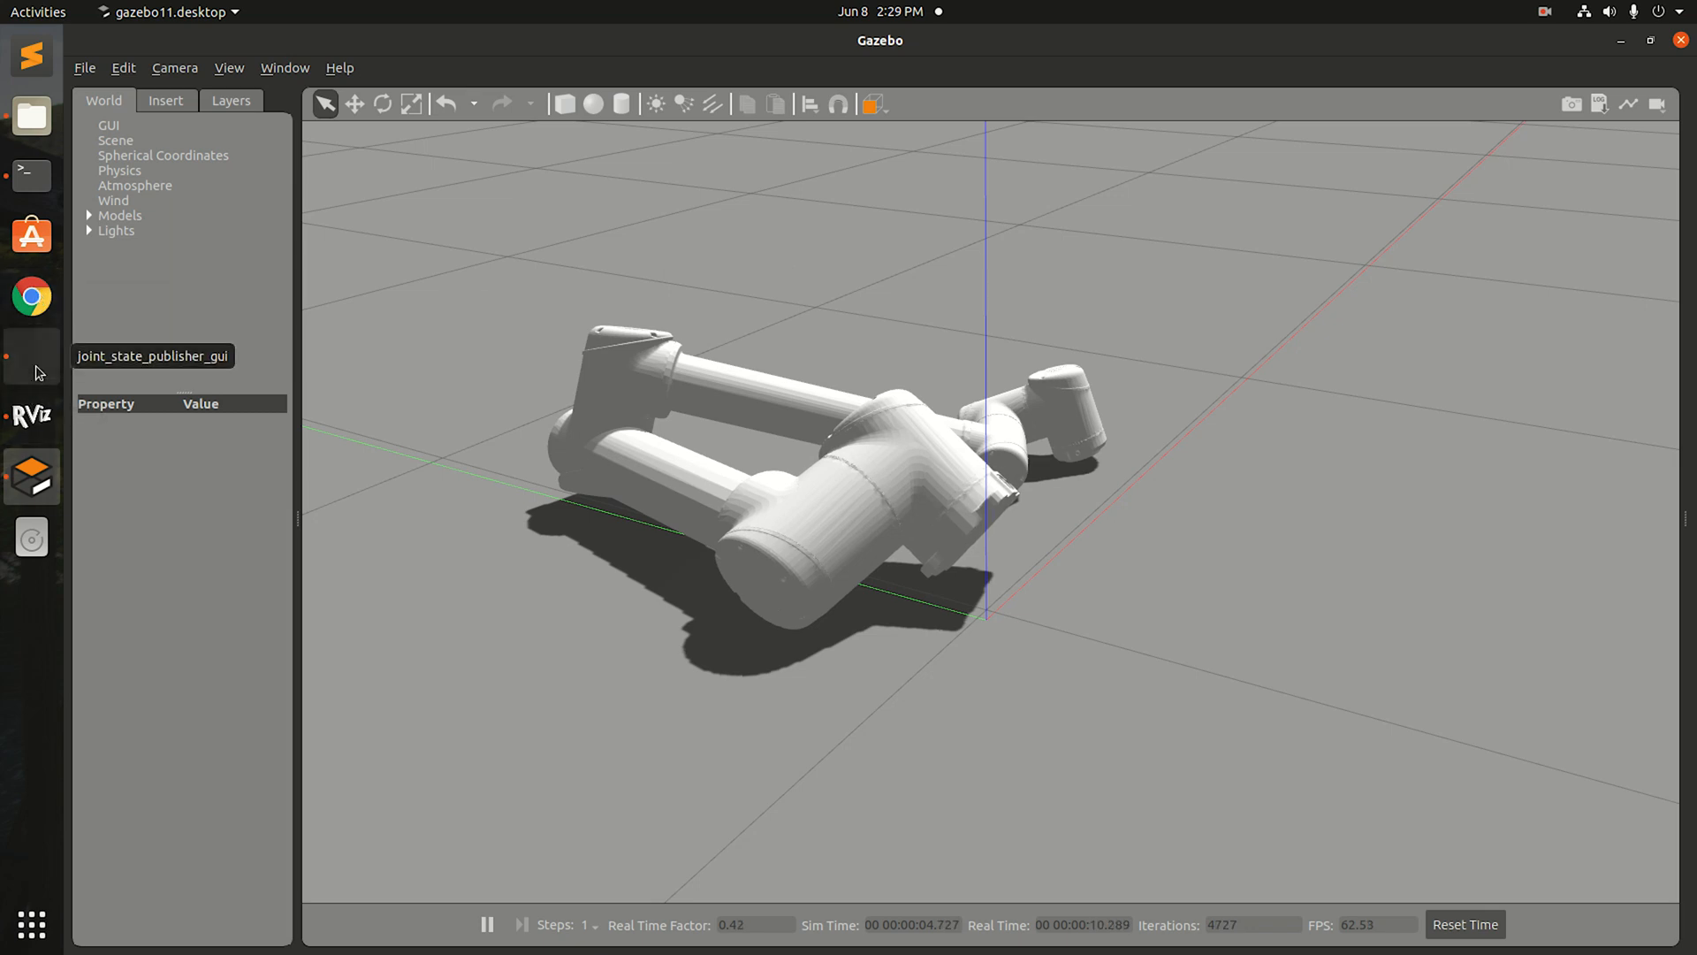
pyautogui.click(1544, 12)
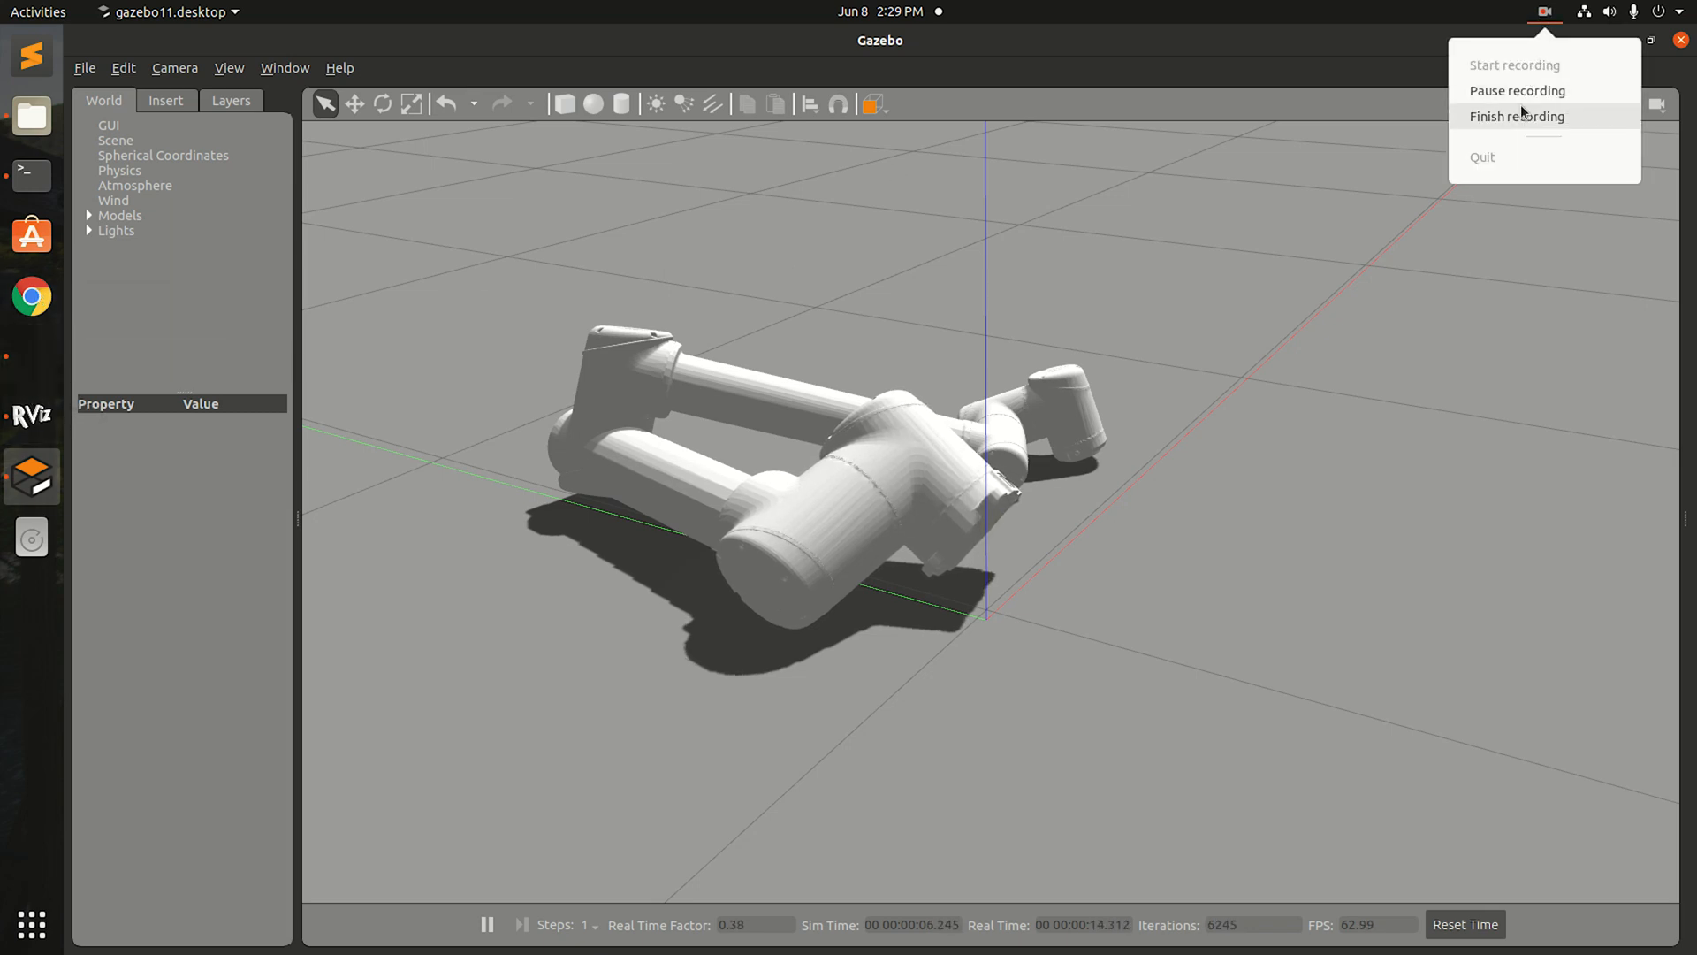